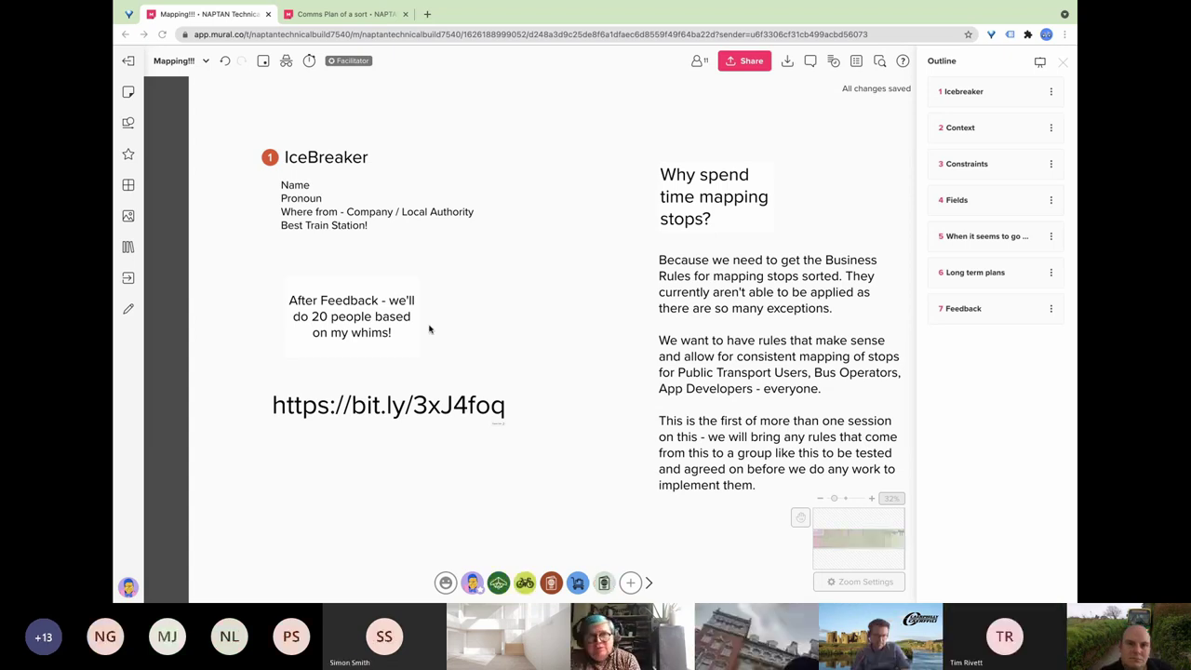
Review the reasons for mapping stops and the mapping-problem sketches, covering distance from a road, closeness to water and location accuracy.
scroll(438, 335, "right", 5)
scroll(471, 327, "right", 3)
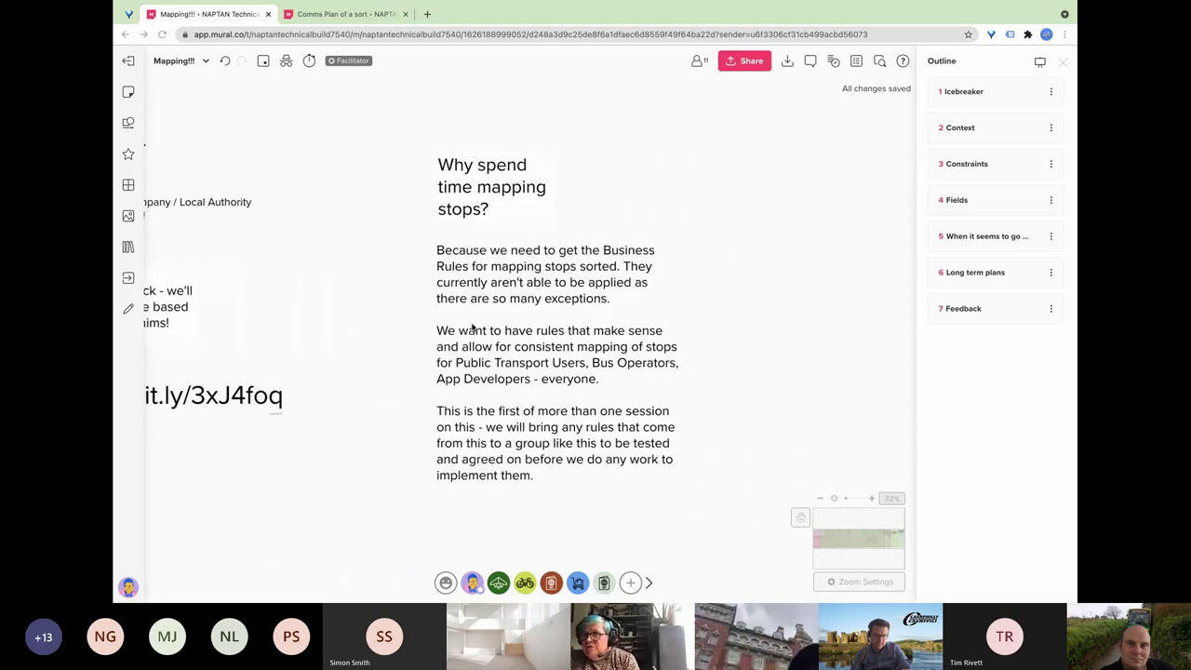
scroll(472, 328, "up", 1)
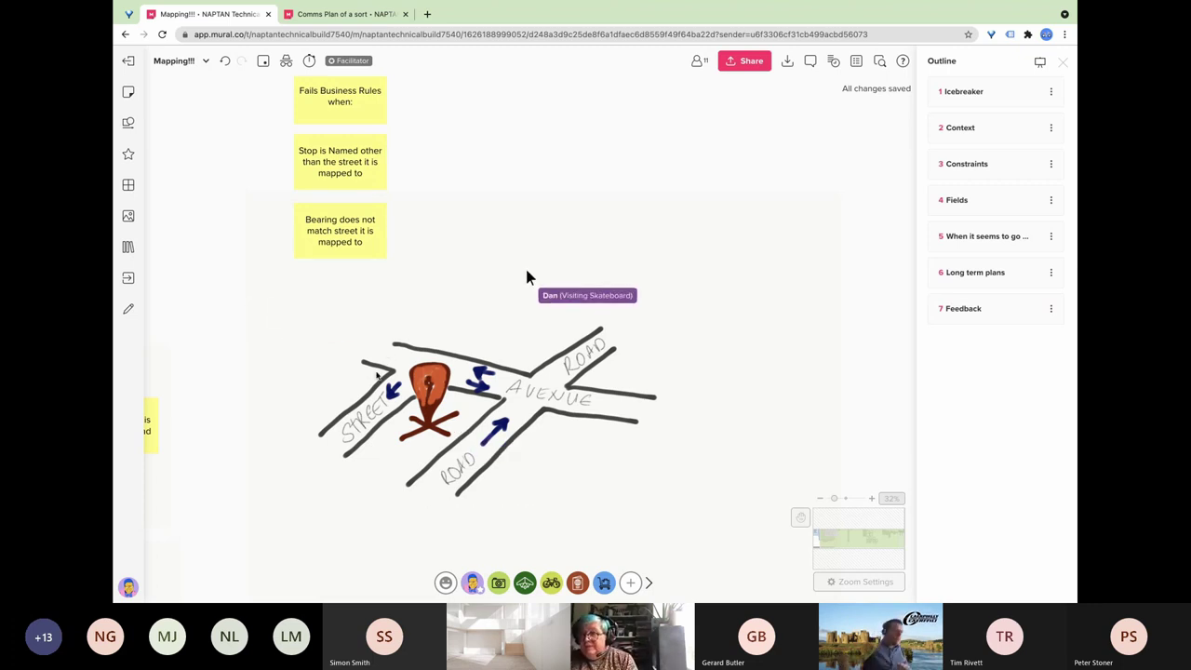
scroll(377, 375, "left", 5)
scroll(377, 375, "down", 3)
scroll(377, 375, "left", 4)
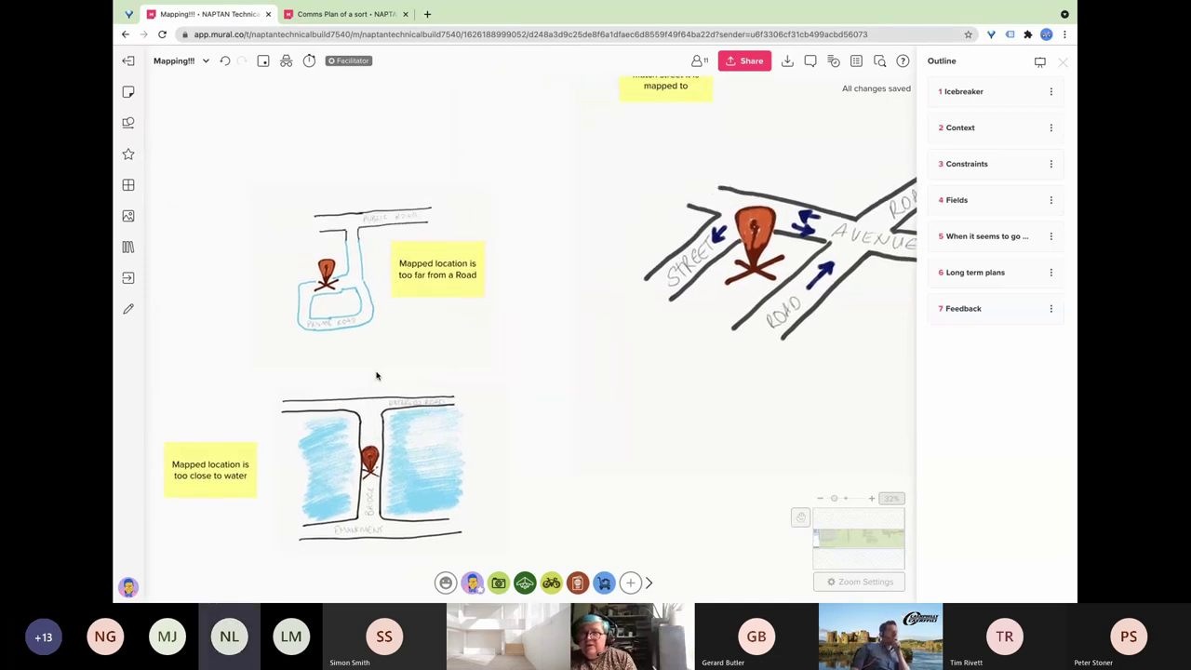
scroll(377, 375, "left", 2)
scroll(377, 375, "up", 1)
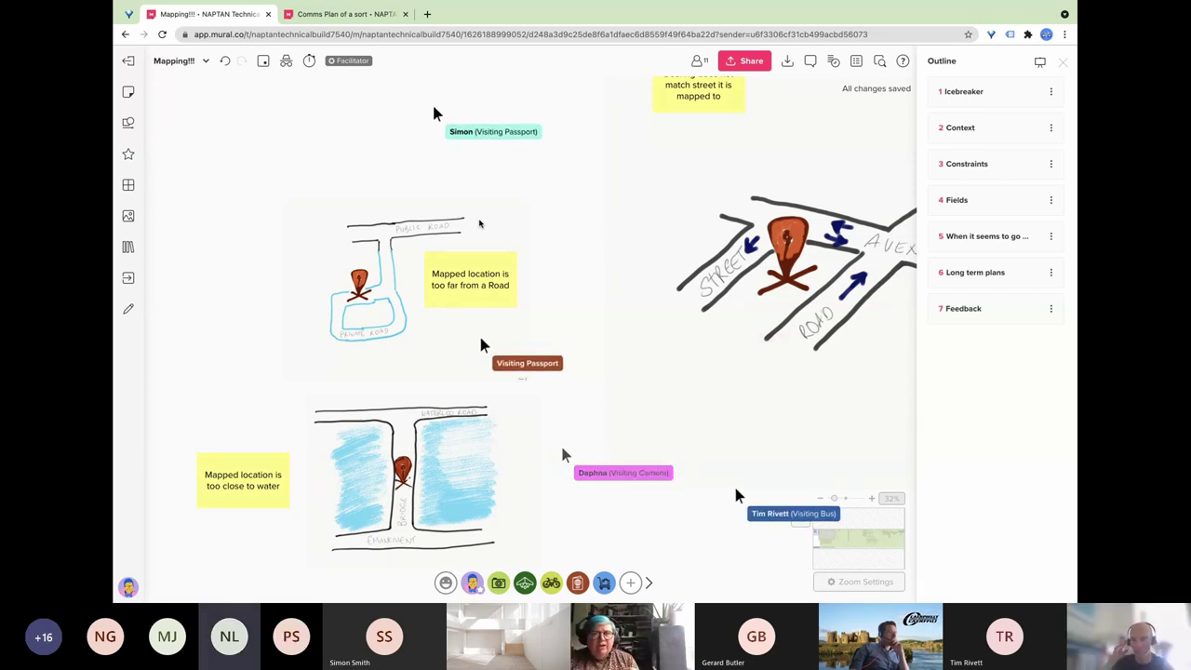
scroll(457, 268, "down", 5)
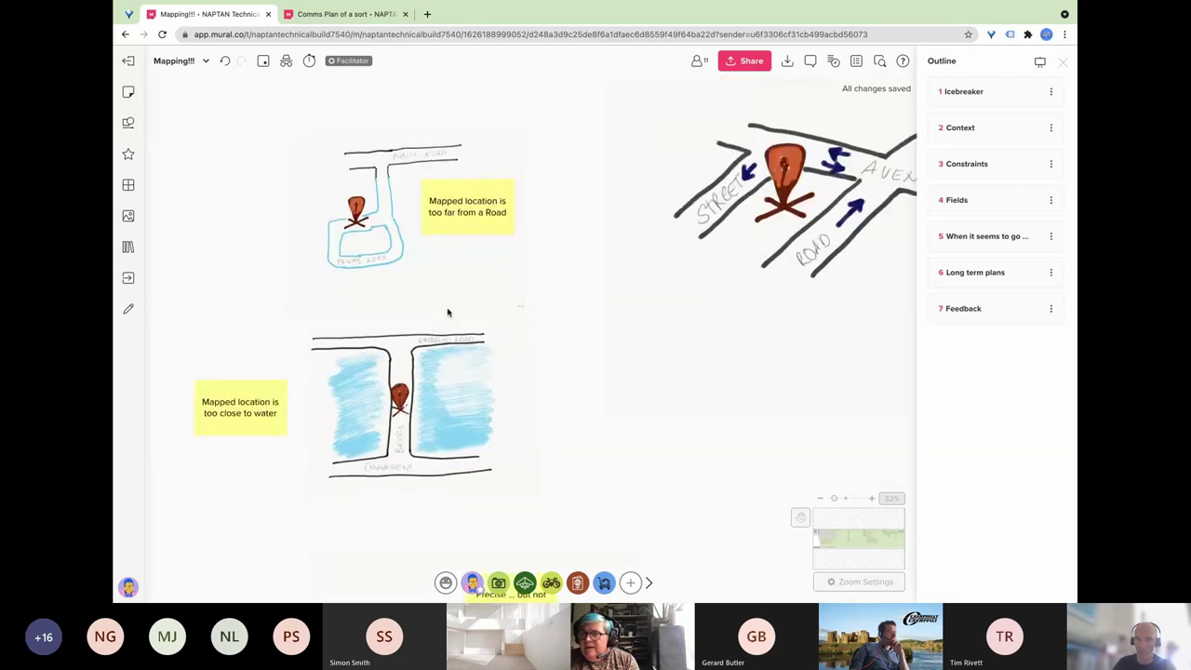
scroll(447, 313, "up", 2)
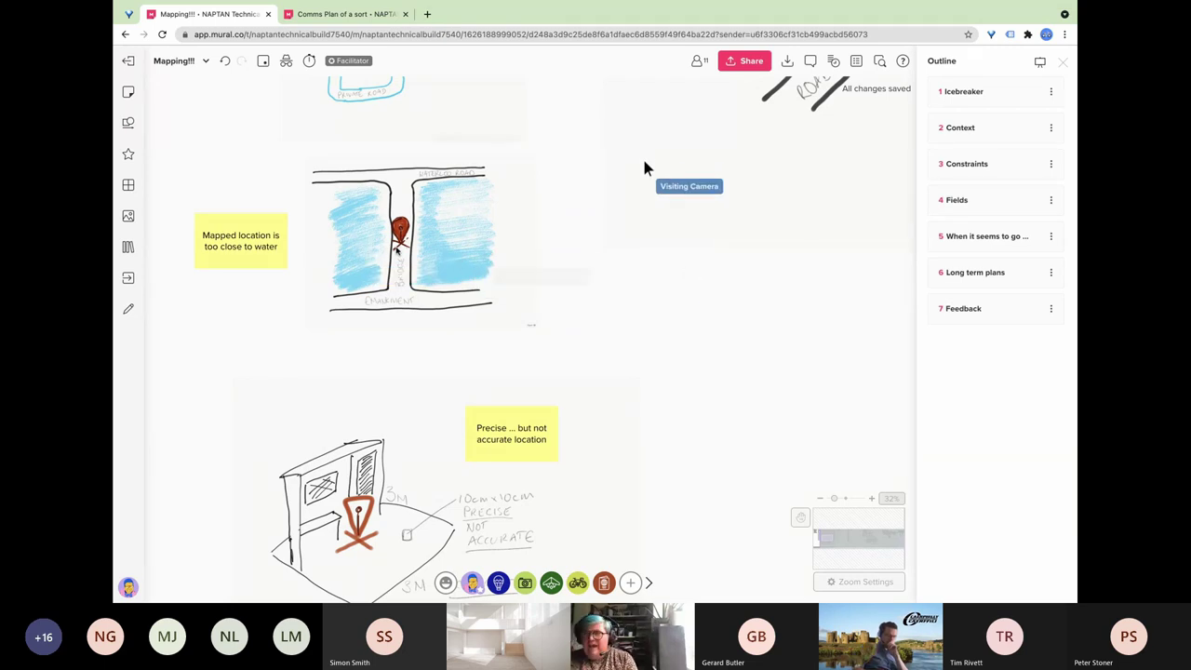
scroll(404, 323, "down", 3)
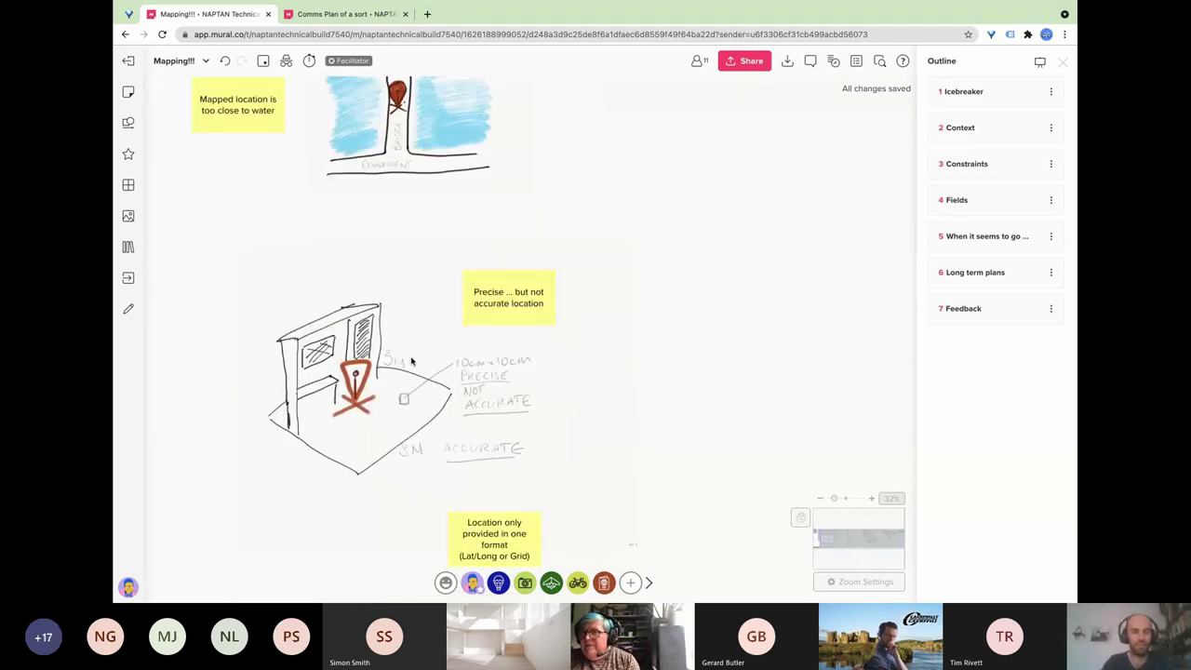
scroll(412, 361, "down", 3)
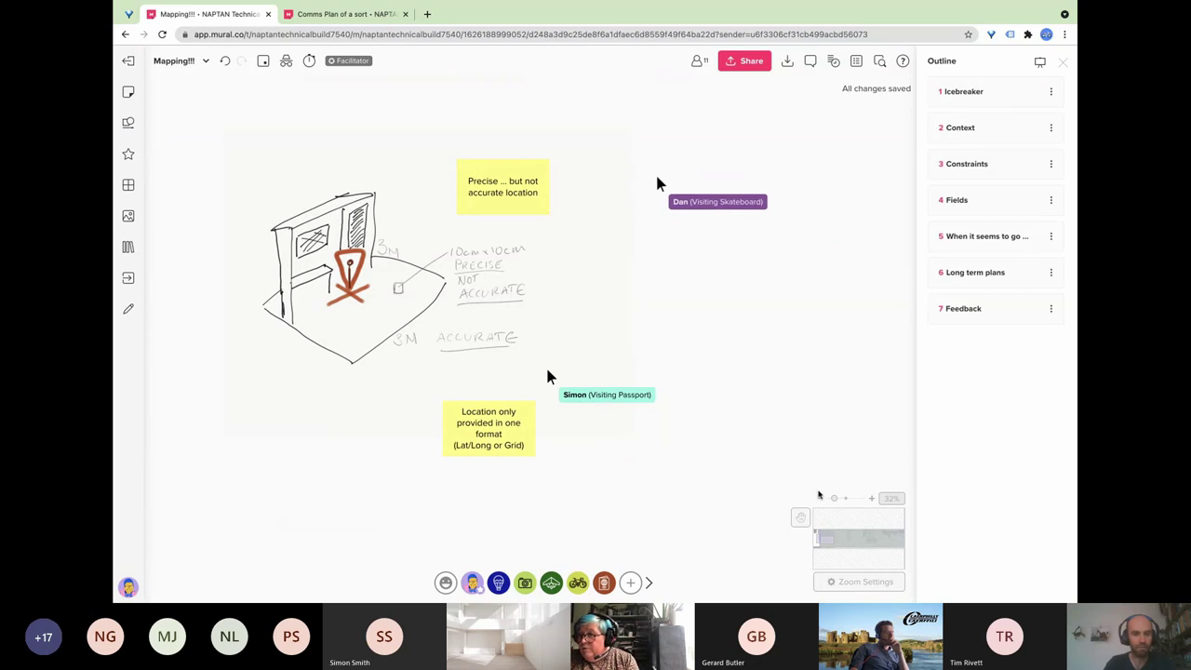
left_click(819, 498)
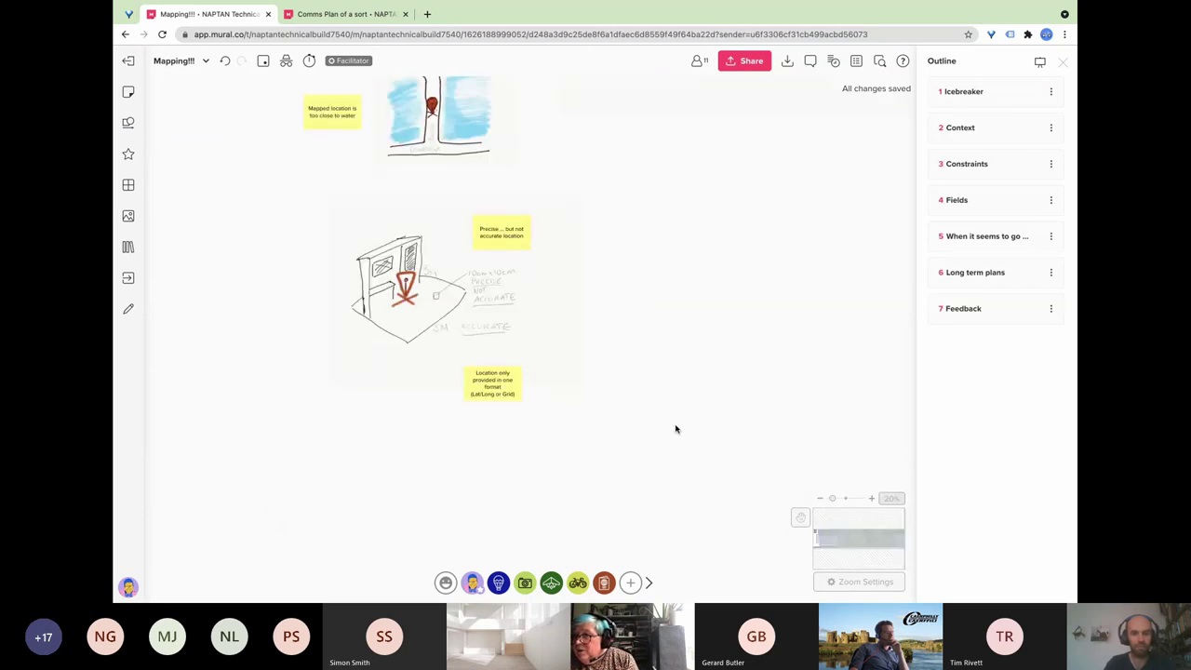
scroll(675, 429, "up", 5)
scroll(675, 429, "right", 5)
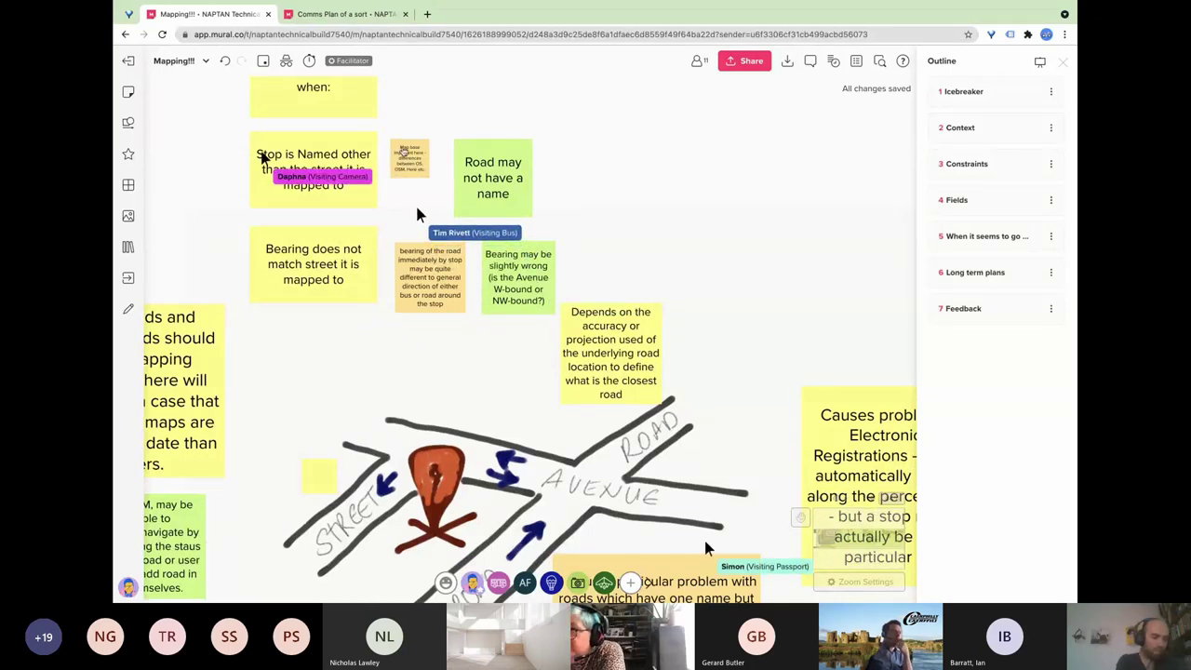
Enlarge the small orange sticky note about map base differences beside the "Stop is Named other than the street" note.
left_click(412, 168)
left_click_drag(428, 175, 449, 212)
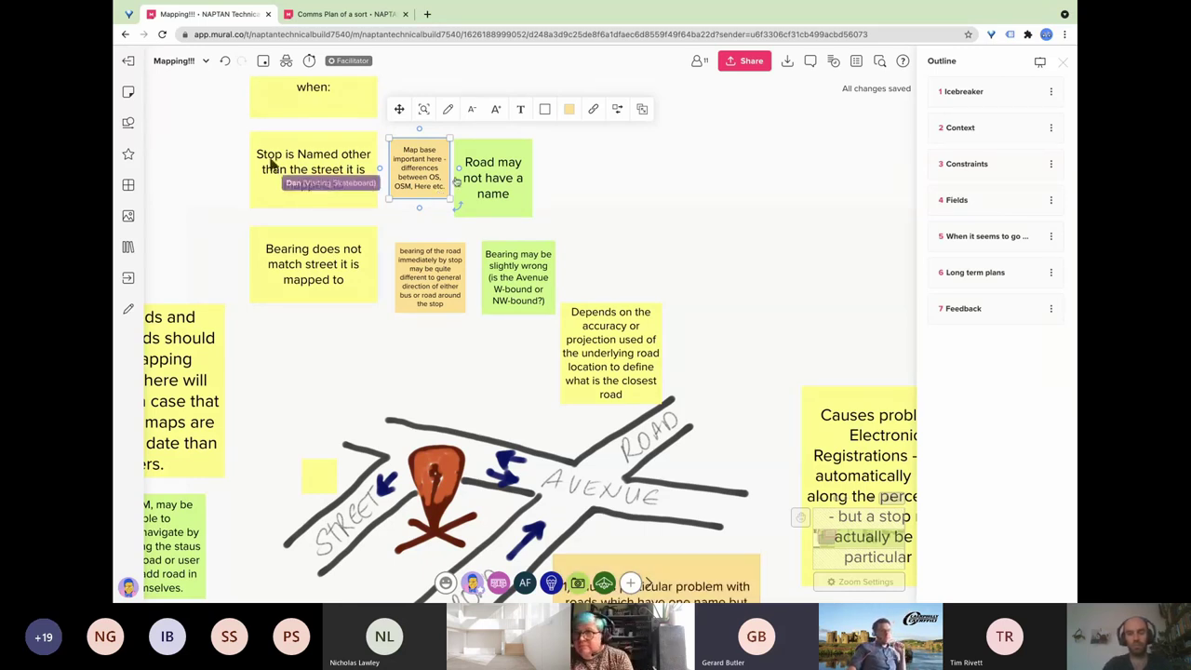
left_click(559, 165)
Duplicate the green "Road may not have a name" note and replace the copy's text with "NaPTAN Person doesn't do coordinate measurements".
left_click(507, 182)
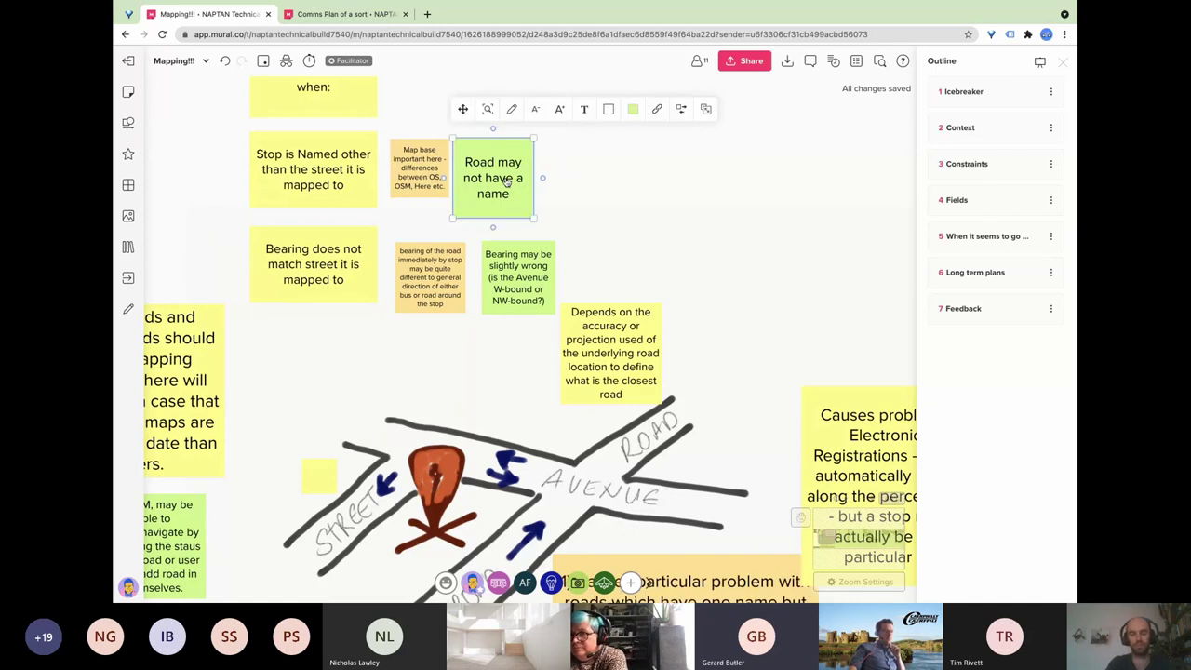
key("ctrl+d")
double_click(588, 189)
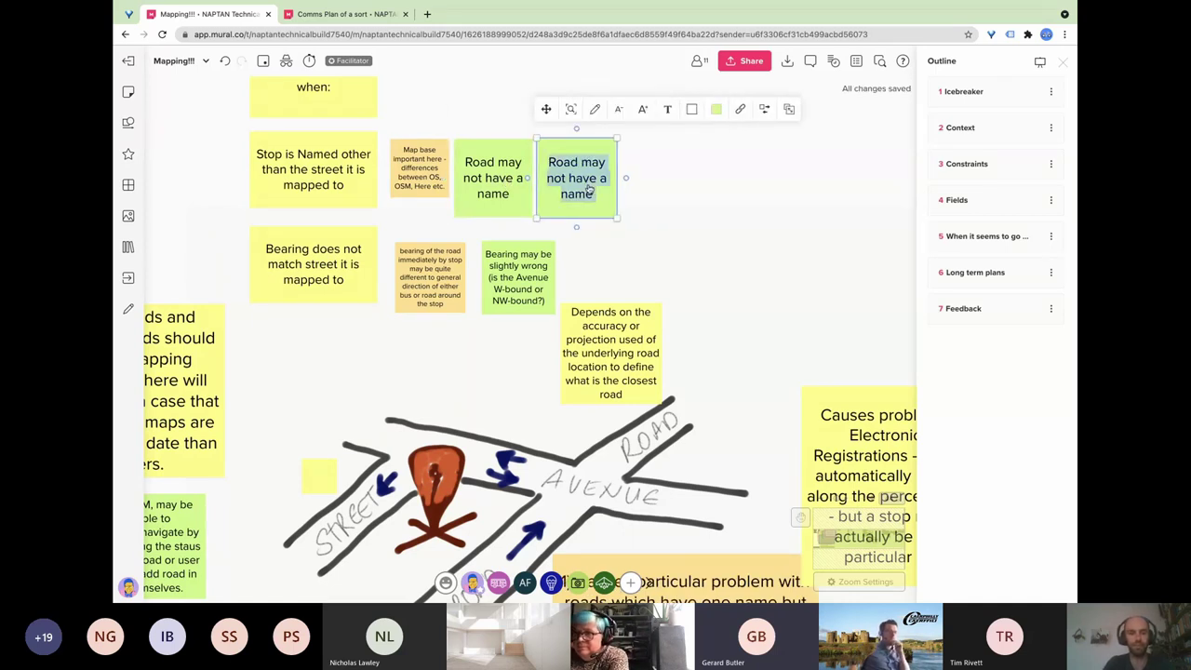
type("NaPTAN")
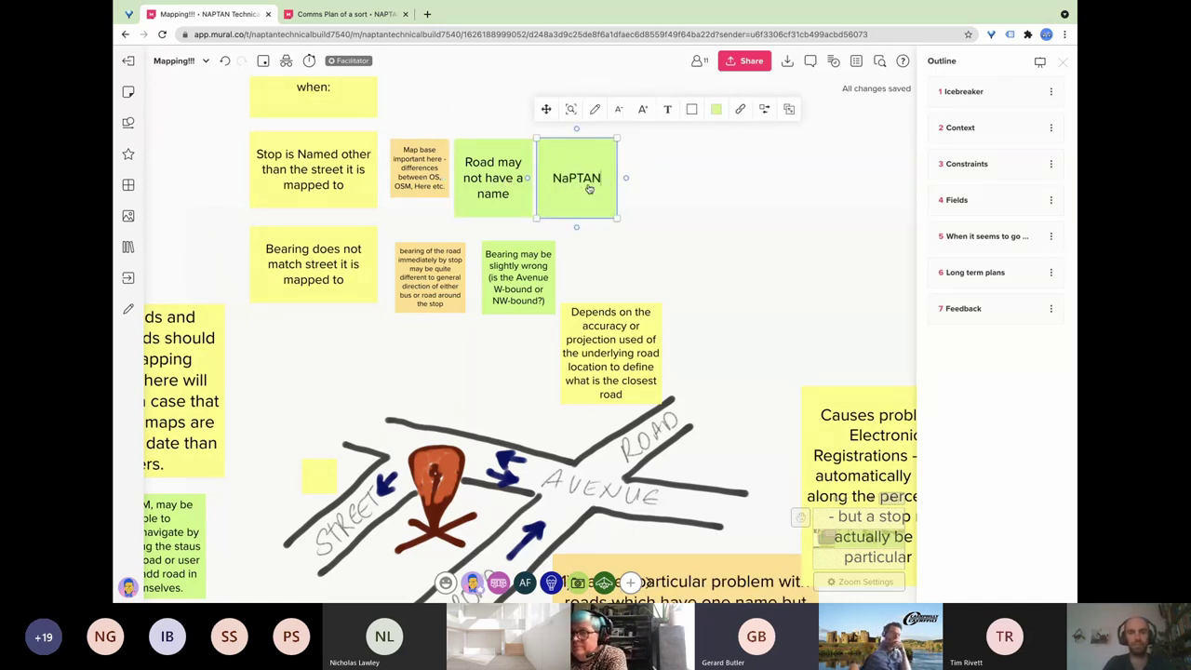
type(" Person doesn't do")
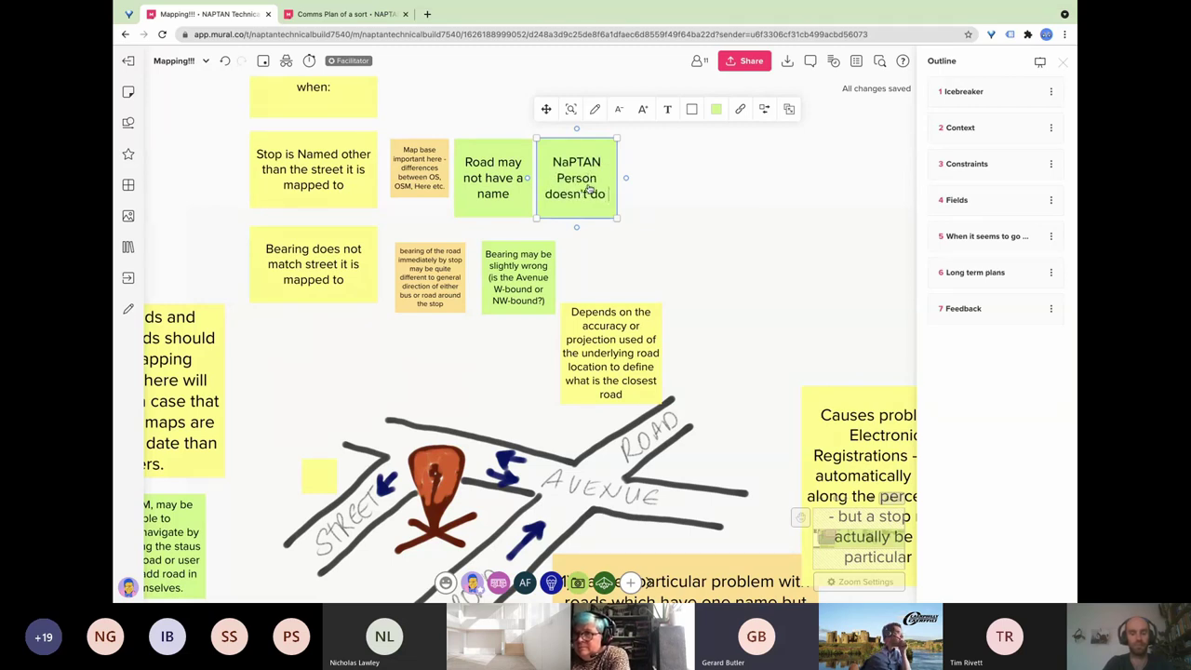
type(" coordin")
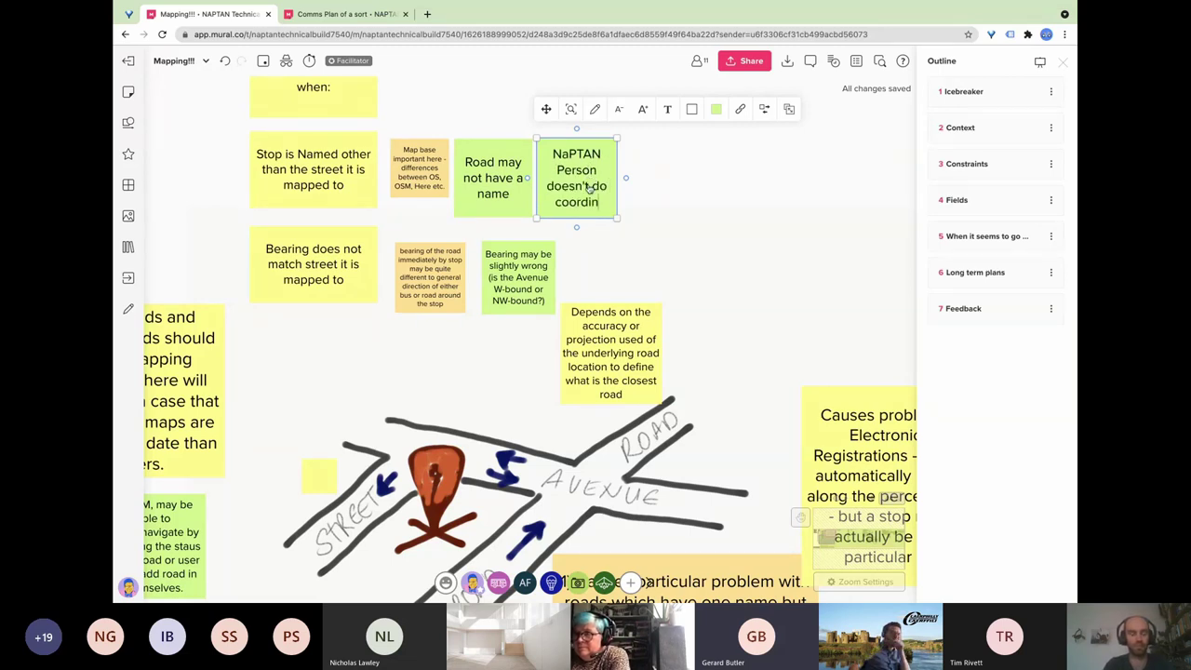
type("ate measurements")
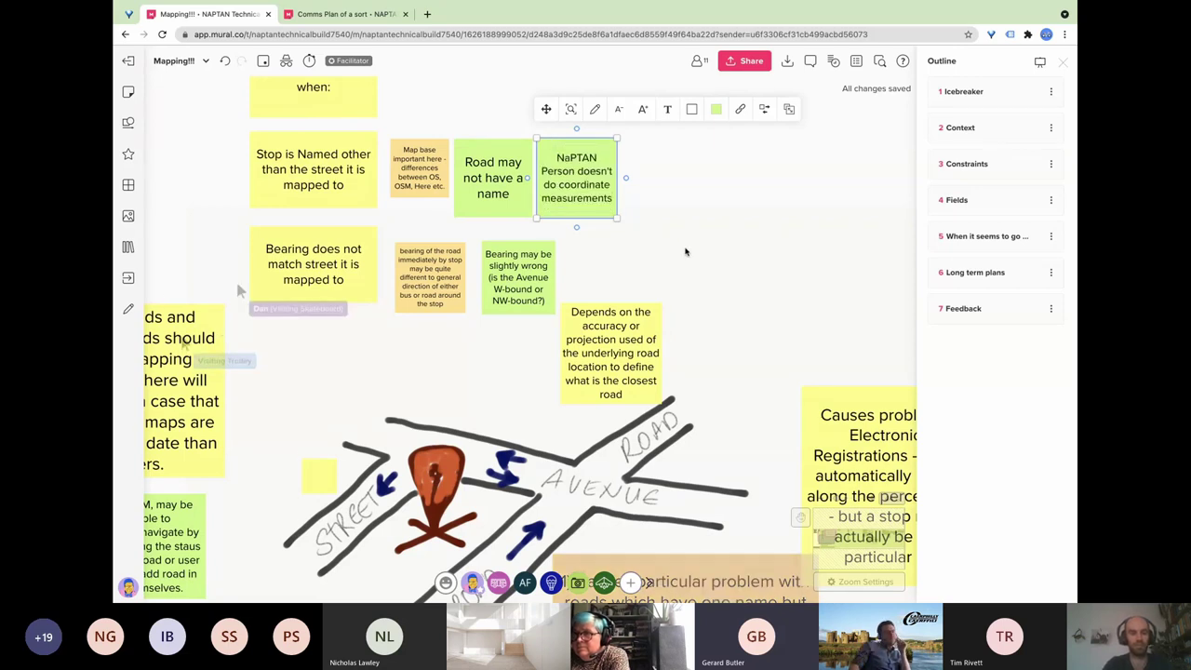
left_click(686, 251)
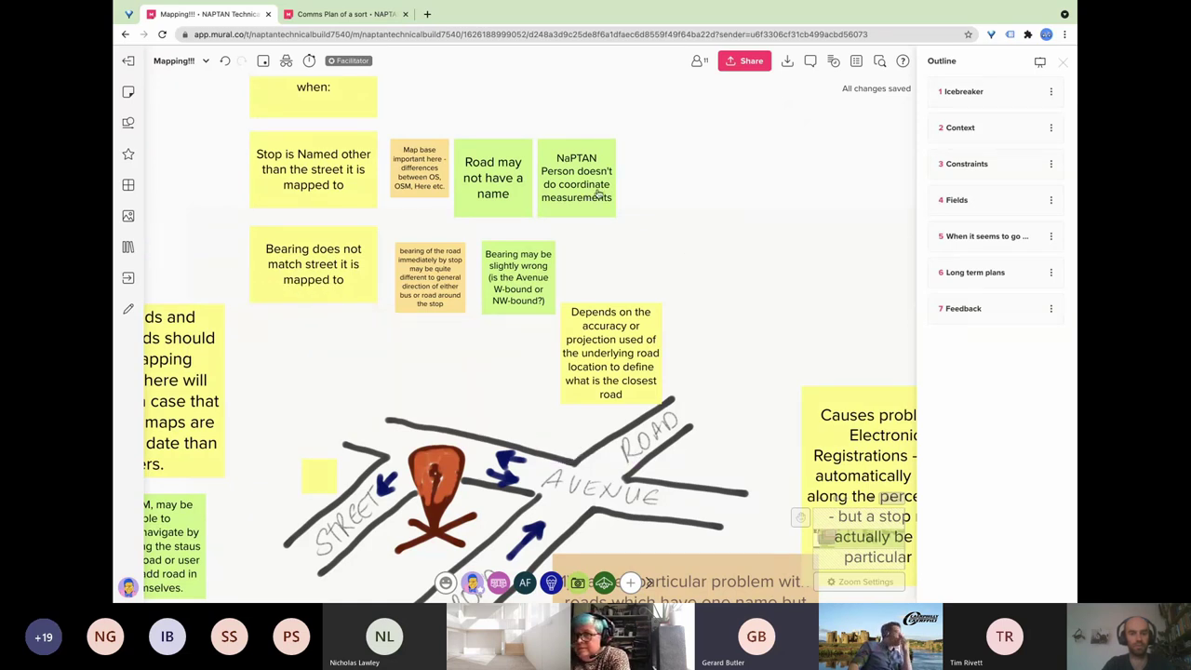
Move the "NaPTAN Person doesn't do coordinate measurements" note across the board to just below the section 3 marker.
left_click_drag(600, 193, 870, 231)
scroll(845, 234, "up", 2)
scroll(845, 234, "right", 7)
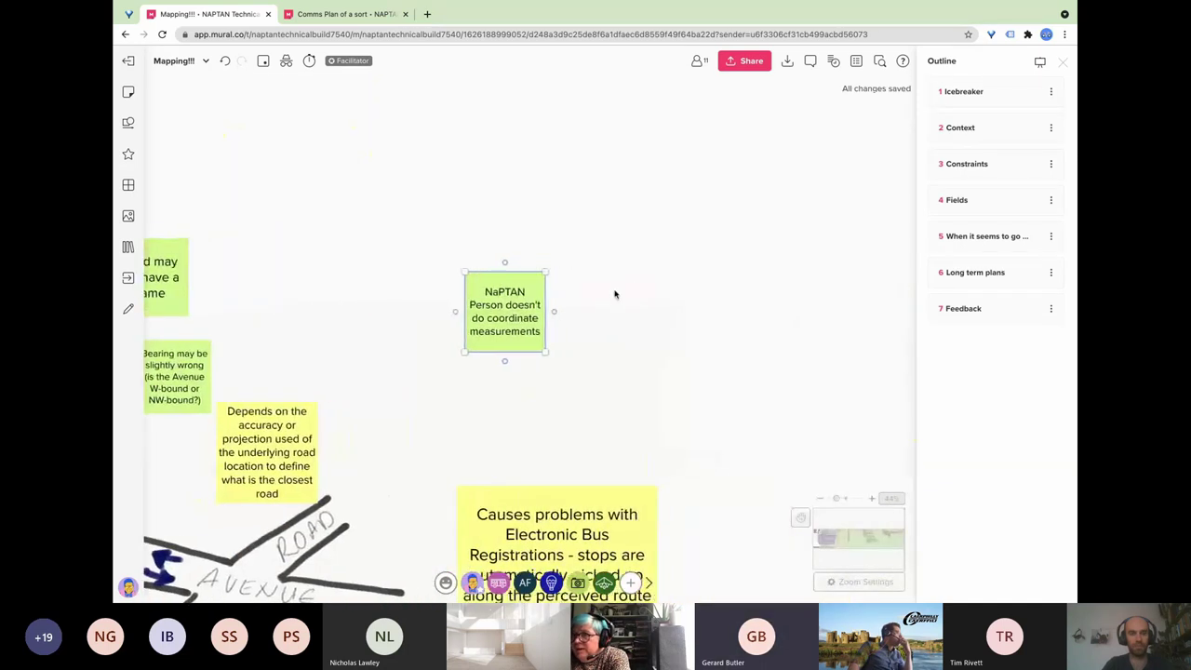
scroll(785, 202, "right", 5)
scroll(784, 202, "up", 3)
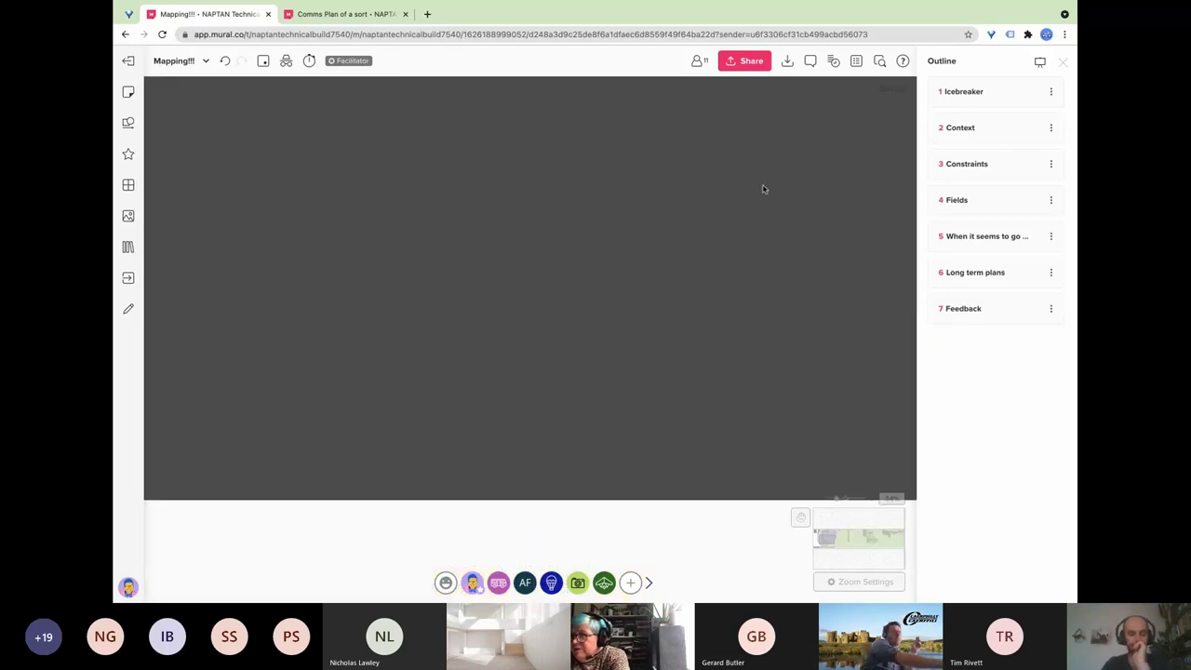
scroll(763, 196, "down", 5)
scroll(648, 224, "up", 5)
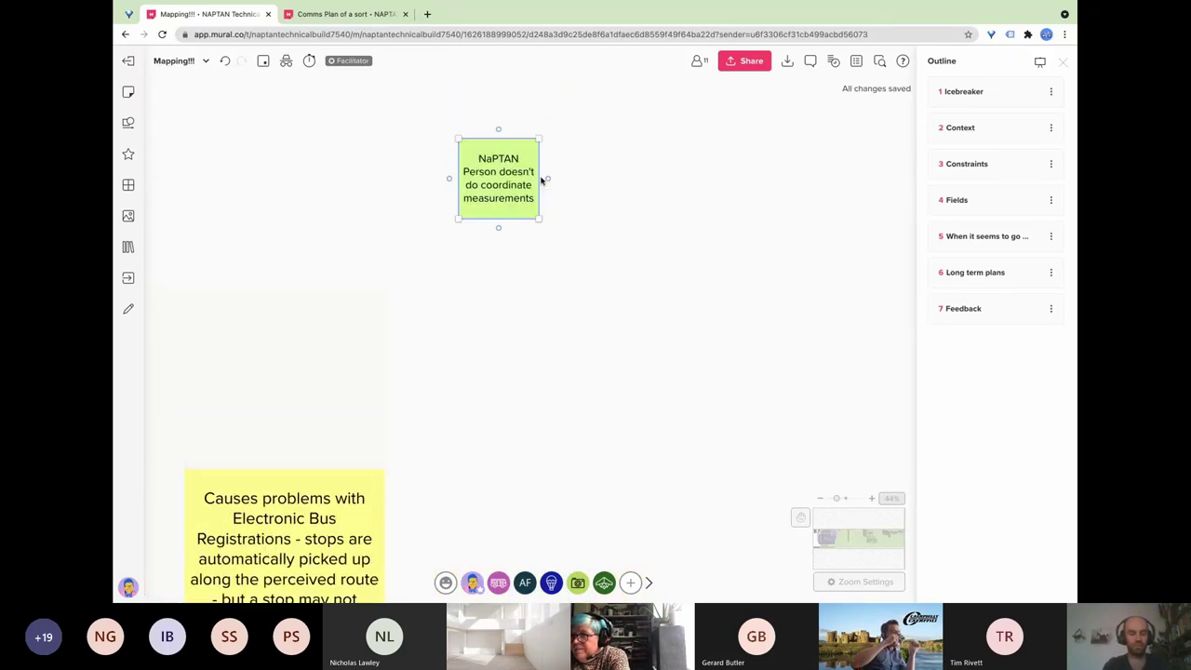
left_click_drag(866, 263, 851, 270)
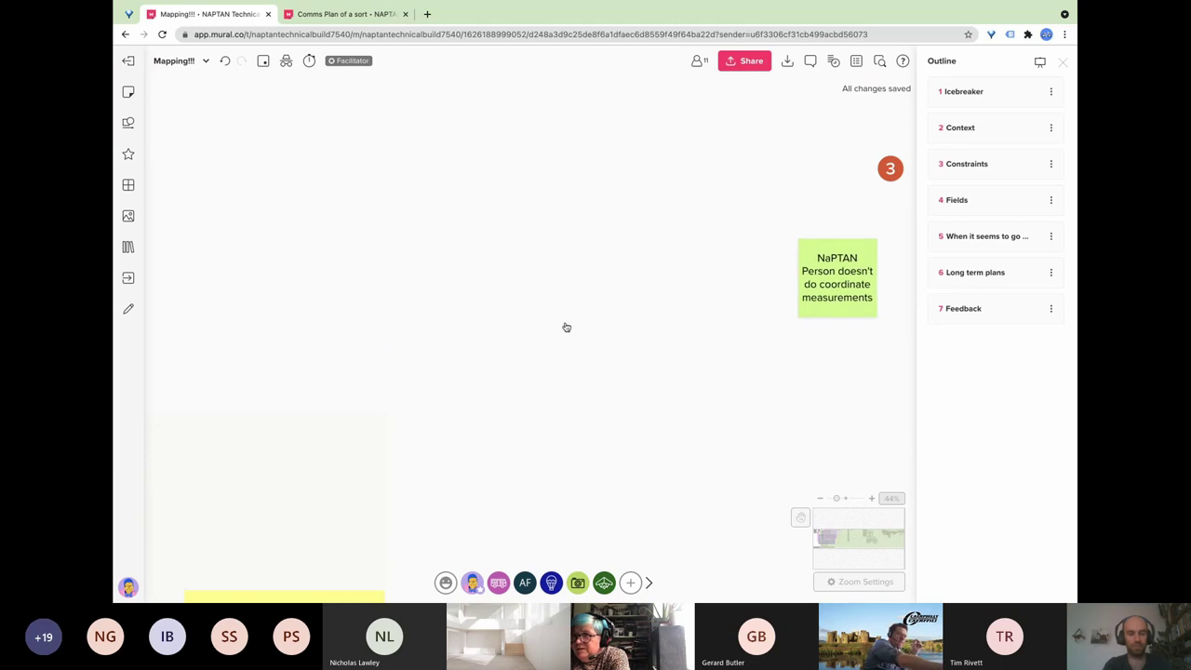
Review the sticky notes in the "Mapping Problems? Are they?" section, including those beside the failed business rules.
scroll(565, 325, "left", 5)
scroll(565, 326, "left", 5)
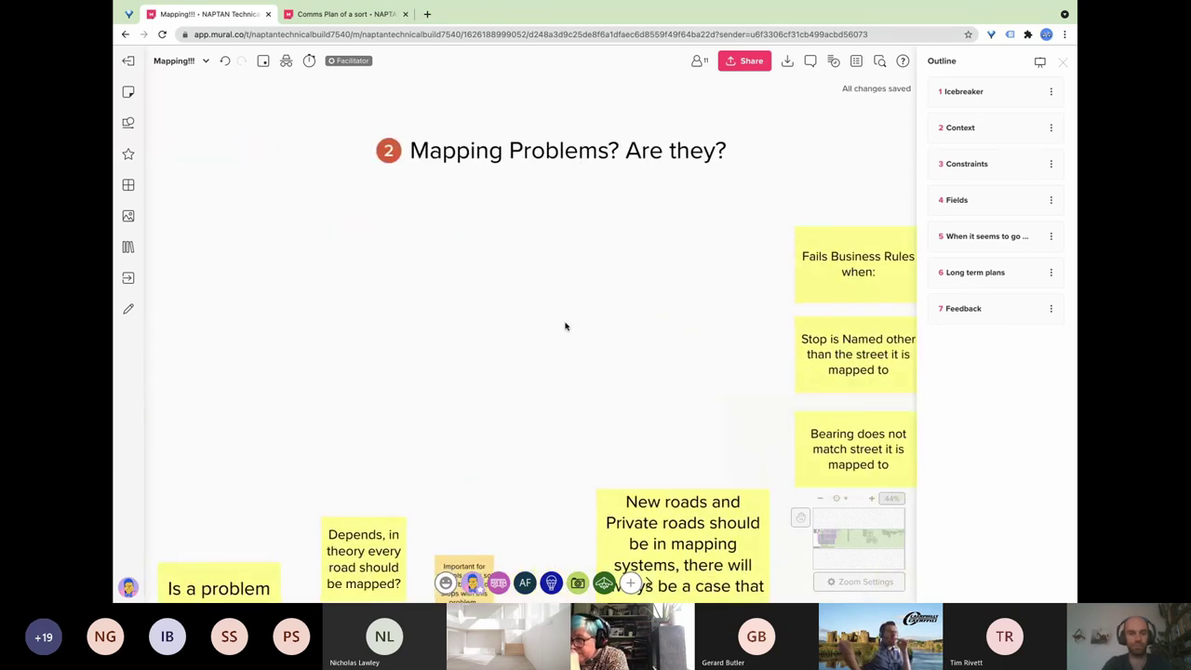
scroll(564, 326, "left", 5)
scroll(565, 326, "right", 3)
scroll(565, 326, "down", 1)
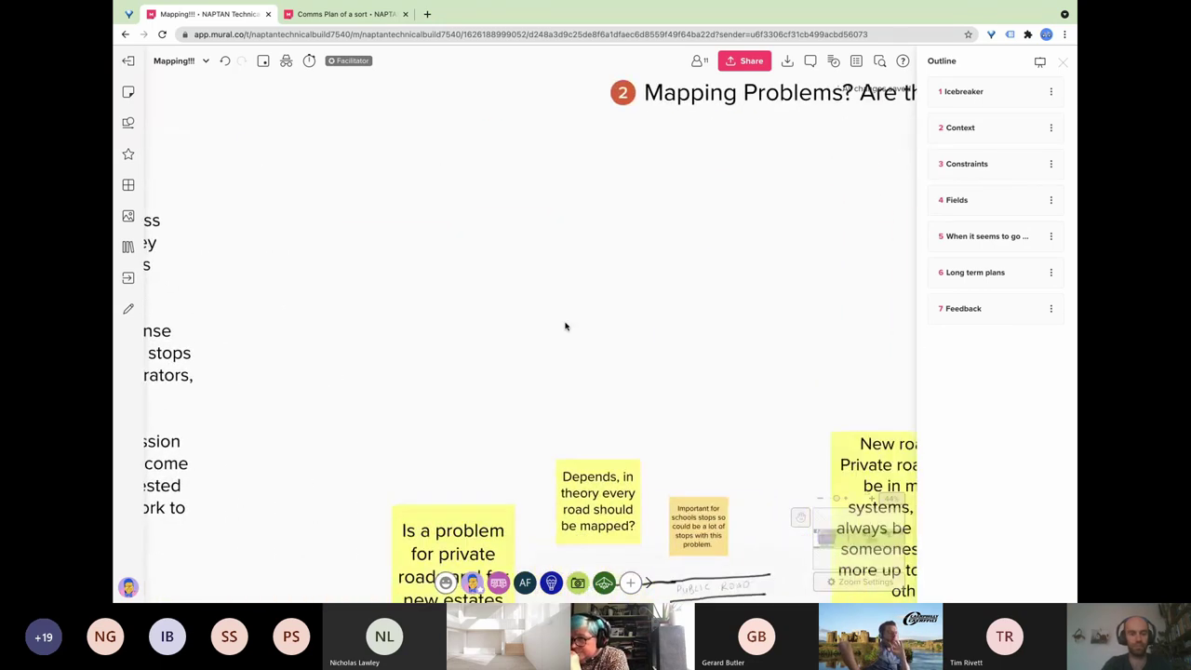
scroll(565, 326, "right", 5)
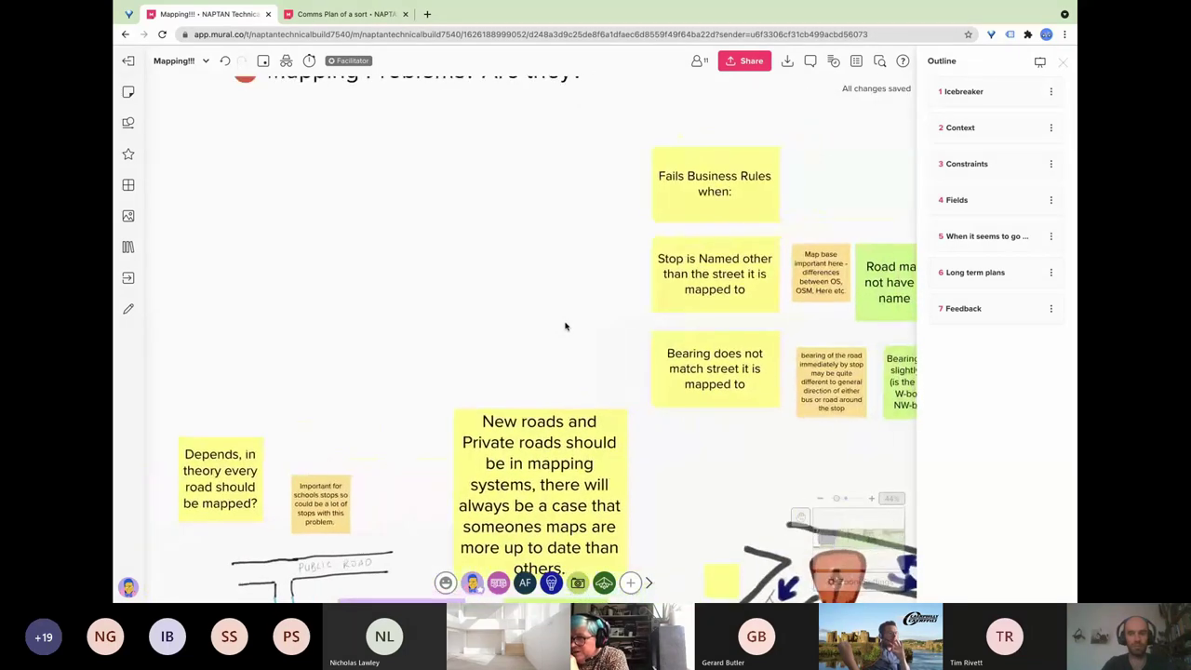
scroll(565, 326, "right", 4)
scroll(565, 325, "down", 2)
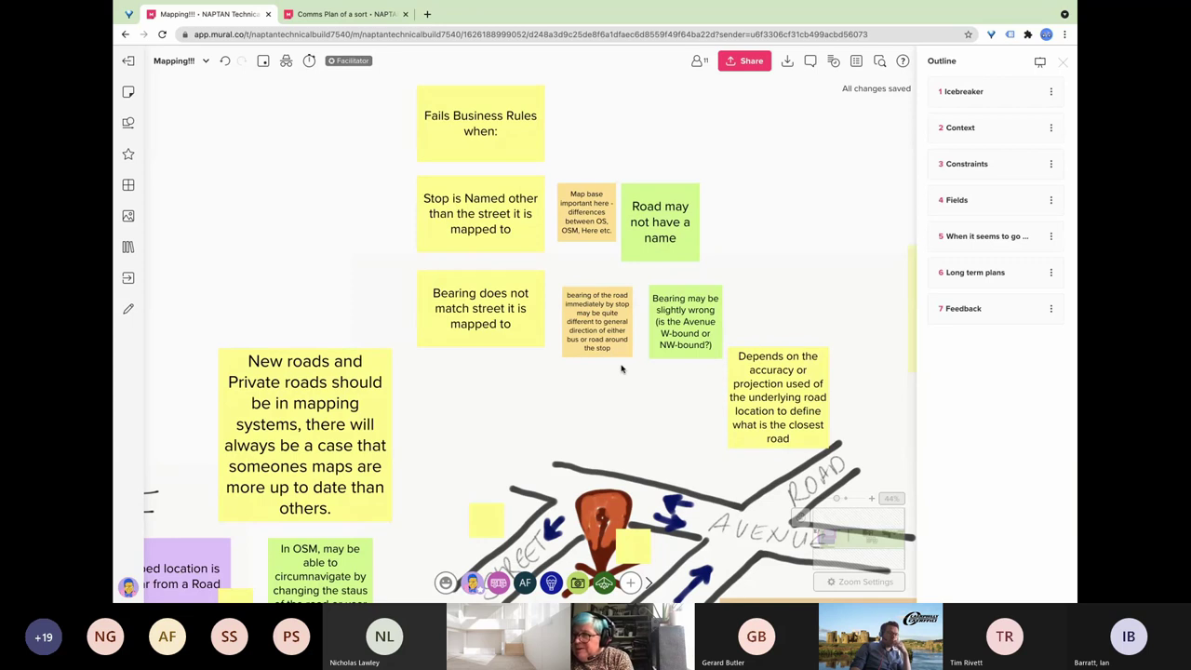
Delete the two blank yellow sticky notes lying on the Street, Road and Avenue junction sketch.
scroll(660, 357, "down", 5)
scroll(659, 356, "right", 5)
scroll(662, 362, "down", 3)
scroll(662, 361, "right", 4)
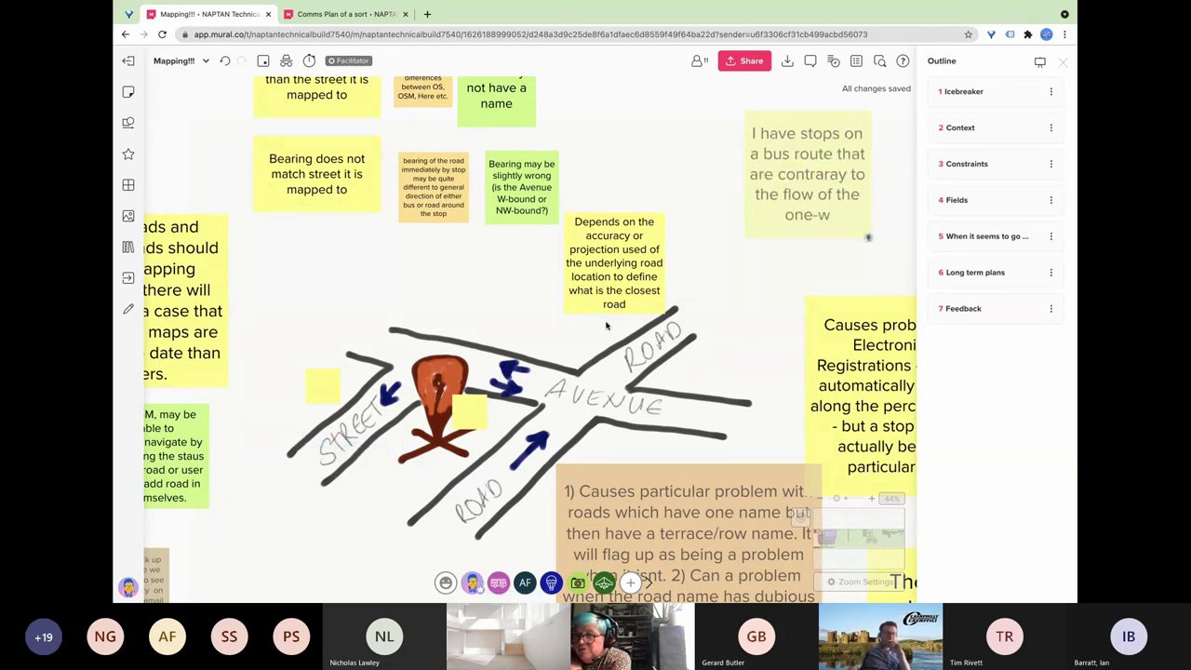
scroll(606, 325, "down", 3)
scroll(606, 324, "left", 5)
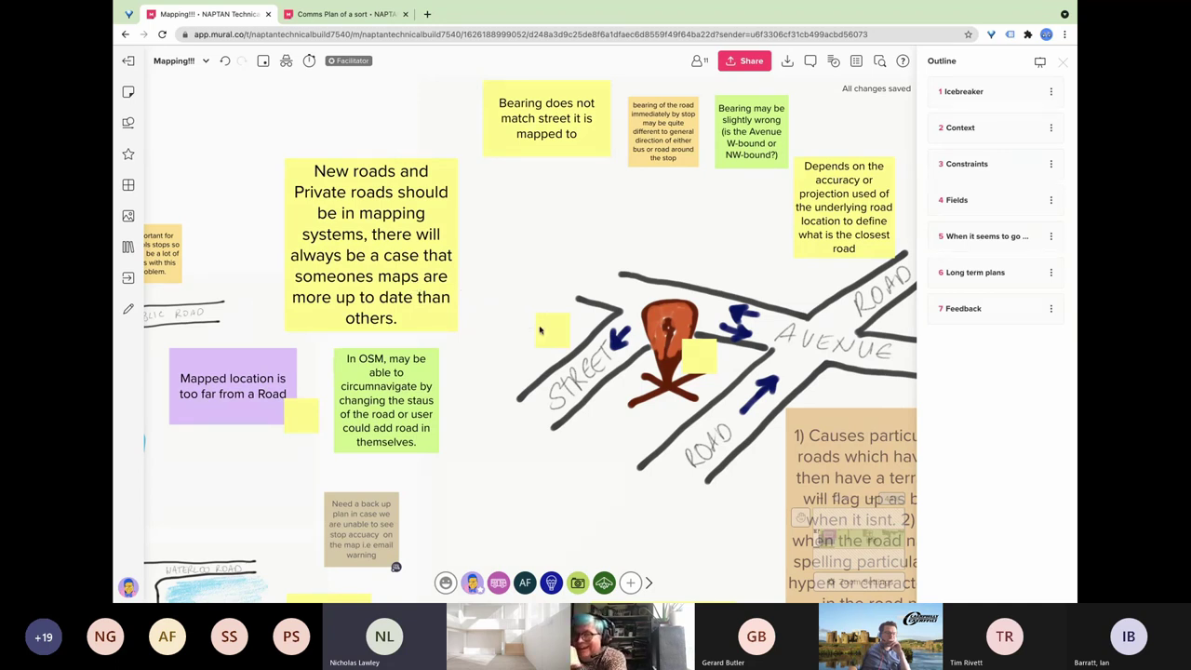
key("Delete")
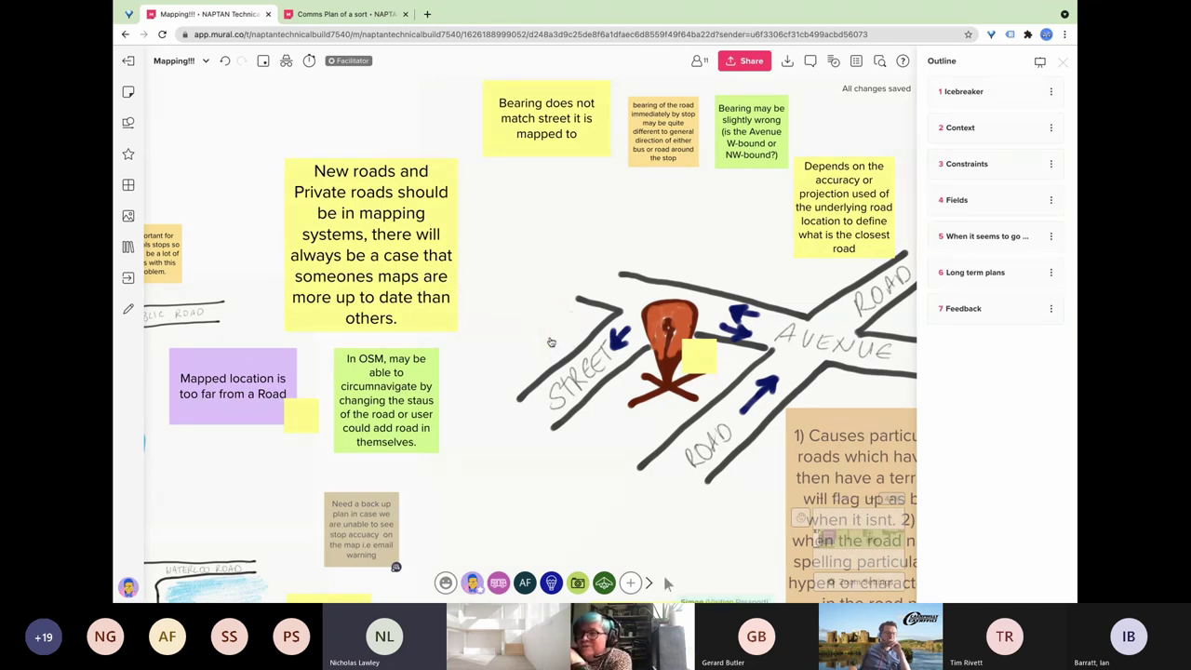
key("Delete")
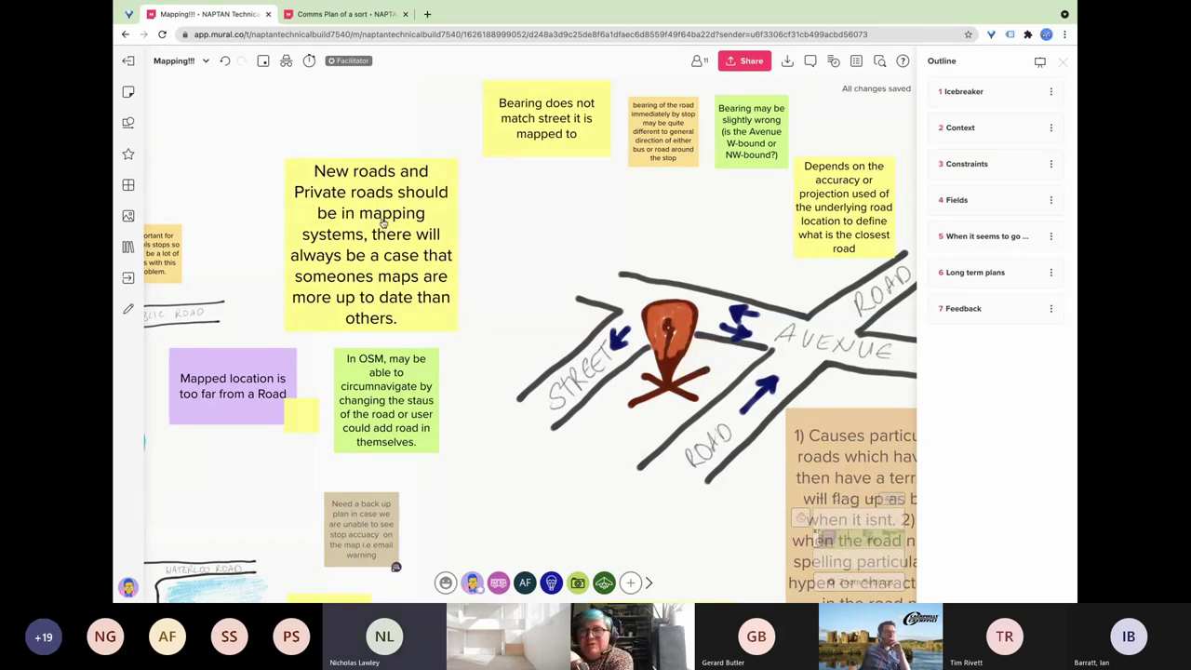
Shrink the yellow "Causes problems with Electronic Bus Registrations" sticky note to roughly the size of its neighbours.
scroll(405, 251, "right", 6)
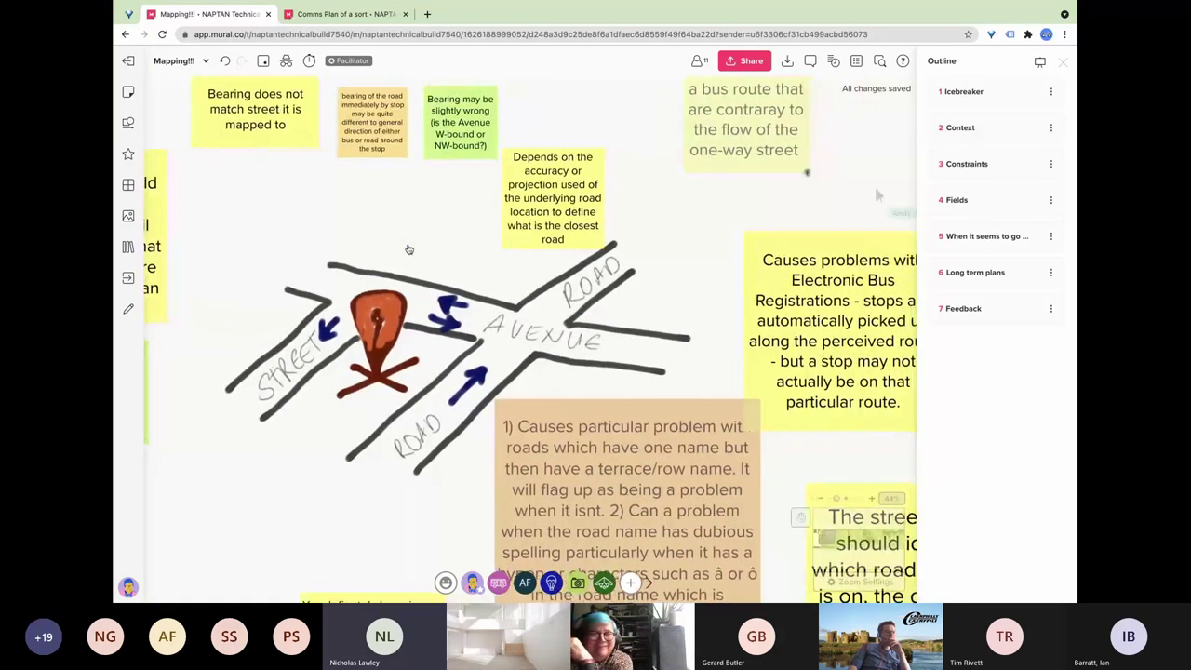
scroll(409, 249, "right", 1)
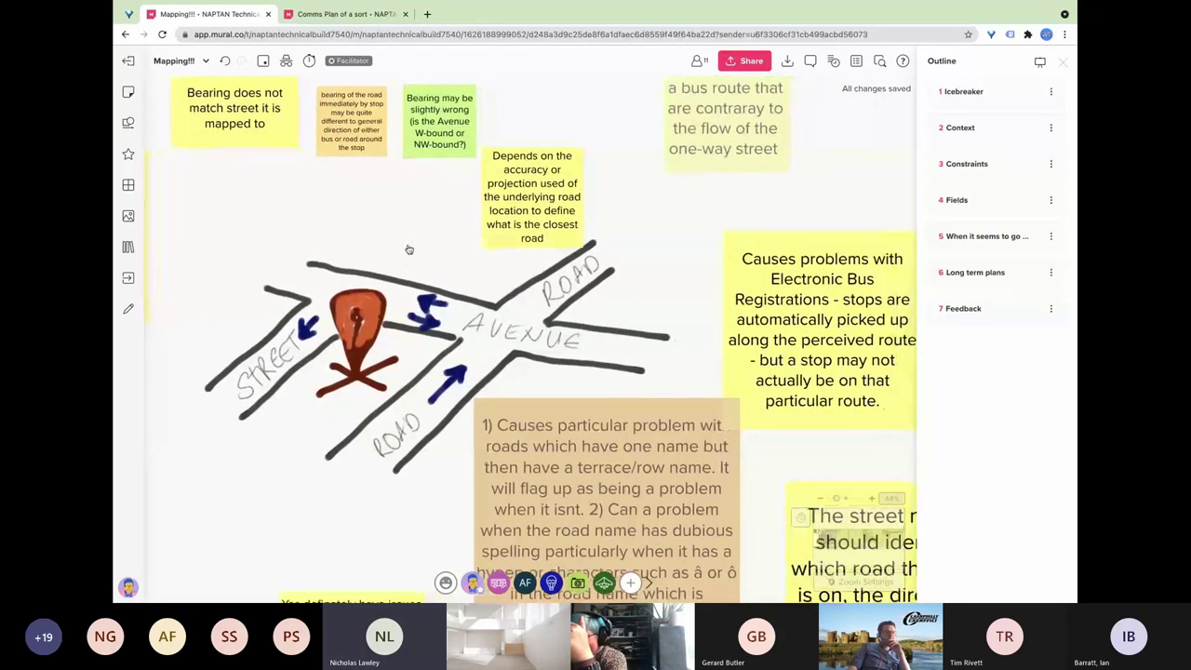
scroll(409, 249, "down", 2)
scroll(408, 249, "right", 2)
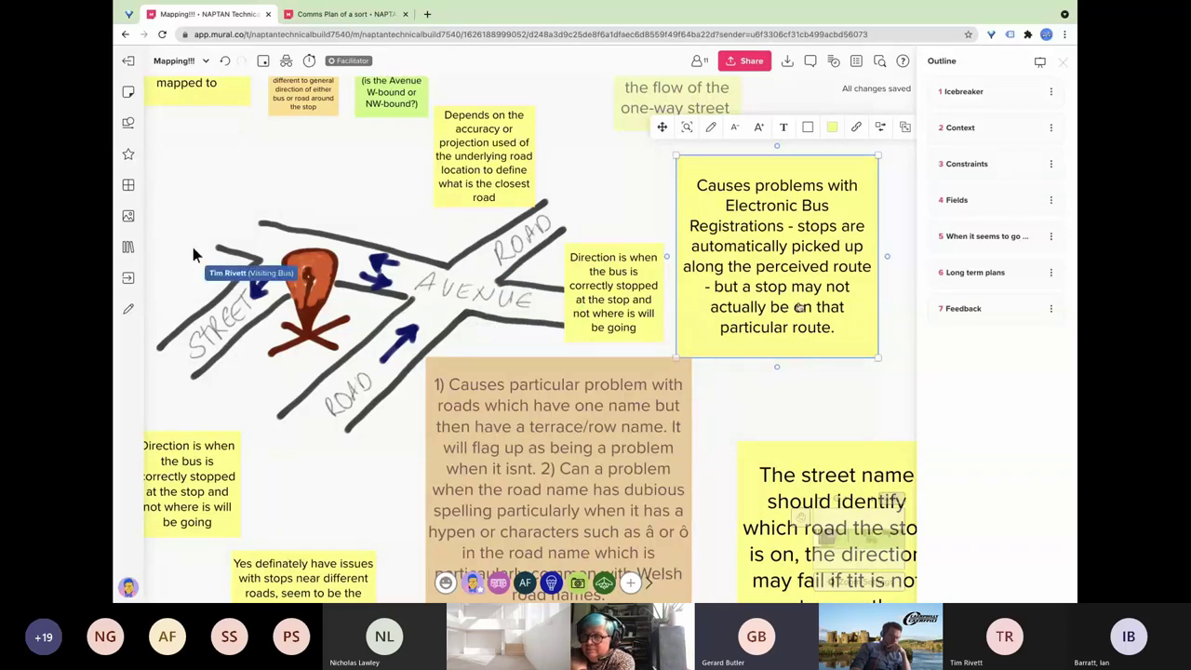
scroll(777, 373, "right", 3)
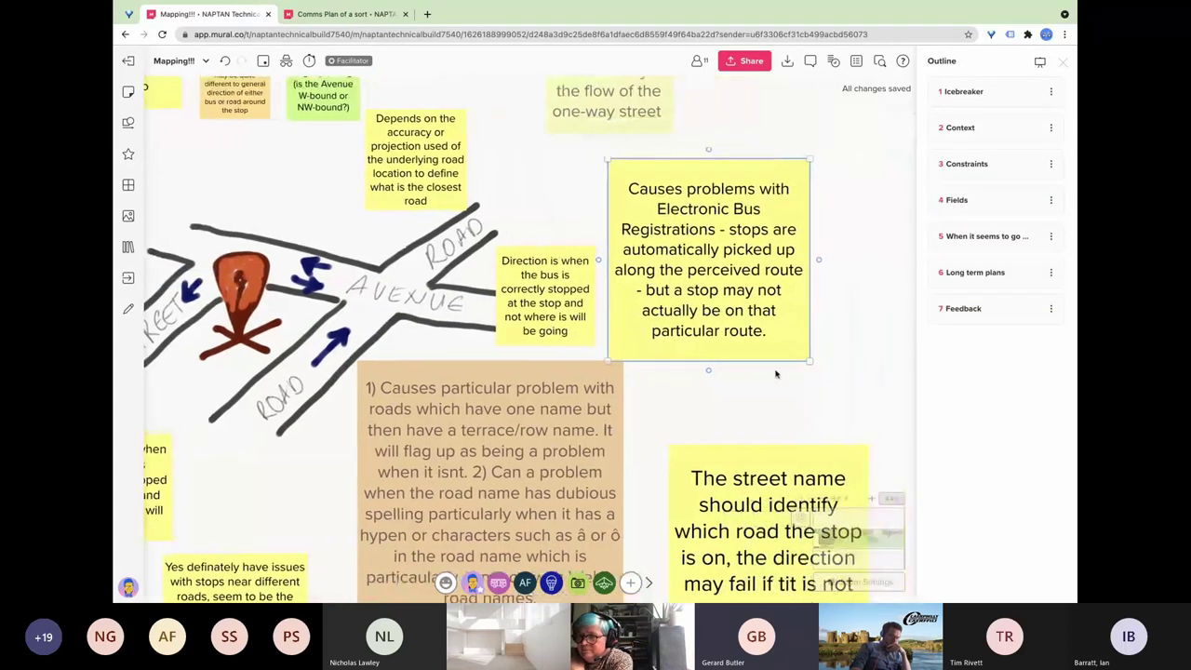
left_click_drag(810, 361, 737, 289)
left_click(729, 310)
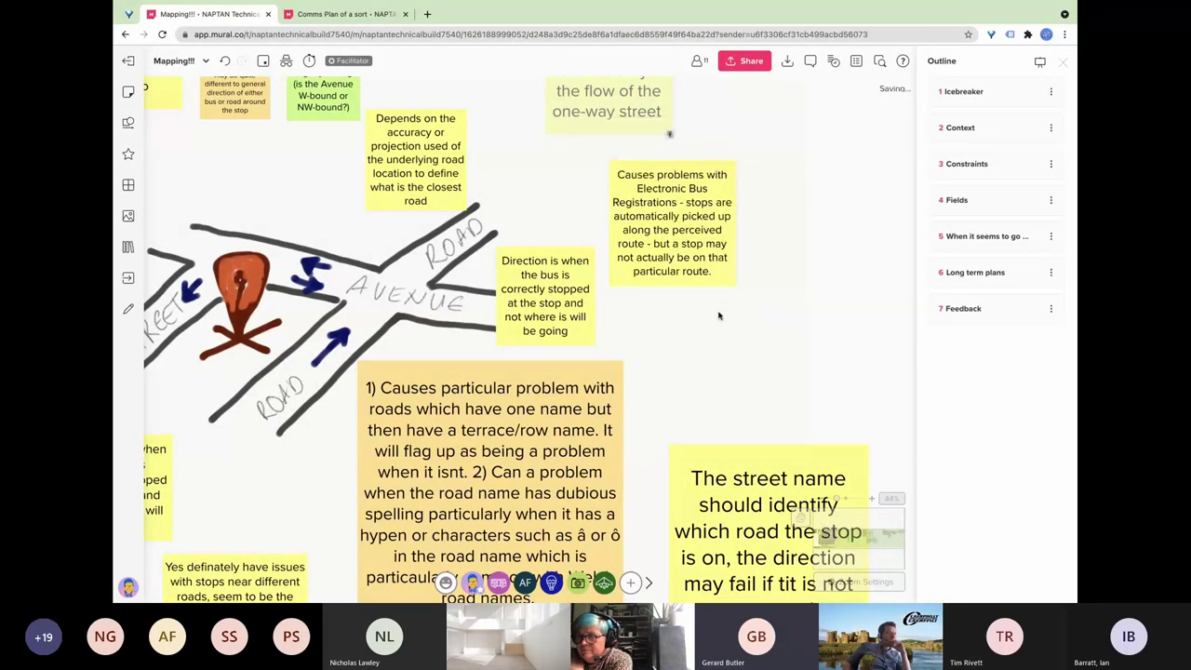
Duplicate the "Direction is when the bus is correctly stopped" note and place the copy just past the "Electronic Bus Registrations" note.
left_click(583, 313)
key("ctrl+d")
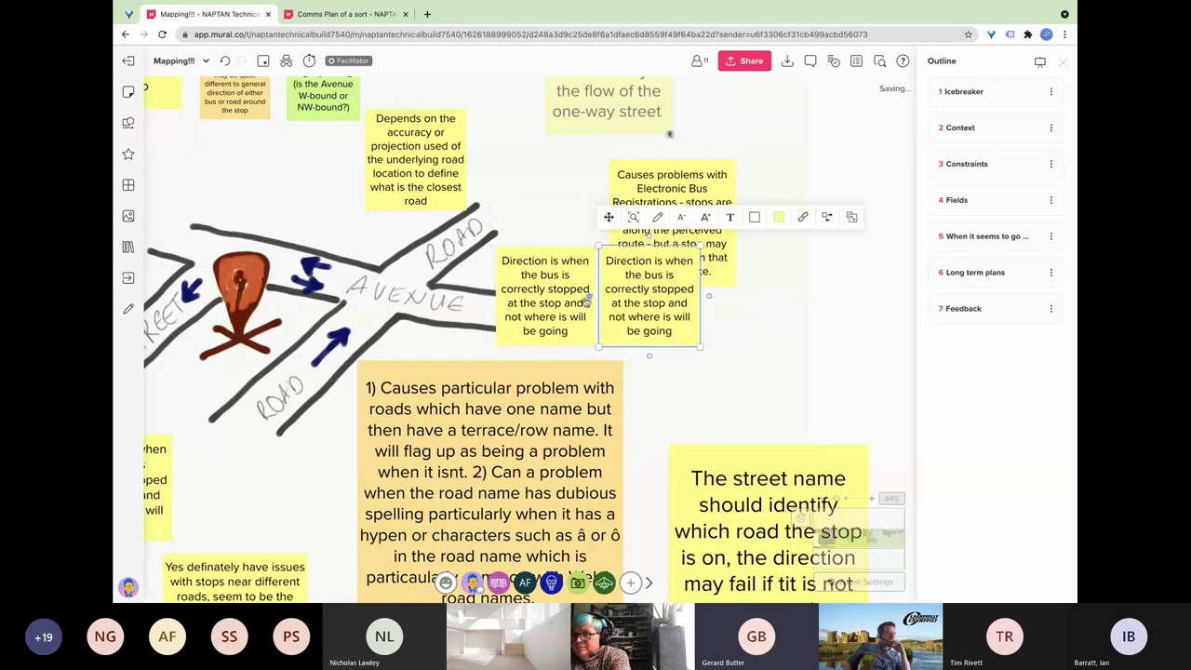
left_click_drag(732, 280, 798, 278)
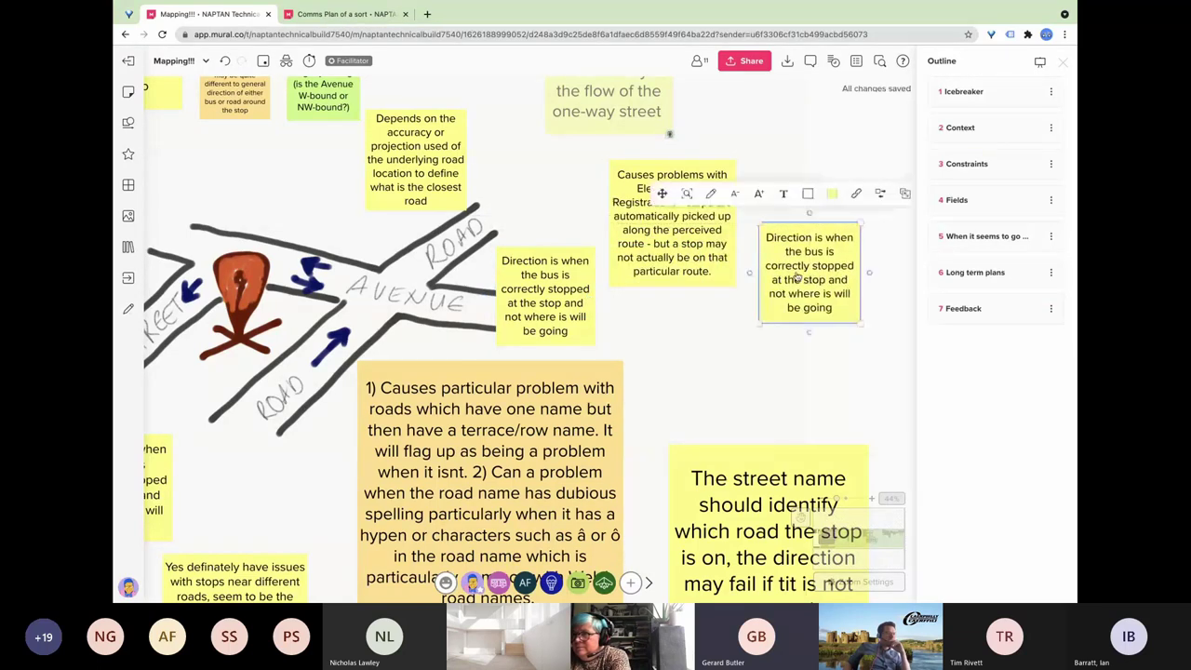
Replace the copied note's text with "Geo-referencing - bus don't use the most direct route.. takes the right roads".
double_click(797, 278)
type("Ge")
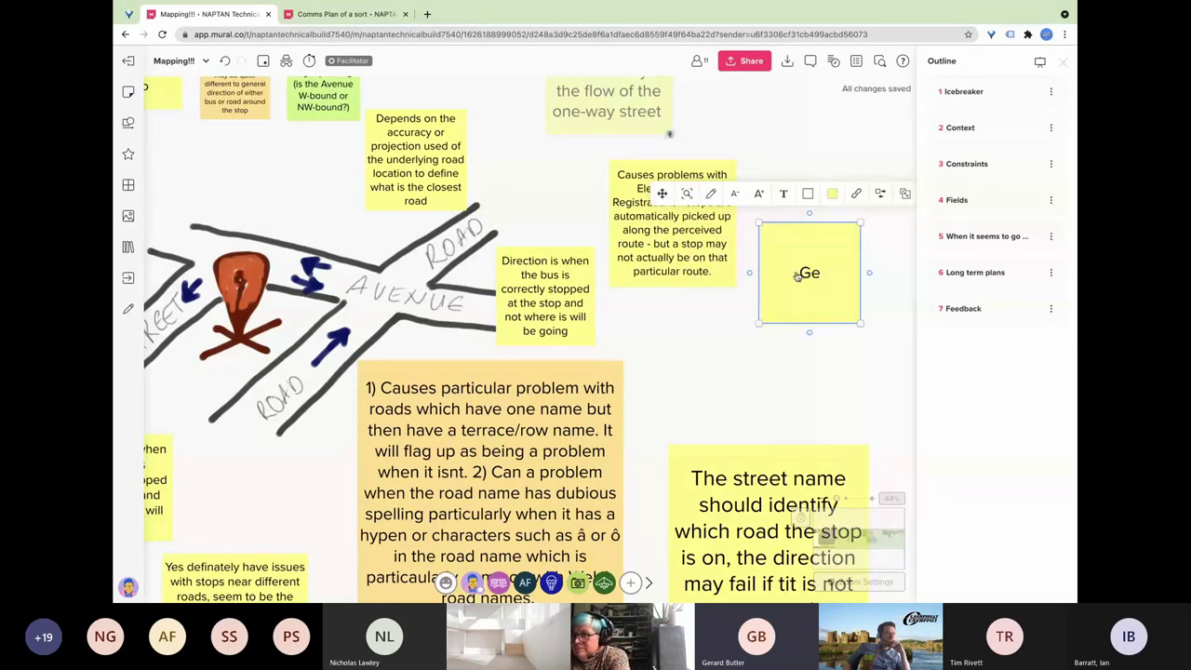
type("o-refer")
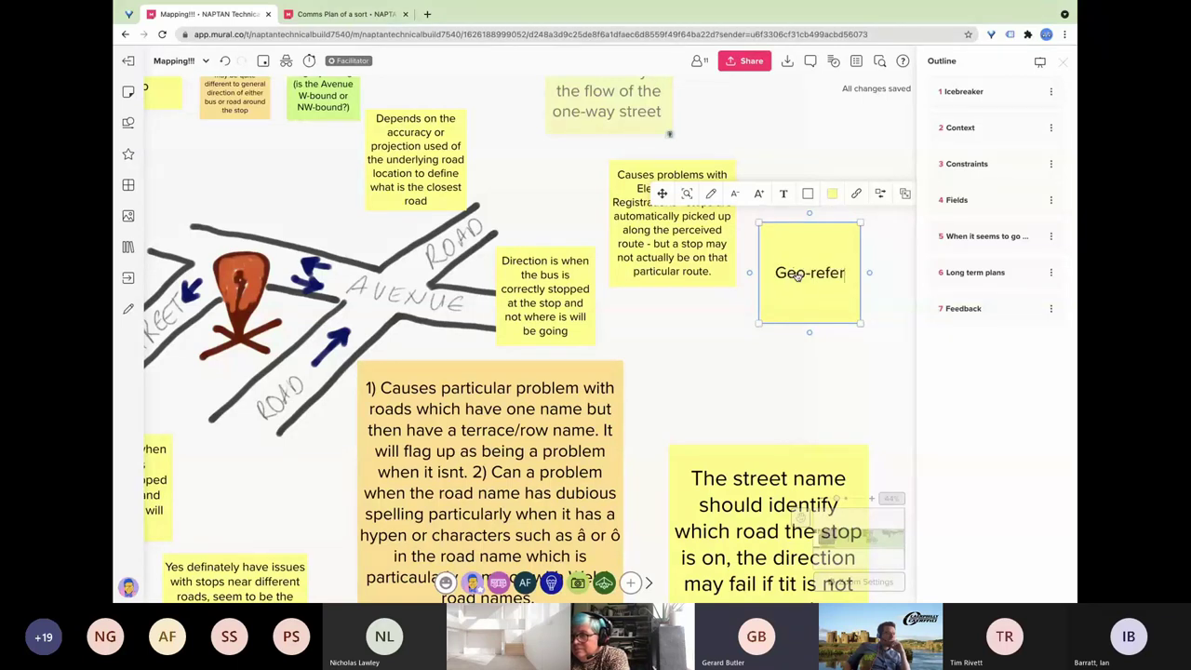
type("encing - bu")
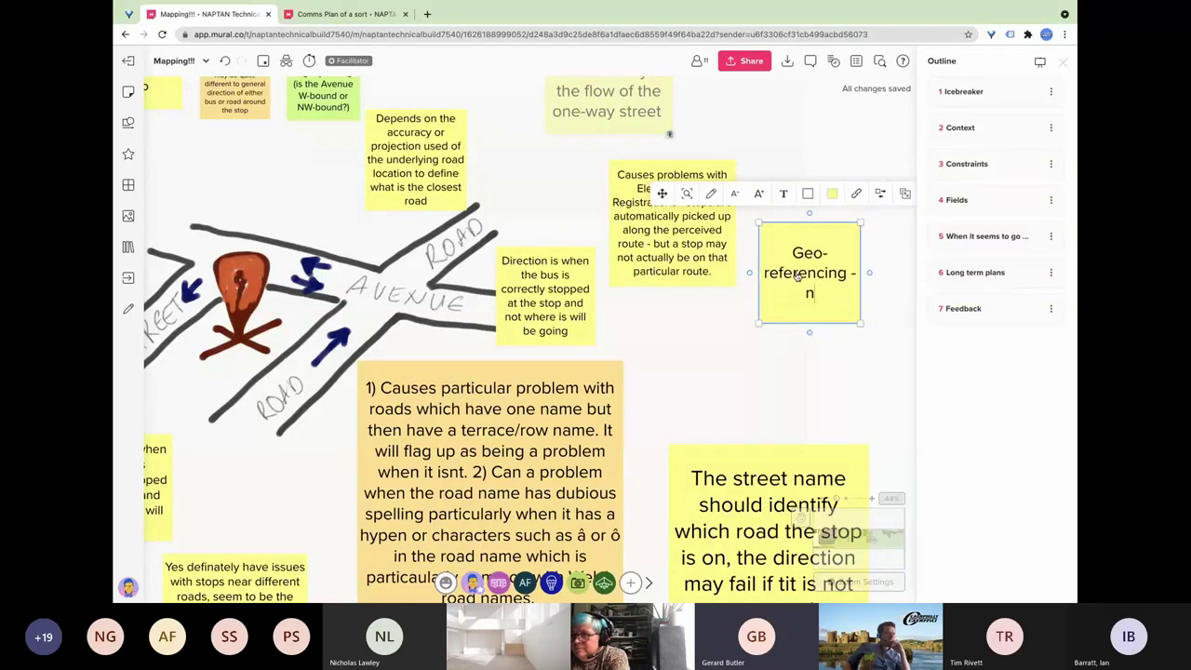
type("t")
type("s don't use ")
type("the most di")
type("rect route")
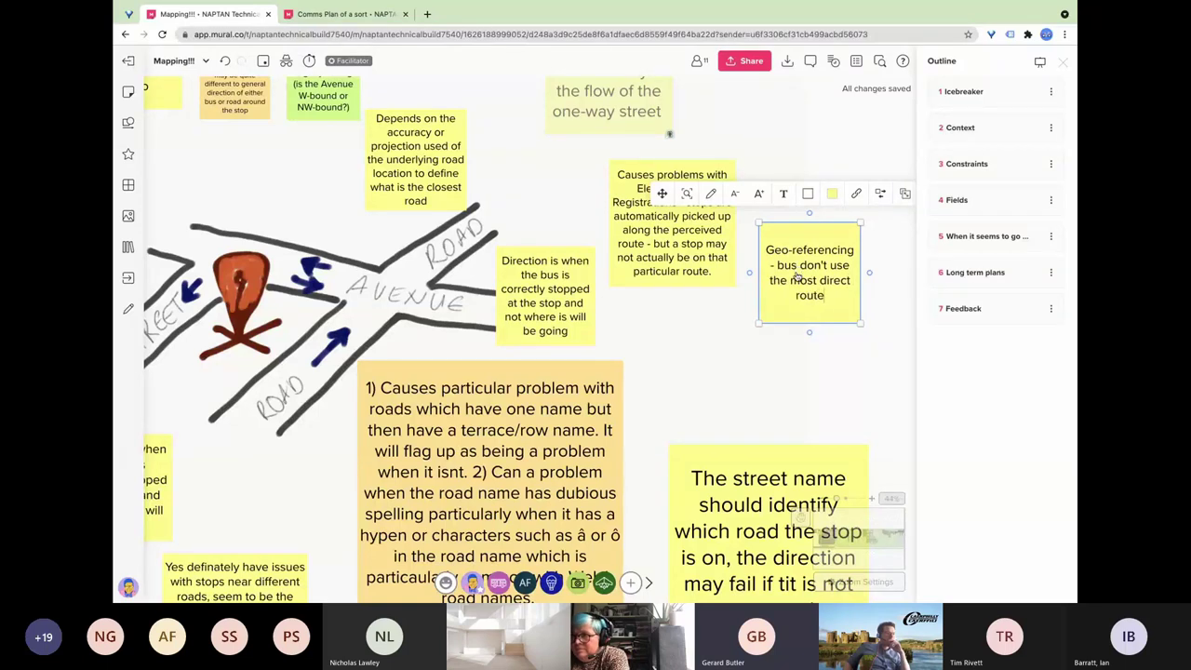
type(".. takes the right")
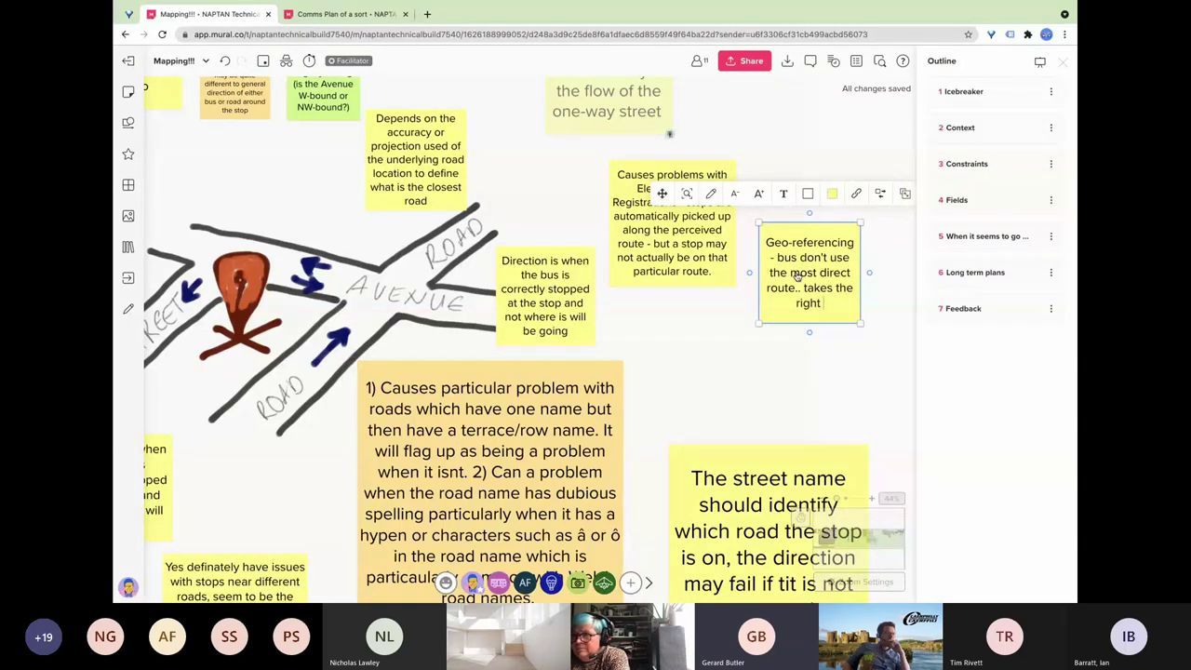
type(" roads")
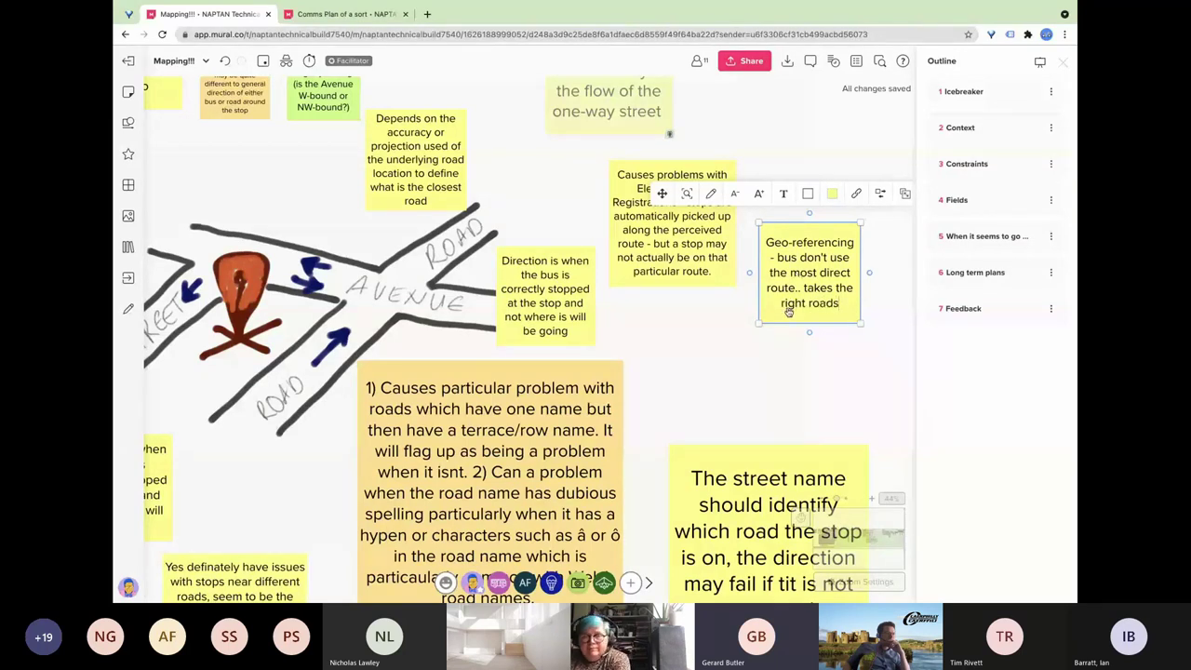
left_click(784, 364)
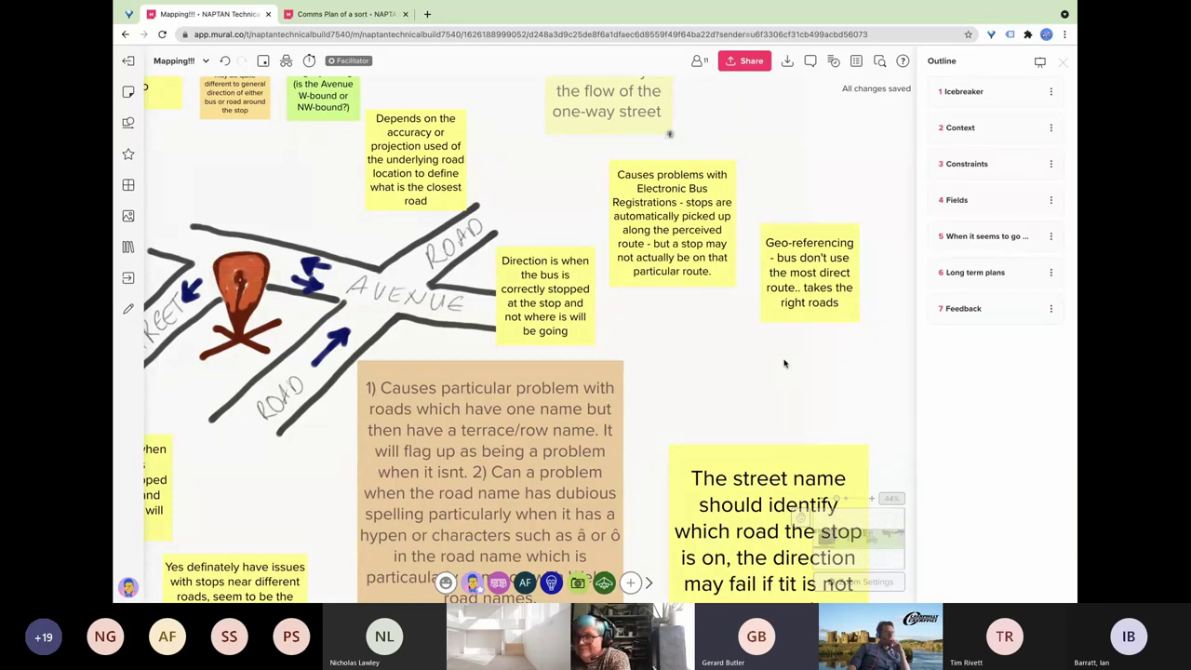
Duplicate the "Geo-referencing" note beside itself and rewrite the copy as "Open Street Map - how does it get the stops?".
left_click(787, 307)
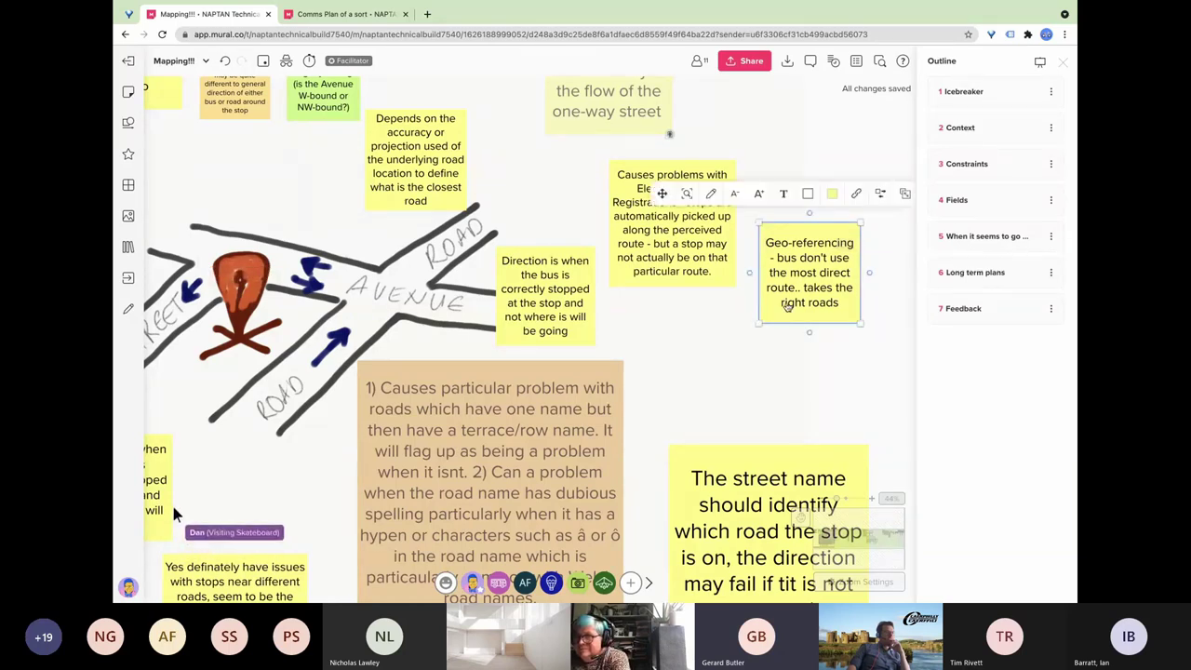
key("ctrl+d")
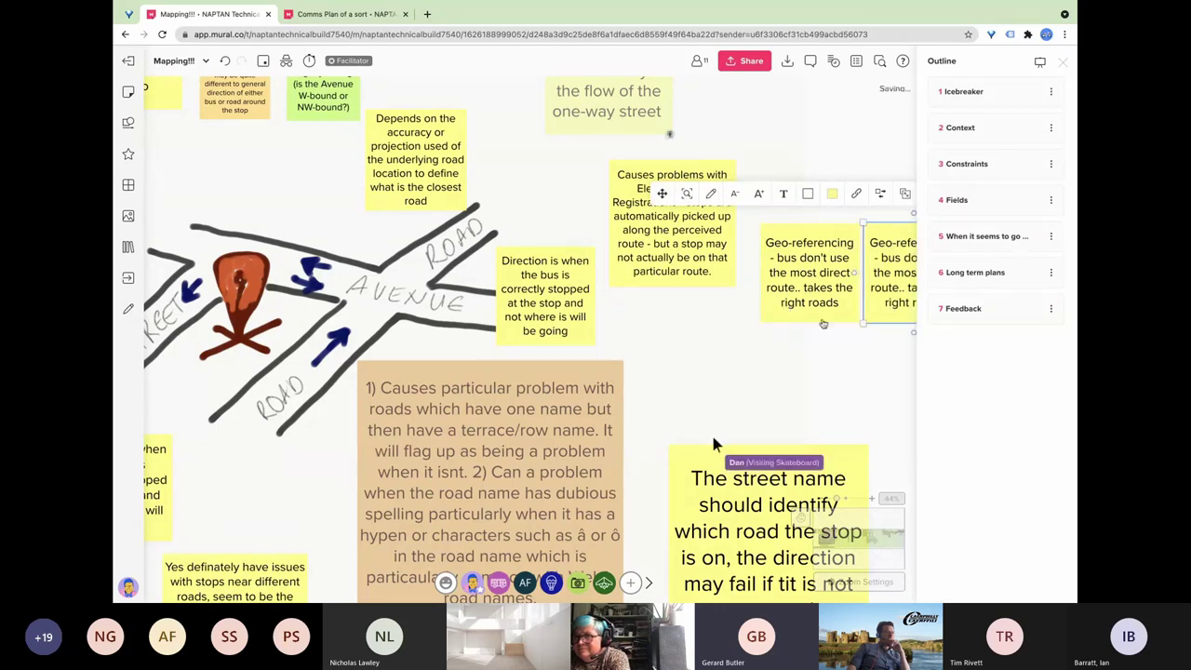
scroll(787, 305, "right", 5)
double_click(673, 287)
type("OS")
key("BackSpace")
type("pen Street ")
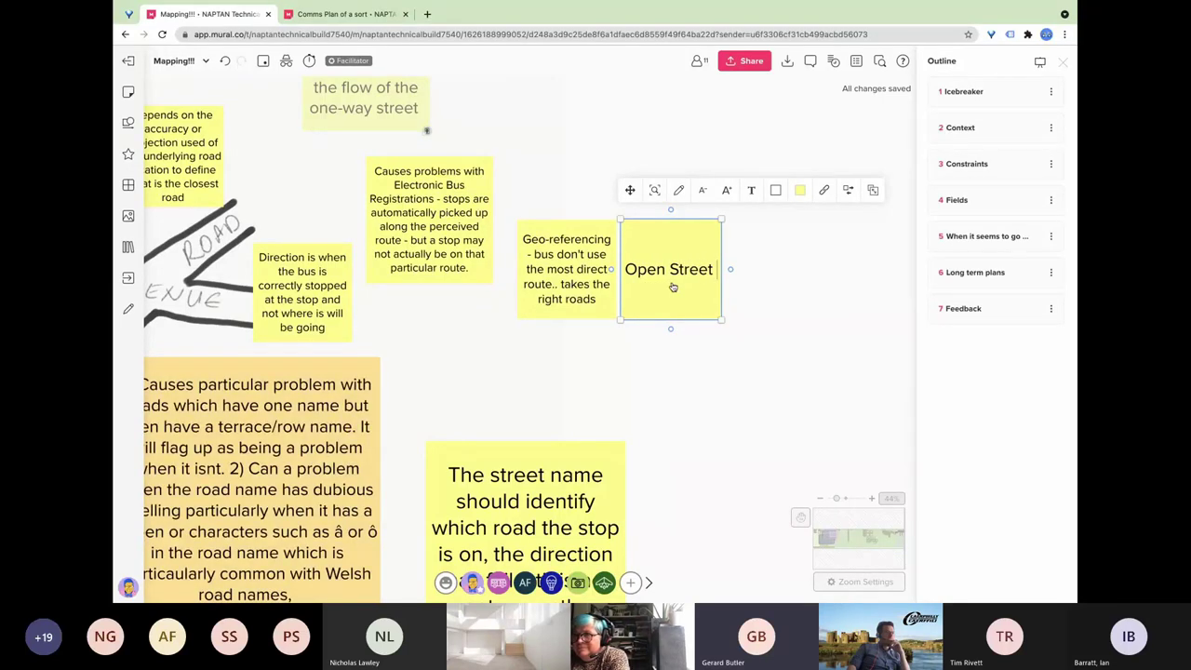
type("Map - how does it get")
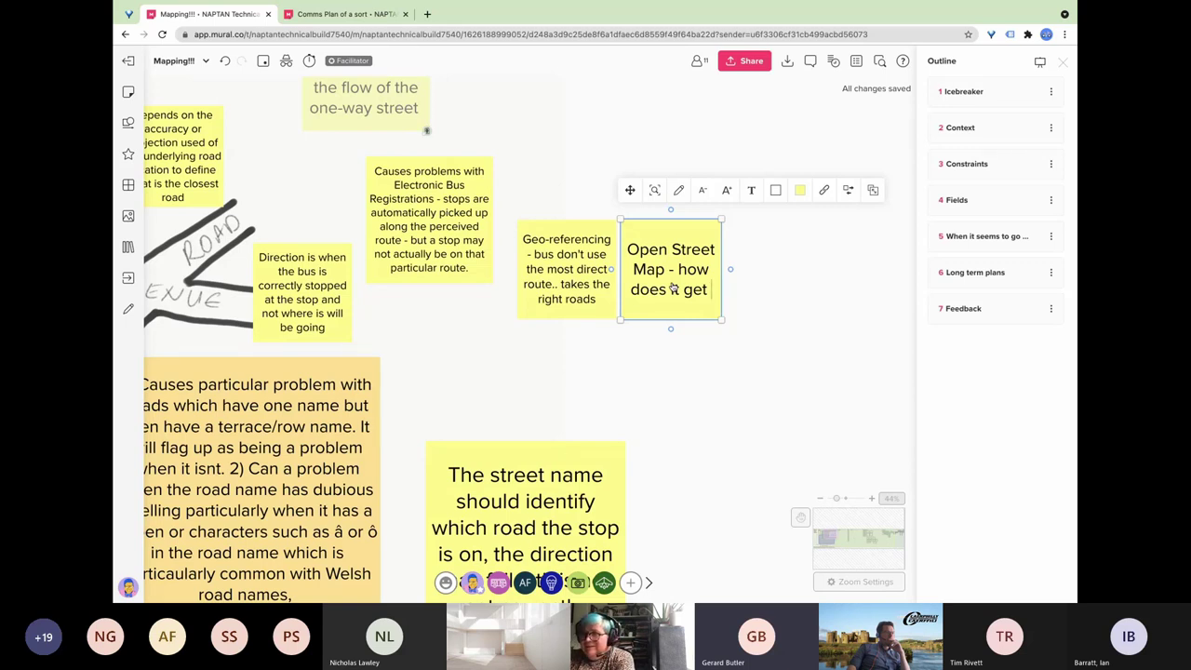
type("the stops?")
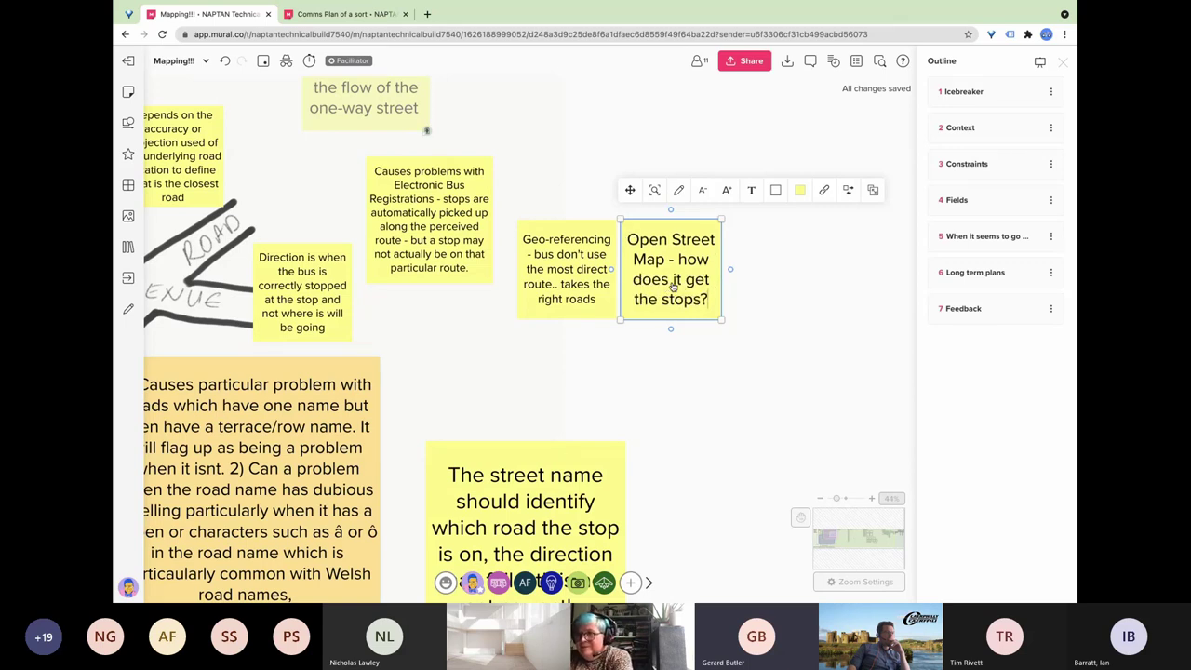
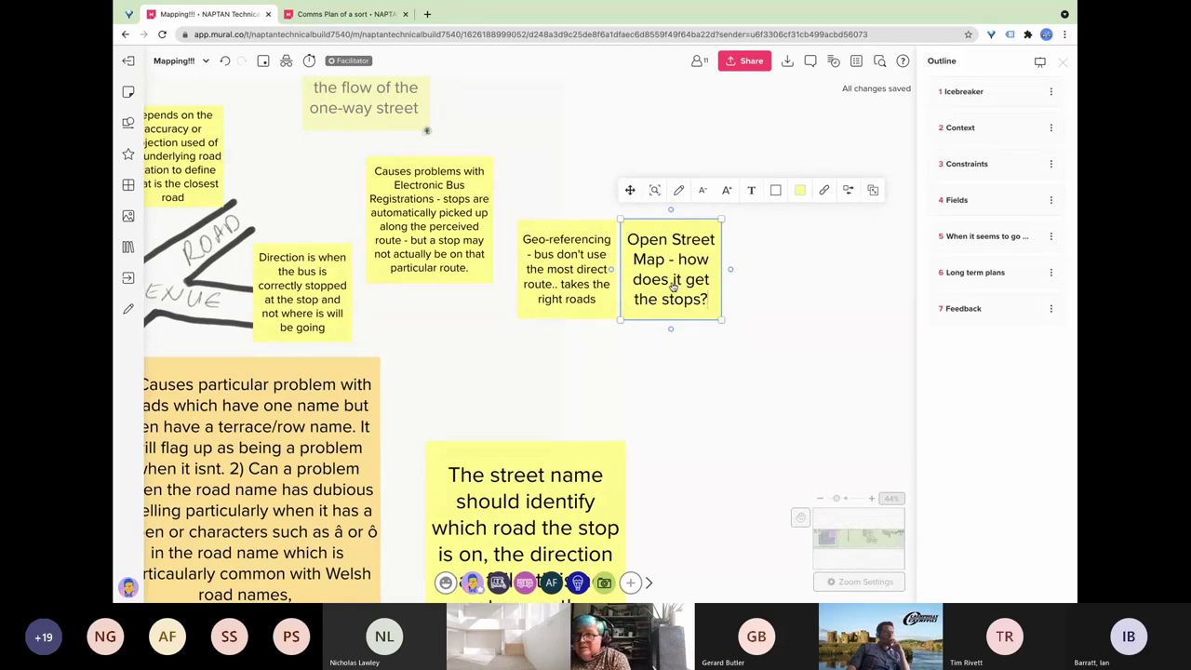
left_click(656, 360)
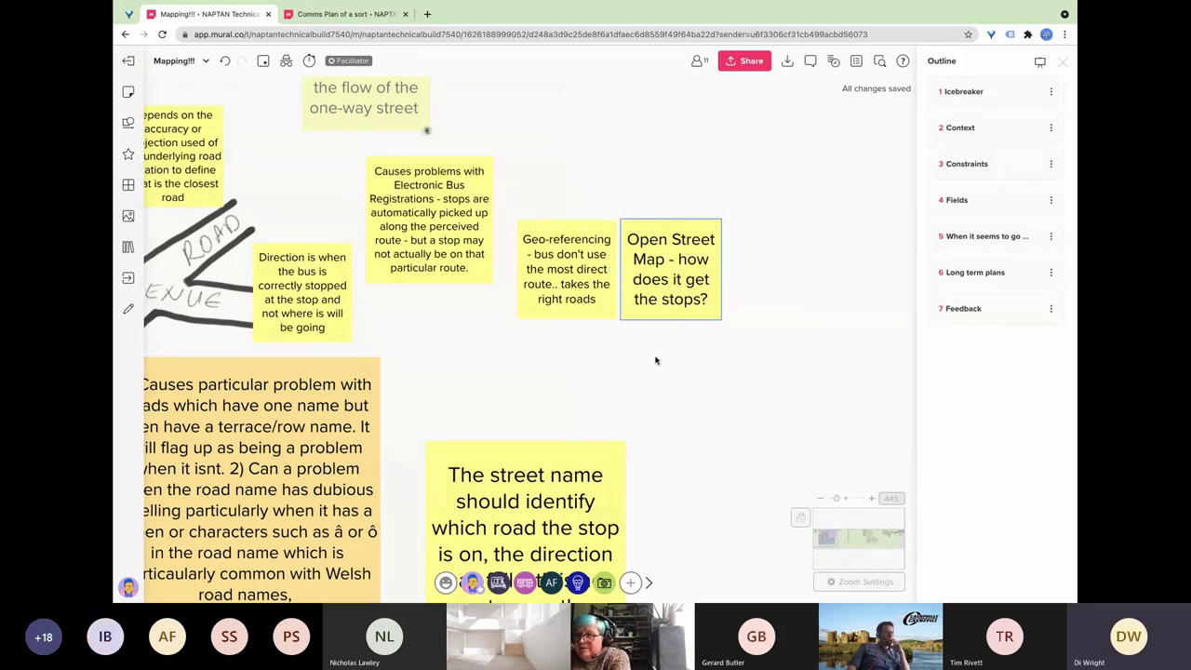
Review the sticky notes around the Street, Road and Avenue junction sketch, including the "Electronic Bus Registrations" note.
scroll(641, 367, "left", 3)
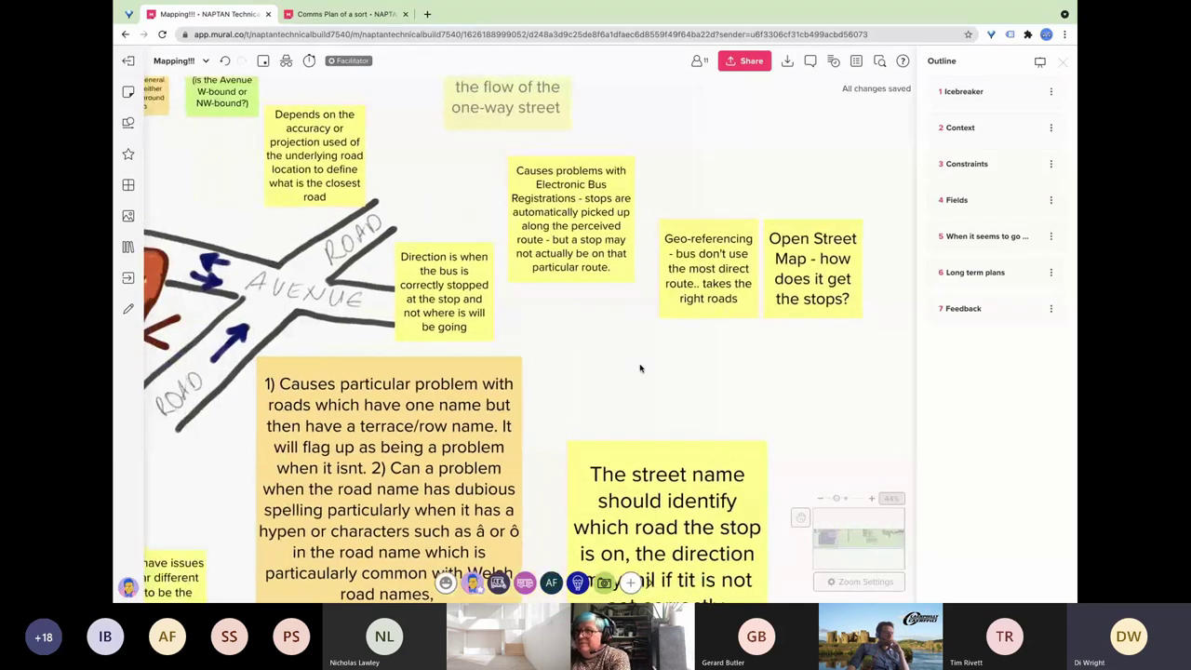
scroll(640, 369, "up", 2)
scroll(640, 369, "left", 2)
scroll(640, 369, "up", 3)
scroll(641, 369, "left", 2)
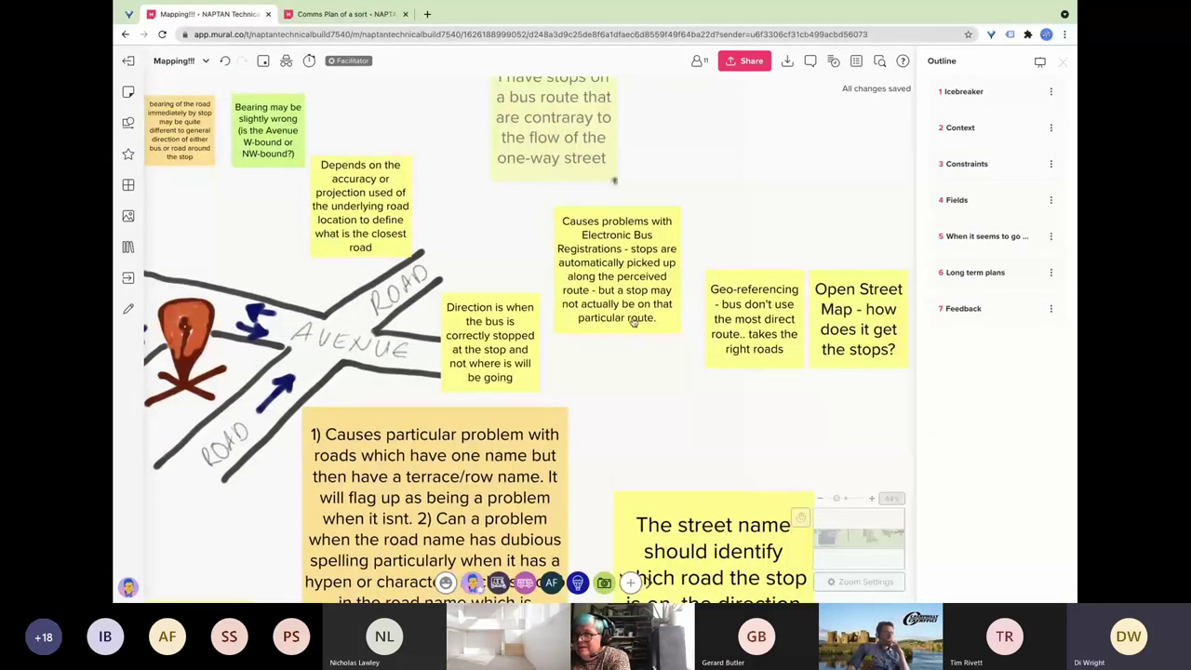
left_click(633, 321)
scroll(630, 399, "down", 2)
scroll(630, 400, "left", 5)
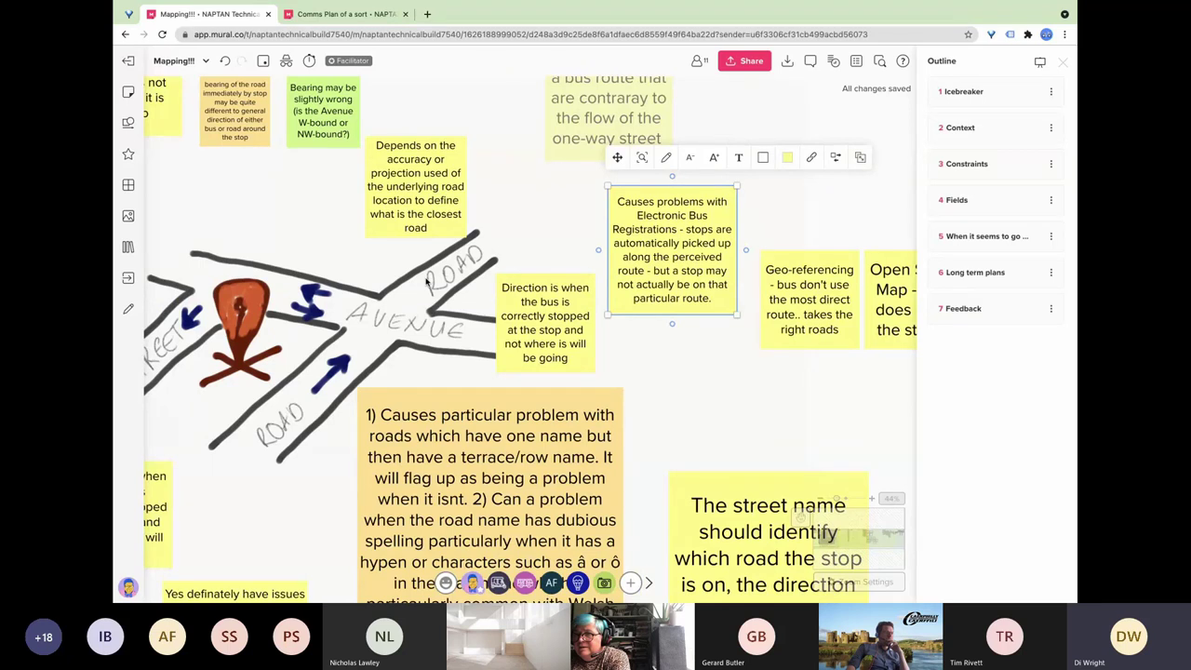
scroll(338, 365, "left", 2)
scroll(337, 365, "down", 1)
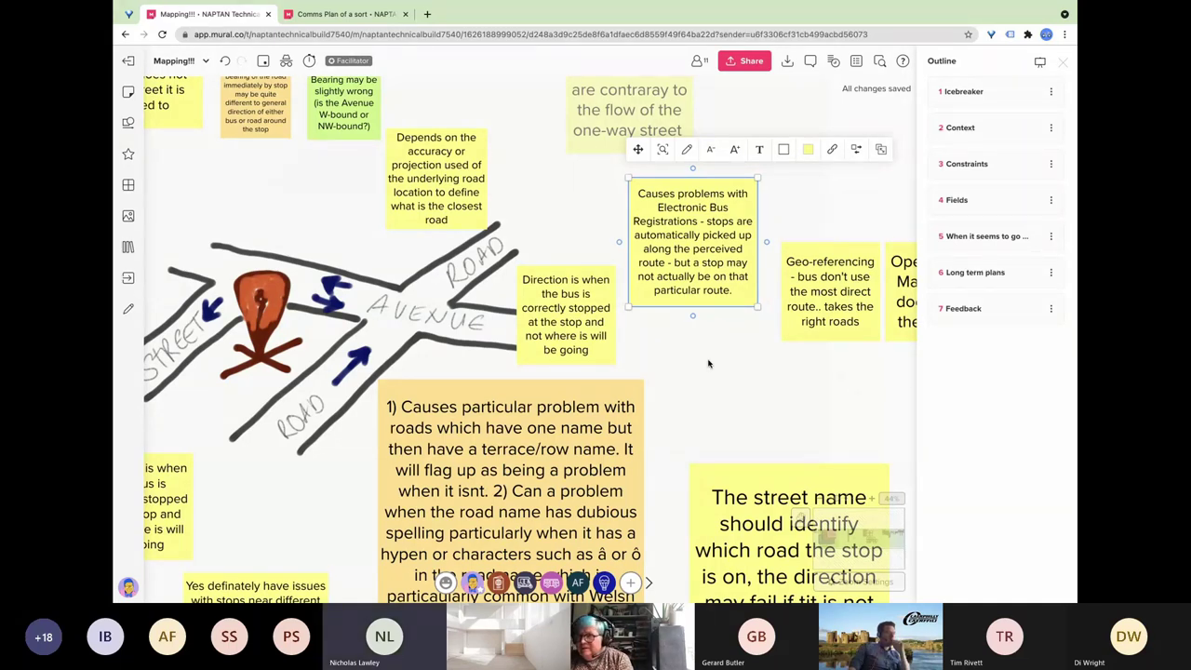
Append 'Case of added manually - "Map Editor"' to the "Open Street Map" sticky note, with Map Editor in quotation marks.
scroll(708, 364, "right", 2)
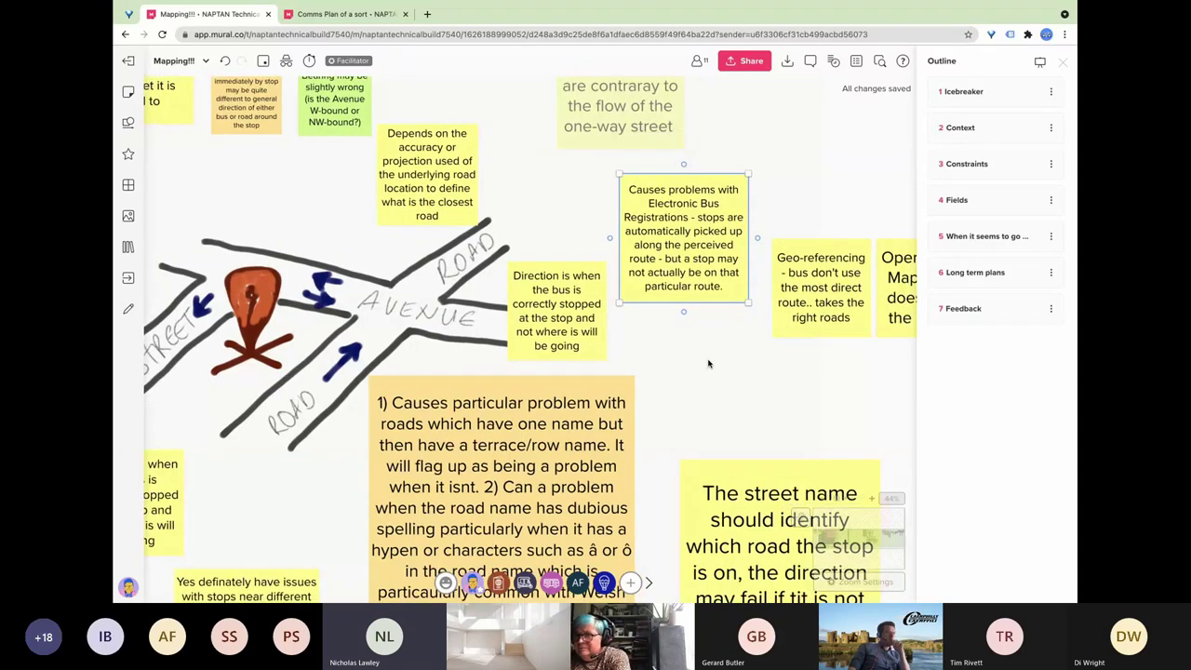
scroll(708, 364, "right", 2)
scroll(708, 364, "right", 3)
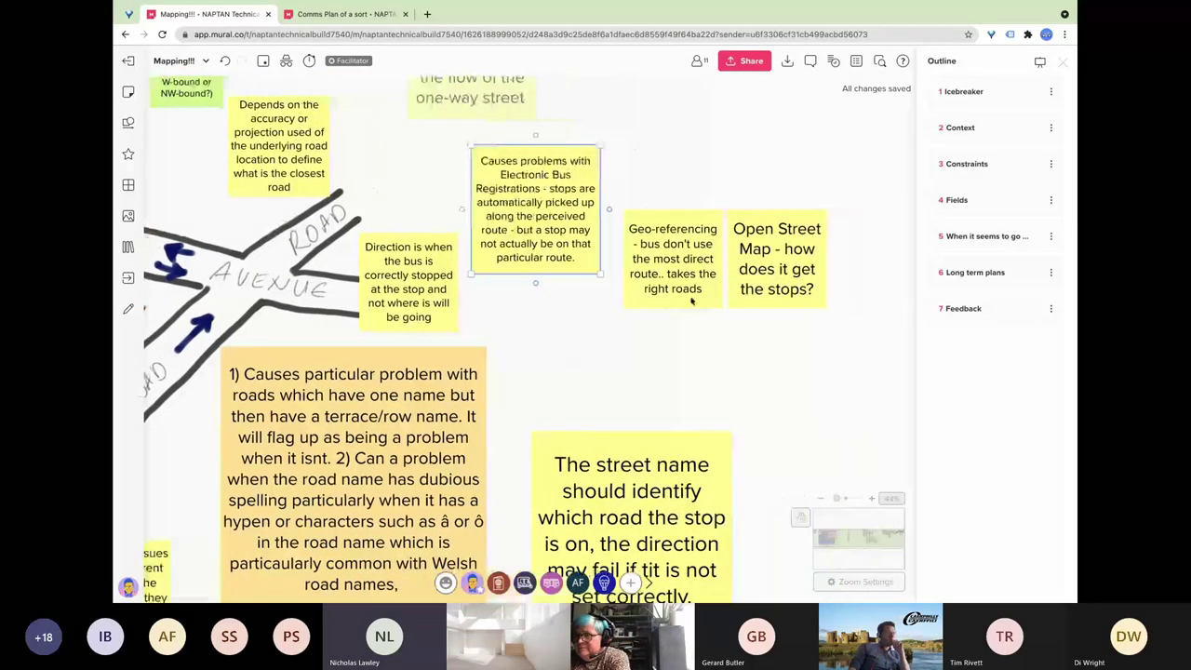
left_click(770, 291)
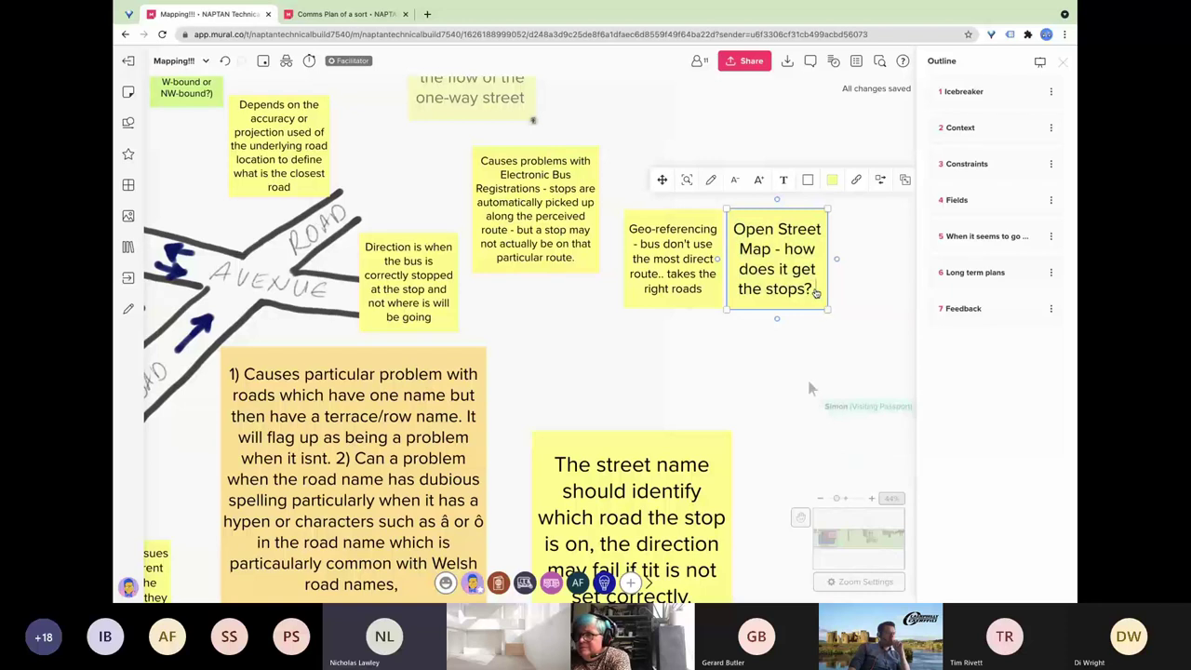
type("Case of ")
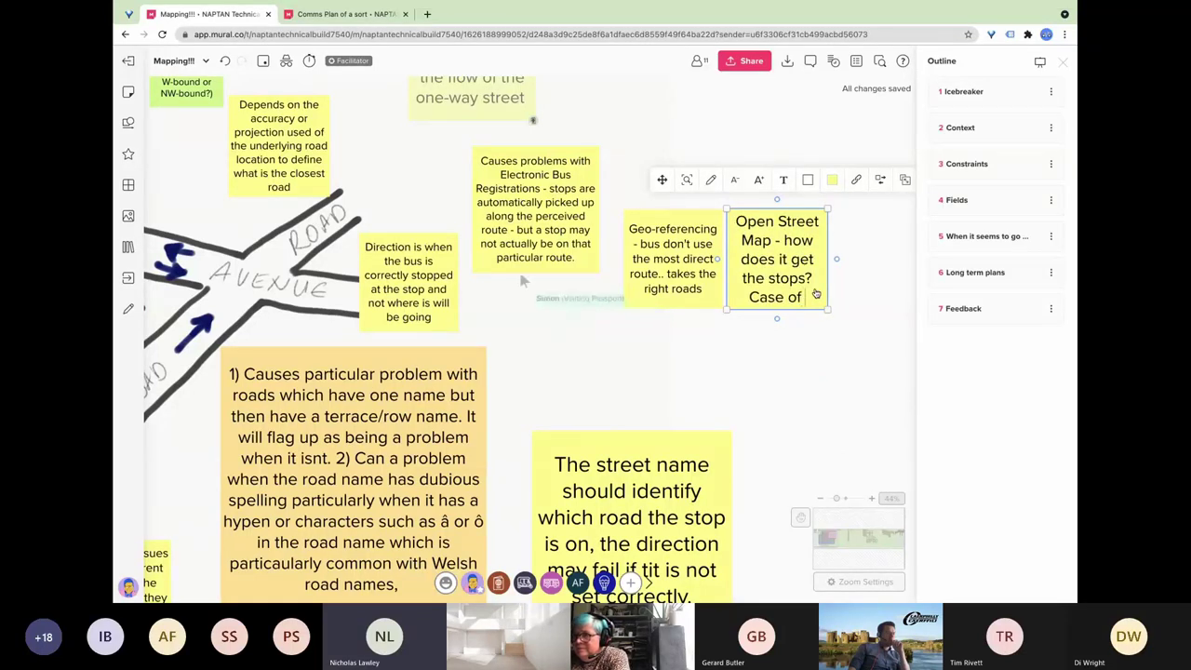
type("added manua")
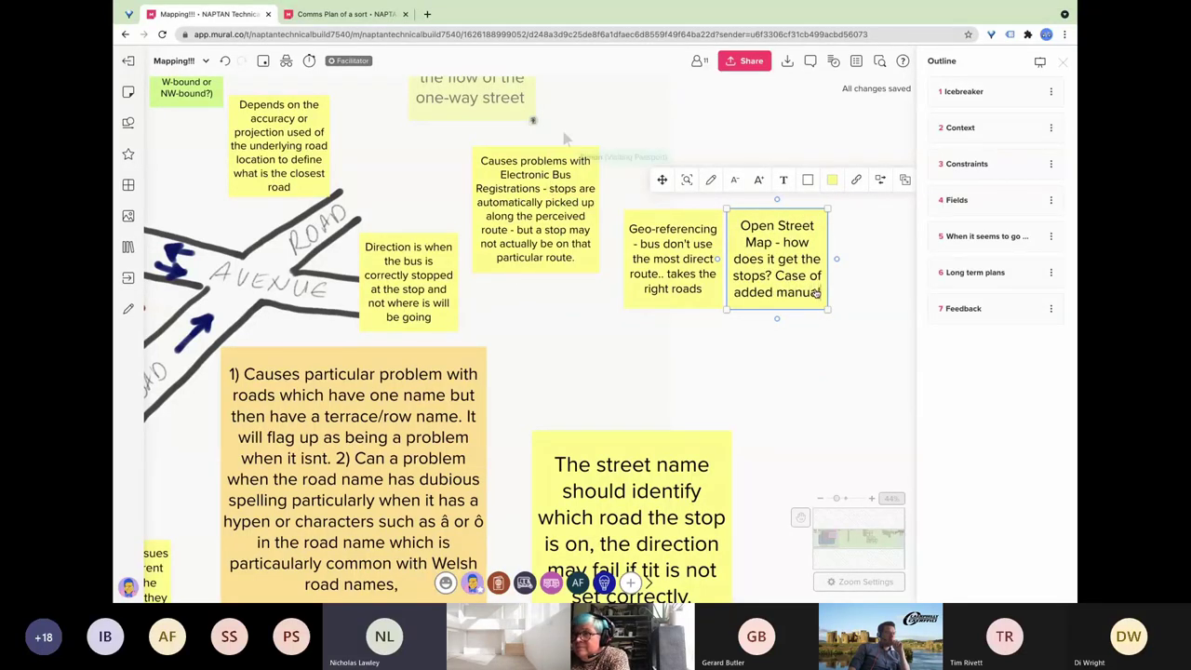
type("lly - ")
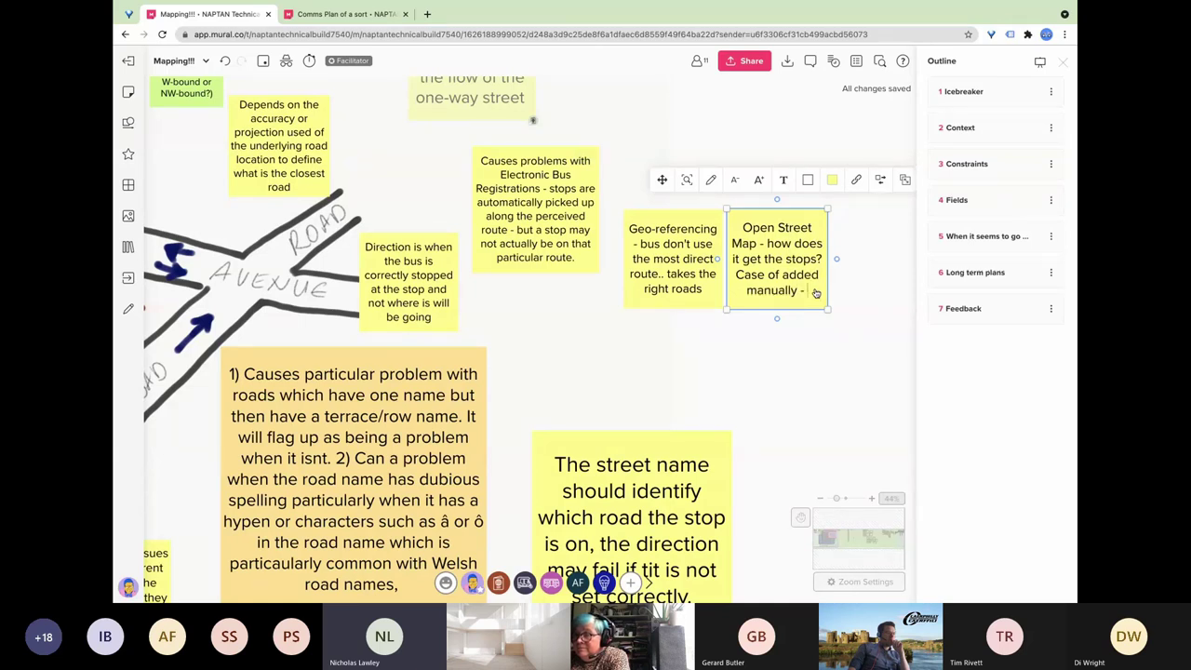
type("Map Editor")
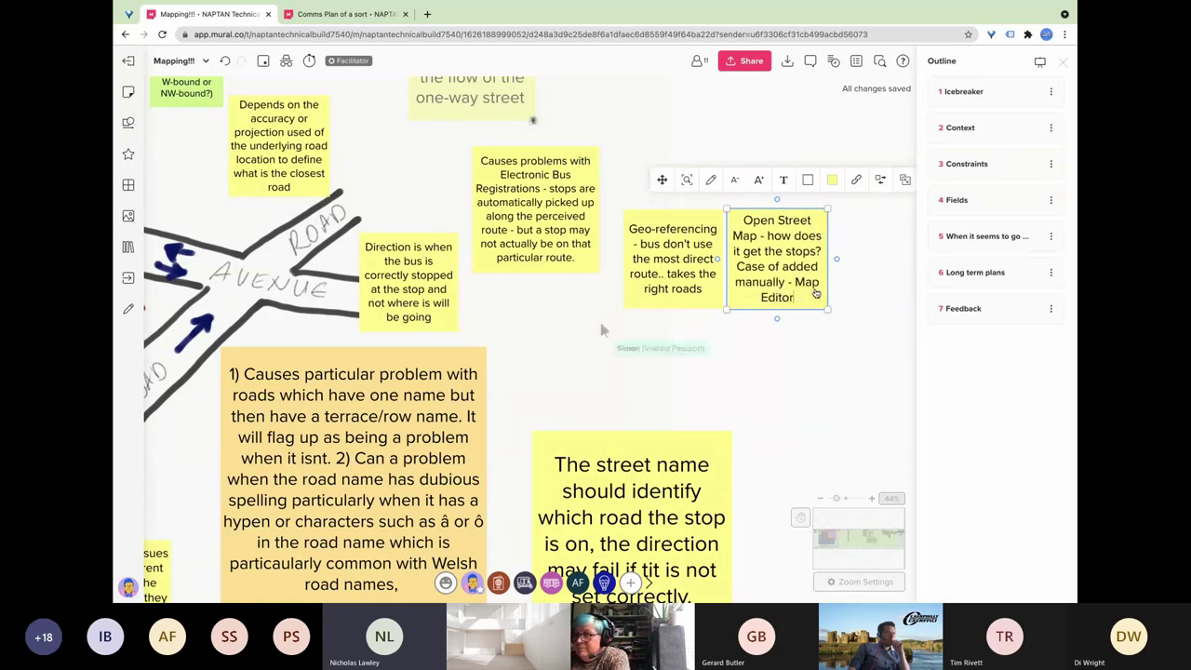
type("\"")
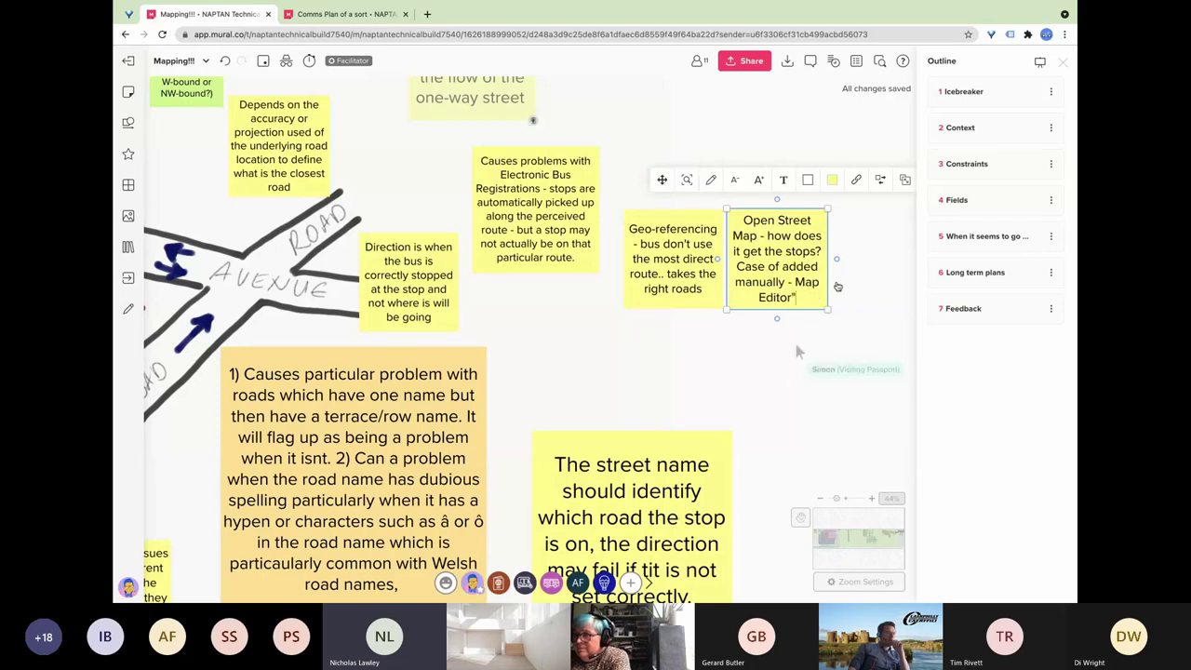
left_click(796, 281)
type("\"")
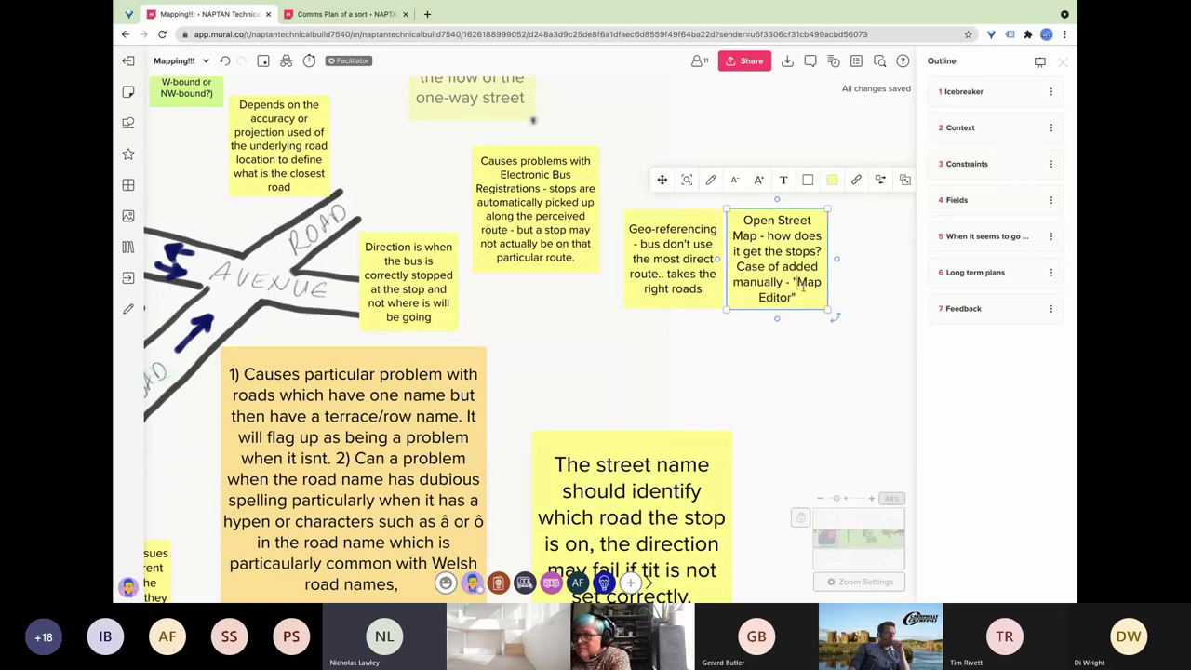
Append "physically adds in stop and fields are populated by user" to the "Open Street Map" sticky note.
left_click(807, 297)
type("physic")
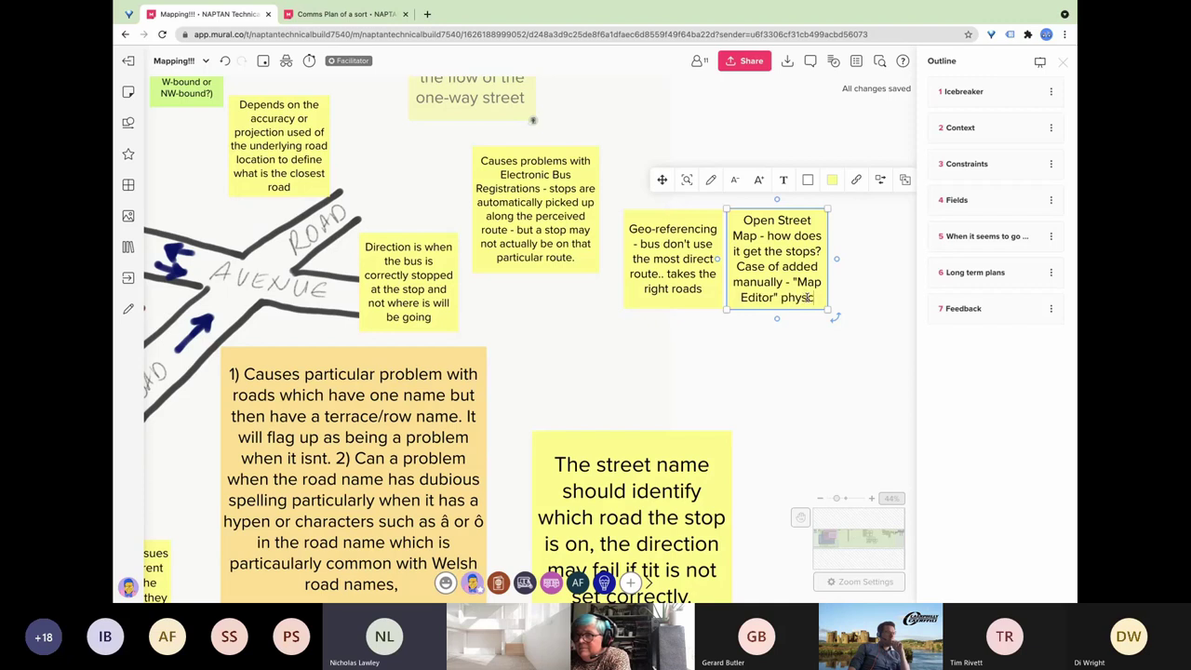
type("ally a")
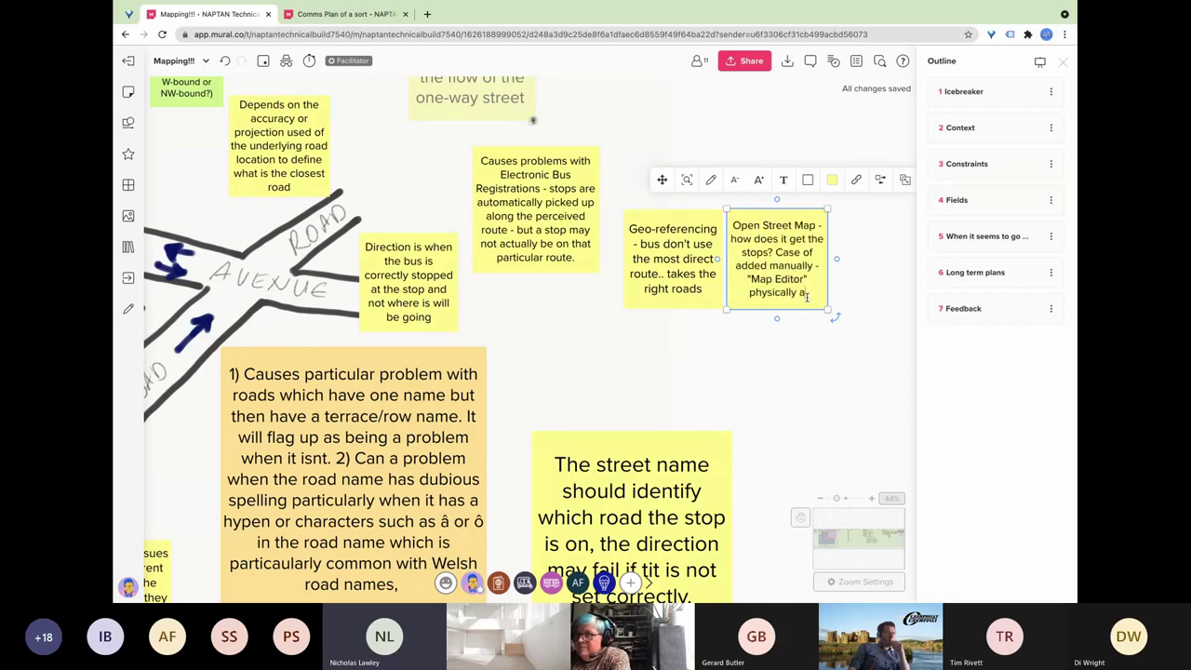
type("dds in c")
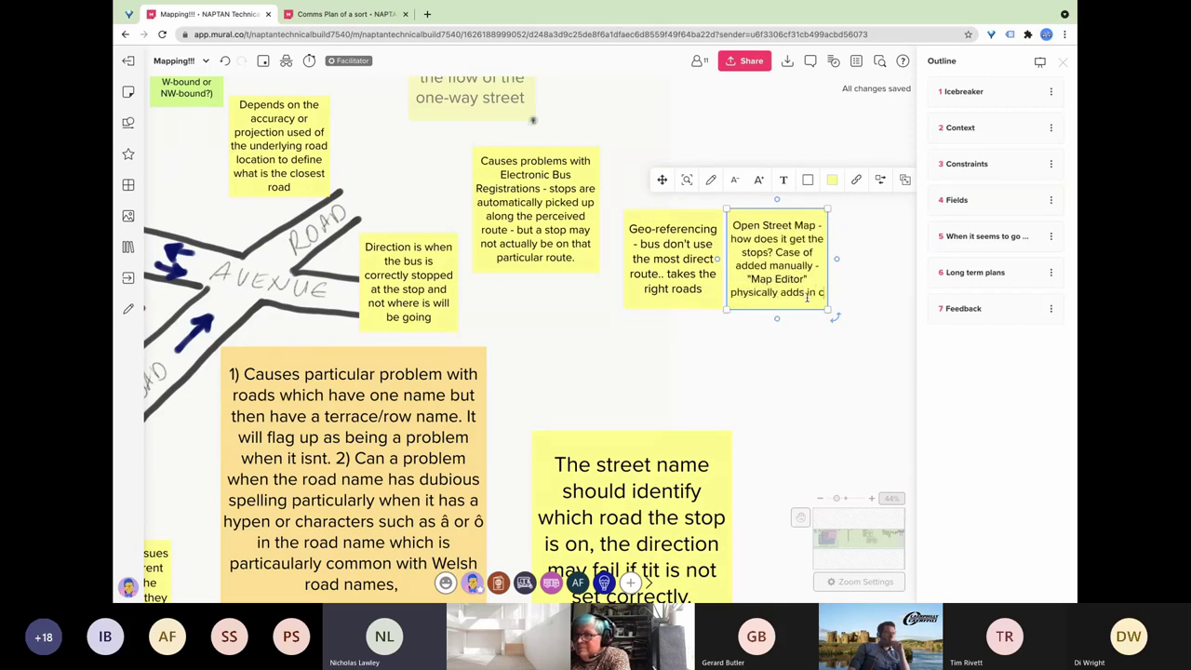
key("BackSpace")
type("stop and f")
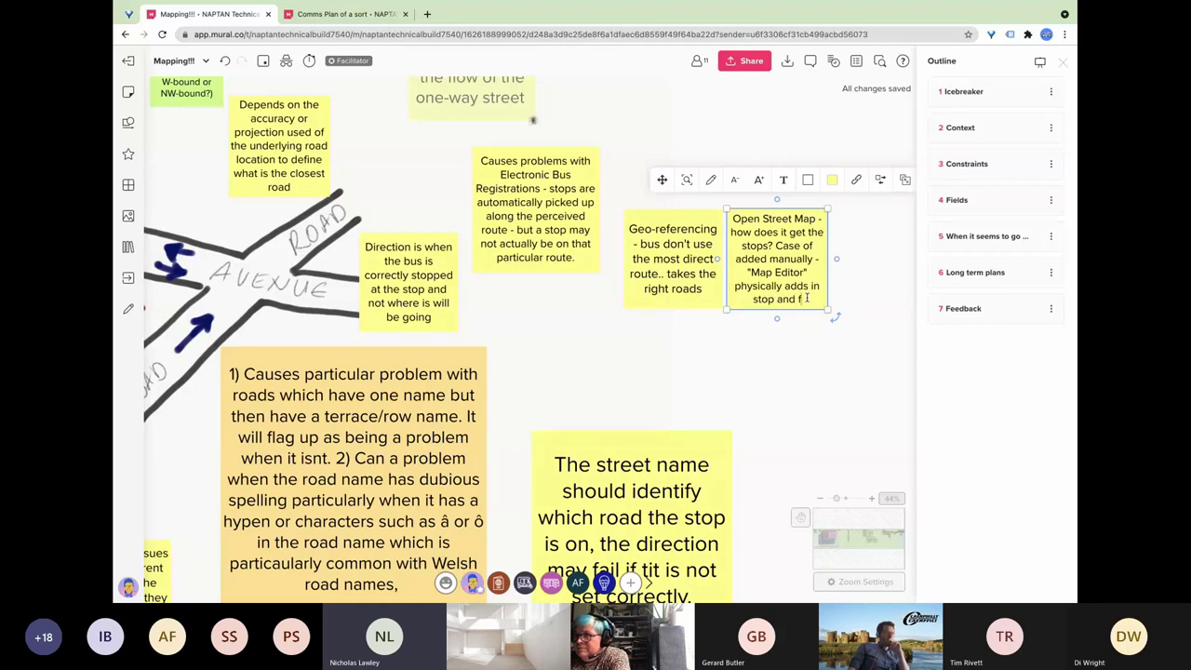
type("ields ar")
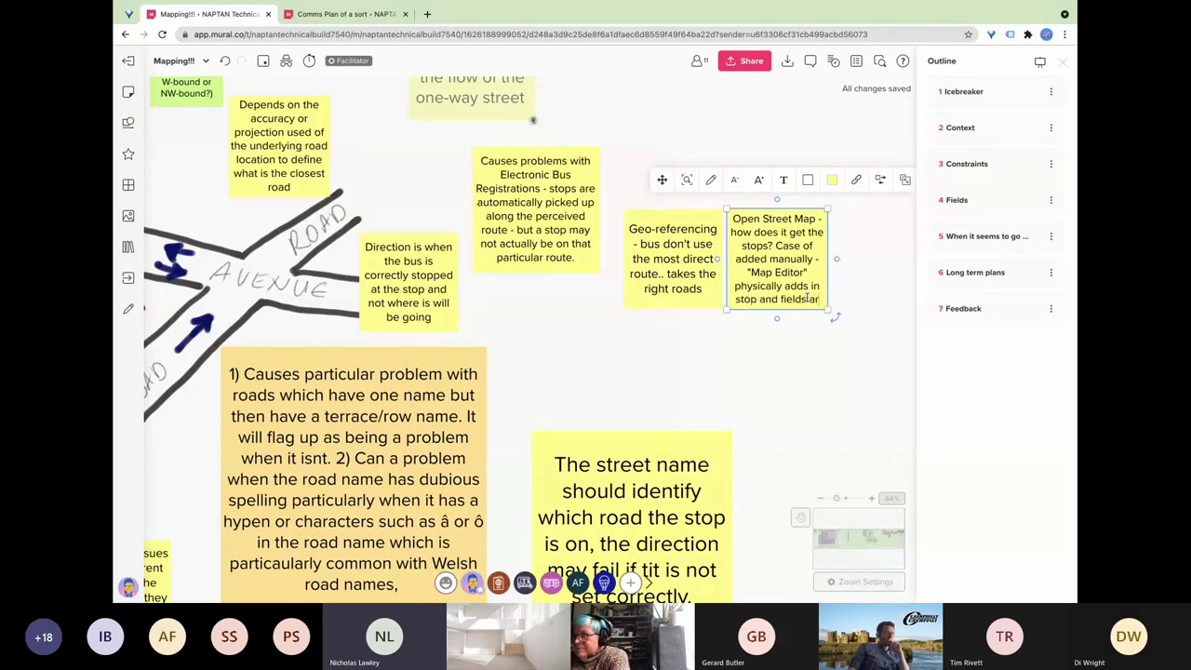
type("e populate")
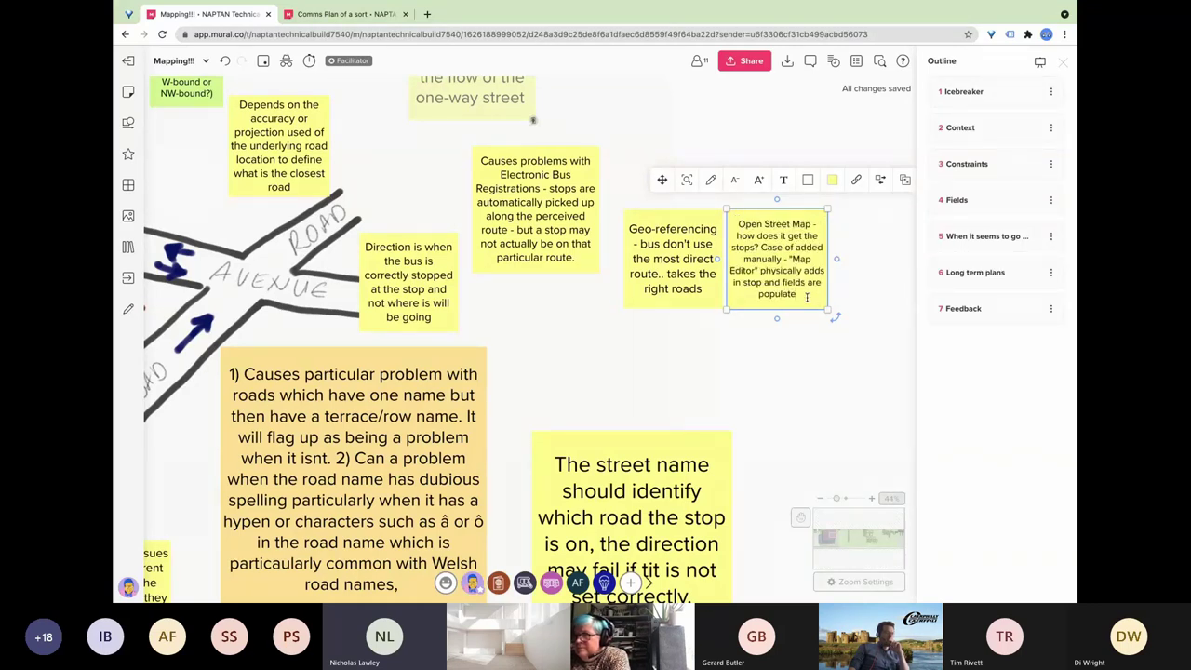
type("d by user")
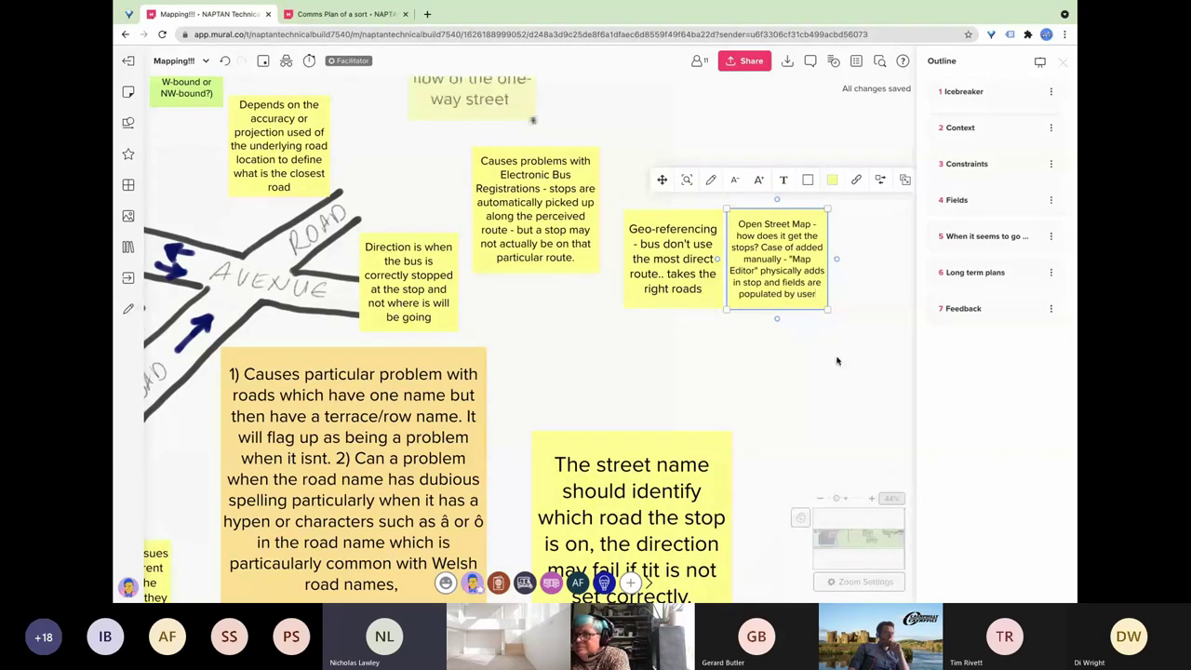
left_click(836, 361)
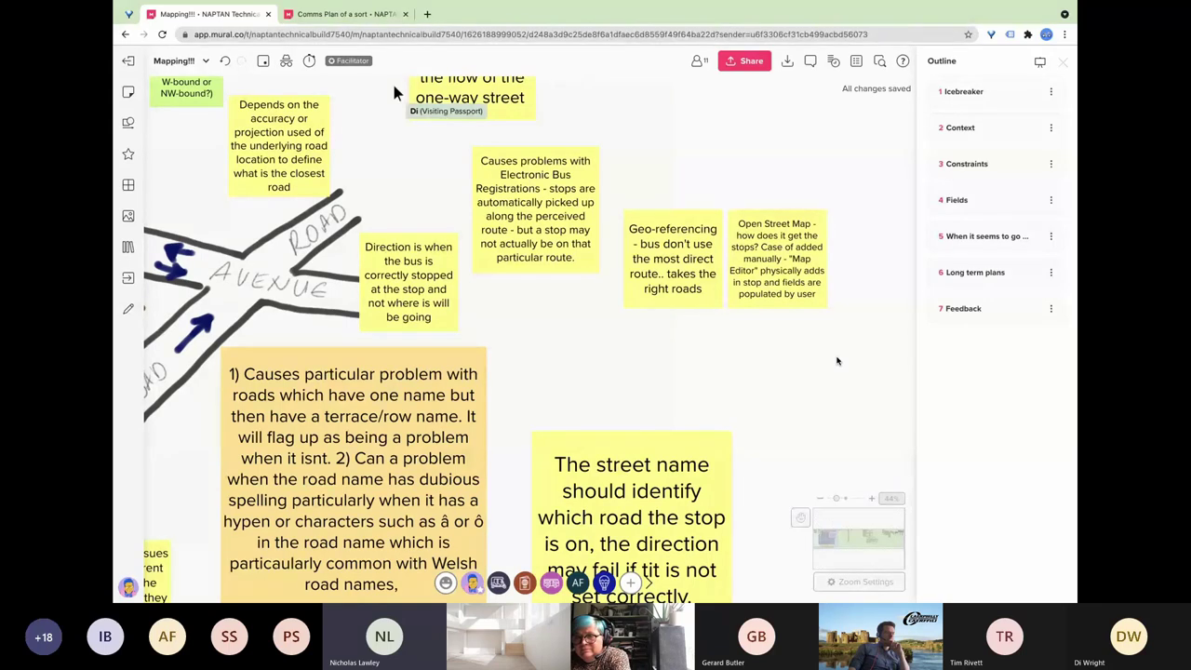
Extend the end of the "Open Street Map" sticky note's text with "- variable data quality".
left_click(811, 293)
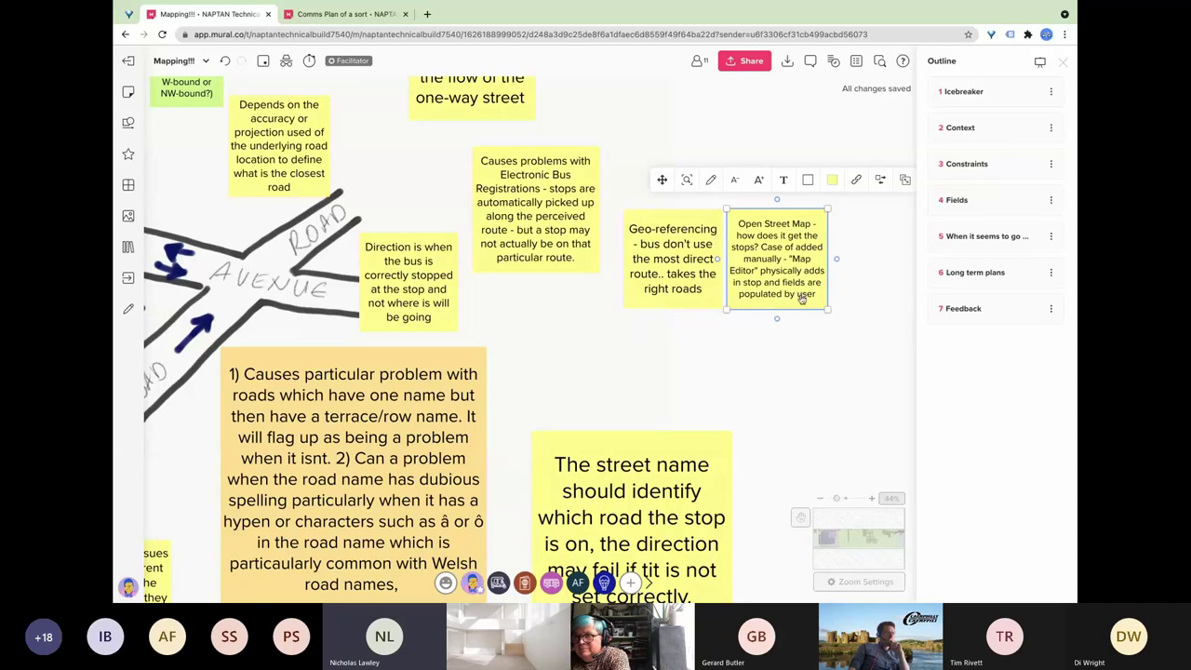
double_click(803, 297)
left_click(818, 299)
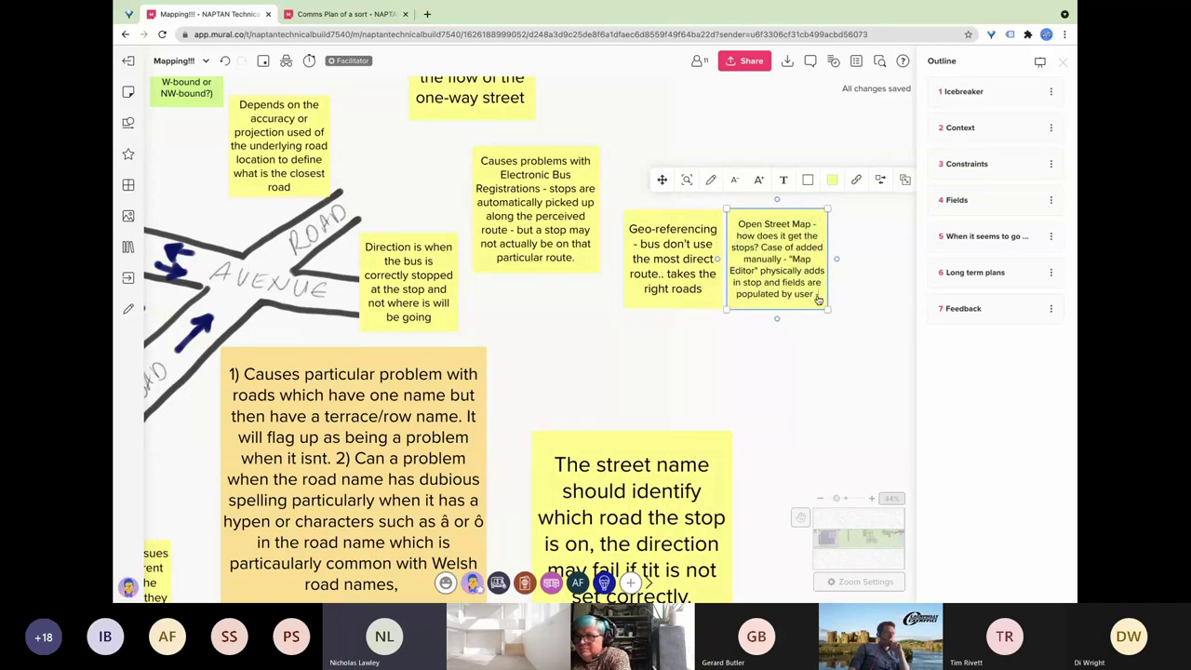
type("- variable")
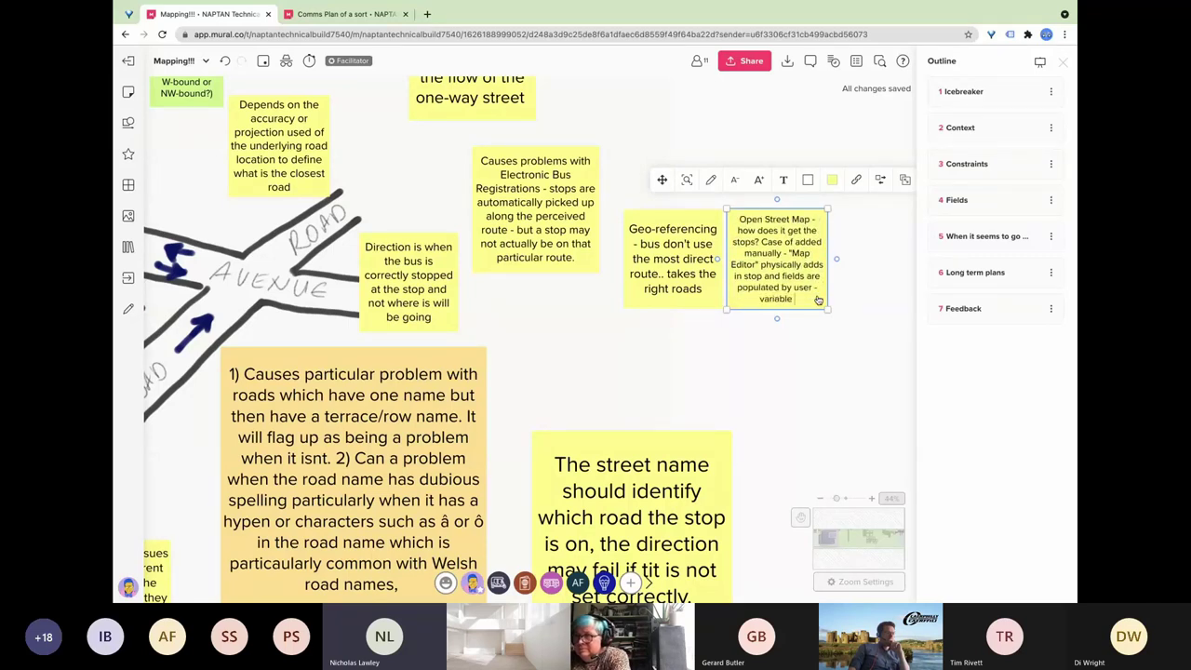
type(" data qua")
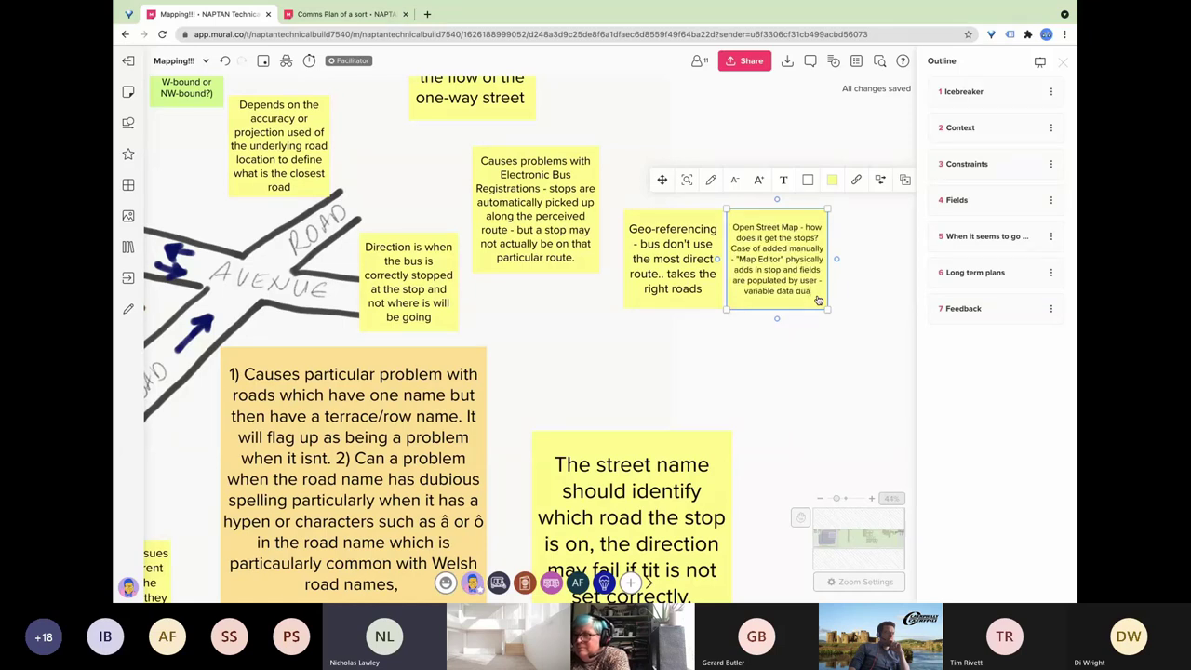
type("lity")
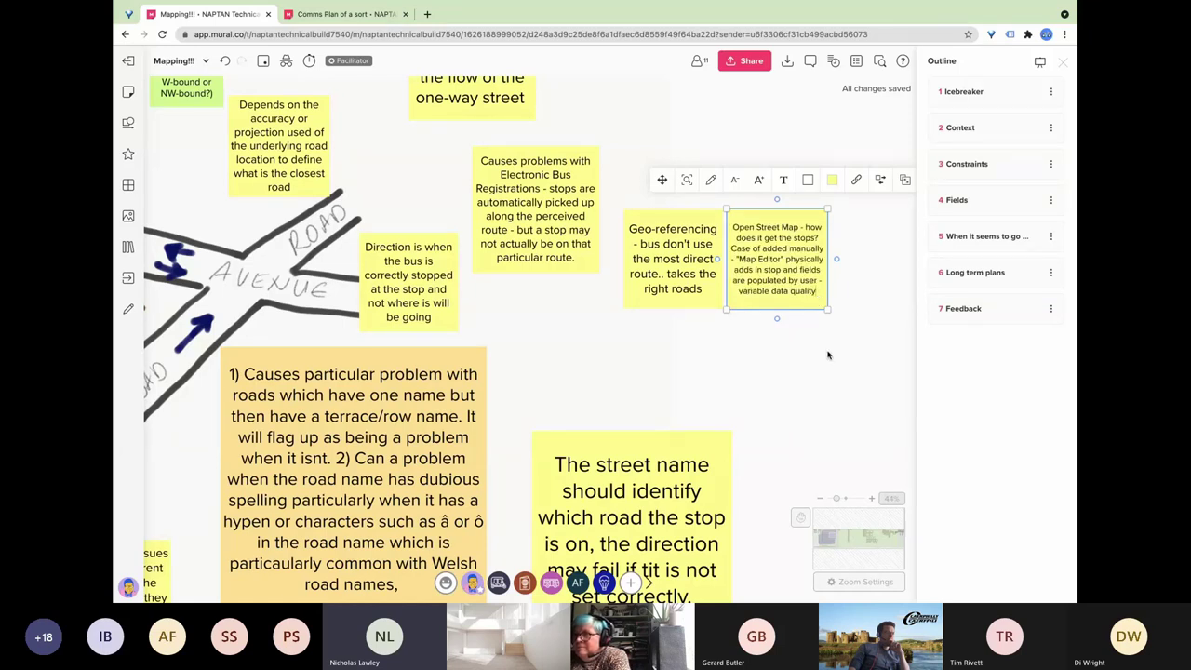
left_click(829, 355)
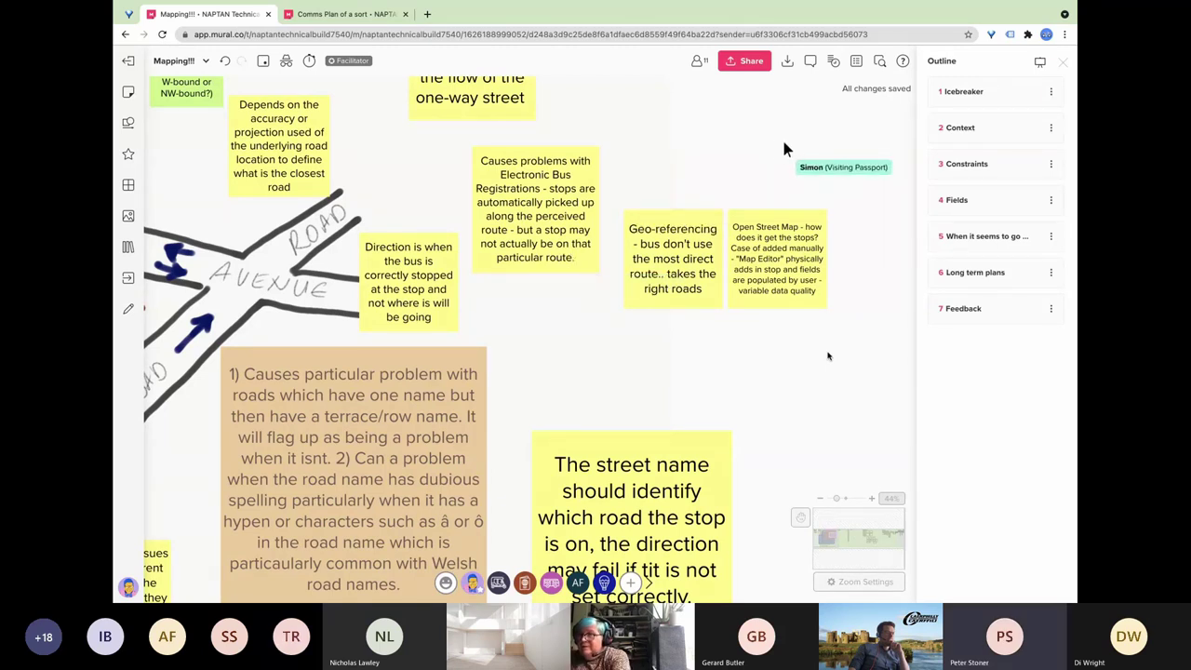
Duplicate the "Open Street Map" note beside itself and replace the copy's text with "Few years ago discussion with OSM - did import NaPTAN data as source".
left_click(797, 292)
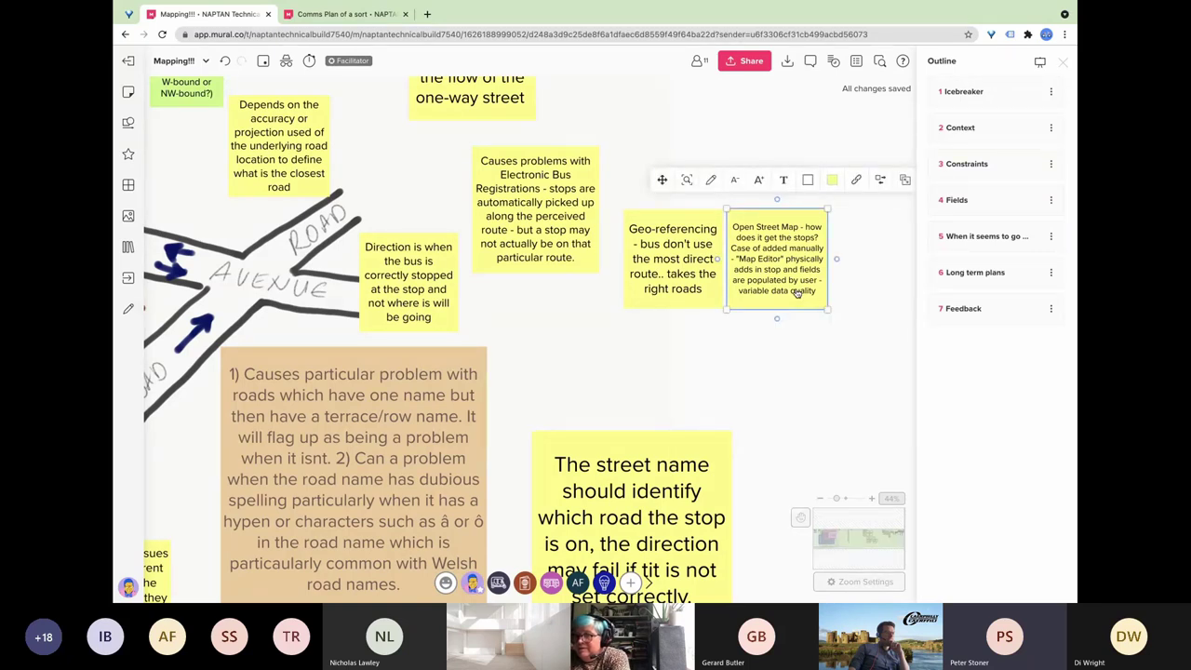
key("ctrl+d")
scroll(735, 296, "right", 5)
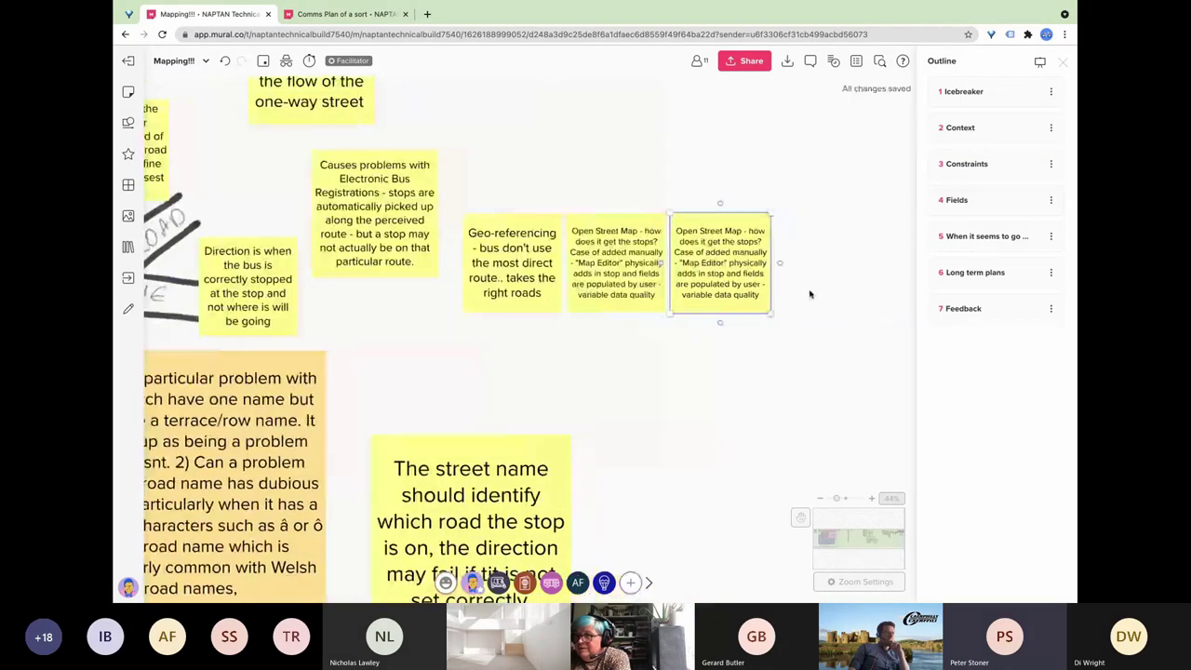
double_click(735, 296)
type("Few")
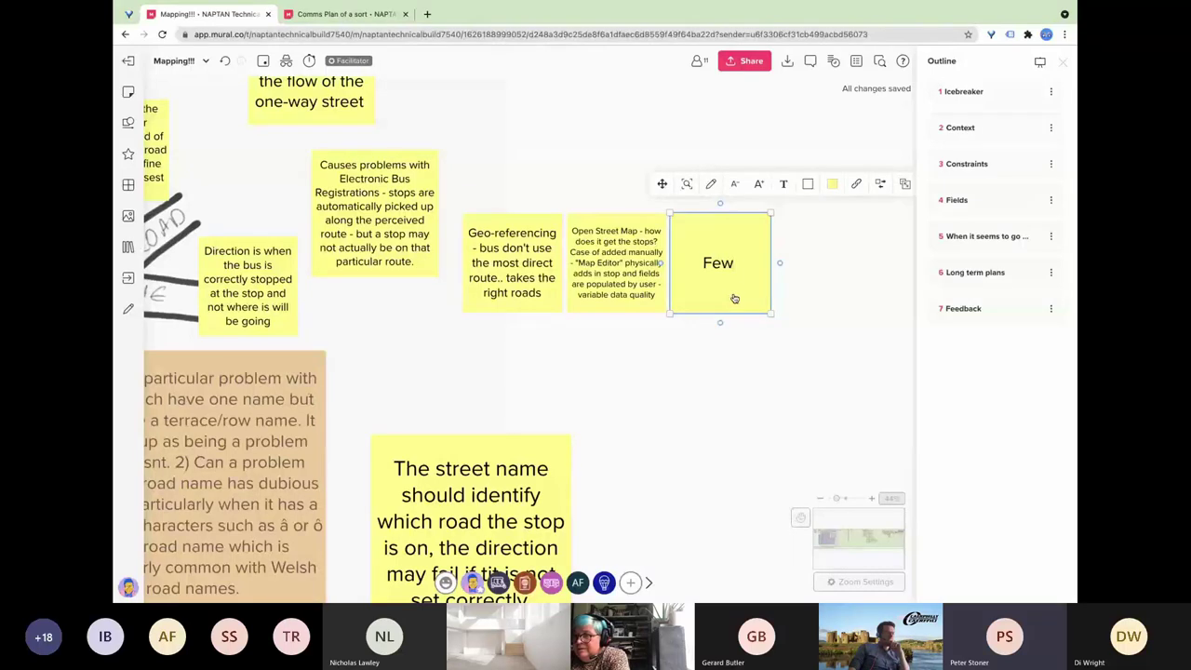
type(" years ago ")
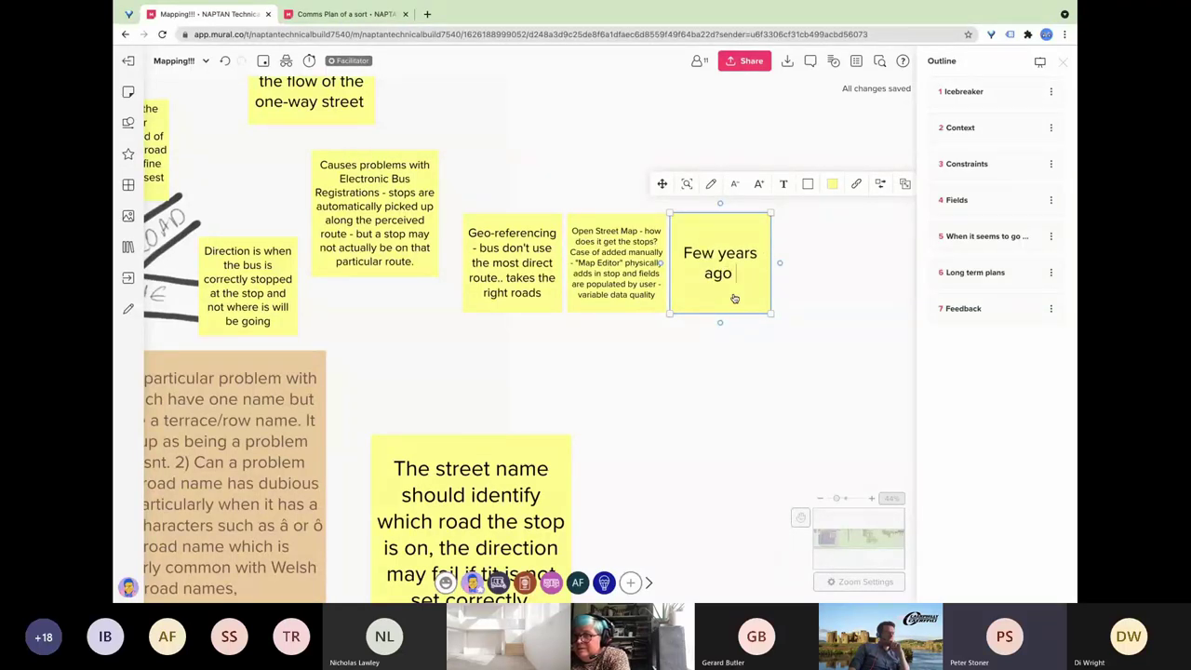
type("discussion wi")
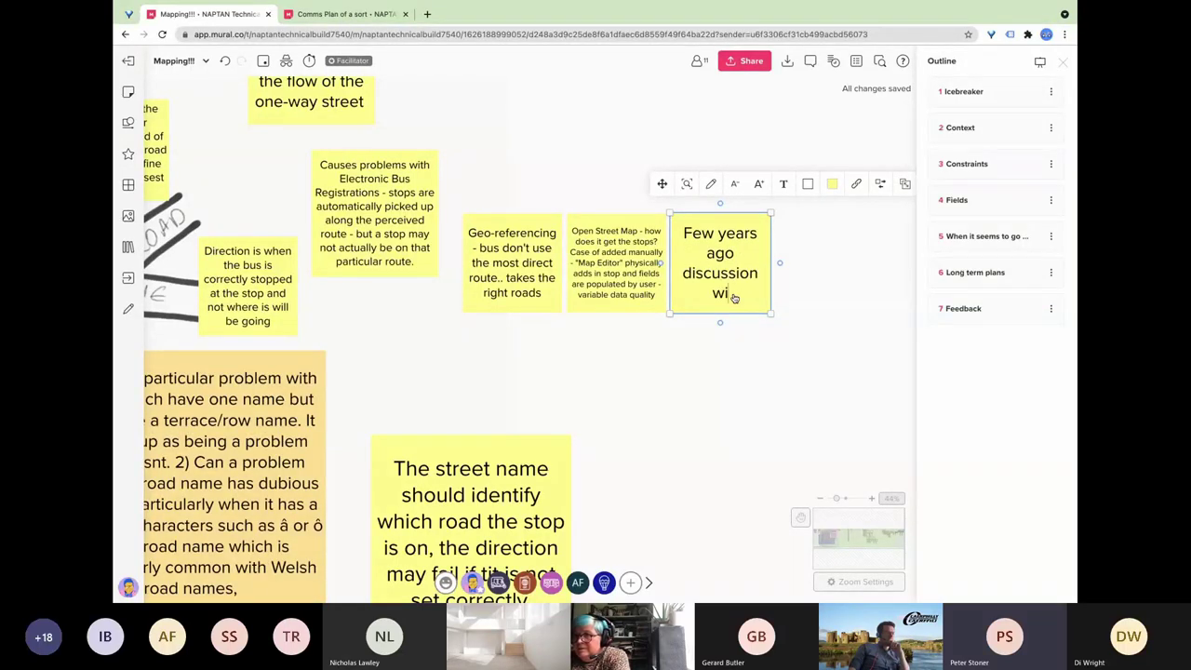
type("th O")
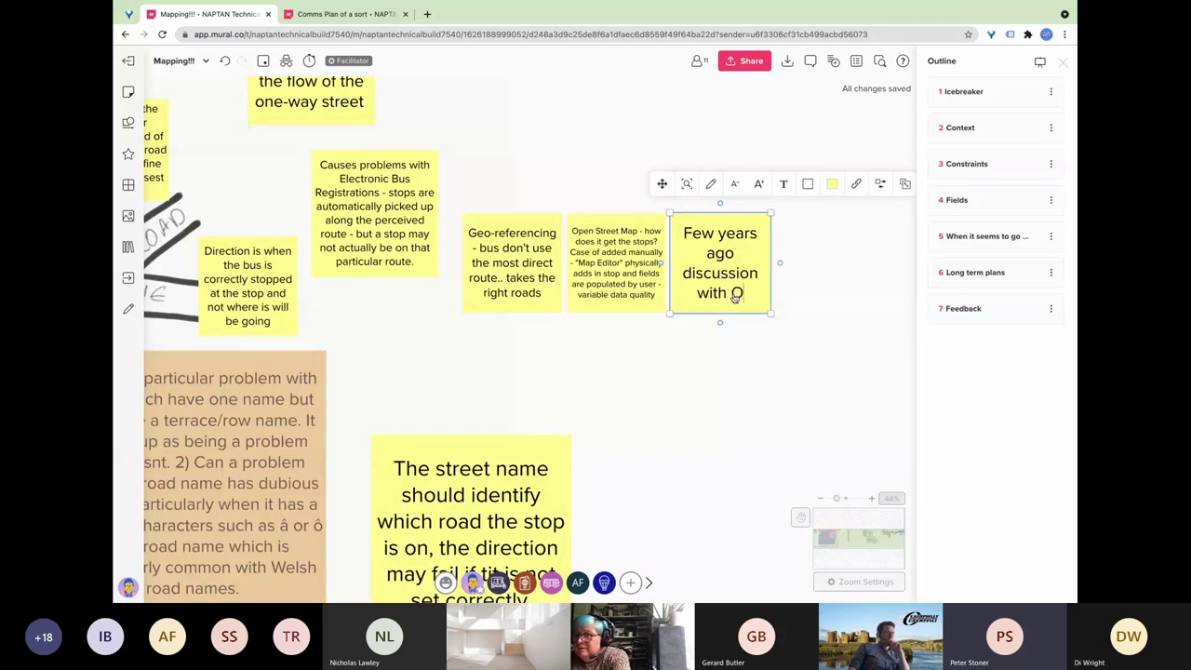
type("SM - dd")
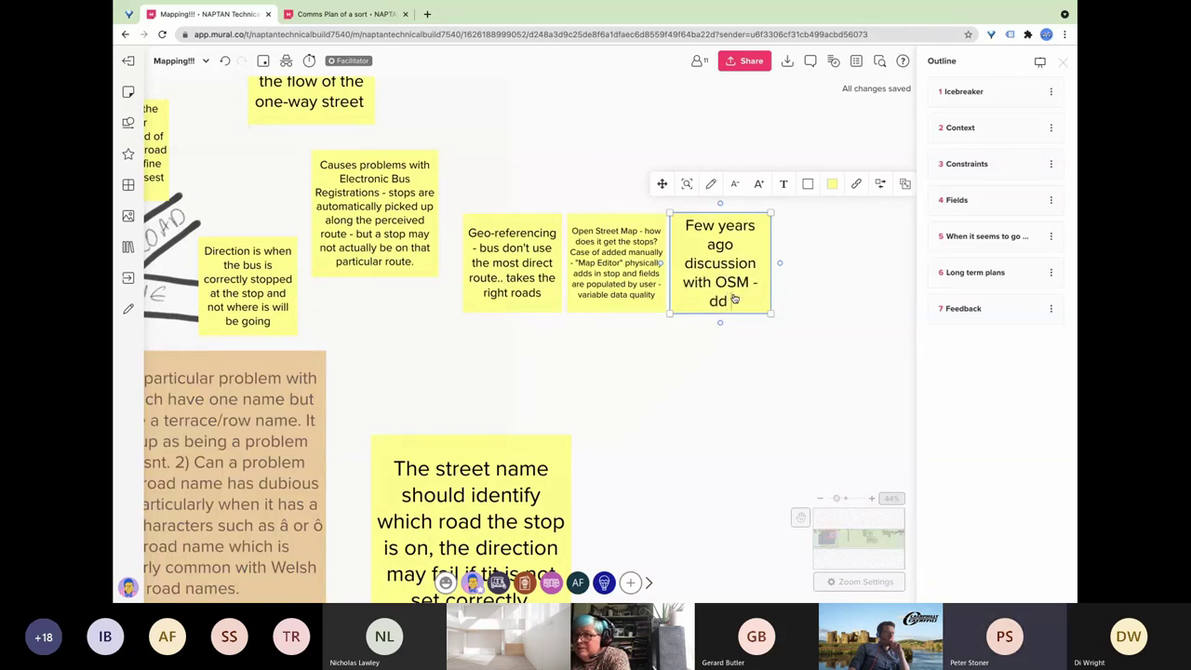
key("BackSpace")
type("id impor")
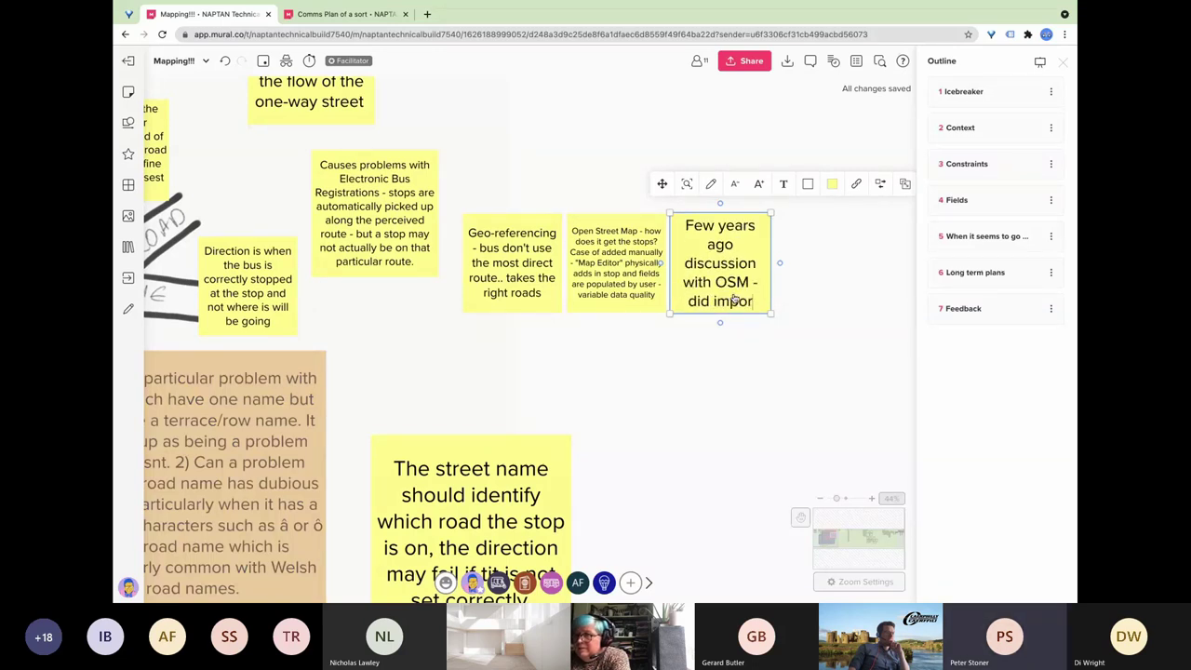
type("t NaPT")
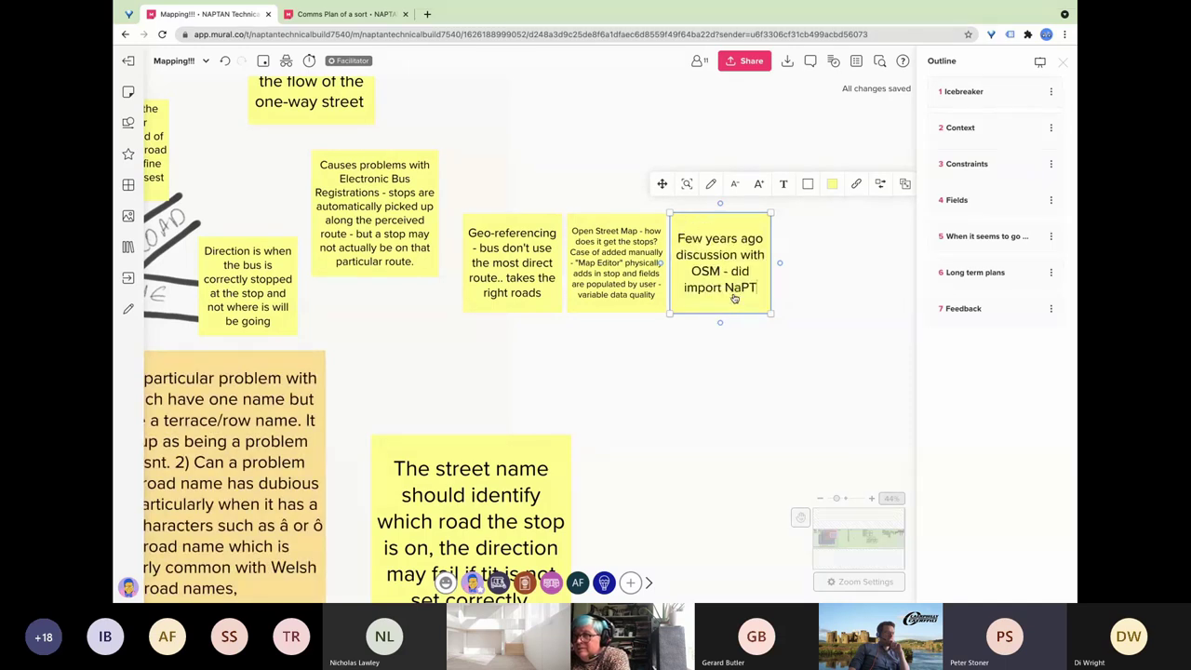
type("AN dat")
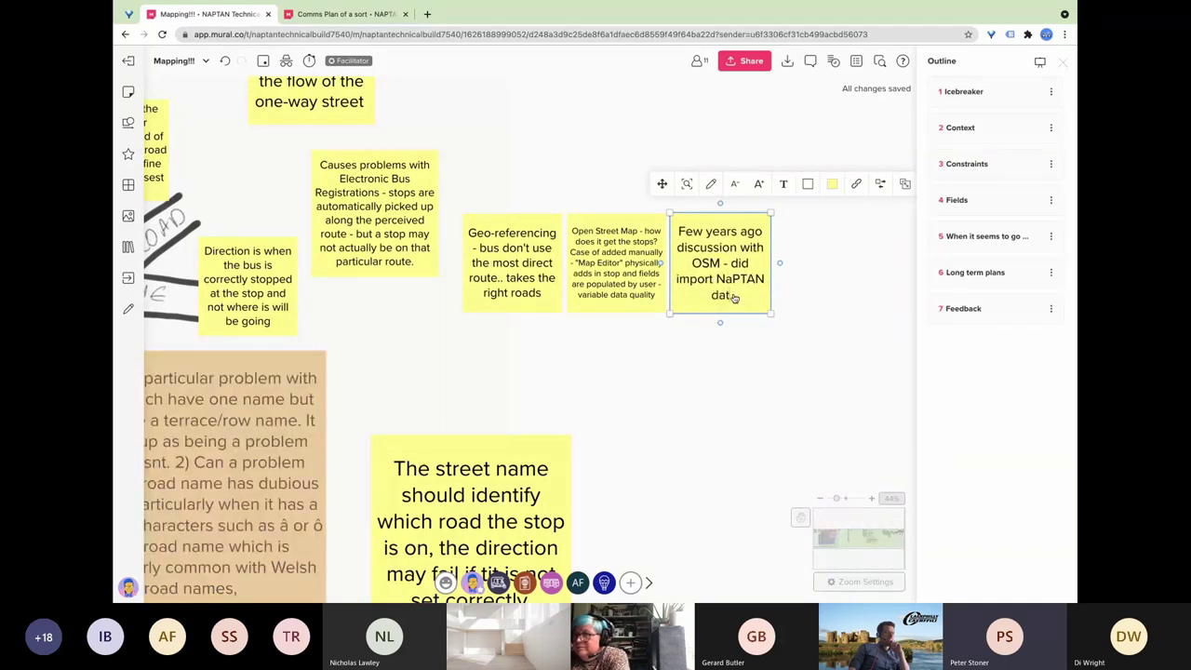
type("a as source etc")
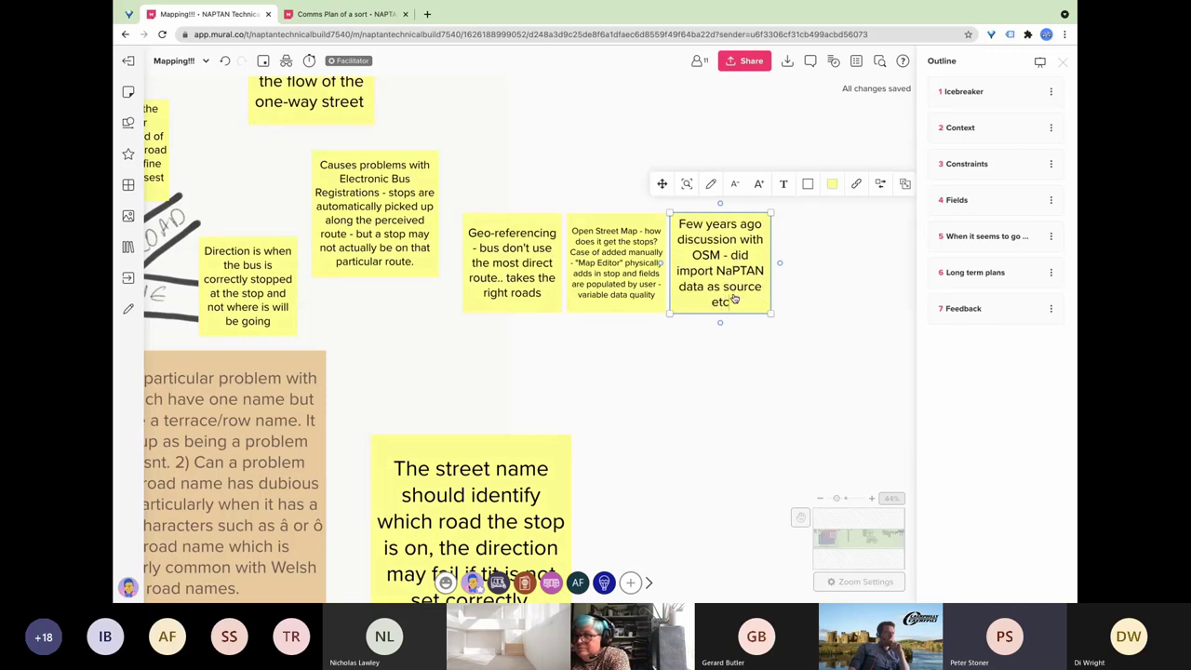
key("BackSpace")
key("BackSpace")
key("BackSpace")
Append "- some information is based on NaPTAN data at the time" to the "Few years ago discussion with OSM" note.
type("- some inf")
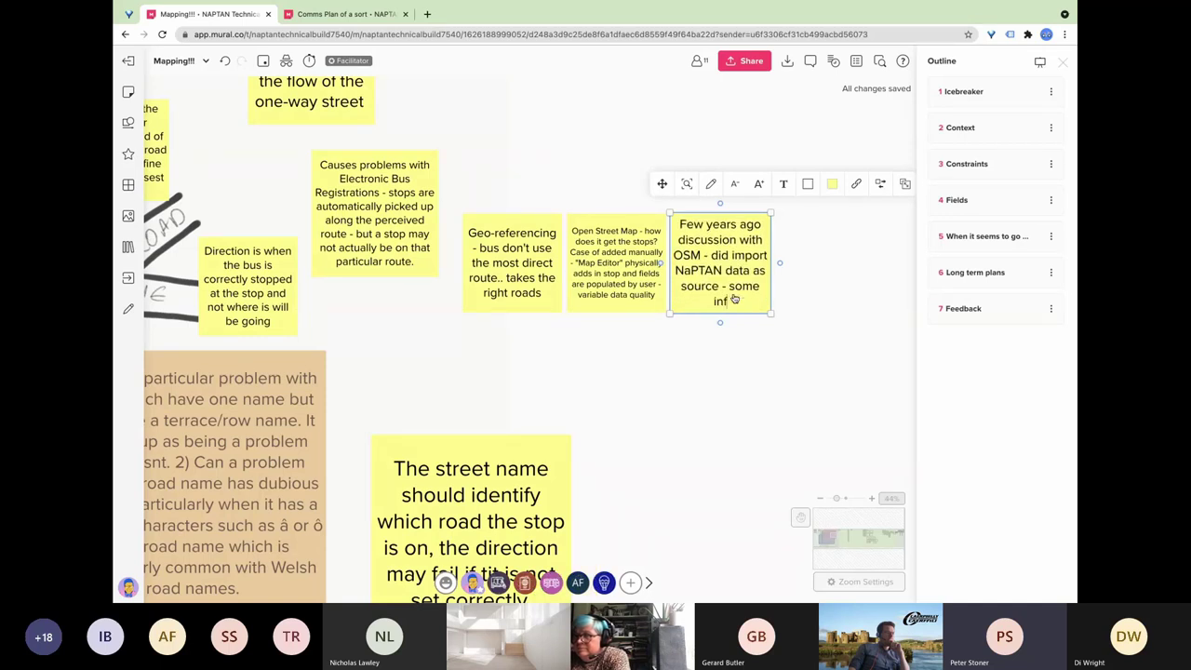
type("ormation is based")
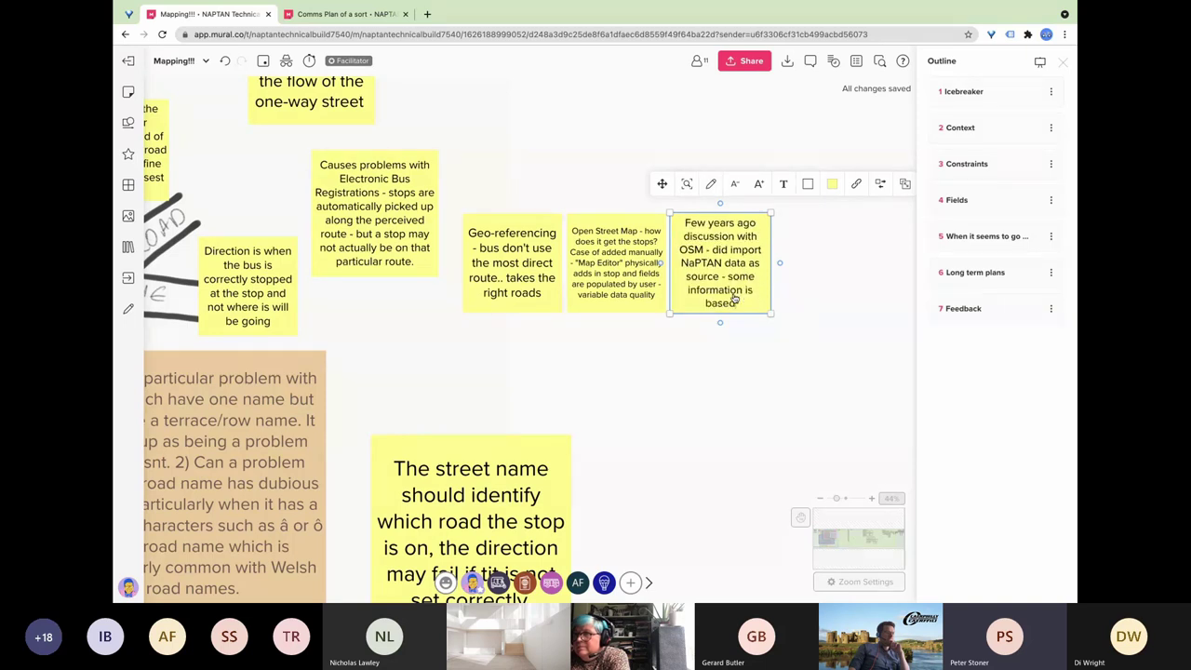
type(" on a")
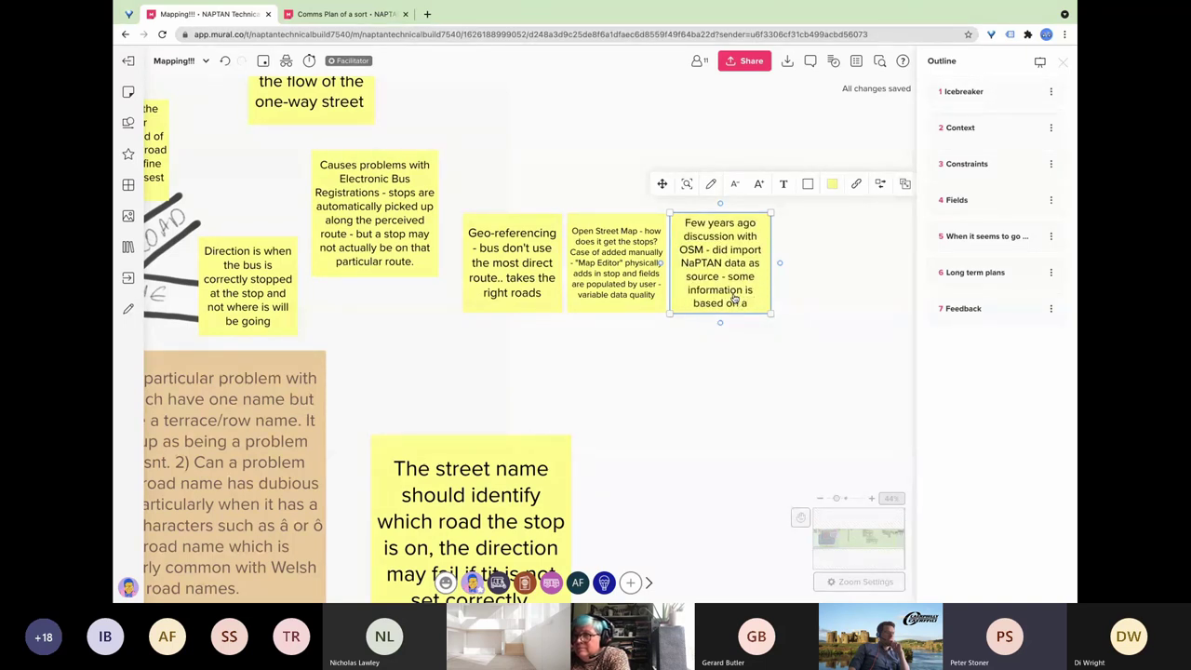
key("BackSpace")
key("BackSpace")
type("NaPTA")
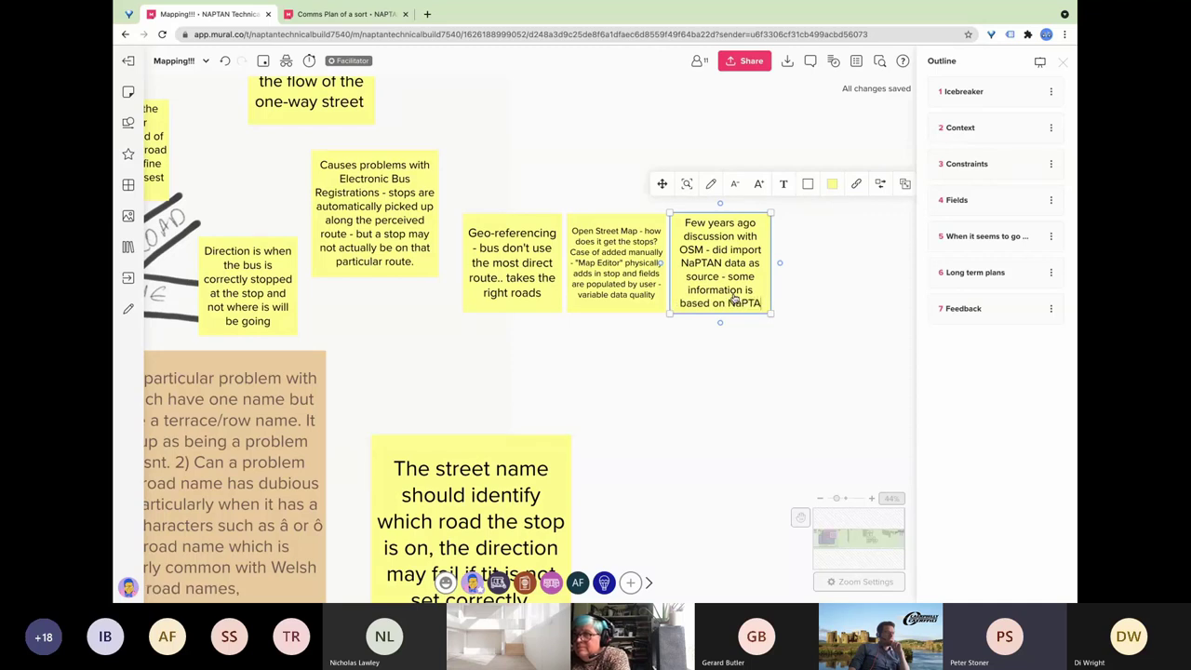
type("N data")
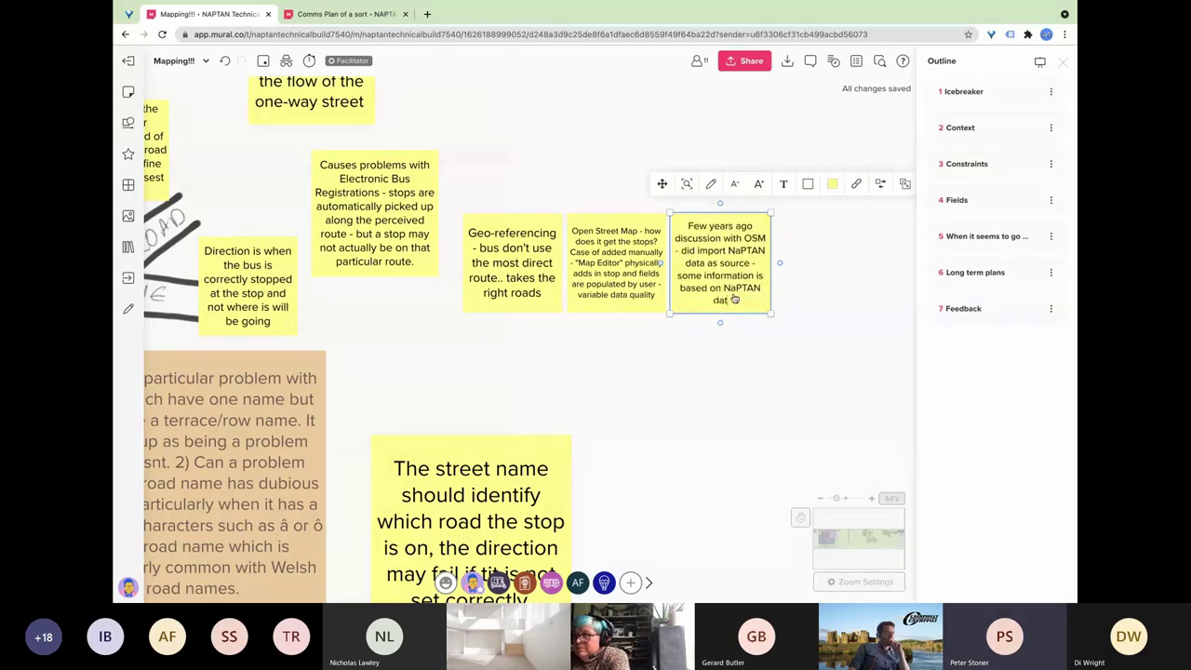
type(" as")
type(" the time")
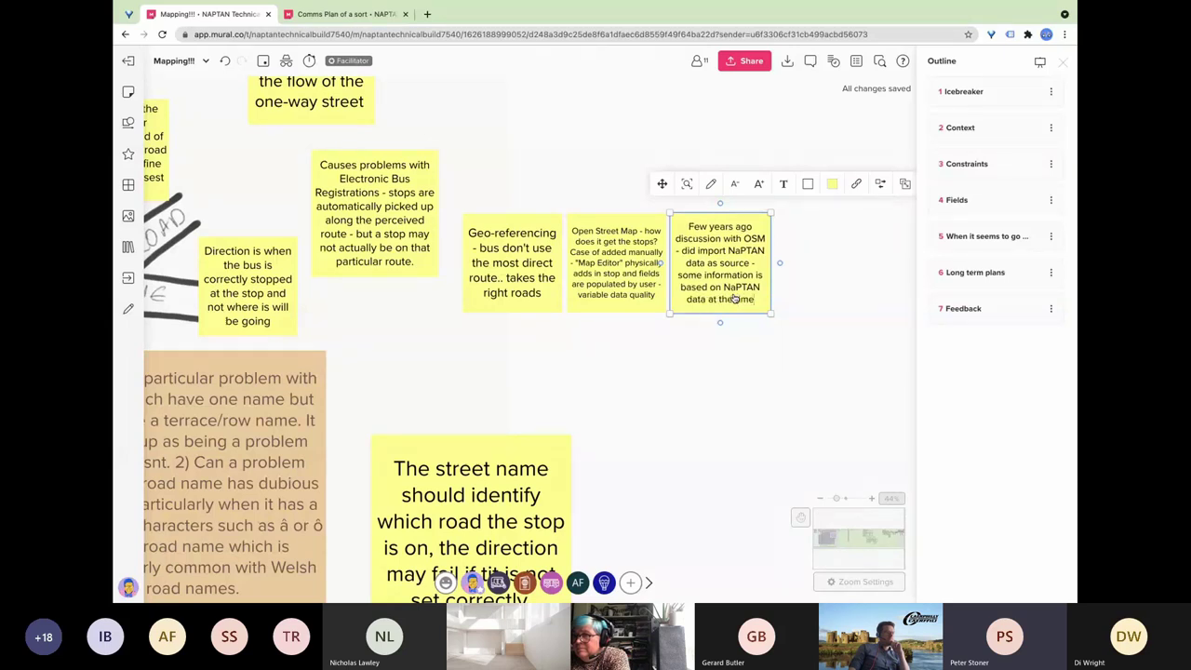
Finish the "Few years ago discussion with OSM" note with "- on area by area basis".
type(" - in a")
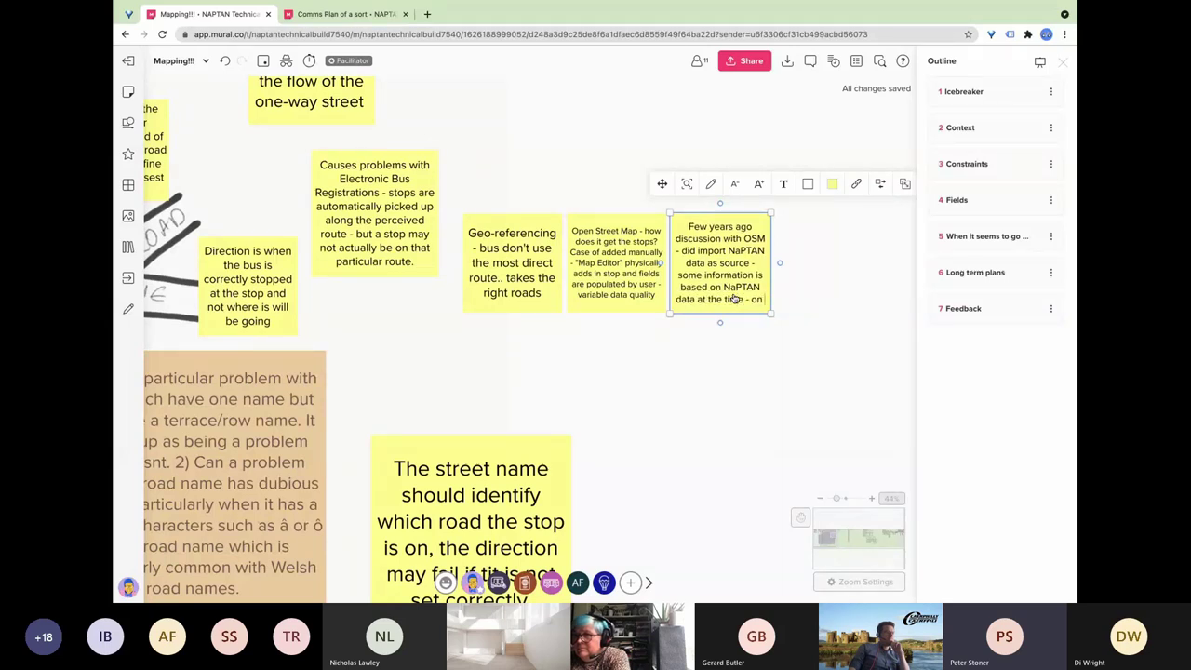
type("rea by")
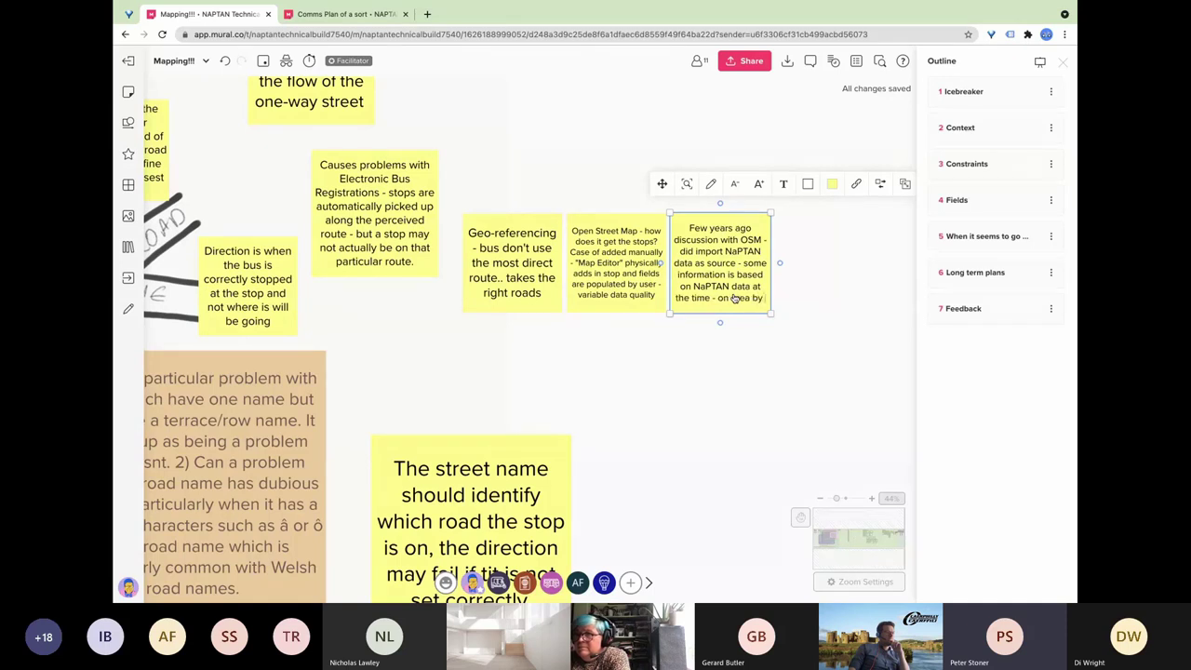
type(" area basis")
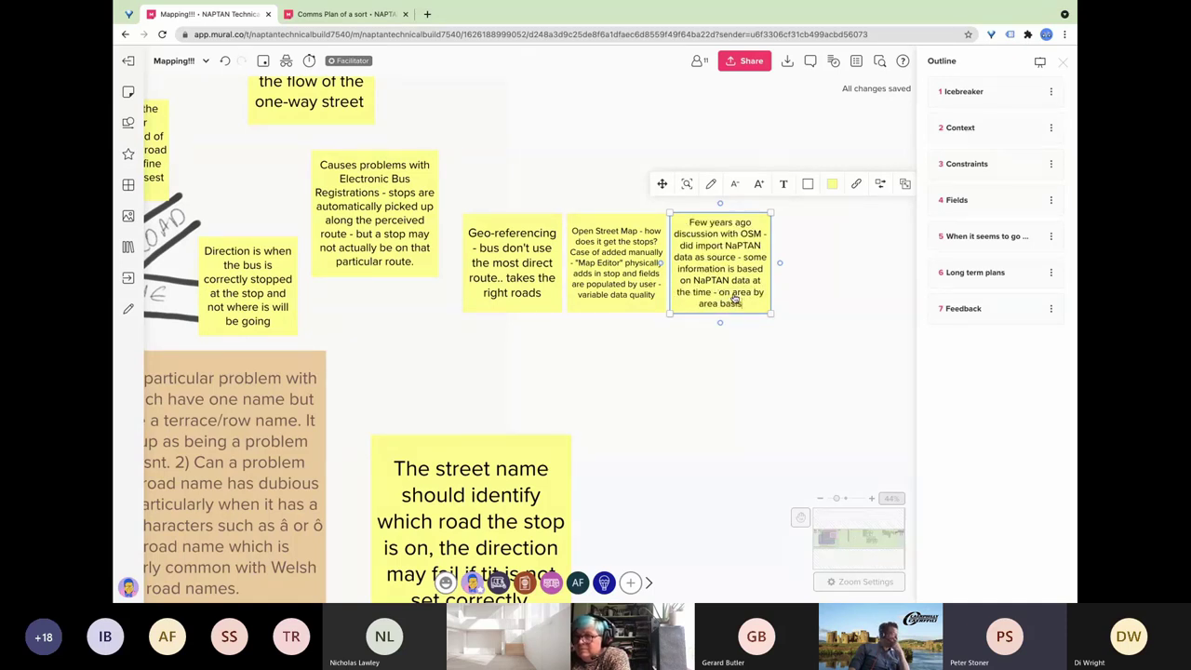
left_click(742, 347)
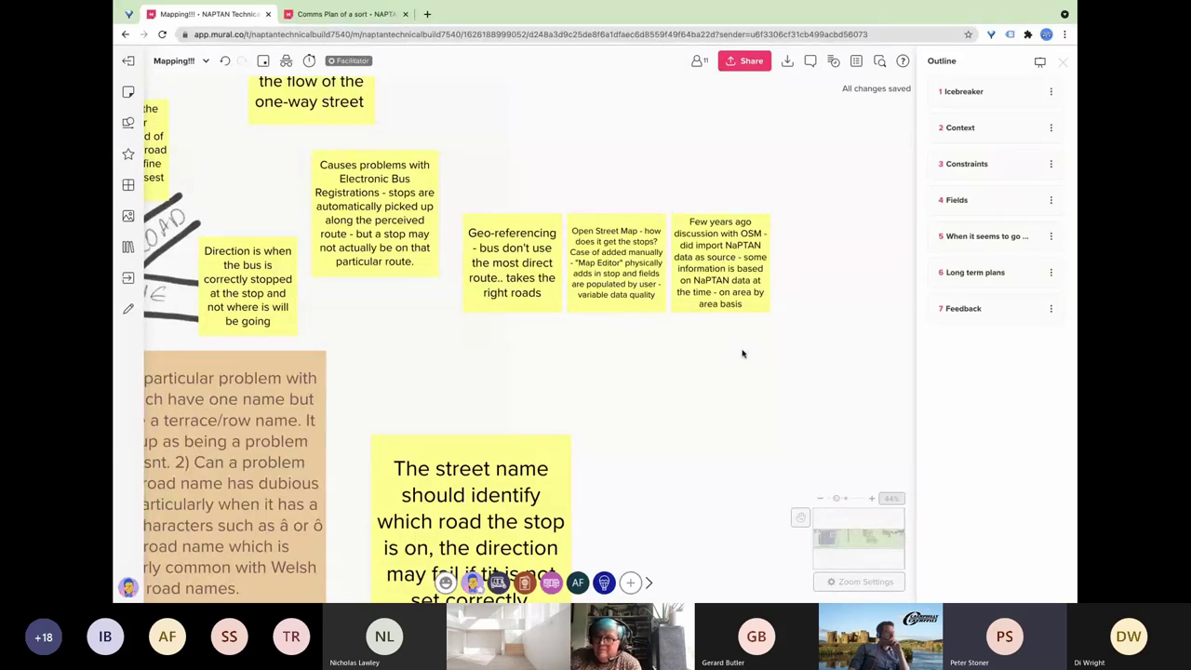
Review the notes around the street, road and avenue junction sketch, including those on Welsh road names and street-name identification.
scroll(743, 353, "up", 1)
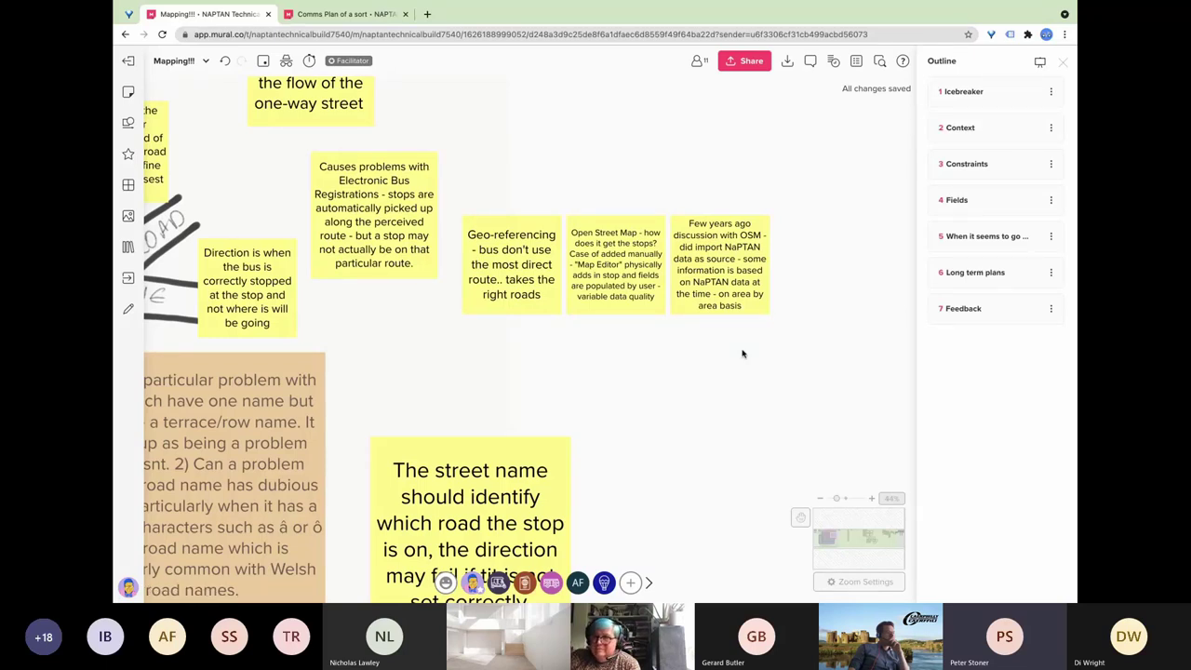
scroll(742, 354, "left", 1)
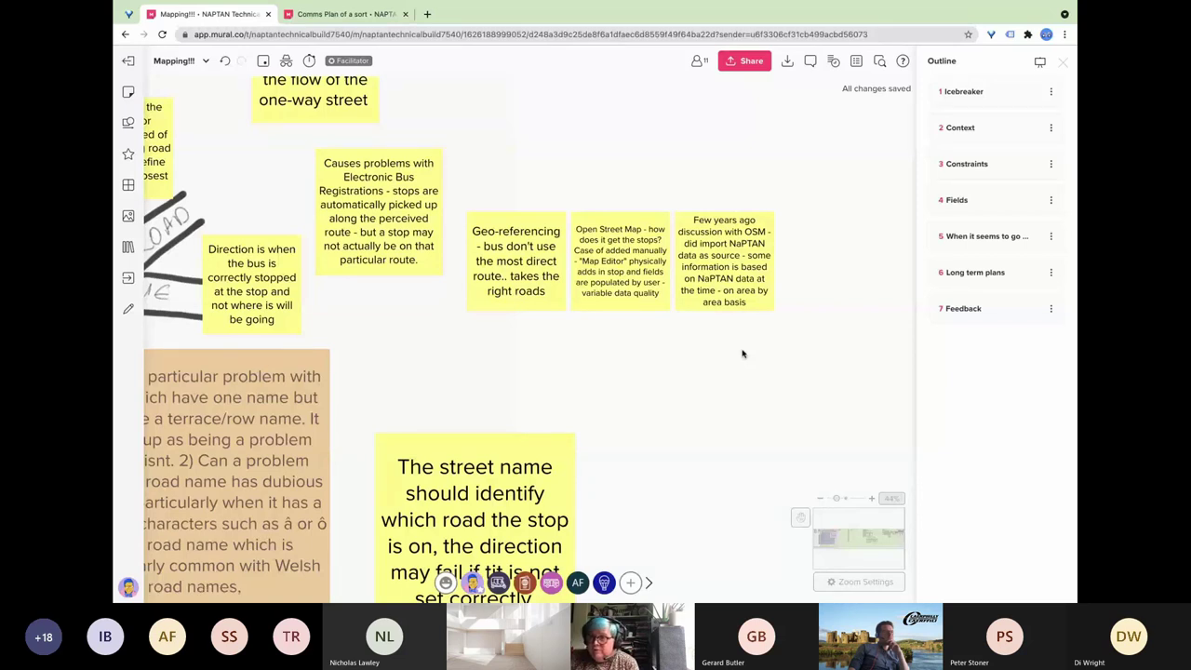
scroll(742, 353, "left", 5)
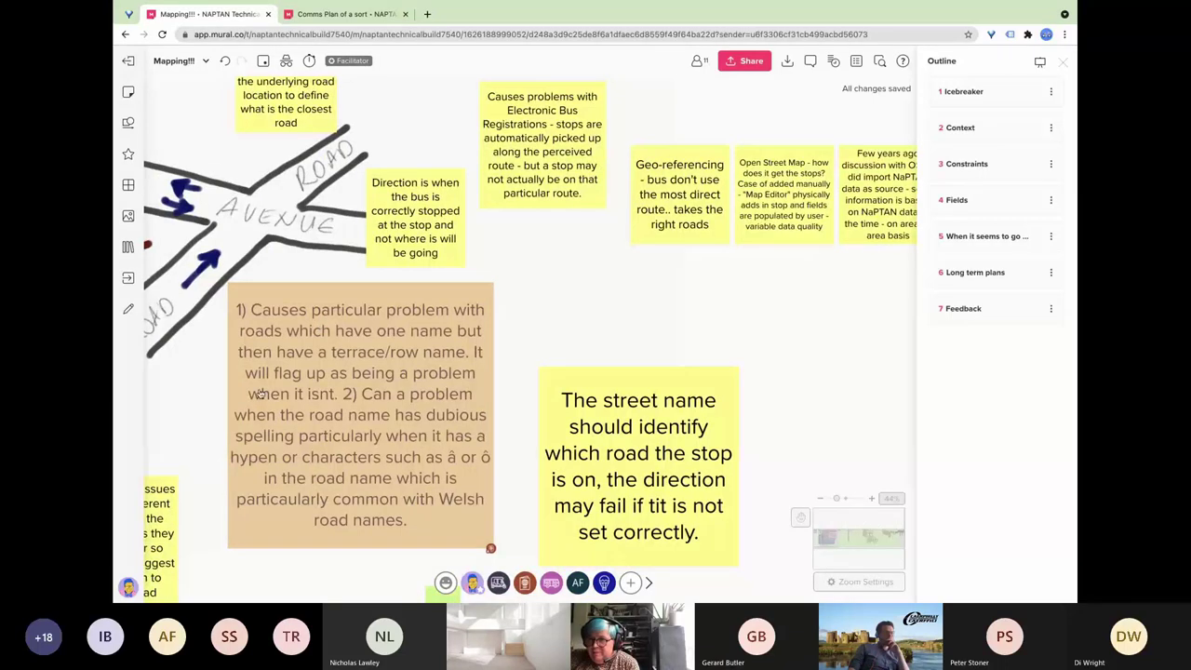
scroll(260, 395, "left", 1)
scroll(261, 395, "left", 3)
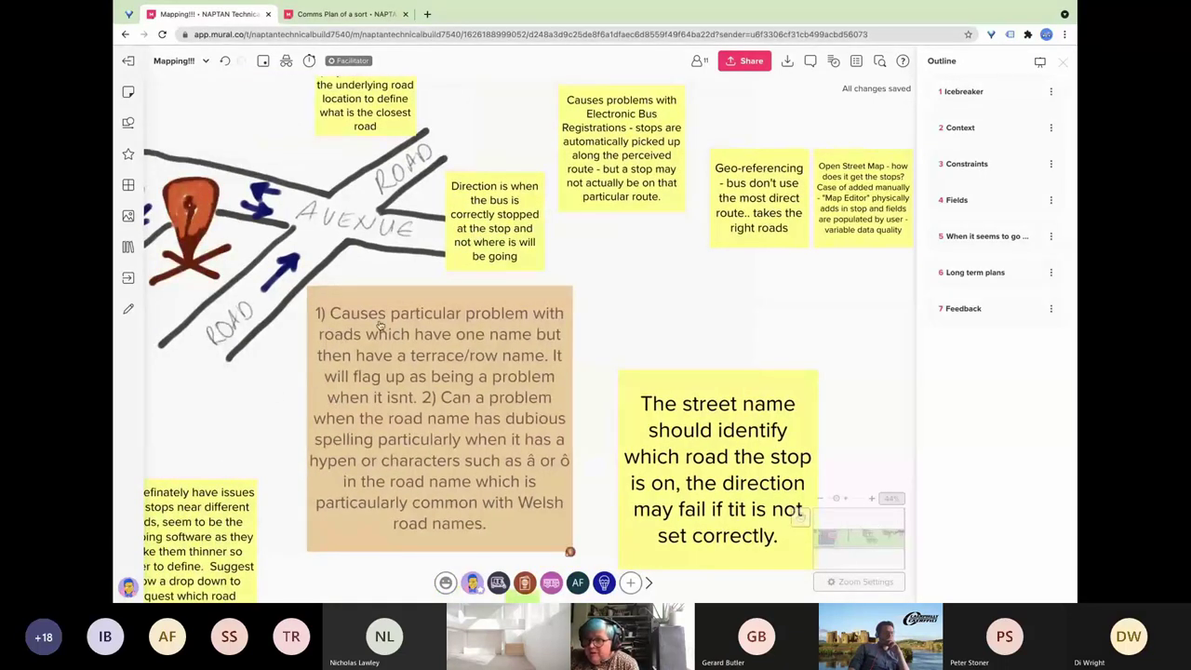
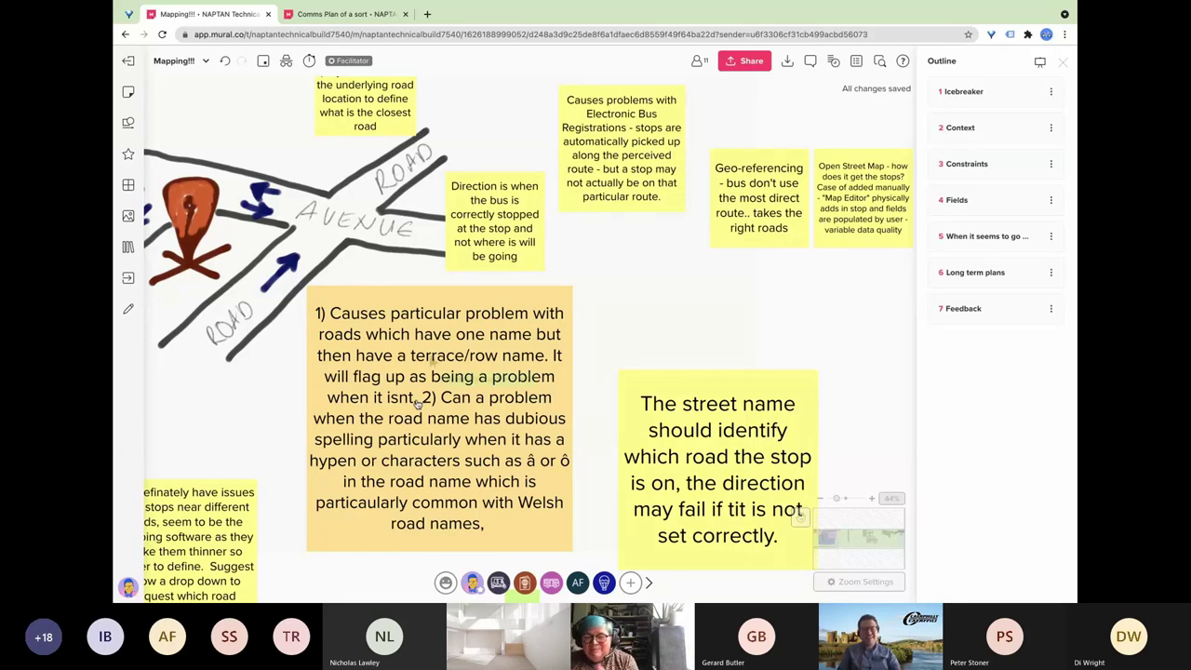
scroll(614, 403, "down", 3)
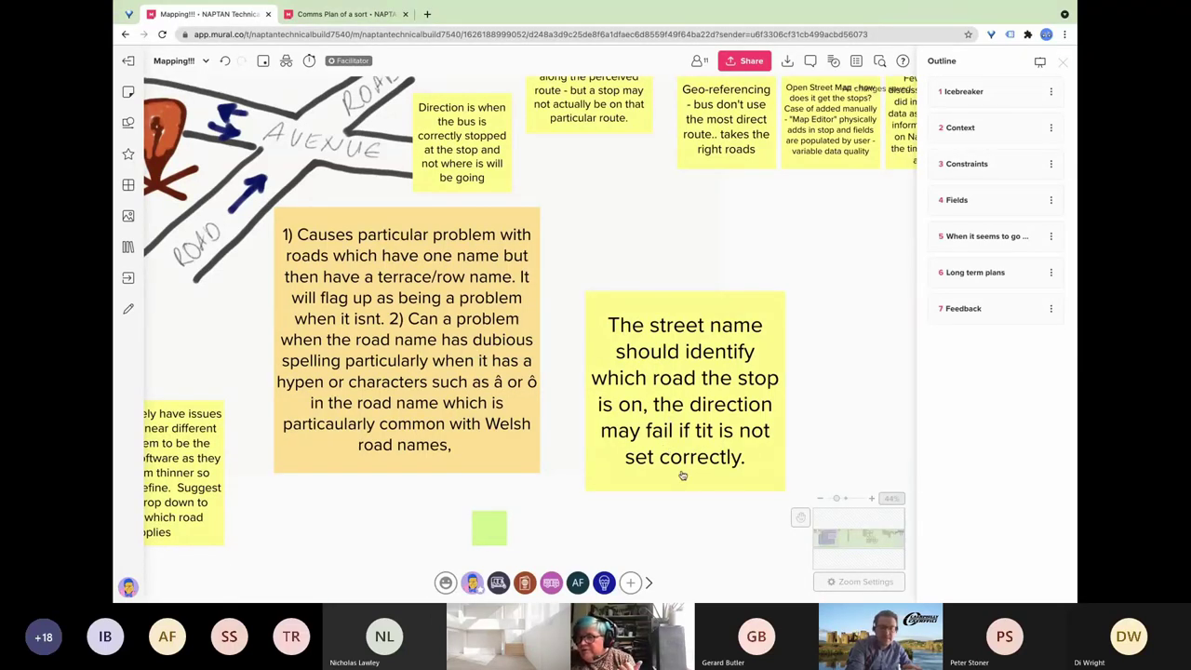
scroll(681, 475, "left", 2)
scroll(681, 476, "left", 10)
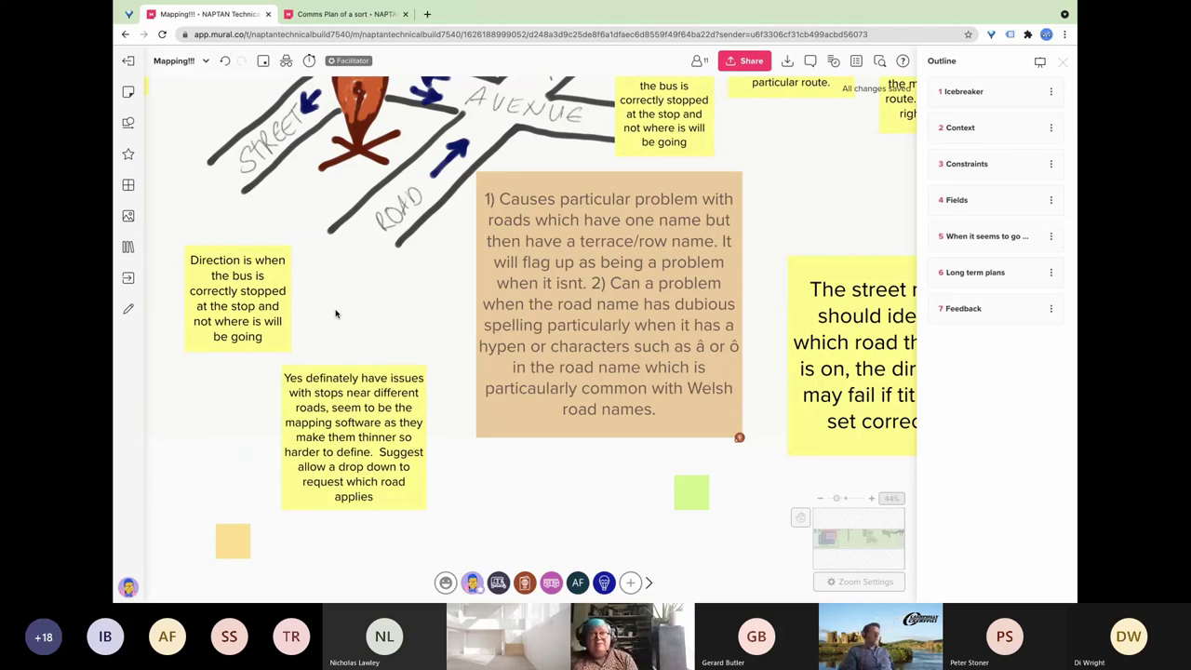
Add "Bearing -" to the start of the "Direction is when the bus is correctly stopped" note below the junction sketch.
scroll(326, 302, "left", 3)
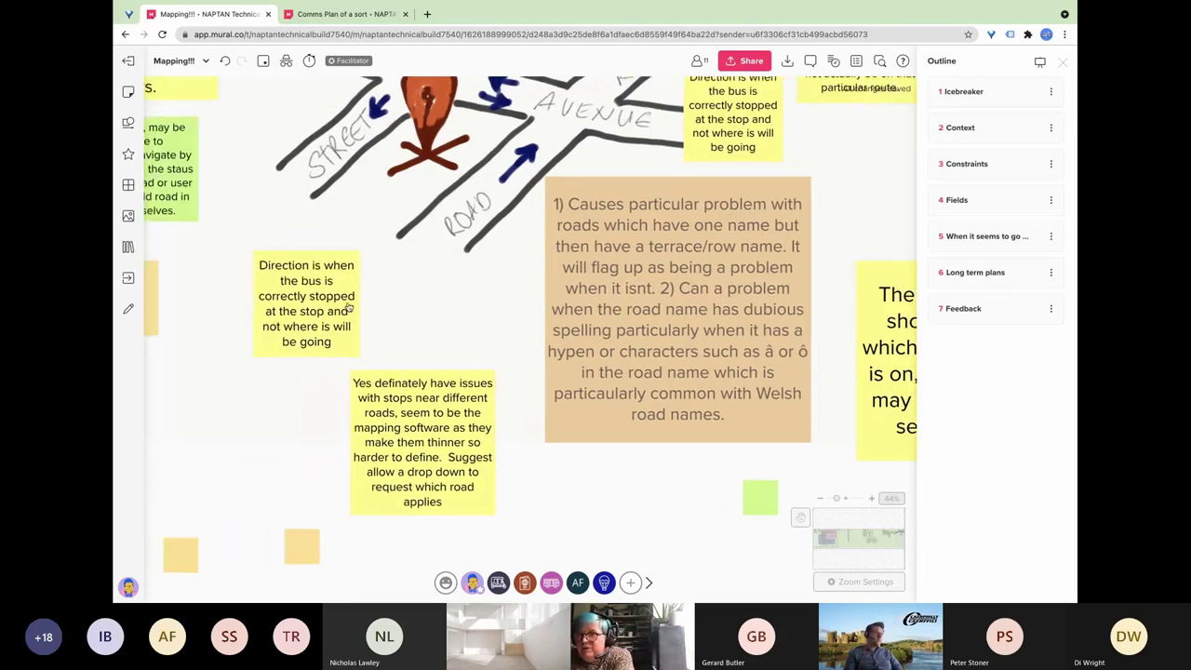
left_click(275, 262)
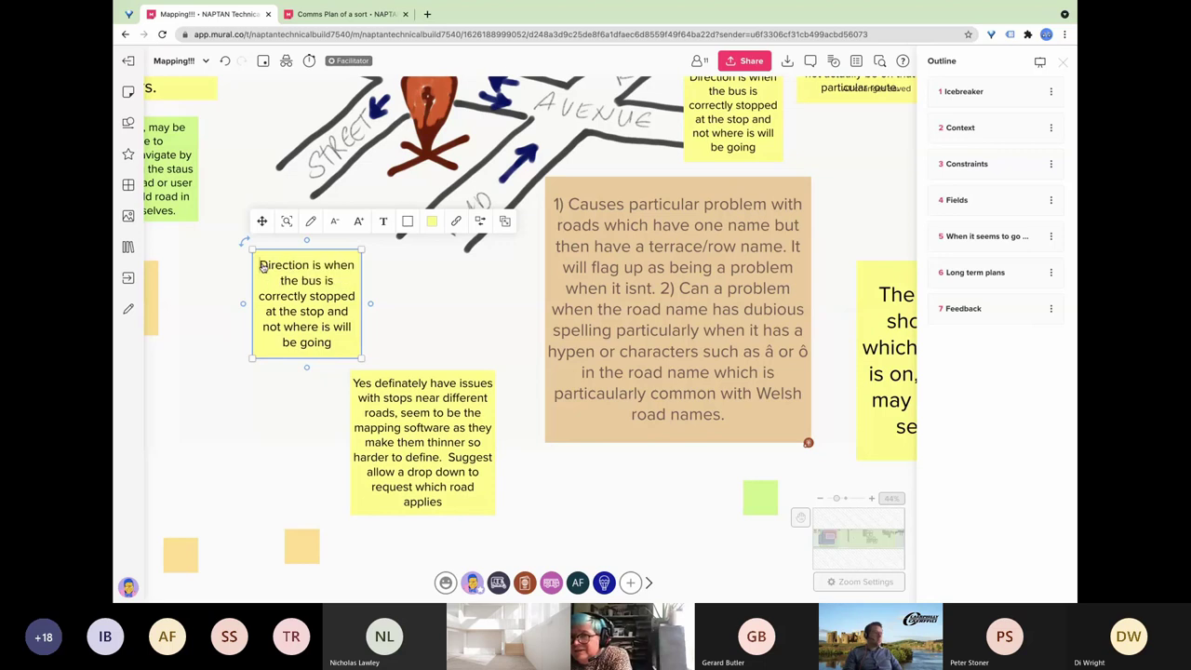
type("Bearing -")
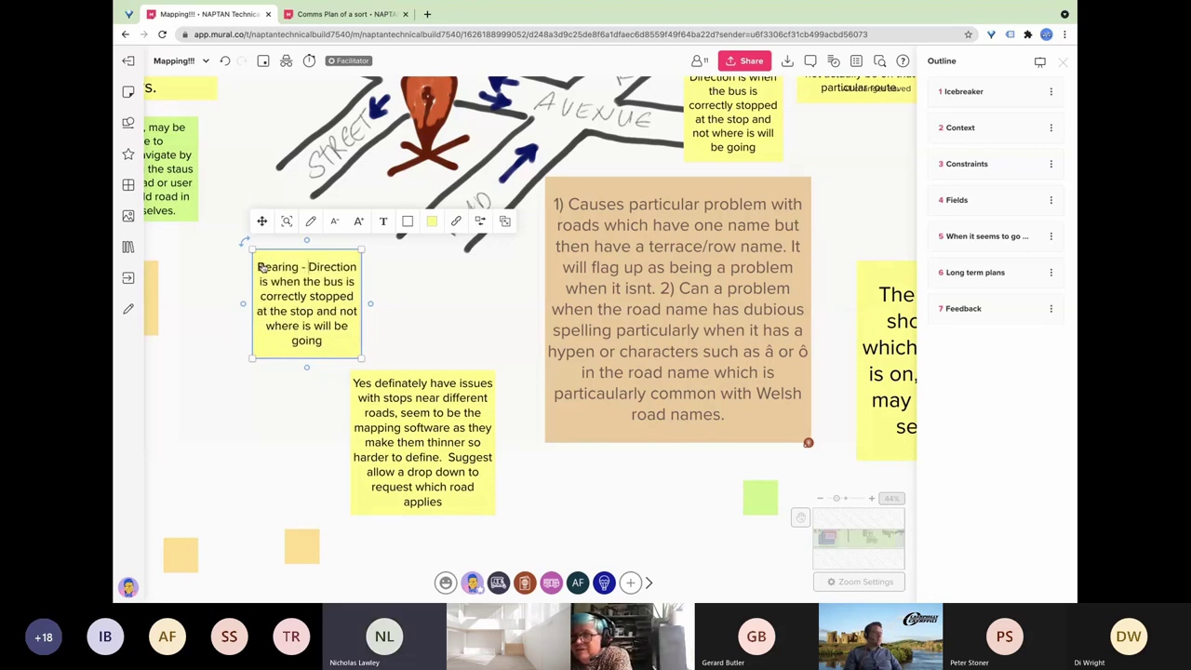
left_click(404, 306)
Delete the small blank sticky notes scattered around the notes below the junction sketch.
scroll(406, 307, "left", 2)
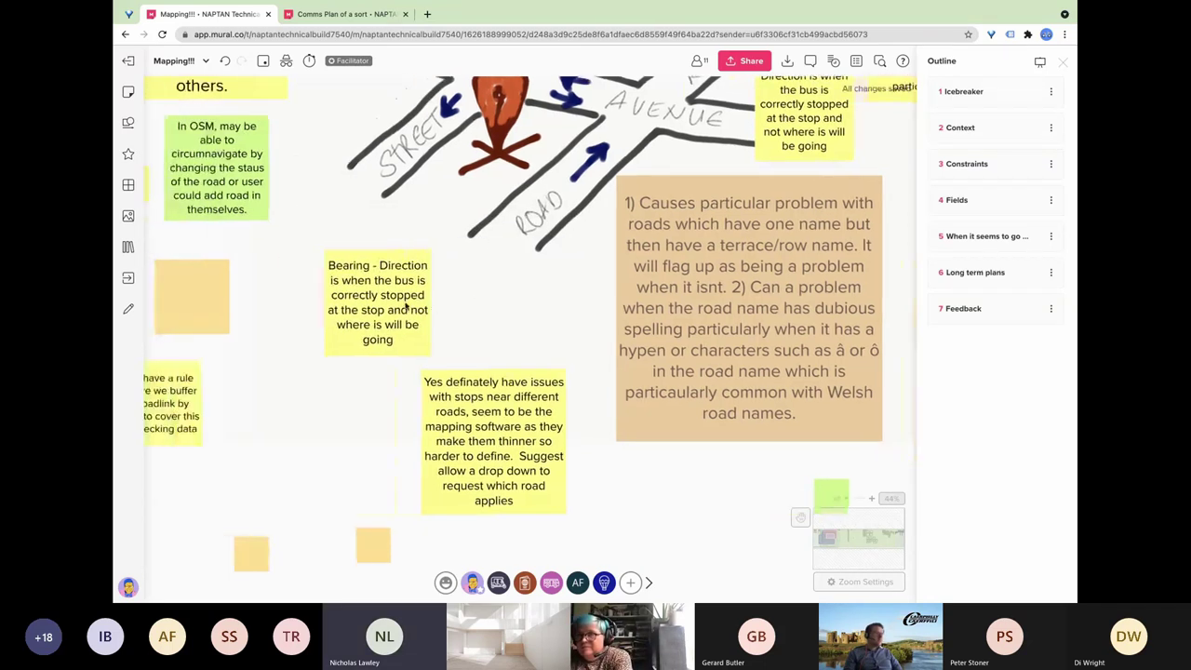
scroll(405, 307, "left", 2)
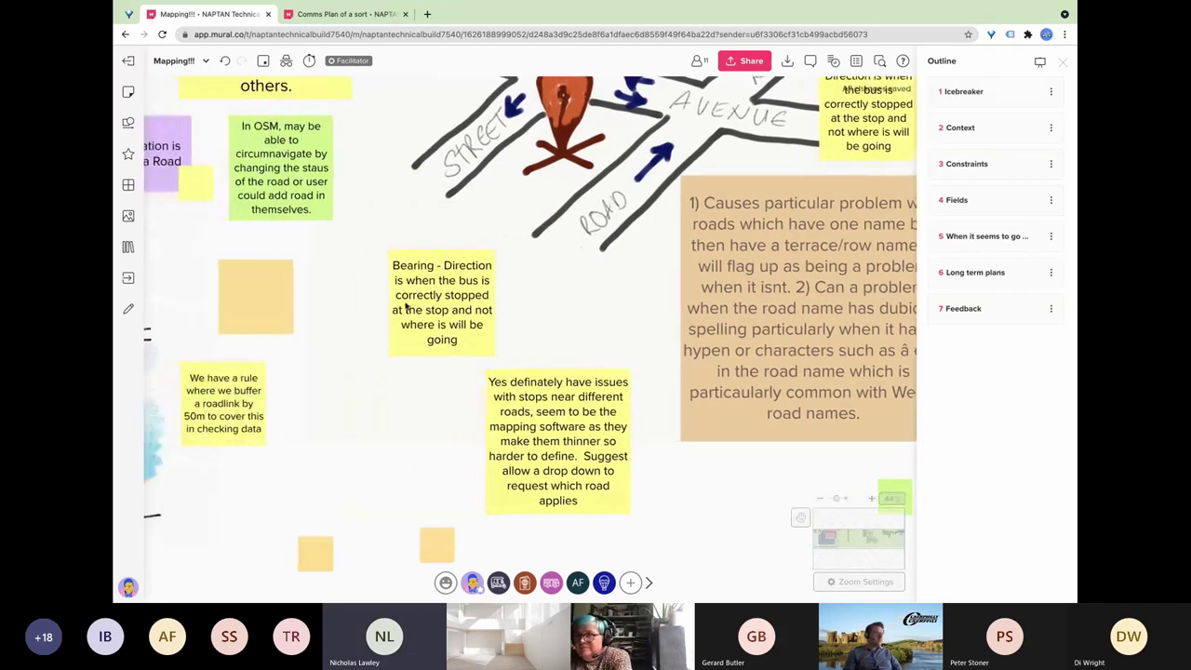
left_click(818, 499)
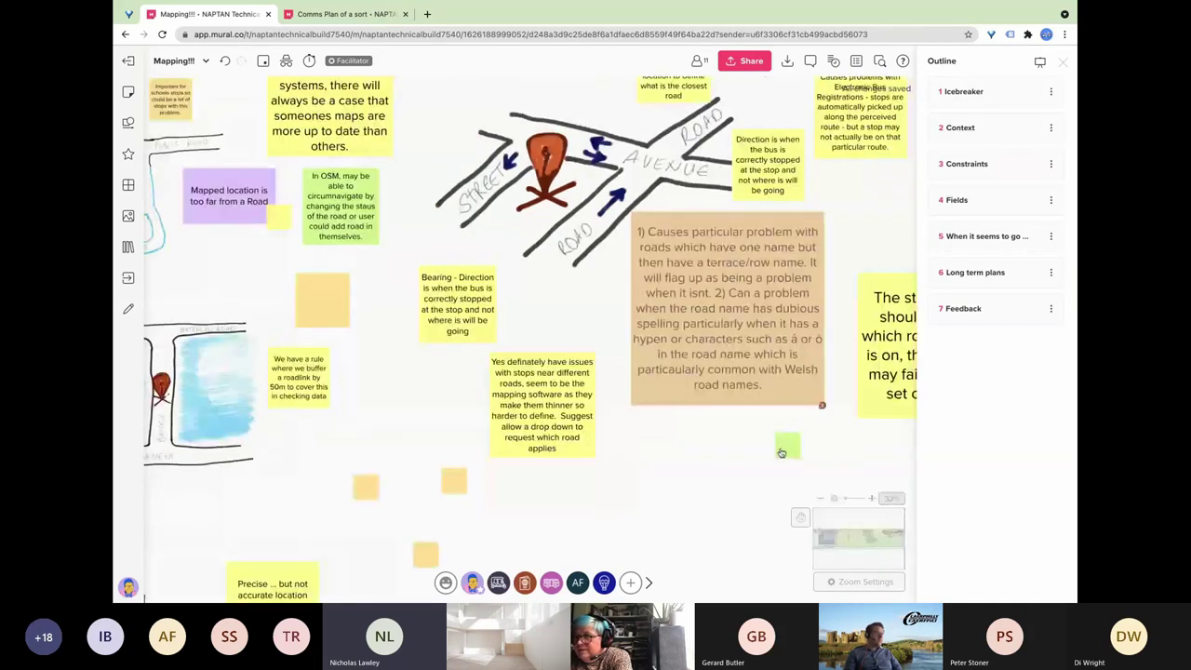
left_click(456, 482)
left_click_drag(456, 482, 430, 564)
key("Delete")
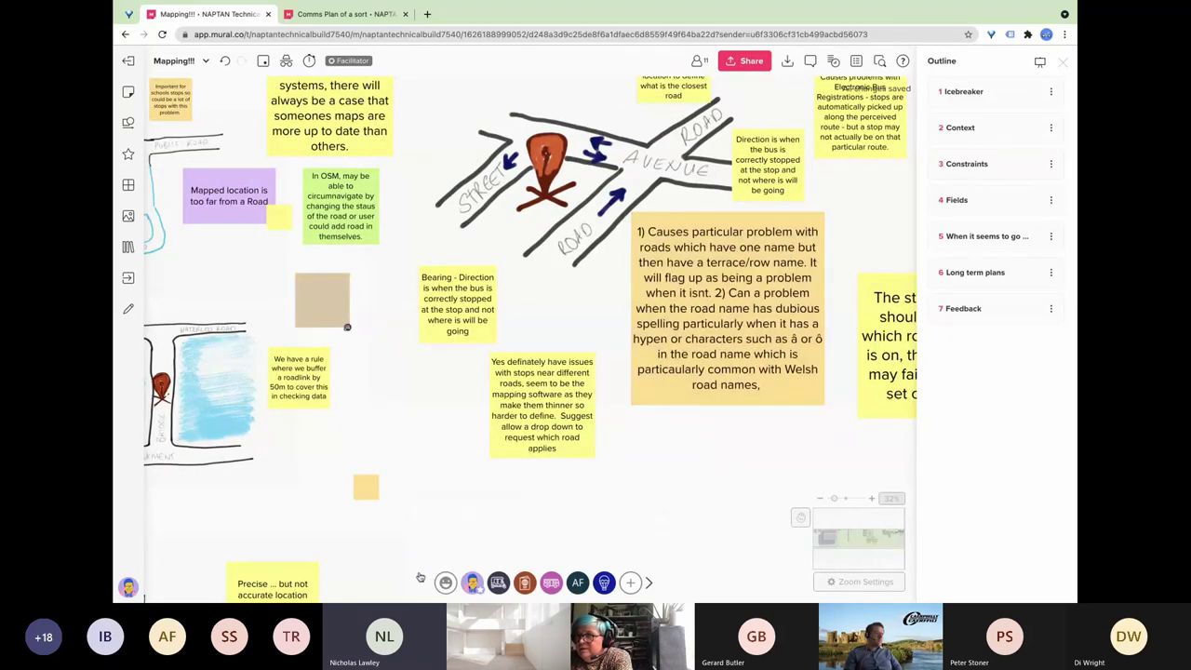
left_click(367, 502)
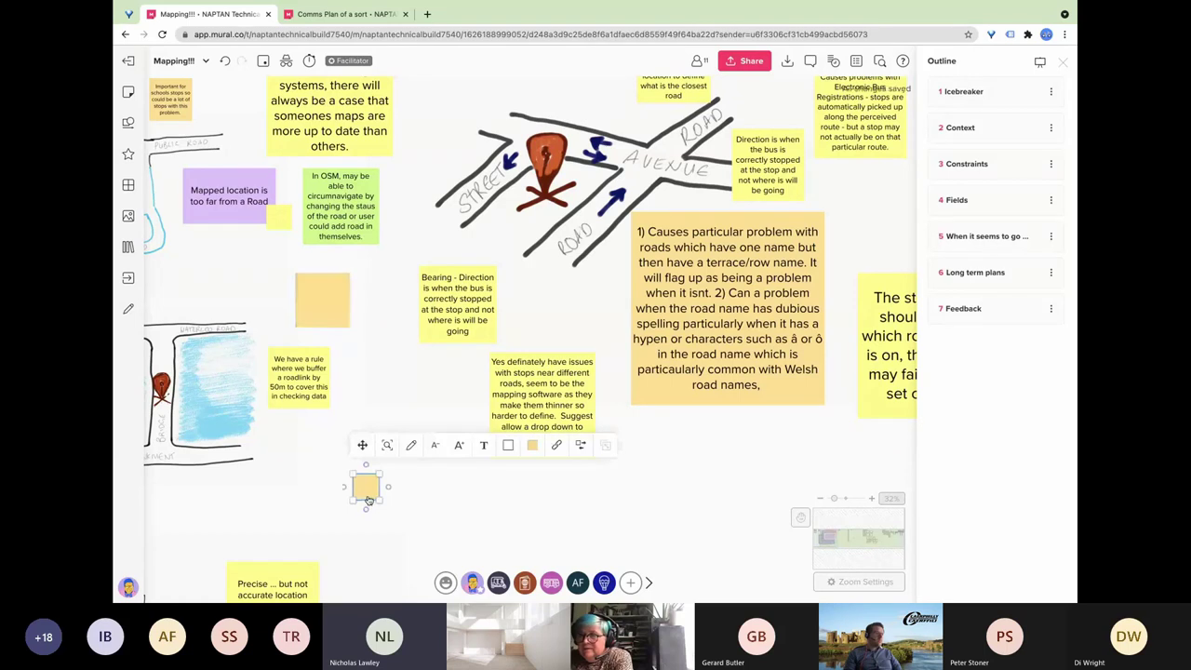
key("Delete")
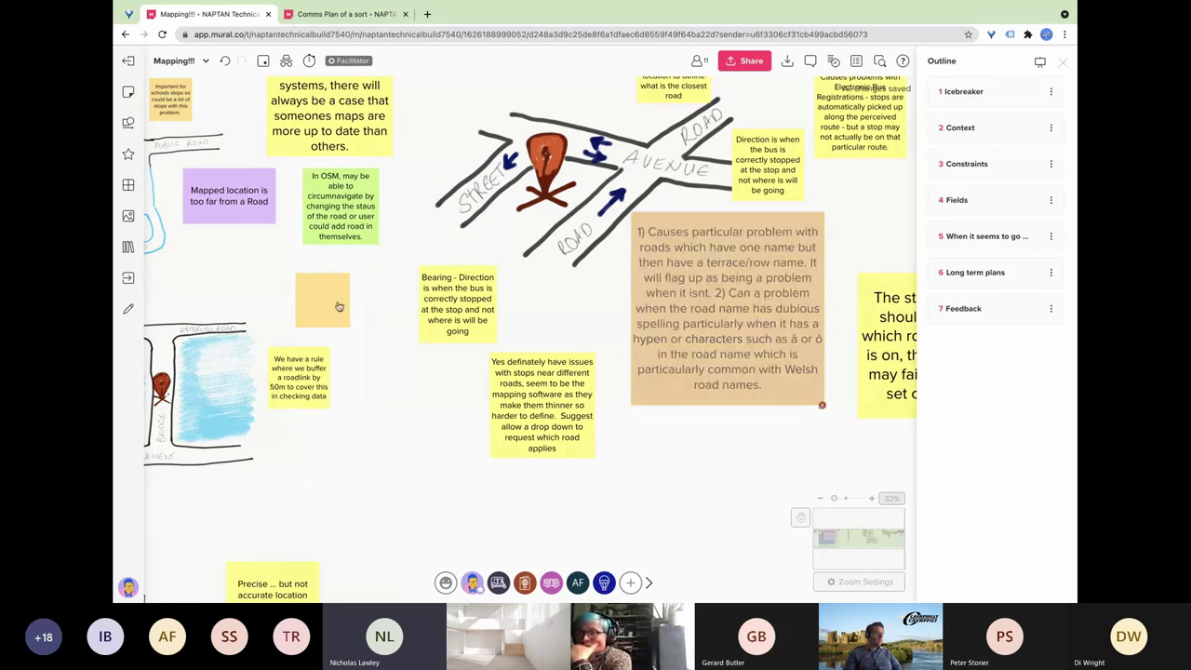
Duplicate the "Bearing - Direction" note beside itself and replace the copy's text with "Note - Stop at a Bus Station might not have a bearing...".
left_click(474, 322)
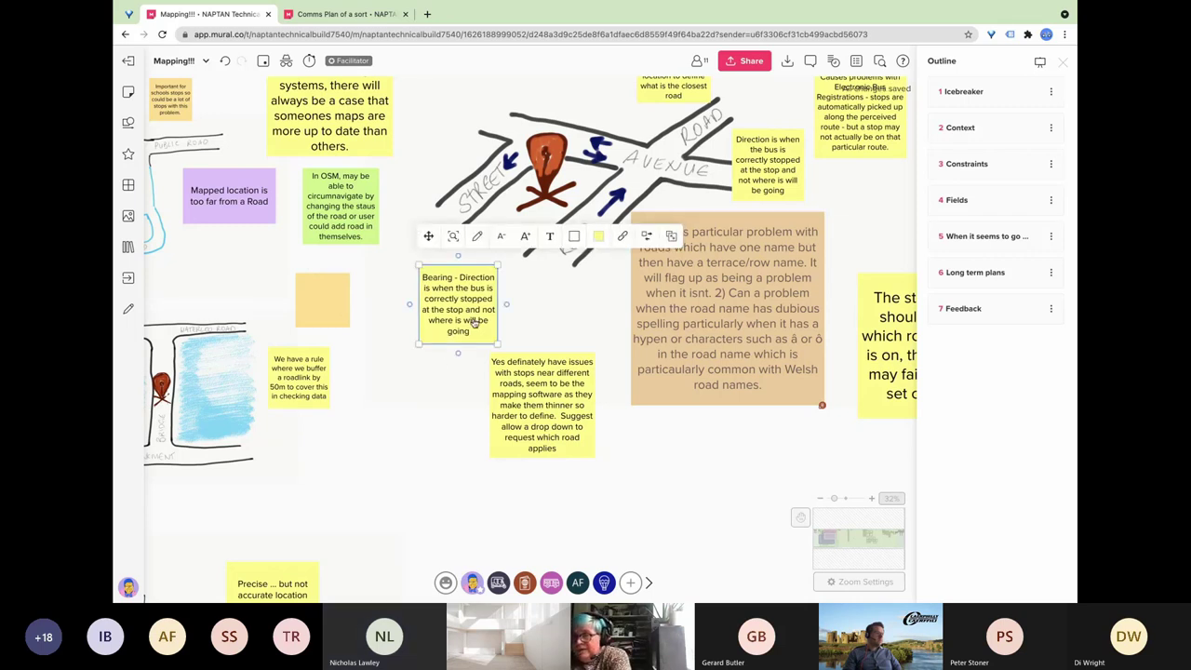
key("ctrl+d")
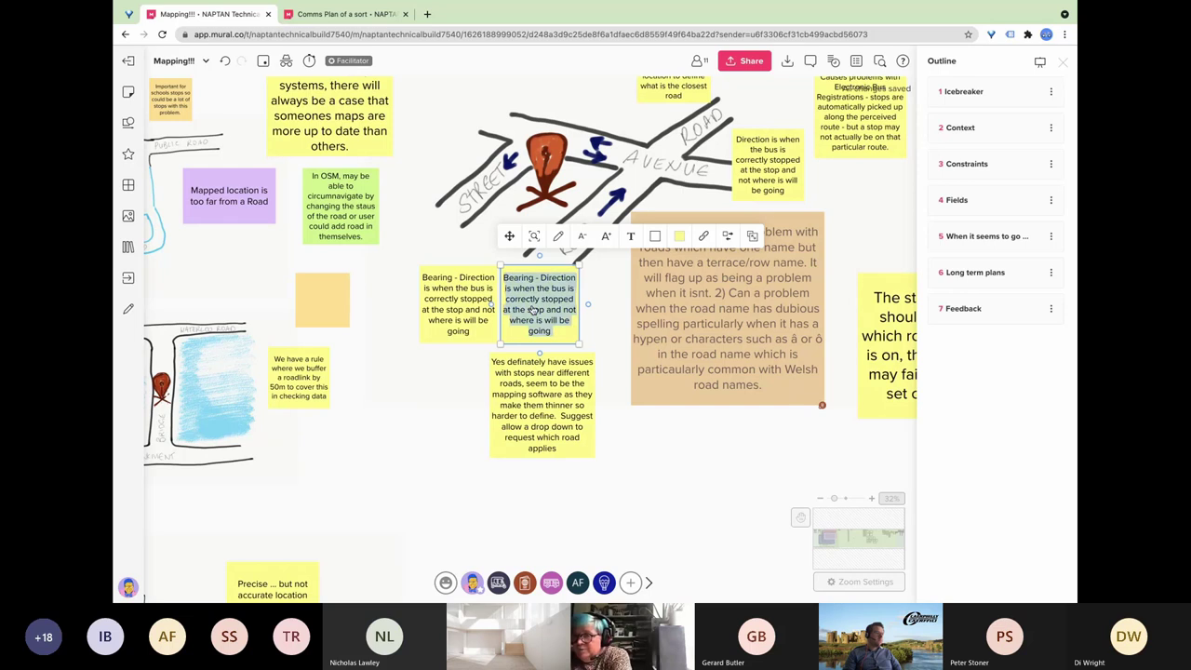
key("BackSpace")
type("Note - ")
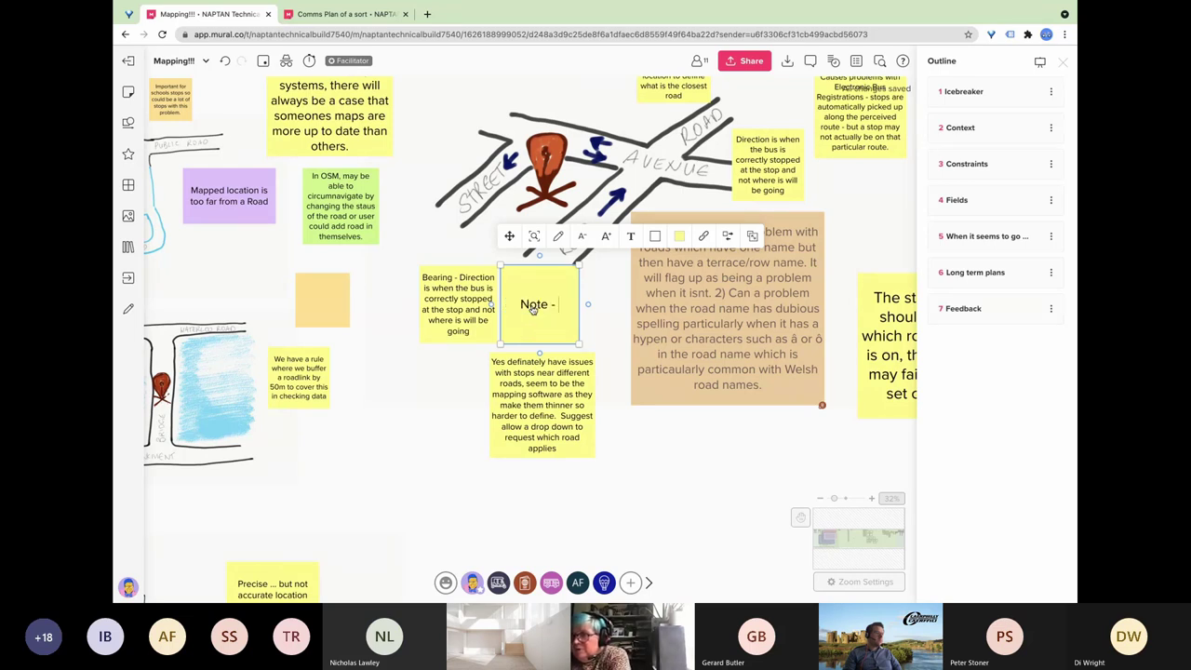
type("Stop at a B")
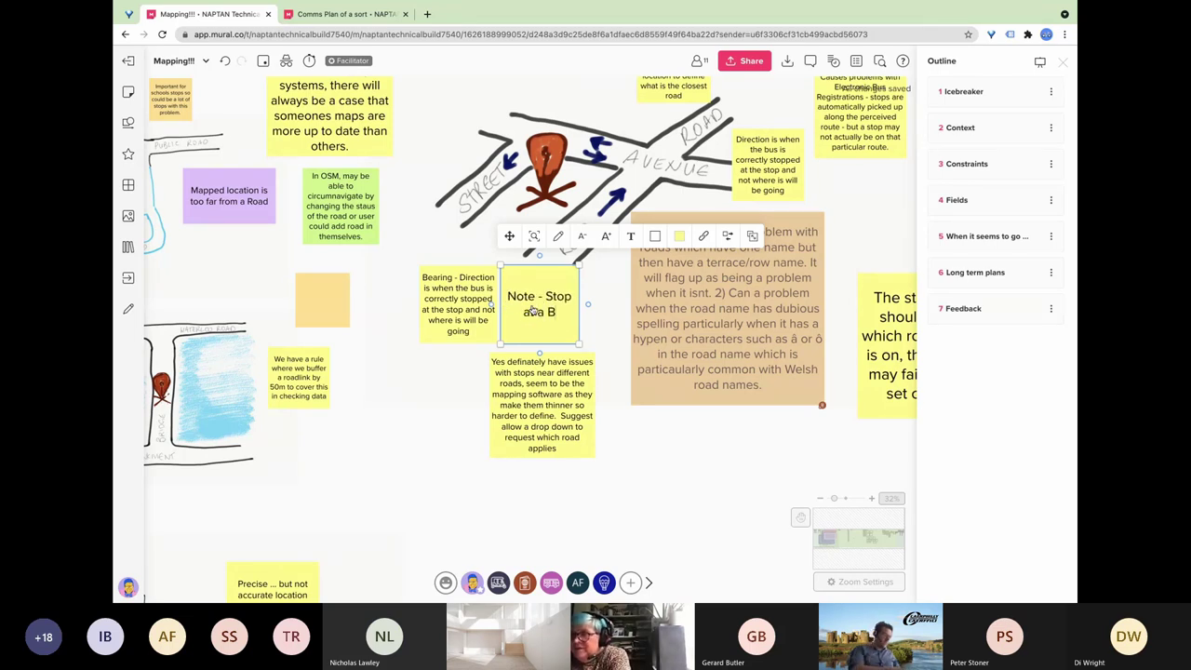
type("us Station")
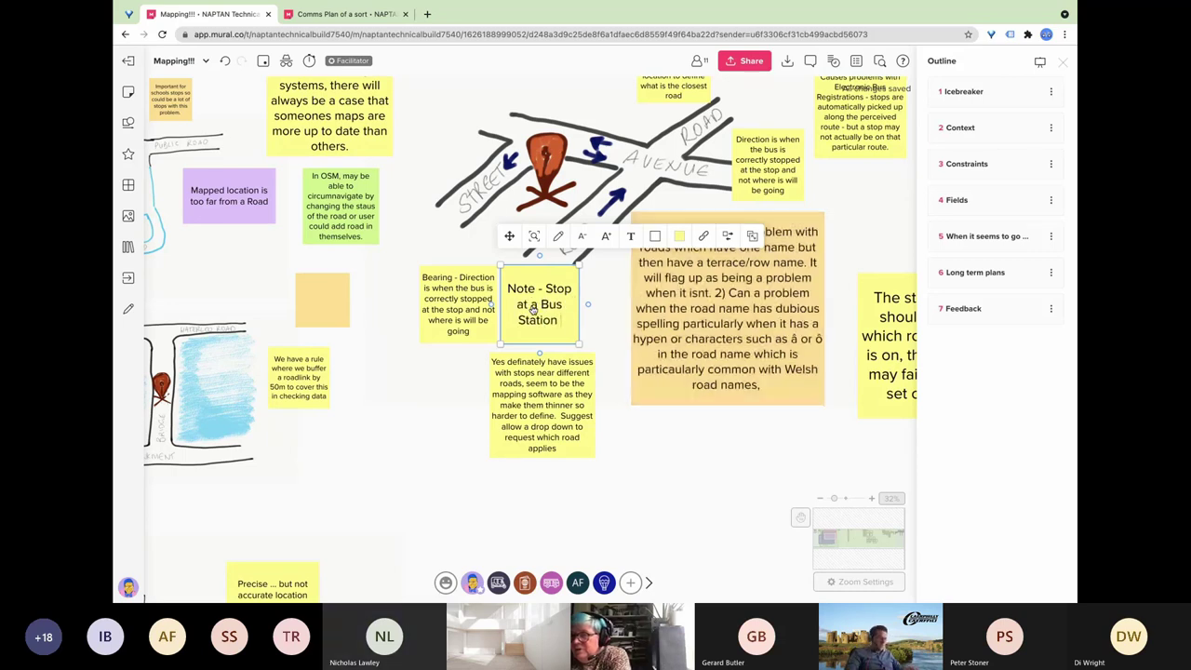
type(" might no")
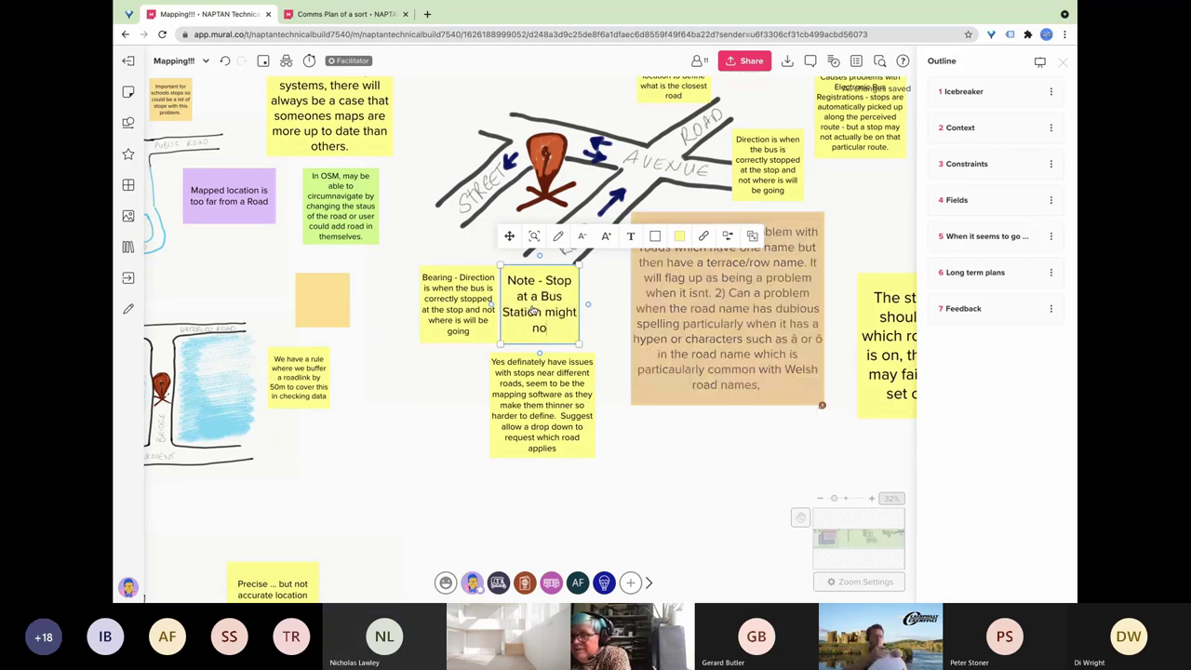
type("t have a be")
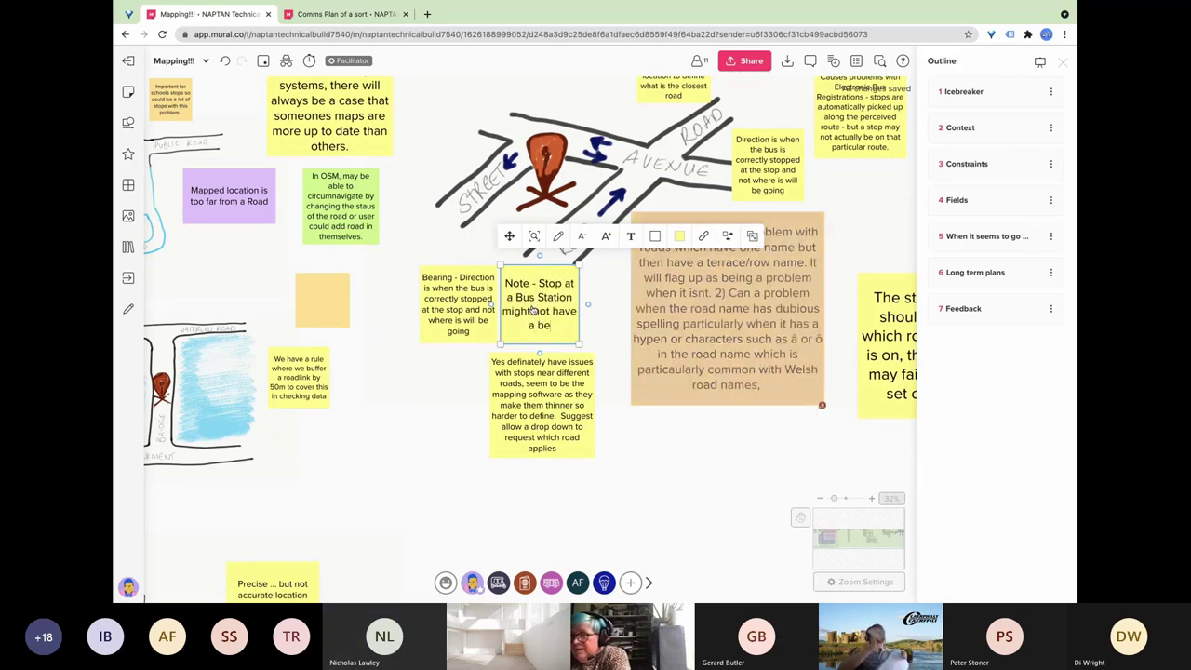
type("aring...")
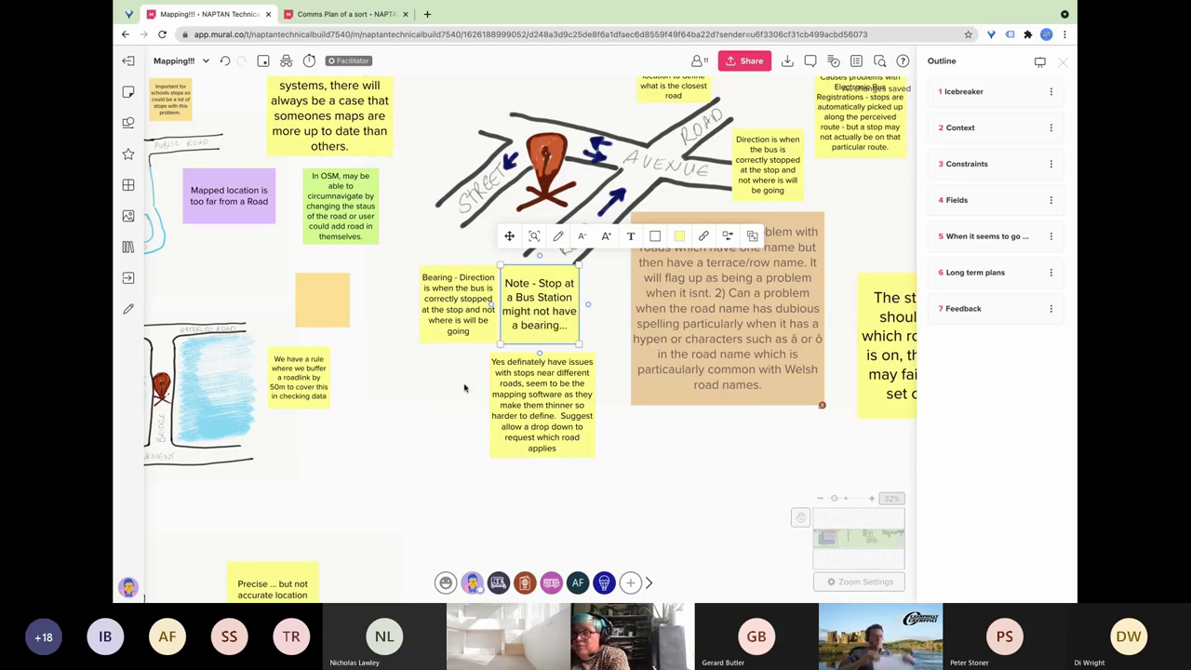
left_click(465, 388)
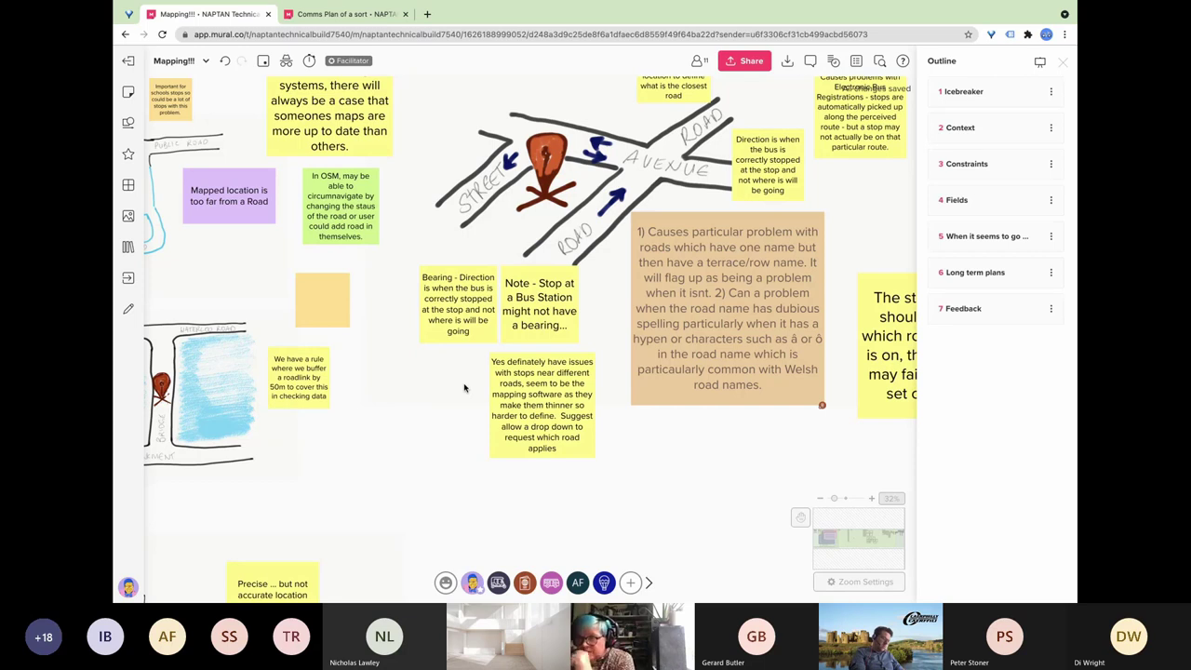
Review the notes around the private road and water bridge sketches, including those on new roads, OSM and the back up plan.
scroll(465, 388, "up", 5)
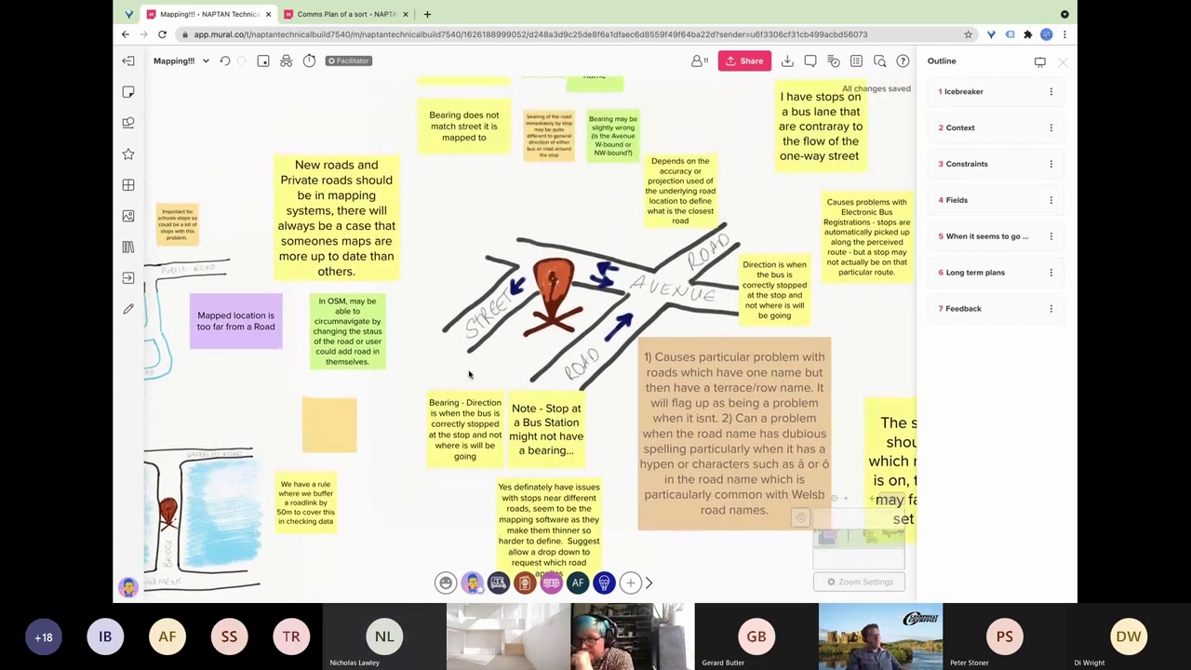
scroll(469, 374, "left", 10)
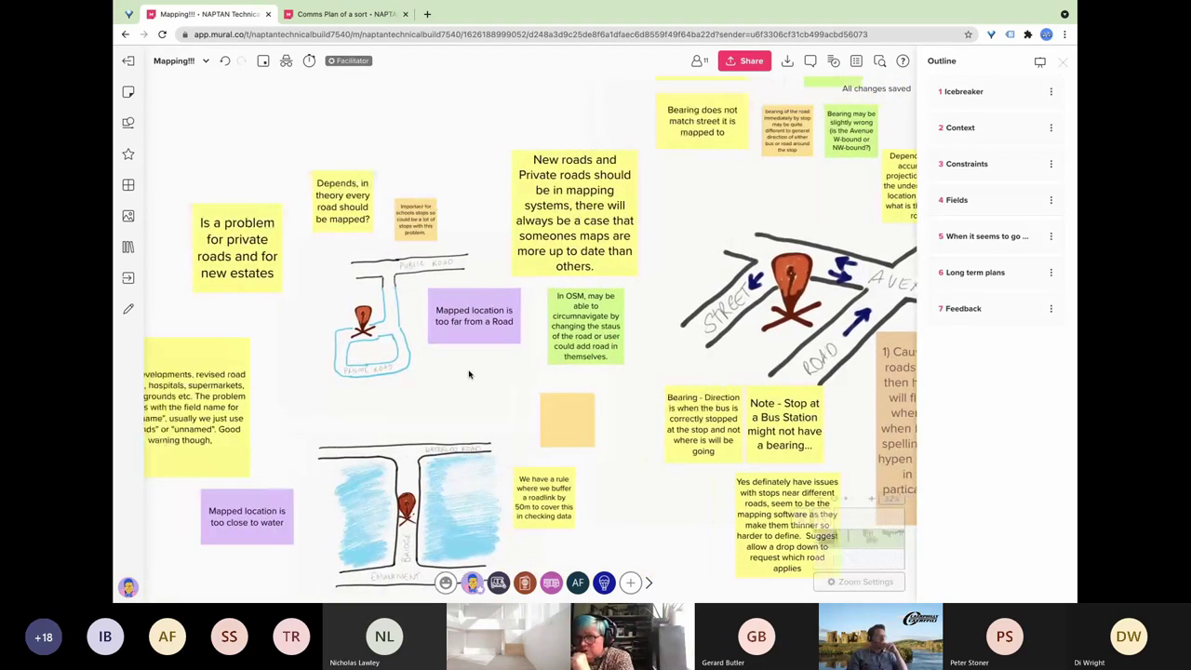
scroll(469, 374, "left", 2)
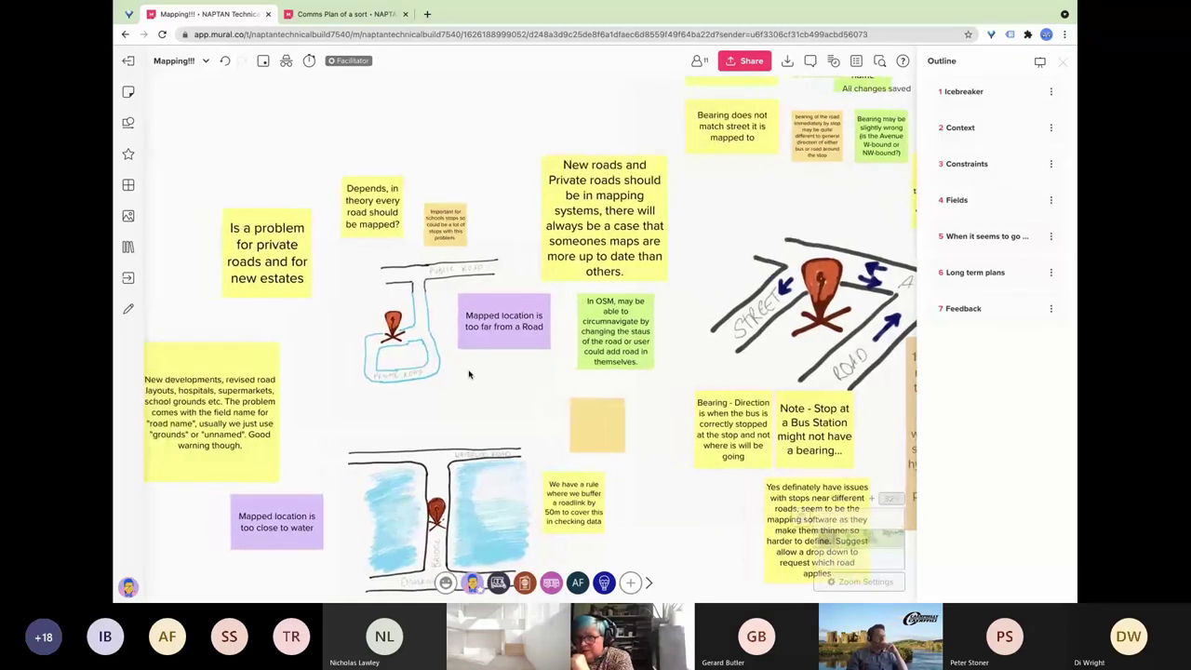
scroll(469, 374, "up", 2)
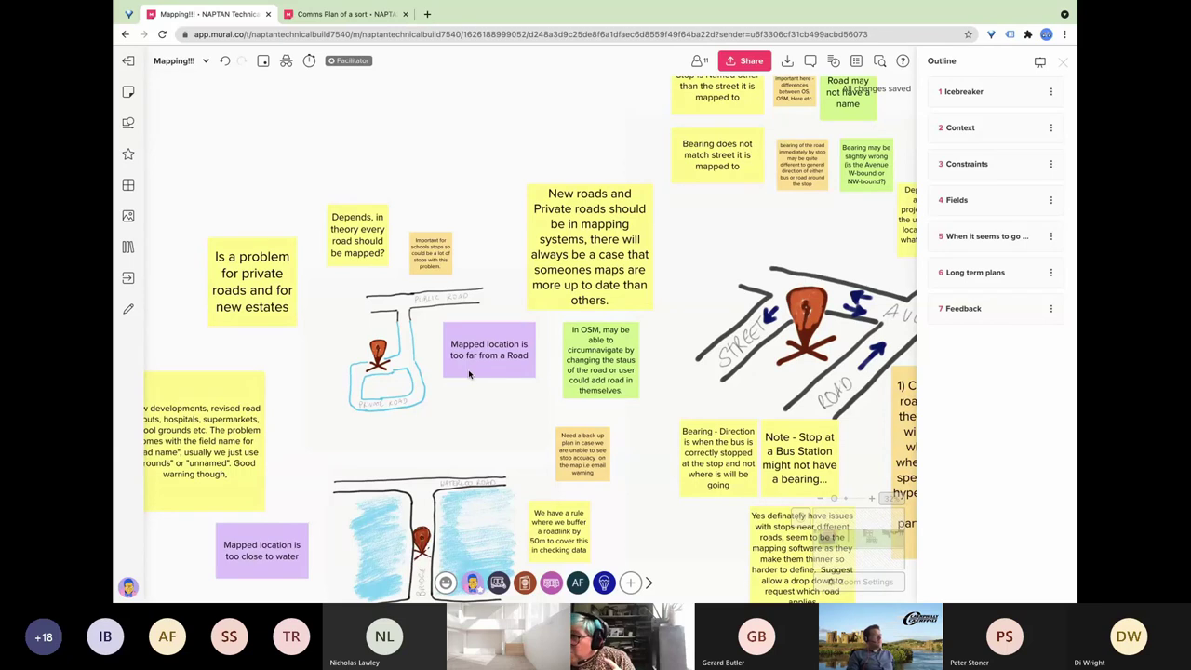
scroll(501, 393, "down", 1)
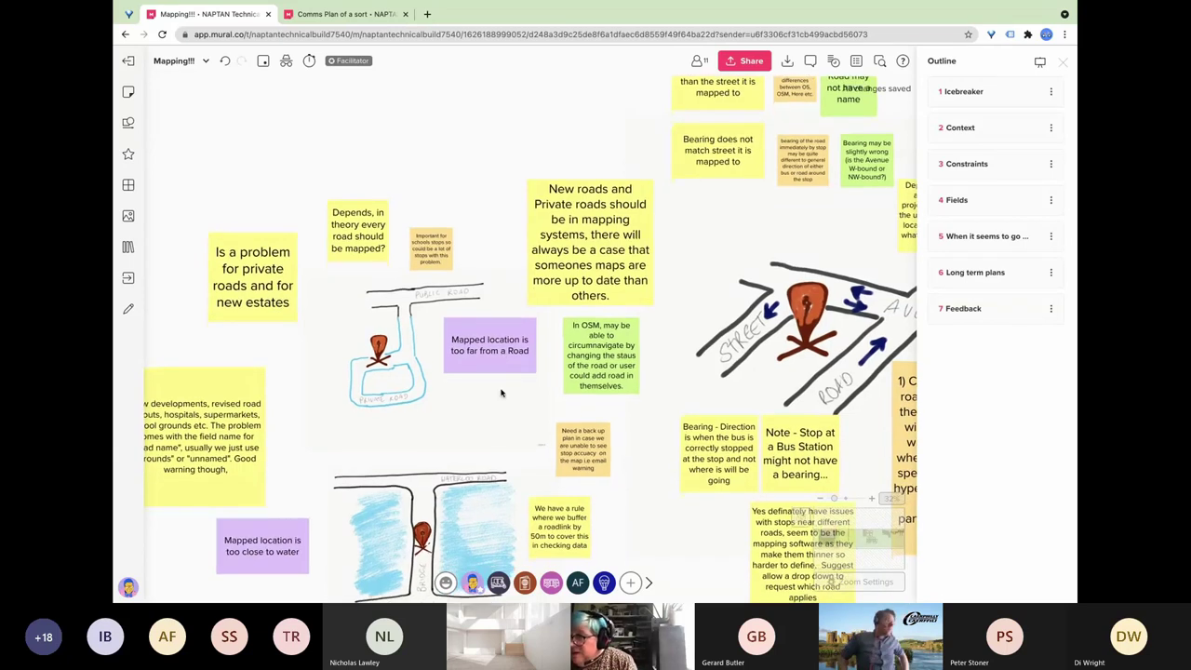
scroll(500, 393, "down", 2)
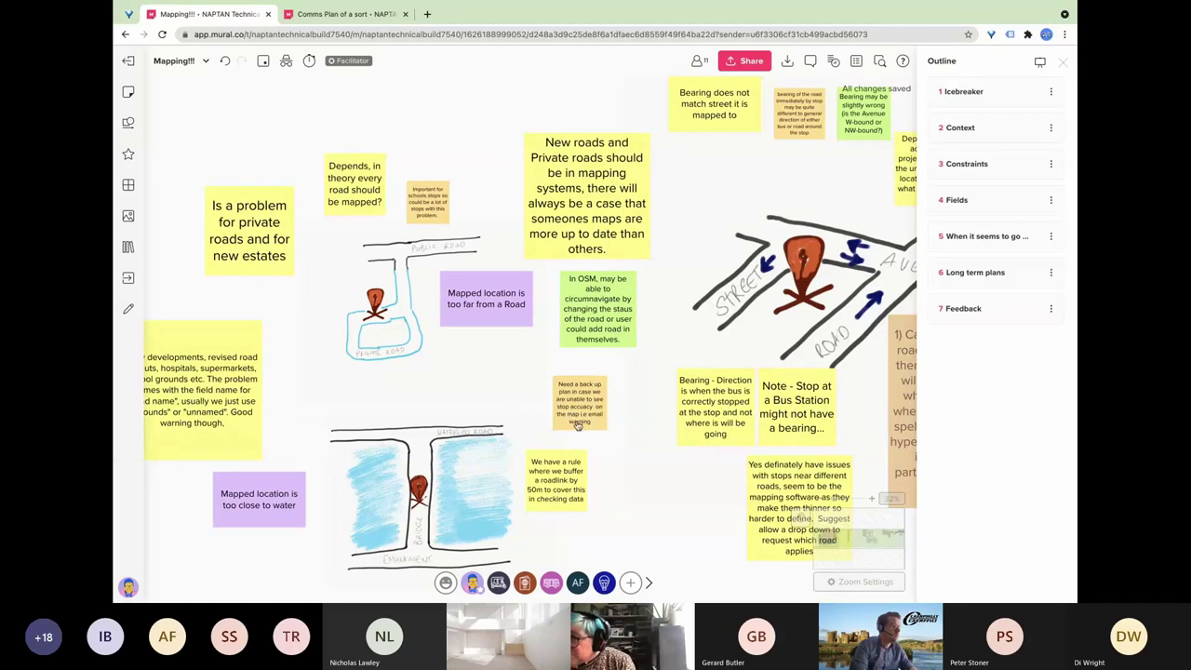
scroll(501, 389, "left", 1)
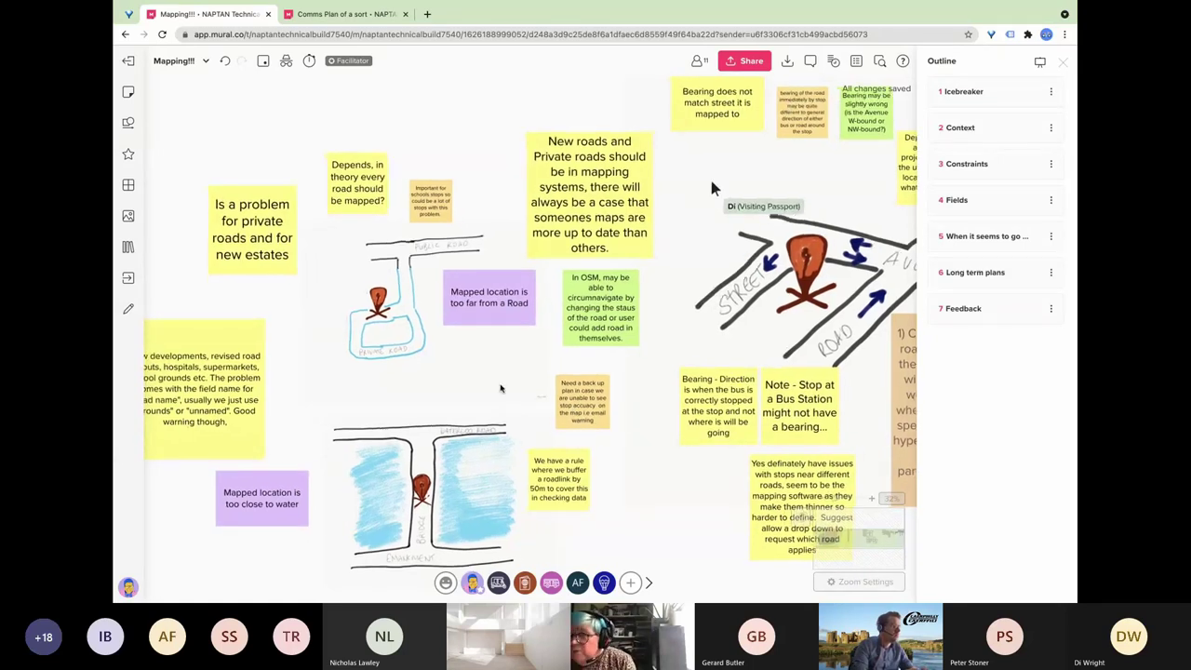
Move the "New developments, revised road layouts" note slightly up and right, clear of the "Mapped location is too close to water" note.
scroll(500, 389, "left", 5)
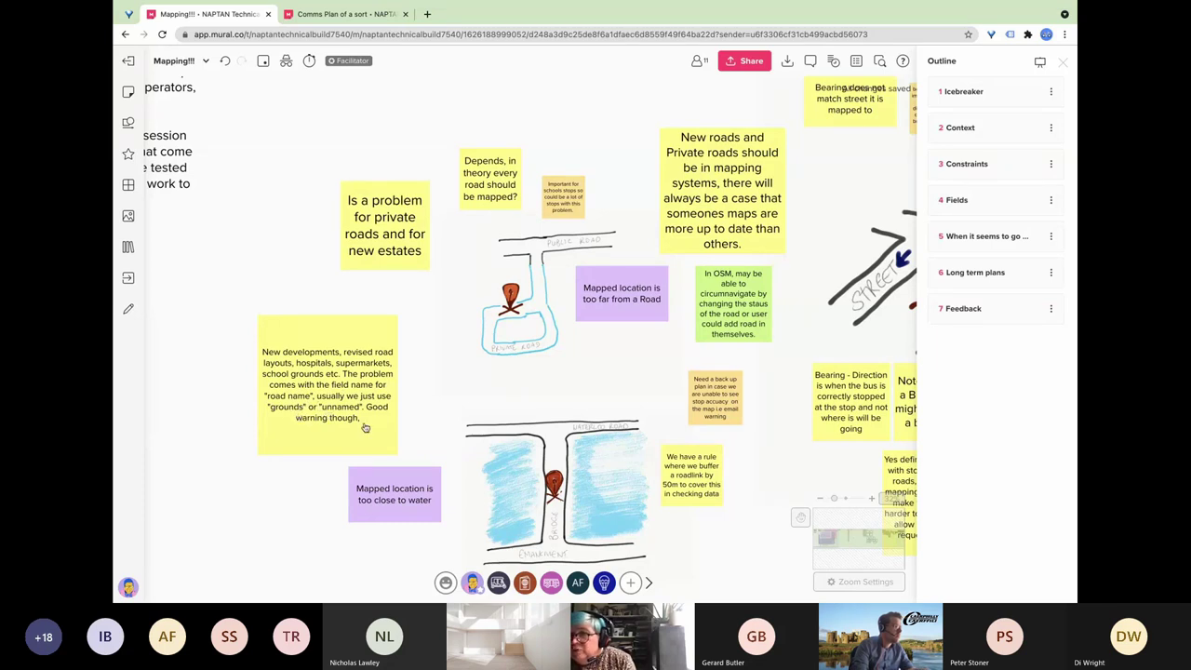
mouse_move(365, 427)
left_mouse_down()
mouse_move(376, 409)
mouse_move(383, 417)
left_mouse_up()
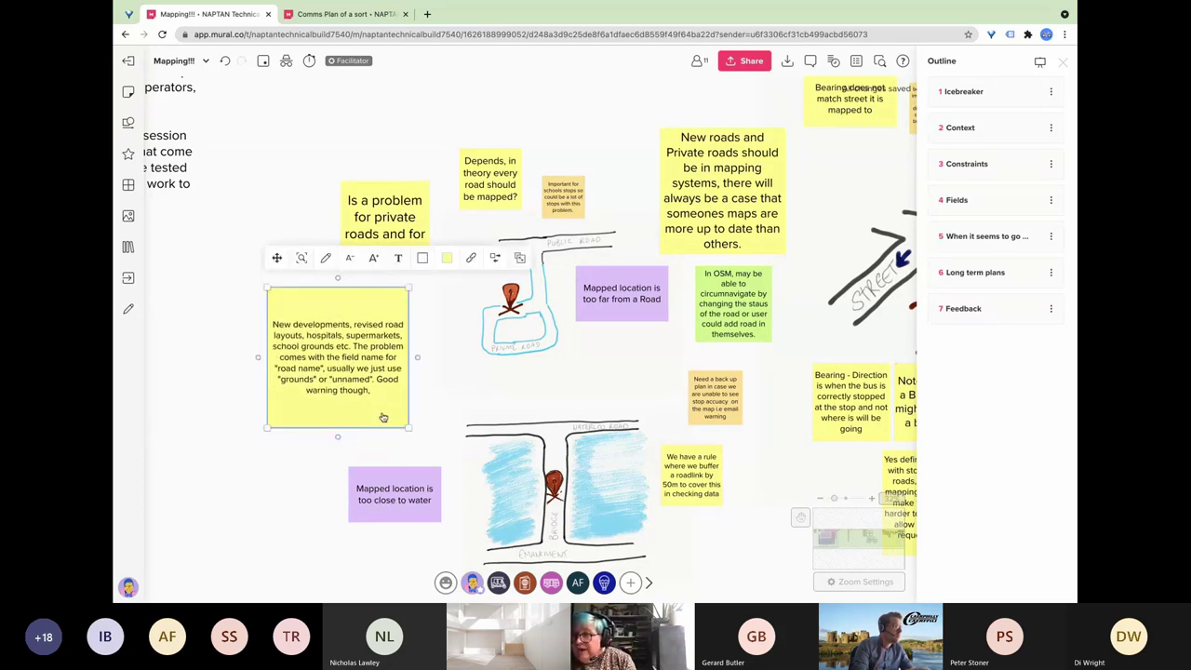
scroll(382, 416, "right", 3)
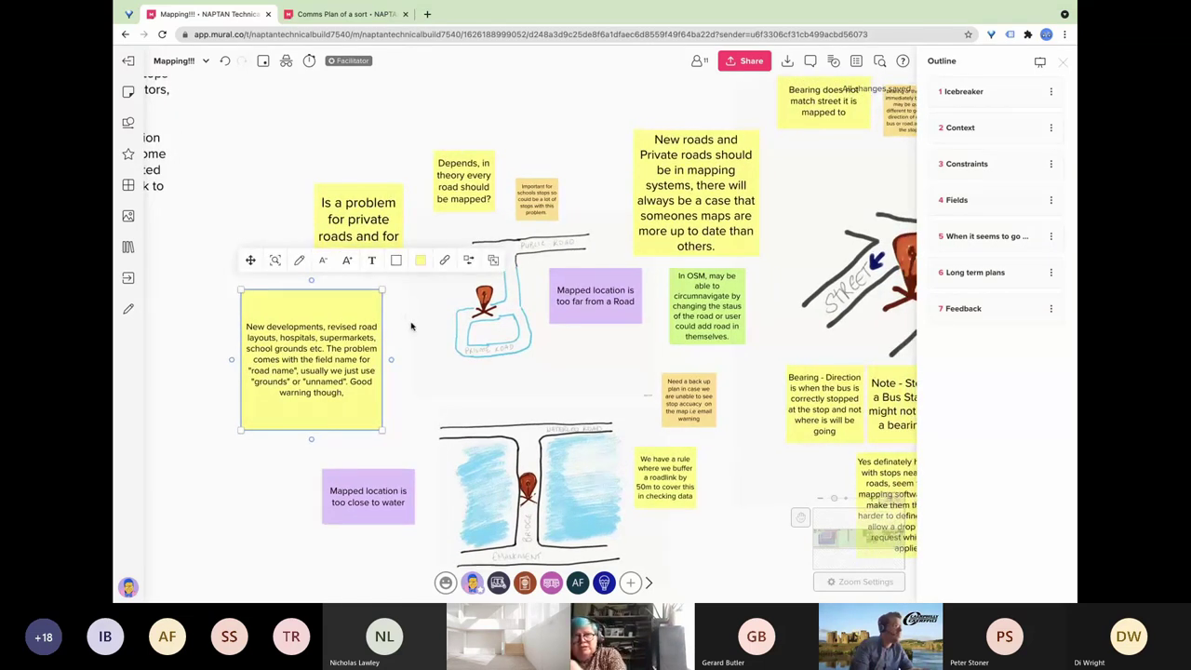
Add "(Basemap)" at the start of the roadlink buffer rule note beside the water bridge sketch.
scroll(411, 325, "right", 10)
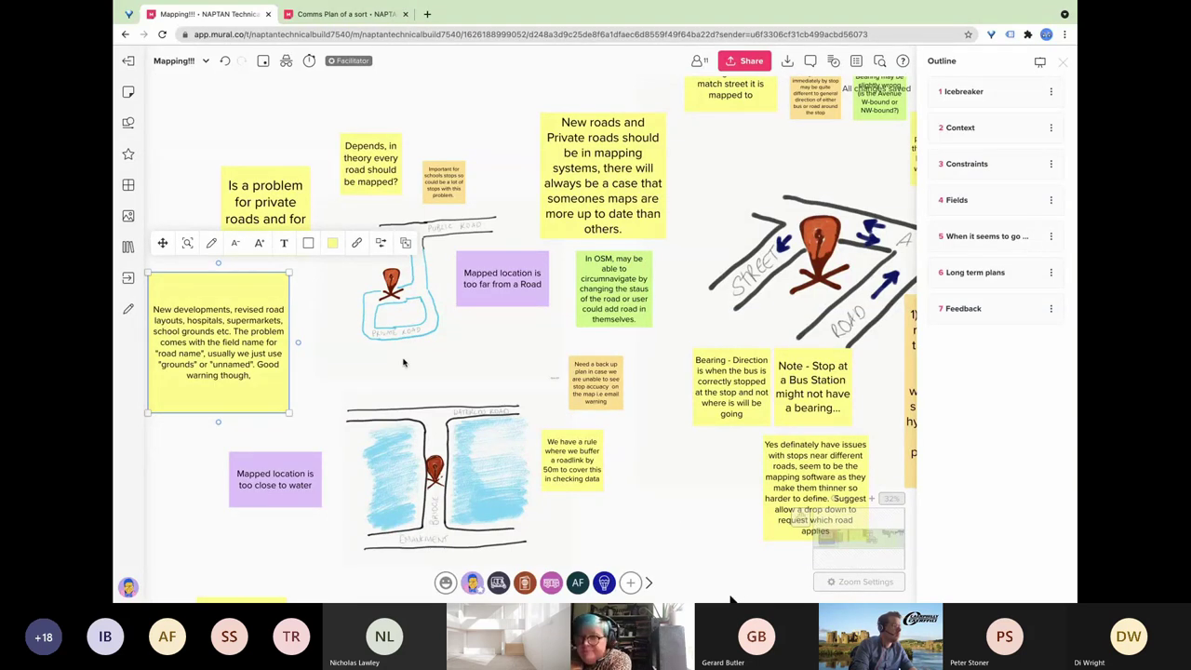
scroll(403, 362, "down", 3)
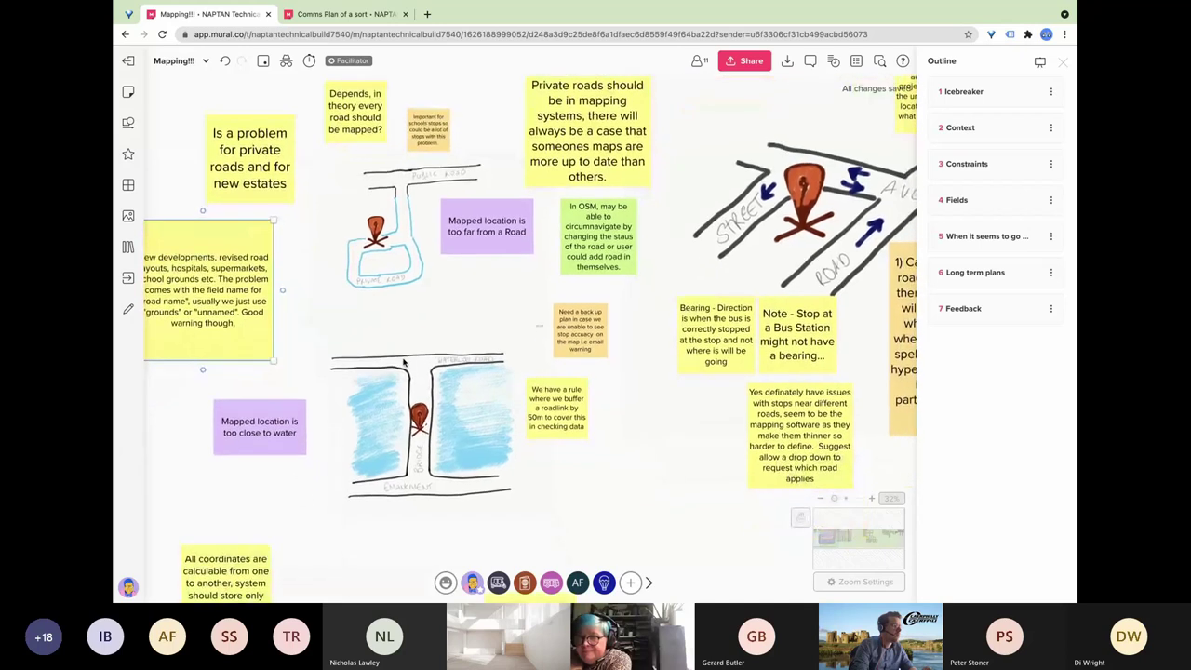
scroll(404, 363, "down", 3)
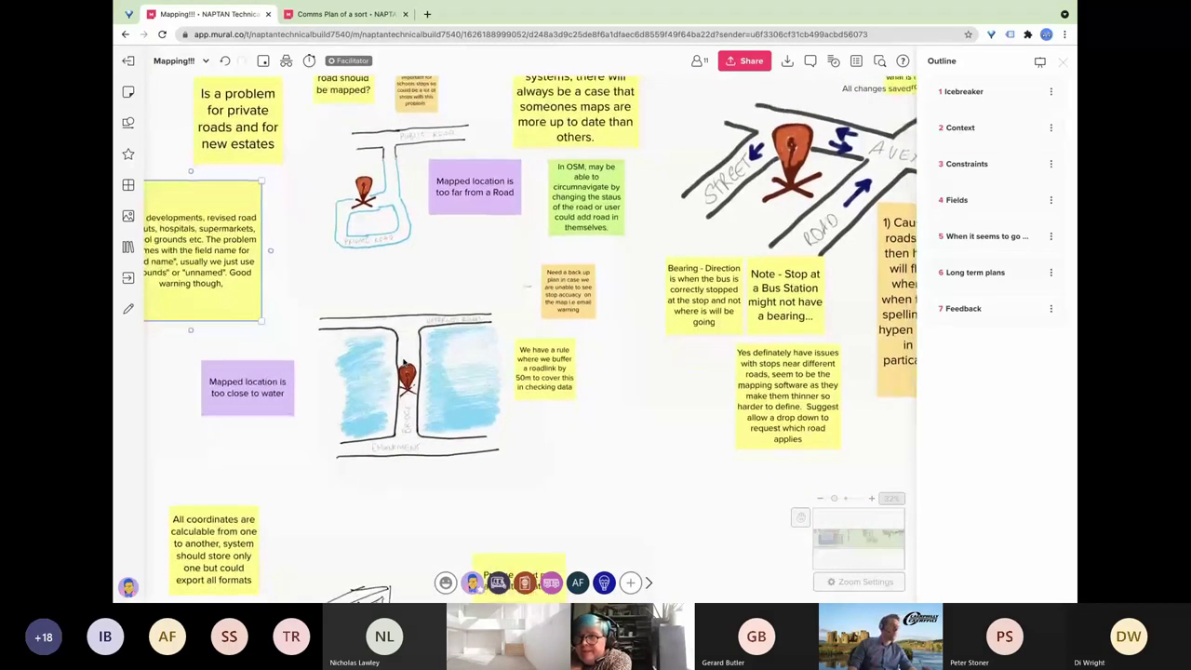
scroll(435, 361, "down", 7)
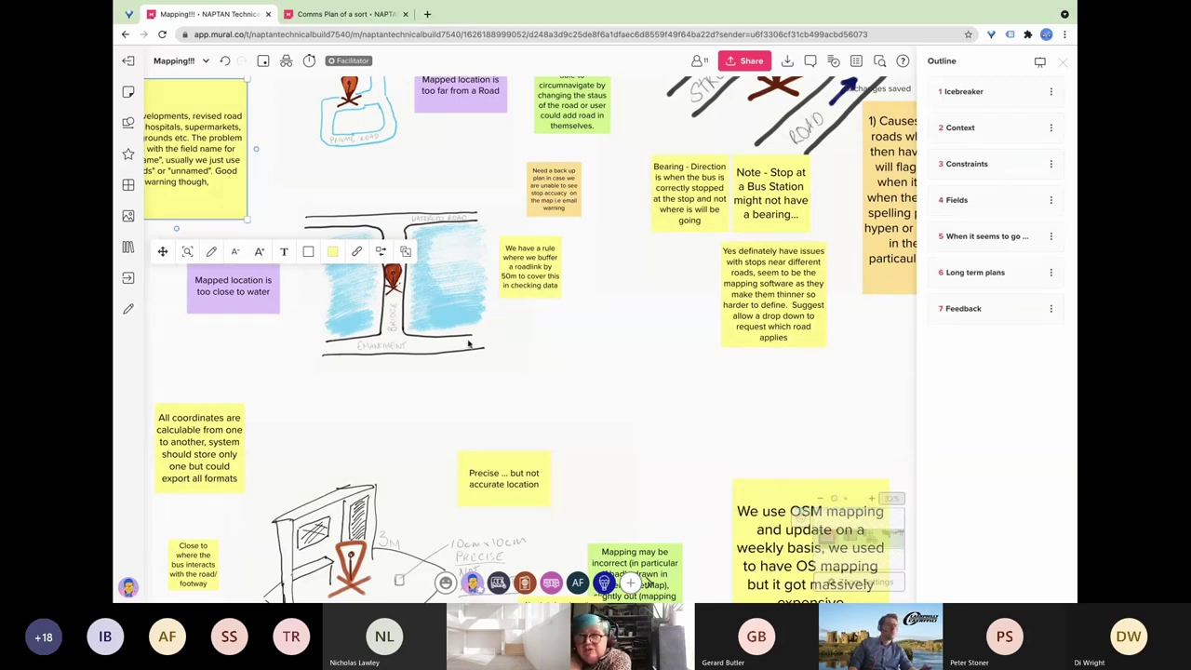
scroll(494, 349, "right", 2)
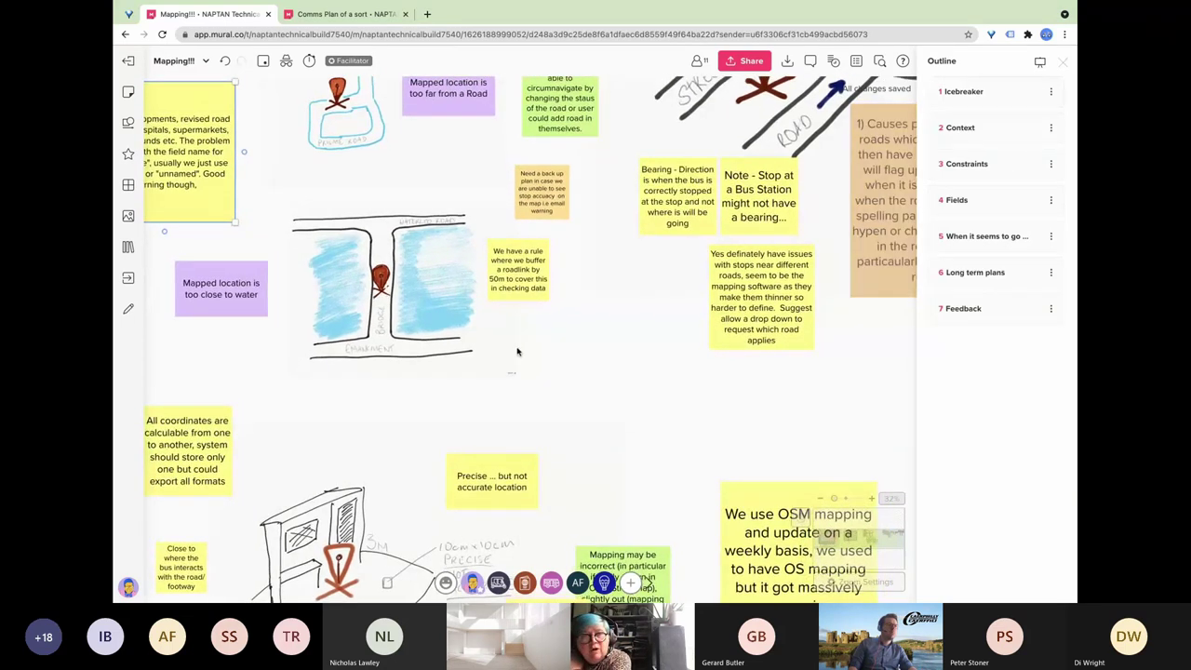
left_click(517, 352)
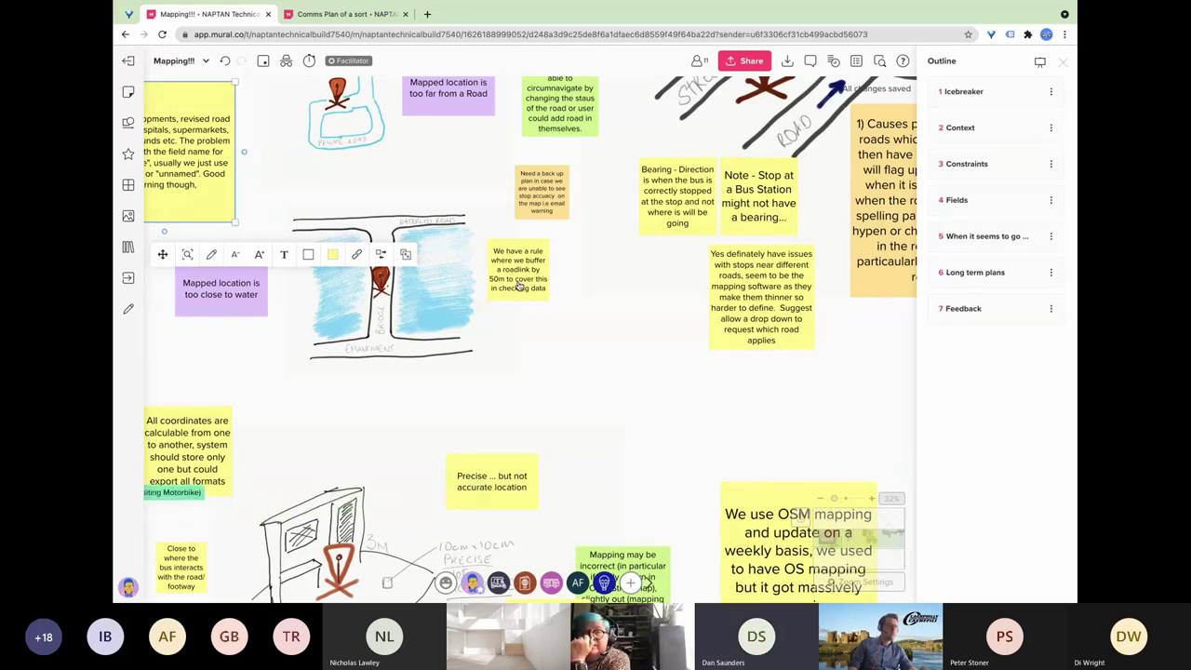
left_click(525, 318)
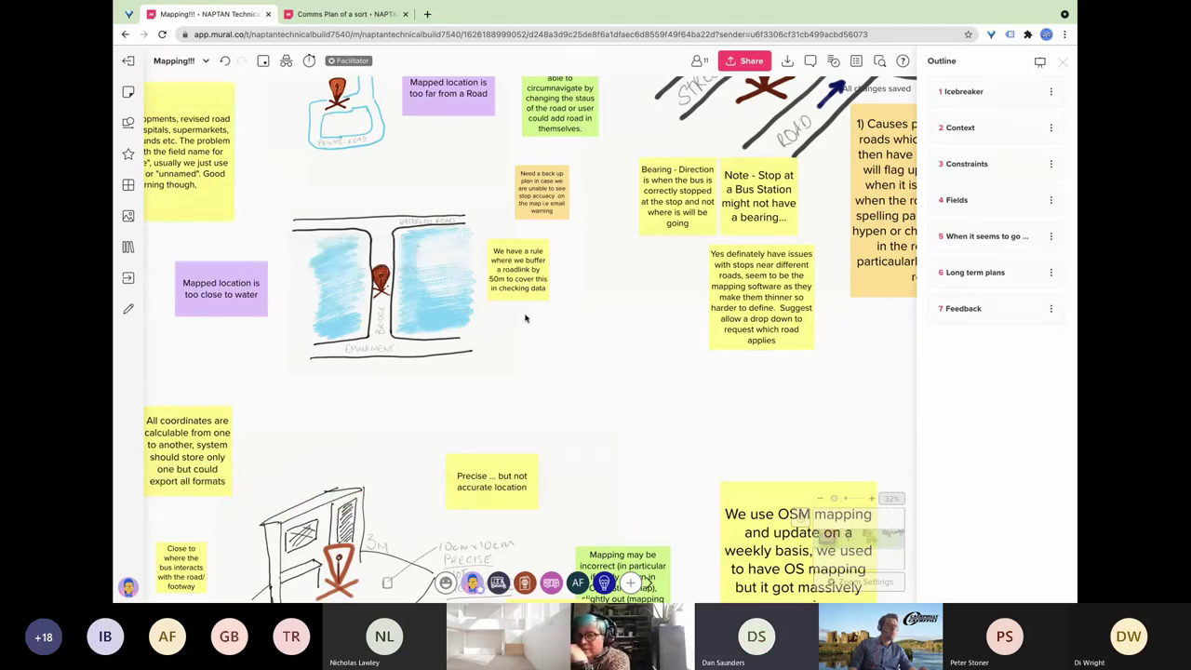
left_click(524, 290)
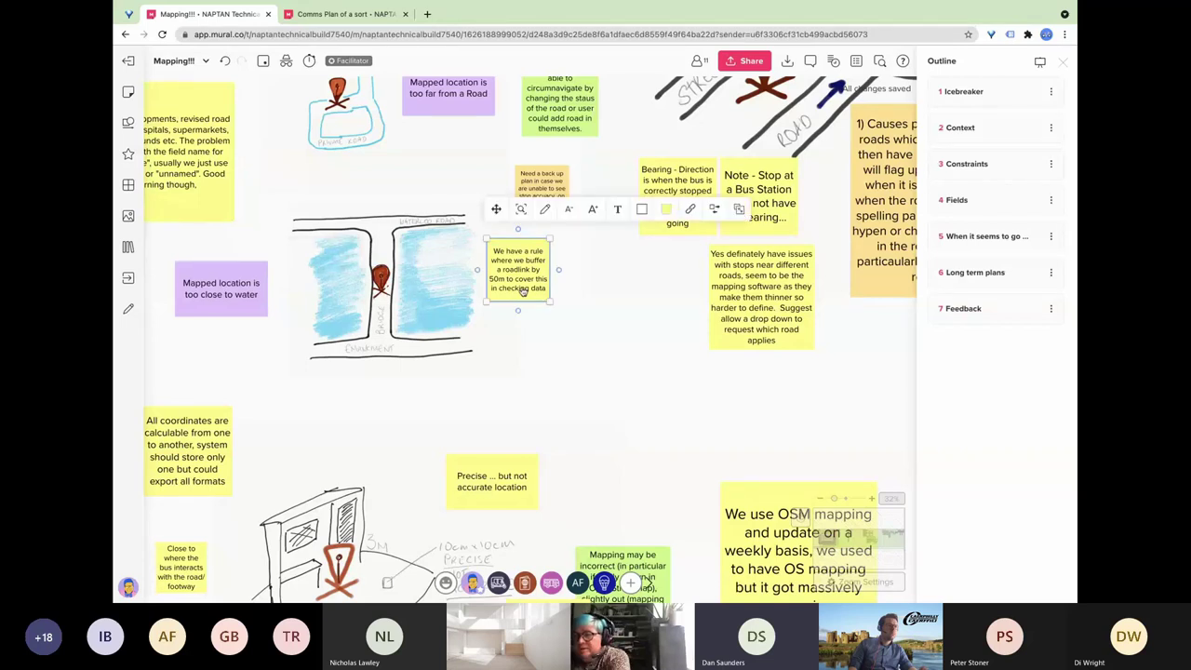
double_click(524, 291)
left_click(494, 255)
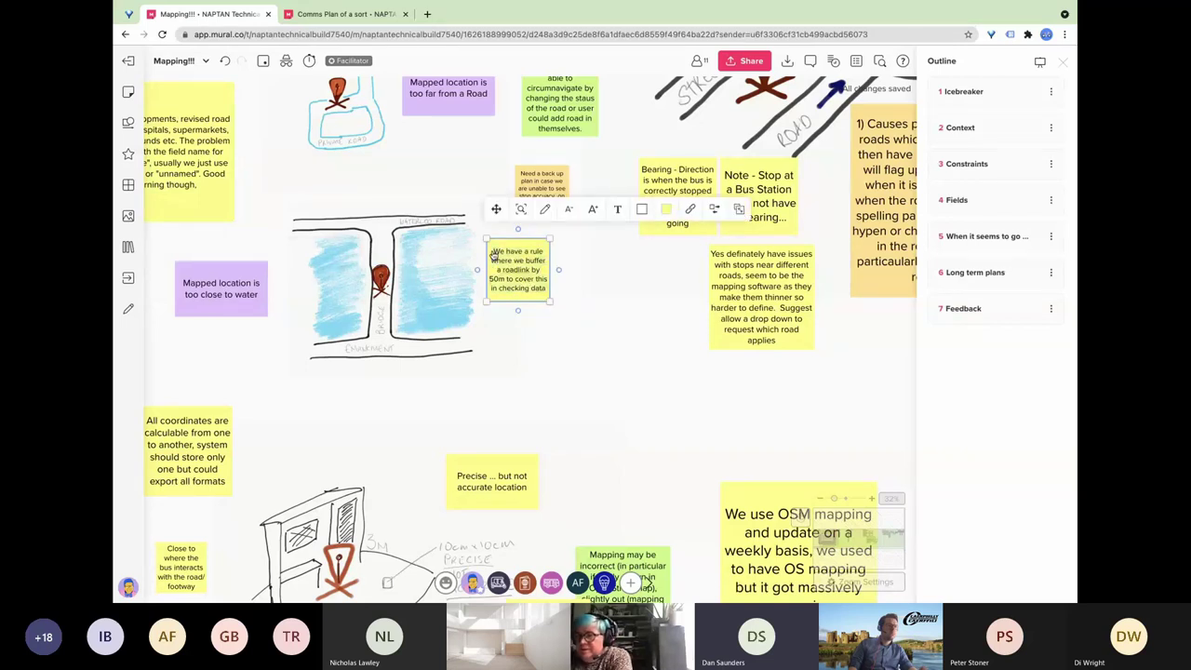
type("(Basemap) We")
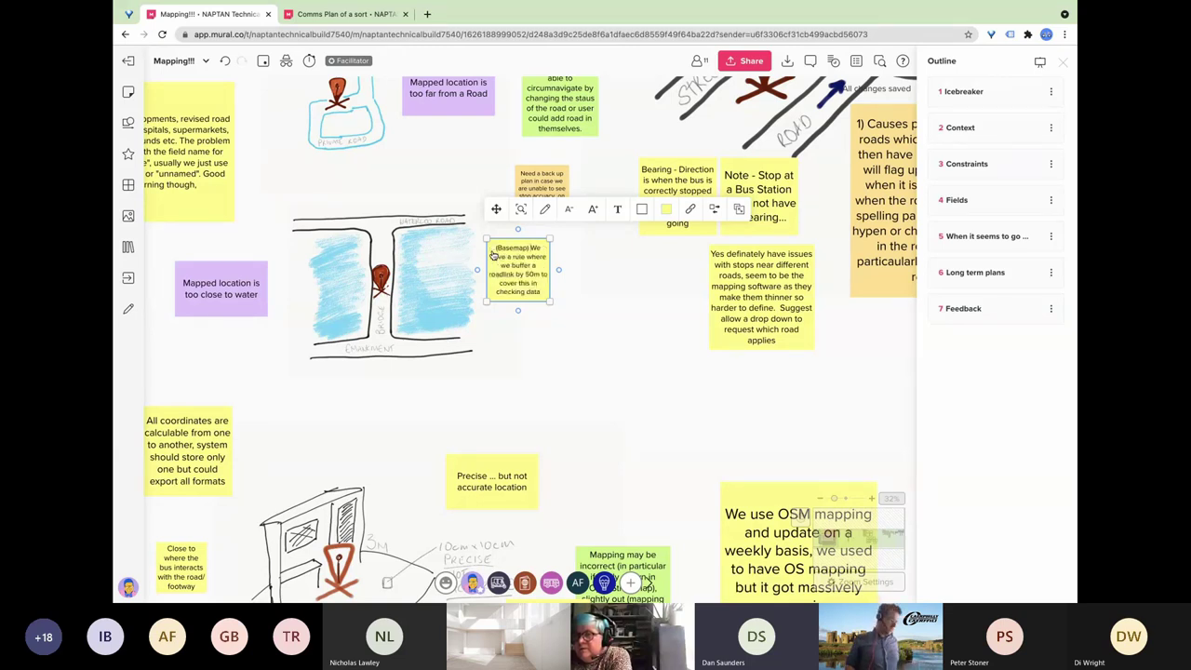
Insert "from centre line of road" after "50m" in the roadlink buffer rule note.
left_click(539, 279)
type("from centl ")
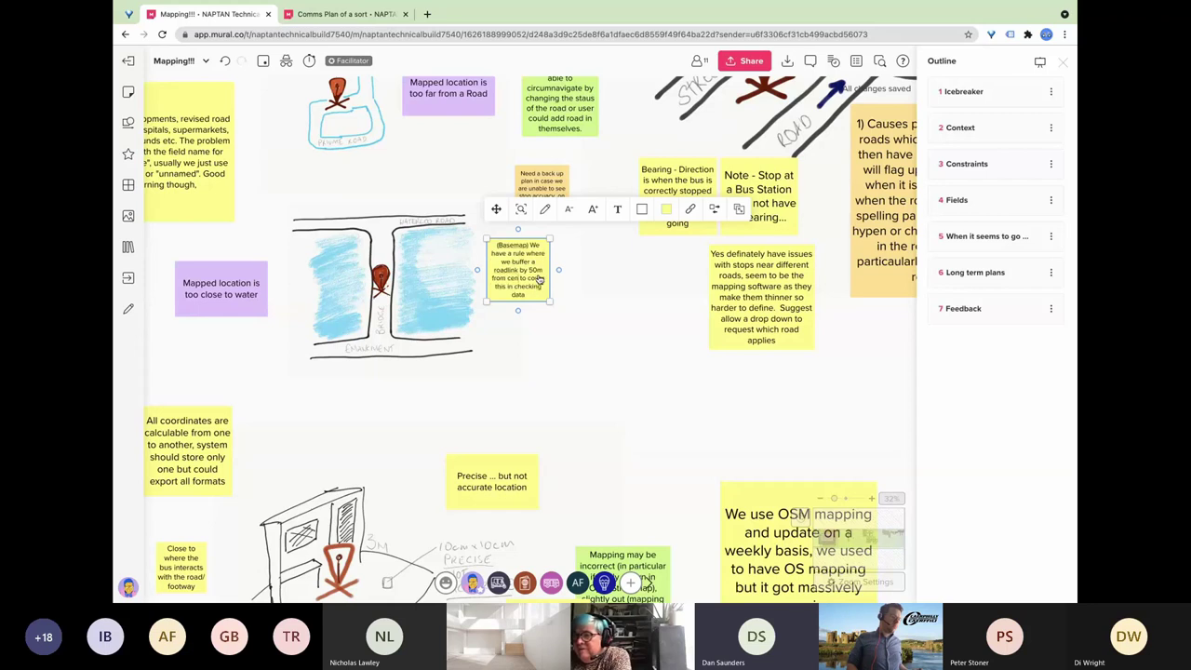
type("e line")
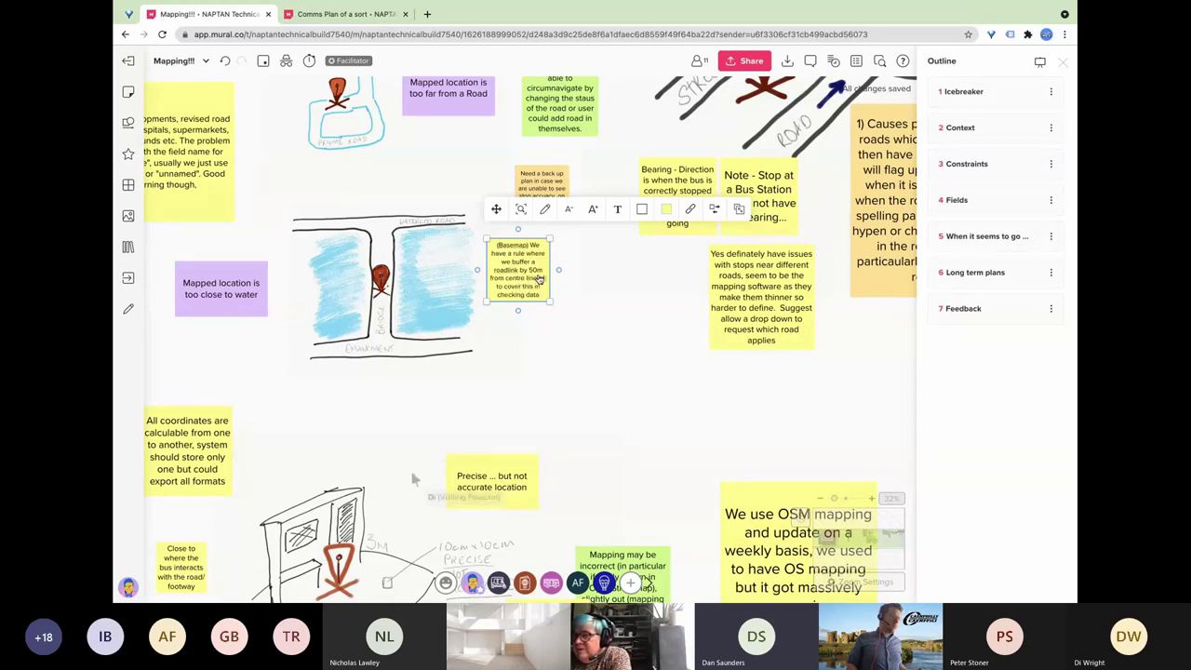
type(" of road")
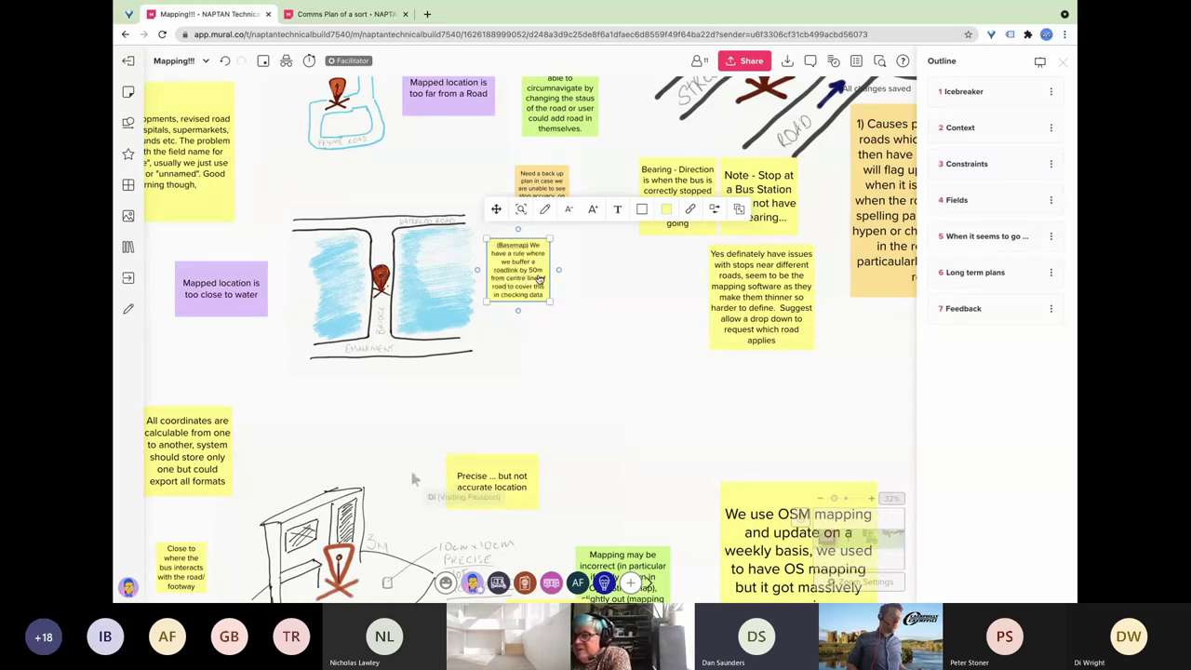
left_click(591, 292)
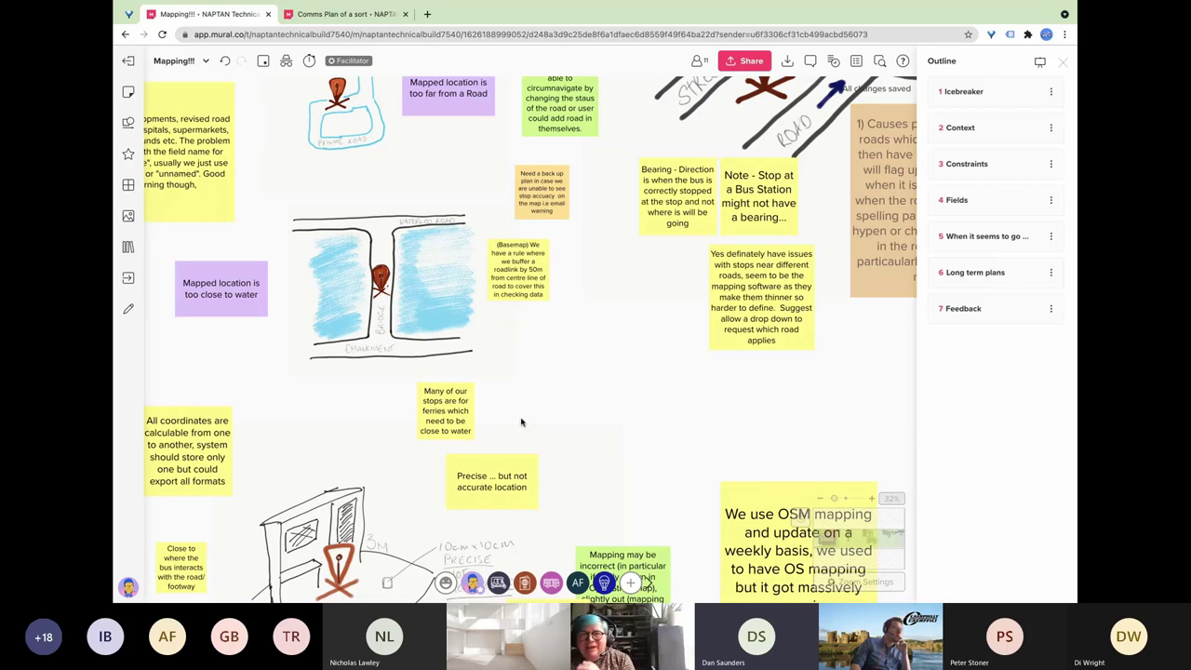
Move the "Many of our stops are for ferries" note up against the lower edge of the water bridge sketch.
left_click(468, 422)
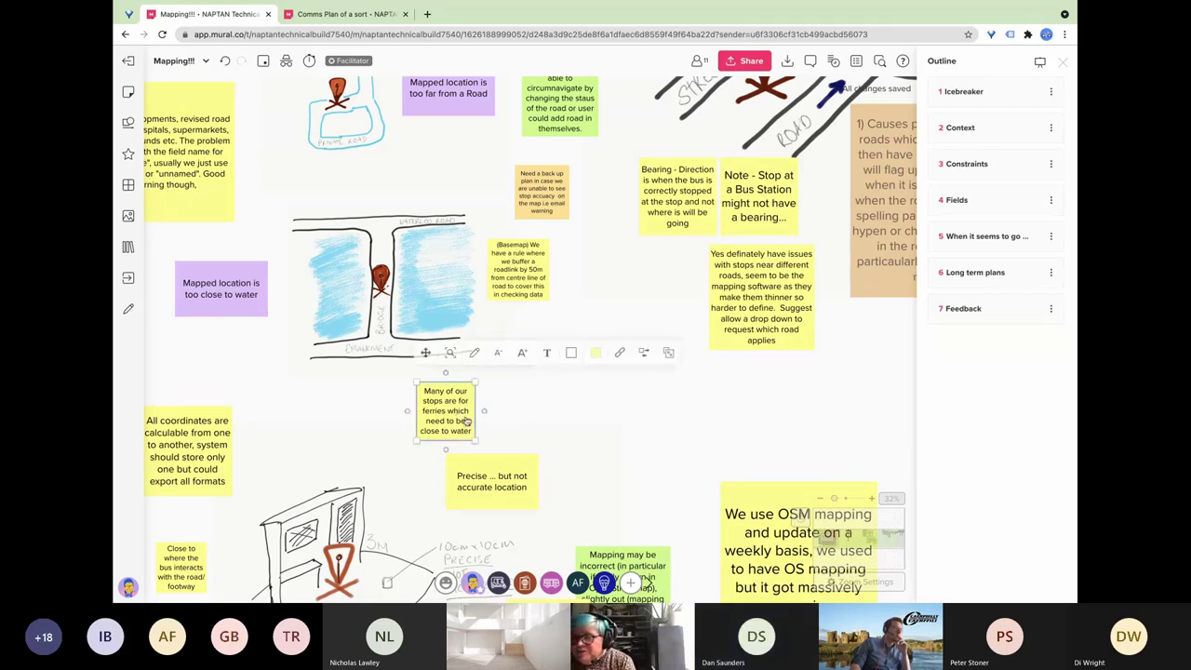
left_click_drag(468, 421, 468, 395)
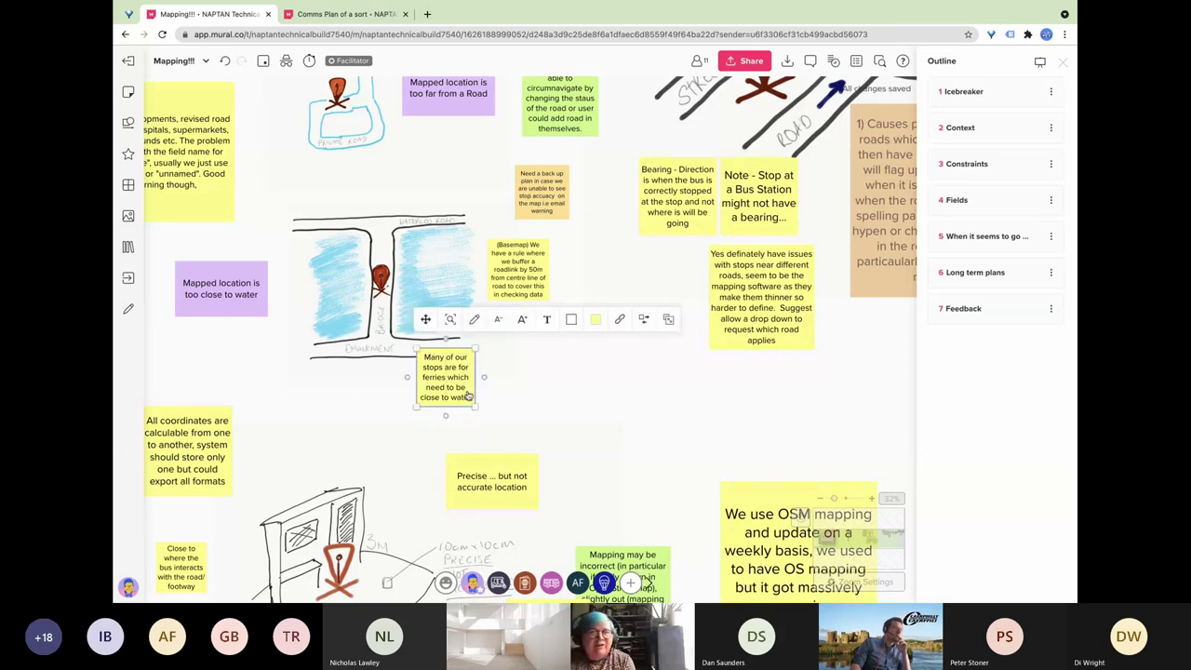
left_click(519, 398)
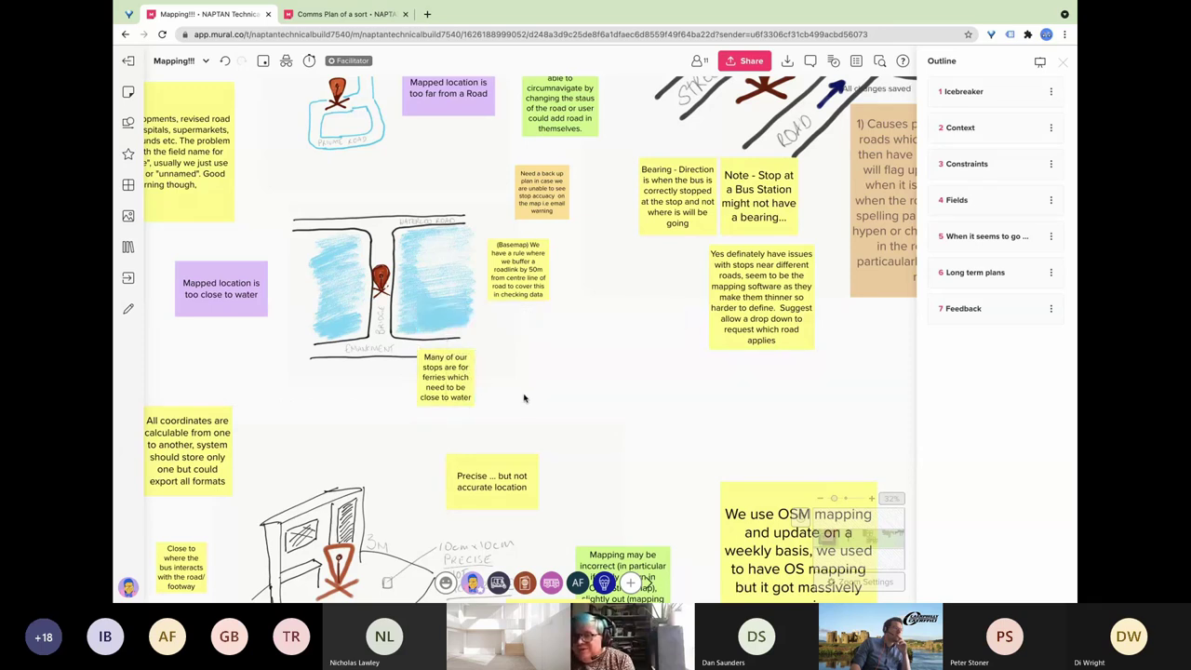
Unlock the "Precise ... but not accurate location" note above the shelter sketch and recolour it purple like the other problem headings.
scroll(521, 398, "down", 2)
scroll(521, 397, "left", 2)
scroll(524, 398, "down", 3)
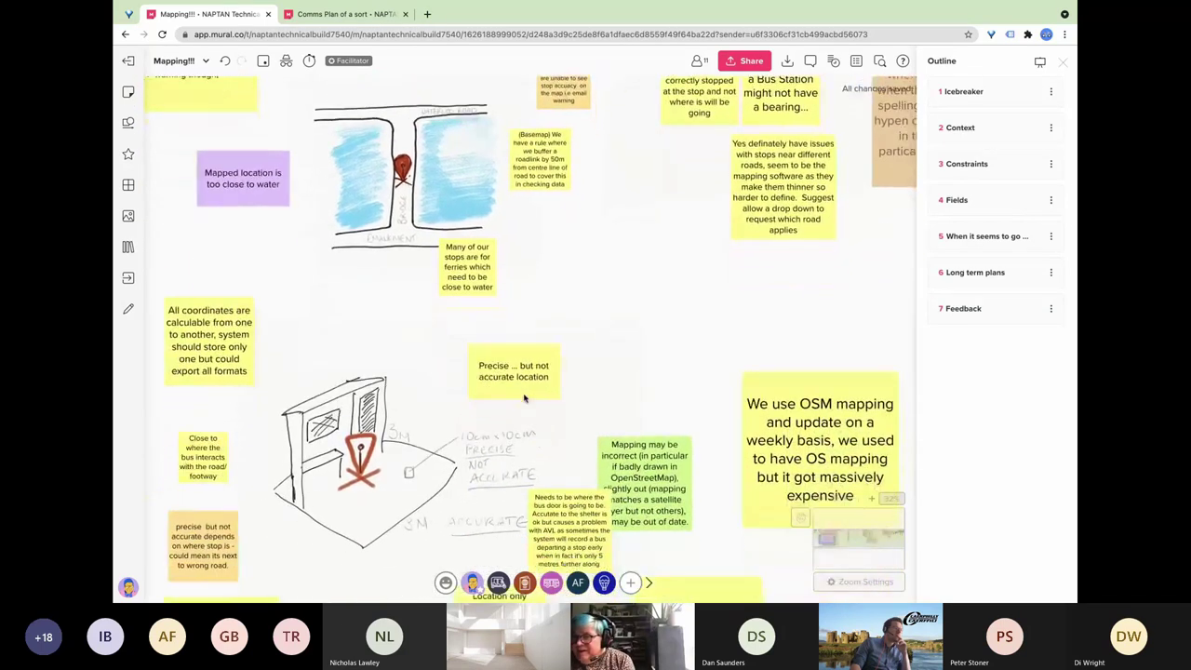
scroll(524, 398, "down", 1)
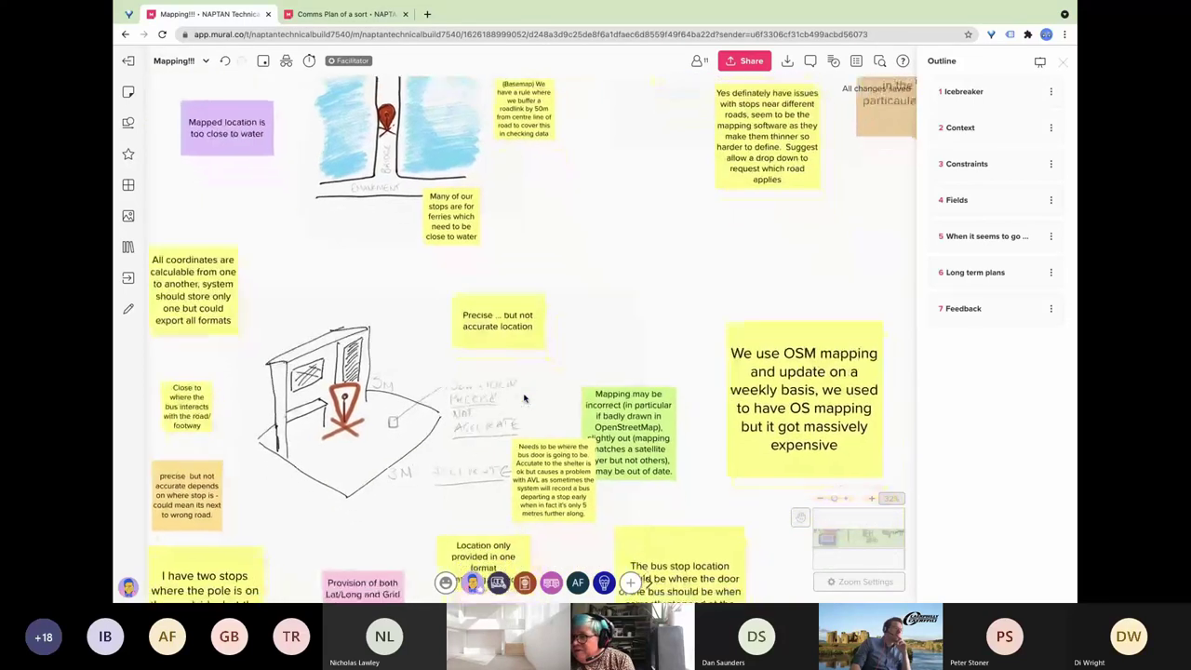
scroll(524, 399, "down", 2)
scroll(524, 398, "left", 1)
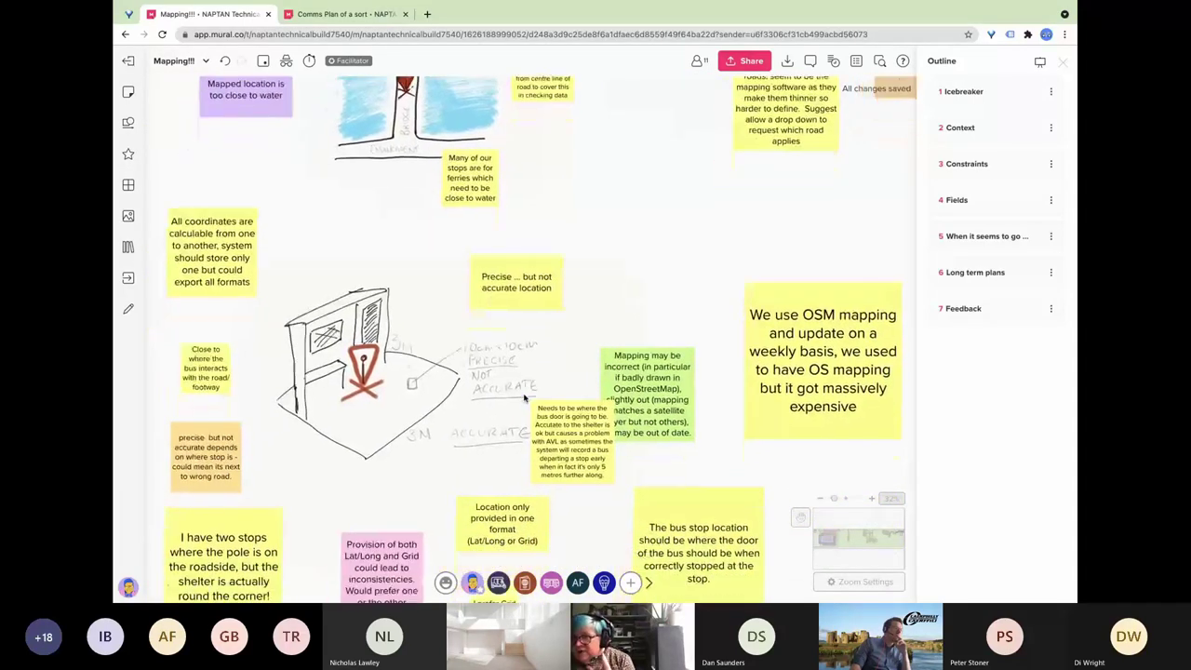
right_click(547, 295)
left_click(573, 375)
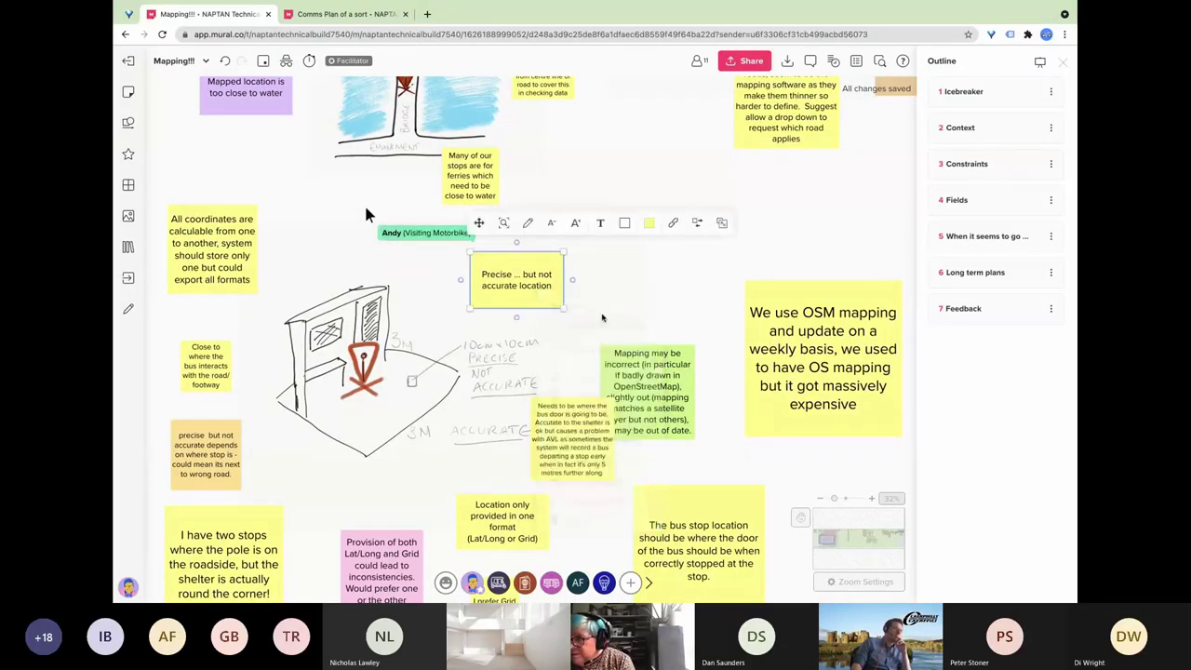
left_click(651, 224)
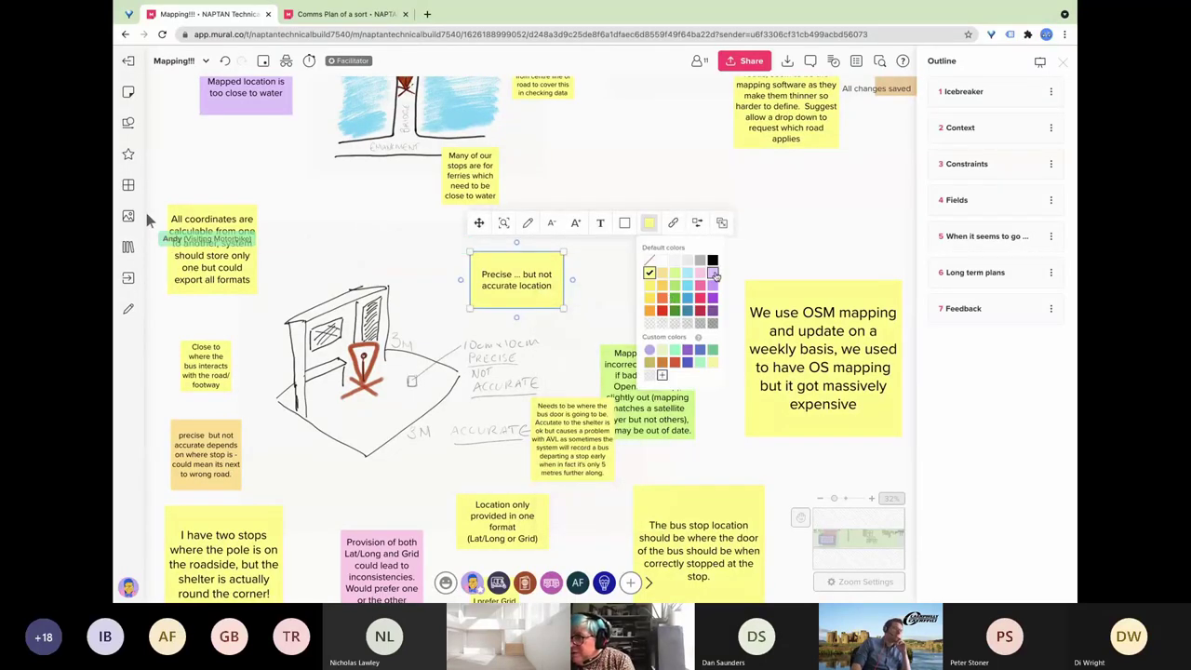
left_click(650, 350)
left_click(607, 292)
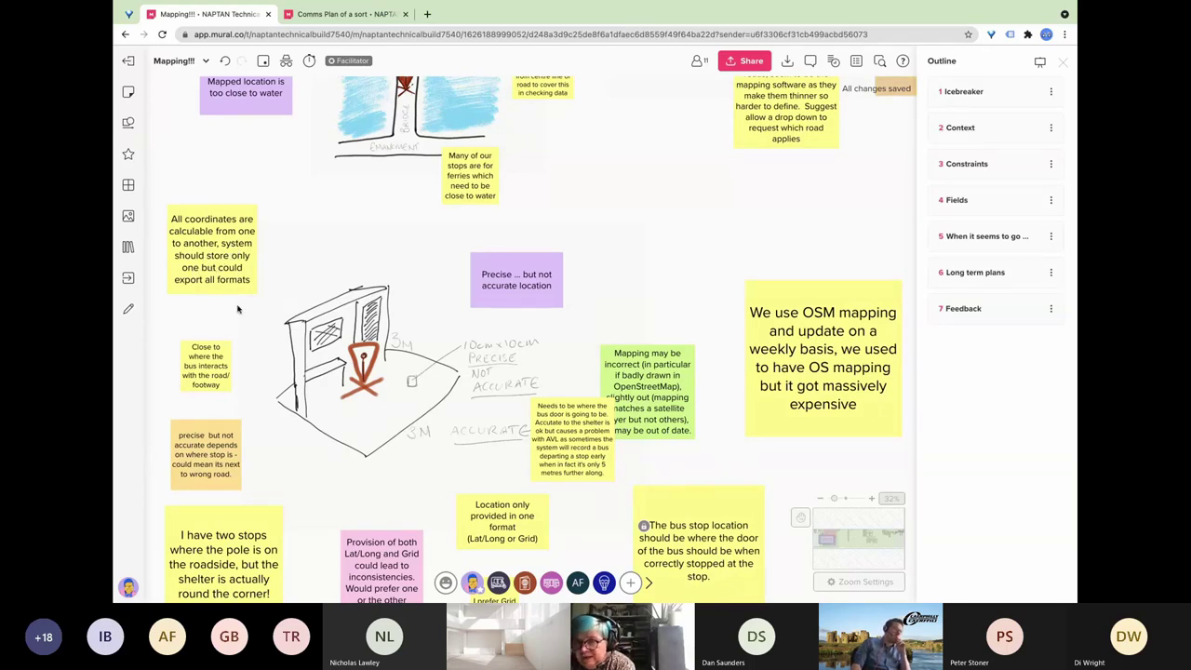
Unlock the "Location only provided in one format (Lat/Long or Grid)" note and recolour it purple.
scroll(237, 309, "down", 3)
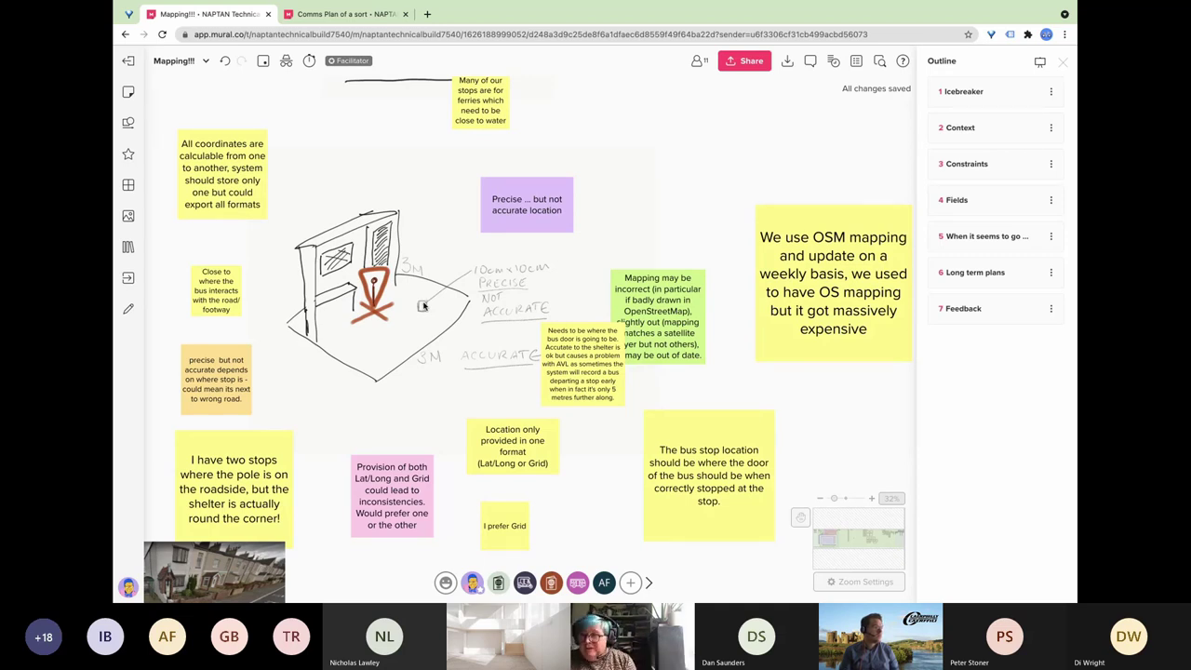
scroll(253, 406, "down", 3)
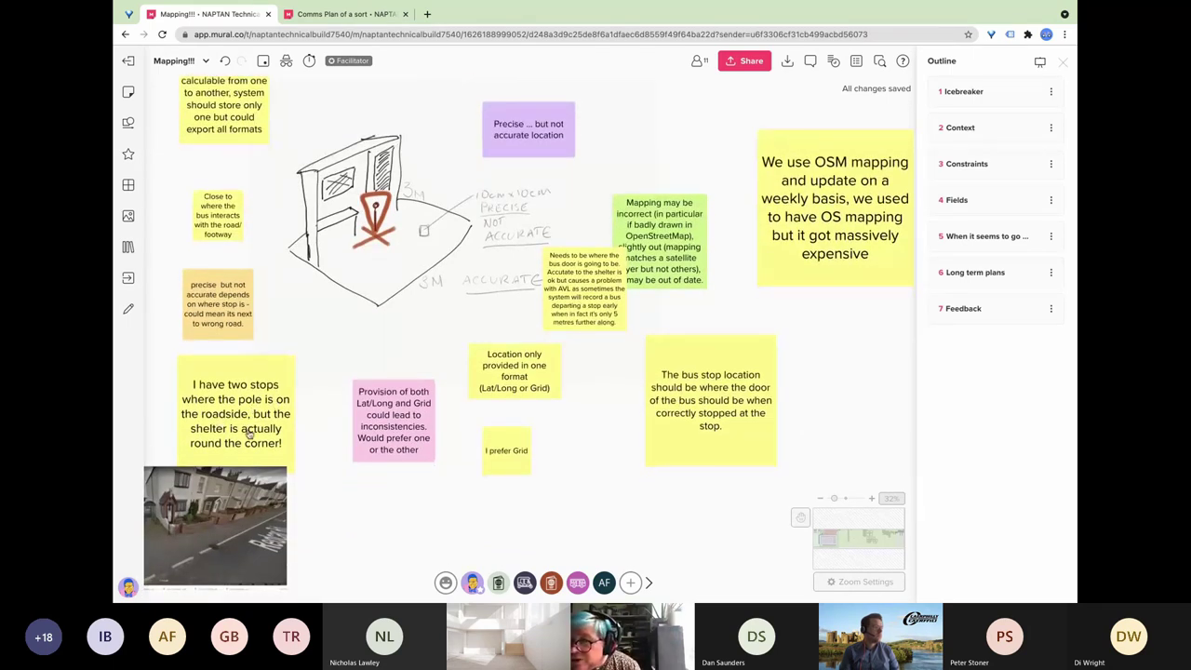
scroll(317, 455, "down", 2)
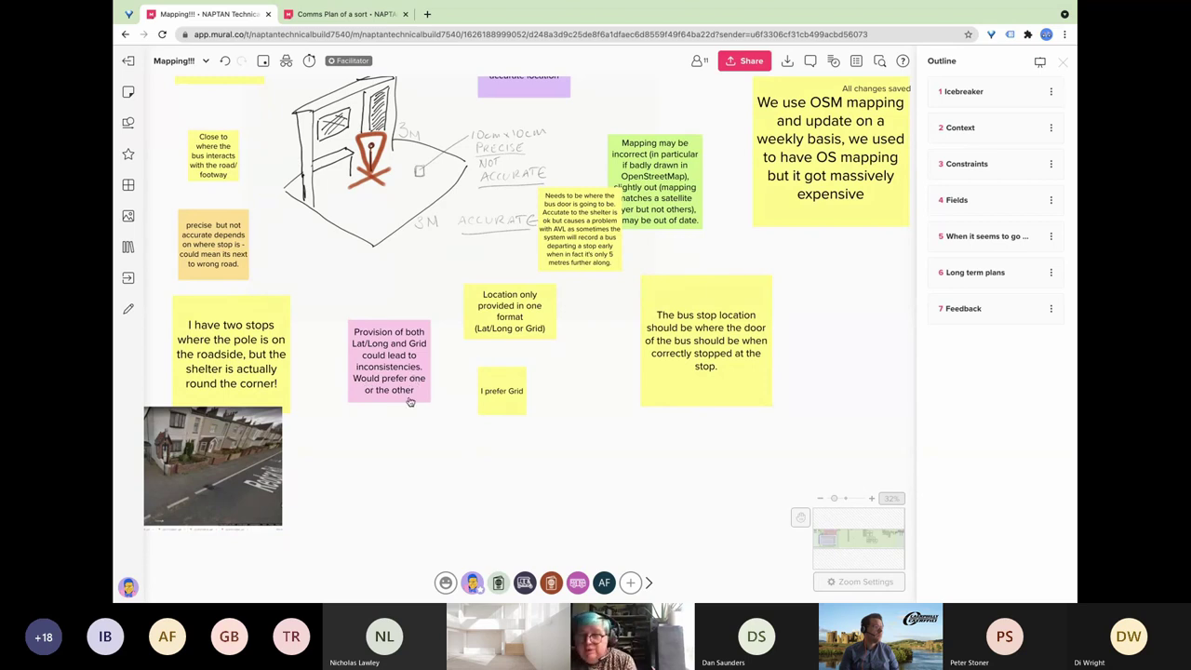
scroll(494, 419, "right", 2)
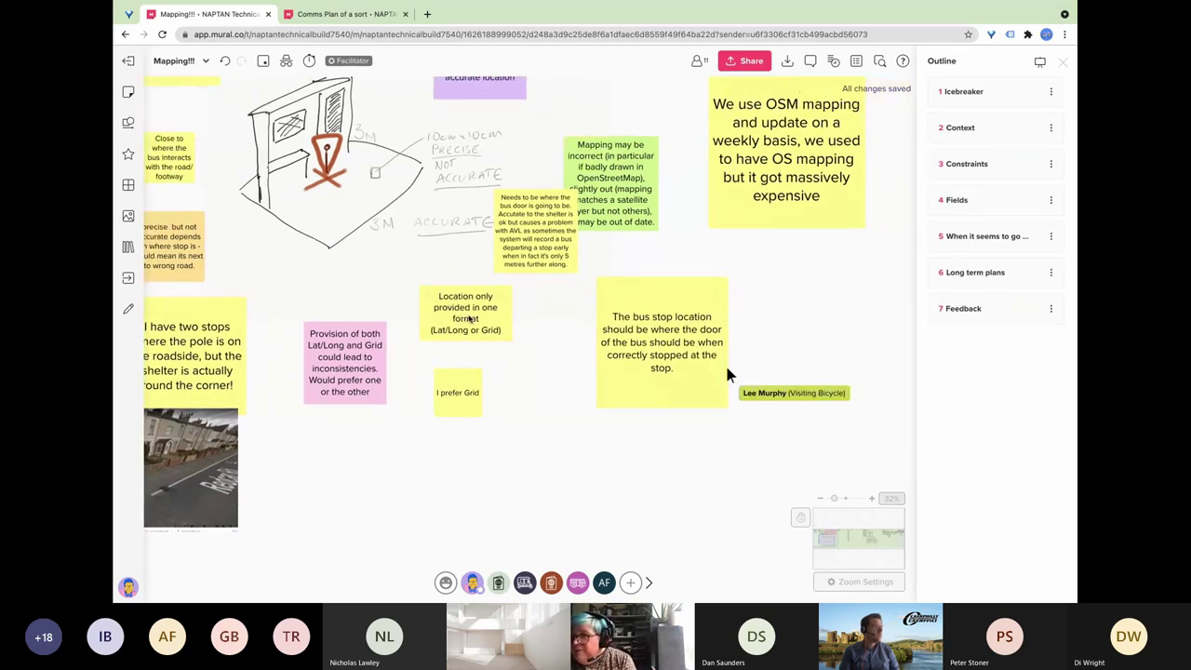
scroll(530, 343, "right", 3)
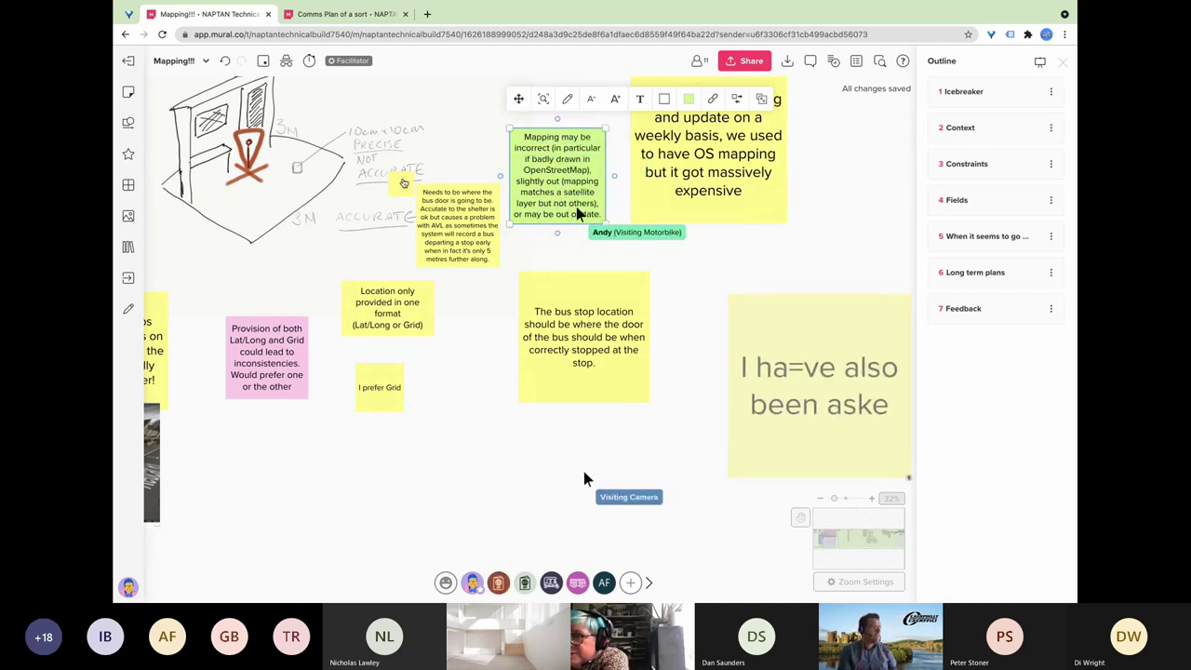
right_click(431, 339)
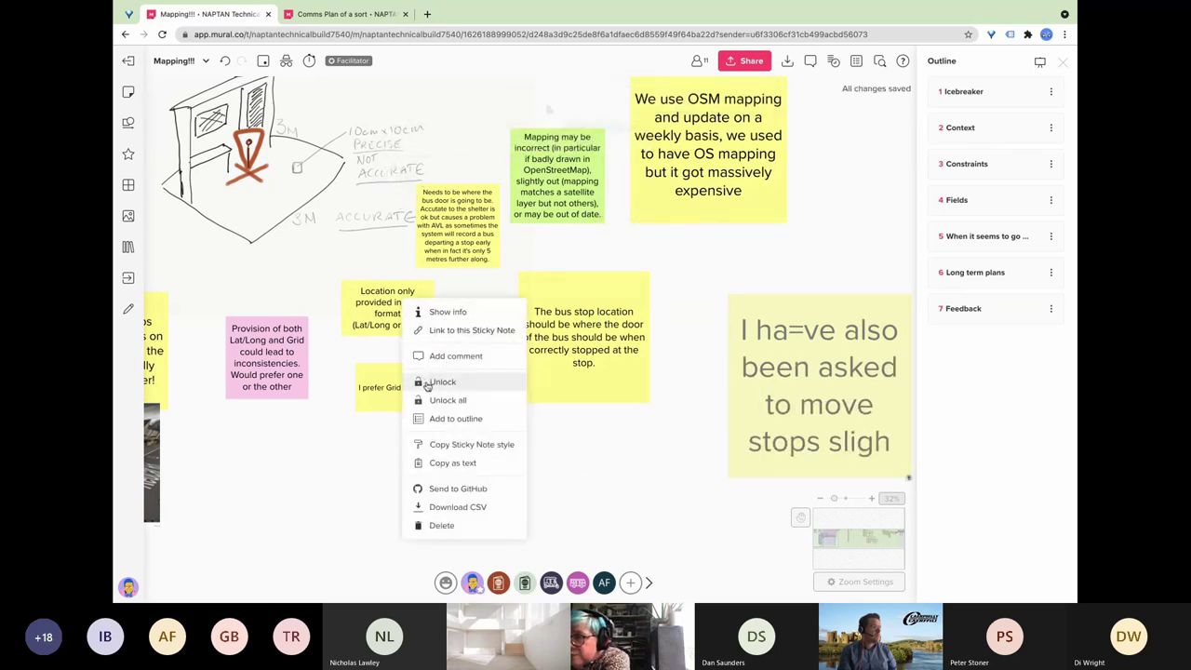
left_click(442, 382)
left_click(519, 250)
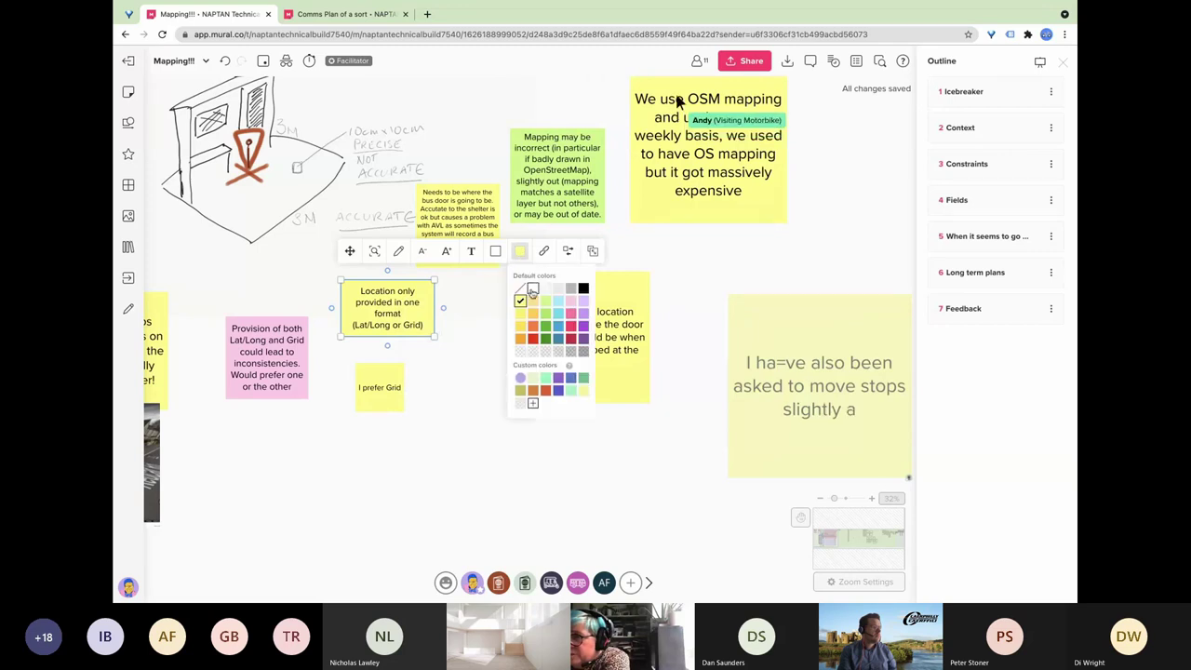
left_click(520, 377)
left_click(481, 317)
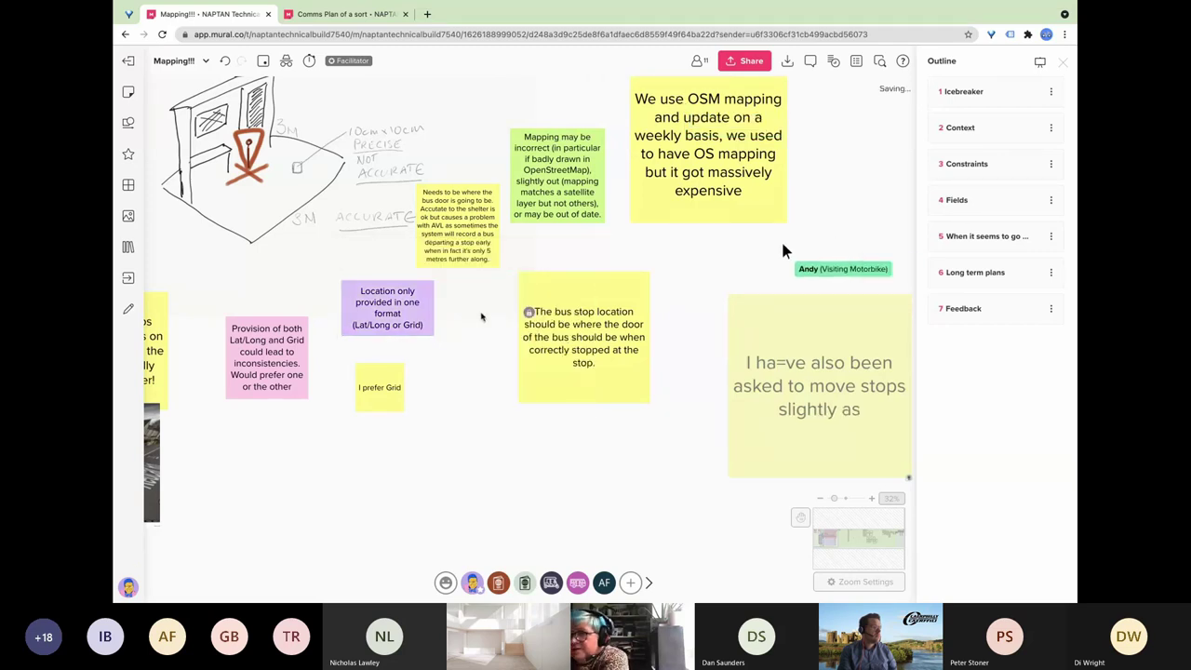
Duplicate the "The bus stop location should be where the door..." note into the empty space beside the "We use OSM mapping" note.
left_click(820, 499)
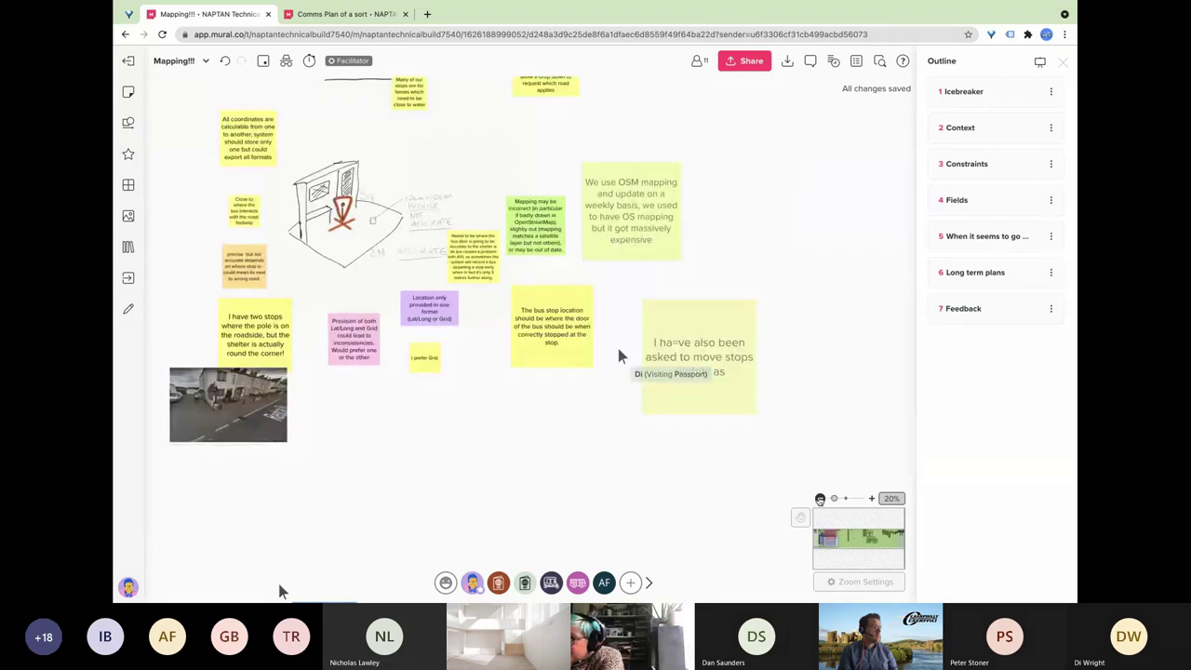
left_click(819, 499)
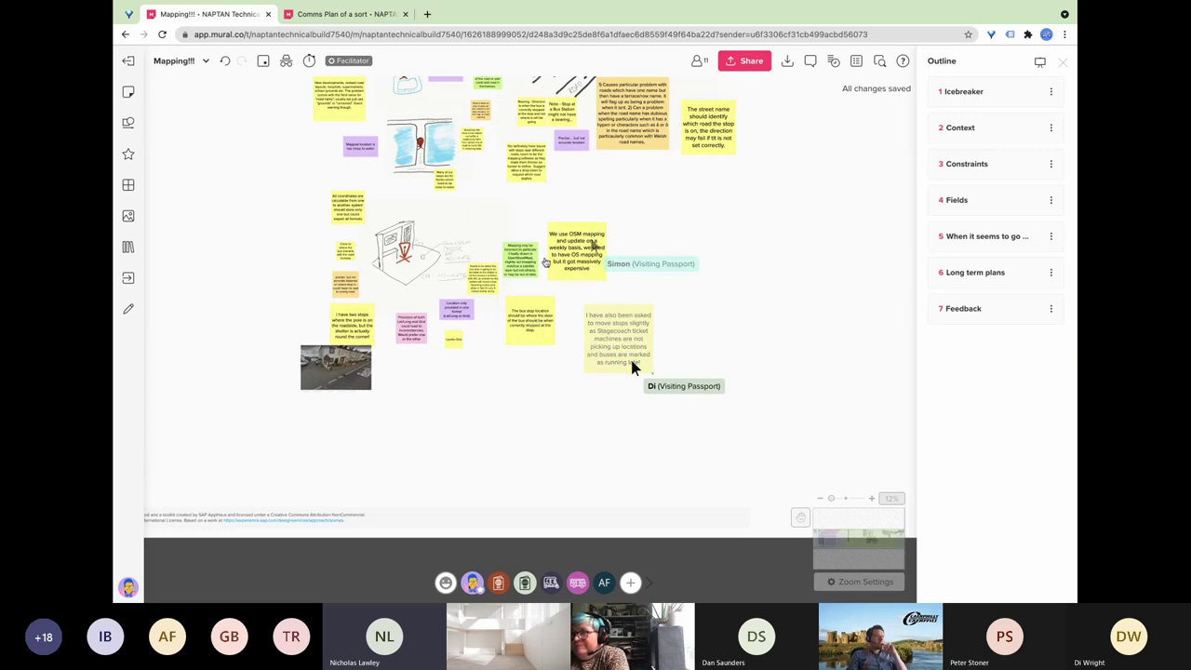
left_click(530, 315)
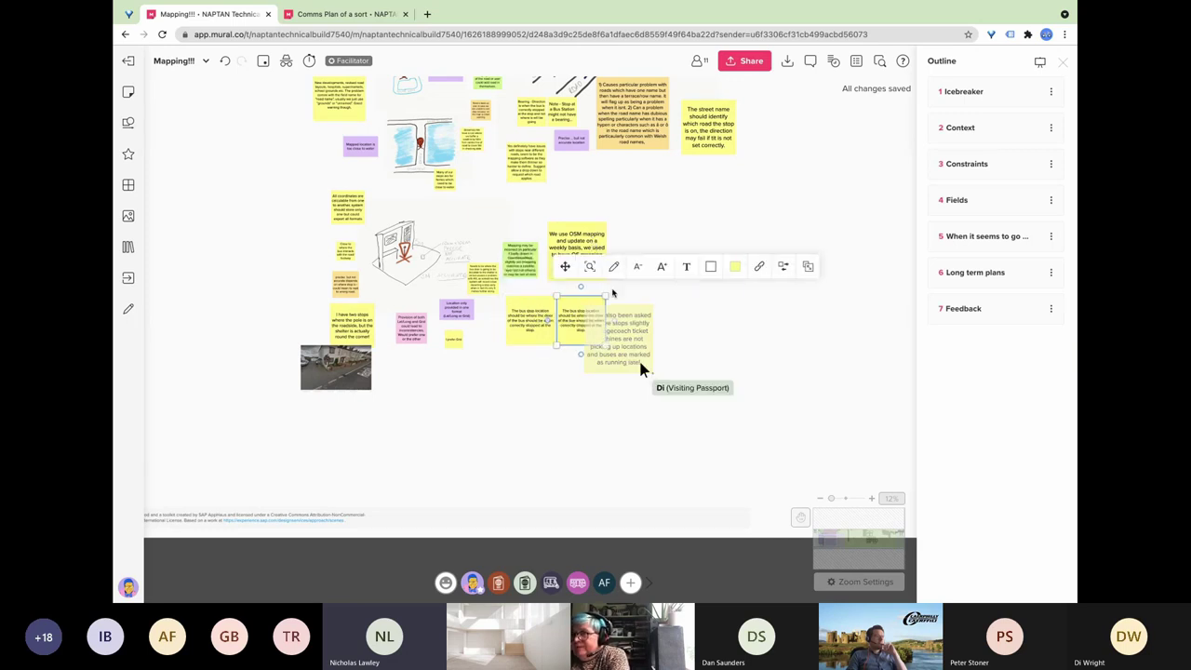
left_click_drag(530, 316, 662, 228)
Replace the duplicated note's text with "Should be Flag or front of bus (where door will be)".
double_click(662, 228)
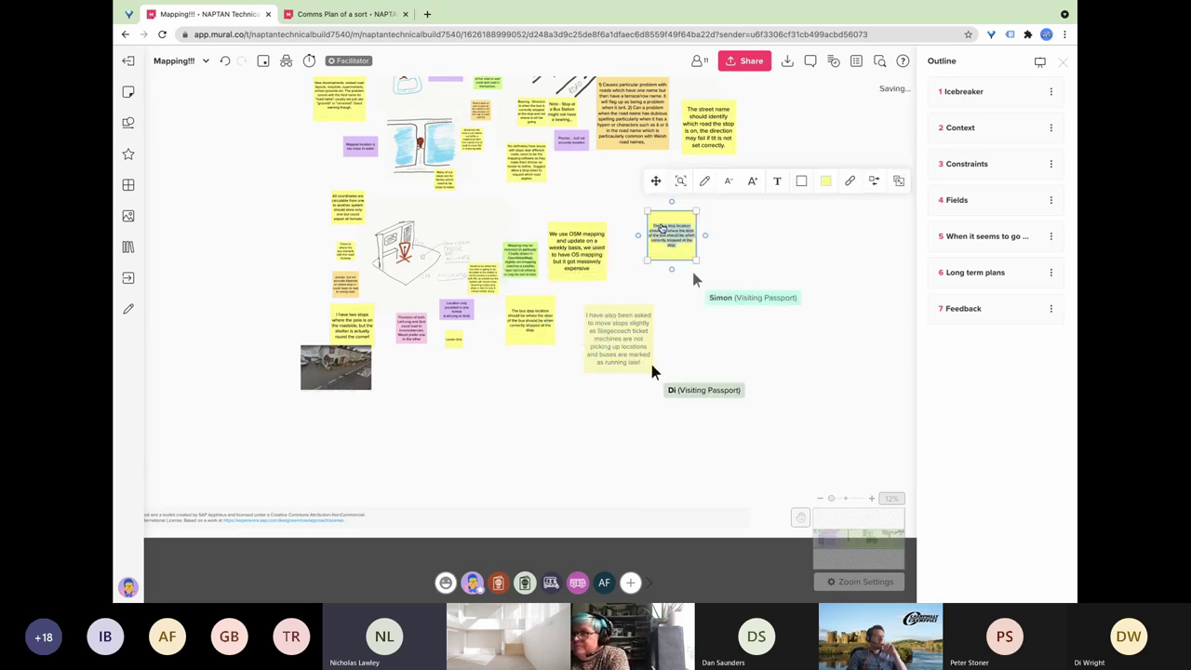
type("Sh")
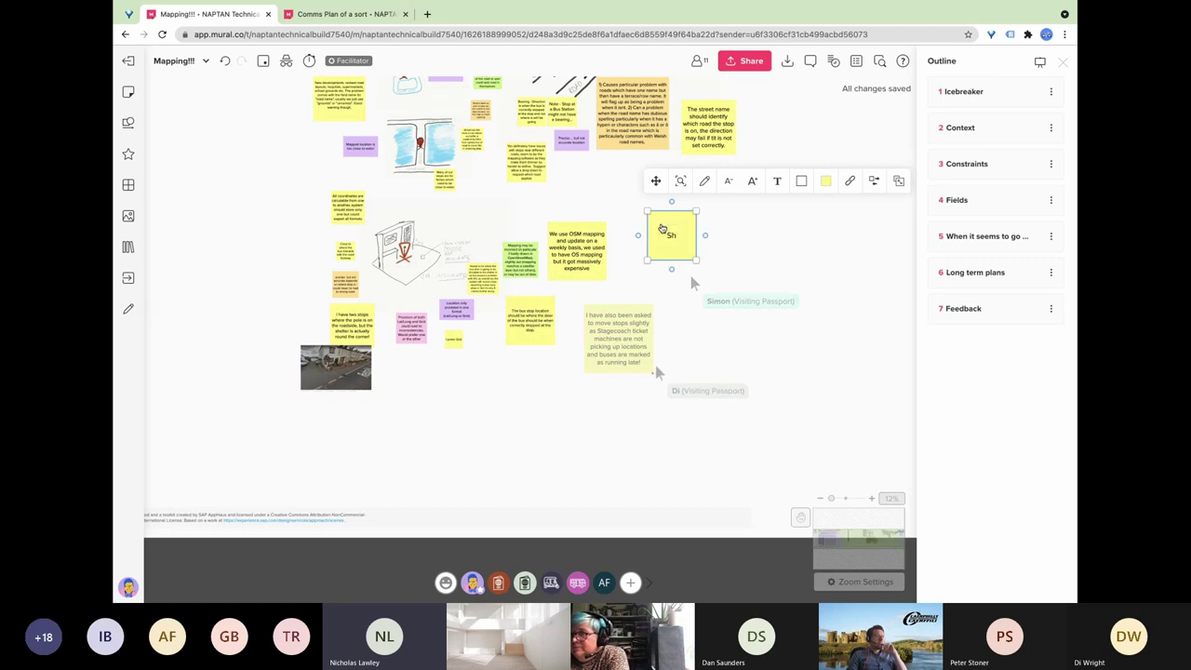
type("ould be Flag or")
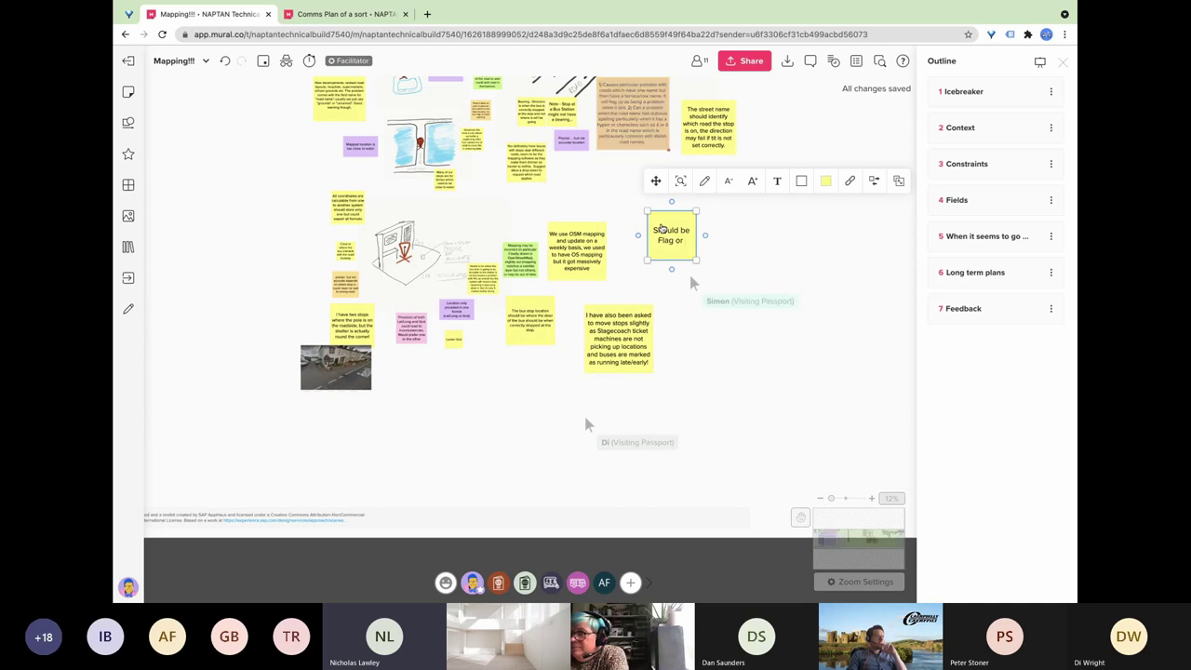
type(" front of b")
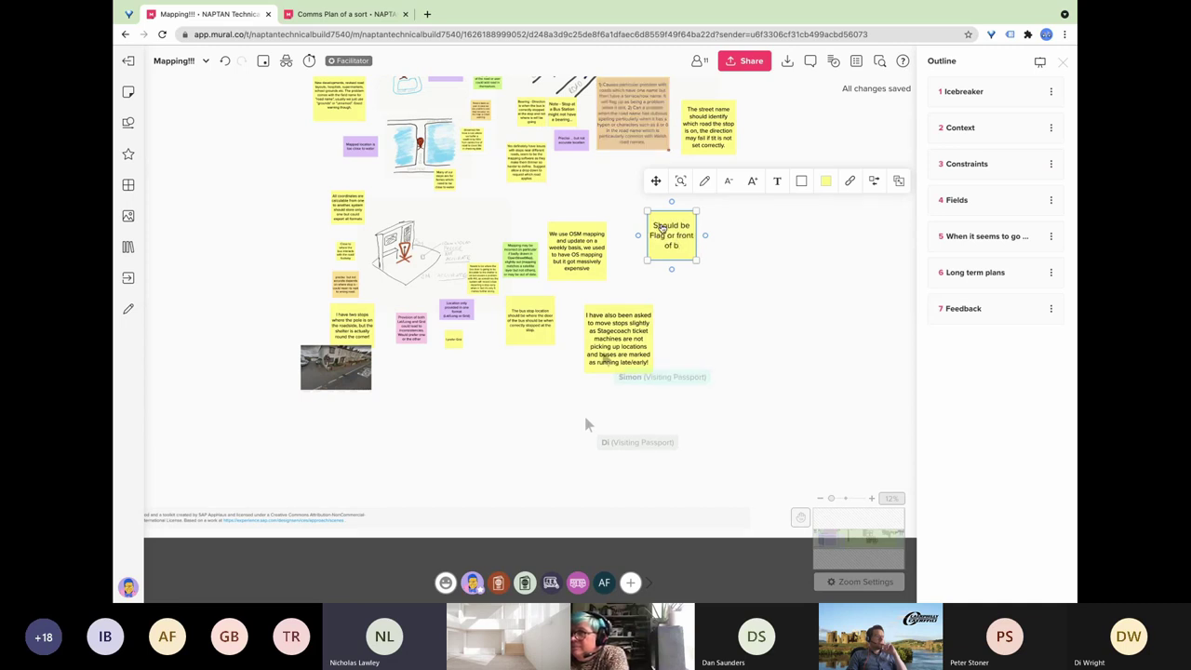
type("u")
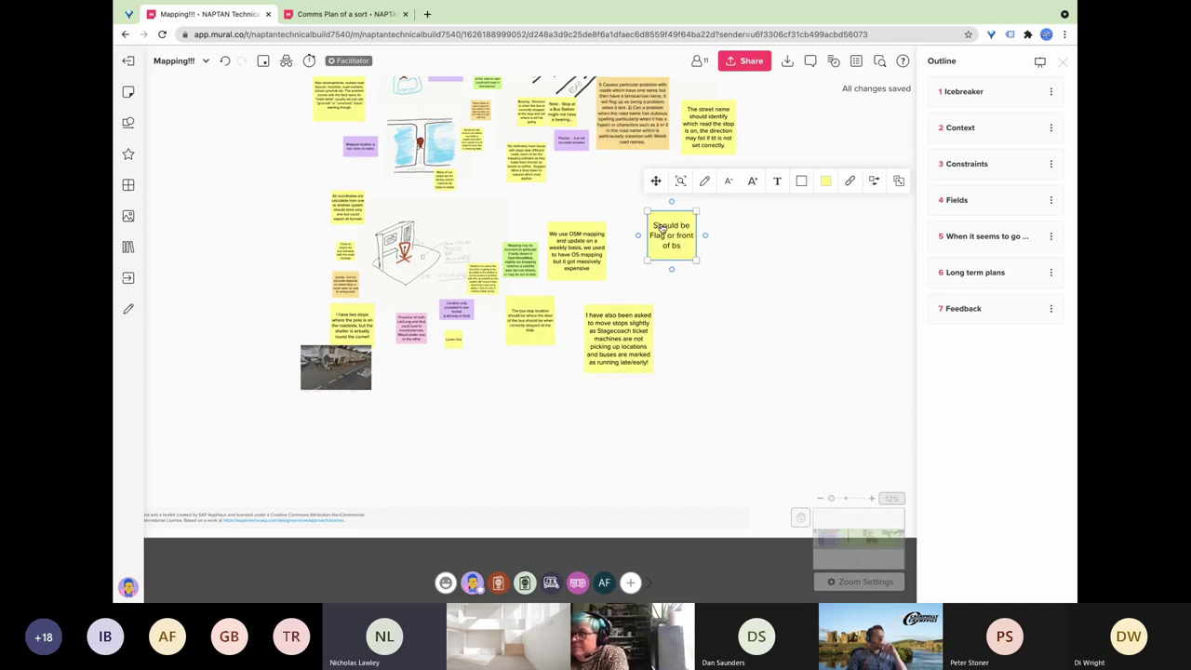
type("s (where do")
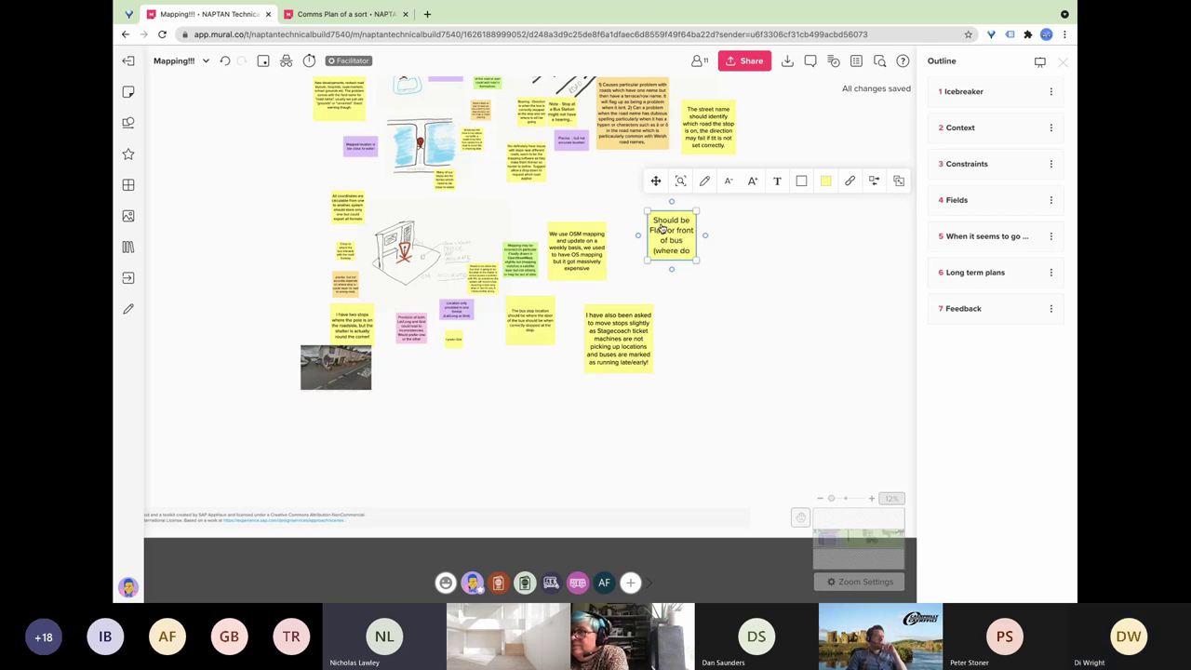
type("or will be)")
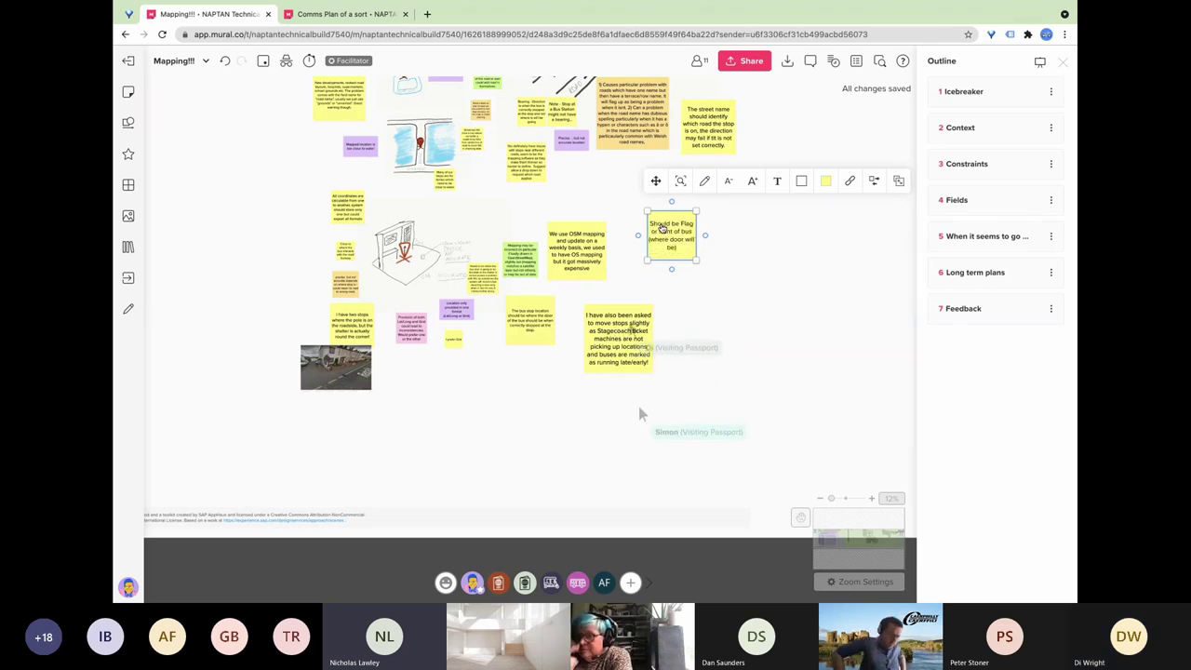
left_click(722, 274)
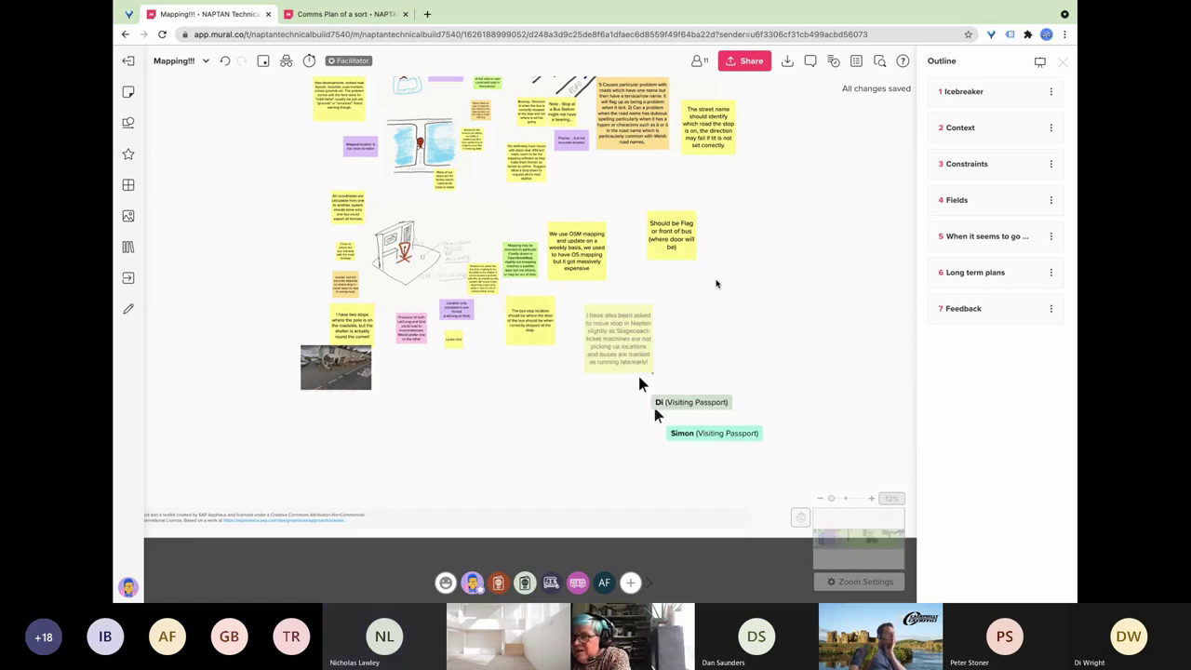
Prefix the "Should be Flag or front of bus" note with "Location:".
left_click(692, 258)
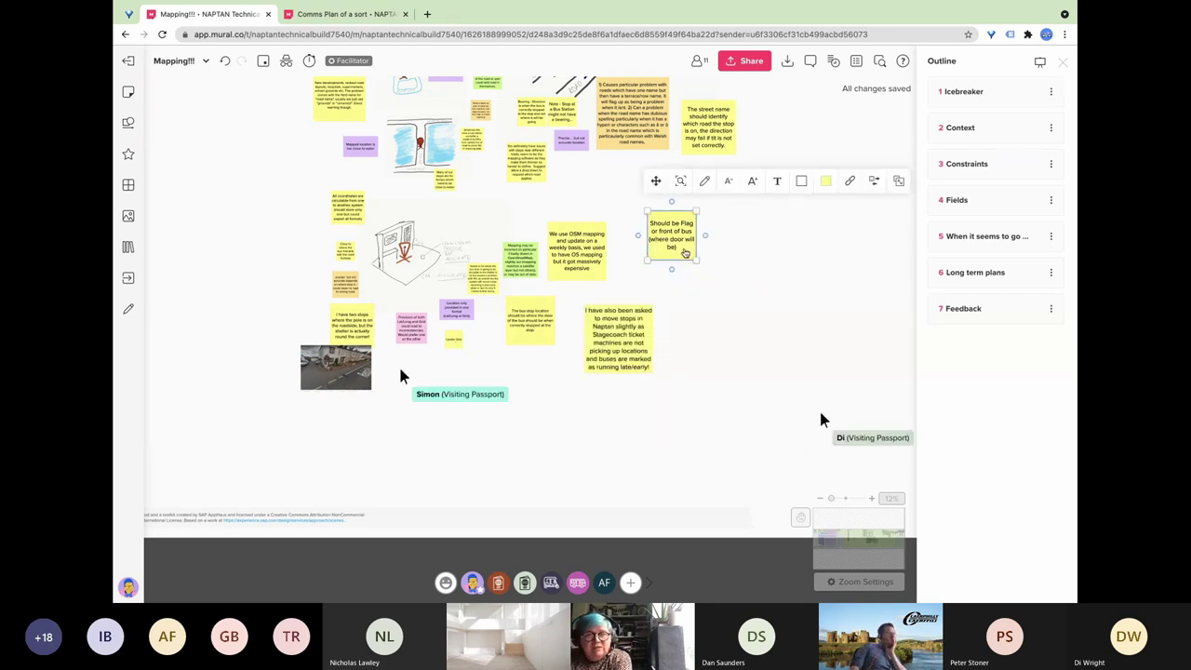
double_click(652, 226)
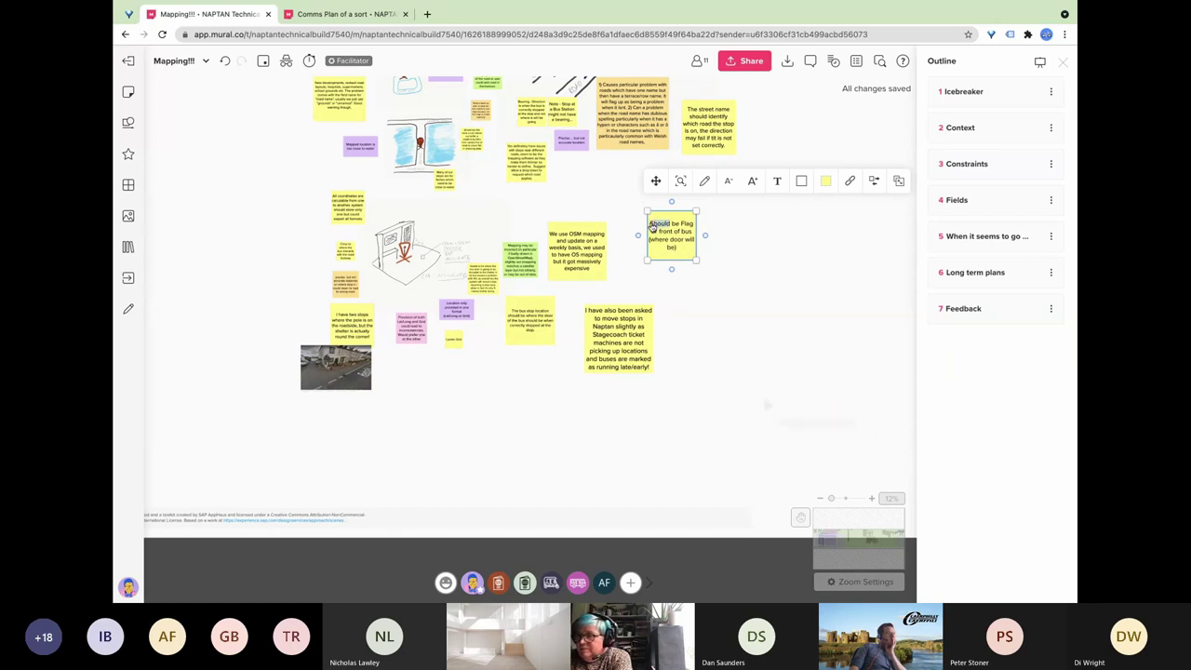
left_click(653, 226)
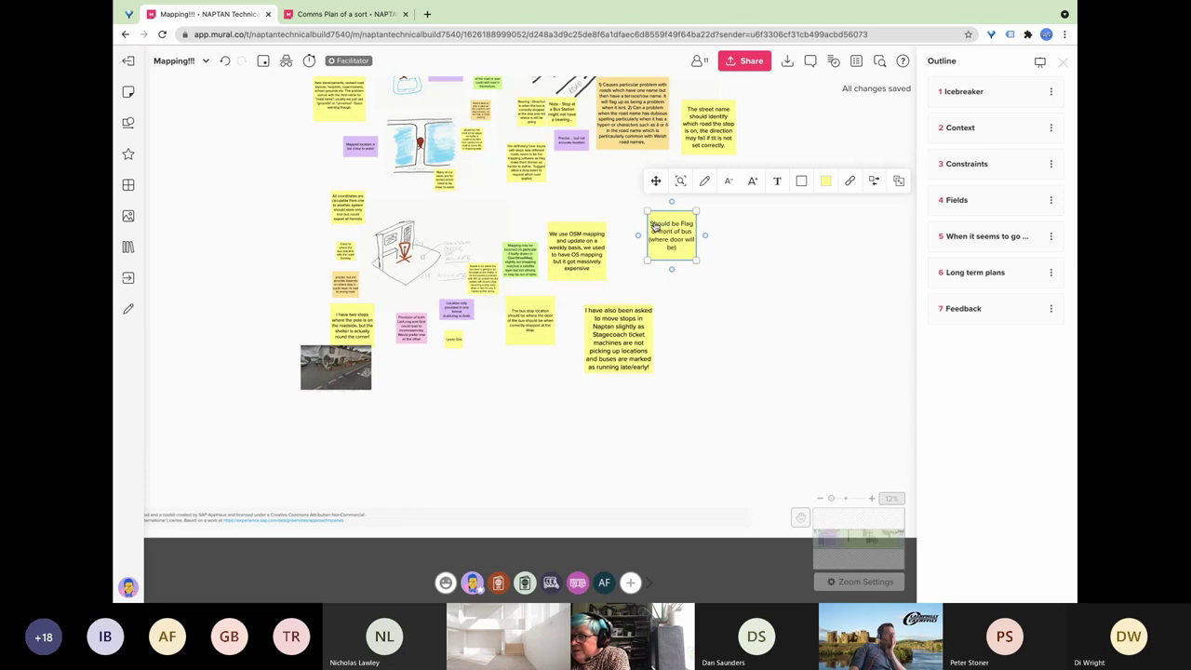
type("Location")
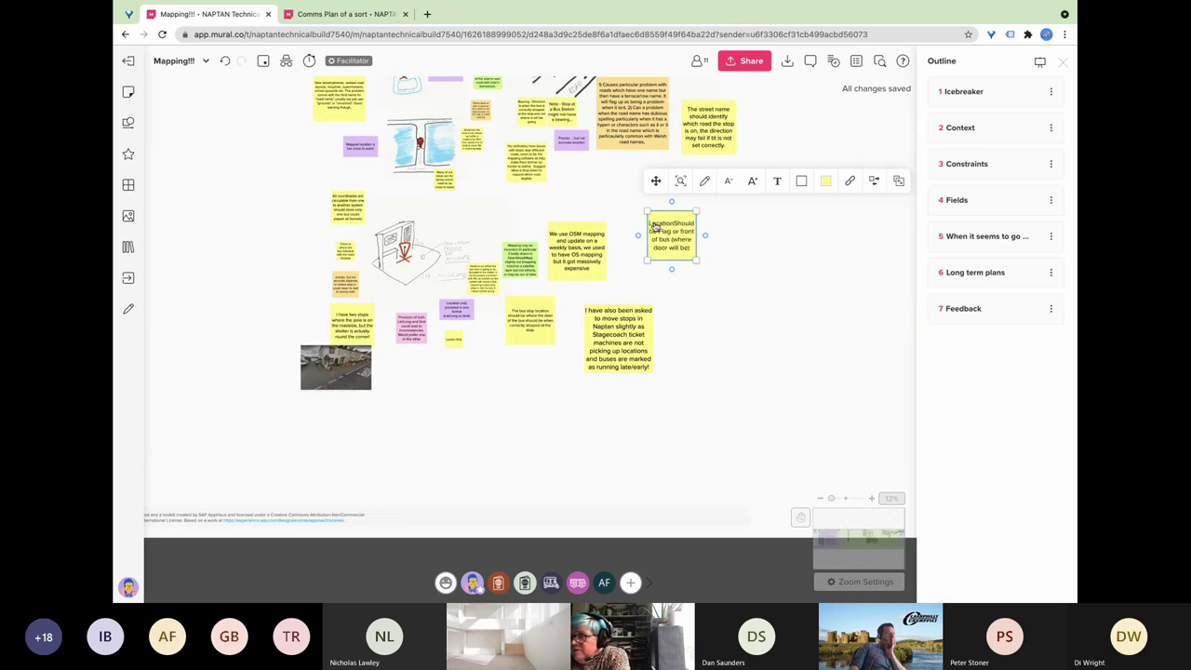
type(":")
left_click(734, 260)
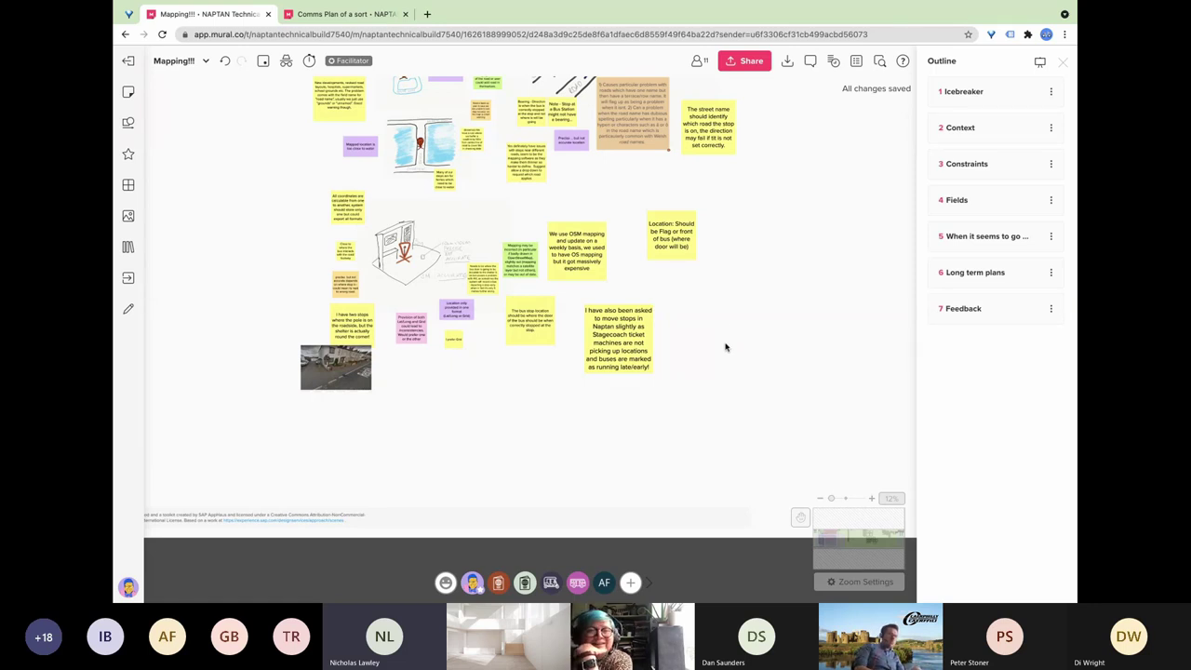
Append "- Envelope of space around stop where bus should be" to the end of the "Location: Should be Flag or front of bus" note.
scroll(726, 347, "right", 3)
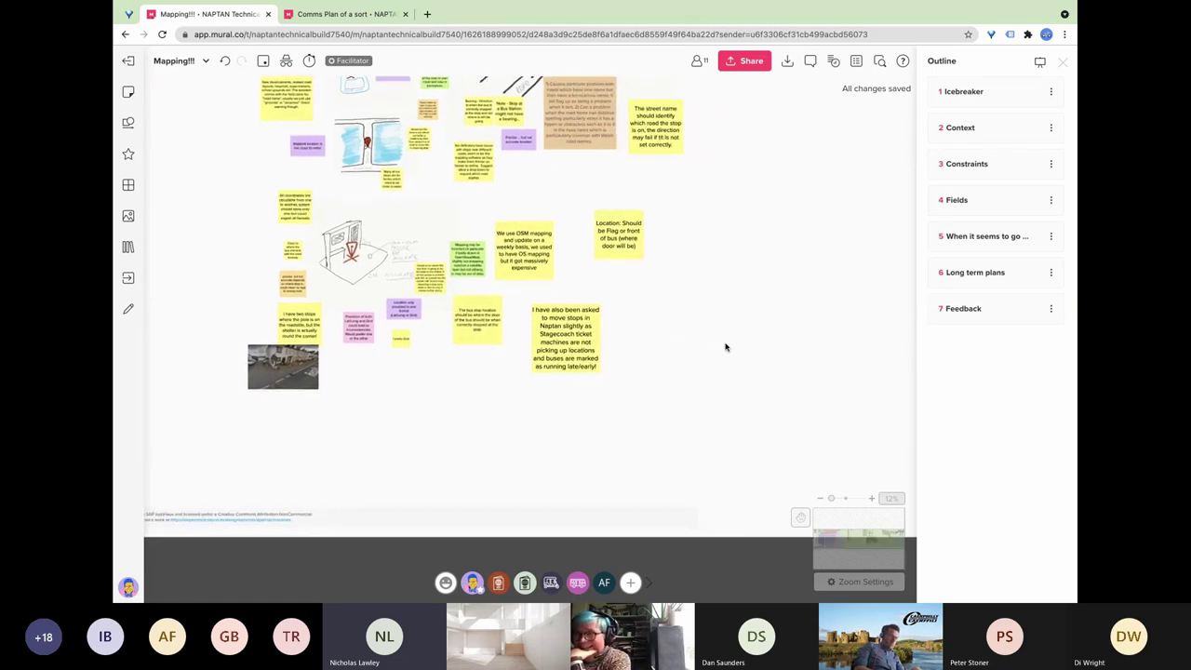
scroll(726, 347, "right", 1)
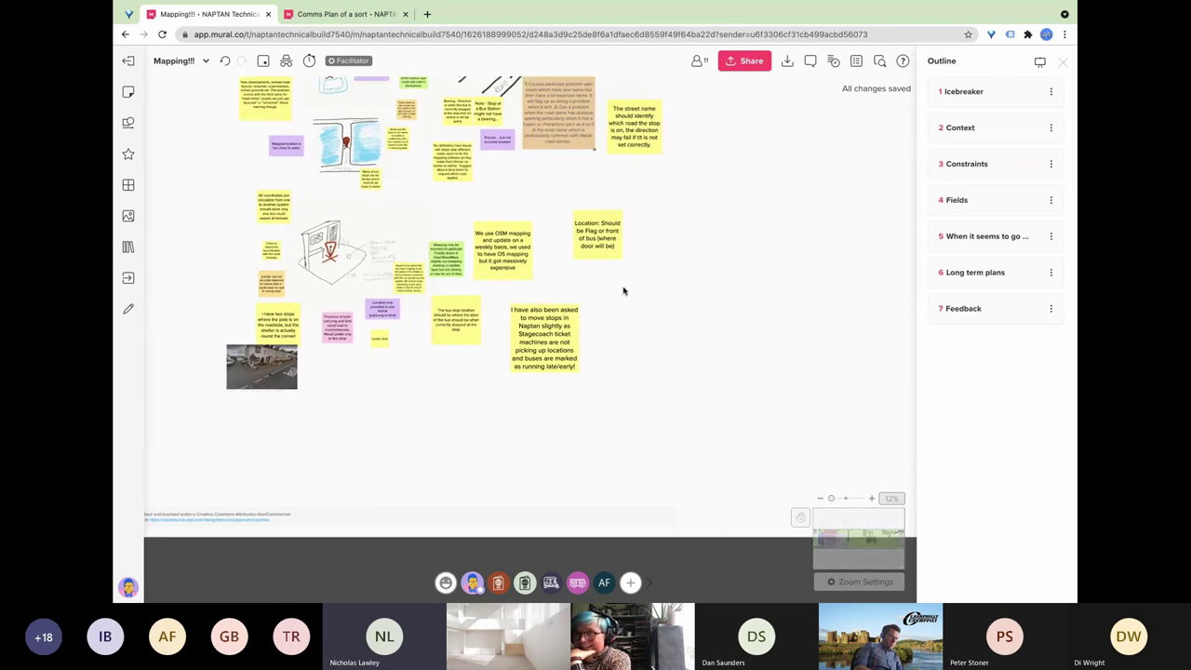
scroll(624, 291, "right", 3)
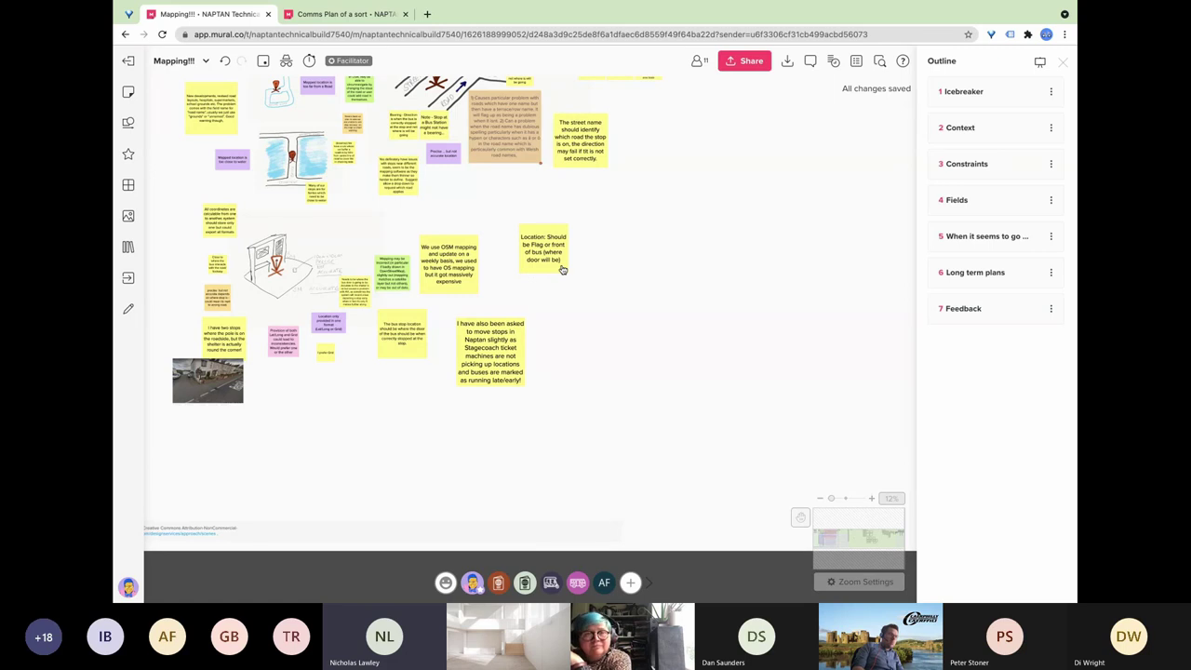
left_click(564, 265)
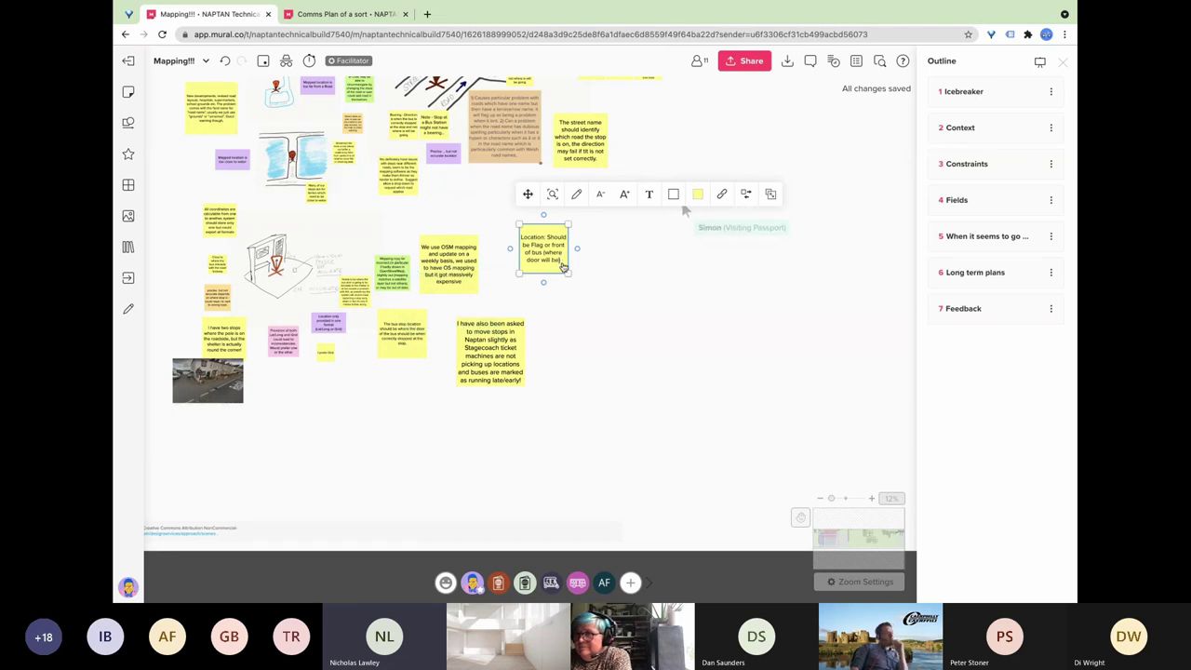
type("- En")
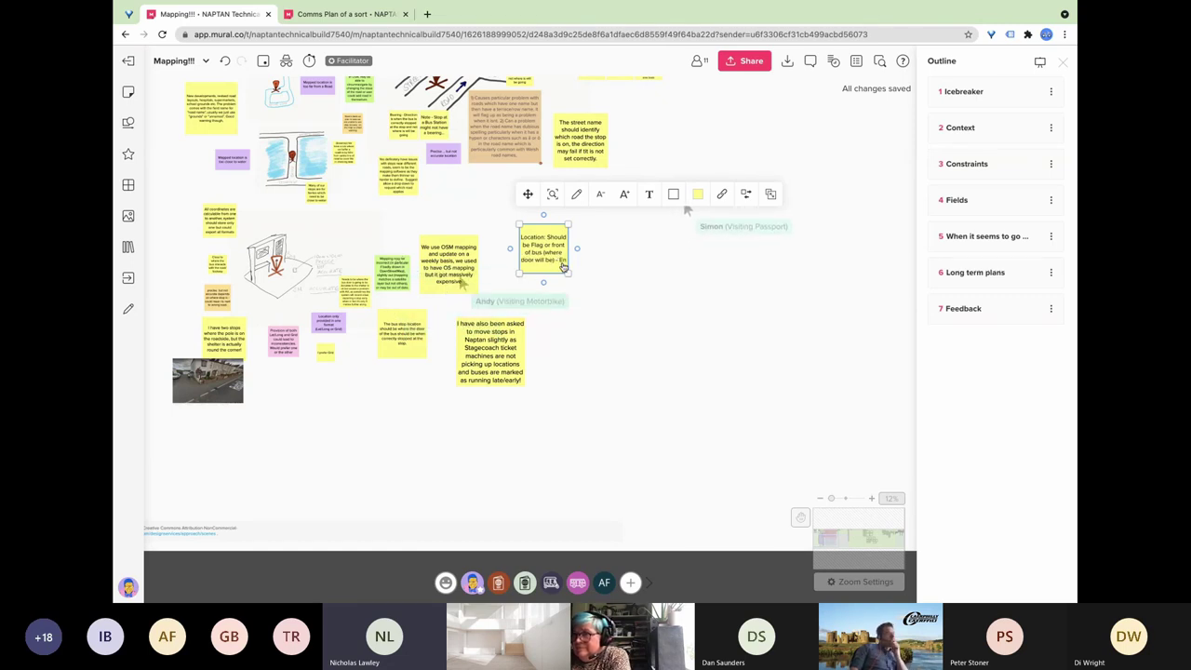
type("velop")
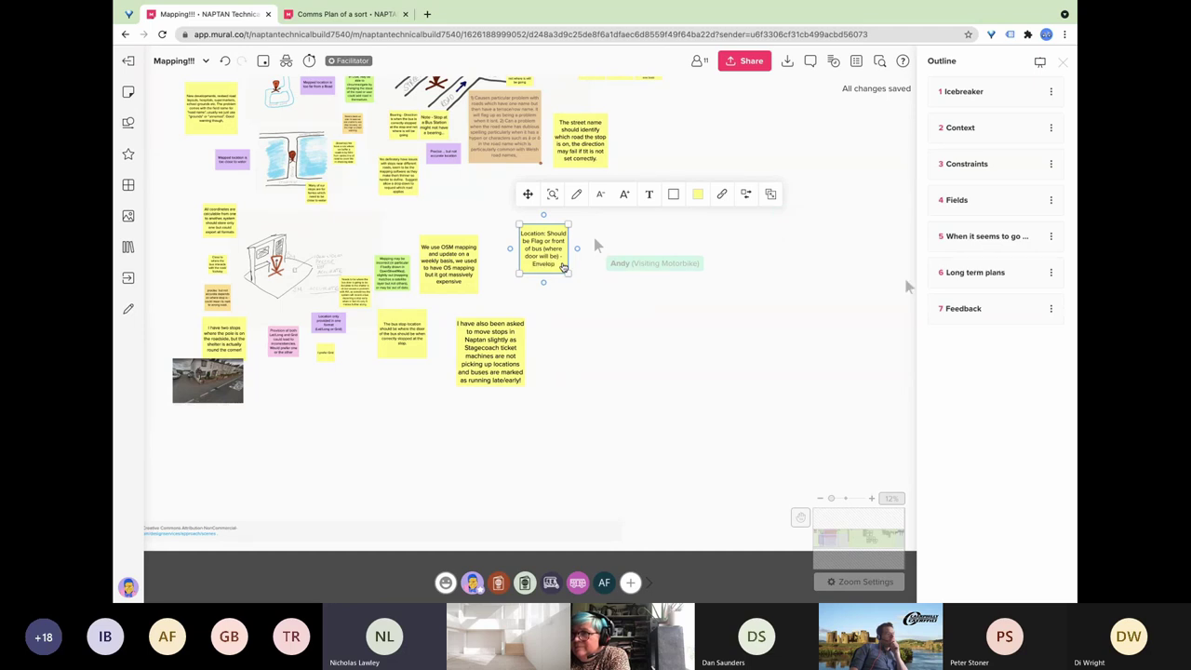
type("e of space a")
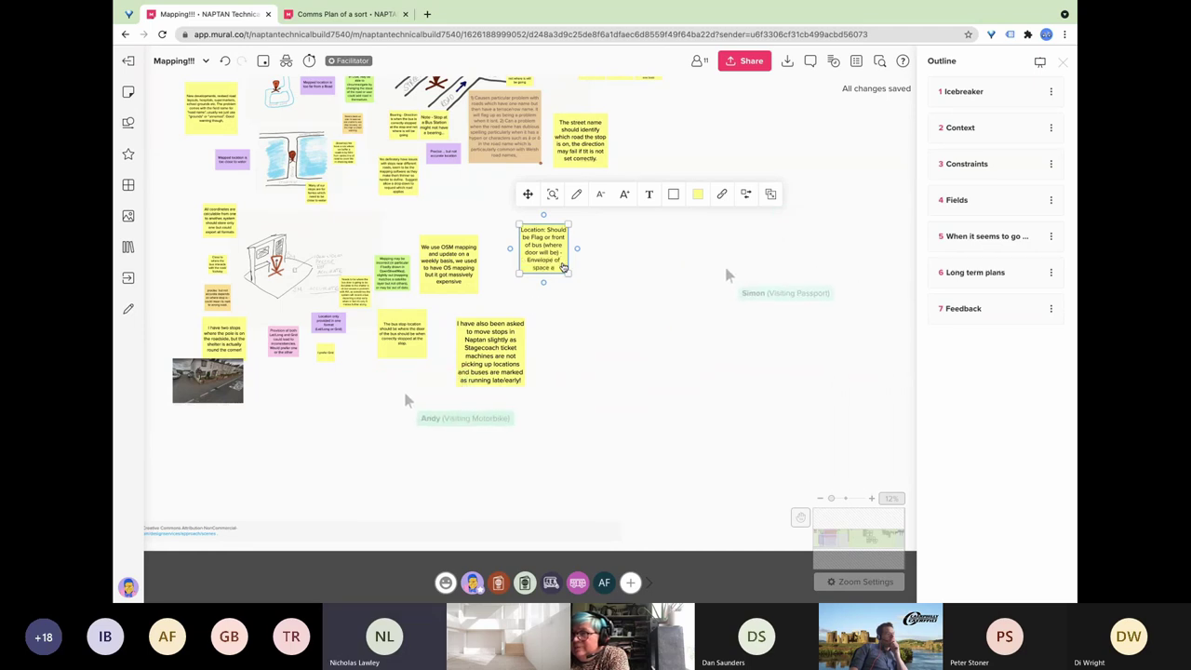
type("round")
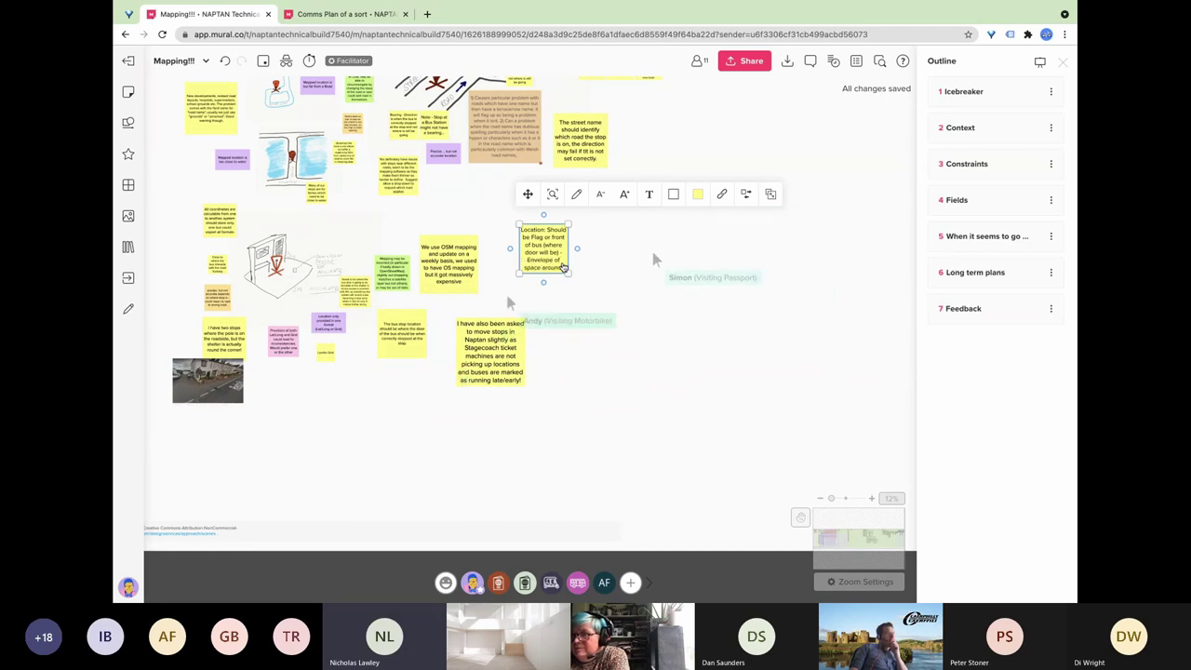
type(" stop")
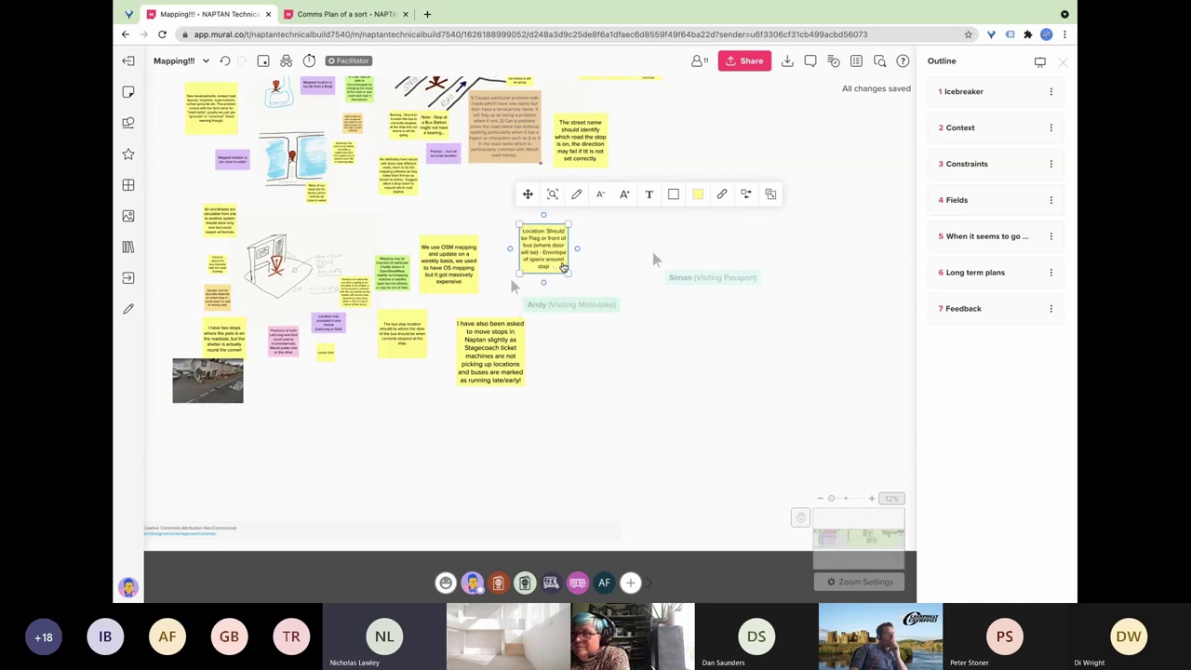
type(" where:")
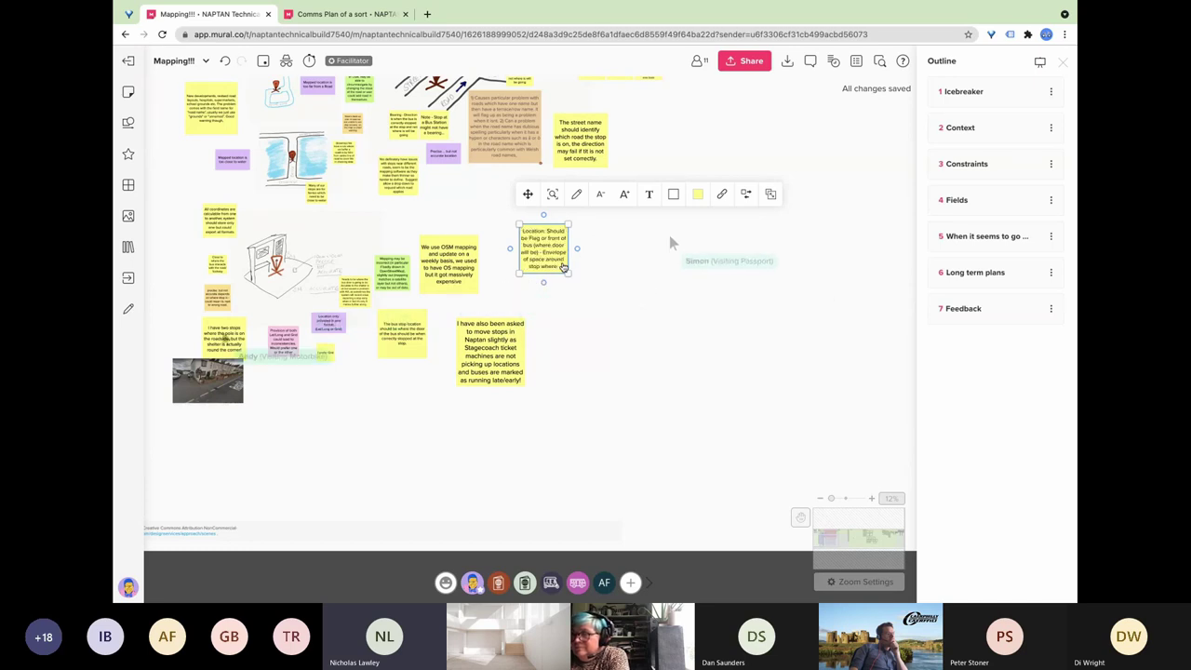
type(" bus should be")
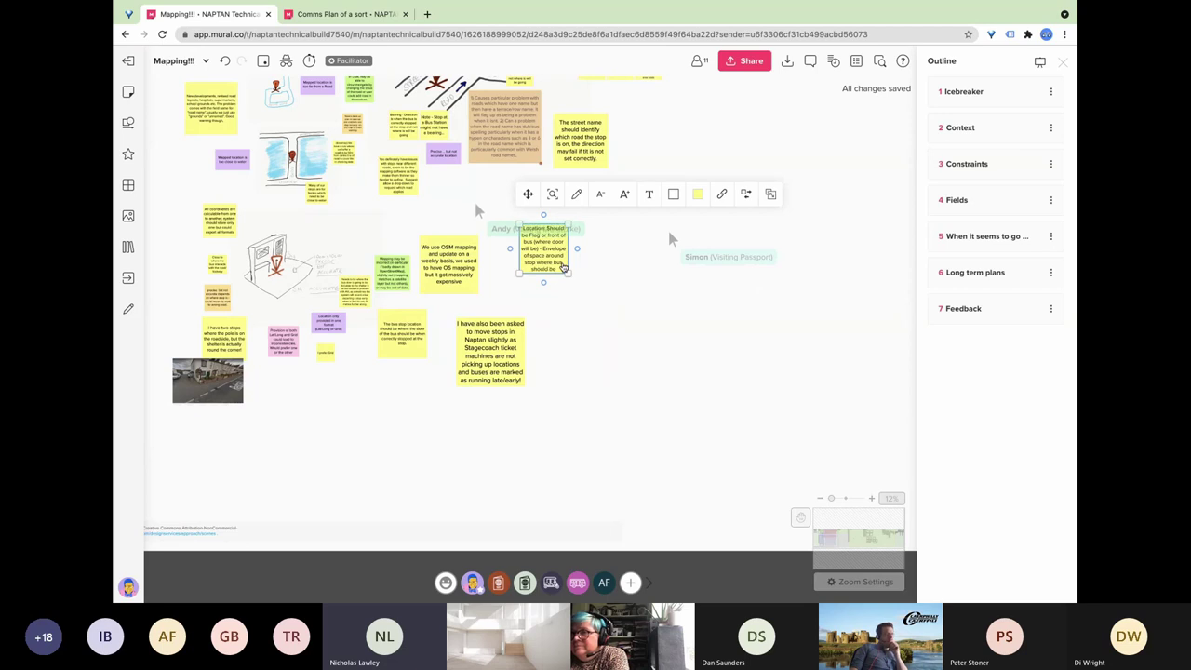
left_click(618, 318)
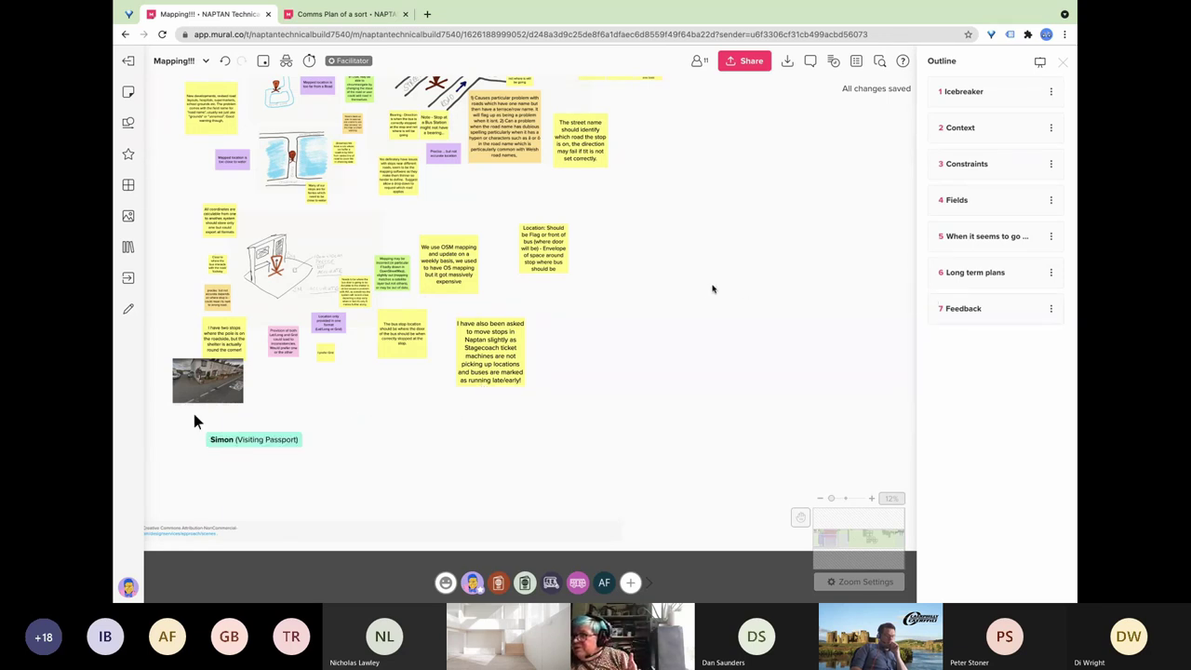
Review the mapping problems area and go to the Constraints section to examine its question and the existing note.
scroll(708, 290, "up", 6)
scroll(707, 290, "down", 5)
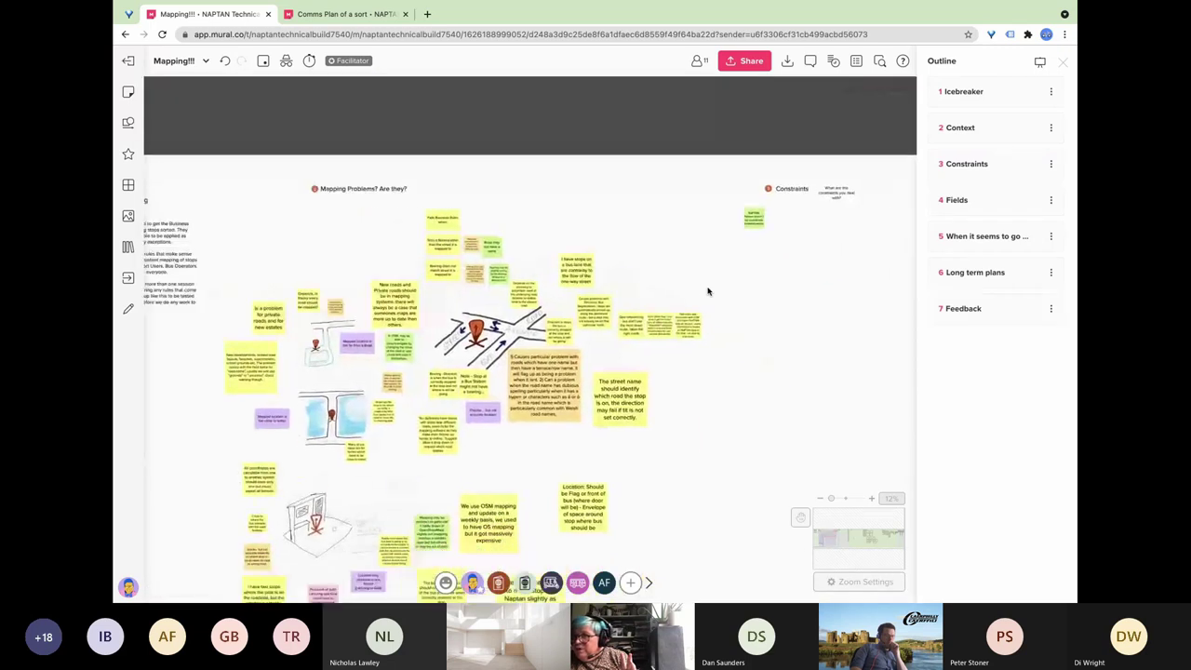
scroll(707, 291, "down", 2)
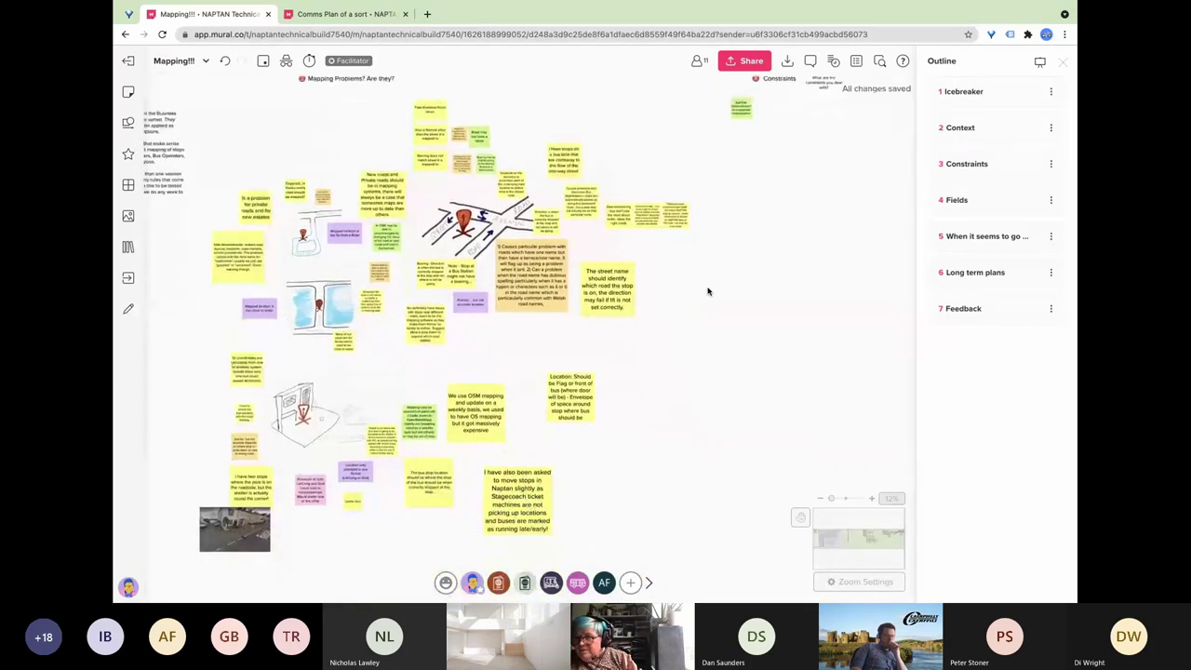
scroll(708, 291, "right", 5)
scroll(707, 292, "up", 2)
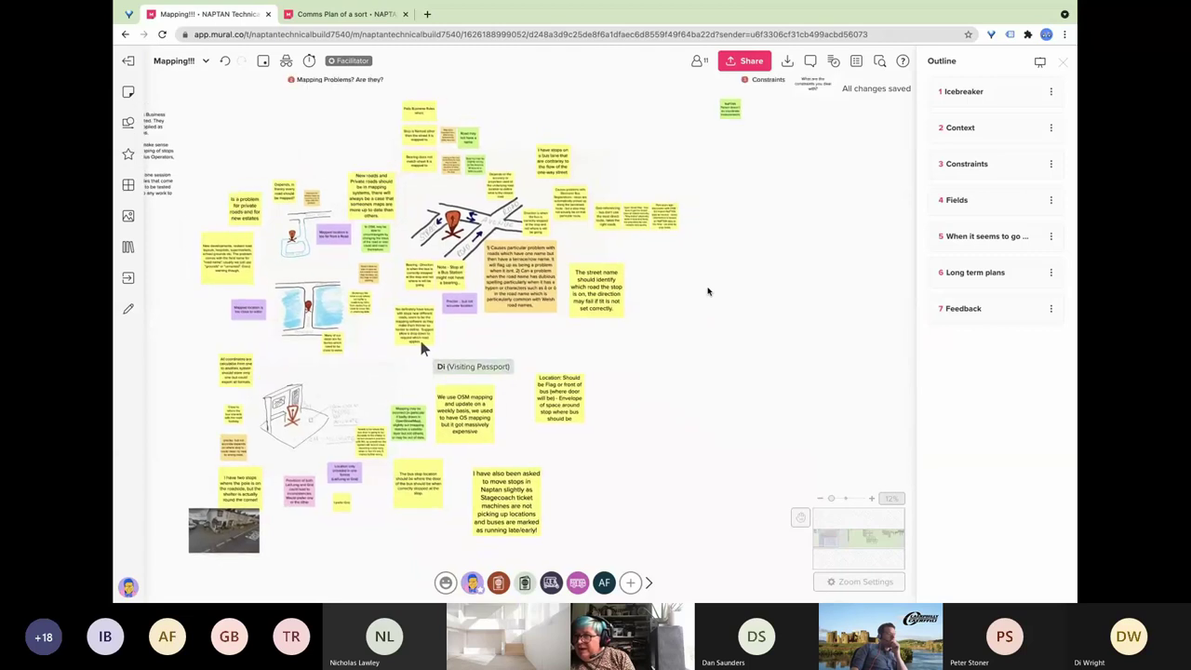
scroll(707, 292, "right", 4)
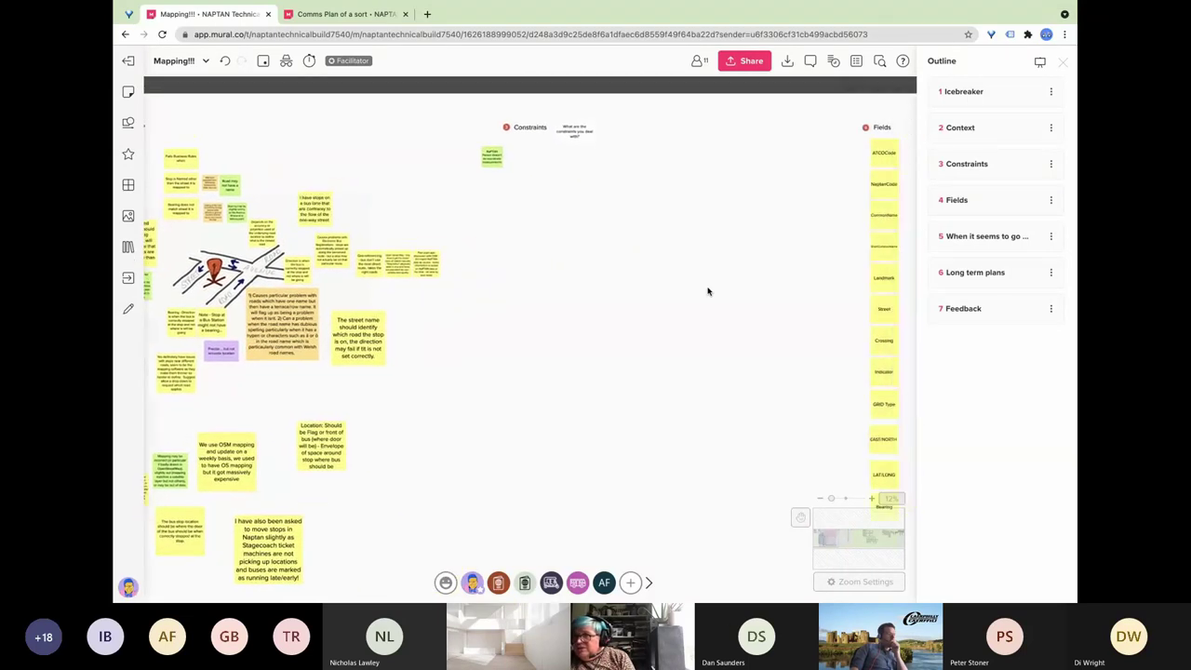
scroll(707, 291, "right", 1)
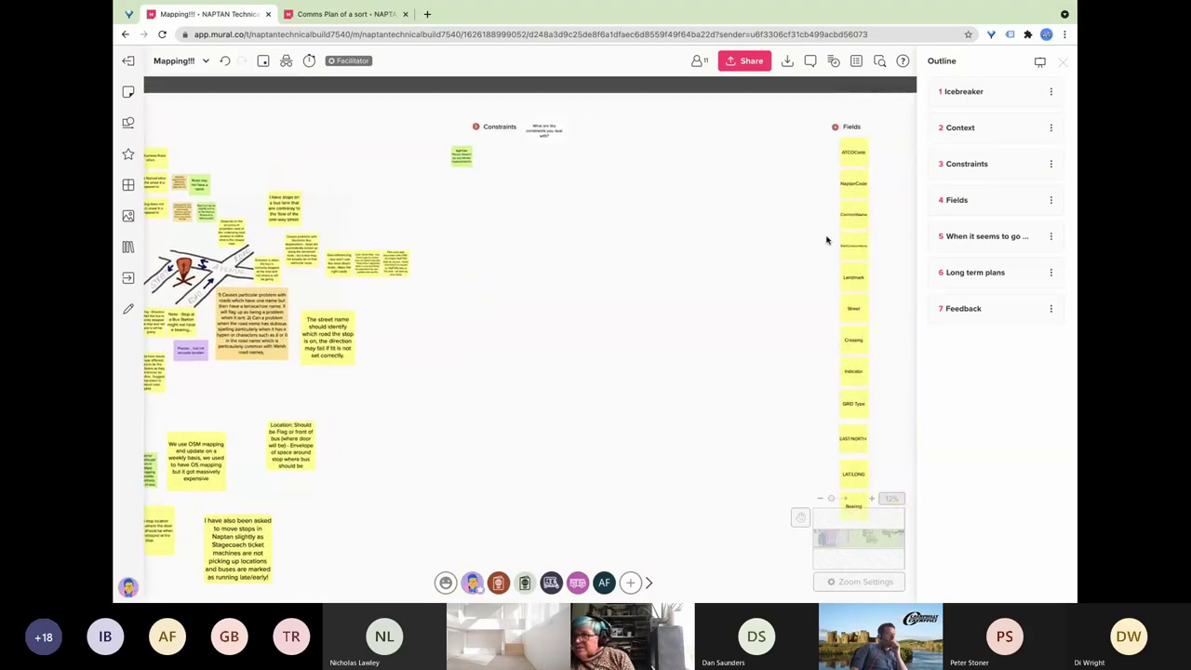
left_click(872, 499)
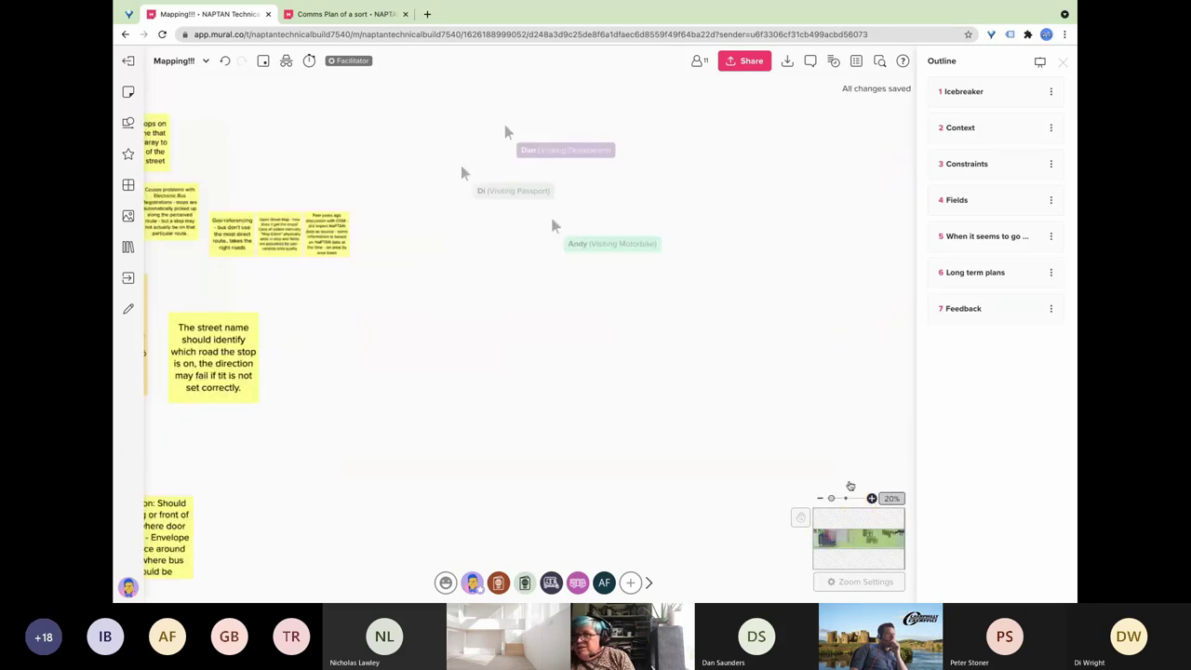
scroll(707, 400, "up", 5)
scroll(703, 398, "up", 3)
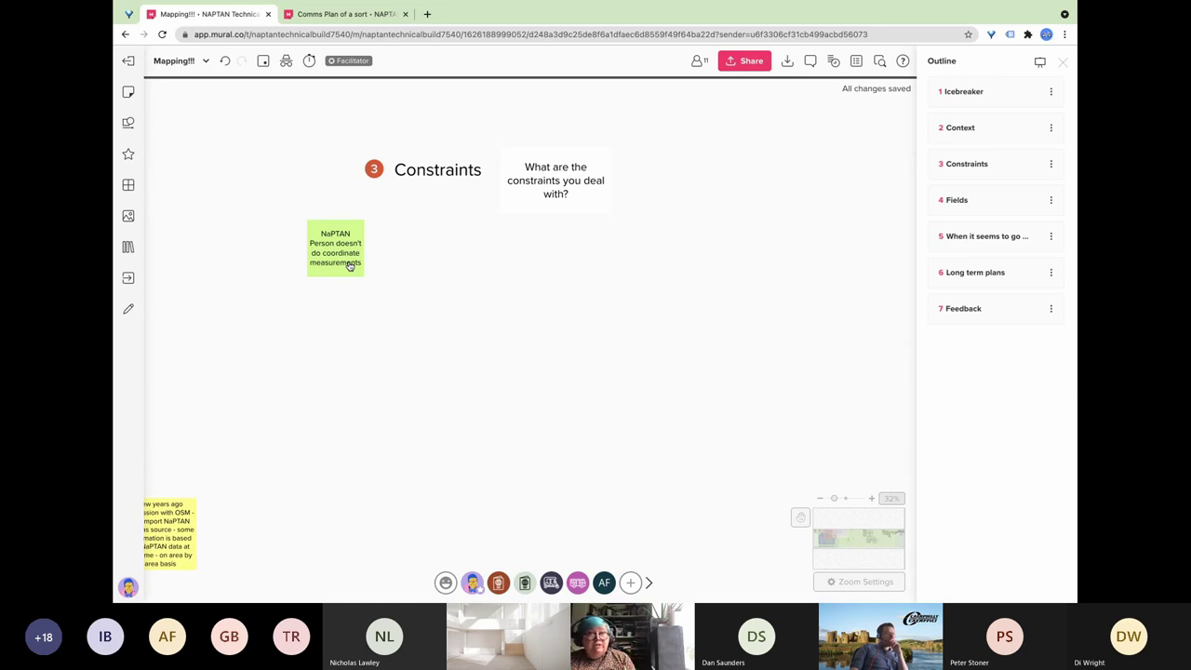
Shorten the countdown duration by two increments and start the timer for the Constraints activity.
left_click(309, 61)
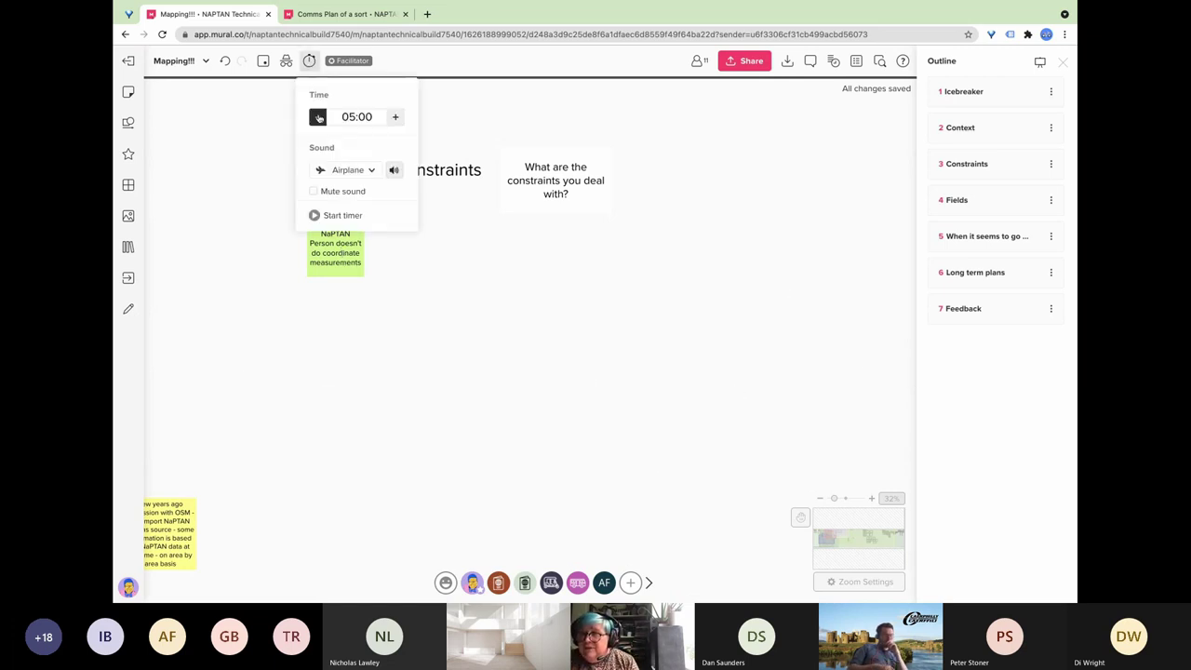
left_click(317, 117)
left_click(317, 116)
left_click(327, 215)
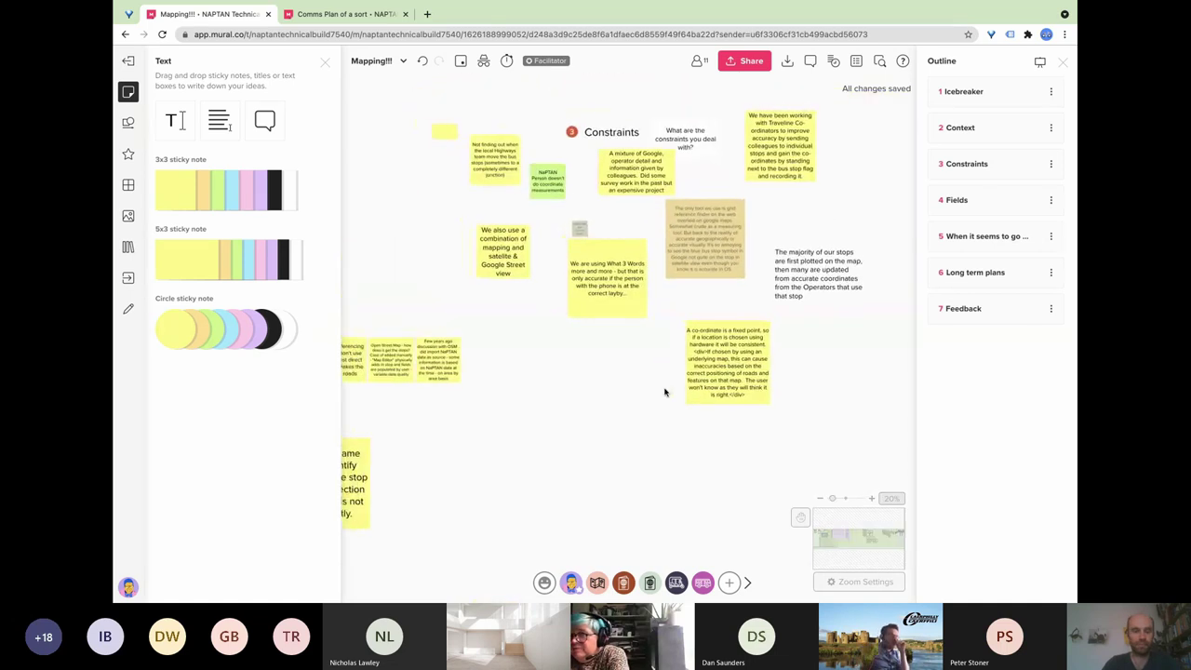
Duplicate the "We have been working with Traveline Co-ordinators" note and replace the copy's text with "Done using Mobile phone".
left_click(872, 499)
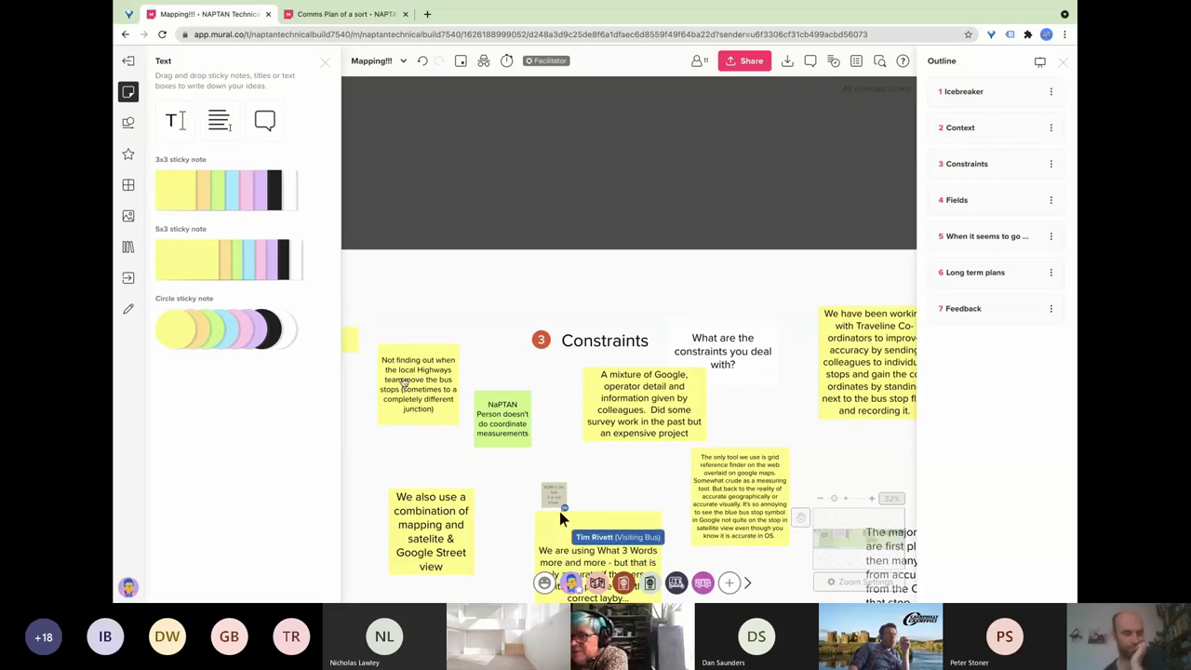
left_click(325, 67)
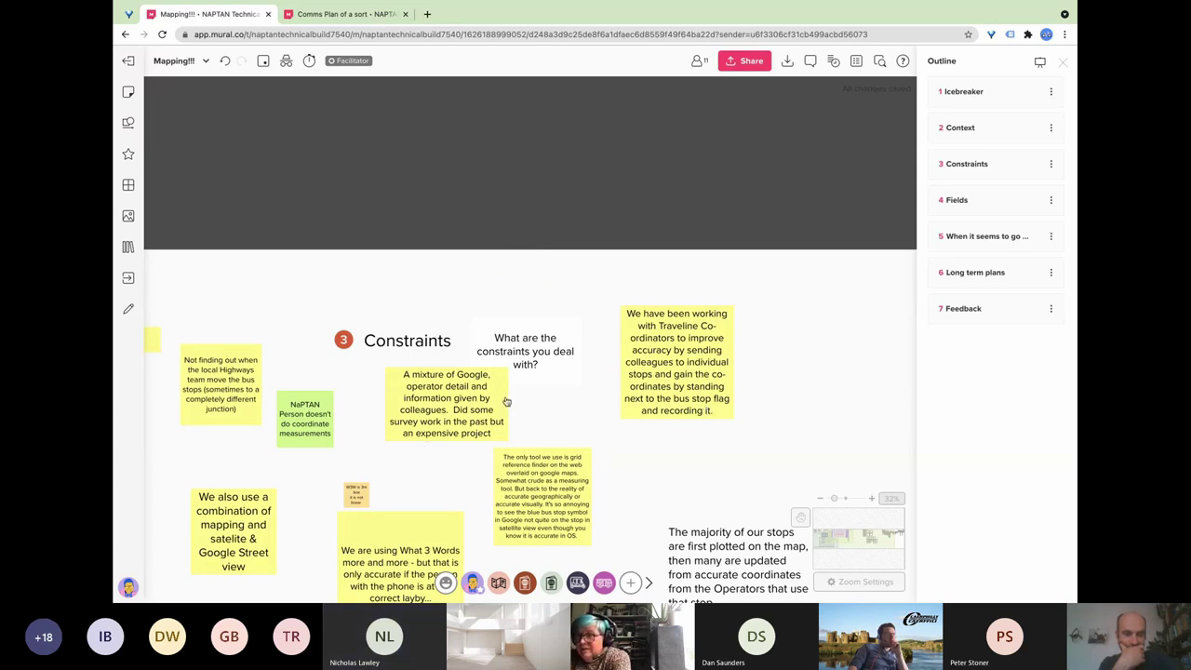
left_click(638, 350)
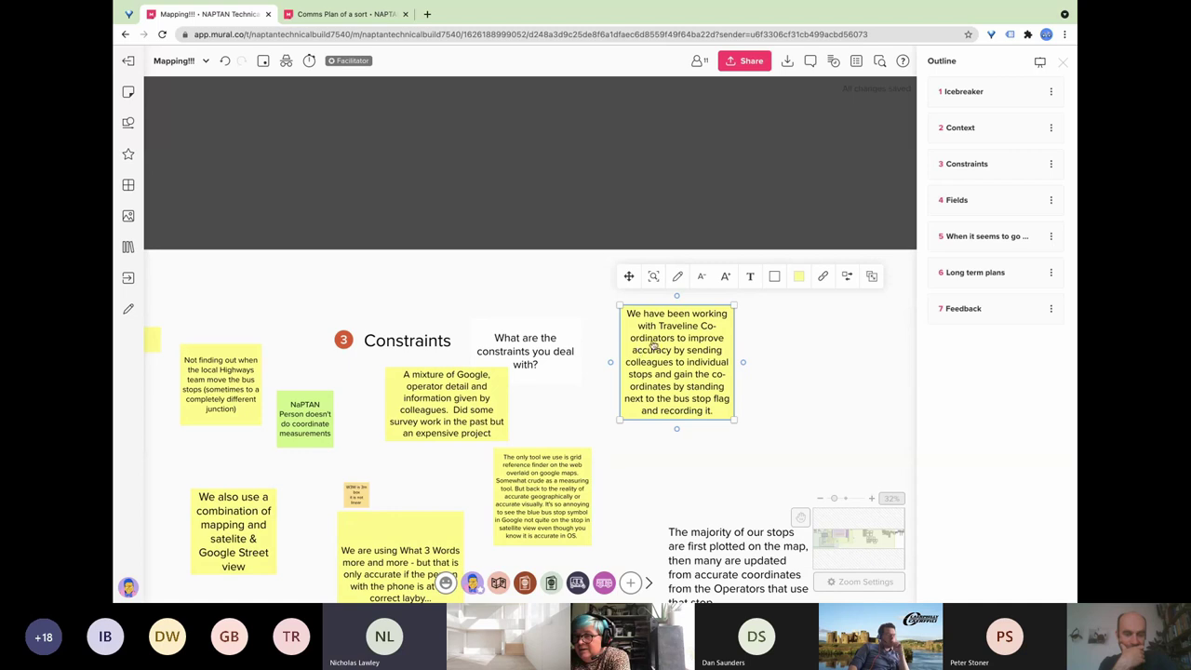
key("ctrl+d")
double_click(776, 389)
type("Do")
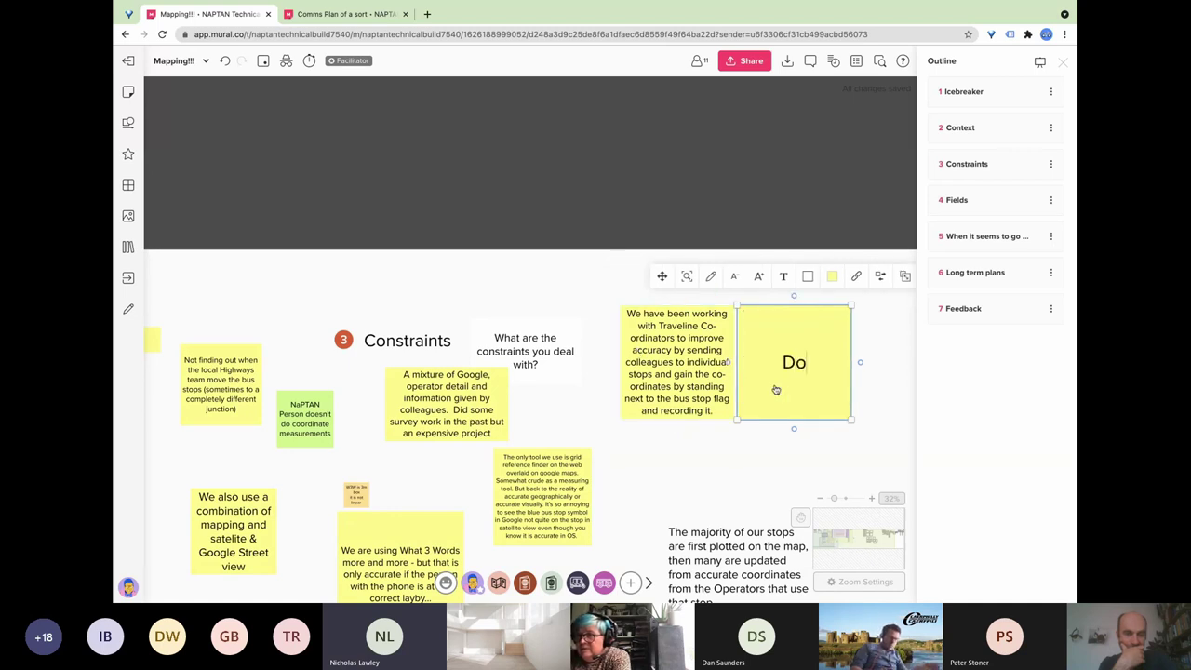
type("ne using")
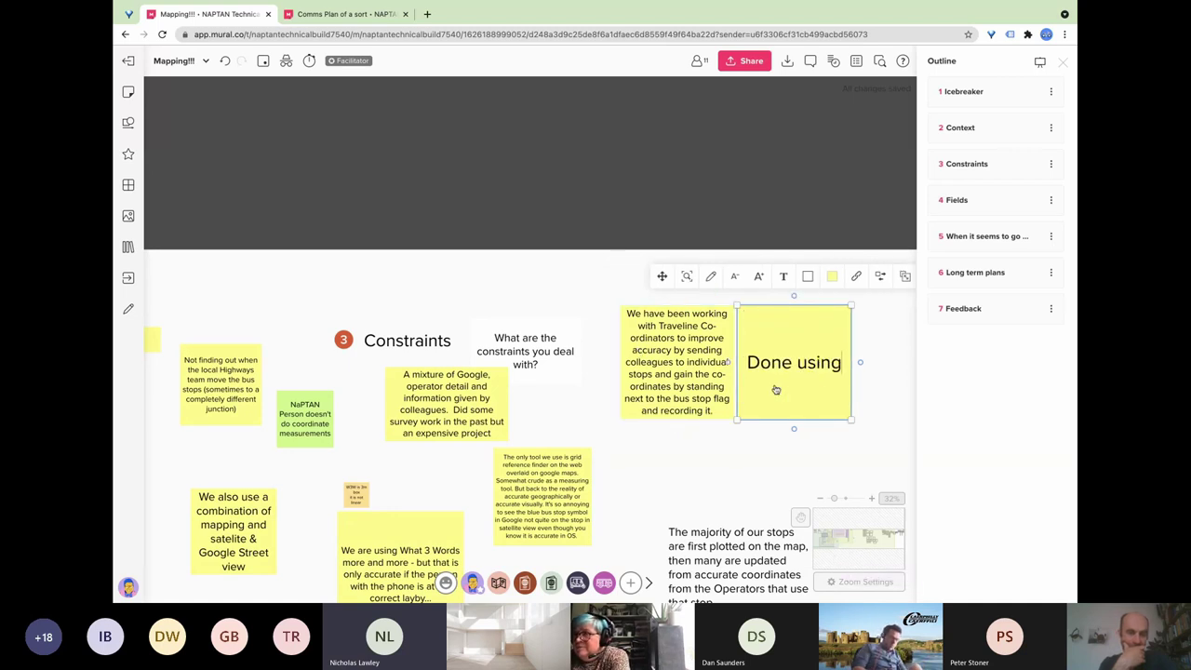
type(" Mobile fp")
key("BackSpace")
key("BackSpace")
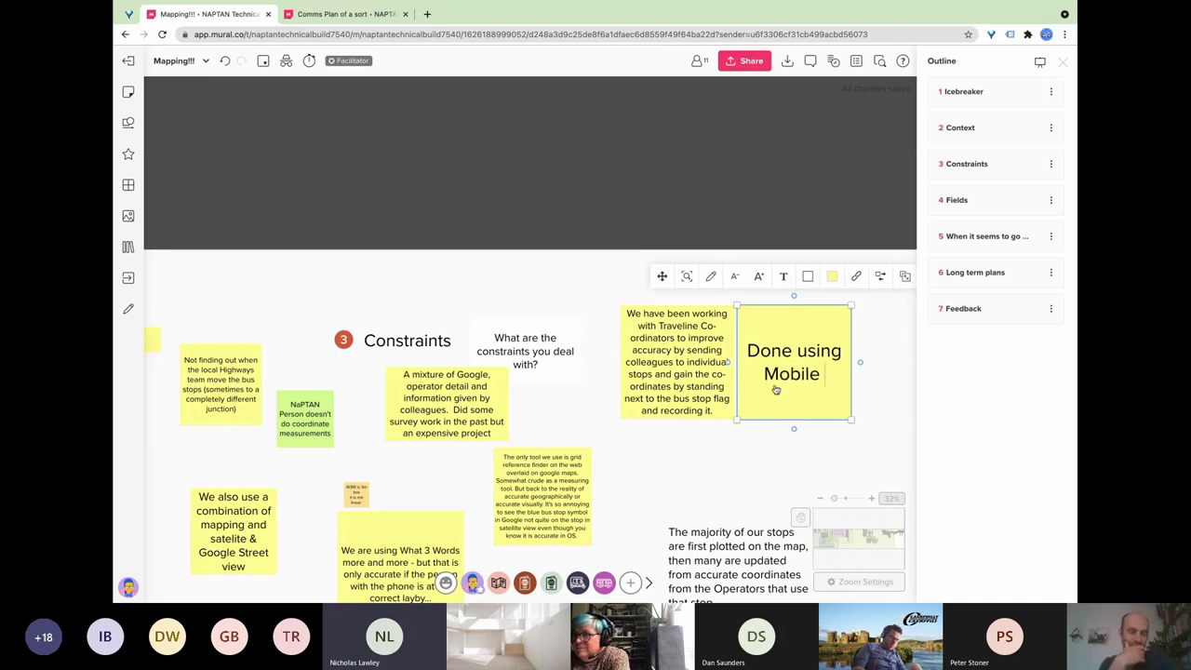
type("o")
type("hone")
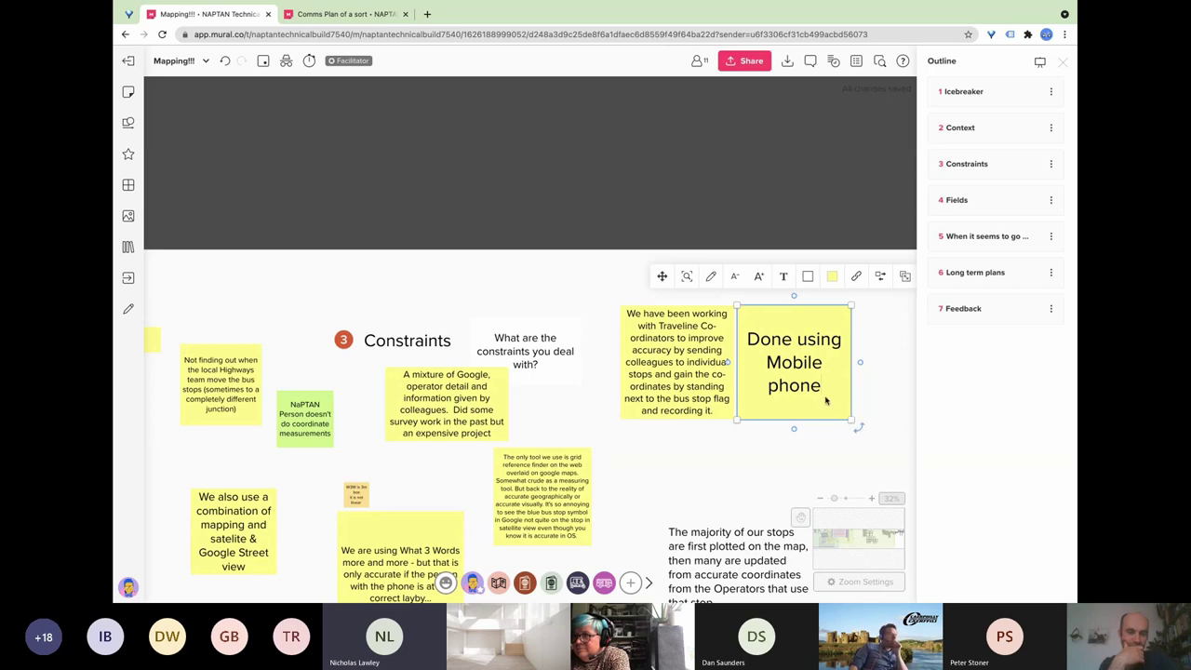
Shrink the "Done using Mobile phone" note and append a dash and the contributor's first name to its text.
left_click_drag(850, 418, 817, 389)
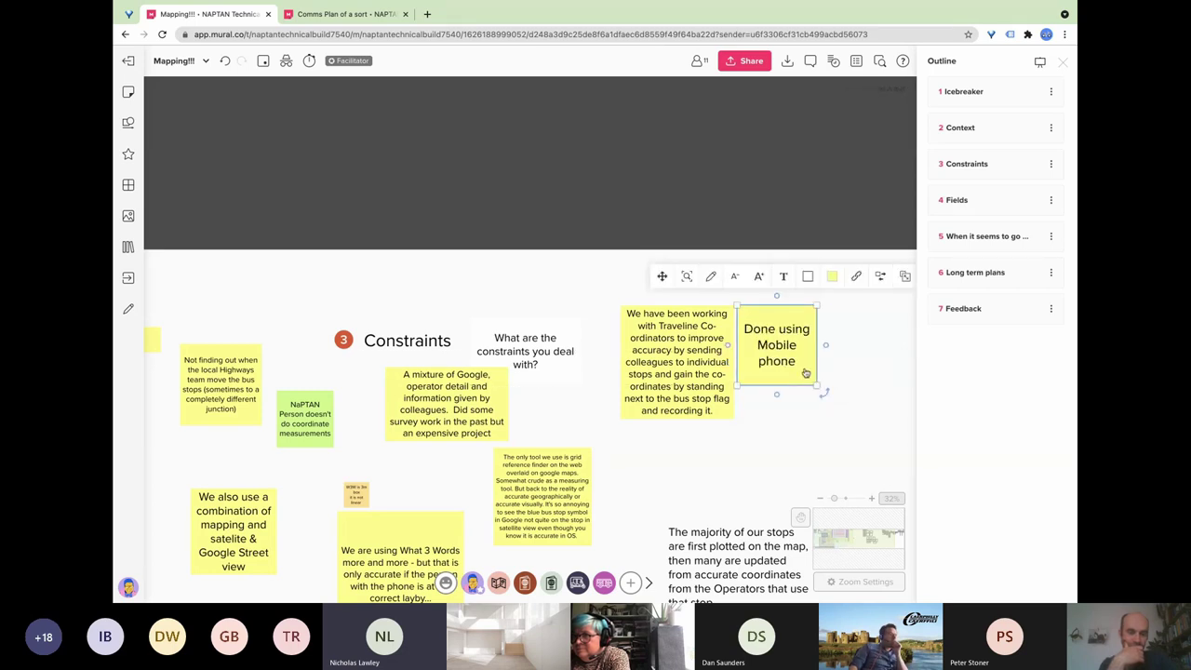
double_click(806, 373)
left_click(804, 371)
type("0")
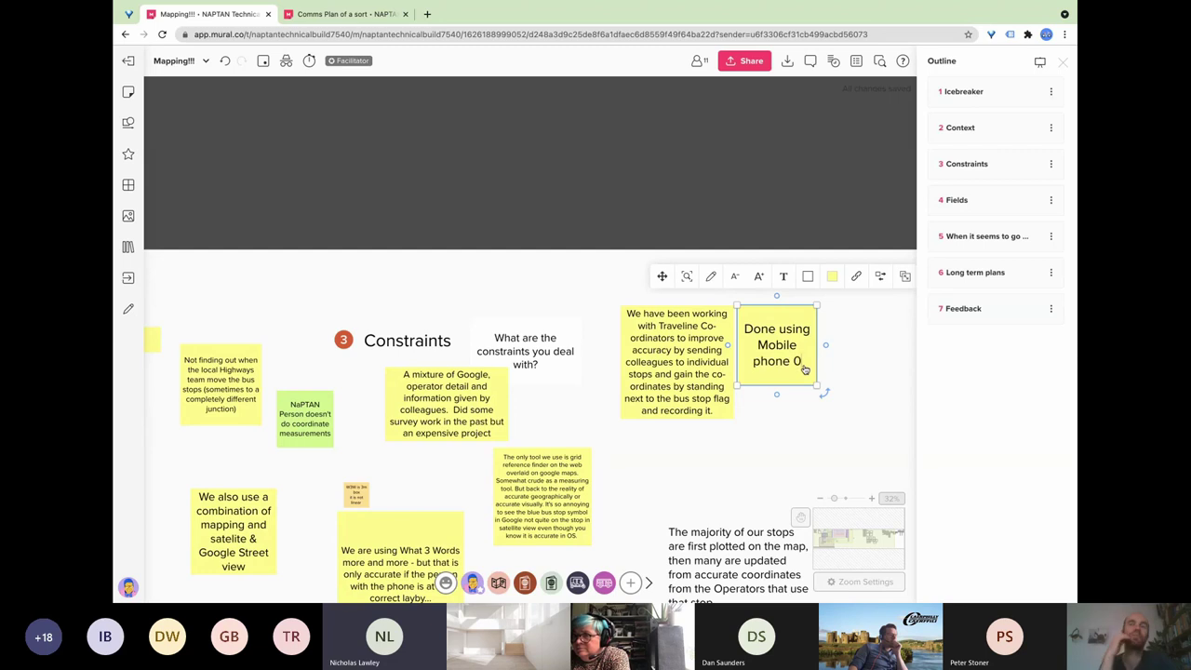
key("BackSpace")
type("- Nicho")
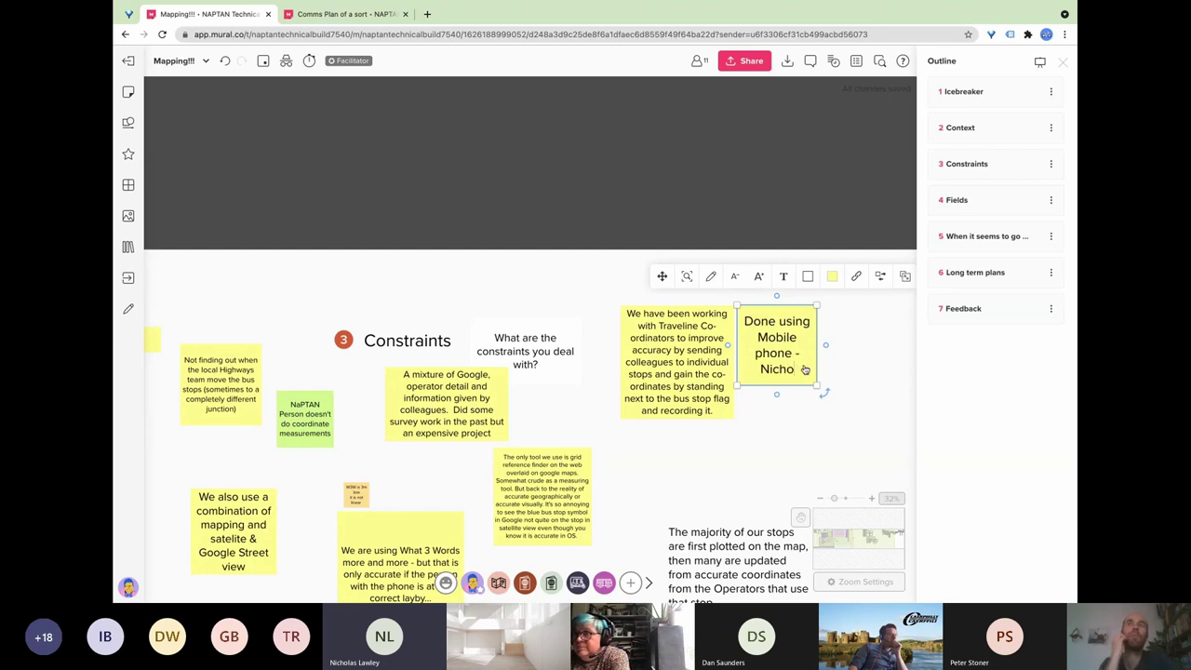
type("las")
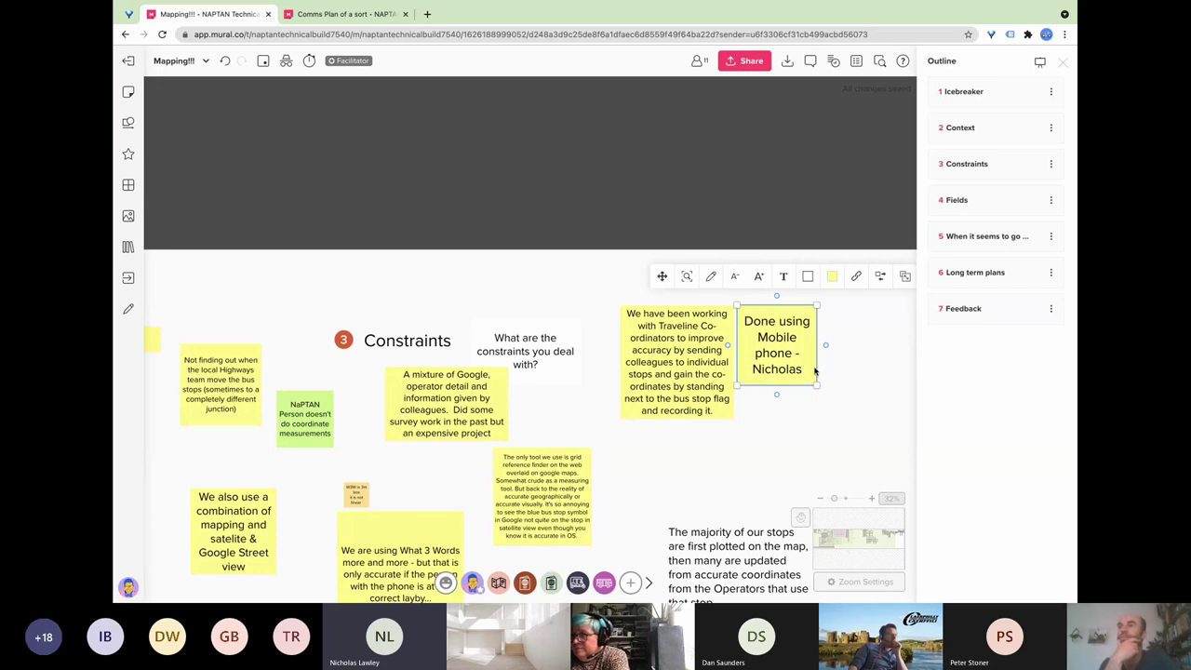
Shrink the "Done using Mobile phone" note further against the Traveline Co-ordinators note's upper right corner and colour it light orange.
left_click_drag(816, 386, 763, 326)
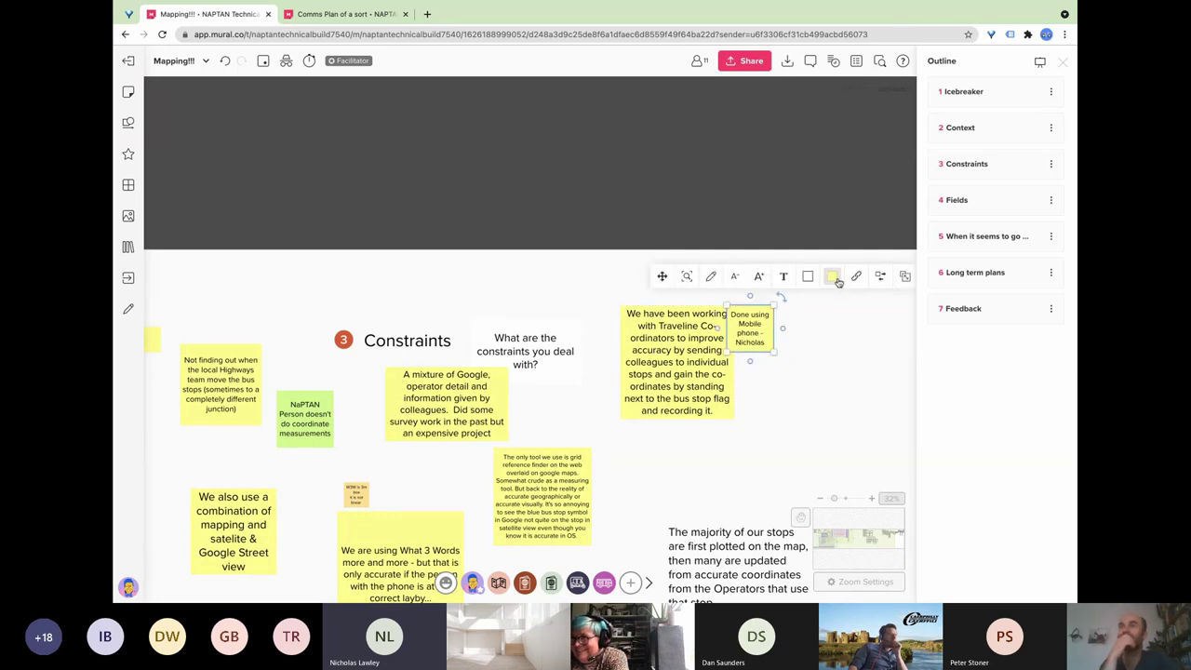
left_click(832, 276)
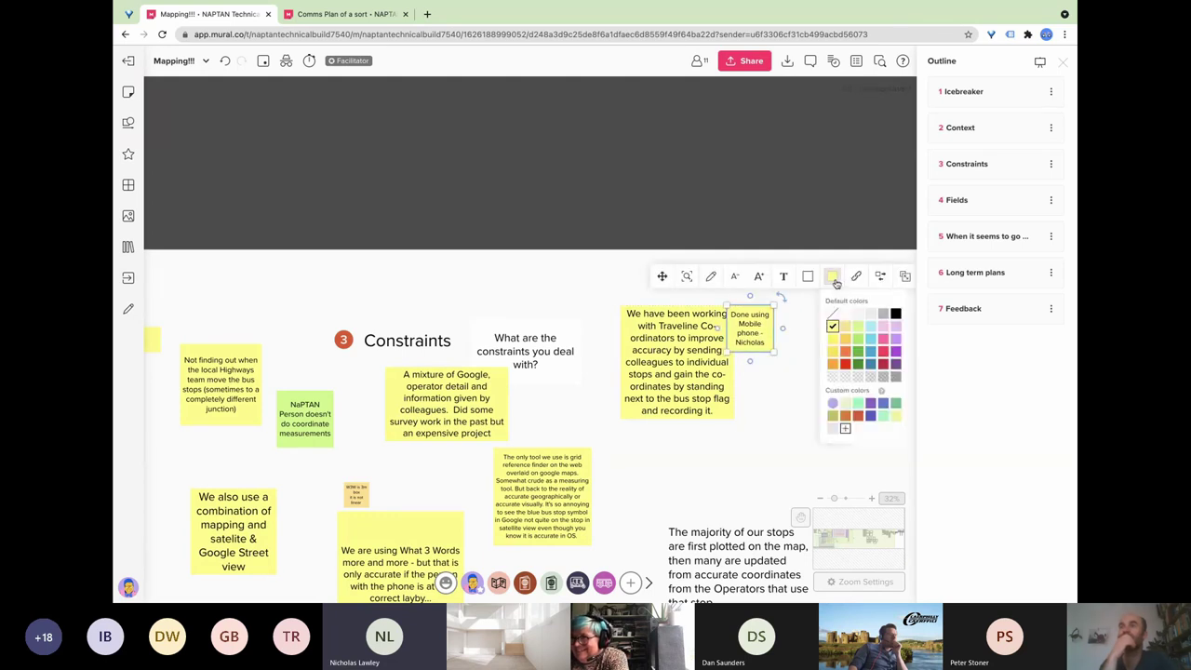
left_click(848, 341)
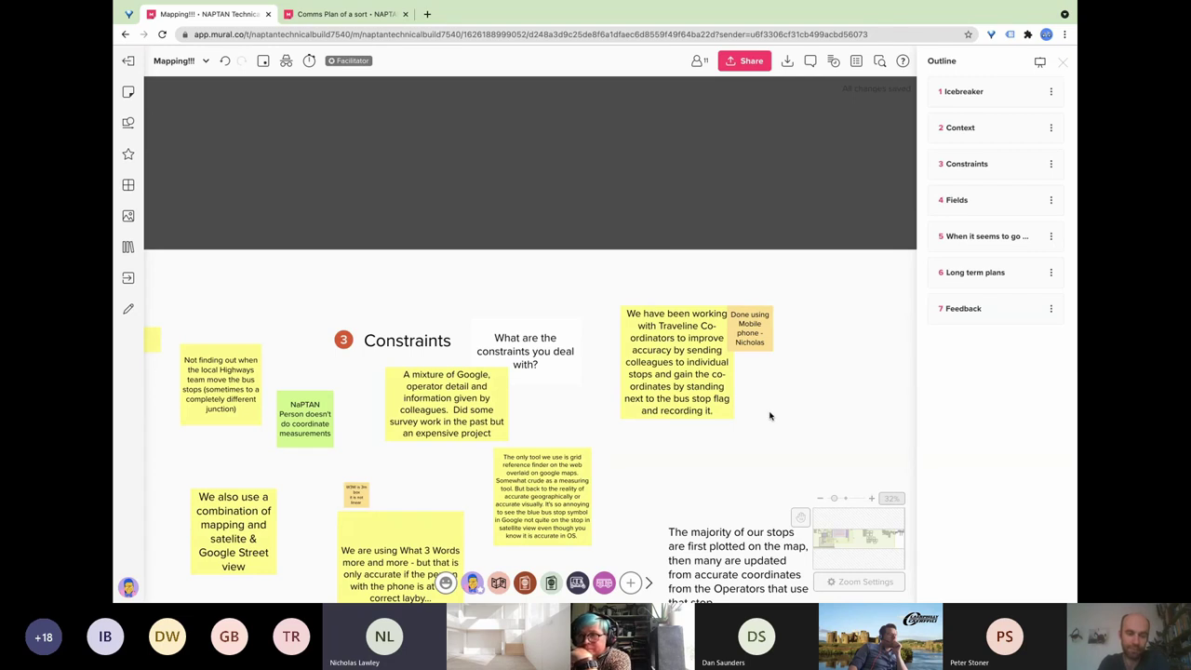
Review the participants' notes across the Constraints section, including those on What 3 Words, co-ordinate accuracy and external stop audits.
scroll(770, 416, "down", 2)
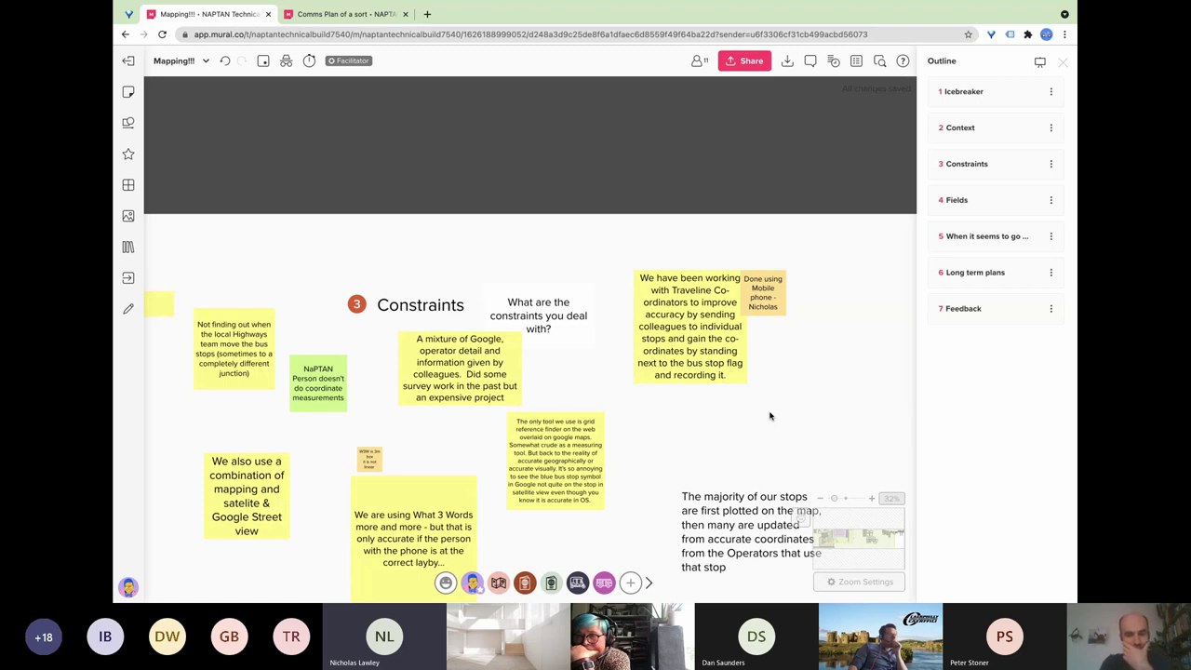
scroll(769, 416, "down", 2)
scroll(769, 416, "down", 2)
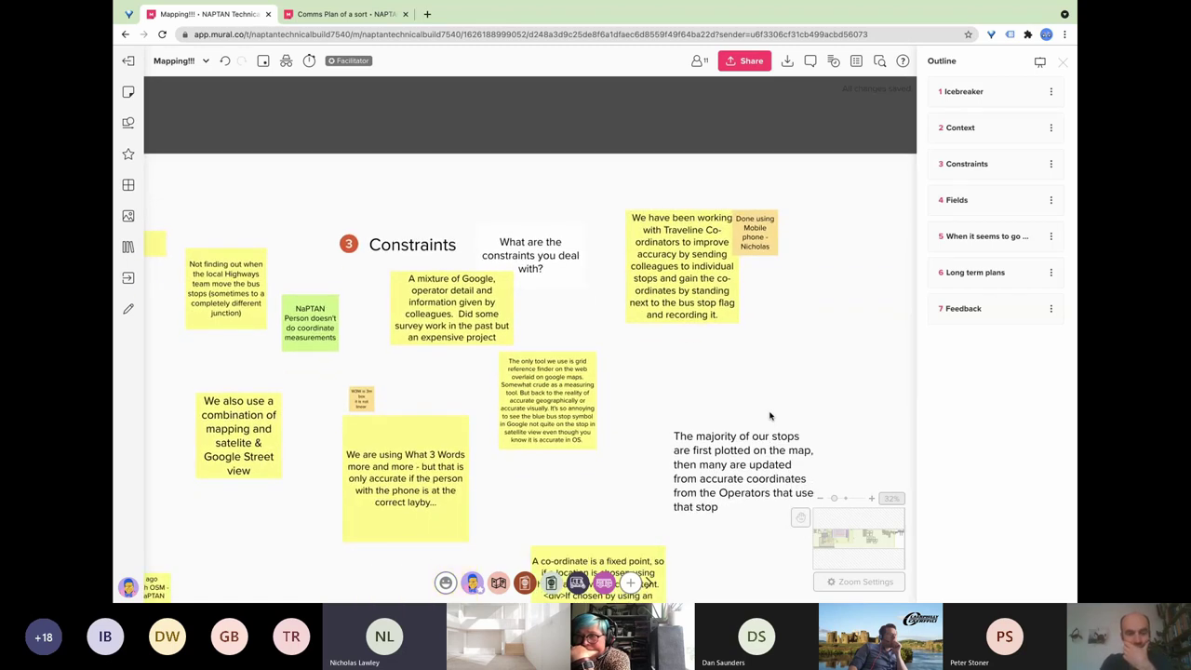
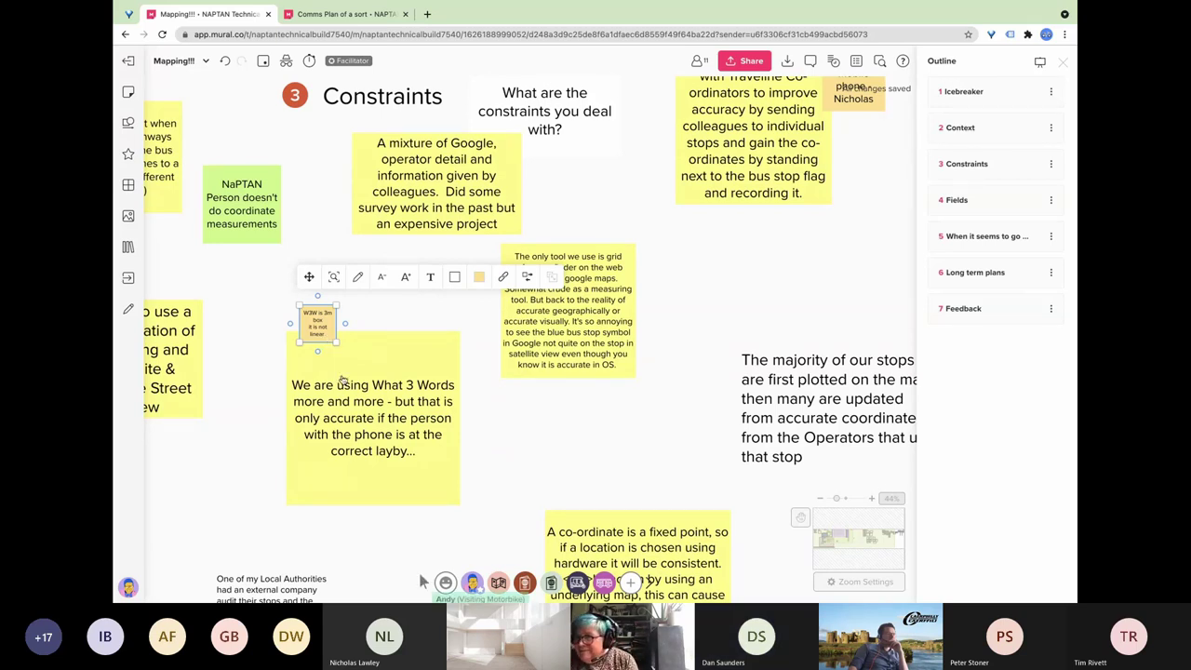
scroll(335, 368, "down", 4)
scroll(335, 367, "left", 3)
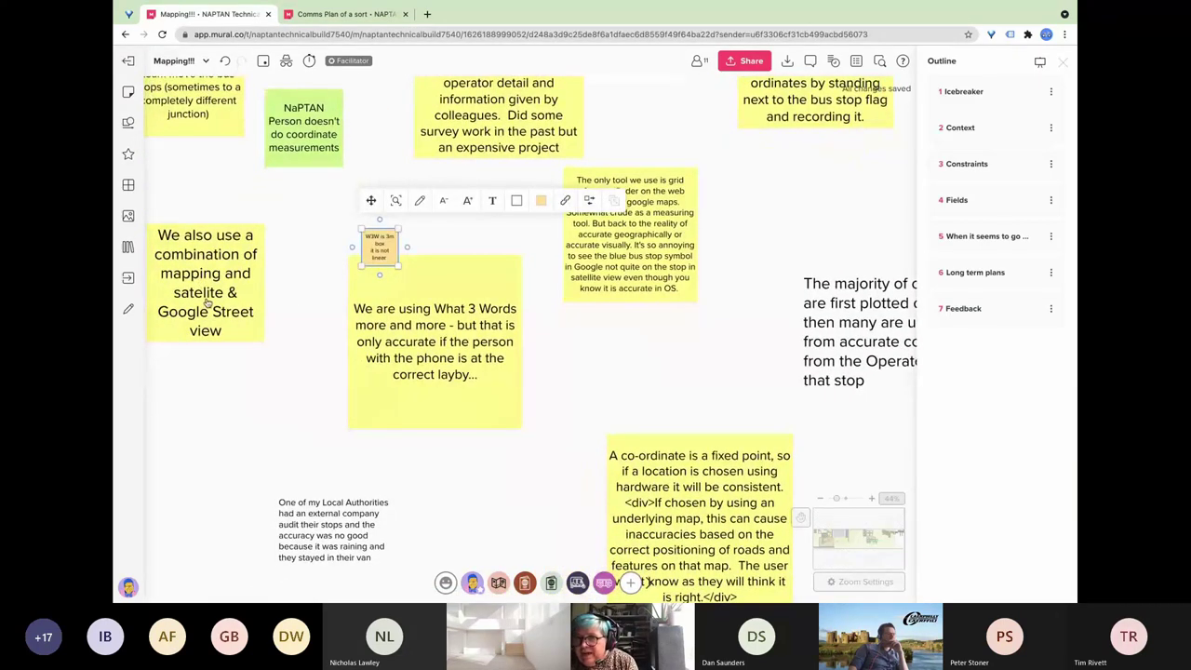
scroll(223, 357, "down", 5)
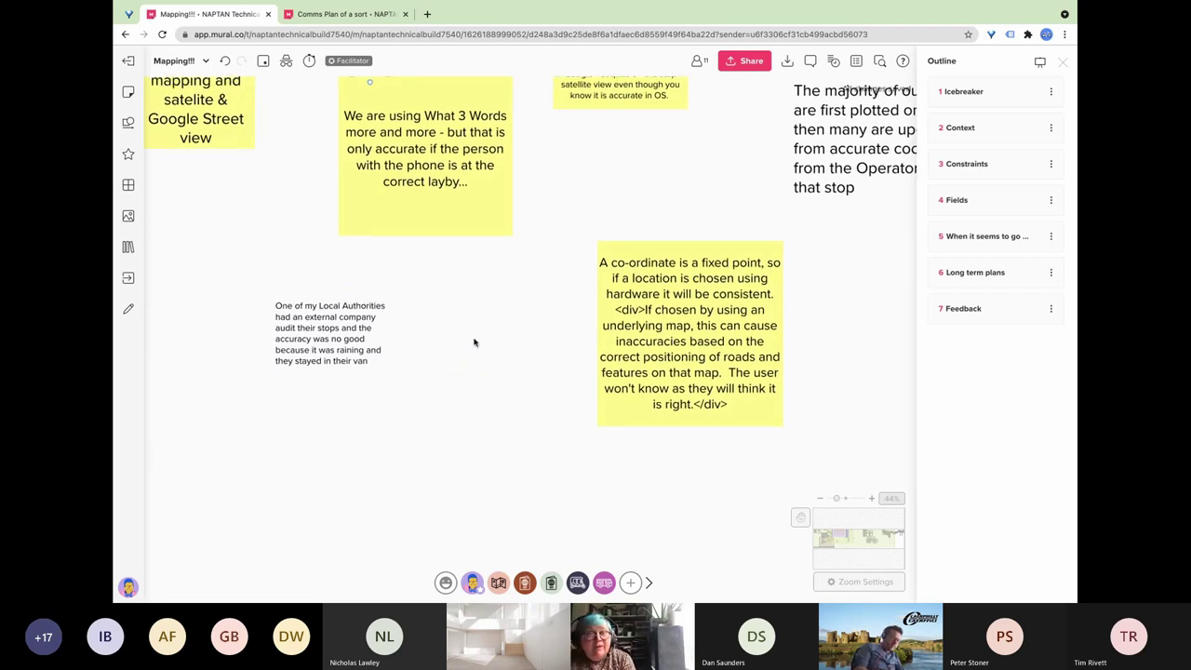
scroll(474, 343, "right", 3)
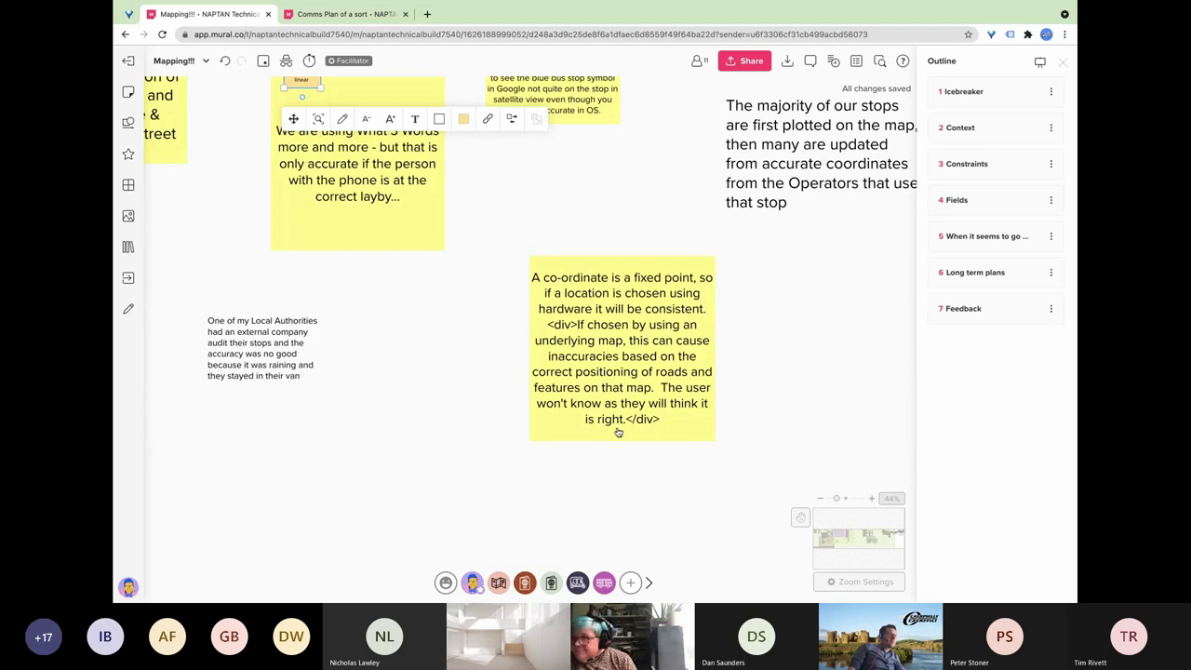
left_click(819, 498)
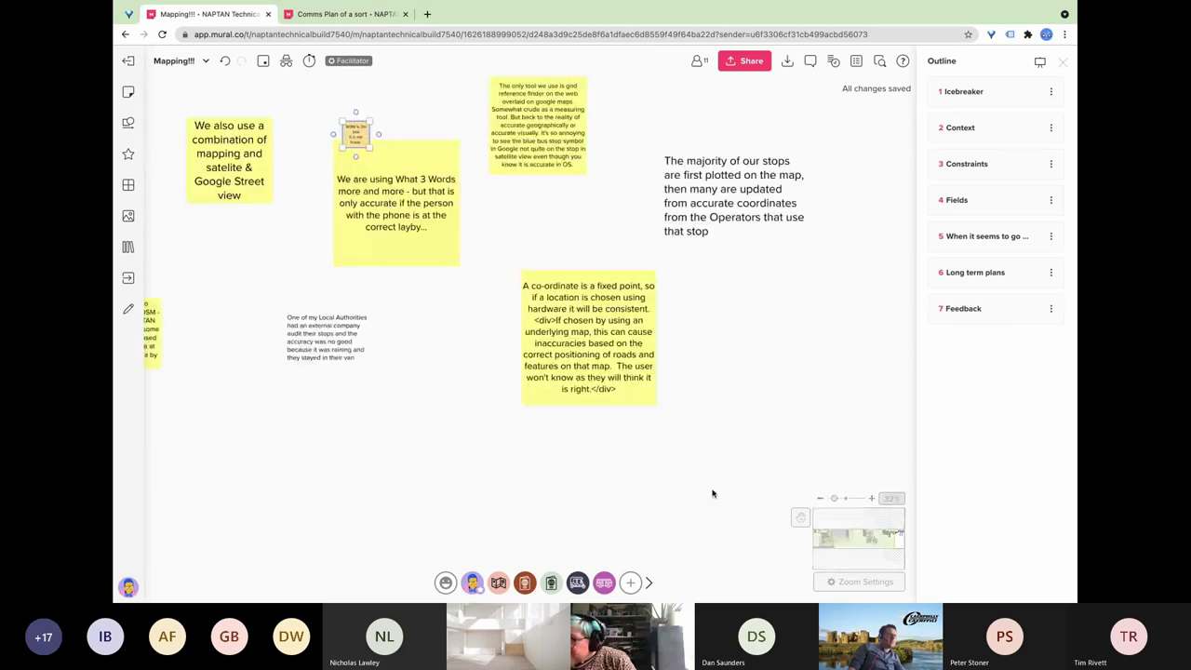
scroll(639, 488, "up", 5)
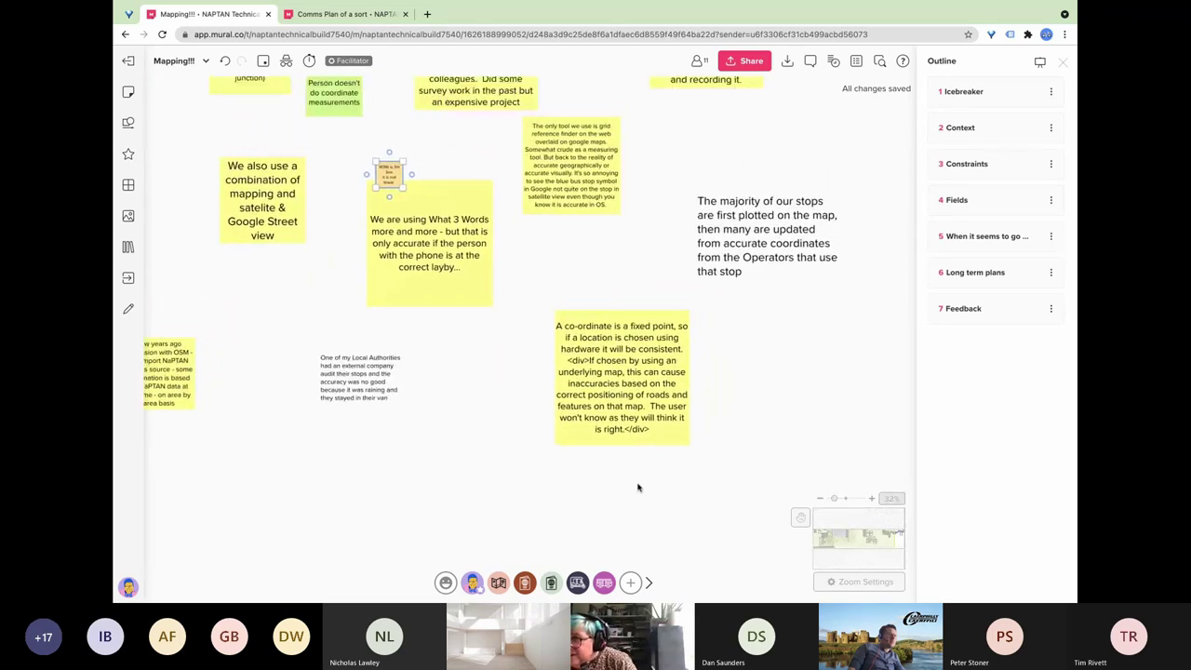
scroll(638, 487, "up", 3)
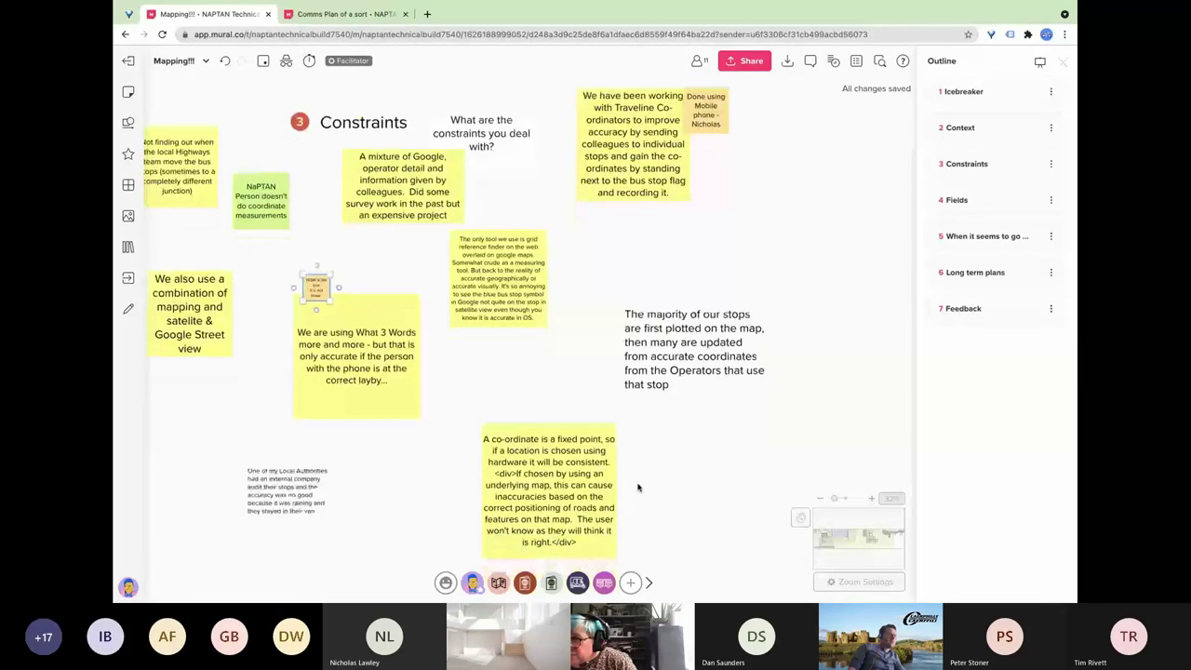
scroll(638, 488, "left", 1)
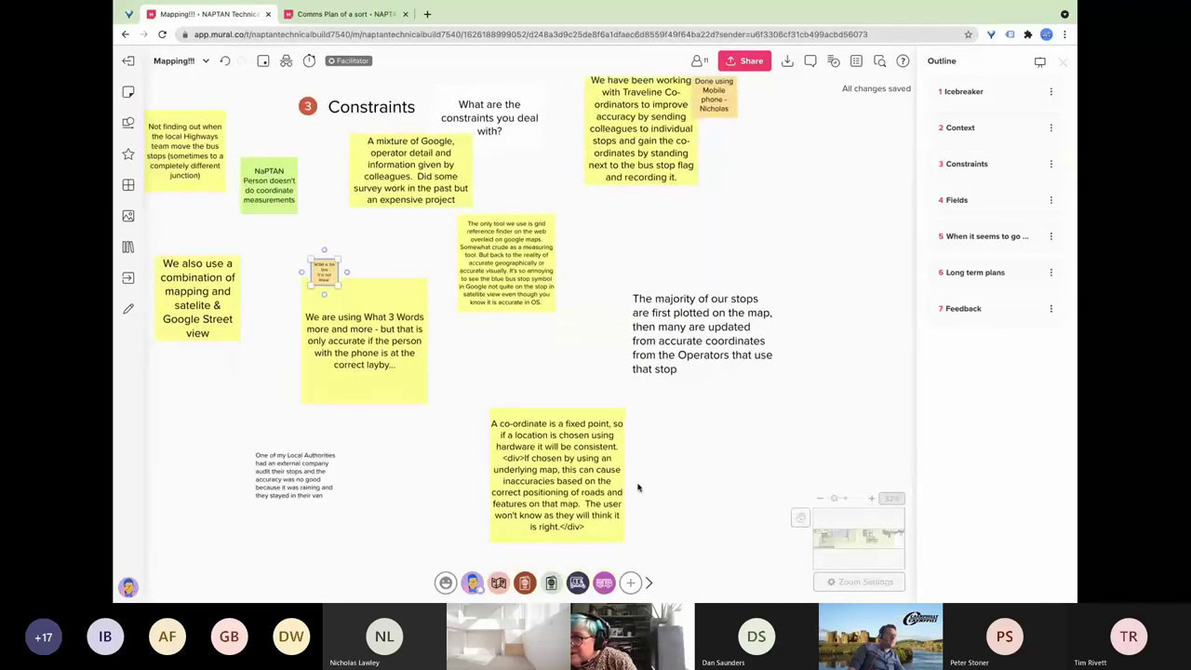
Go to the Fields section and examine its question and the column of field-name notes from ATCOCode downwards.
scroll(638, 488, "right", 1)
scroll(638, 488, "right", 3)
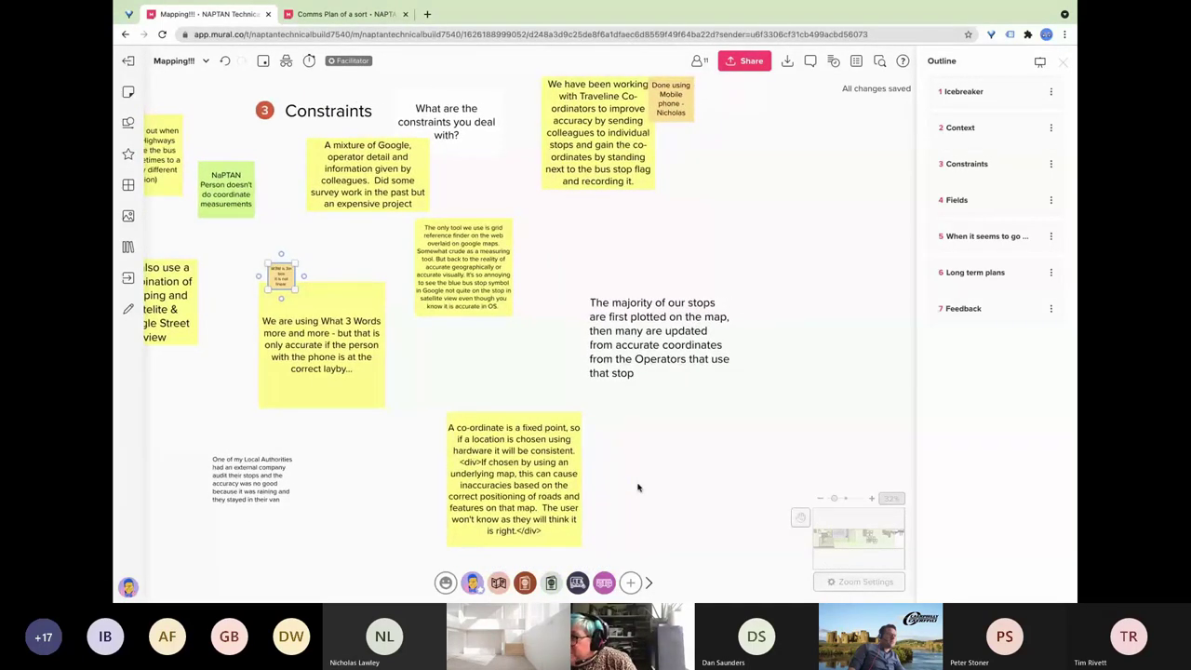
scroll(639, 488, "right", 10)
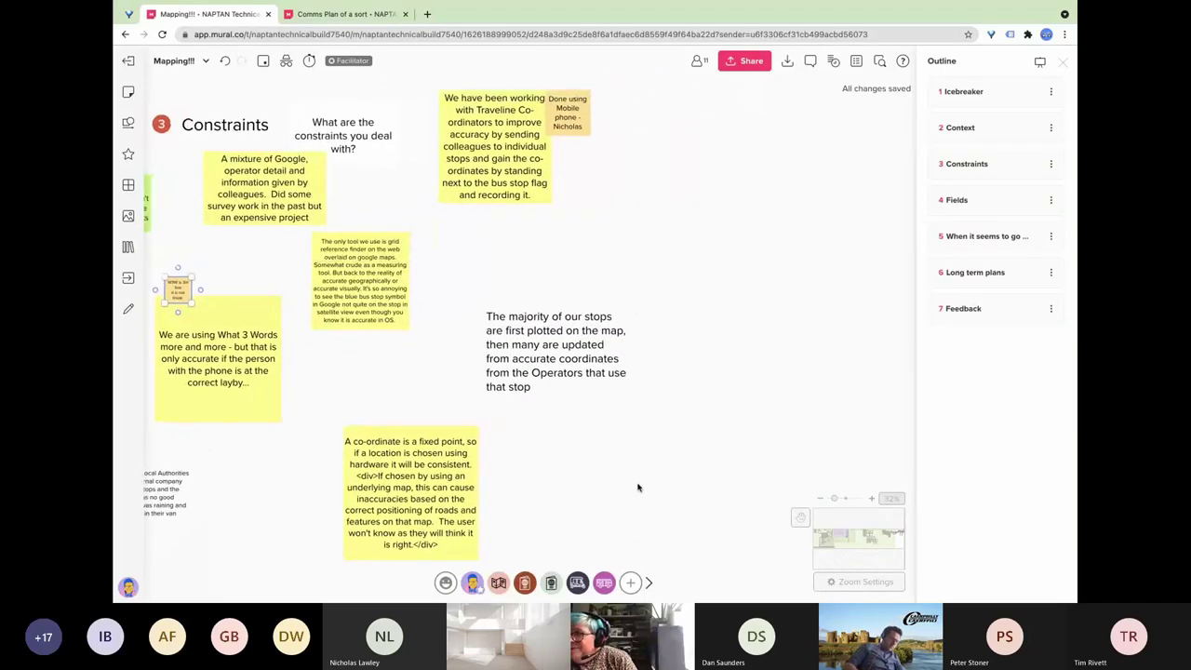
scroll(638, 488, "right", 8)
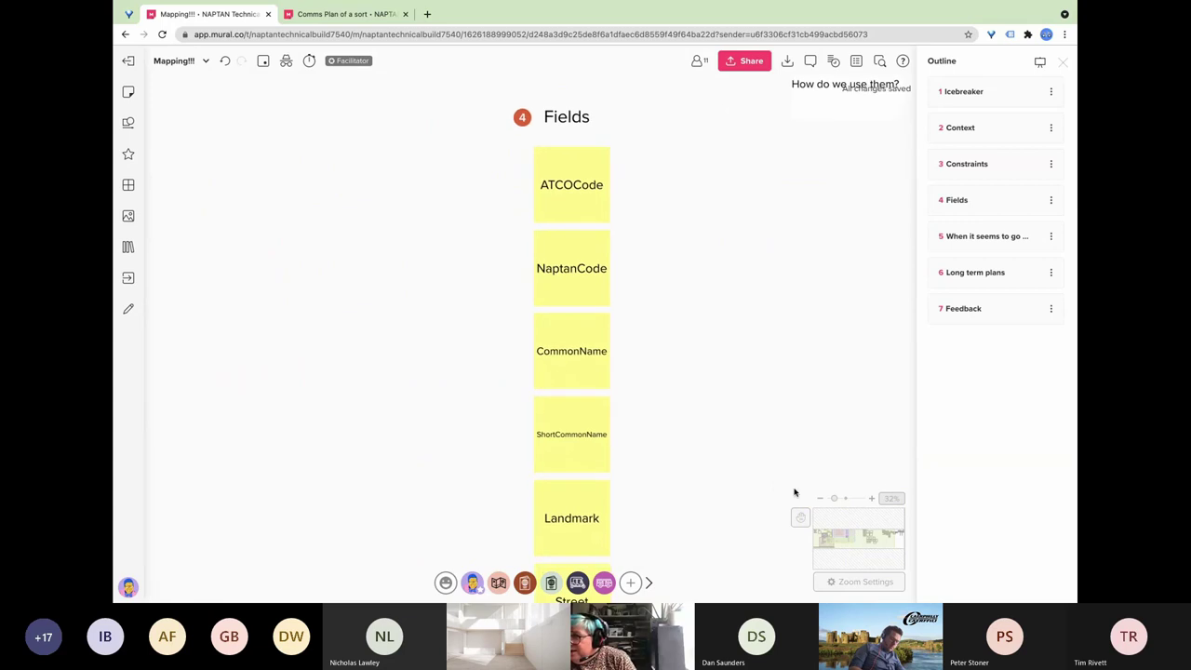
left_click(820, 498)
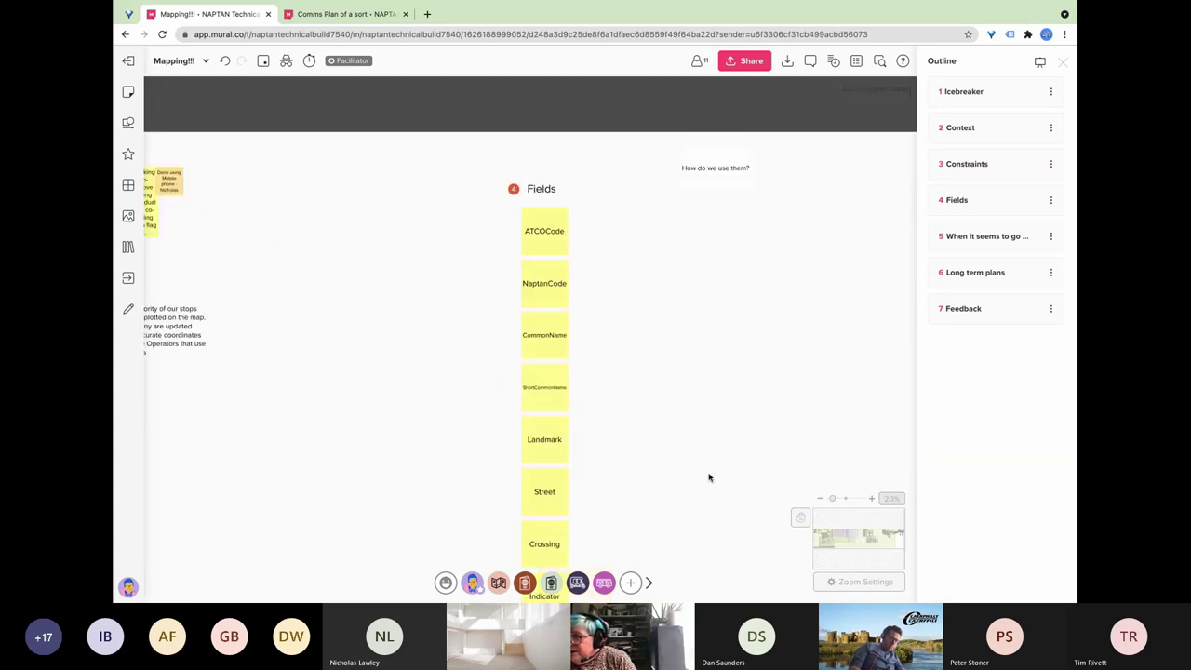
scroll(709, 478, "down", 4)
scroll(708, 477, "down", 4)
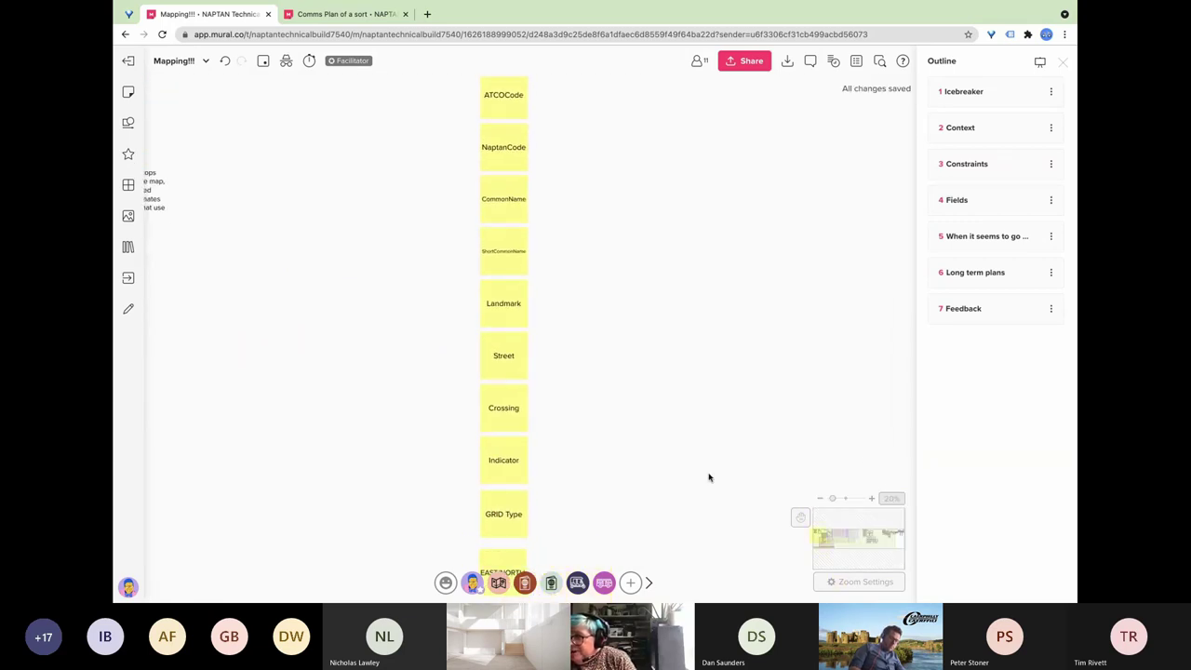
scroll(709, 478, "down", 2)
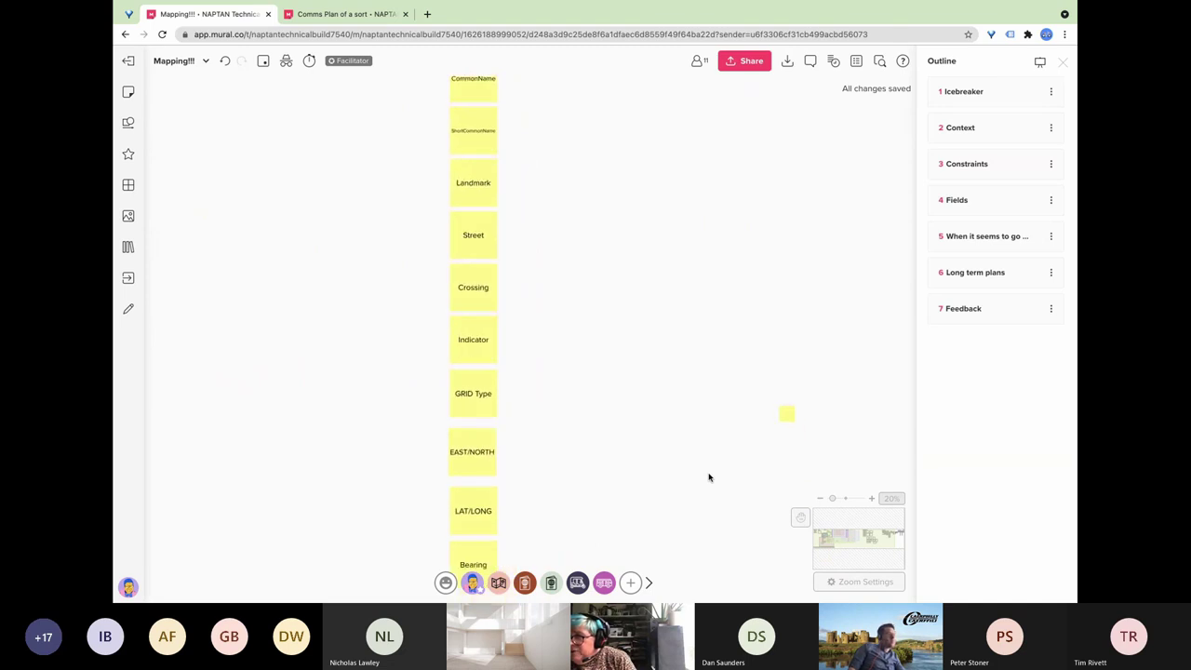
scroll(708, 477, "up", 2)
scroll(708, 477, "up", 10)
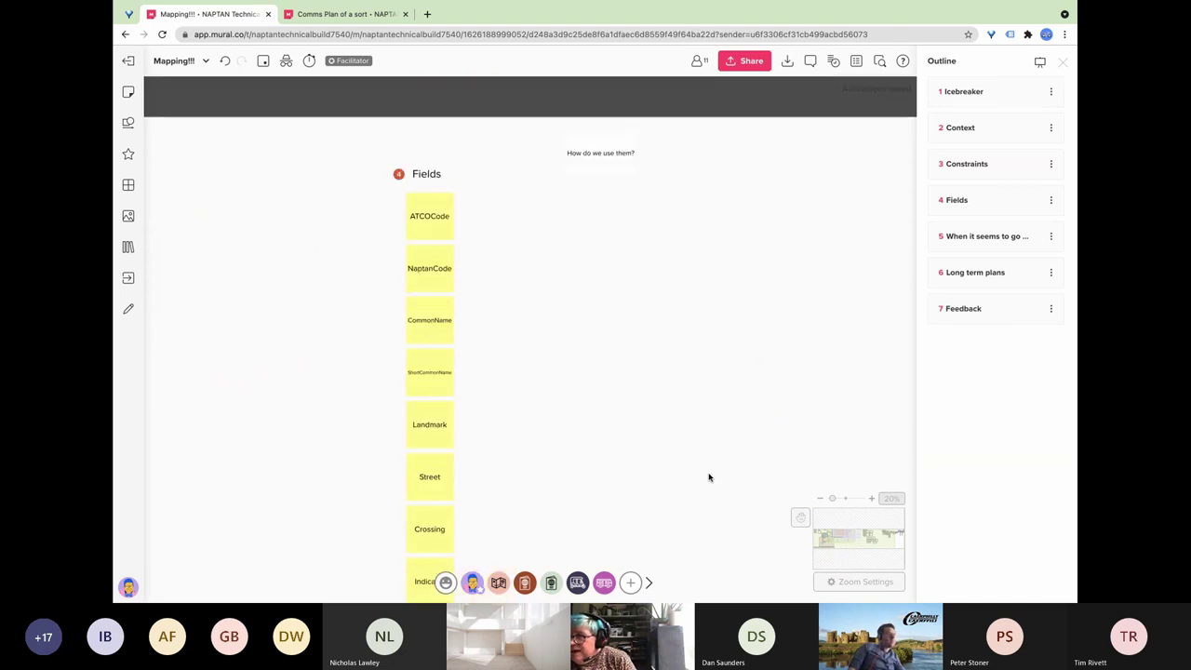
scroll(703, 477, "down", 2)
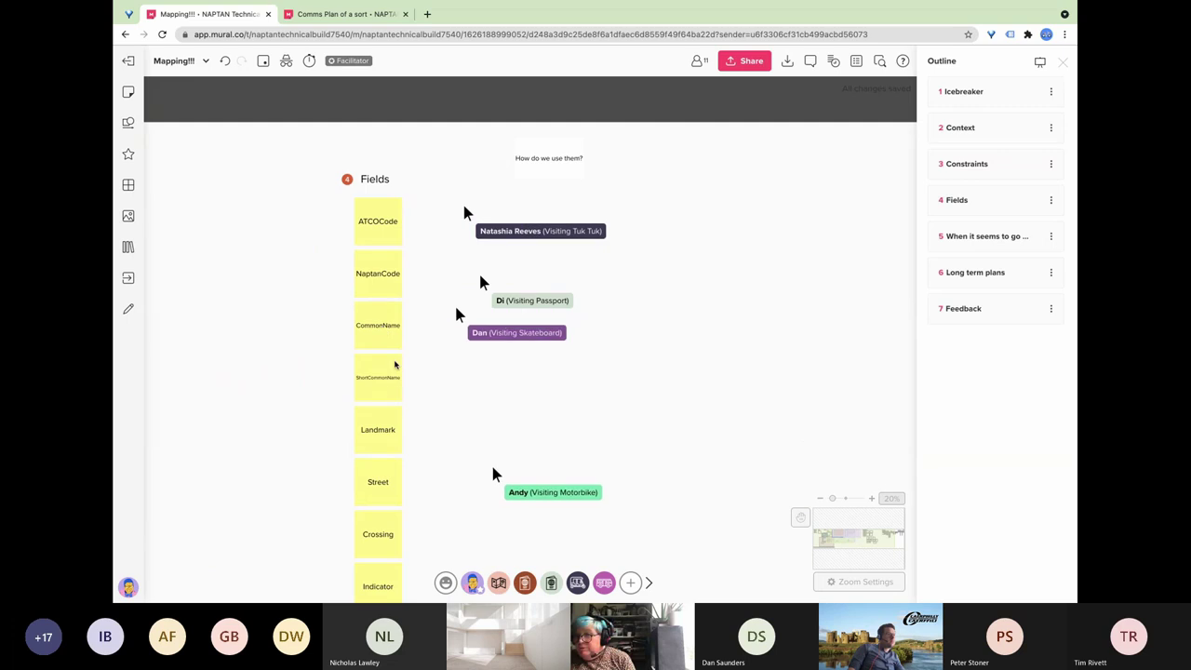
scroll(391, 432, "down", 5)
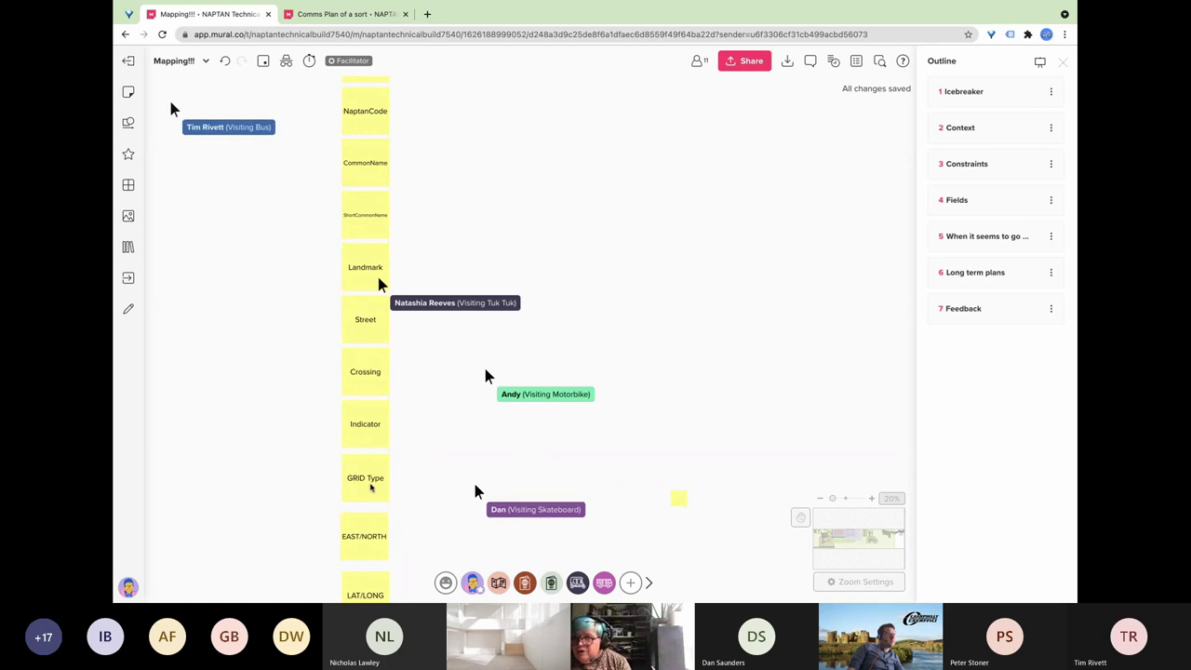
Start a three-minute timer with the Airplane sound for the activity on the Fields section's notes from NaptanCode to Bearing.
scroll(370, 487, "down", 2)
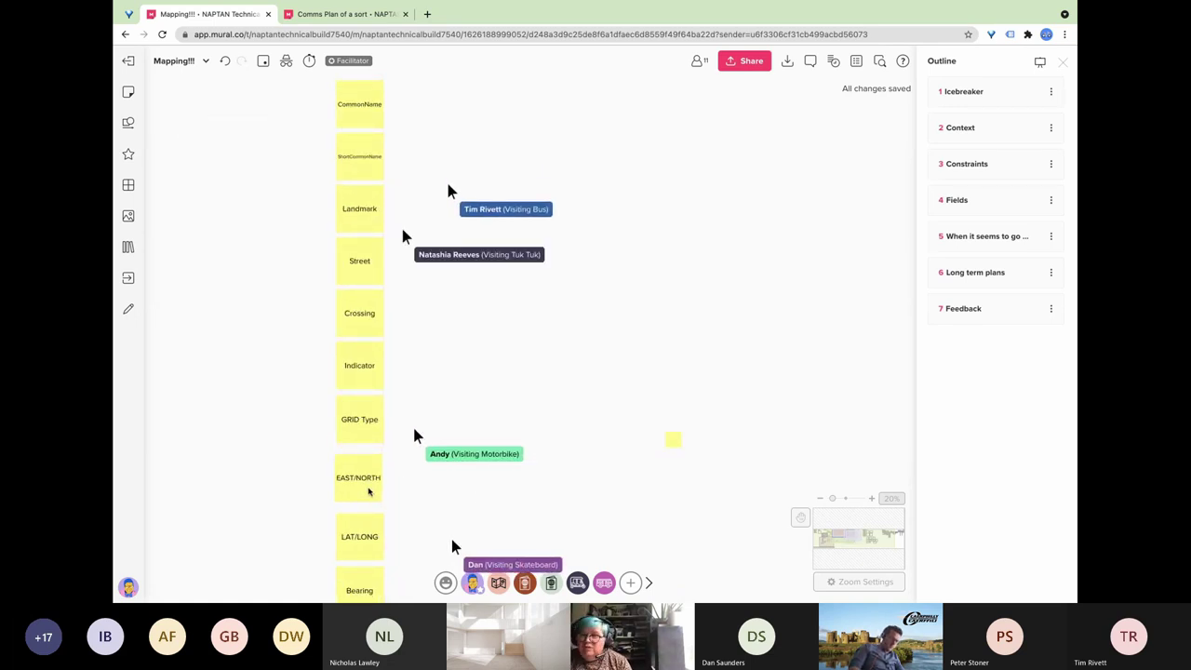
scroll(364, 493, "down", 3)
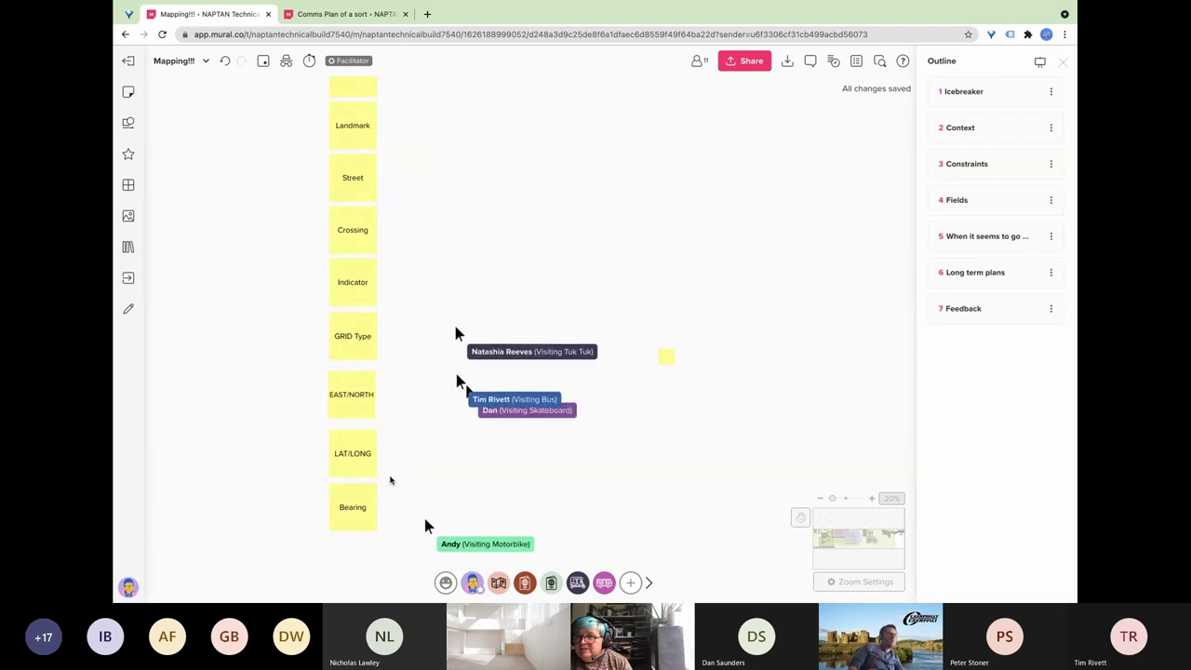
scroll(390, 480, "up", 2)
scroll(390, 481, "up", 5)
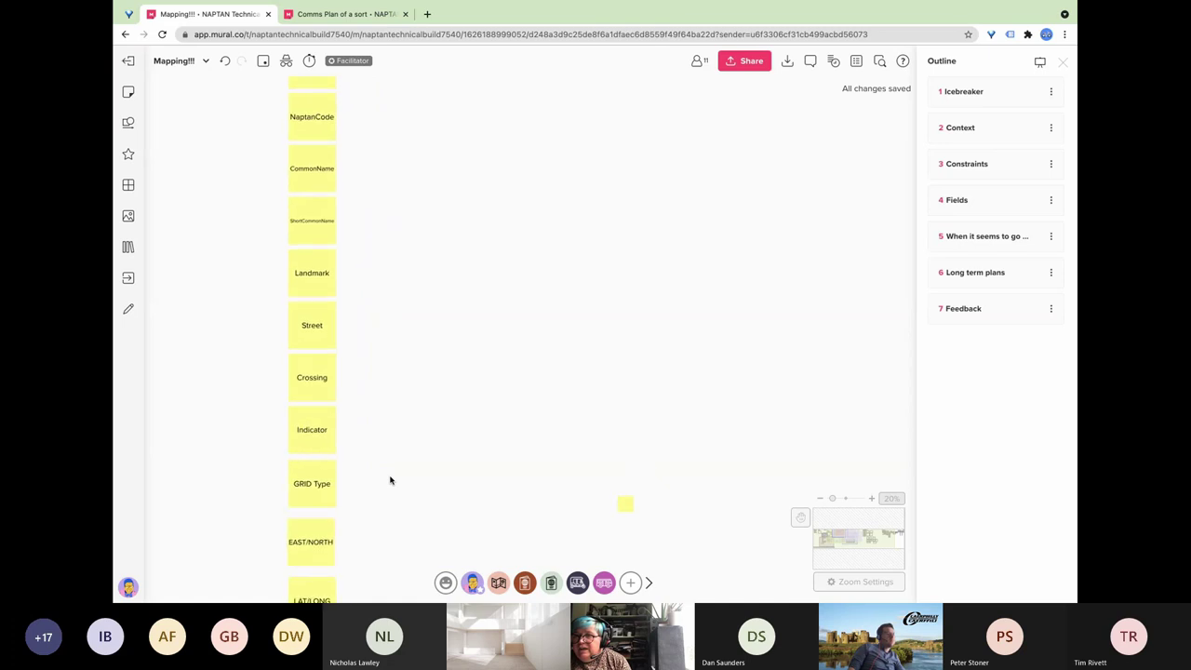
scroll(390, 480, "up", 2)
scroll(390, 481, "down", 4)
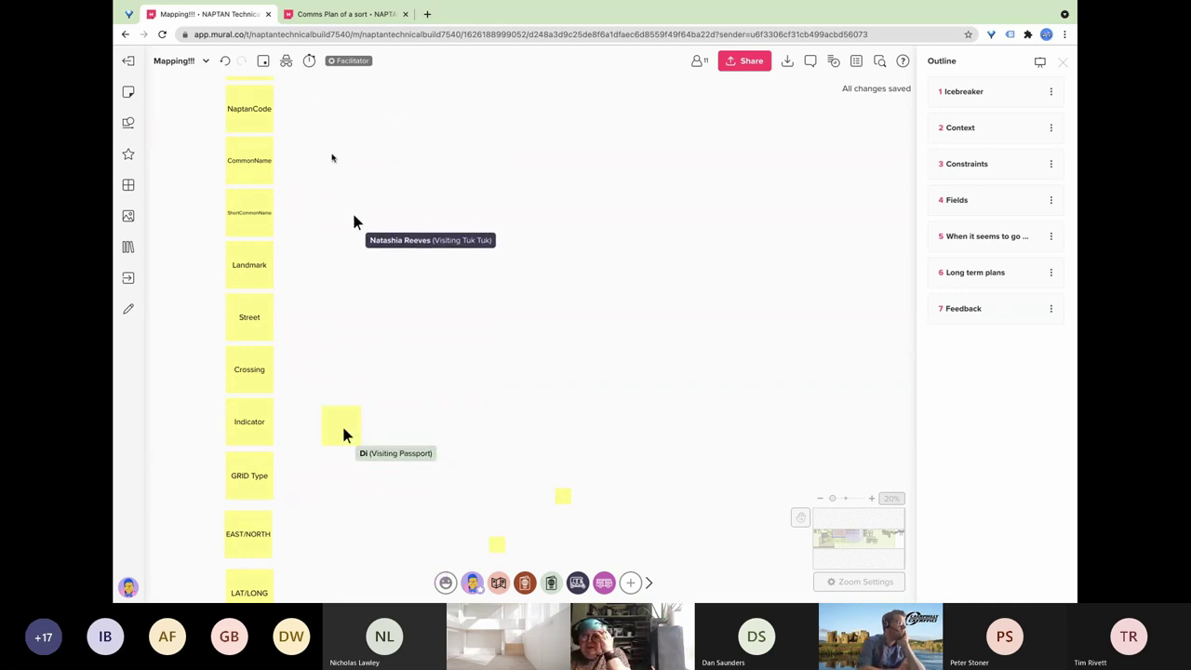
left_click(310, 62)
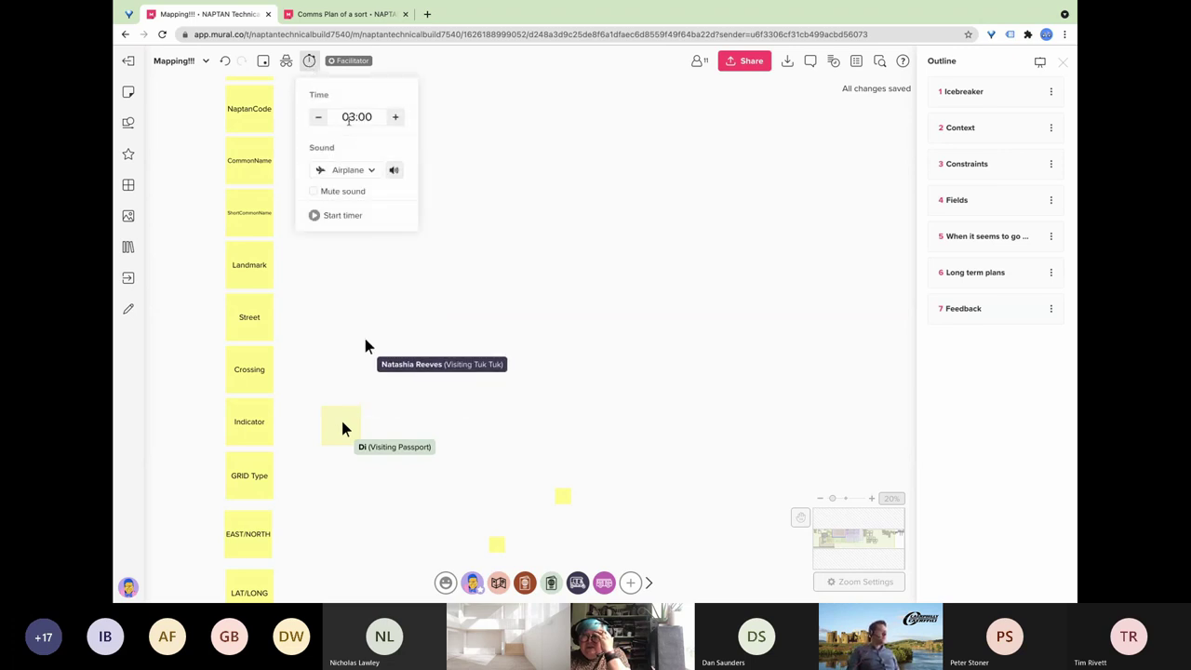
left_click(340, 215)
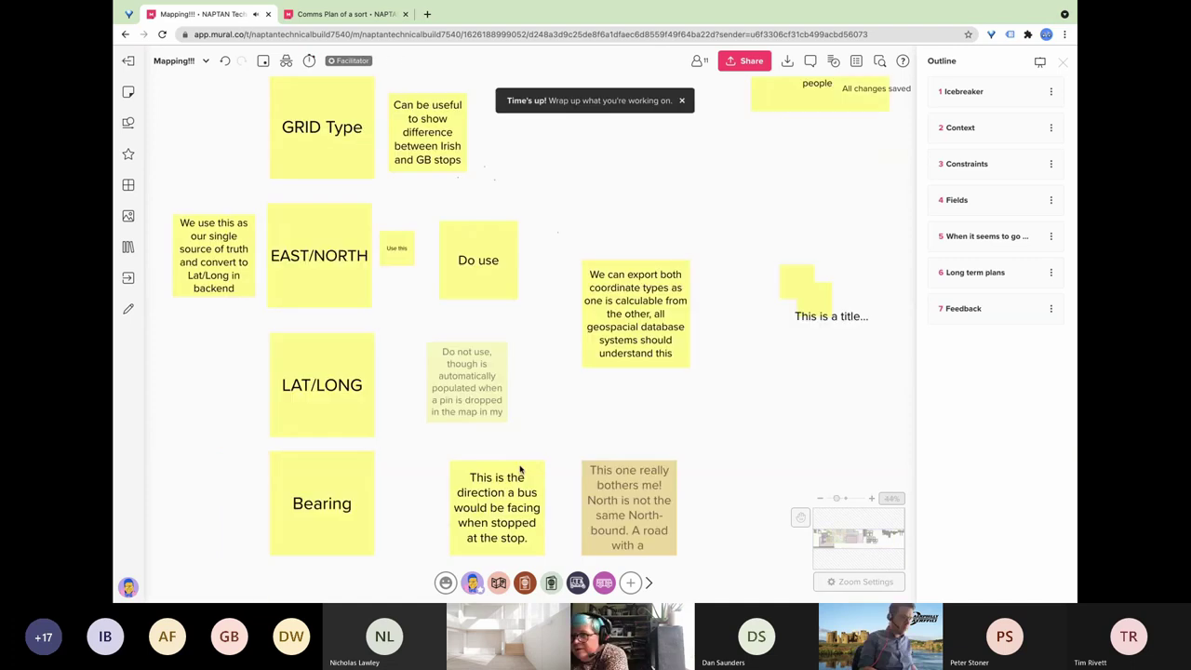
Examine the participants' responses throughout the Fields section, from ATCOCode down to Bearing.
scroll(519, 468, "up", 6)
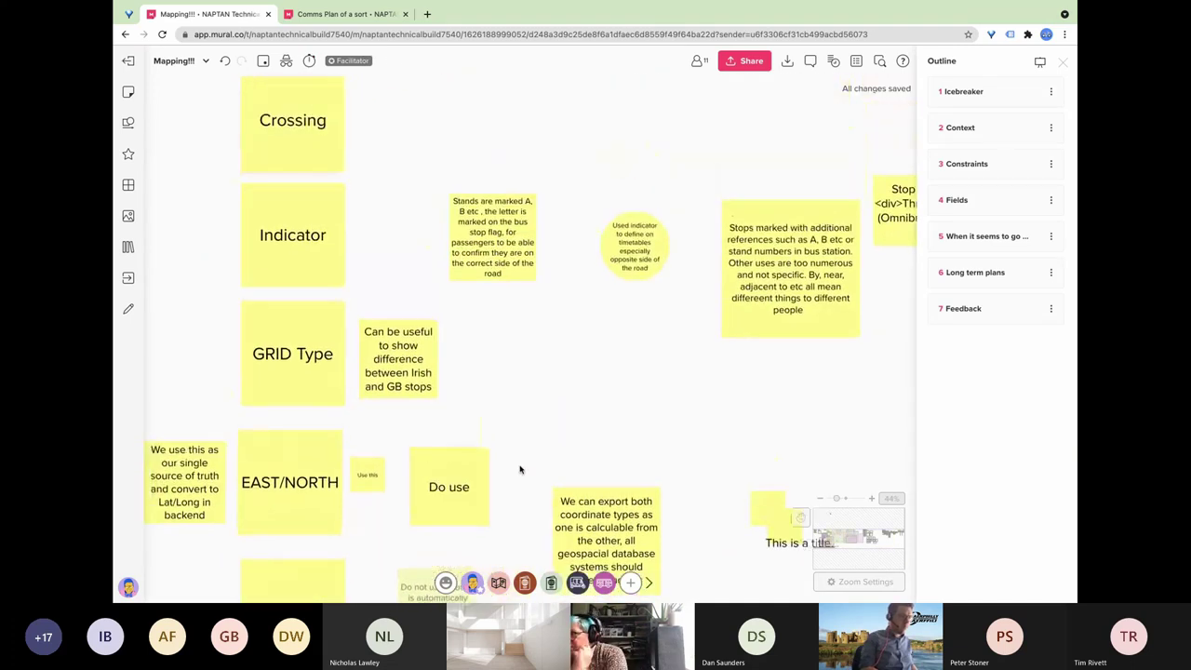
scroll(520, 464, "up", 3)
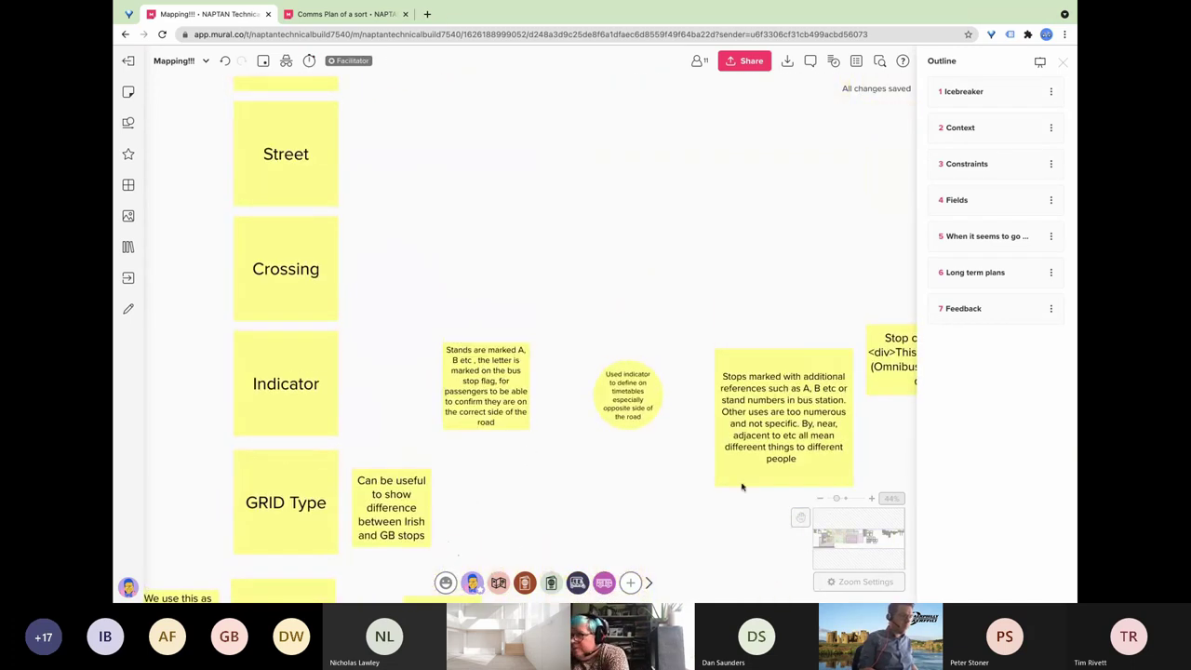
scroll(538, 354, "down", 3)
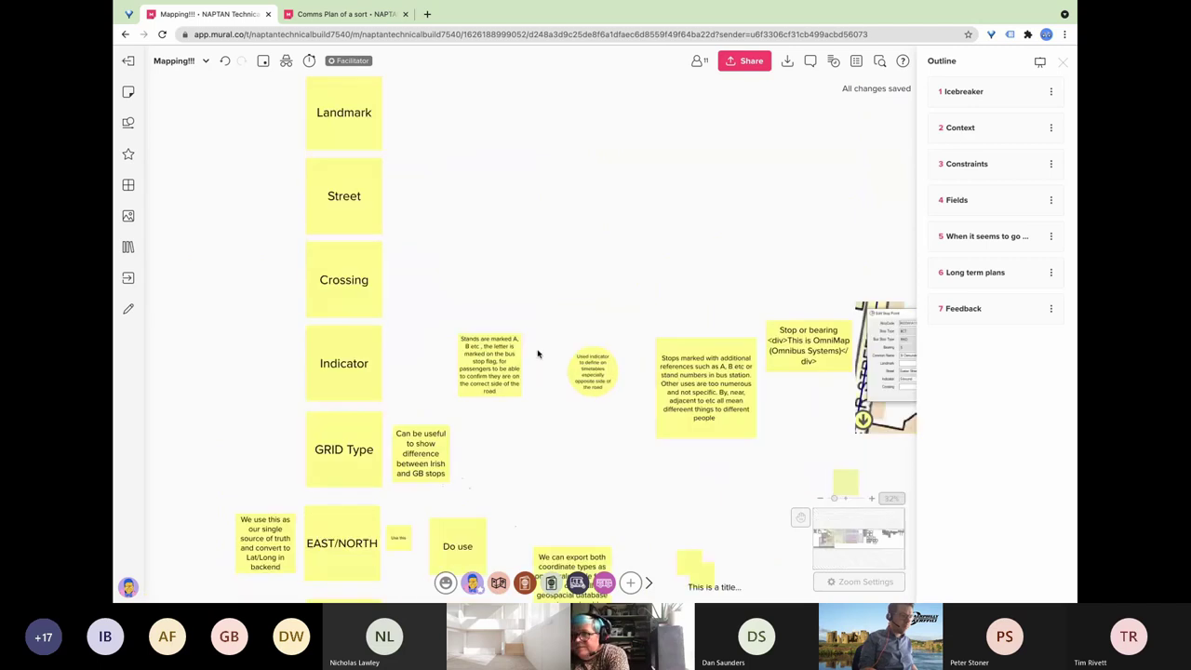
scroll(538, 353, "up", 6)
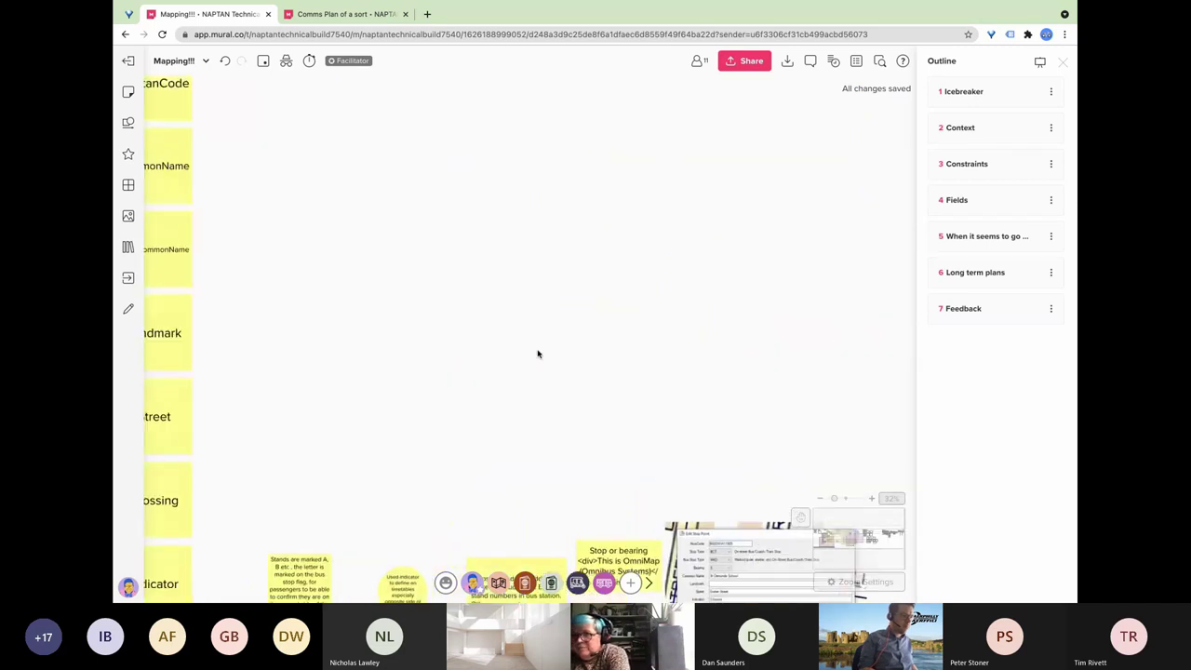
scroll(538, 353, "down", 5)
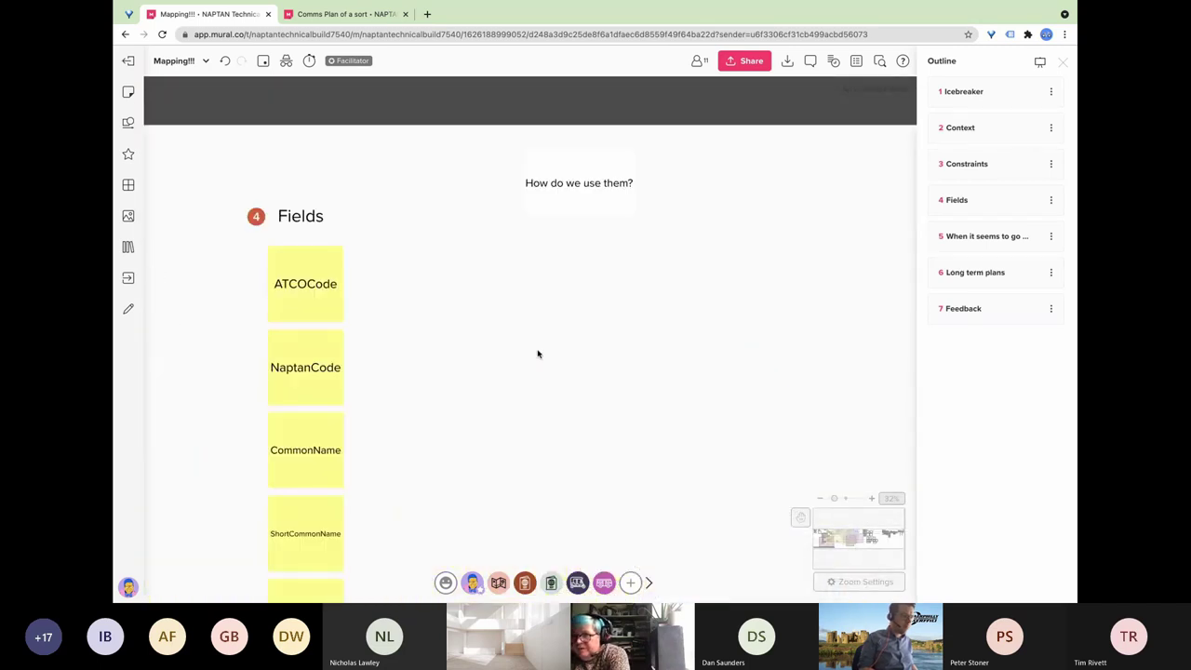
scroll(538, 354, "down", 5)
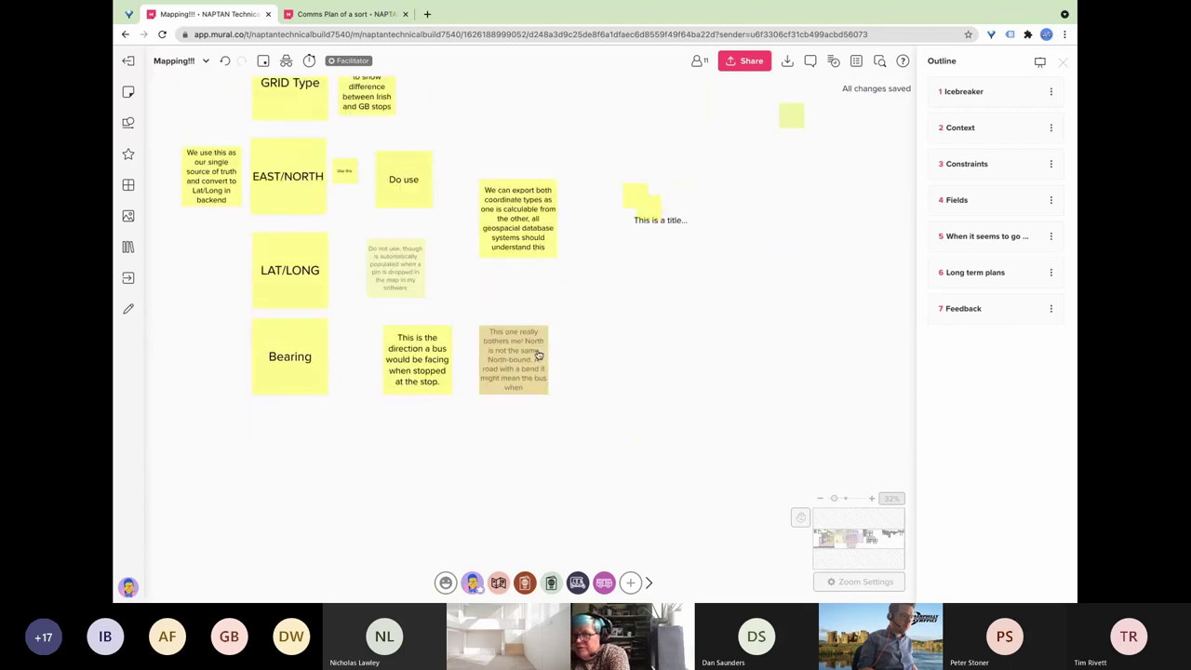
scroll(538, 354, "up", 3)
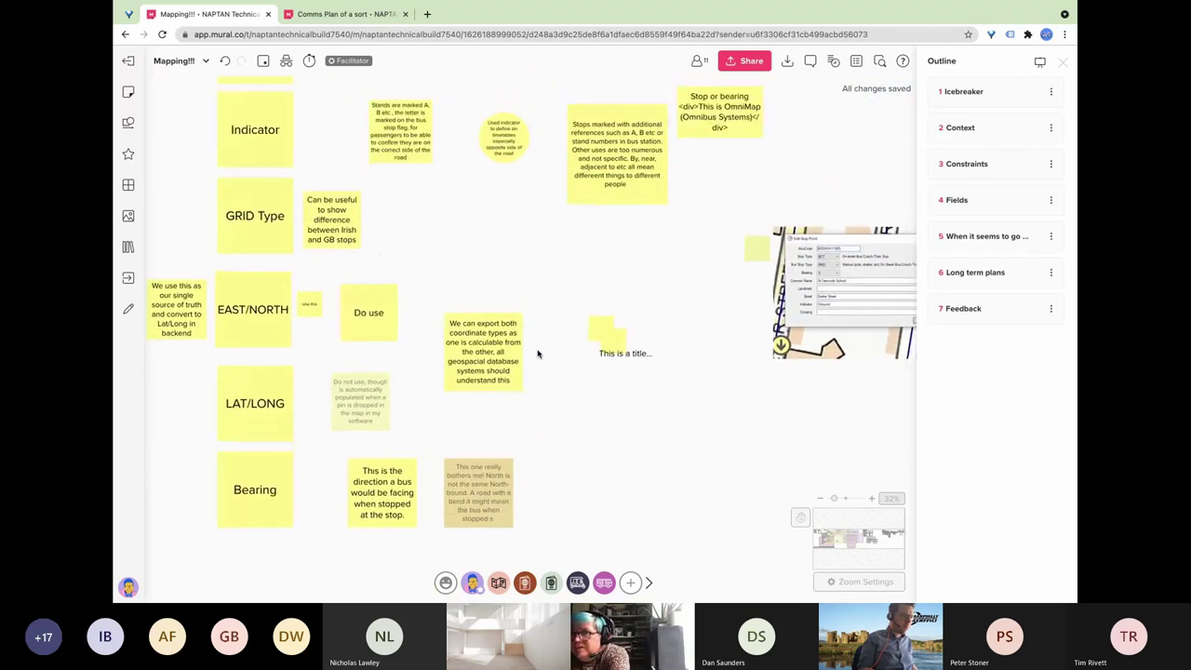
Move the "Stop or bearing" OmniMap note from the Indicator row to just above the stop point dialog screenshot.
scroll(538, 353, "up", 2)
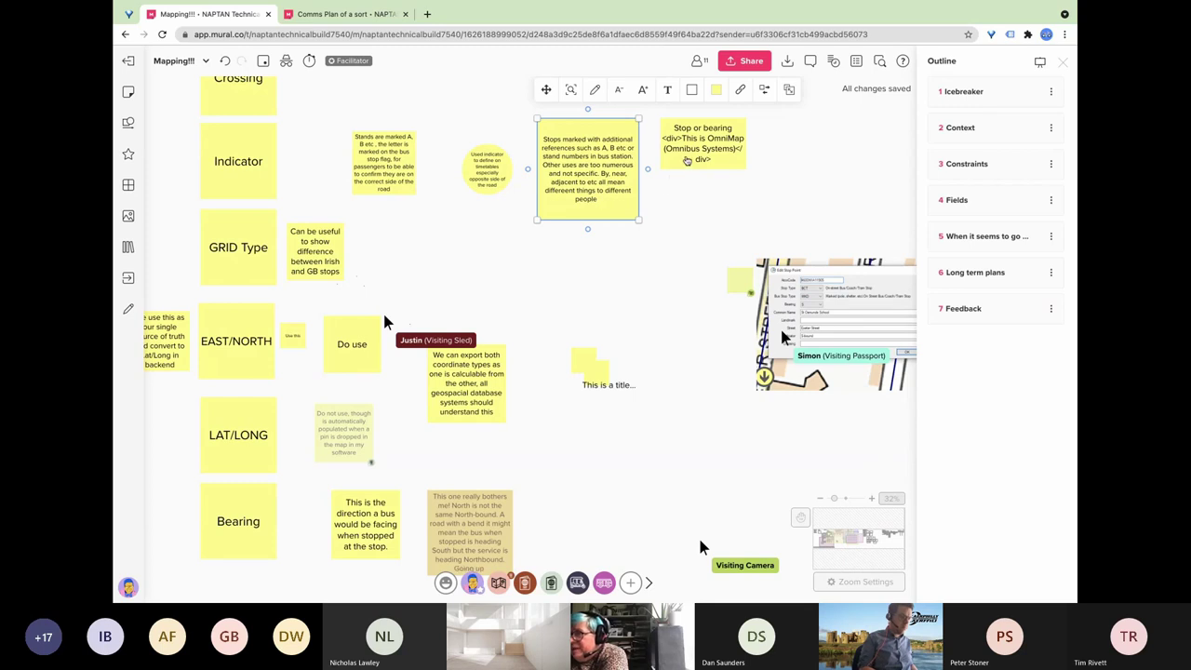
left_click_drag(689, 160, 773, 258)
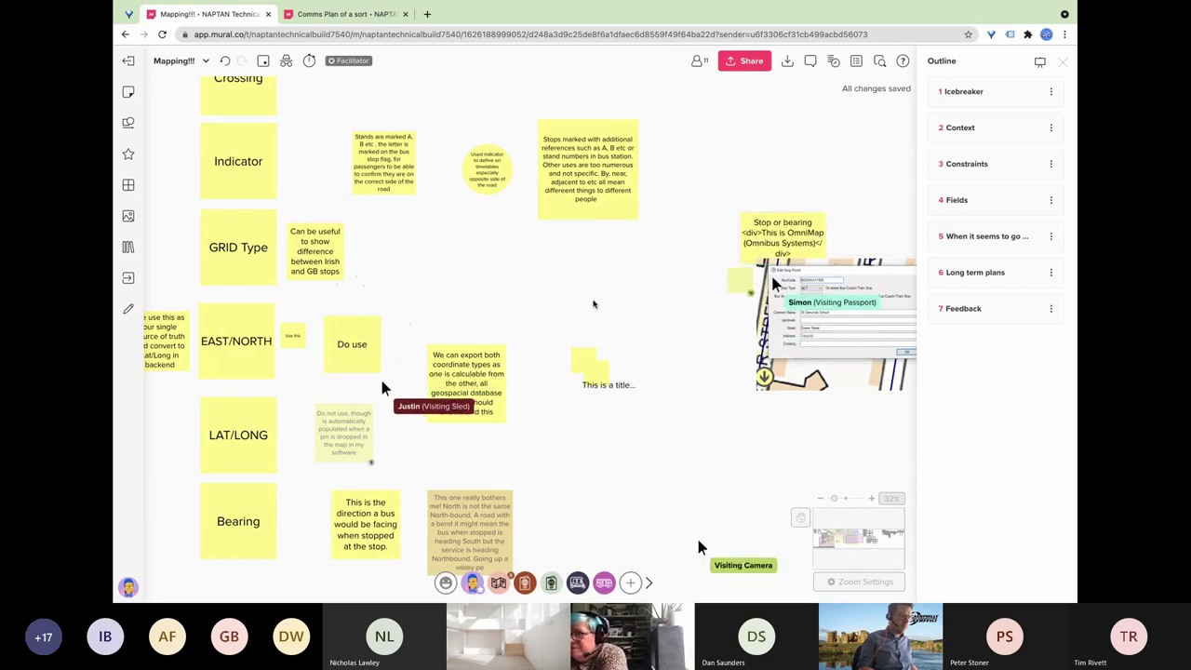
Review the participants' notes beside Indicator, GRID Type, EAST/NORTH, LAT/LONG and Bearing, including those on coordinate consistency and bus direction.
scroll(574, 271, "up", 1)
scroll(573, 275, "up", 2)
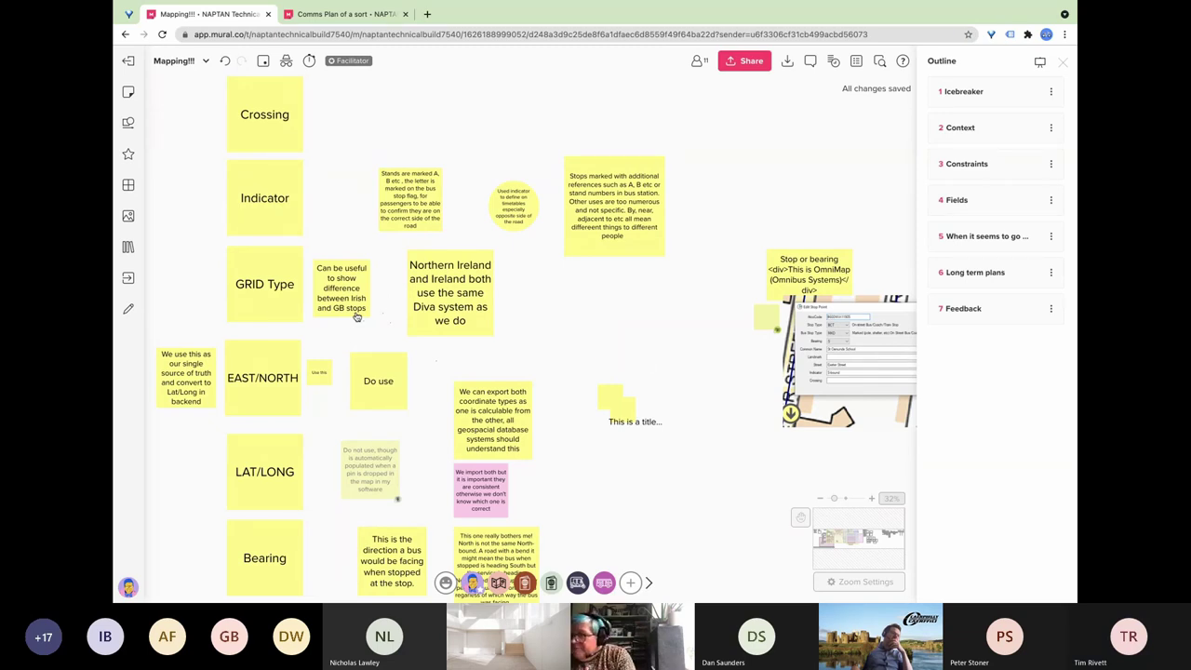
scroll(647, 361, "right", 3)
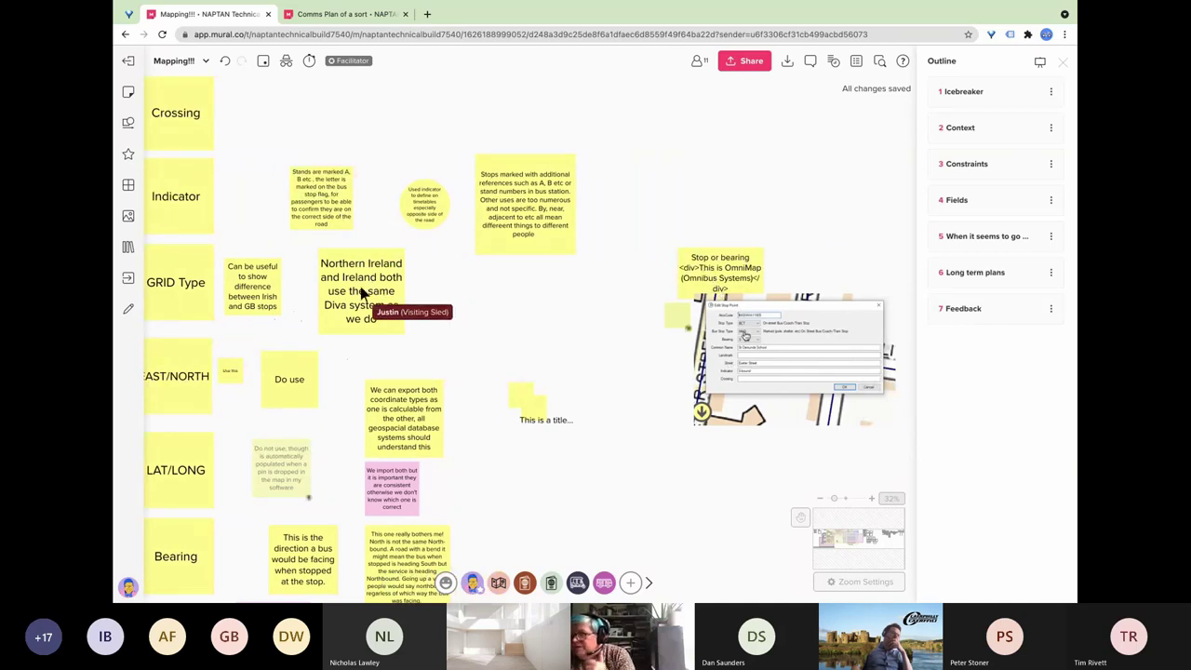
scroll(588, 328, "left", 2)
scroll(588, 328, "down", 1)
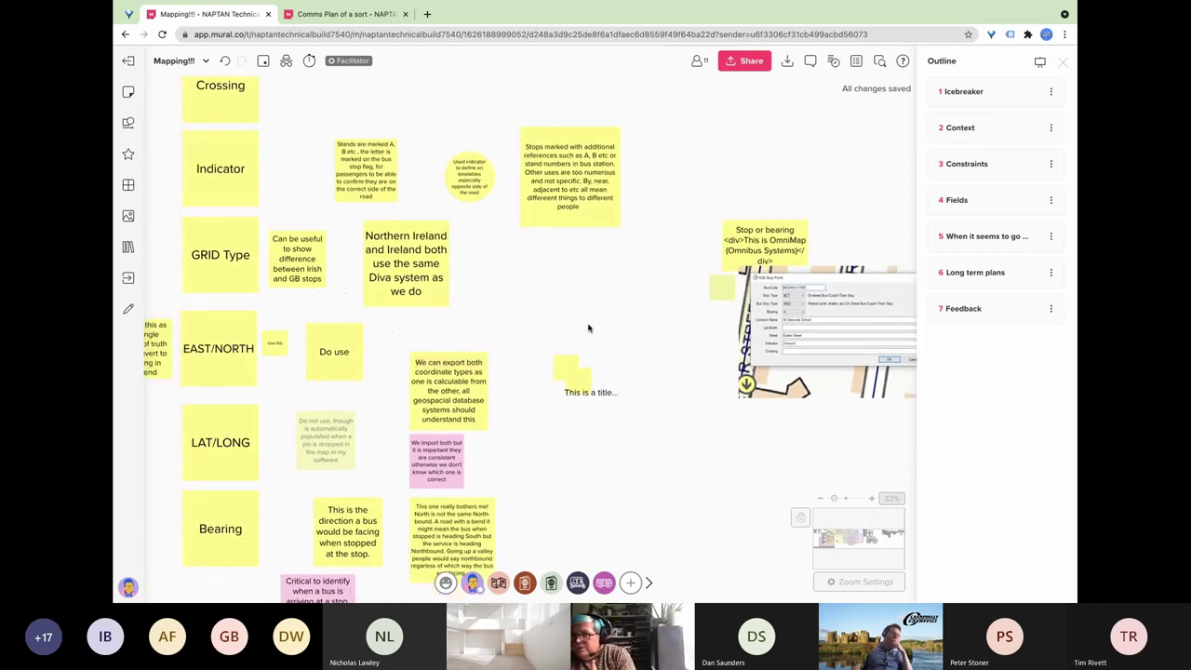
scroll(588, 328, "left", 3)
scroll(588, 328, "down", 1)
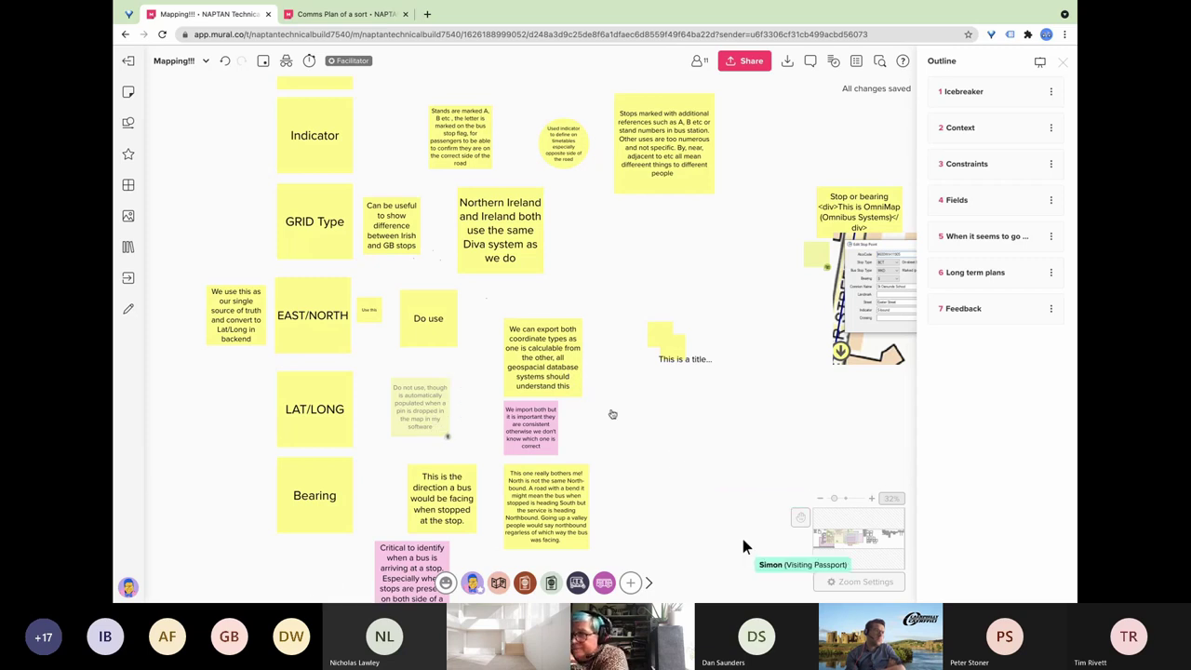
scroll(612, 428, "down", 1)
scroll(613, 428, "down", 2)
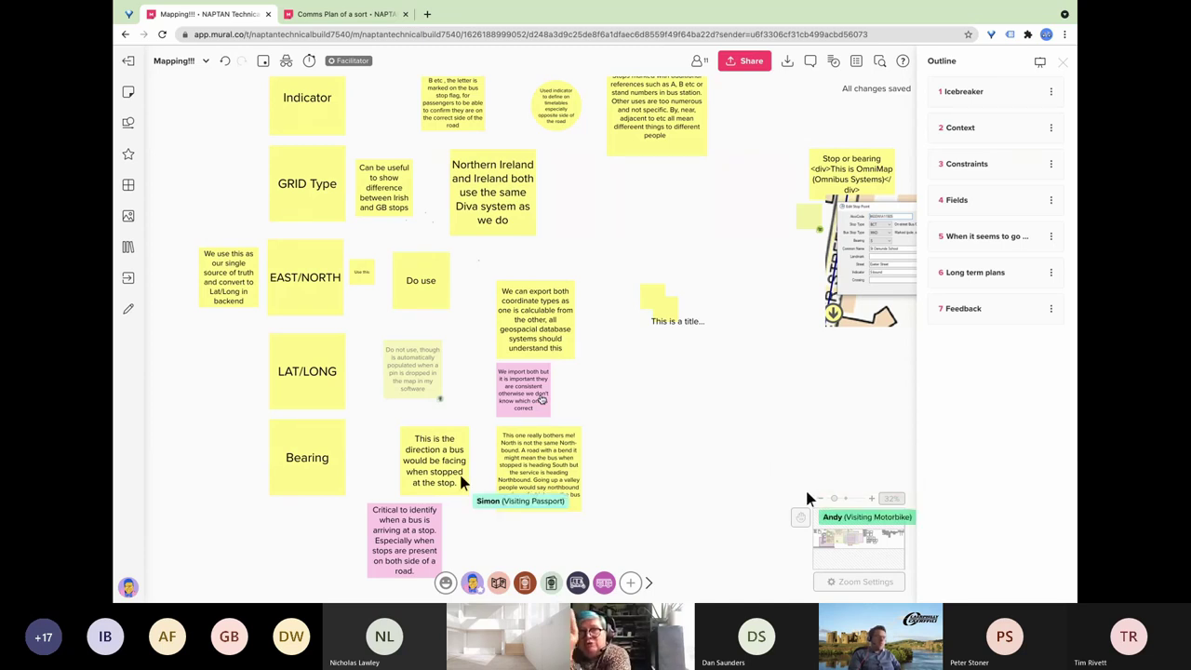
scroll(509, 417, "down", 5)
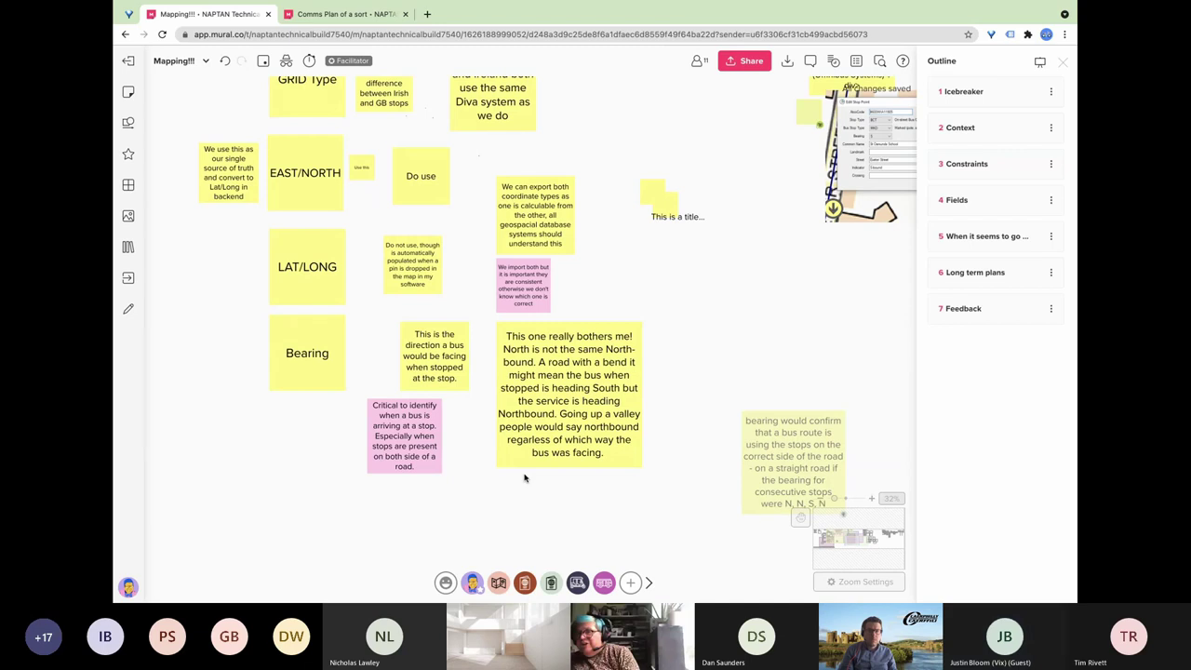
scroll(561, 484, "down", 1)
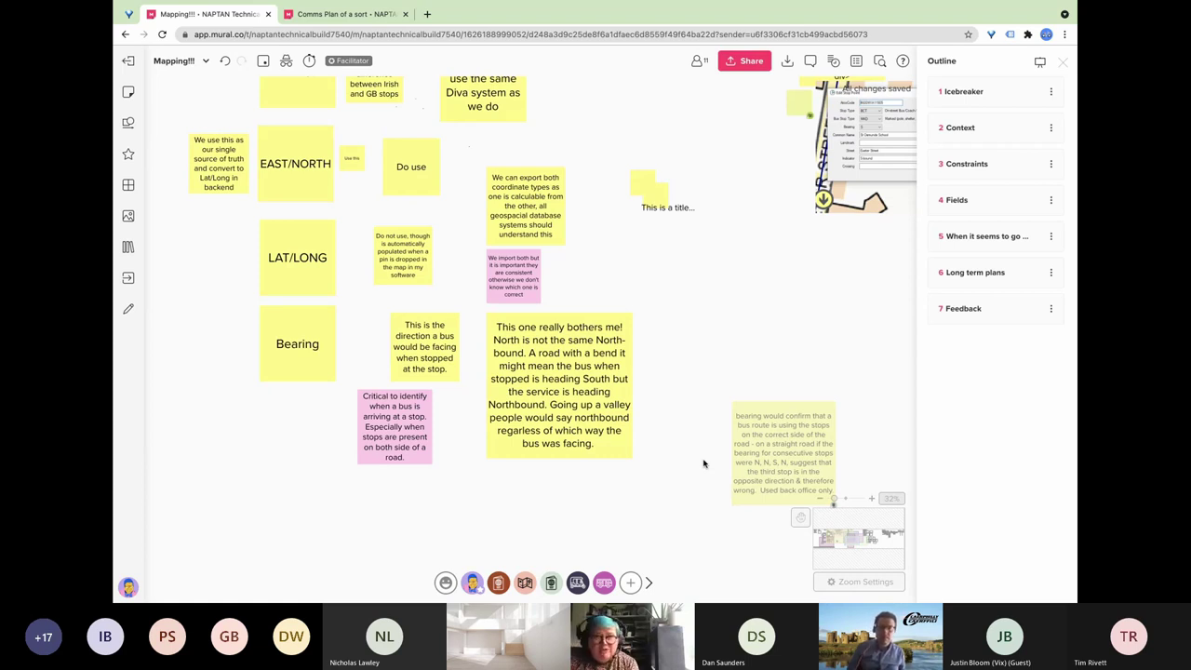
Present the "Is USRN useful?" question enlarged with its YES, NO, NO IDEA and WHAT'S USRN? answer notes.
scroll(640, 505, "left", 5)
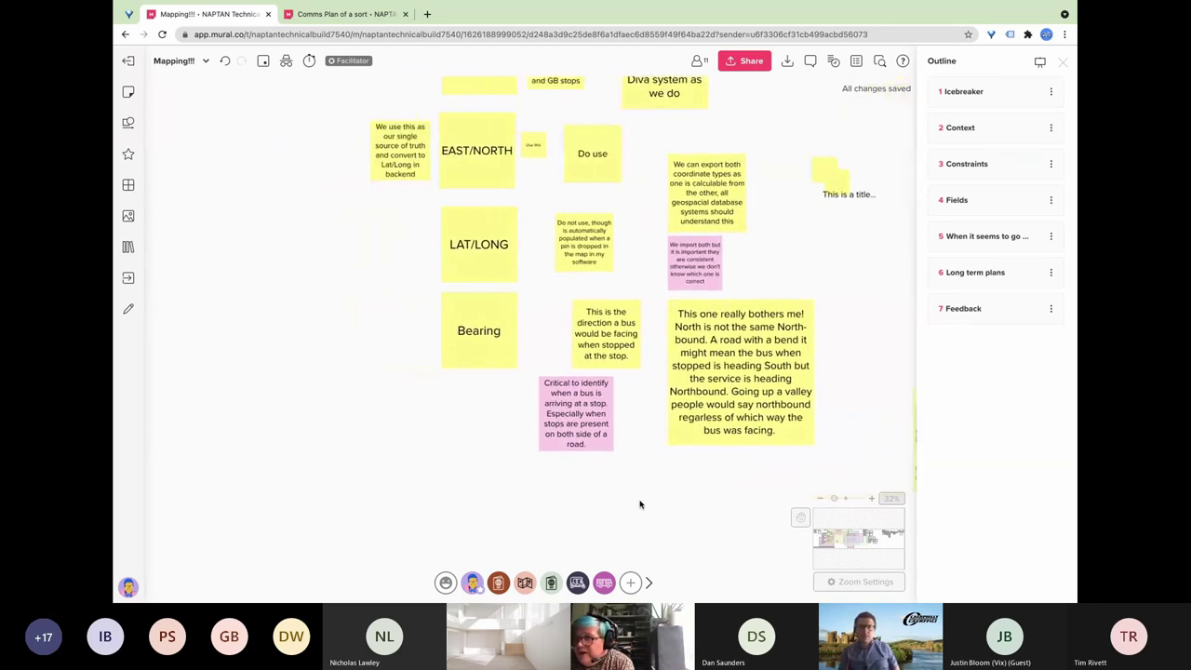
scroll(641, 504, "left", 10)
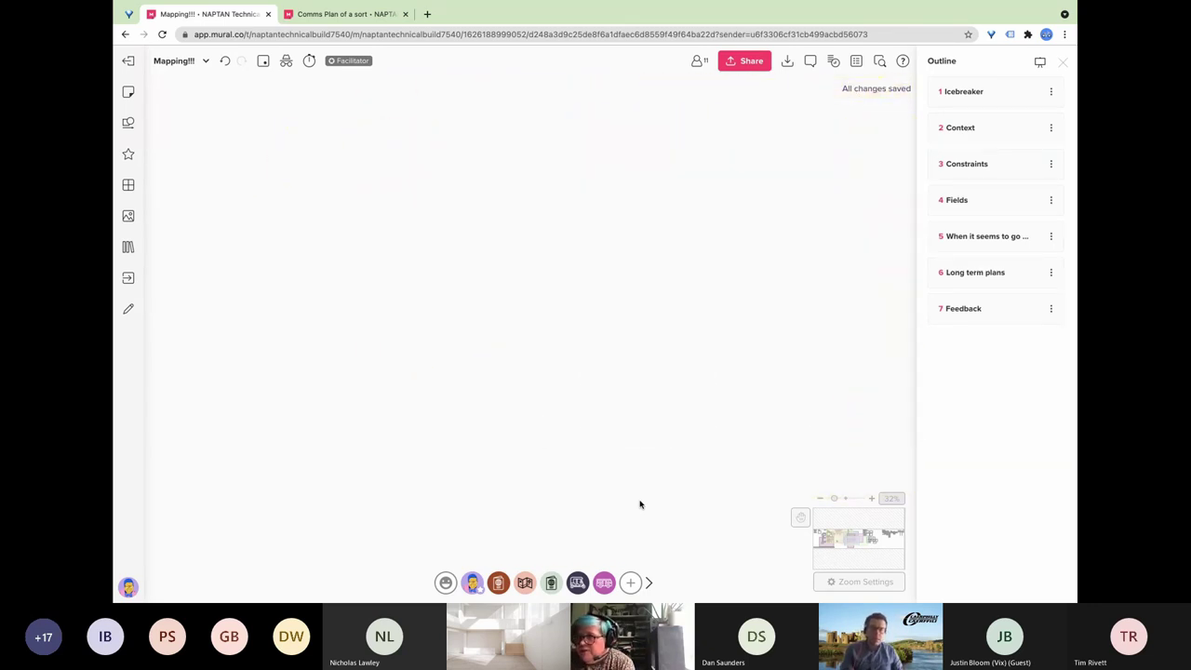
scroll(640, 504, "left", 8)
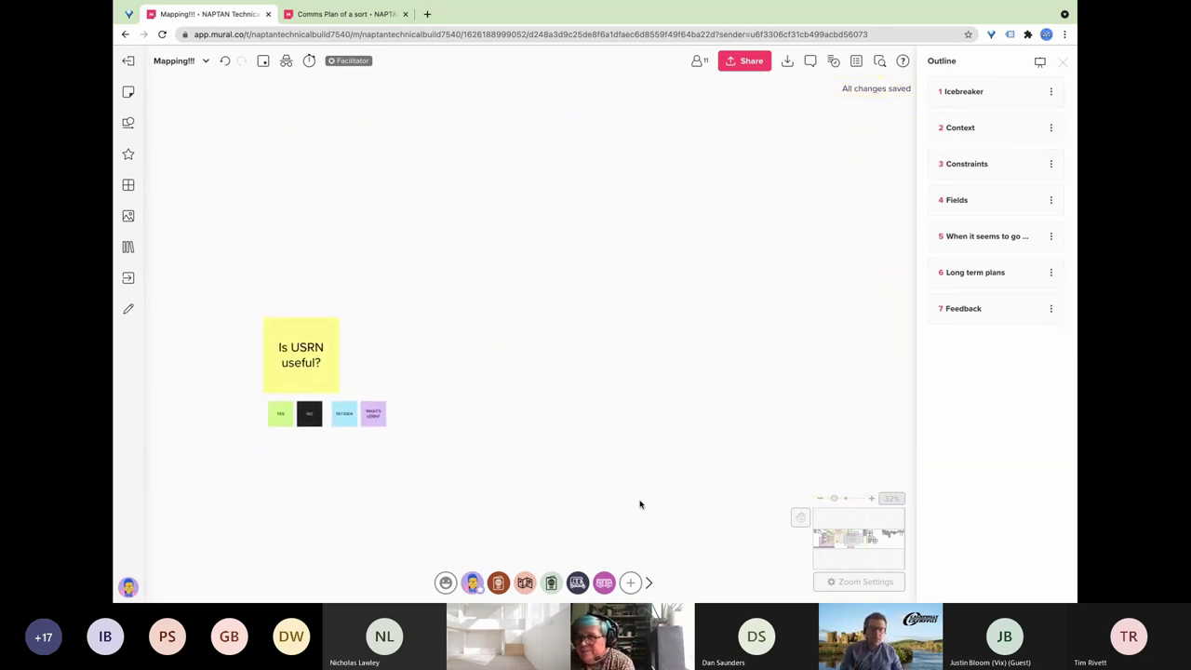
scroll(640, 505, "left", 5)
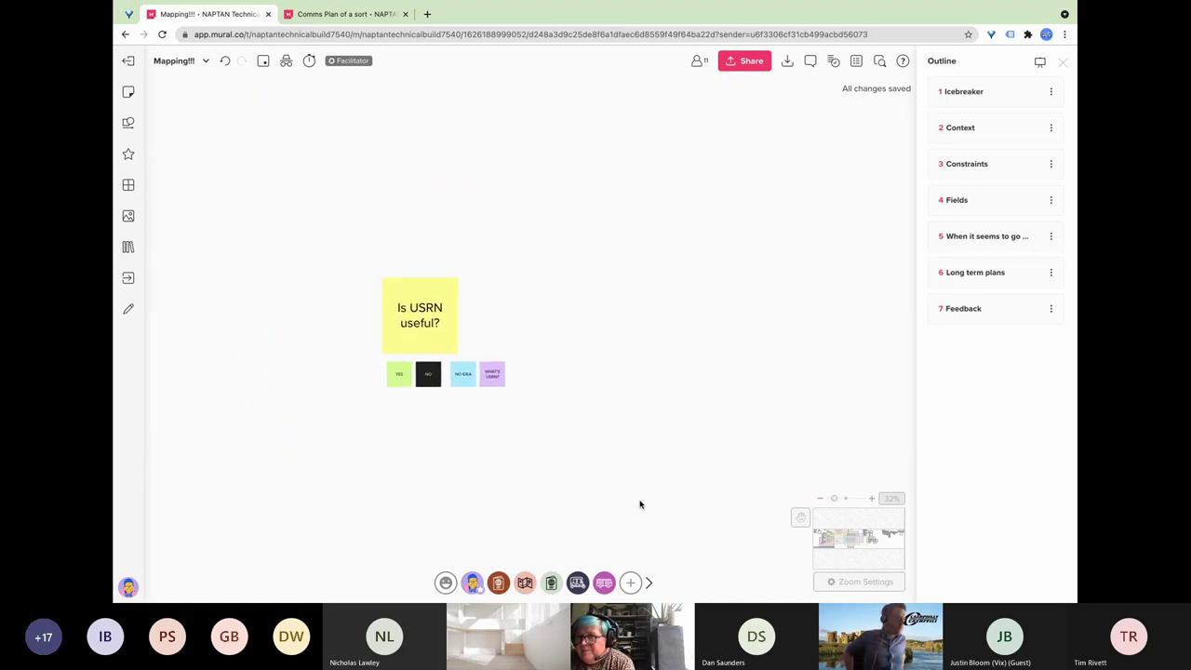
left_click(872, 499)
scroll(671, 472, "left", 2)
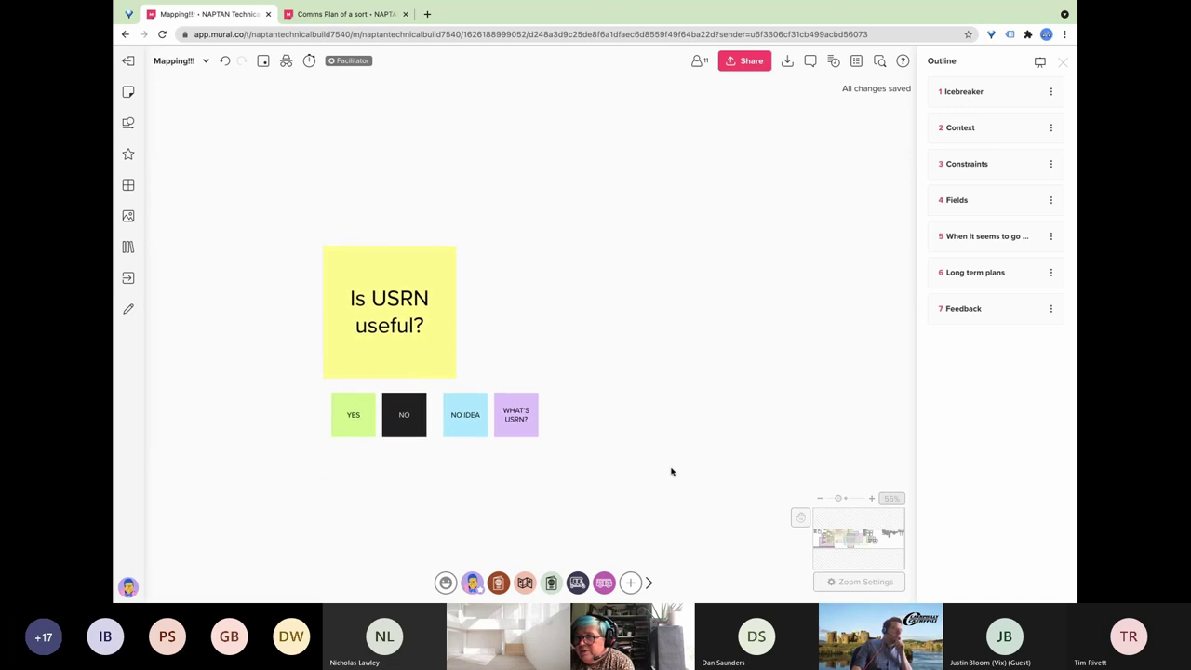
Reword the large yellow question note above the answer notes to "Would USRN be useful?".
scroll(671, 472, "left", 2)
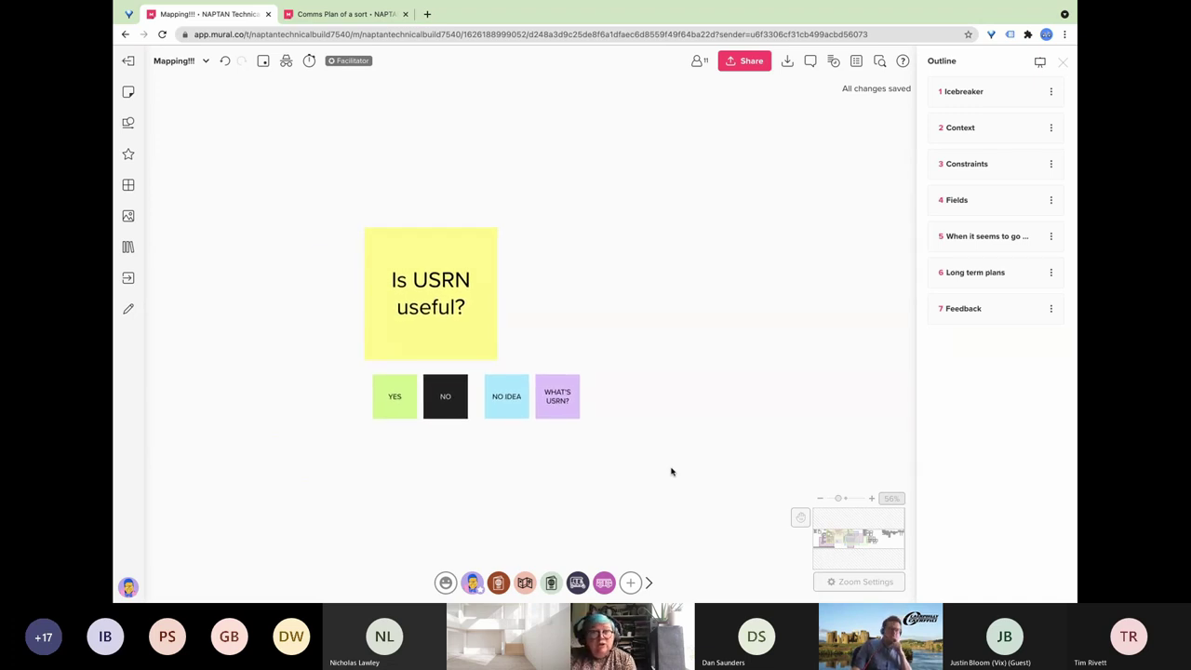
left_click(399, 285)
left_click(399, 285)
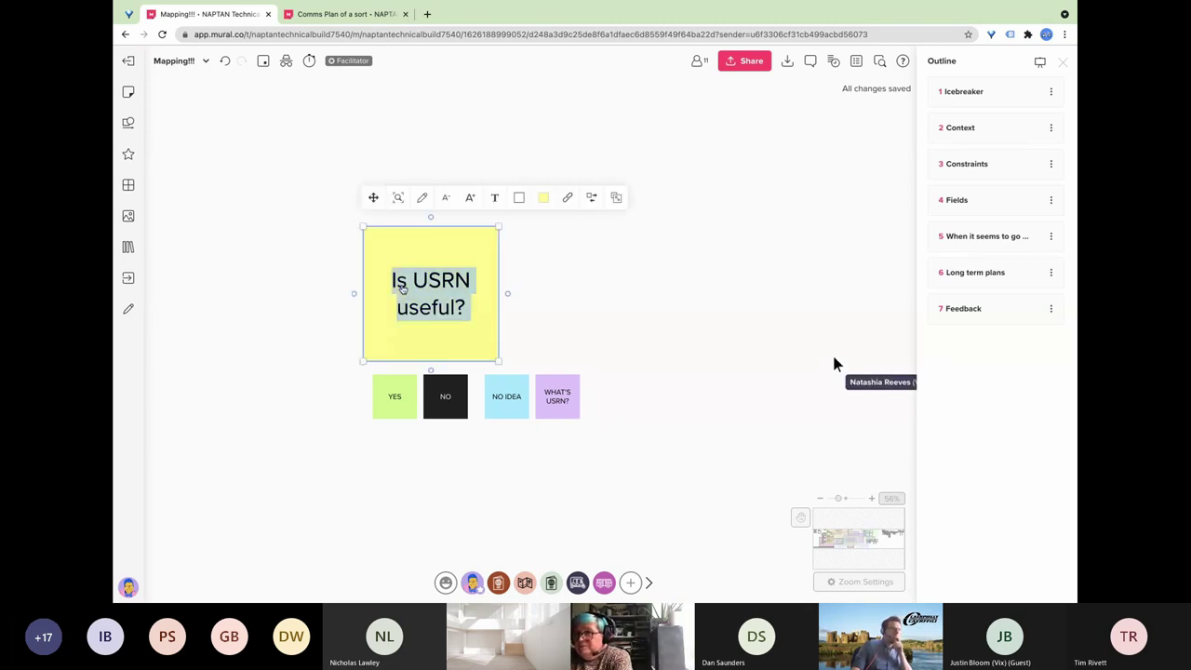
left_click(402, 286)
key("Delete")
key("Delete")
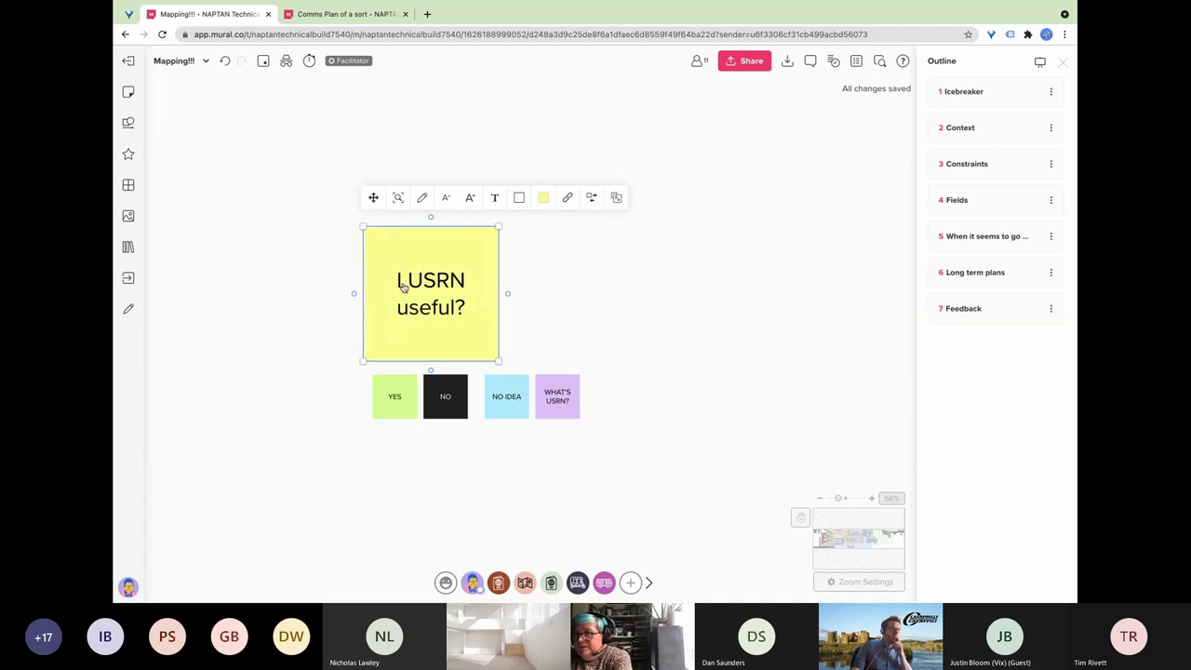
key("BackSpace")
type("Would")
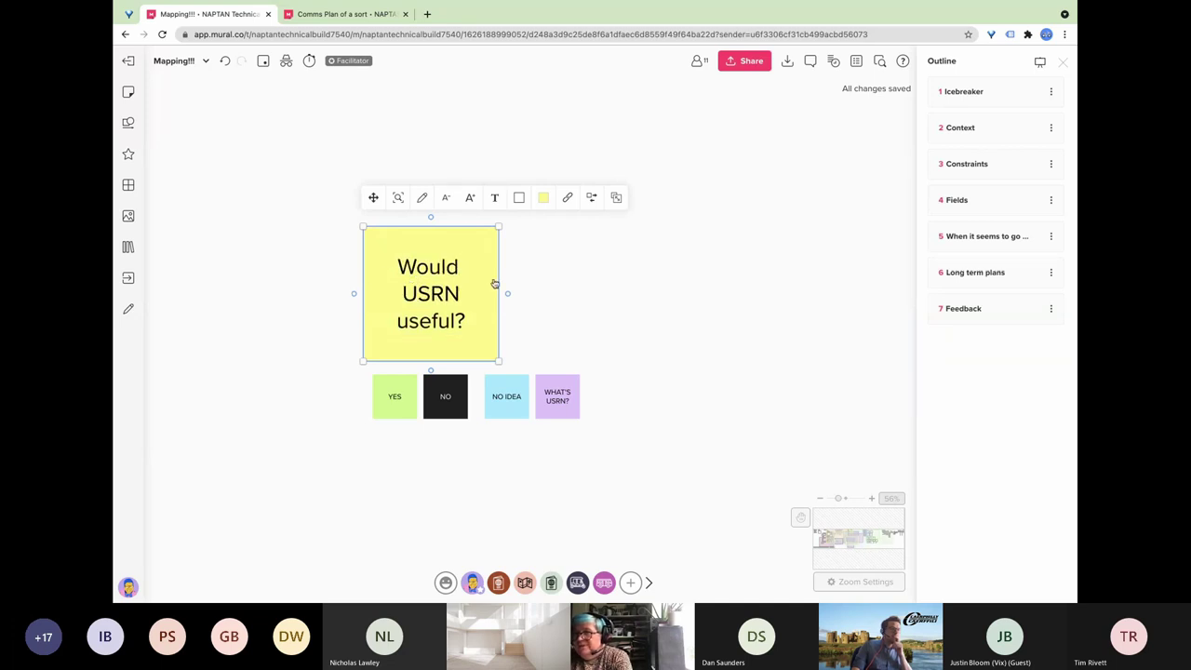
left_click(462, 295)
type("be")
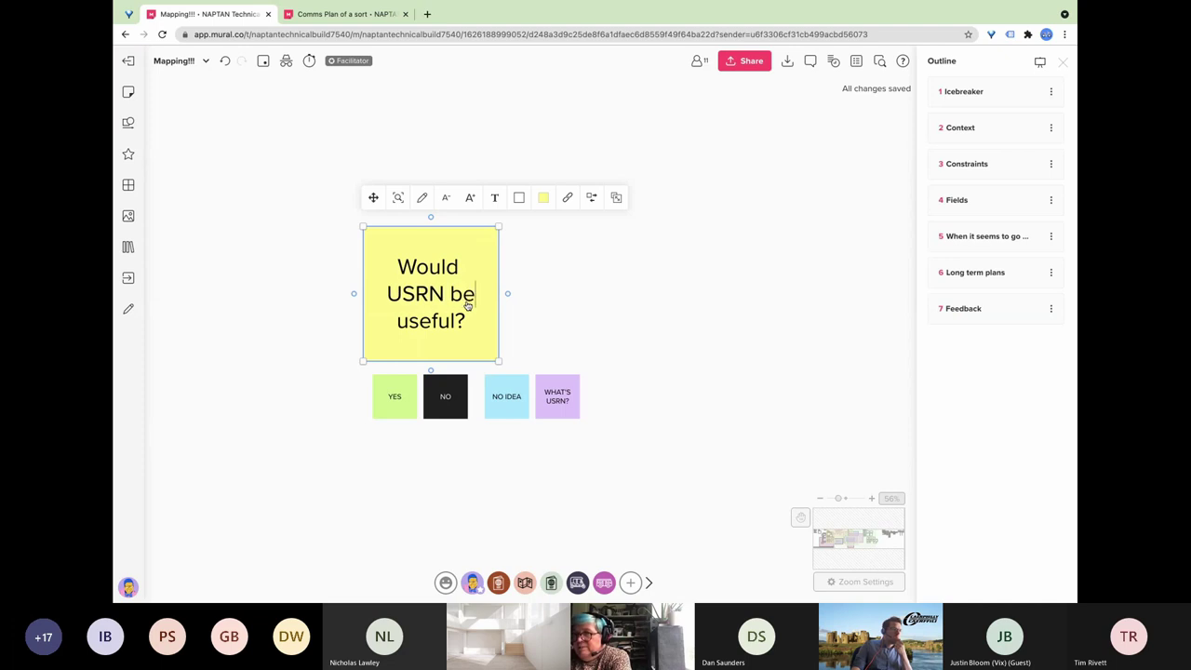
left_click(584, 295)
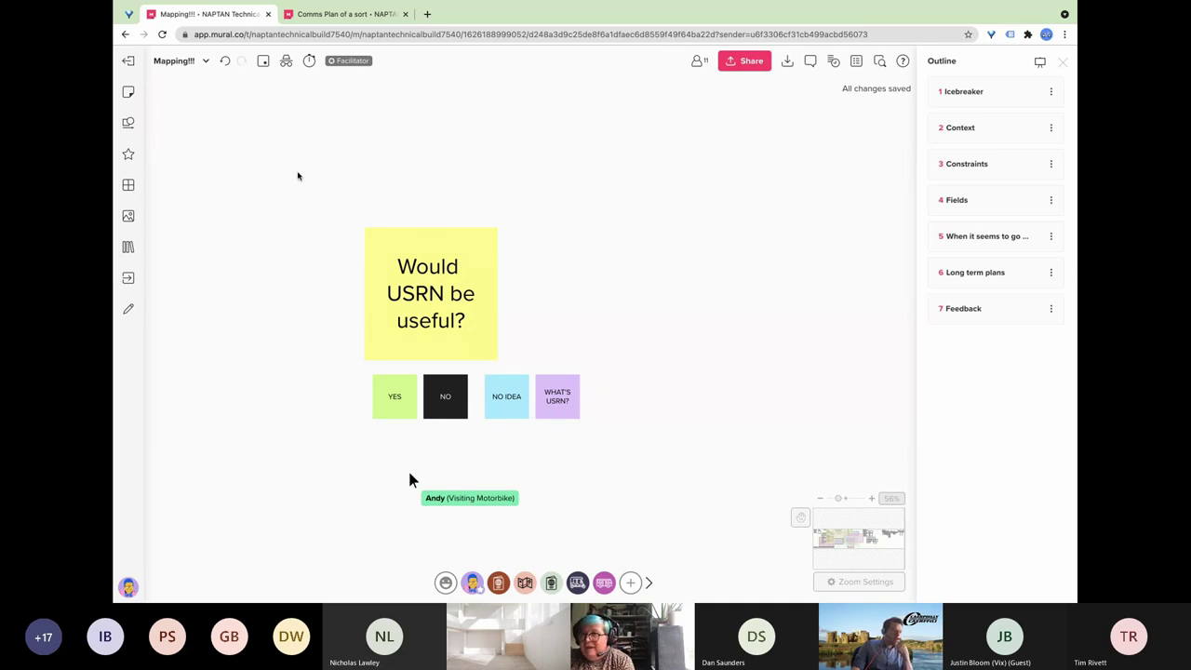
Start a voting session named "USRN" and begin voting.
left_click(263, 60)
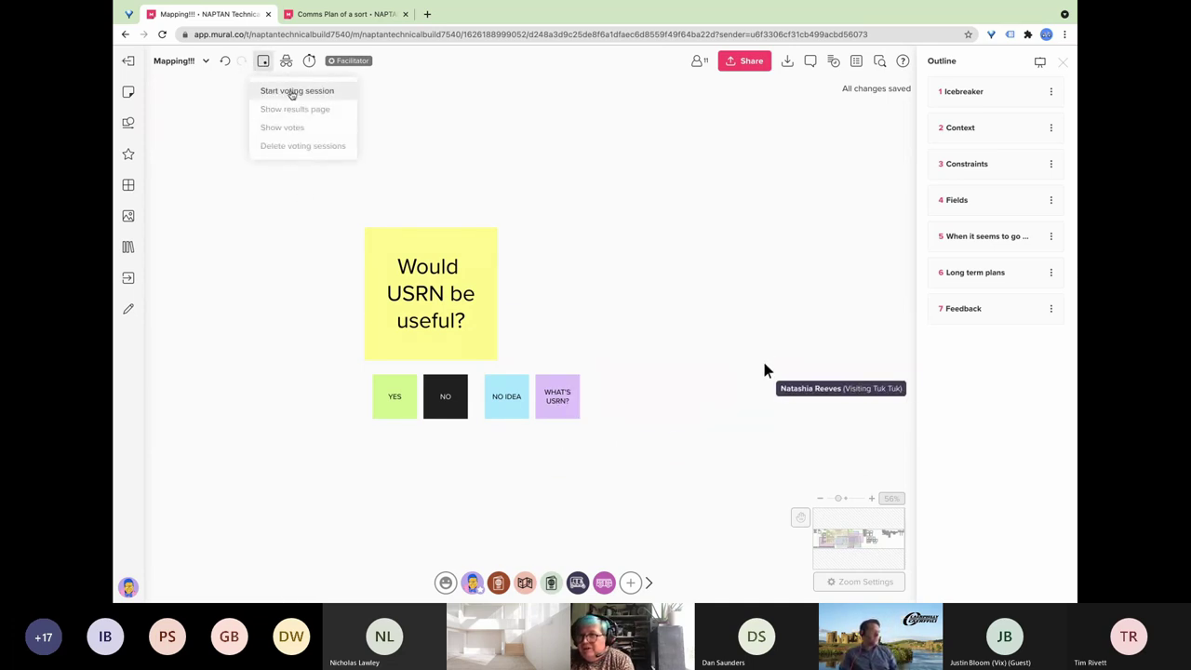
left_click(291, 91)
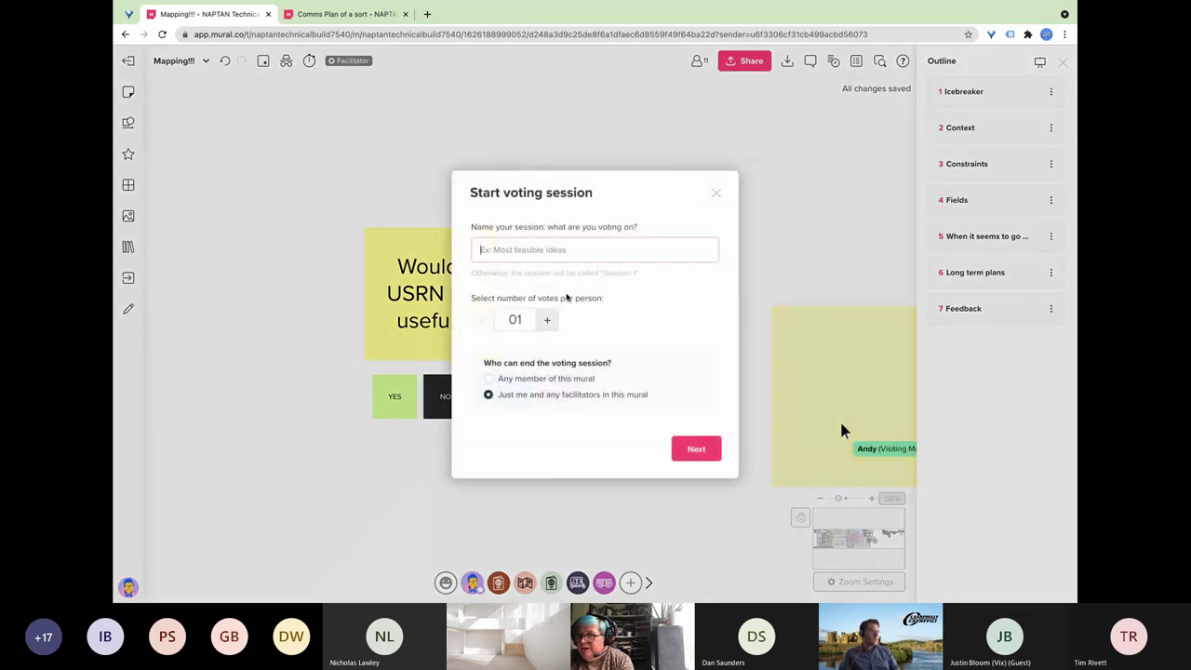
type("USRN")
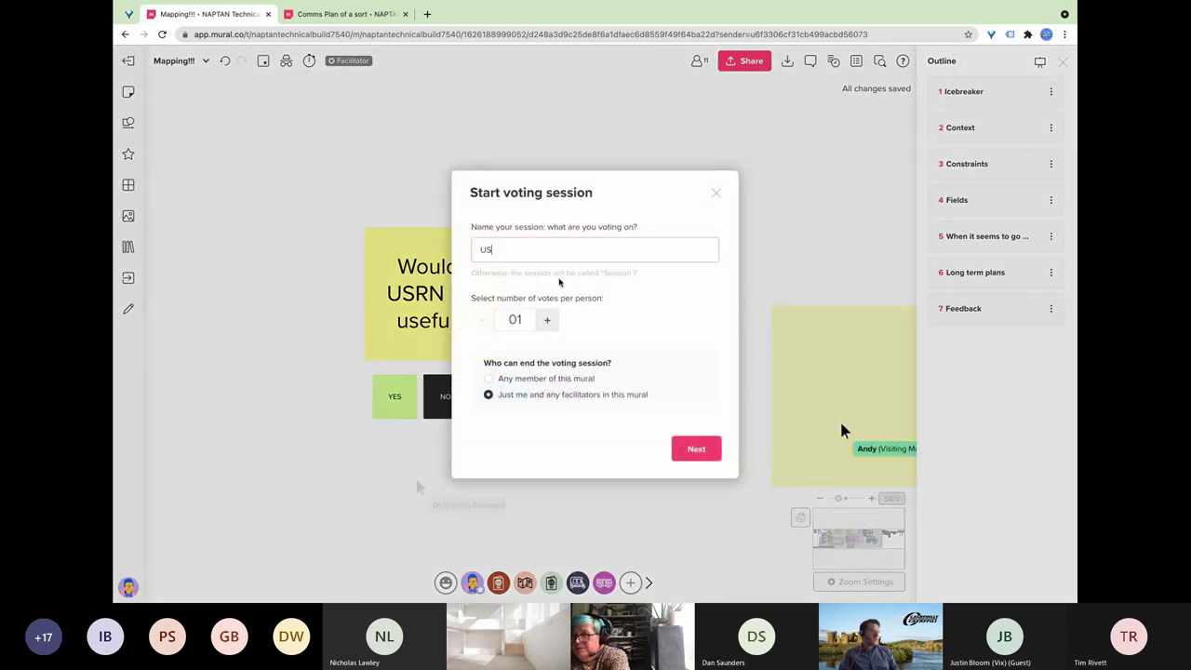
left_click(686, 443)
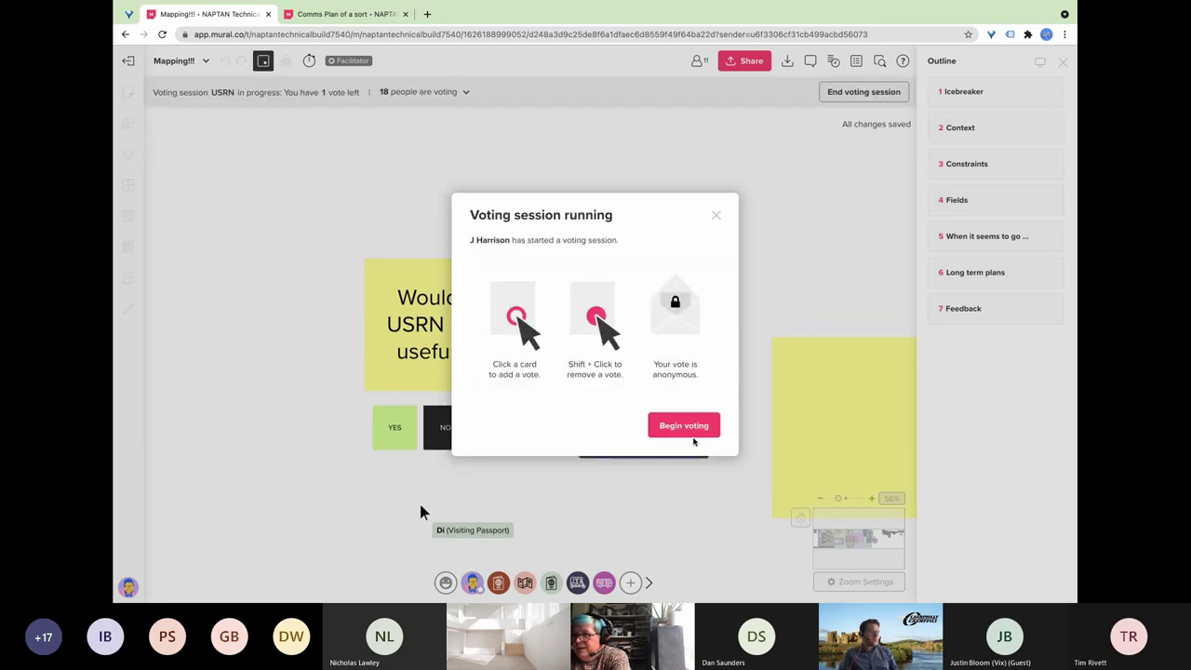
left_click(696, 432)
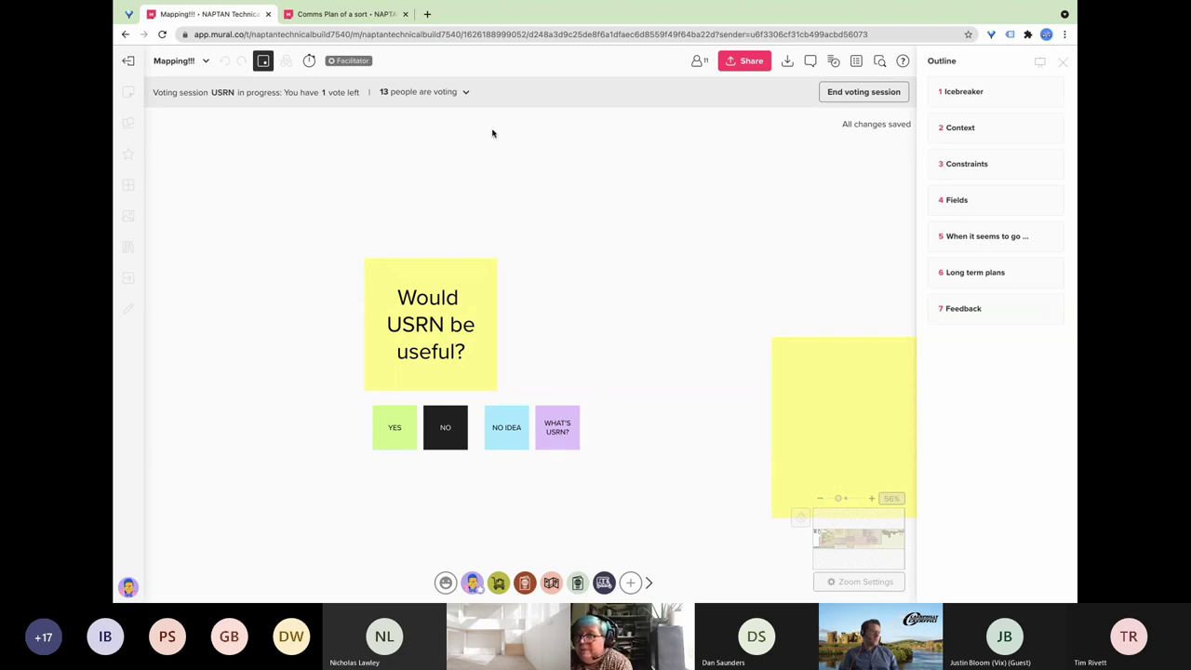
Check the voting session's participant list for who is still voting and who has already voted.
left_click(468, 93)
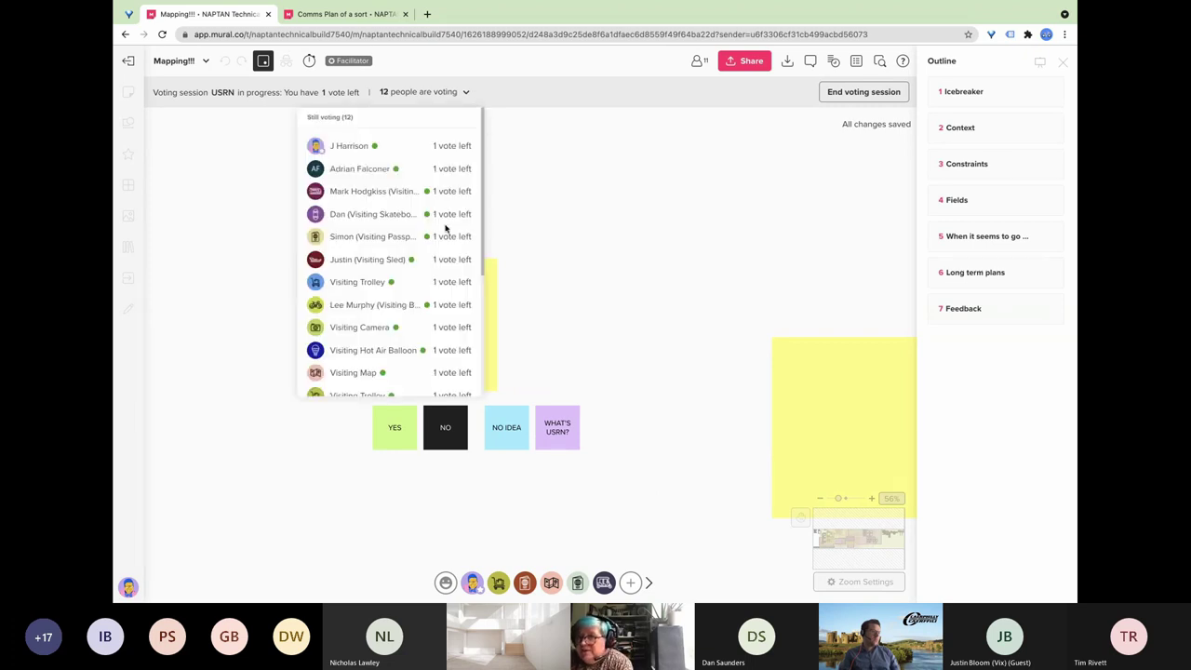
scroll(448, 239, "down", 2)
scroll(448, 239, "up", 5)
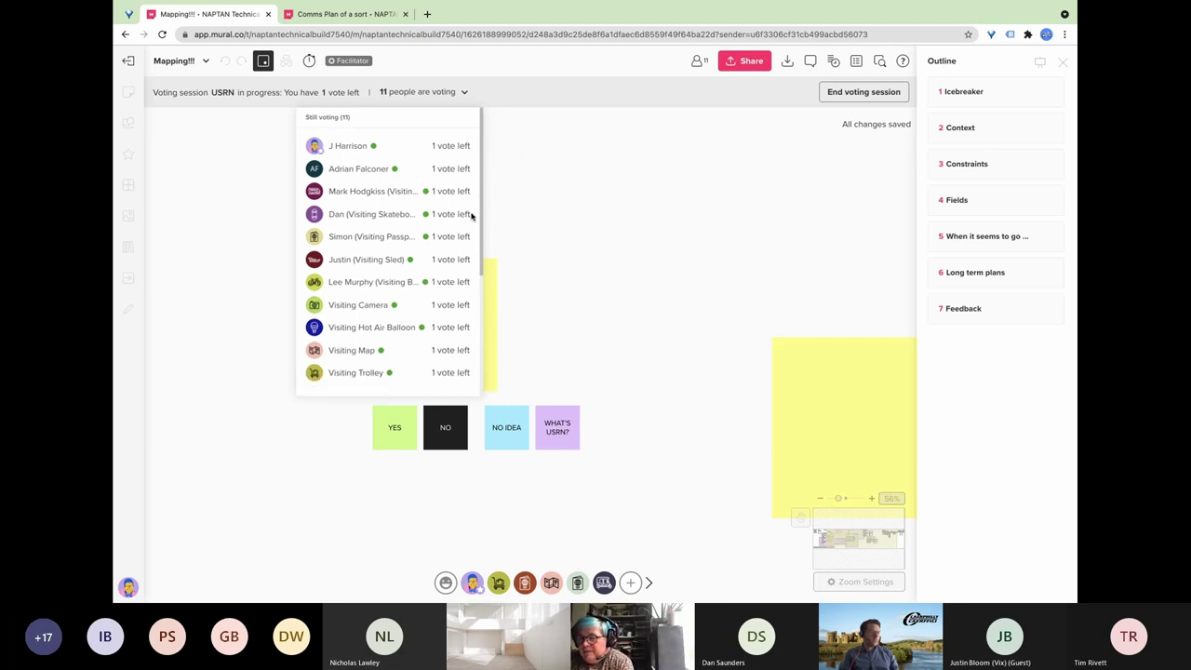
left_click(534, 201)
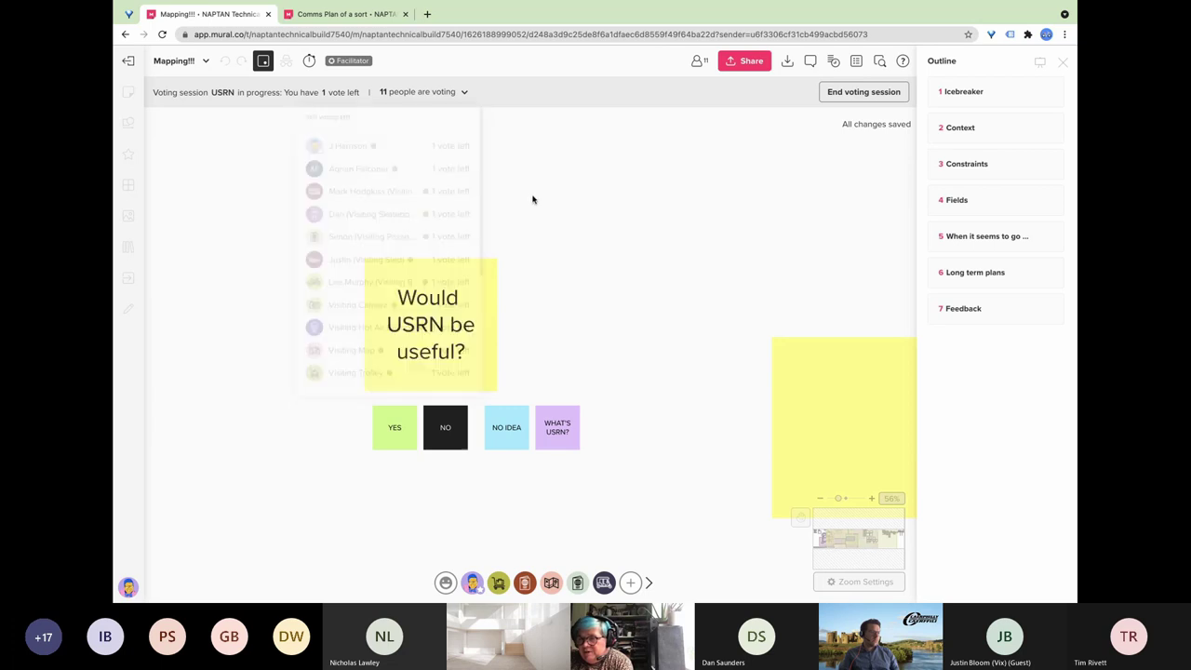
left_click(467, 94)
scroll(435, 219, "down", 4)
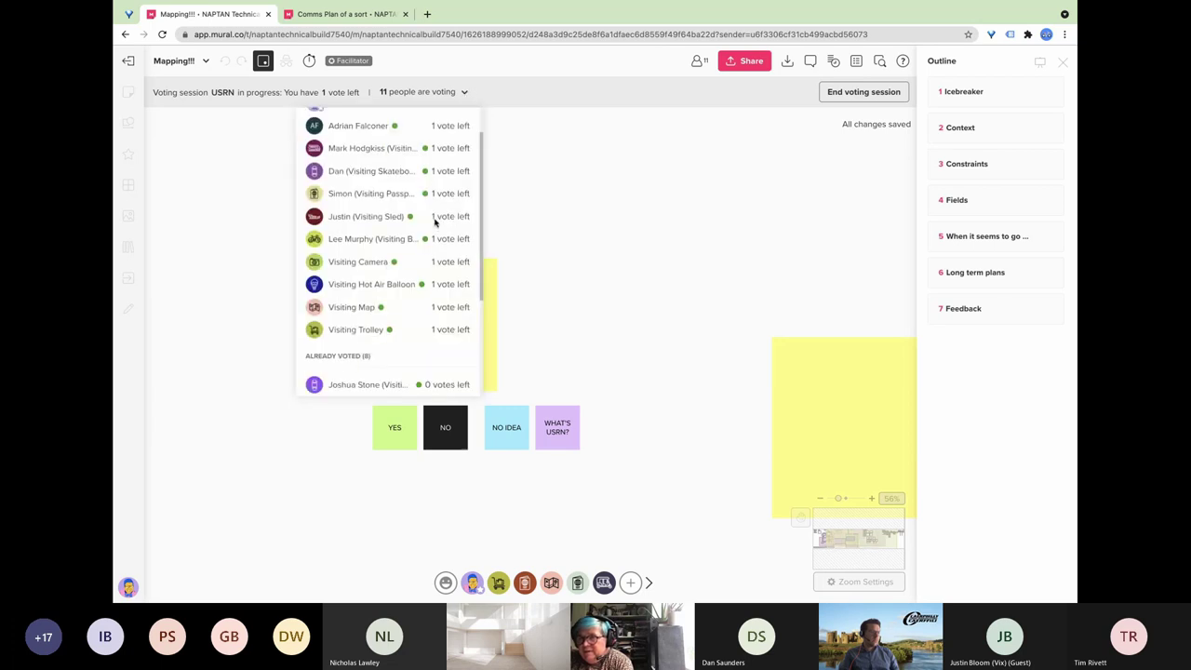
scroll(435, 221, "up", 3)
scroll(435, 222, "up", 2)
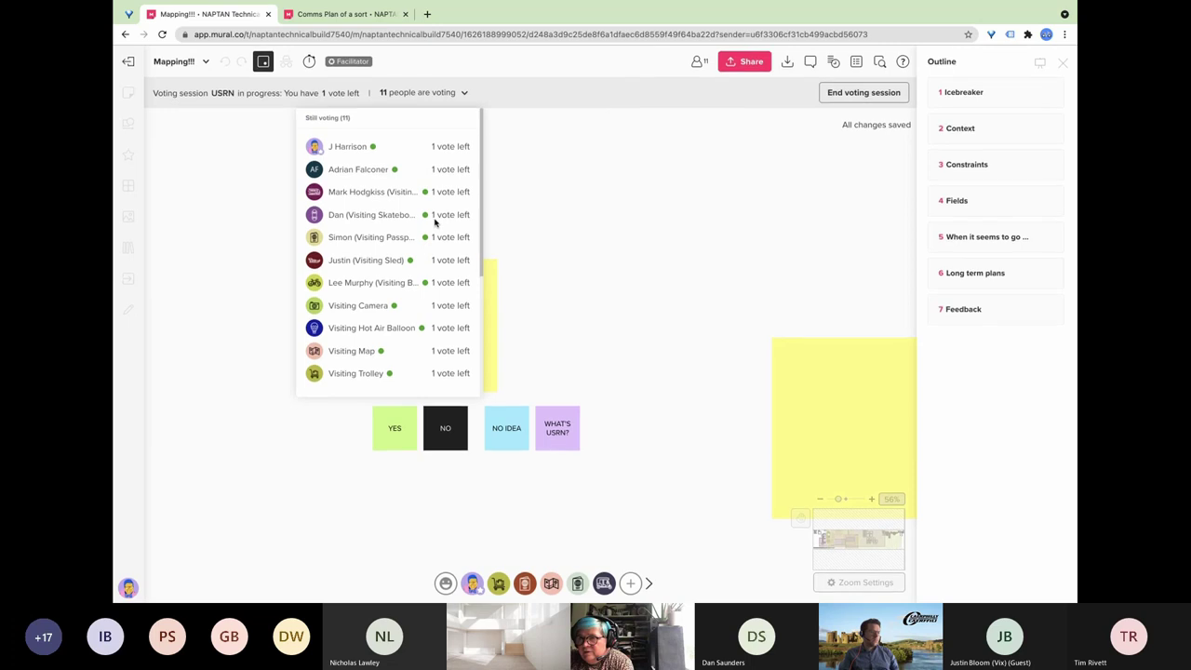
left_click(481, 94)
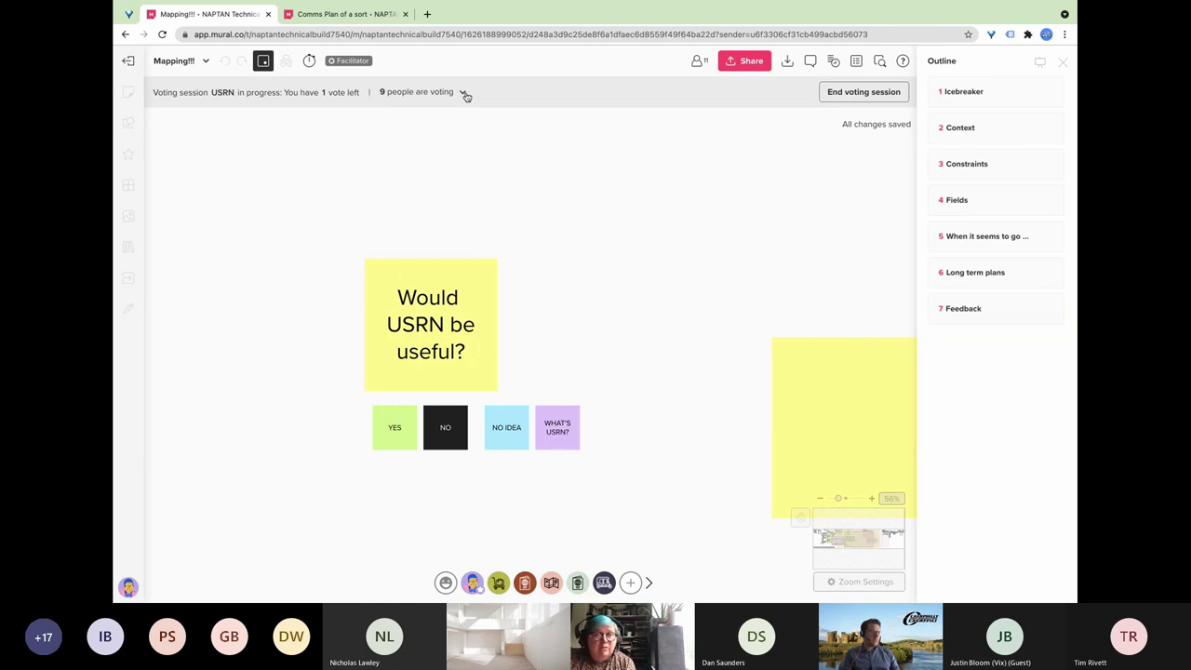
left_click(463, 93)
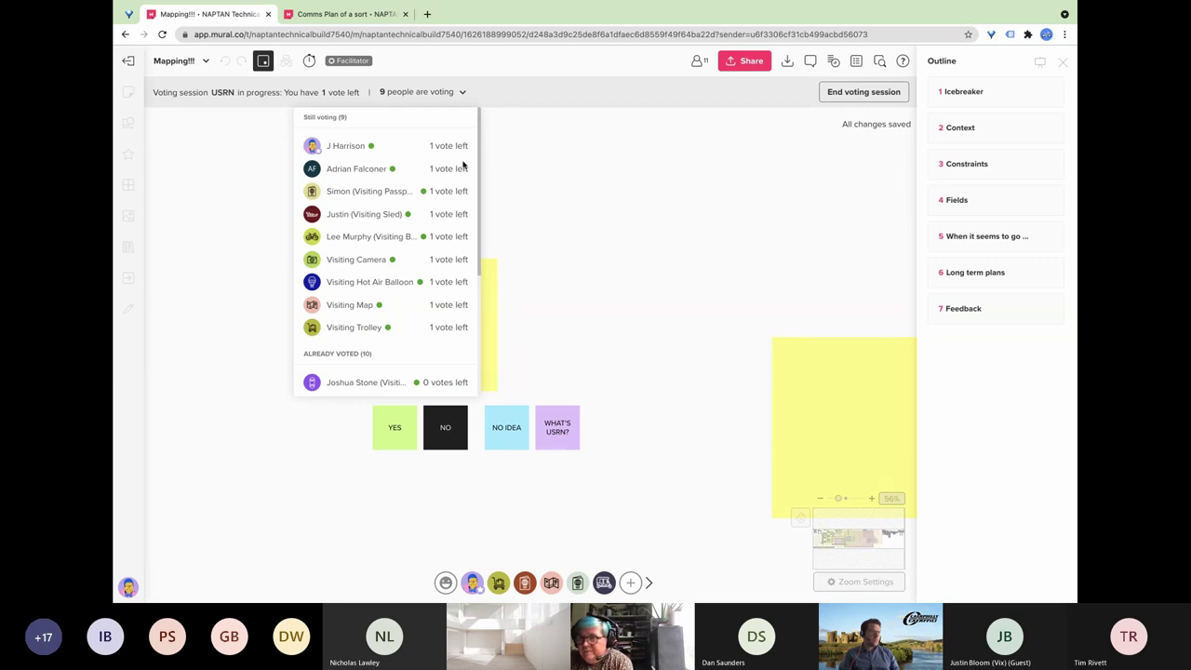
left_click(464, 94)
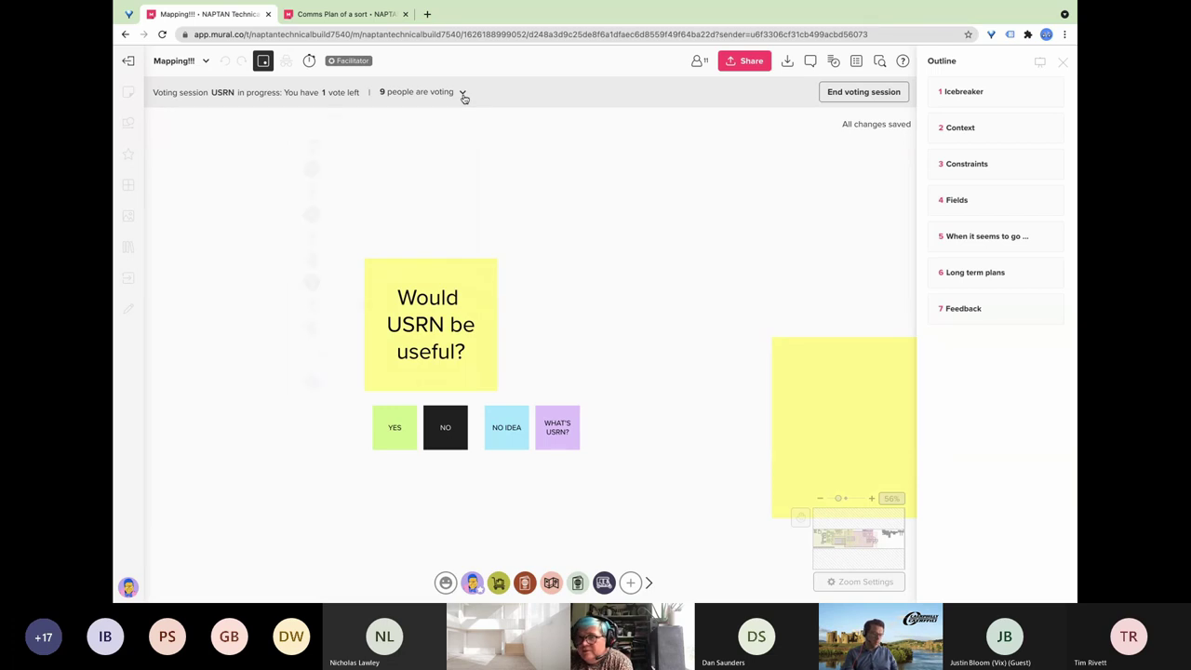
left_click(463, 95)
left_click(464, 95)
left_click(464, 95)
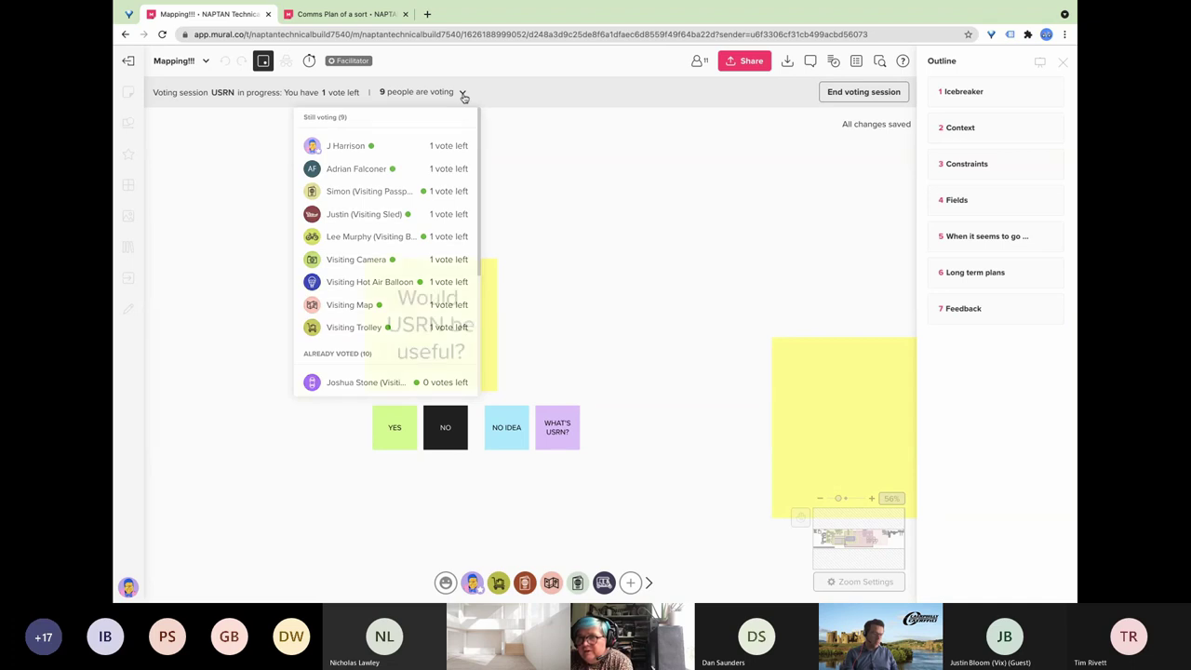
left_click(463, 95)
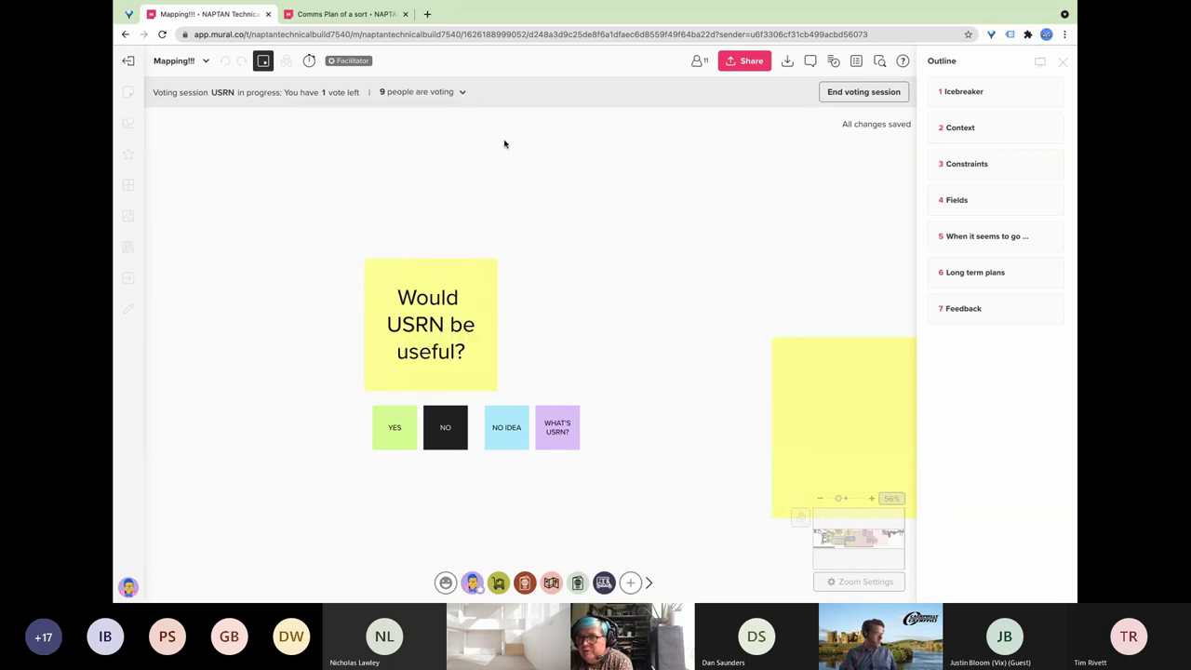
End the voting session for everyone, view the voting results and return to the mural.
left_click(865, 93)
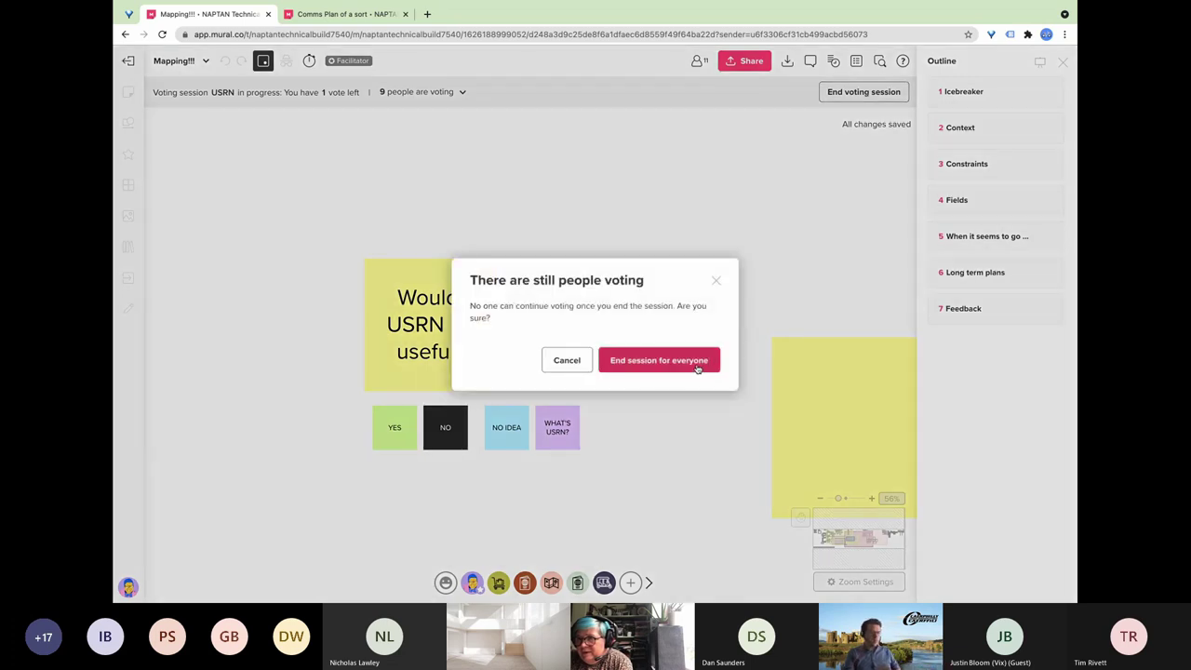
left_click(698, 369)
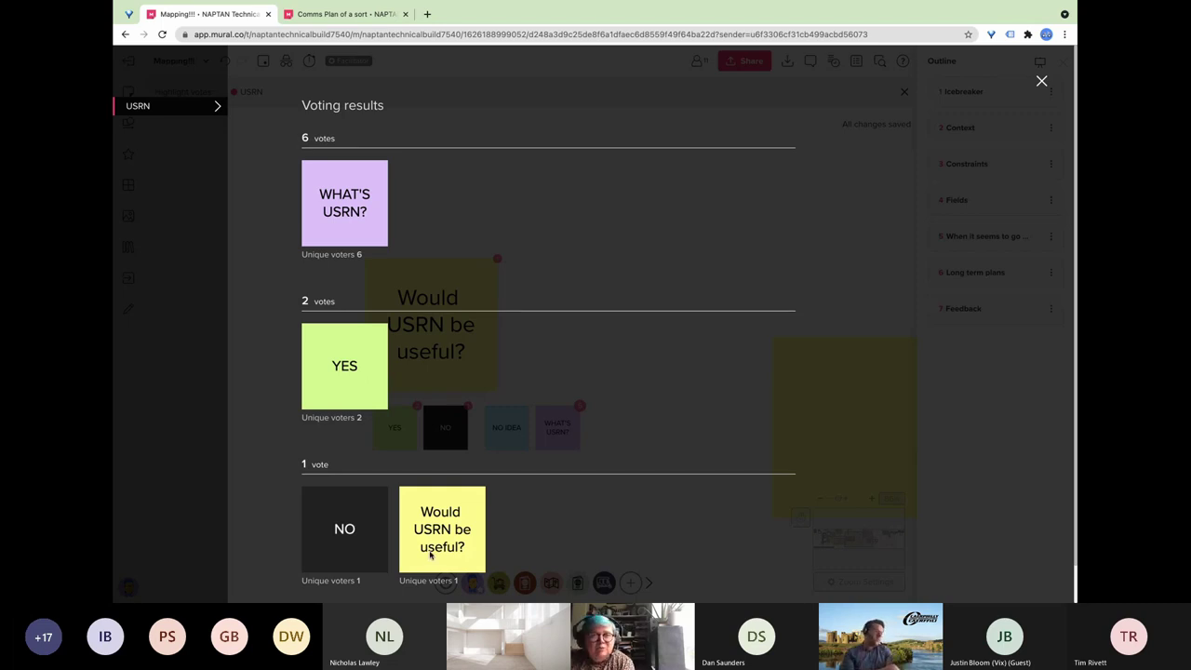
left_click(1041, 81)
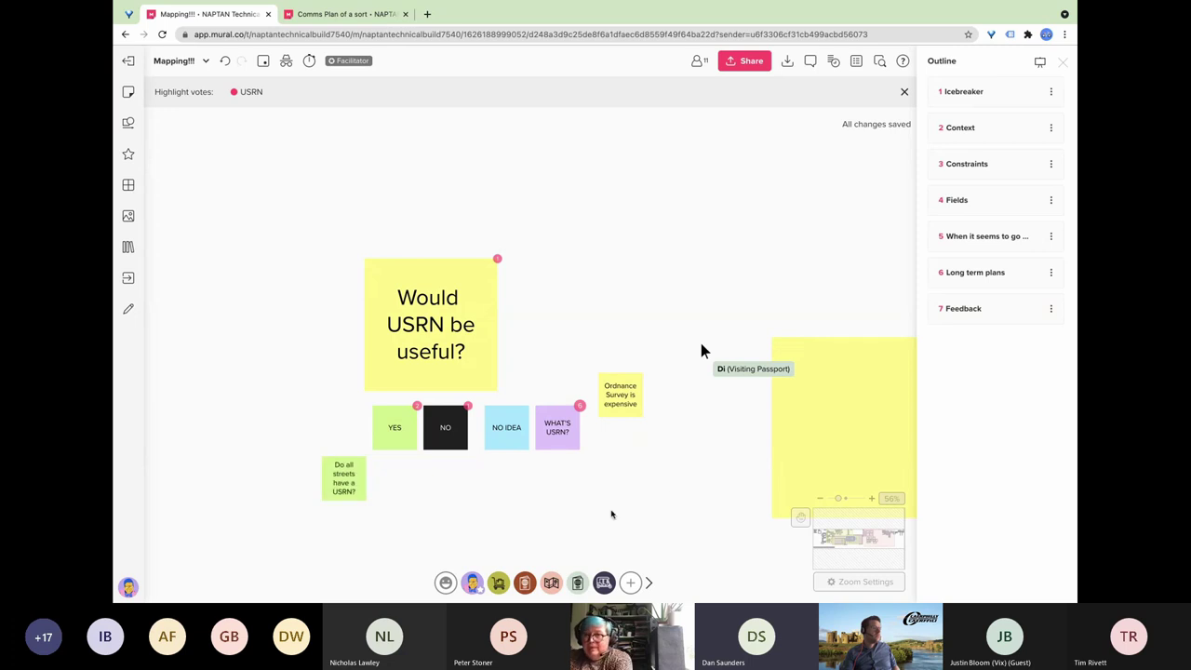
Duplicate the green "Do all streets have a USRN?" note and replace the copy's text with "Useful, Open Data Set - UPRN".
left_click(354, 490)
key("ctrl+d")
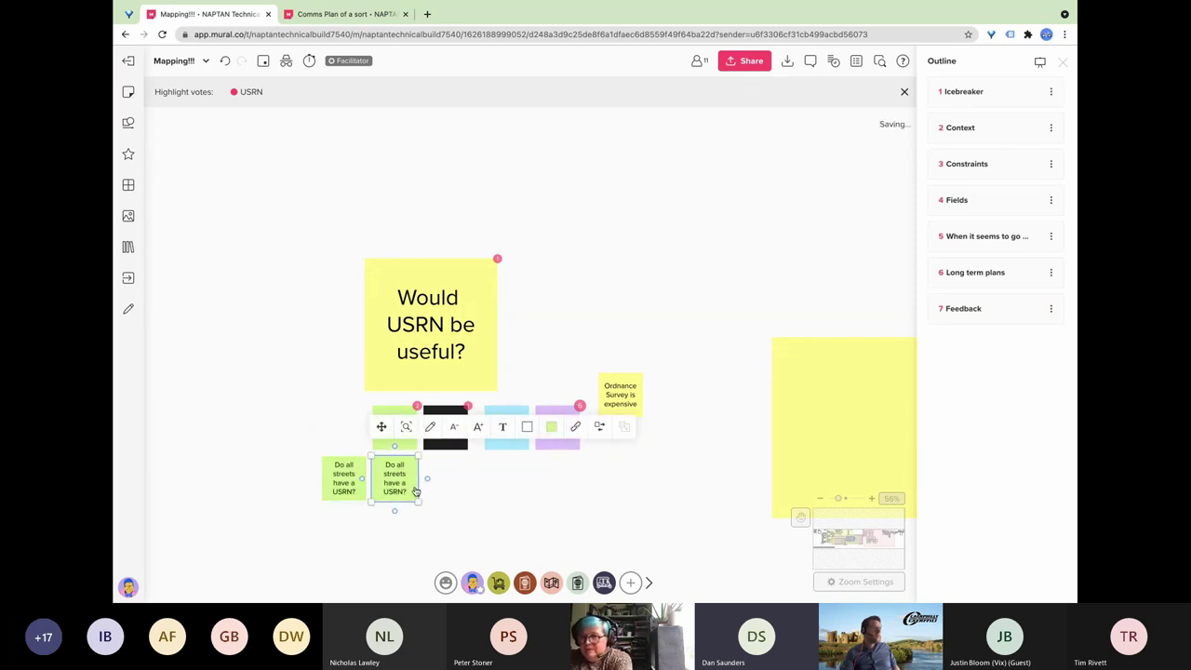
double_click(415, 491)
type("Useful")
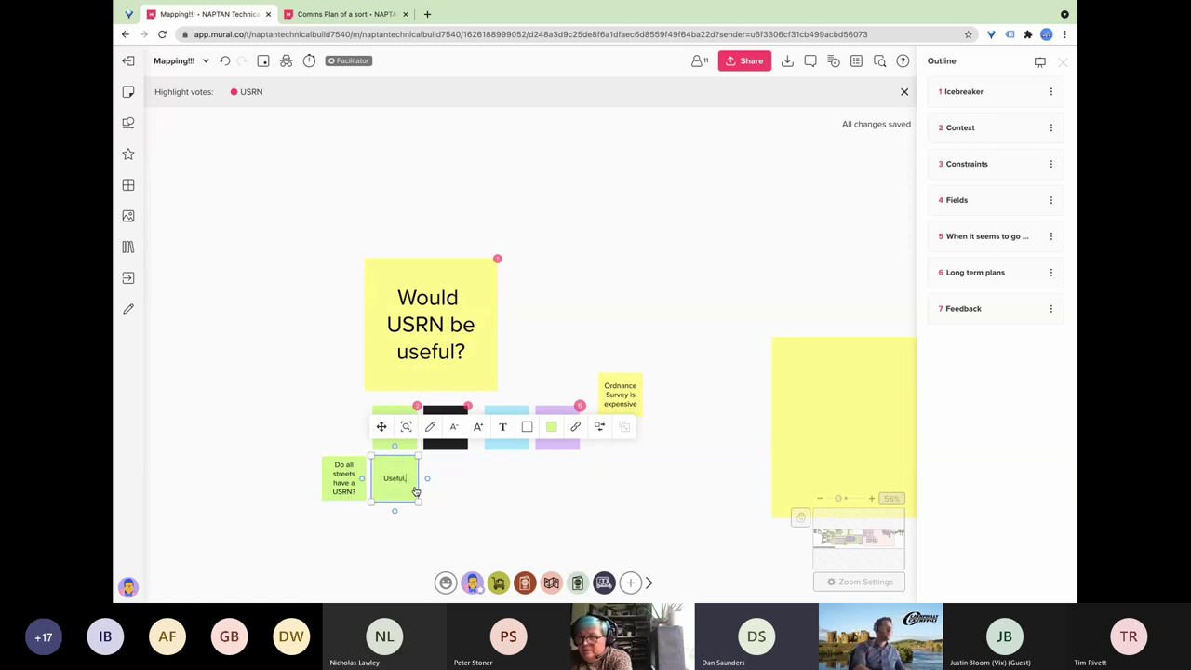
type(", OPe")
key("BackSpace")
key("BackSpace")
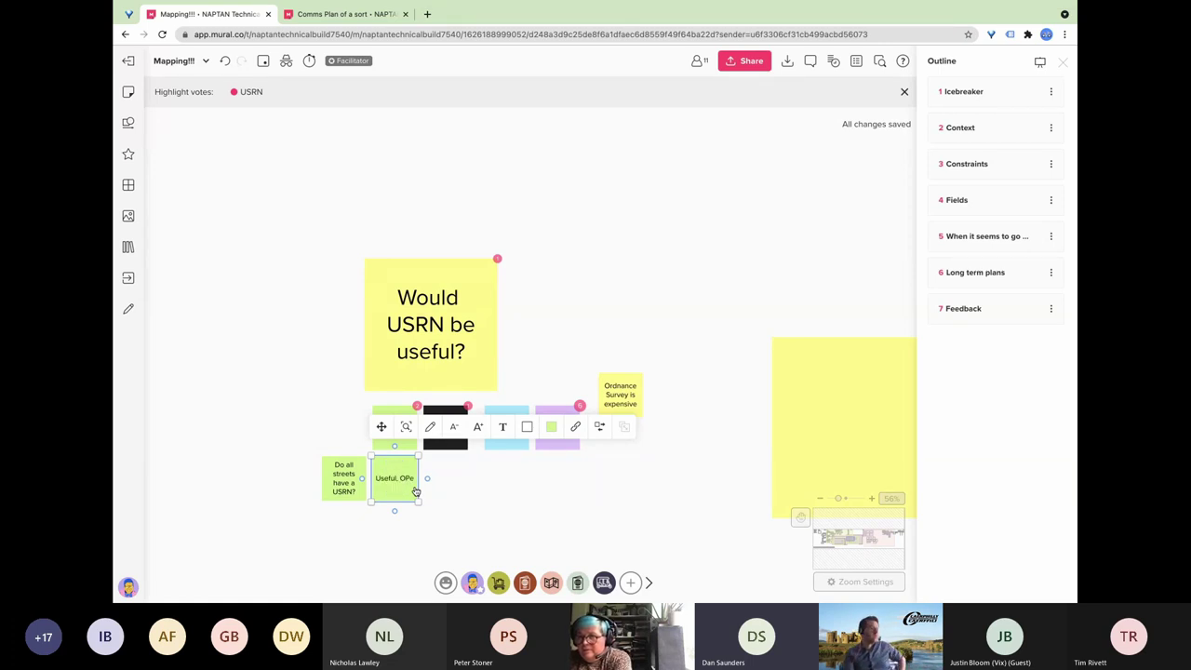
type("o")
key("BackSpace")
type("pen Da")
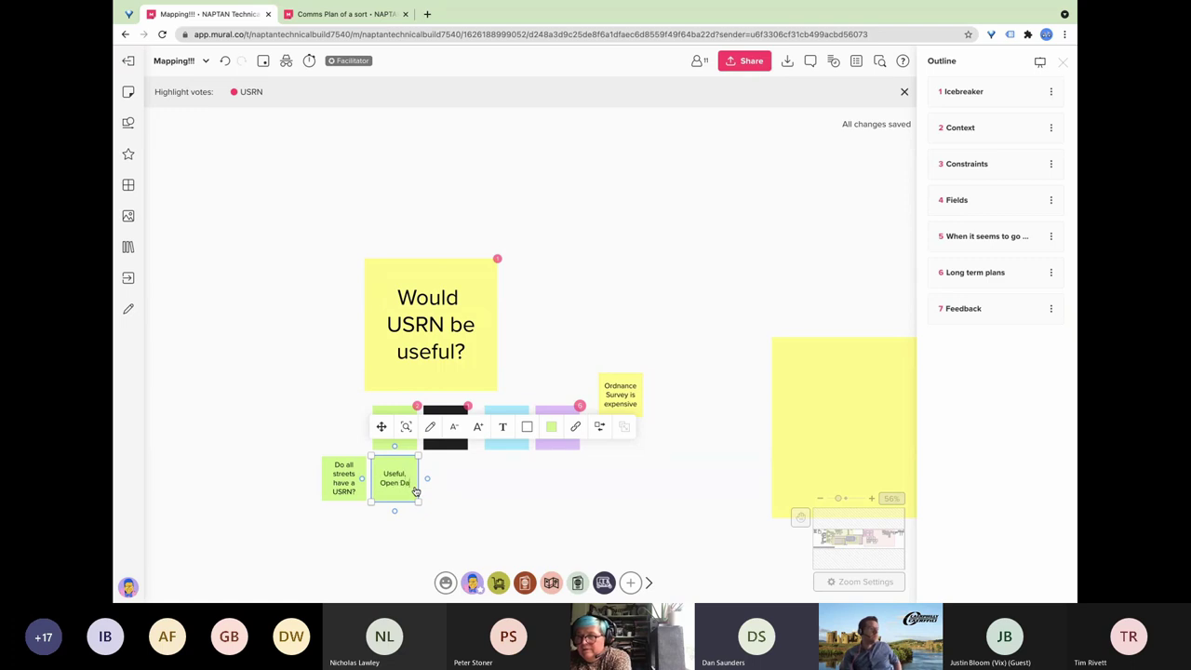
type("ta Set -")
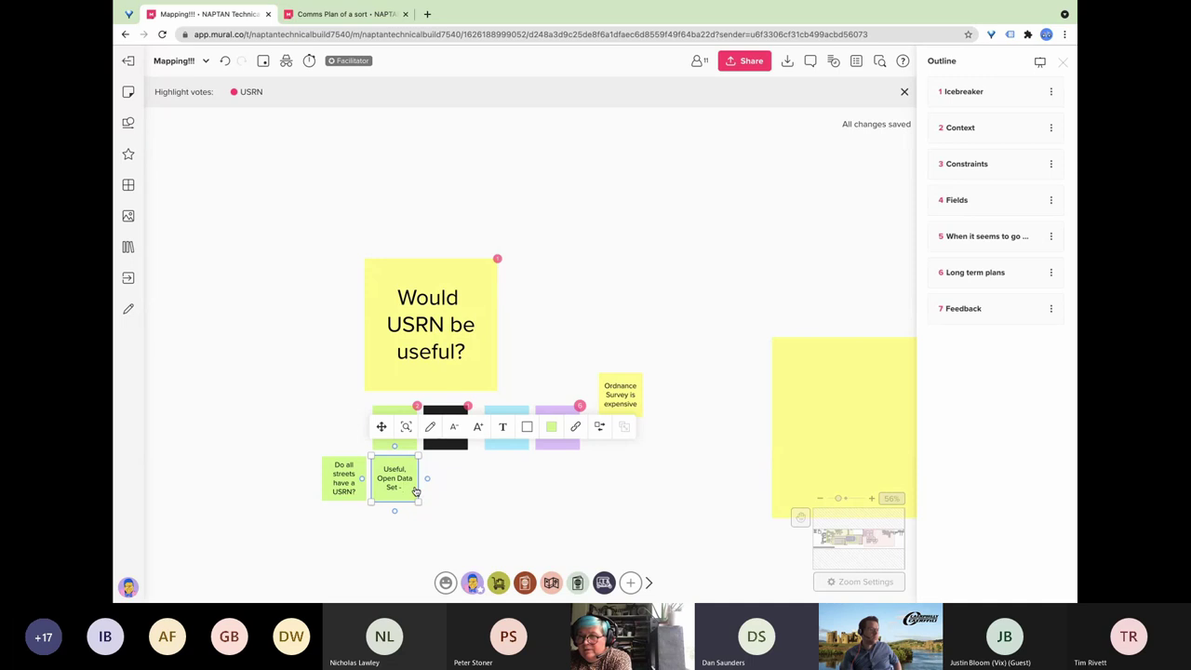
type(" UPRN")
key("Return")
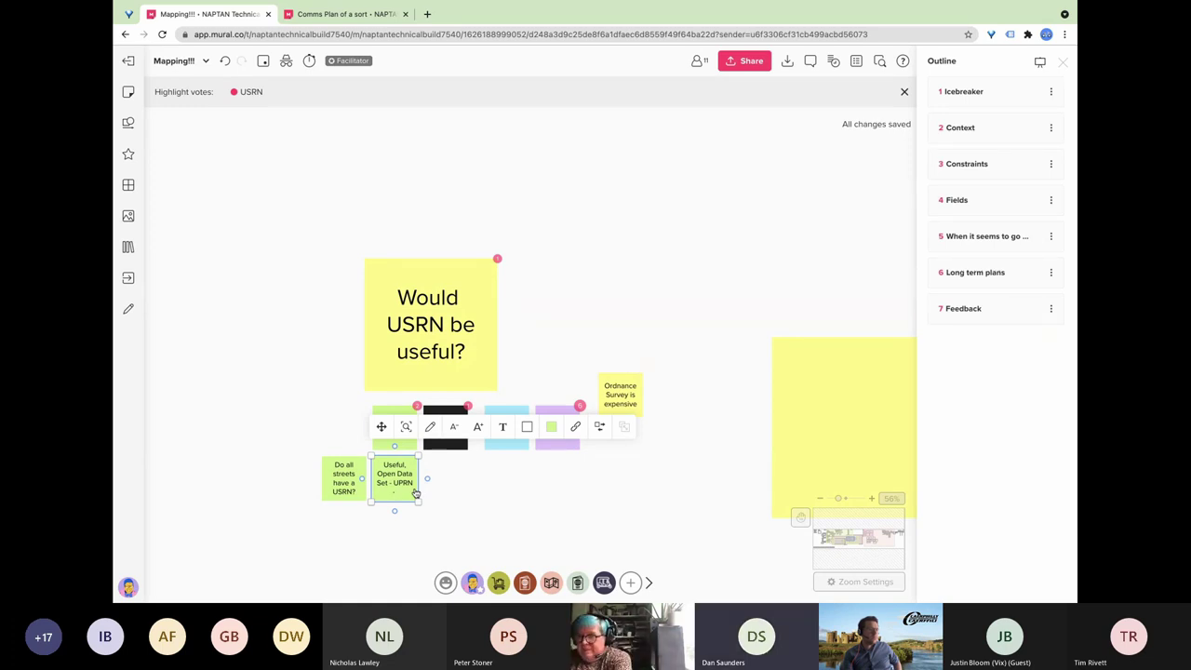
Extend the green "Useful, Open Data Set - UPRN" note's text with "- gives the more accurate part - USRN - Junction to Junction".
type("- gives it")
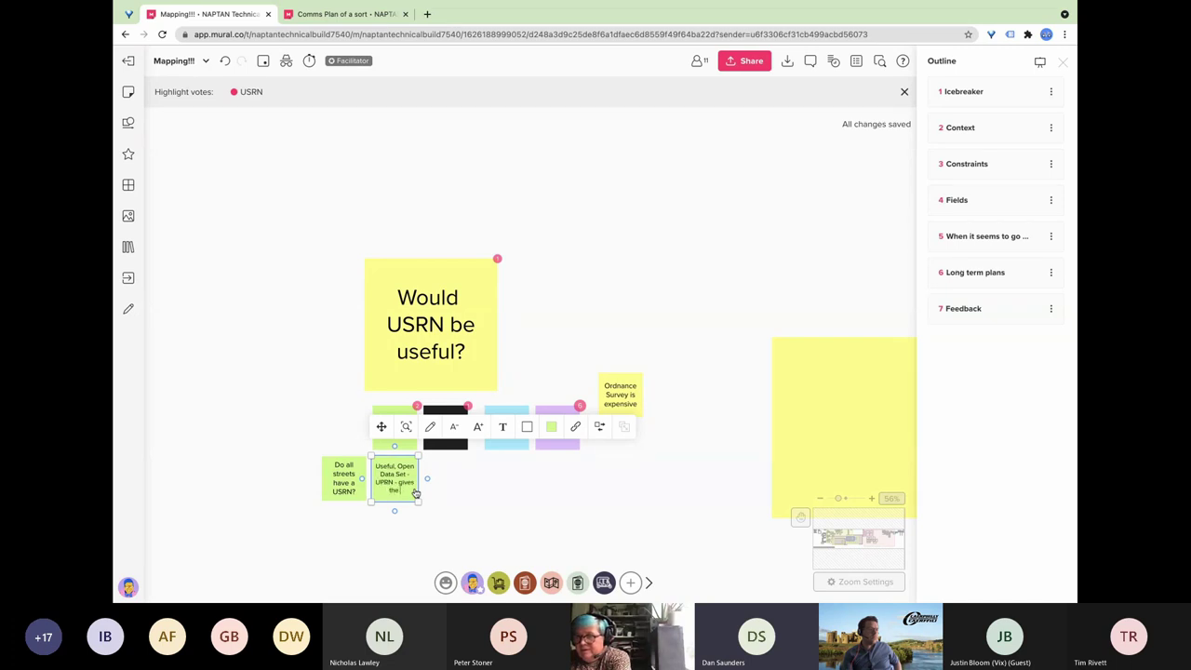
type("mare accurate")
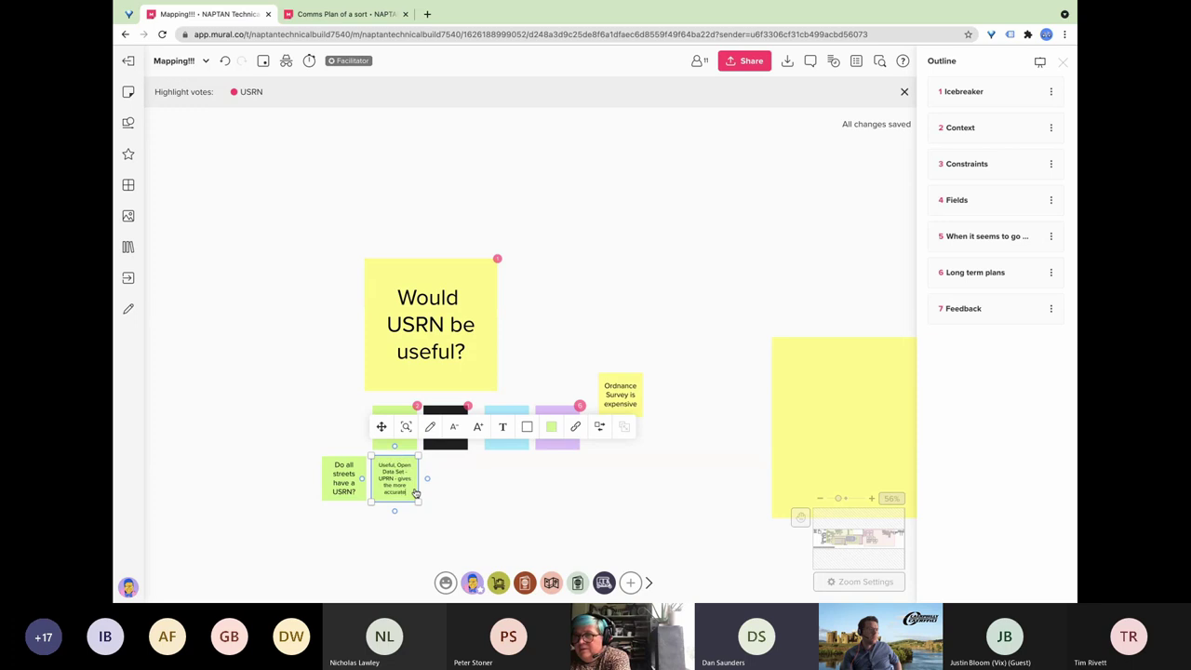
type(" part -")
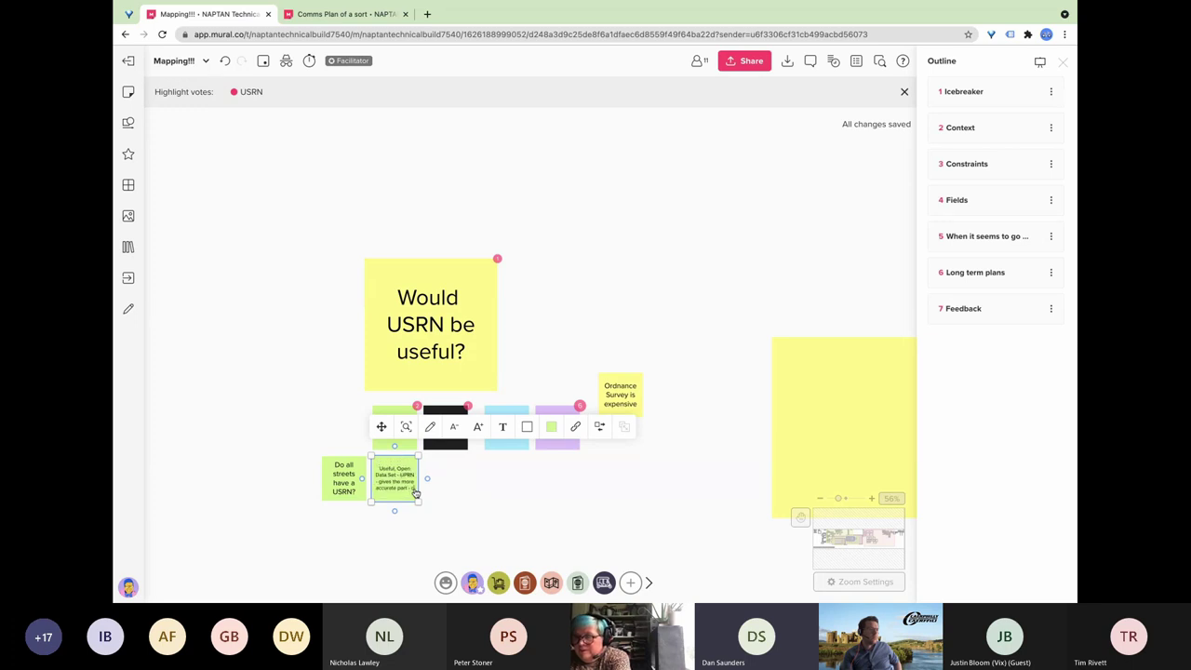
type("s")
type("U")
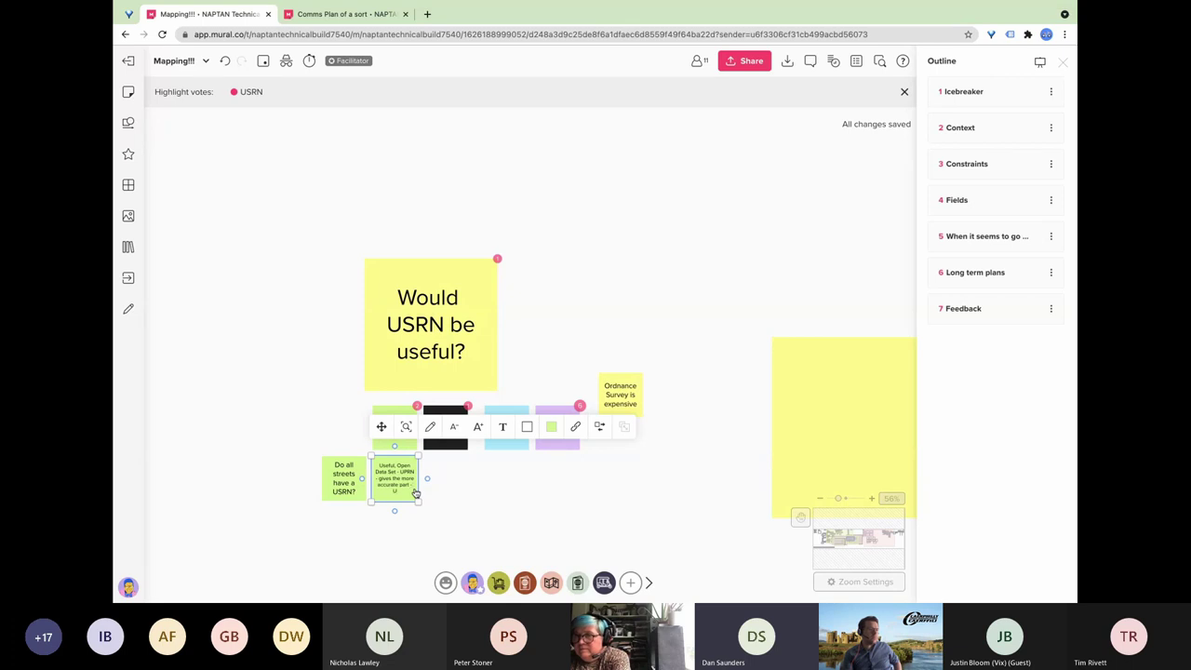
type("SRN - Juncti")
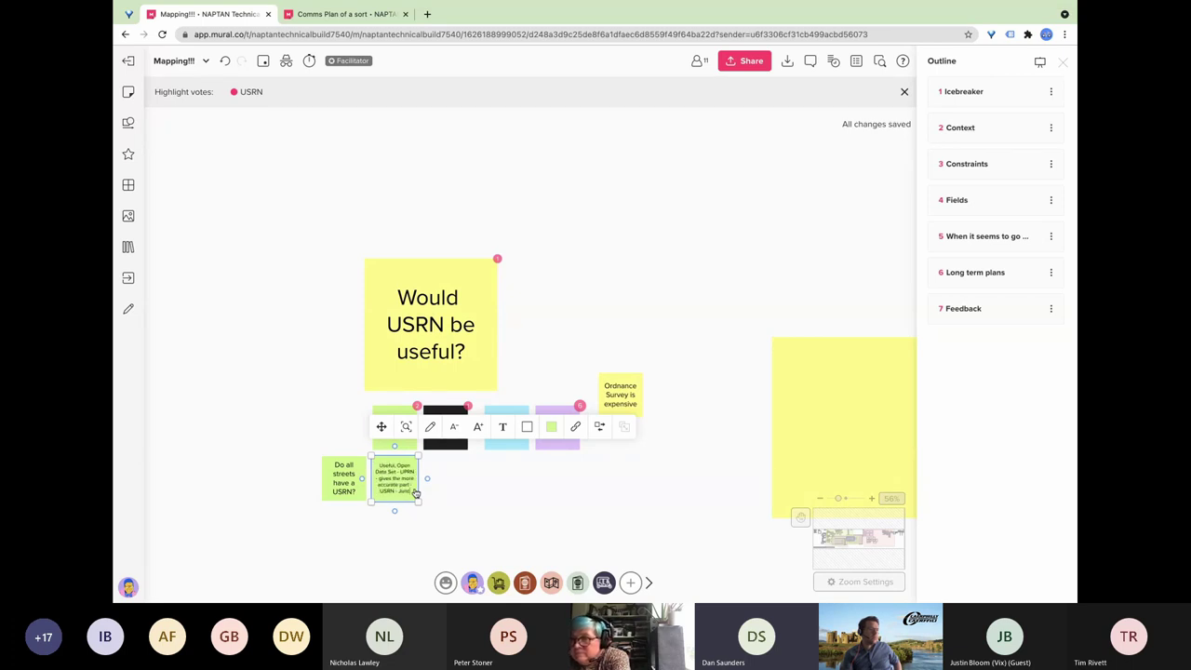
type("on to Ju")
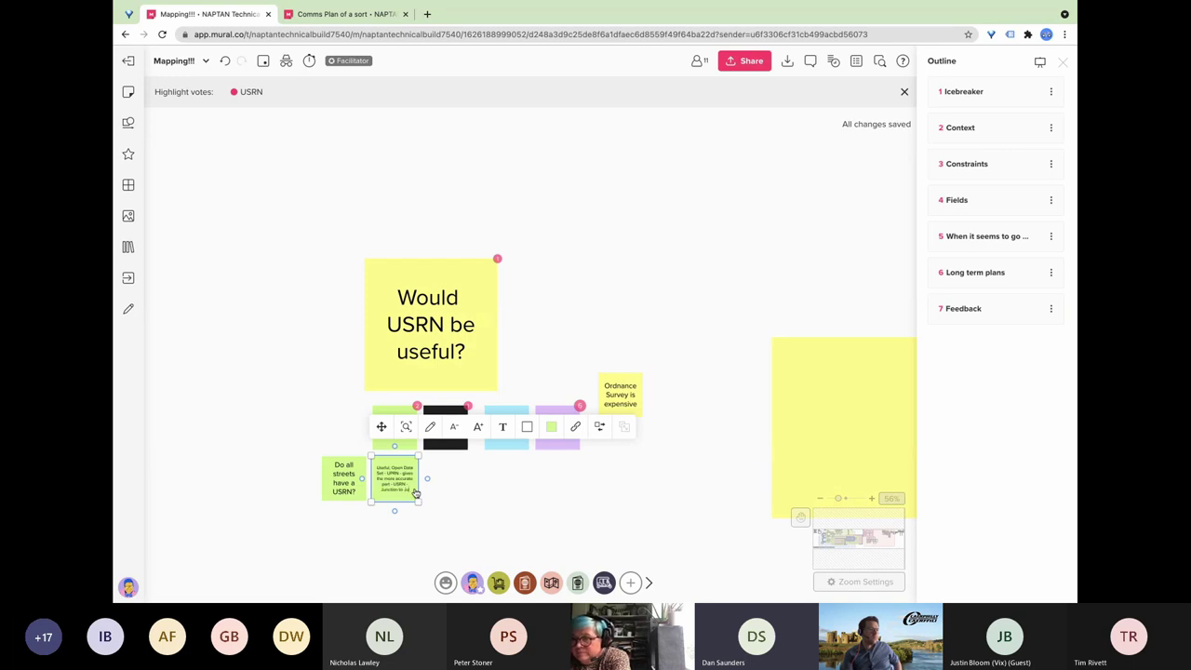
type("nction")
left_click(446, 516)
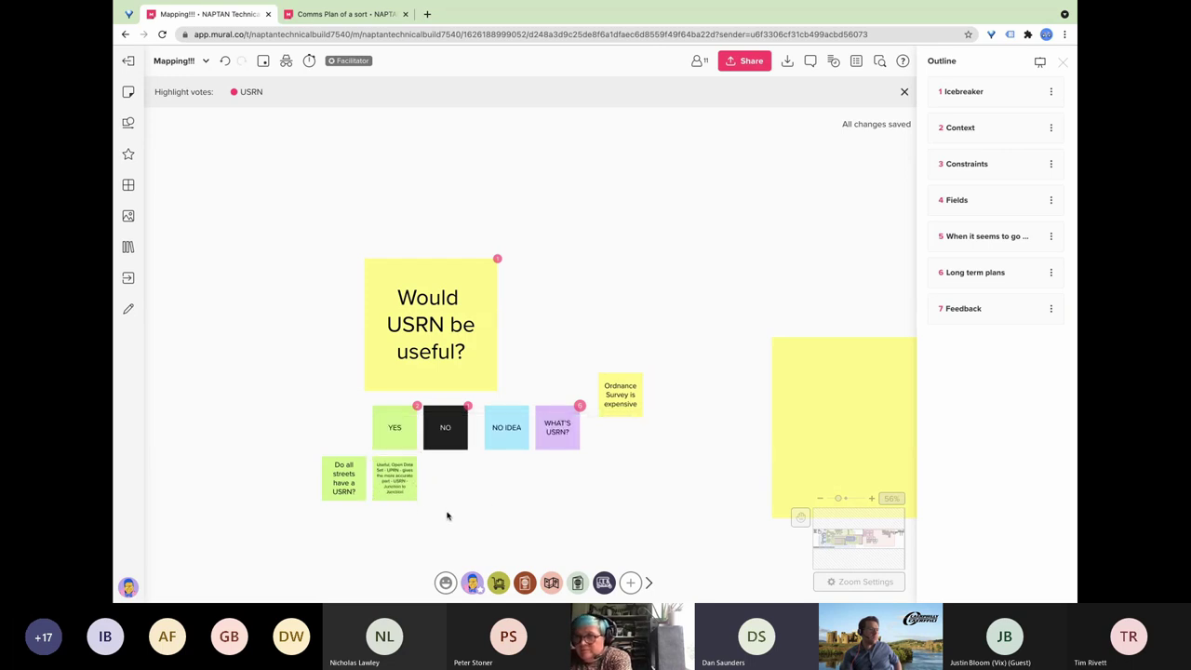
Enlarge the green "Useful, Open Data Set" note so its text is easier to read.
left_click(413, 500)
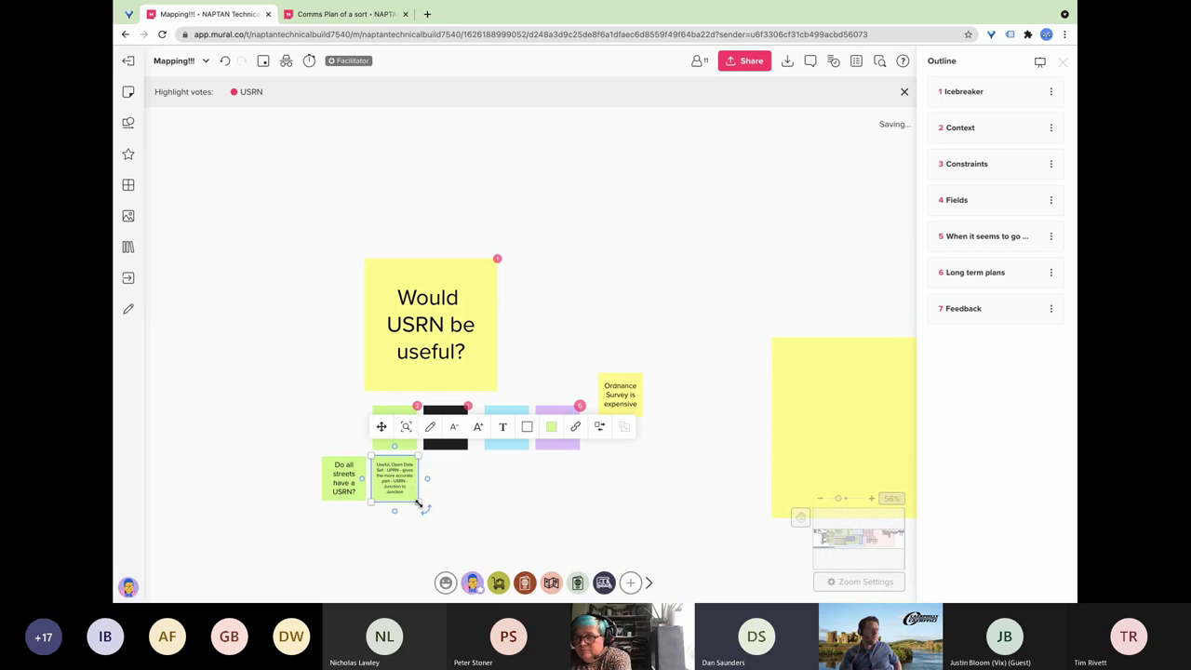
left_click_drag(418, 502, 447, 529)
left_click(530, 526)
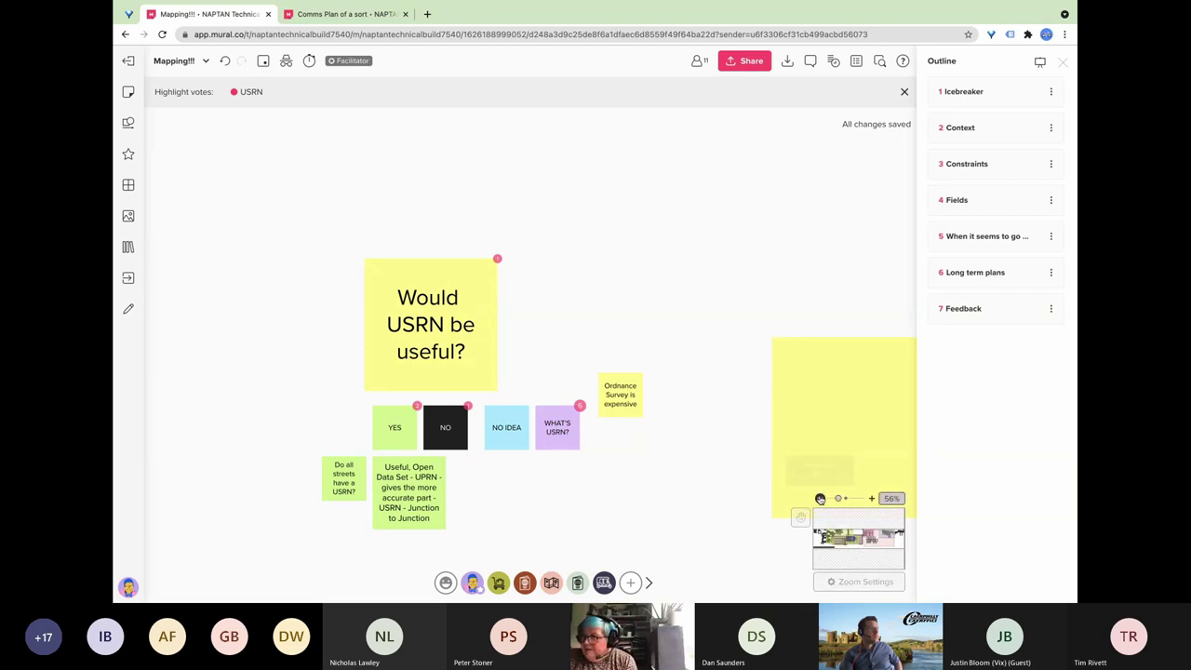
left_click(820, 498)
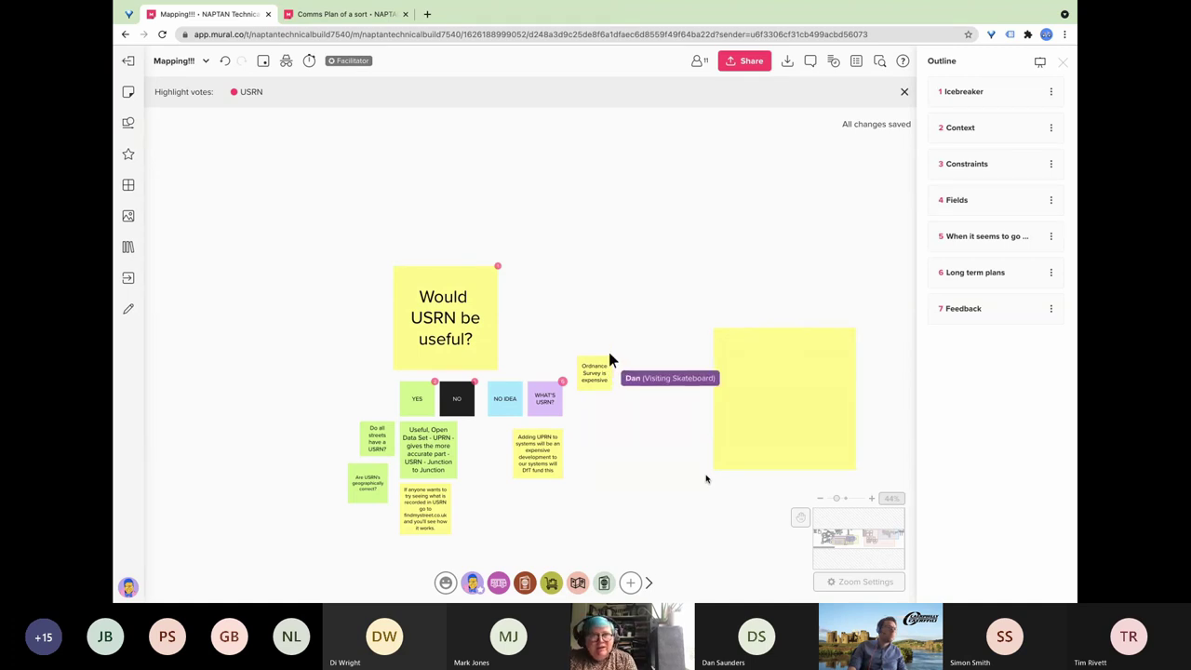
Go to the outline section "When it seems to go a bit wrong" and examine the Salter Close stop's field values beside the stop photo.
left_click(973, 239)
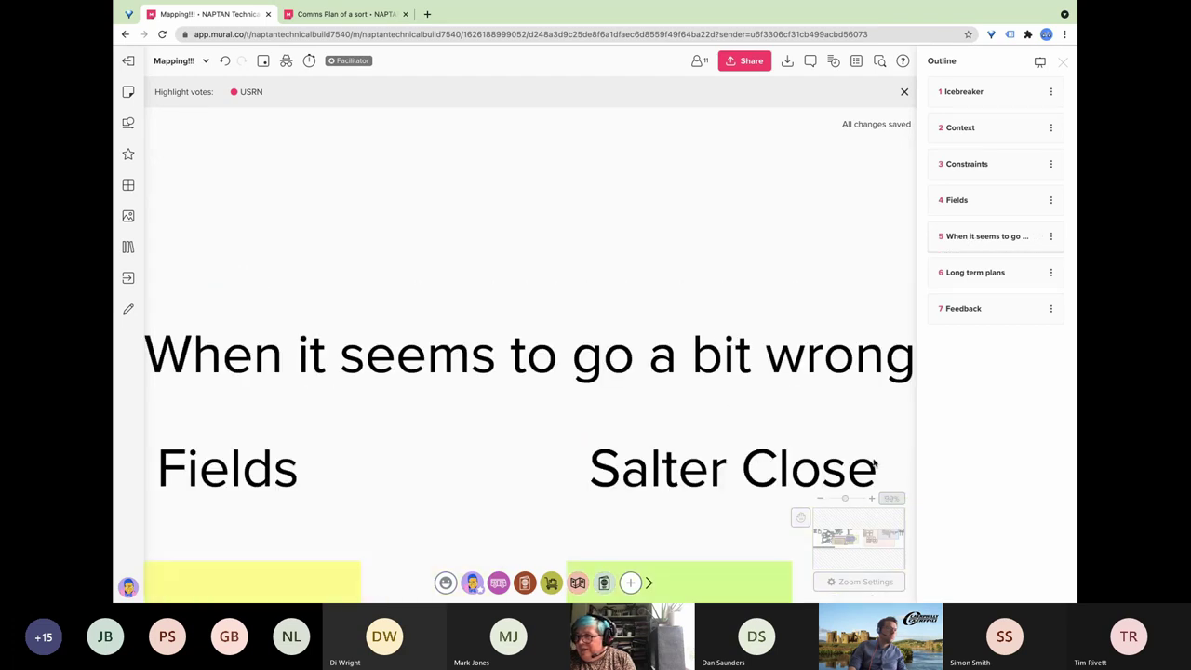
left_click(819, 499)
left_click(819, 499)
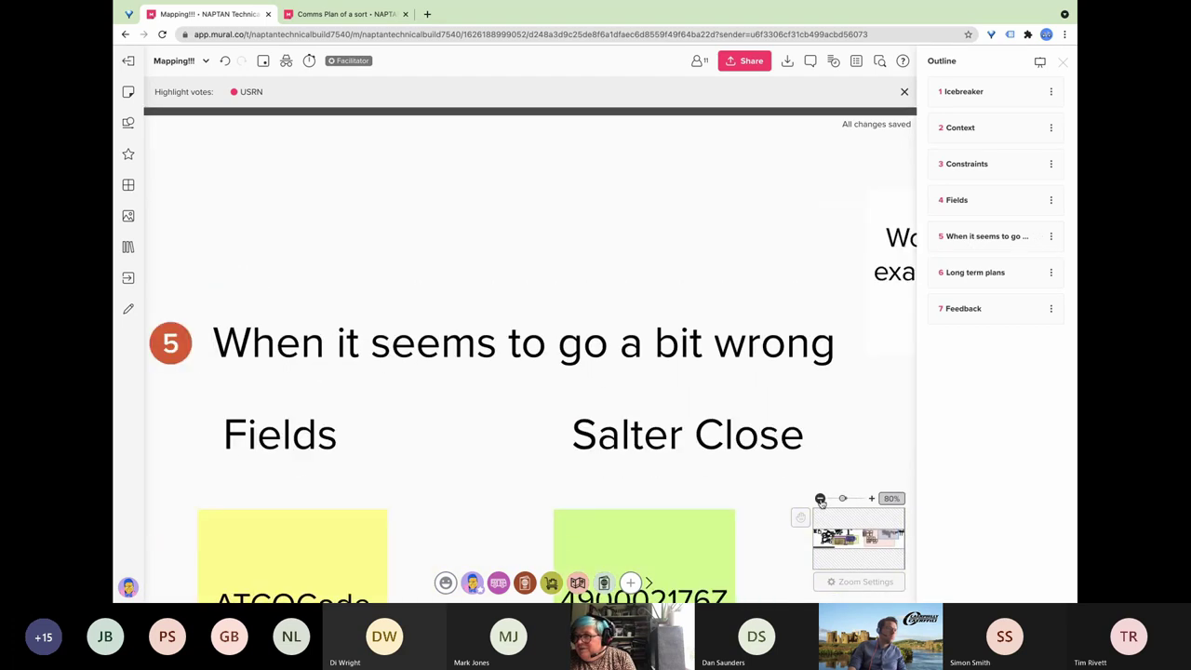
left_click(820, 499)
left_click(820, 499)
scroll(659, 430, "down", 1)
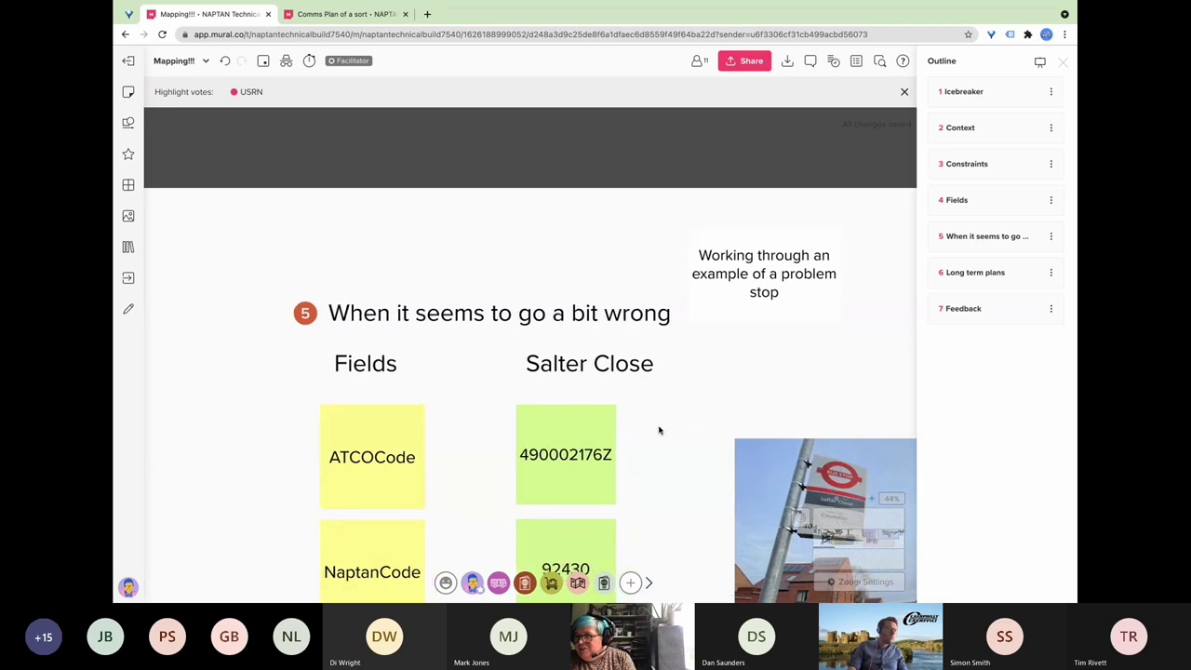
scroll(659, 429, "down", 3)
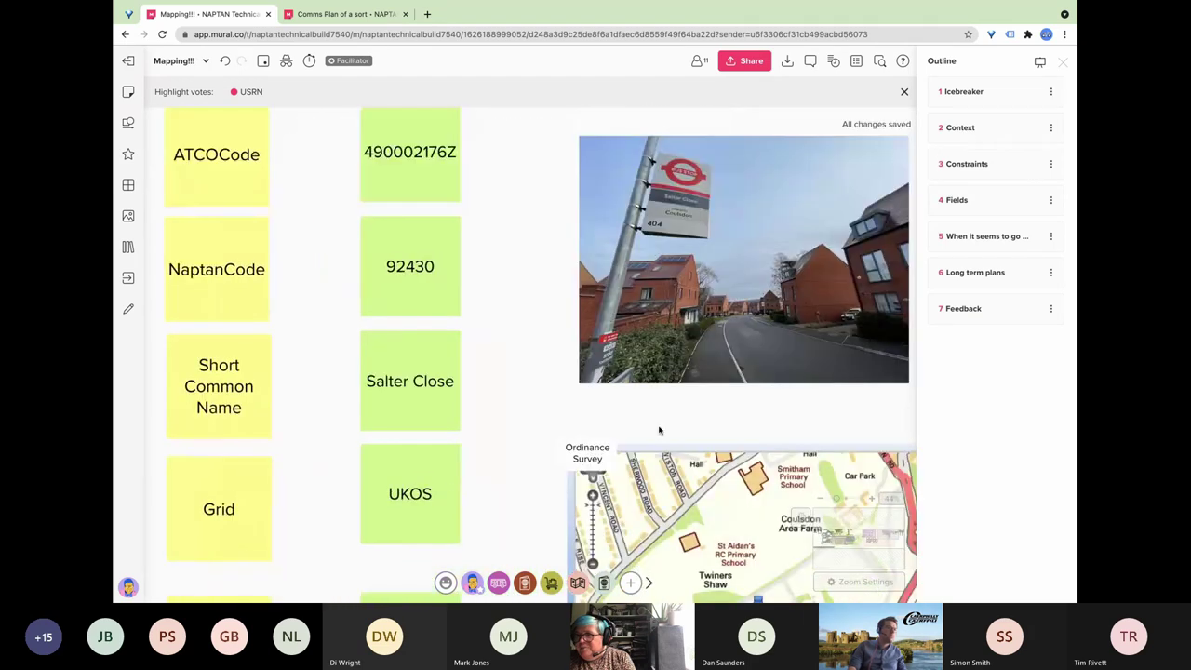
scroll(659, 430, "down", 2)
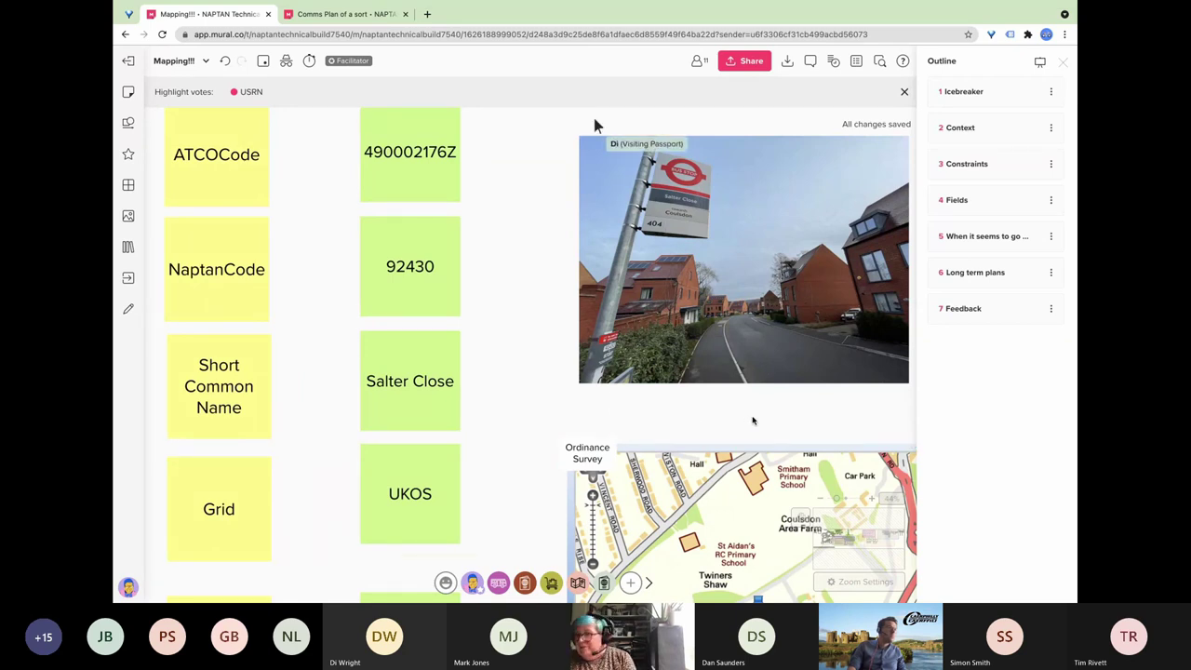
scroll(833, 485, "left", 1)
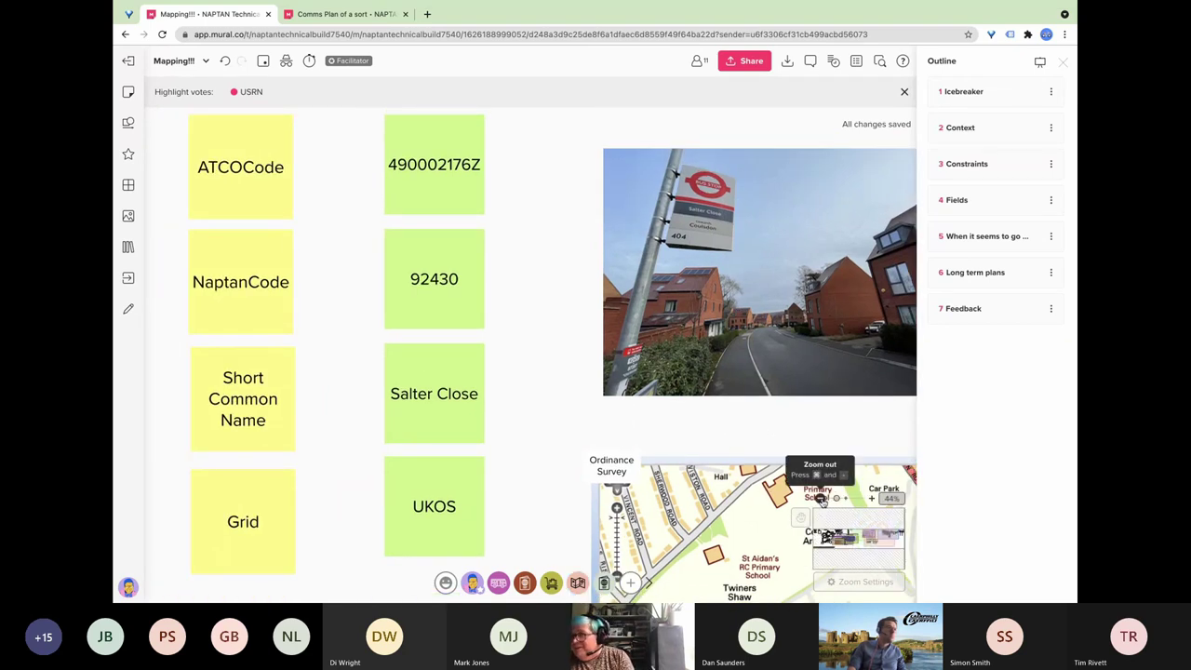
left_click(822, 499)
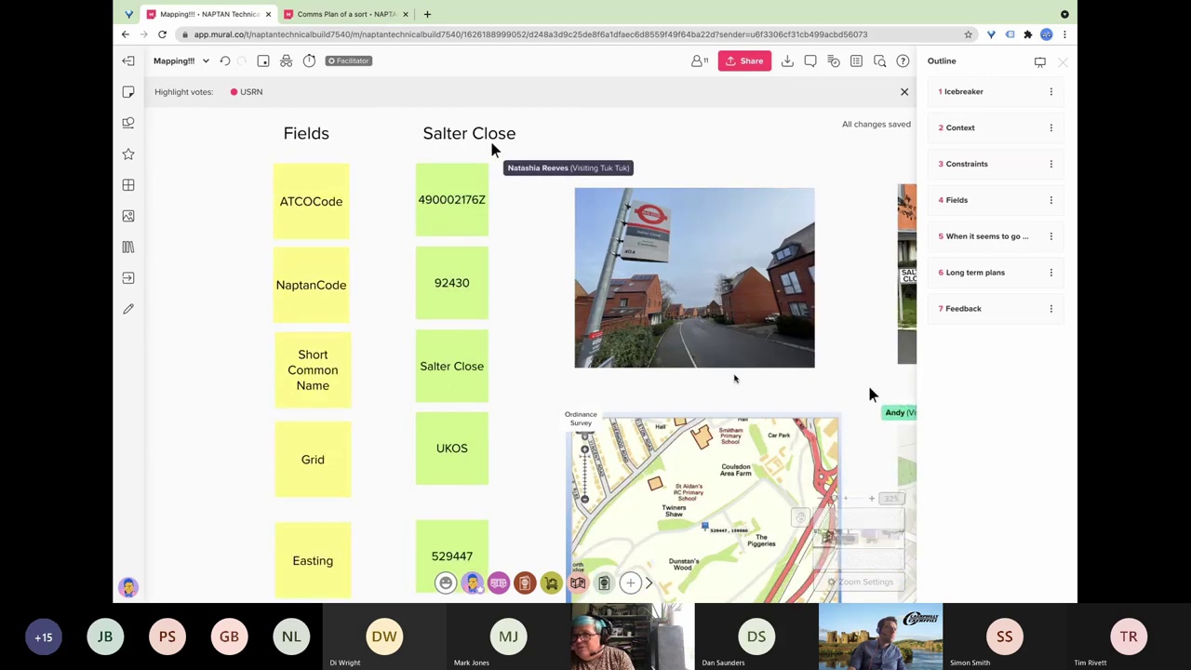
Compare the two Salter Close street photos with the two Ordnance Survey maps of the stop's location.
scroll(734, 379, "right", 5)
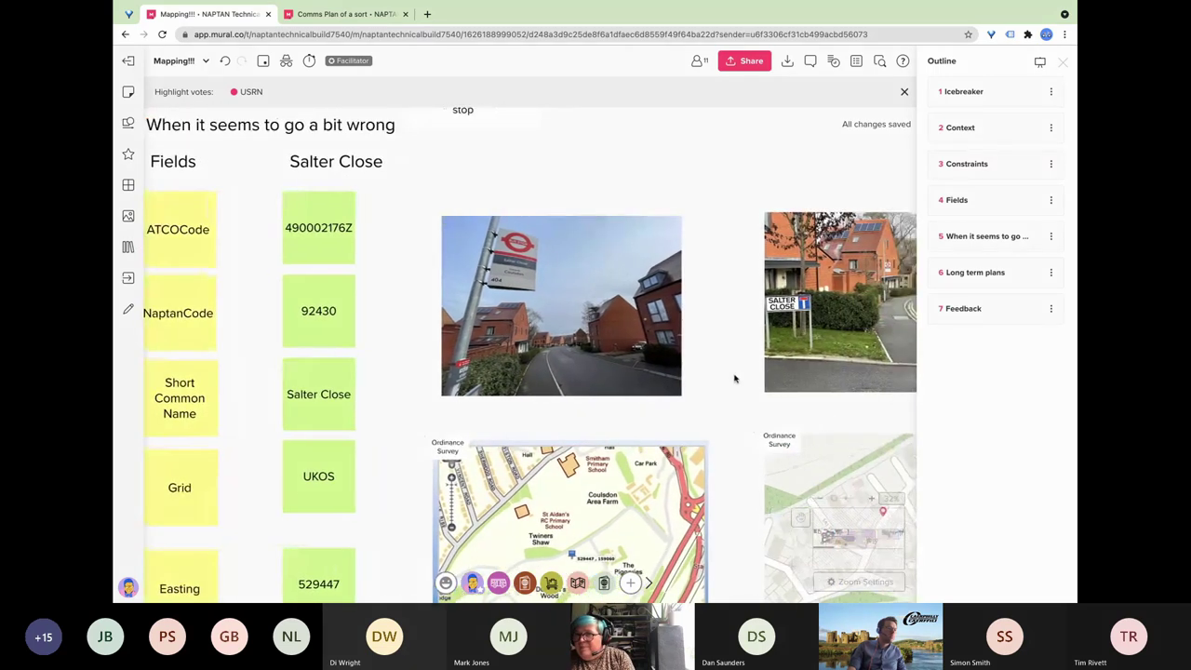
scroll(734, 379, "right", 1)
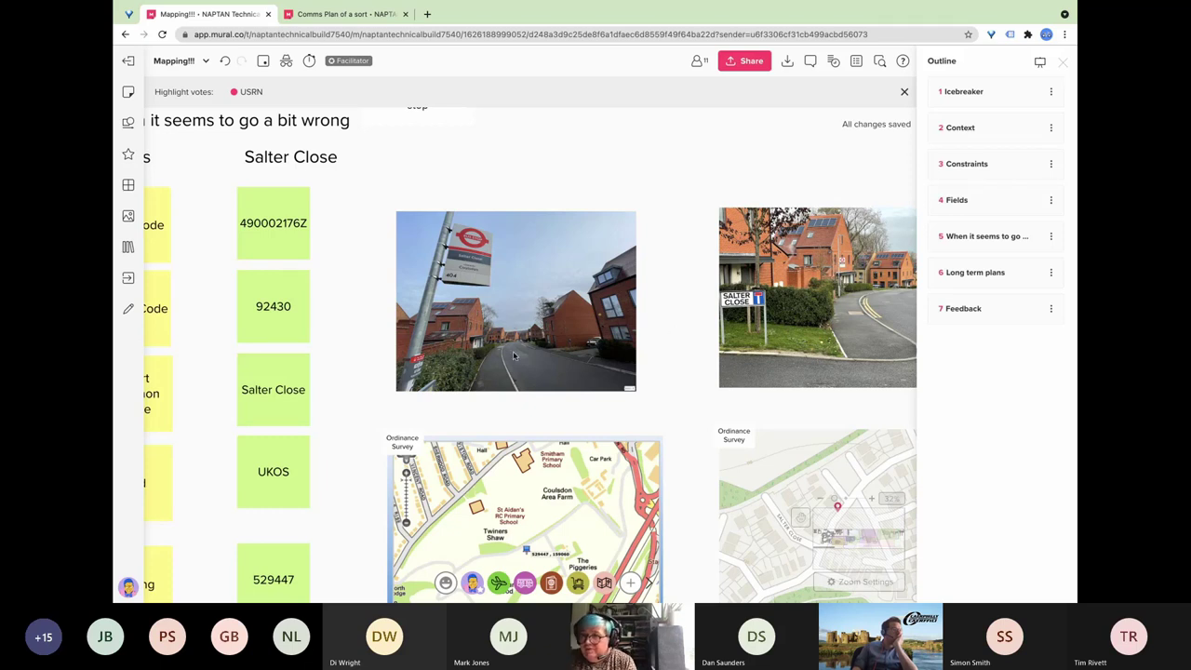
scroll(479, 348, "down", 2)
scroll(456, 346, "right", 3)
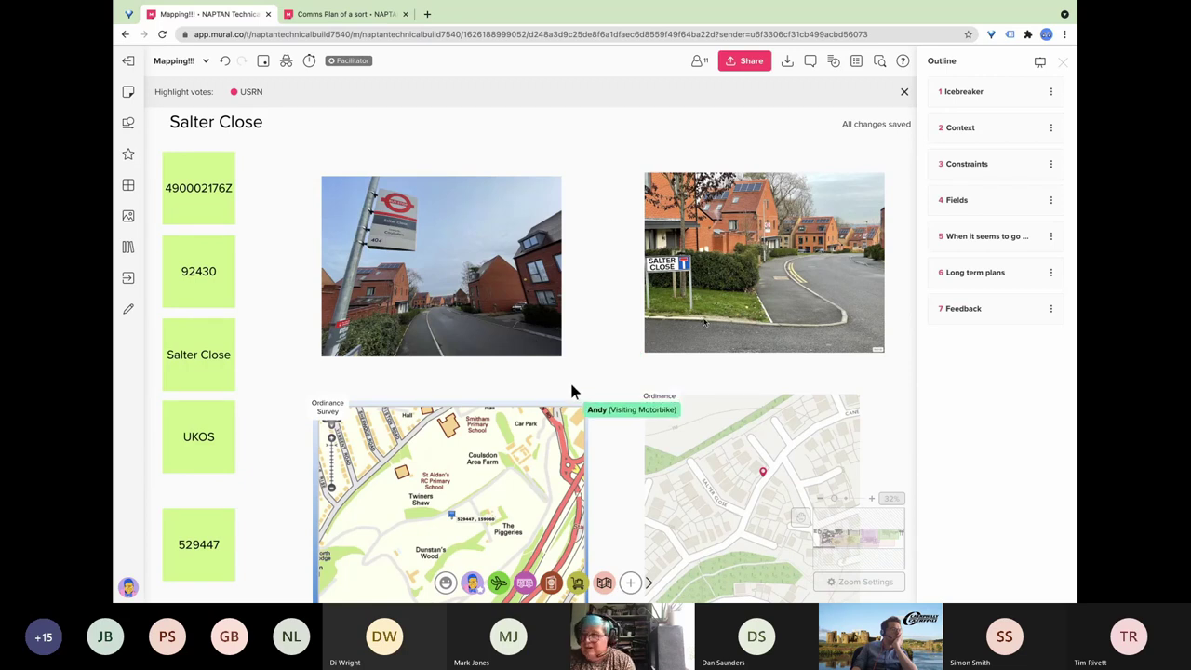
scroll(703, 322, "down", 1)
scroll(703, 322, "down", 5)
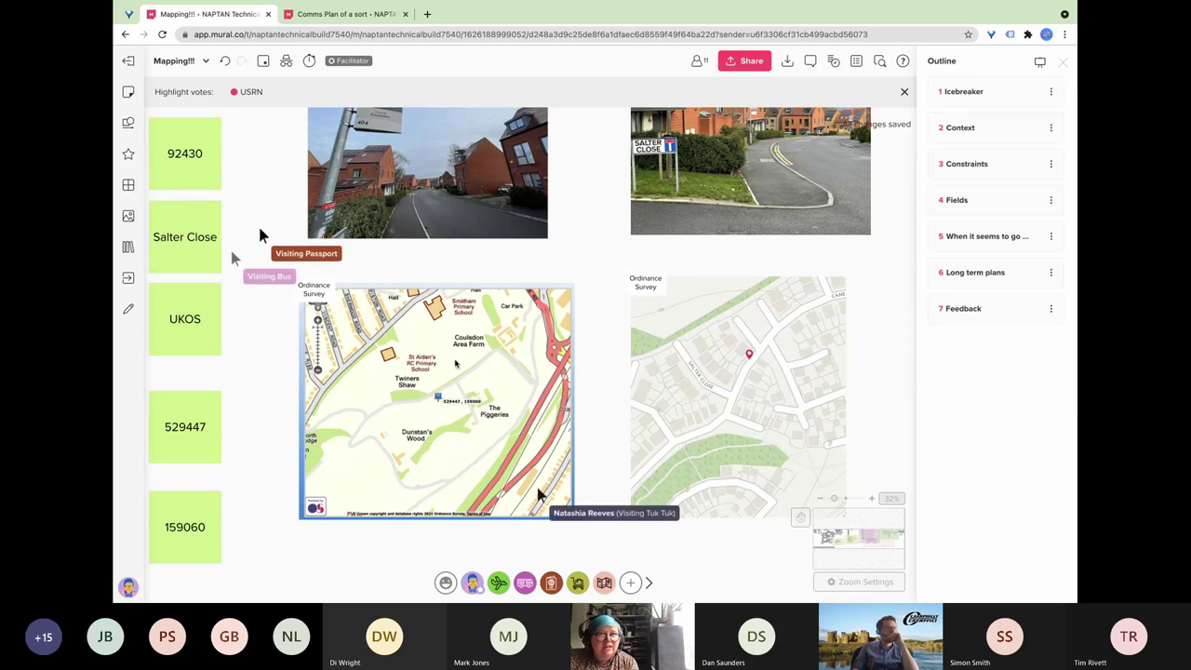
scroll(510, 335, "right", 3)
scroll(510, 335, "down", 1)
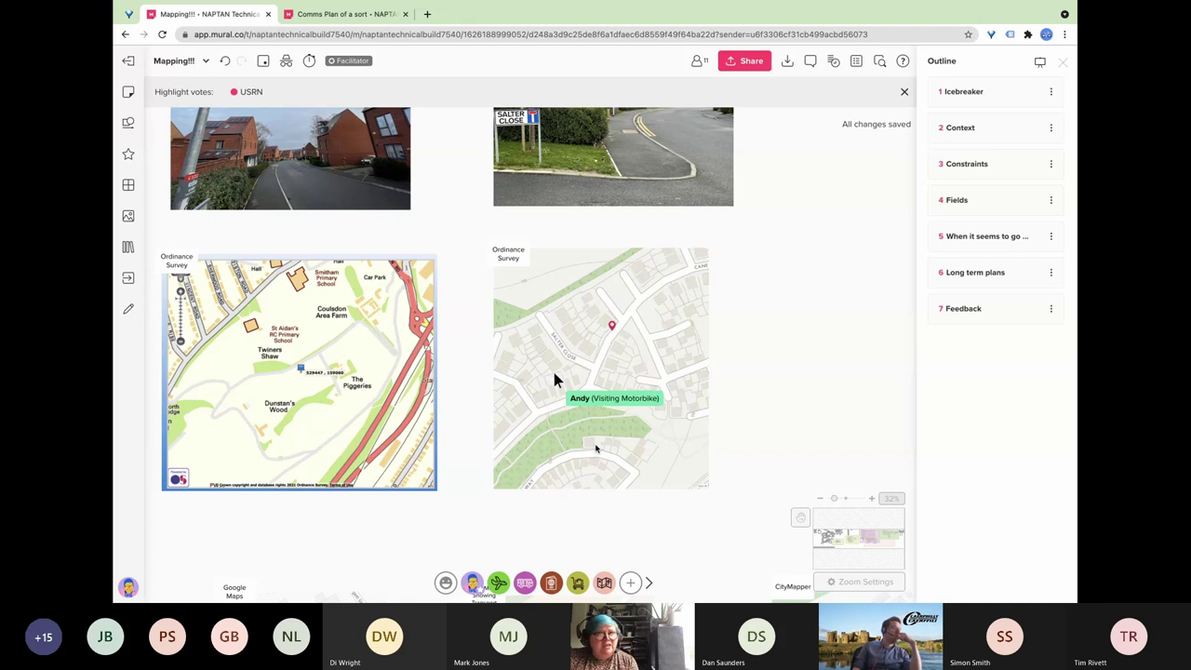
Examine how Google Maps, Apple Maps and CityMapper place the Salter Close stops, with a closer look at the CityMapper route.
scroll(596, 449, "down", 6)
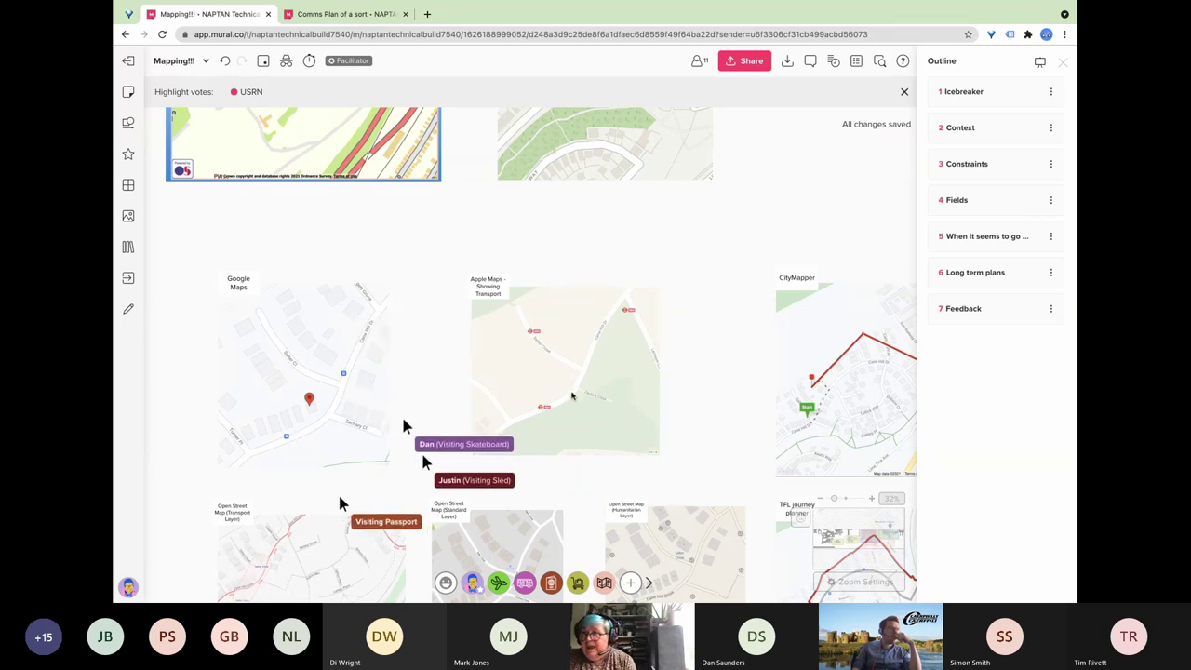
scroll(507, 401, "right", 3)
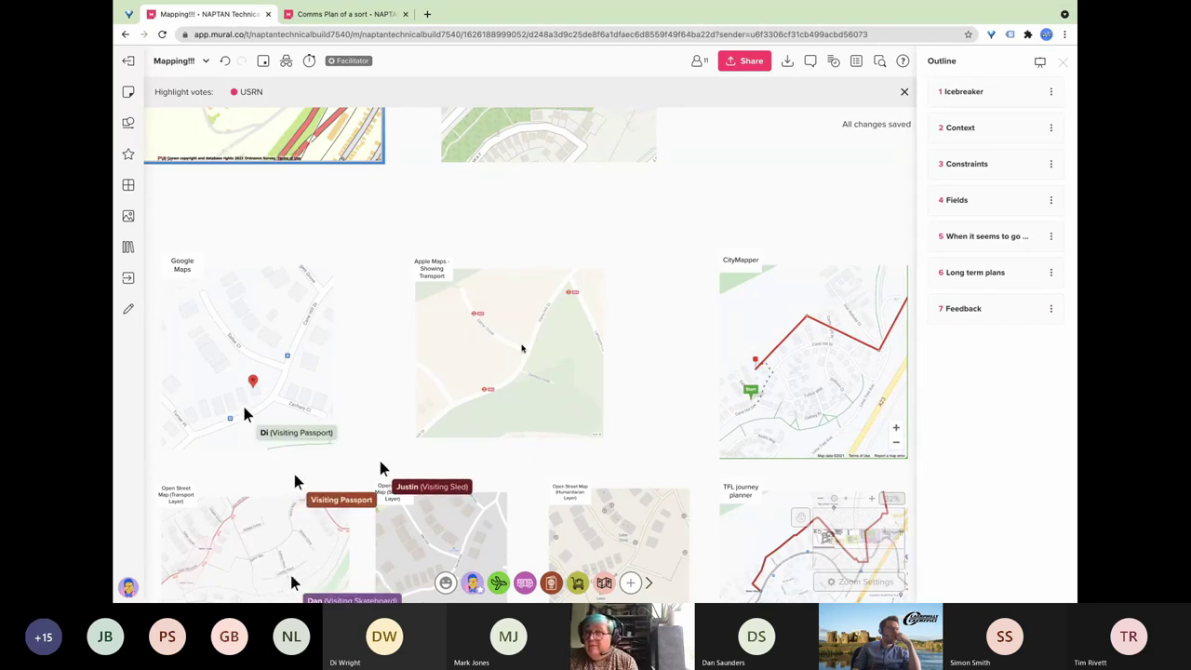
scroll(588, 352, "right", 3)
scroll(589, 353, "down", 2)
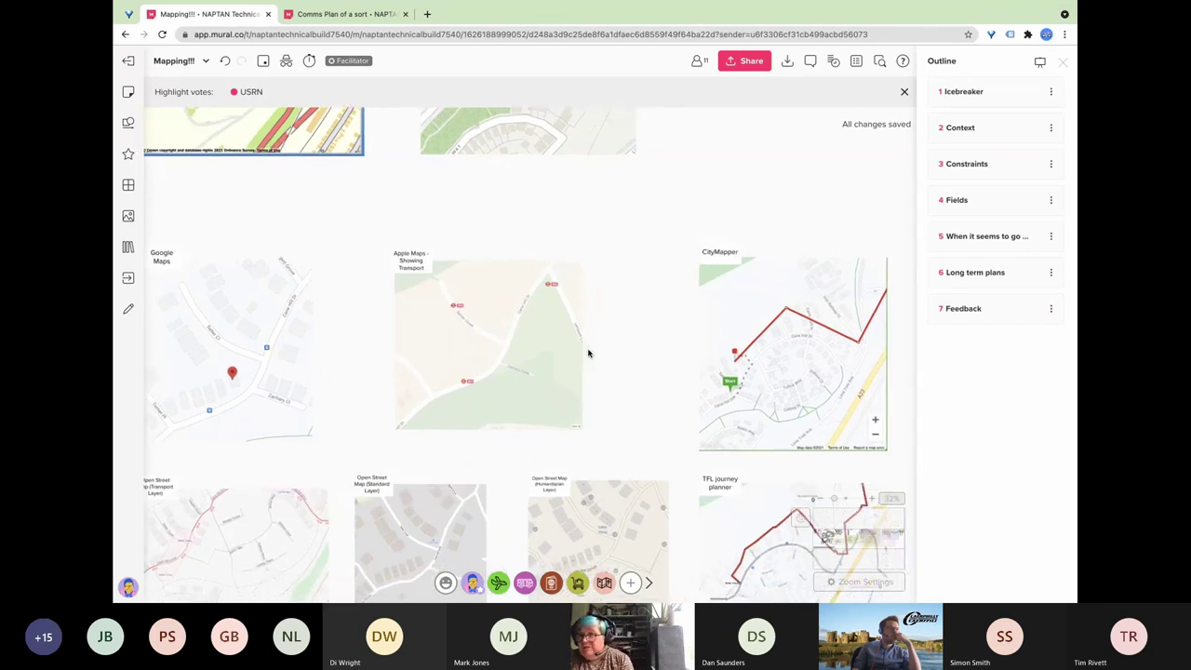
scroll(588, 353, "right", 2)
scroll(588, 352, "up", 1)
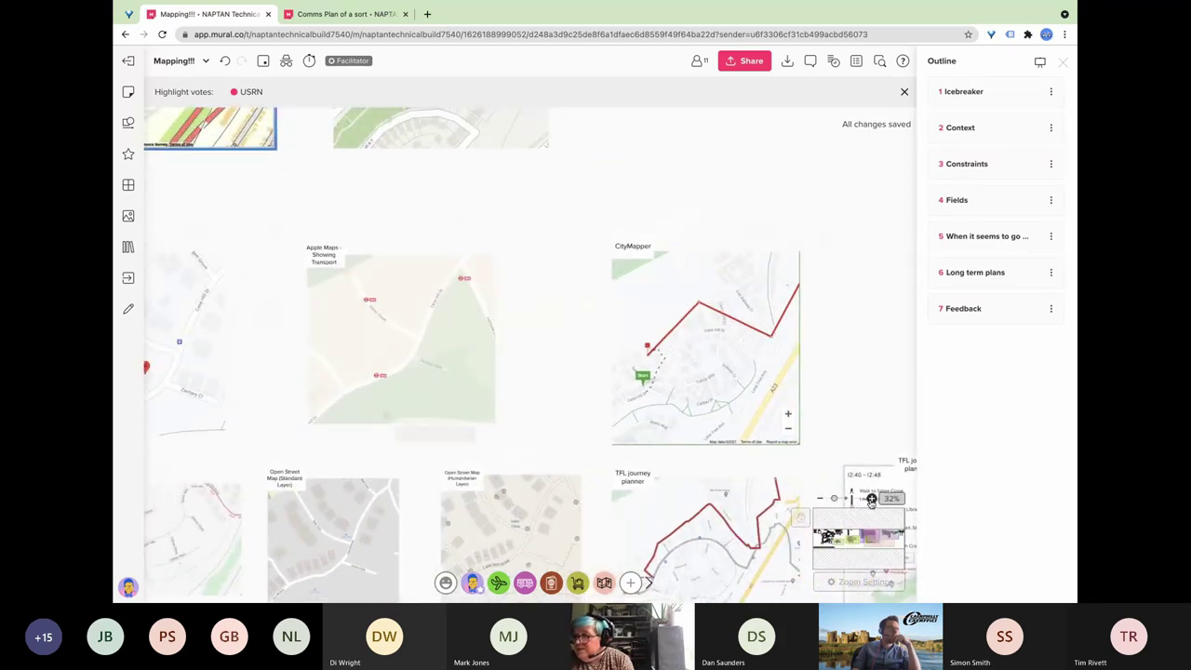
left_click(871, 500)
scroll(820, 469, "right", 10)
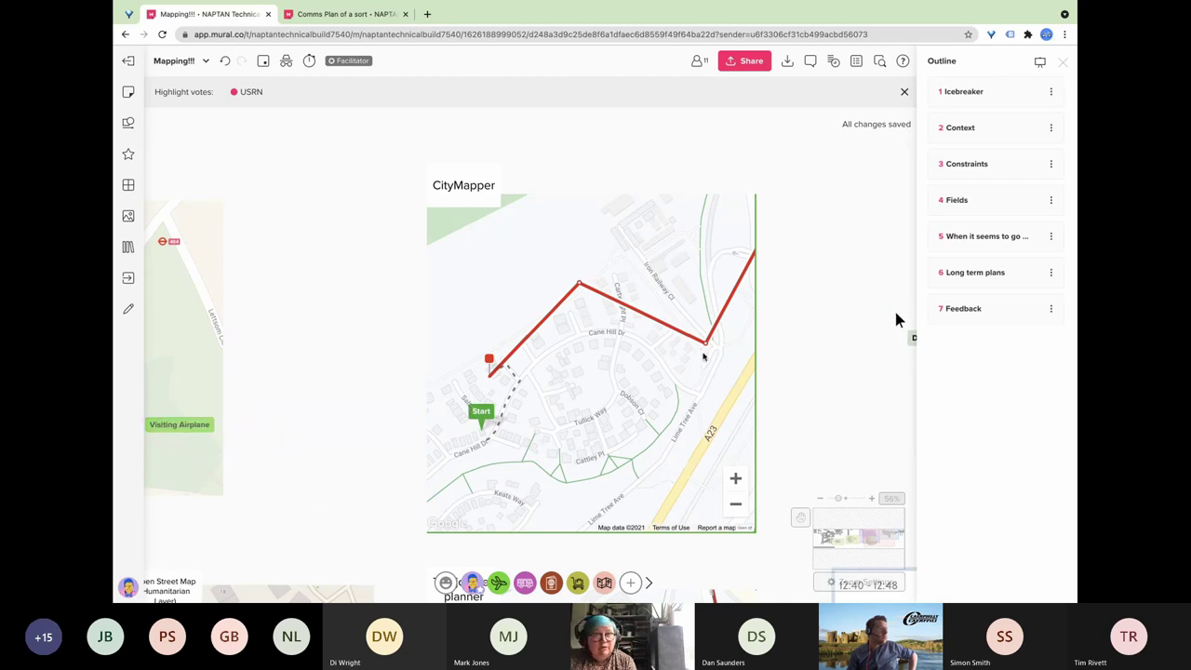
Compare the Salter Close stops on the Open Street Map transport, standard and humanitarian layers.
scroll(896, 319, "down", 5)
scroll(896, 320, "left", 5)
scroll(666, 374, "down", 5)
scroll(665, 375, "left", 10)
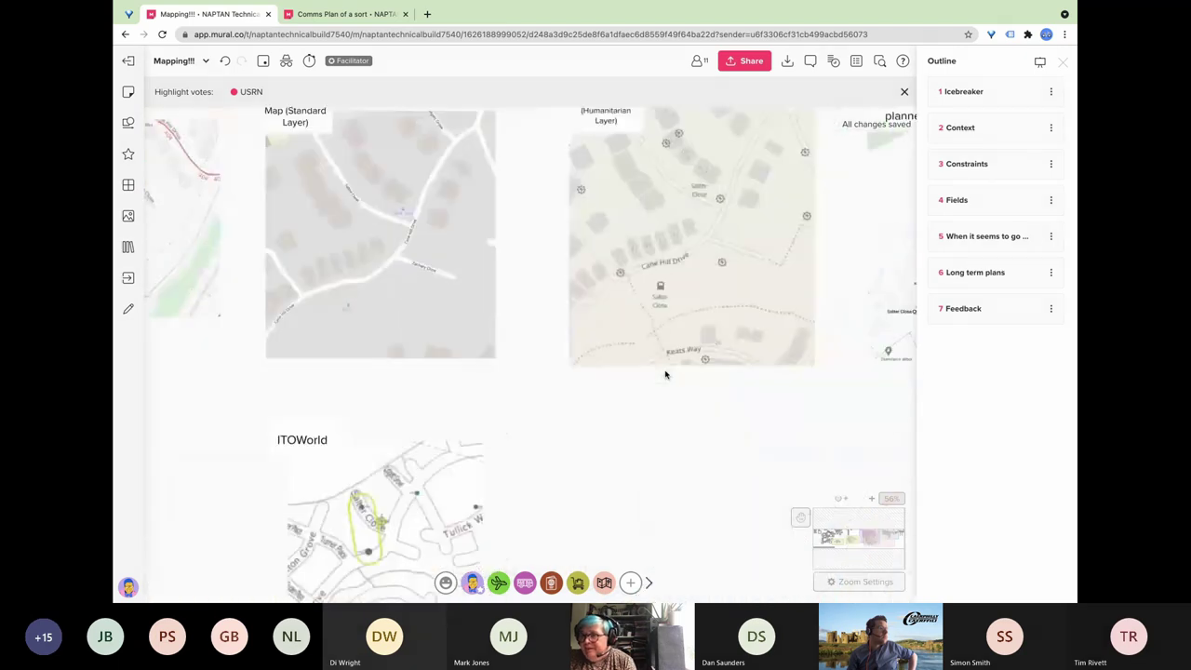
scroll(666, 374, "up", 3)
scroll(665, 374, "left", 2)
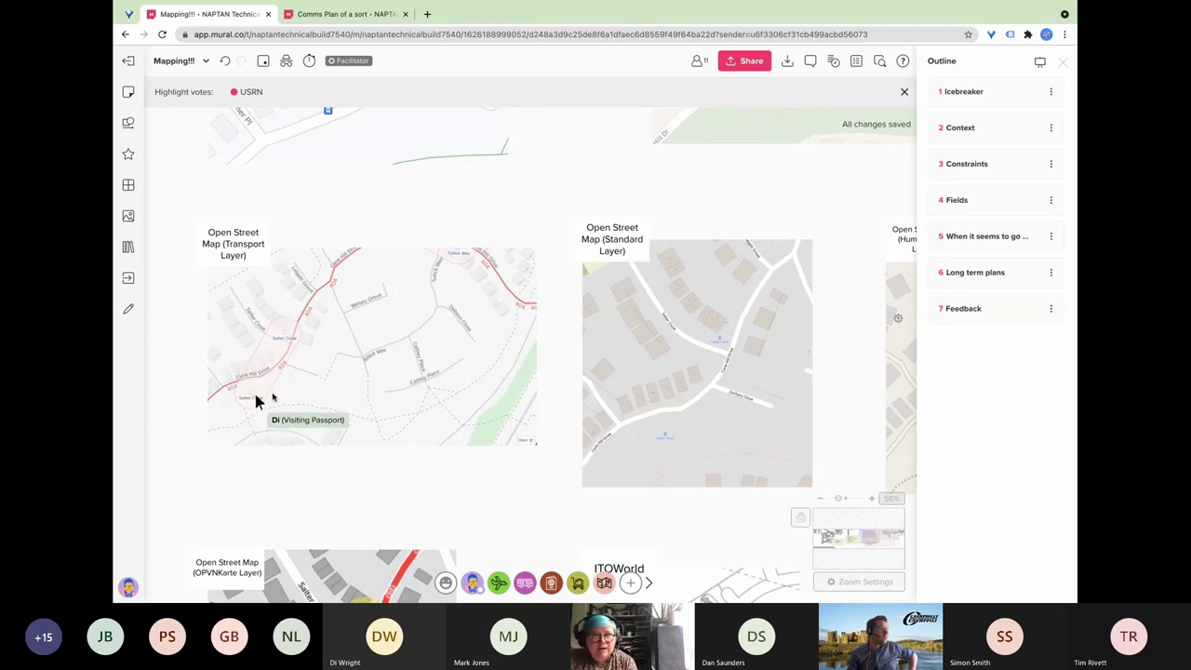
scroll(404, 377, "right", 5)
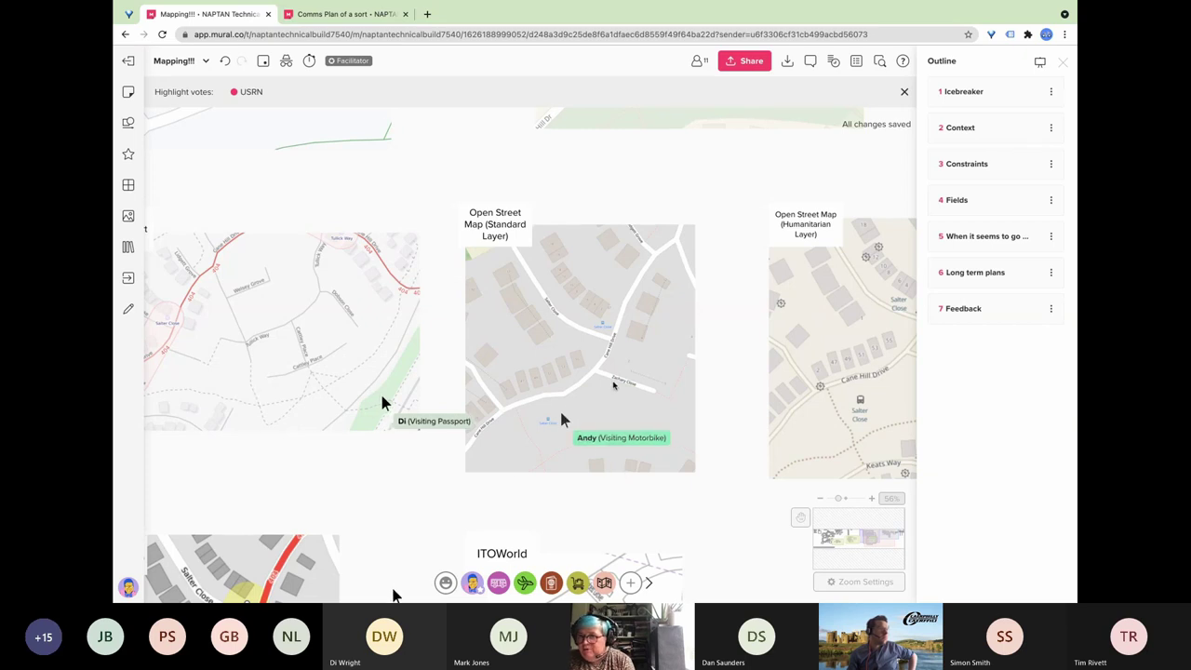
scroll(613, 386, "right", 5)
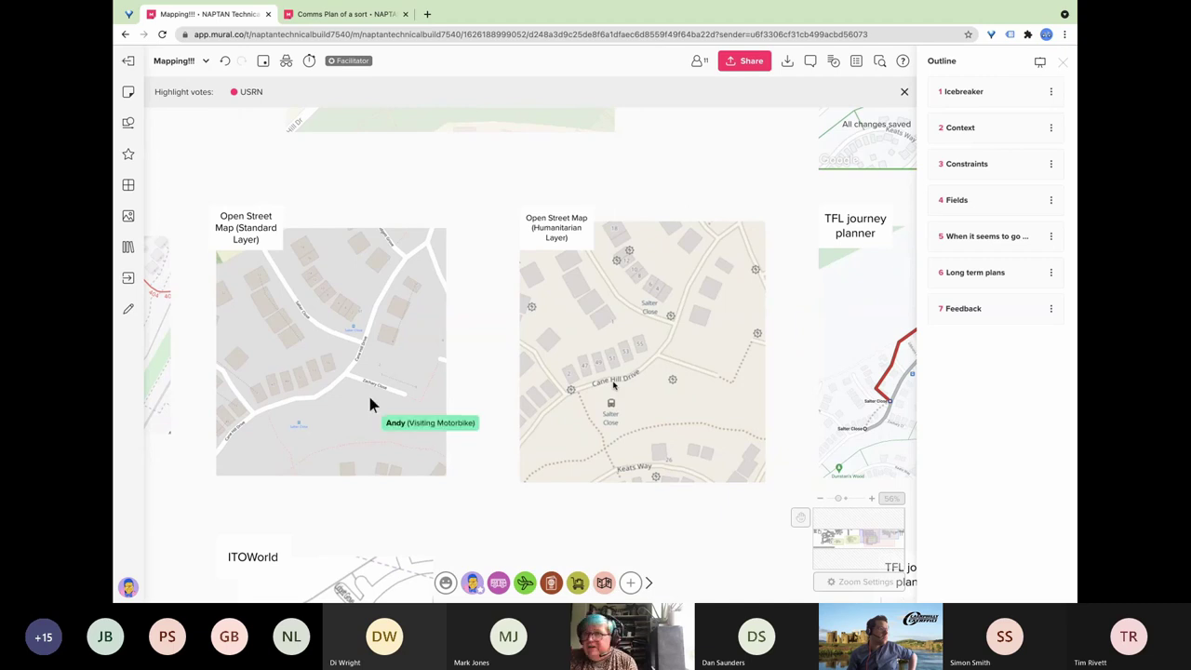
scroll(615, 418, "right", 1)
scroll(615, 417, "right", 1)
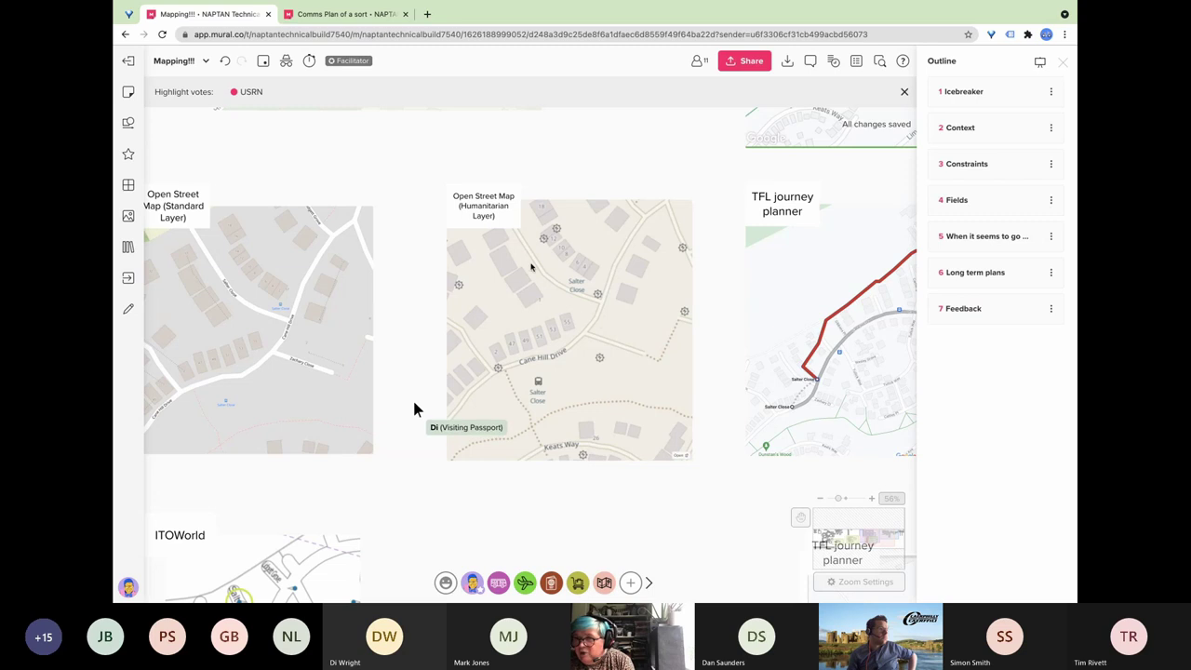
Examine the TFL journey planner maps for the route drawn around Salter Close.
scroll(577, 325, "right", 5)
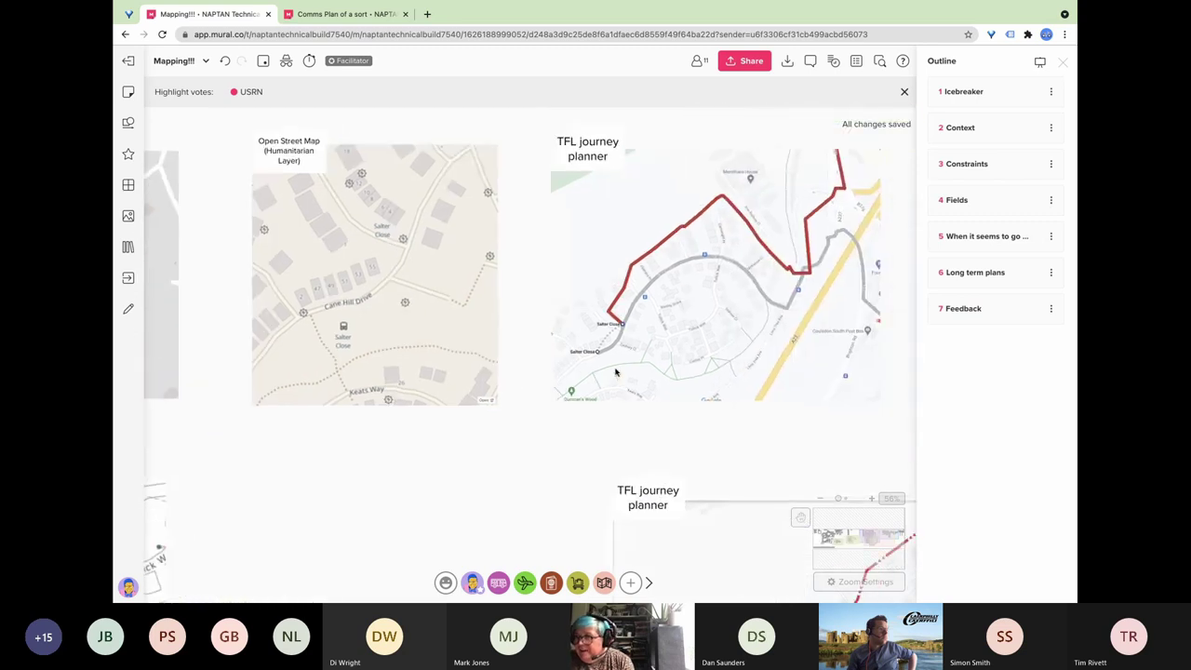
scroll(615, 373, "right", 3)
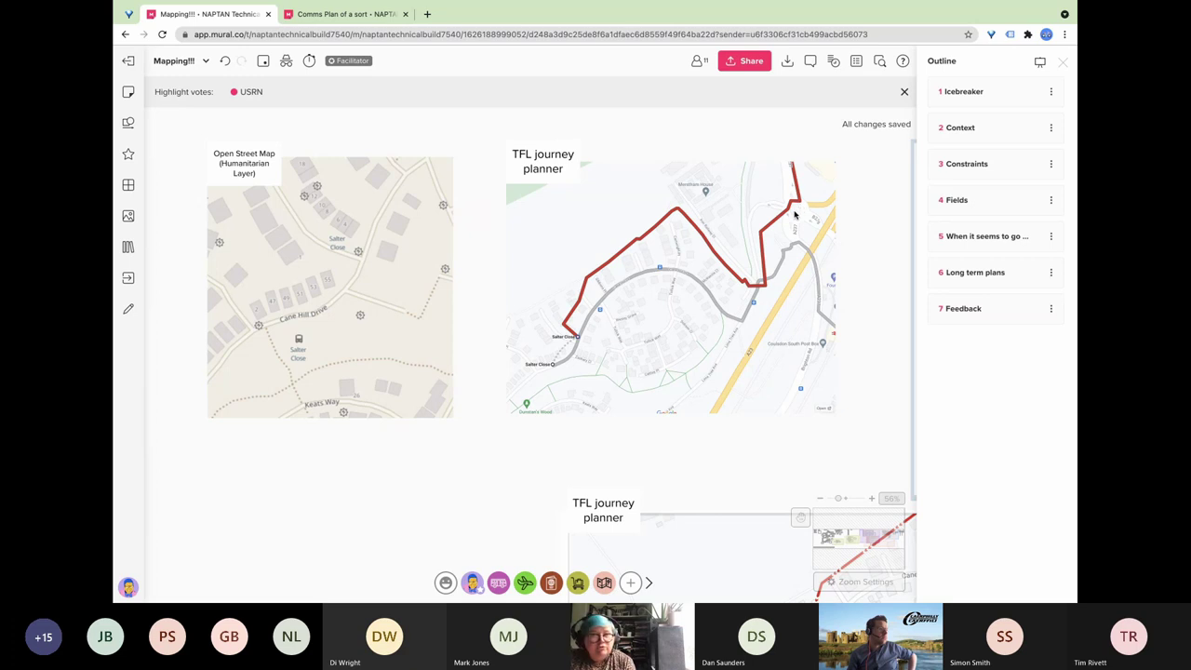
scroll(686, 310, "down", 3)
scroll(686, 310, "up", 5)
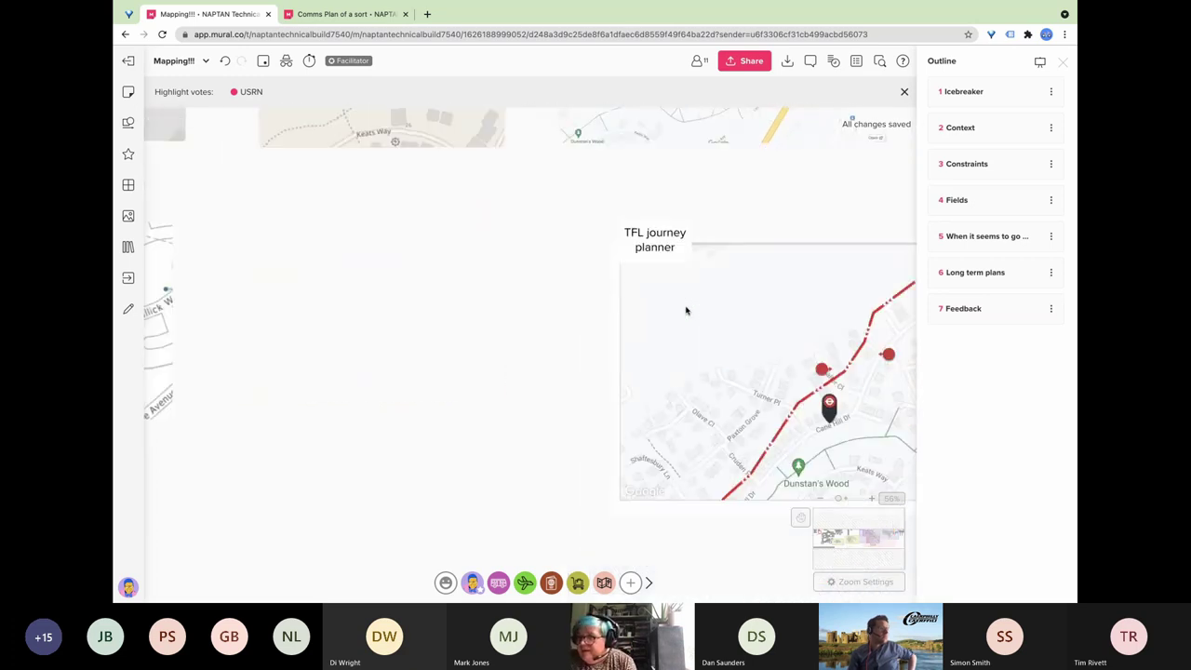
Compare the Salter Close stops on the Open Street Map OPVNKarte layer, the ITOWorld map and the TFL journey planner map.
scroll(686, 310, "down", 3)
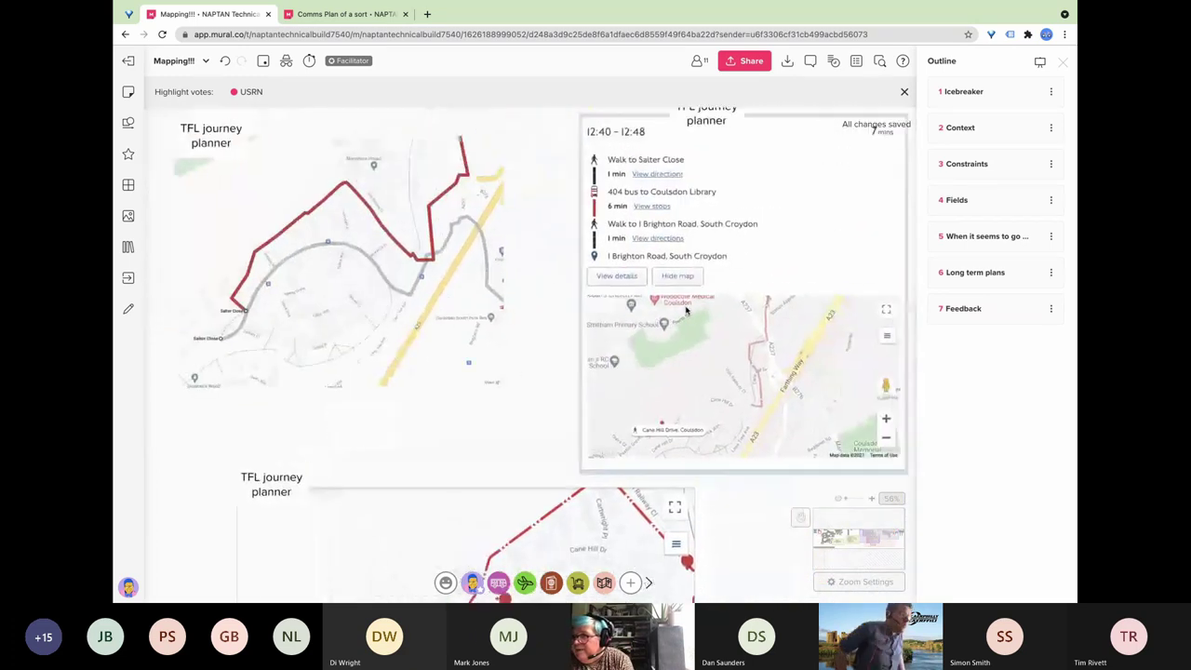
scroll(686, 310, "up", 4)
scroll(686, 310, "right", 3)
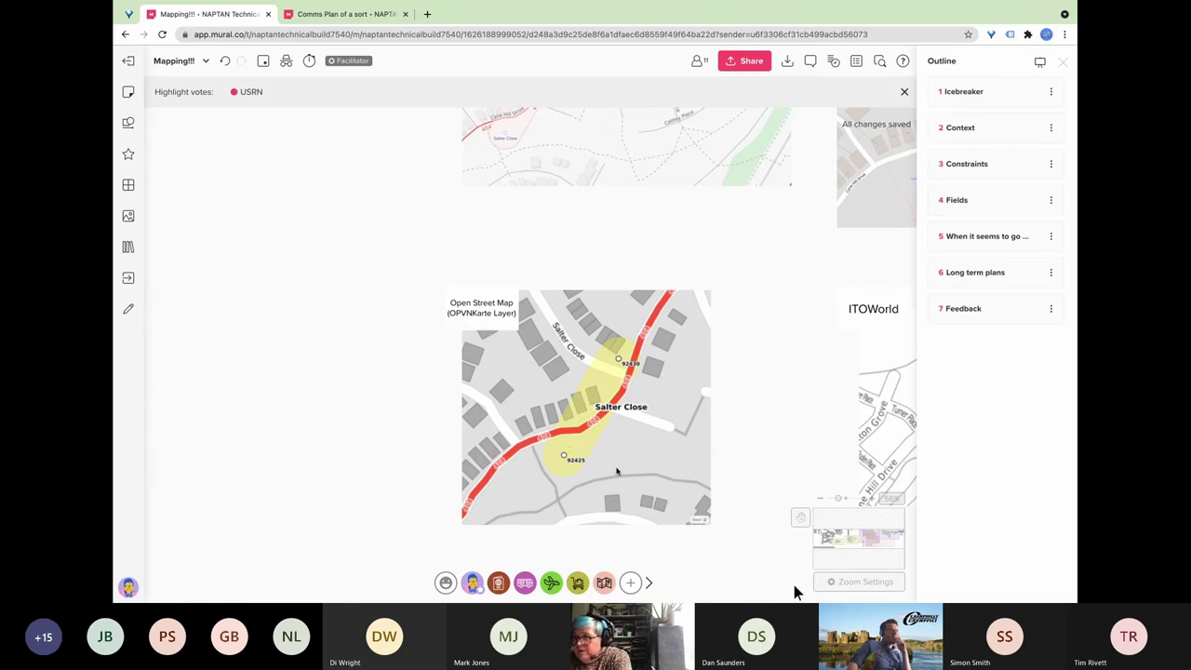
scroll(616, 472, "right", 2)
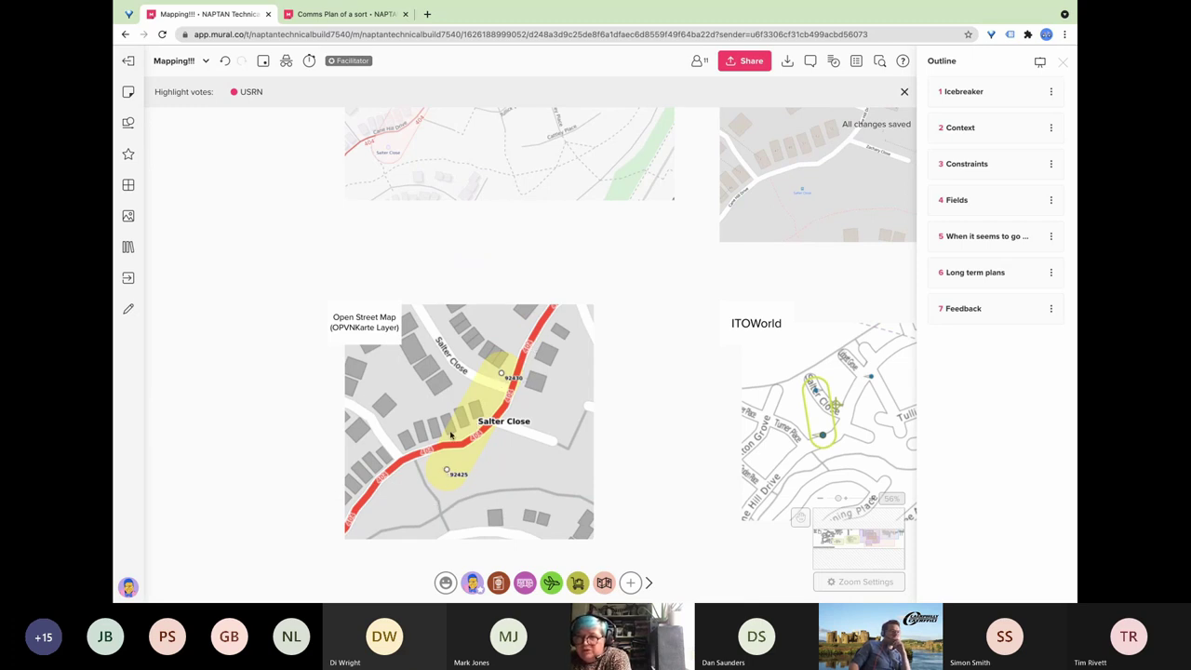
scroll(450, 434, "right", 5)
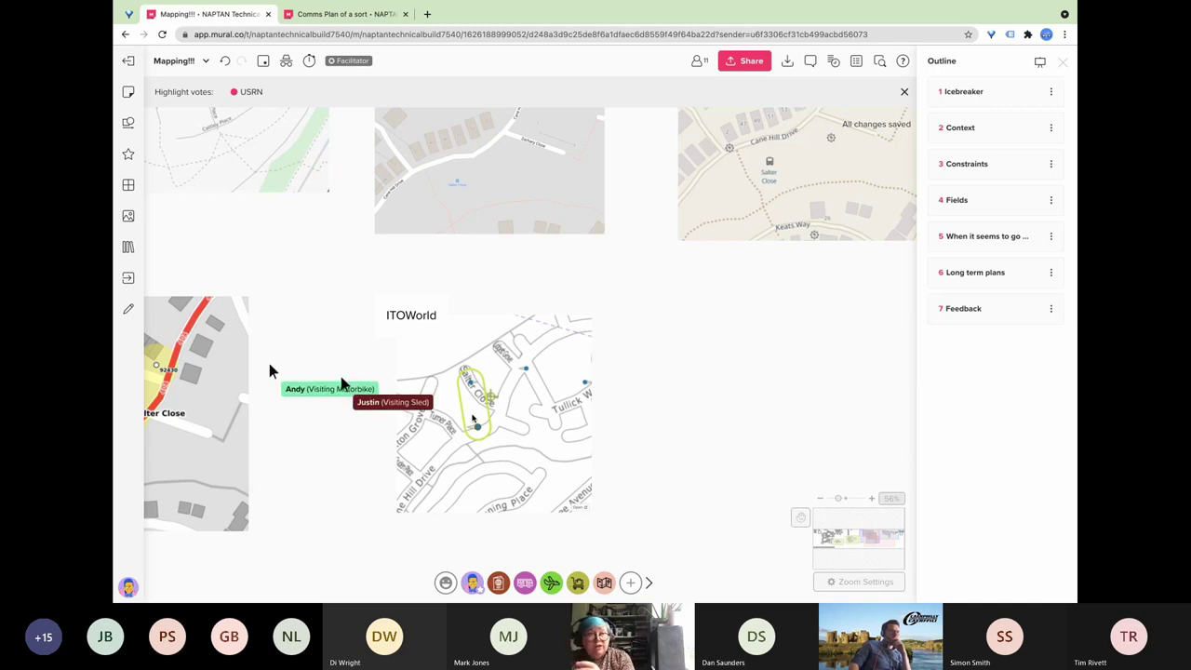
scroll(553, 430, "right", 10)
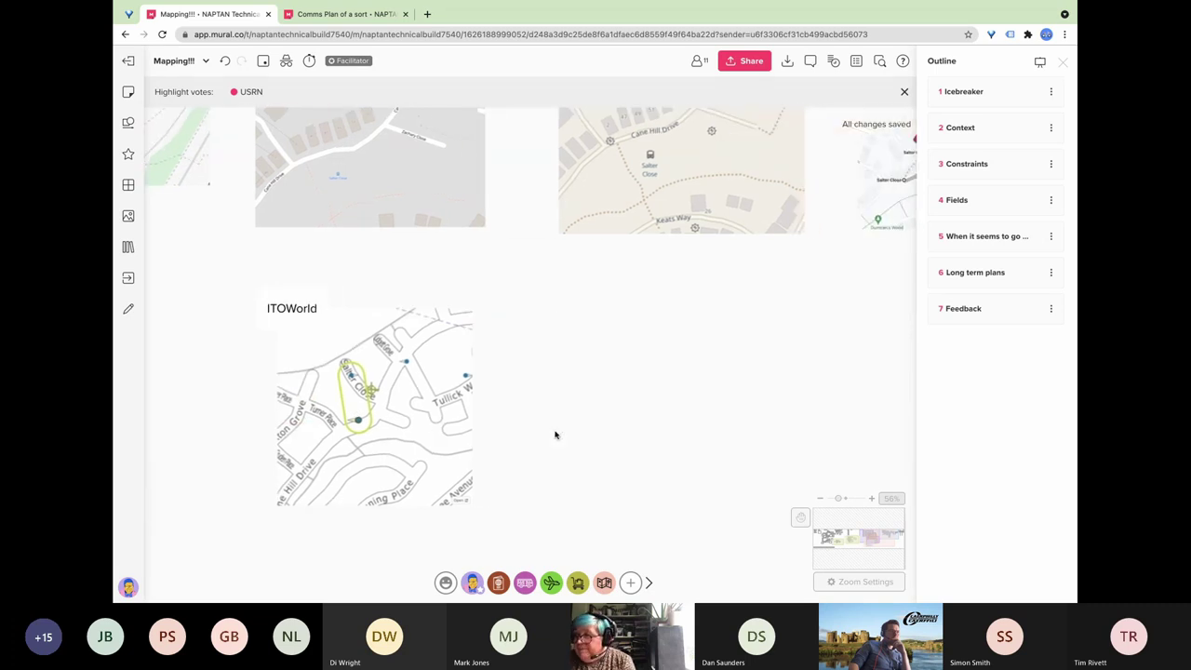
scroll(555, 434, "right", 5)
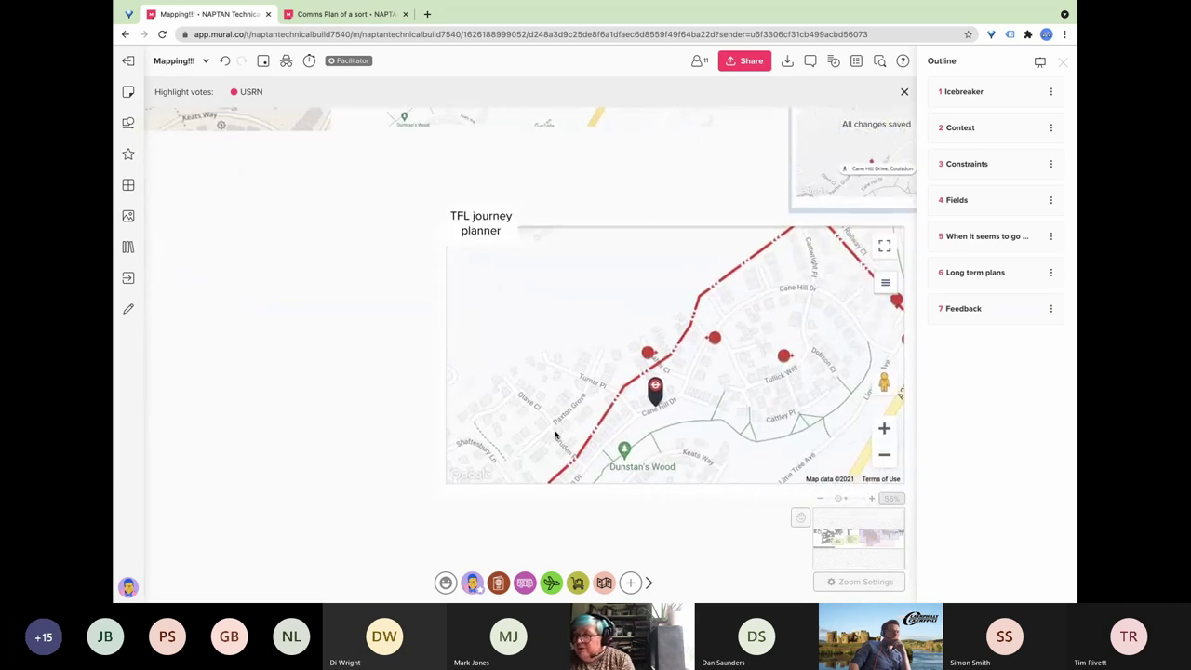
scroll(555, 435, "right", 2)
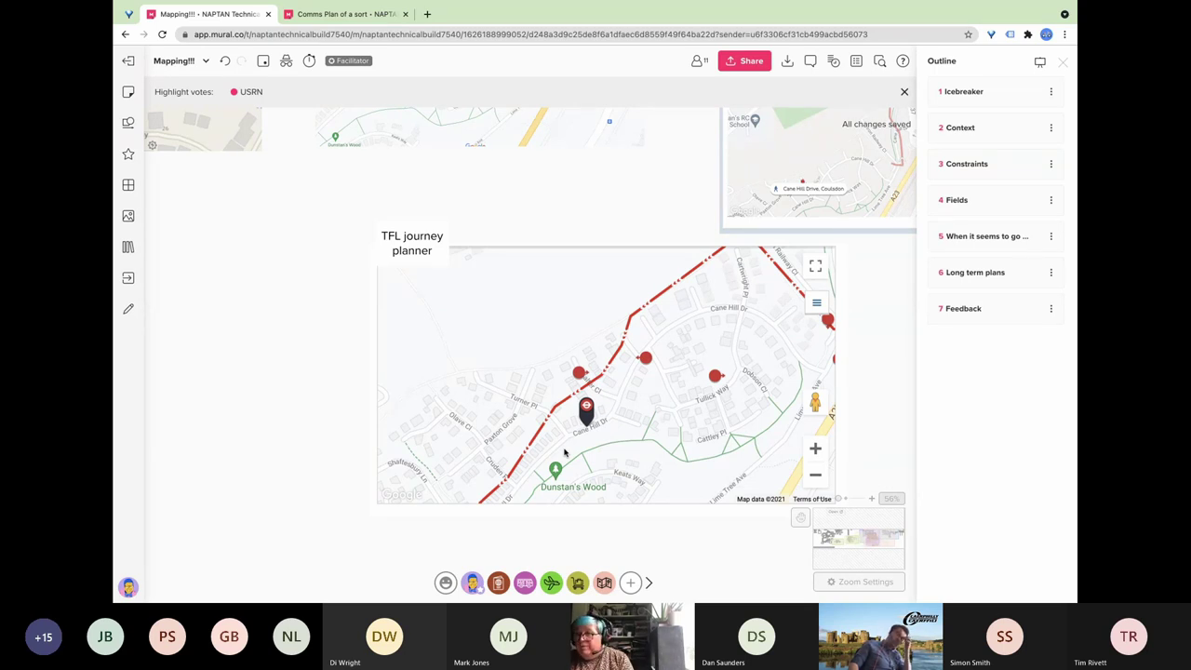
scroll(569, 453, "right", 5)
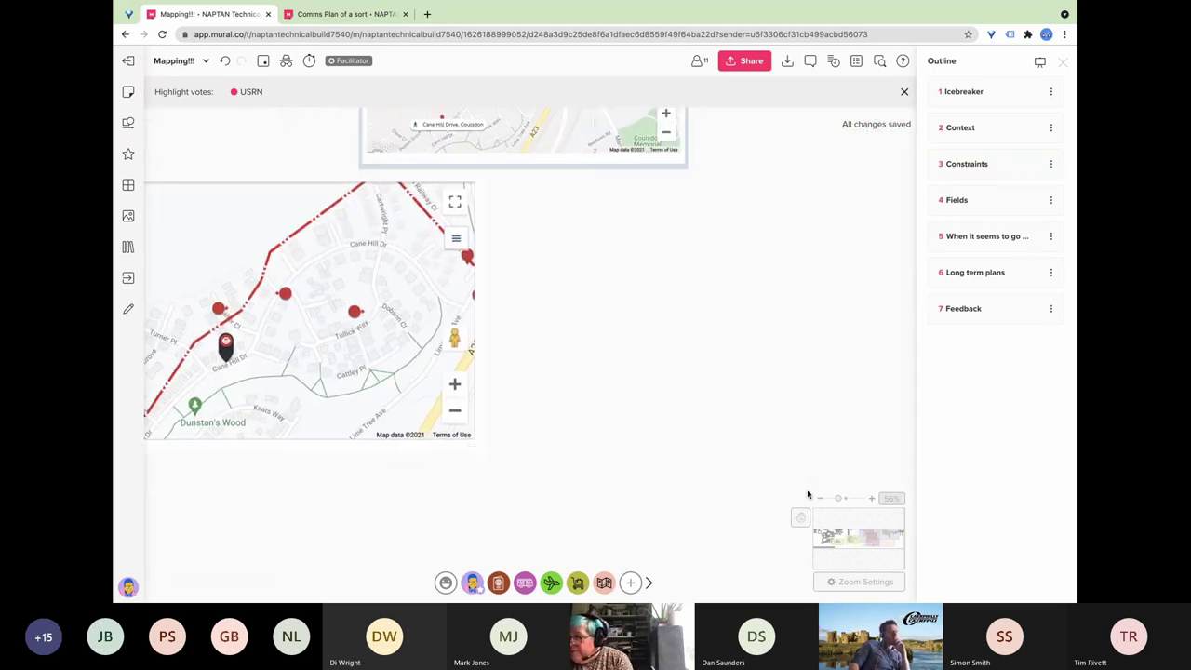
Zoom the mural out to 20% and review all the mapping service screenshots of Salter Close together.
left_click(820, 498)
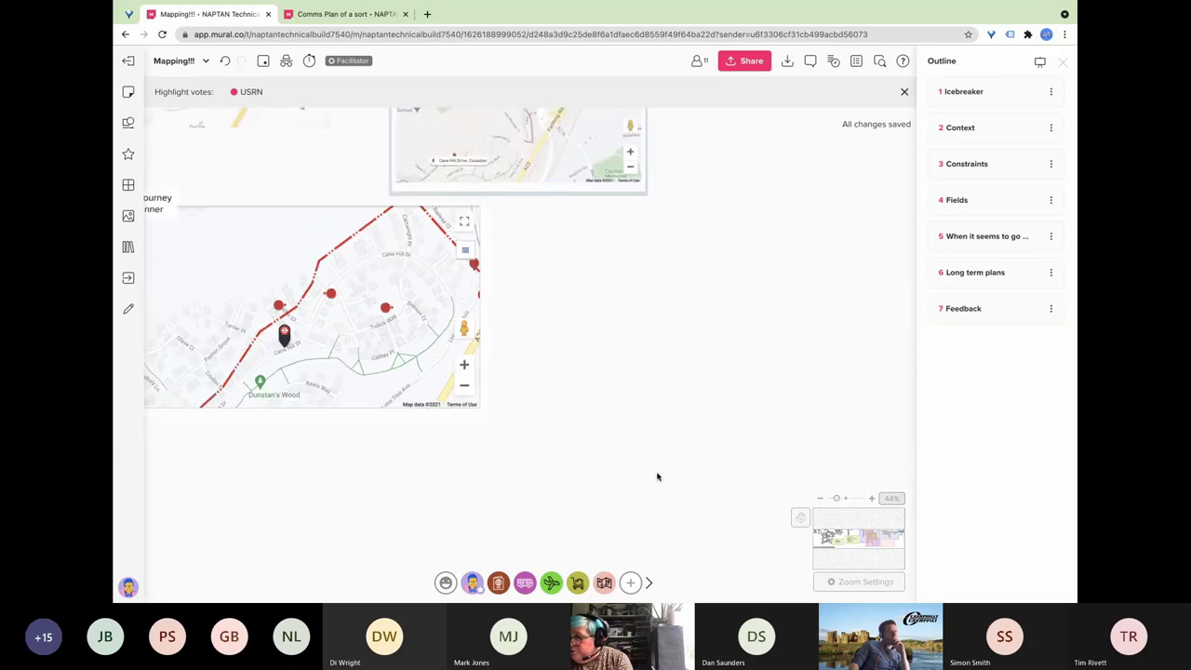
scroll(661, 479, "left", 5)
scroll(659, 476, "up", 3)
scroll(659, 477, "left", 3)
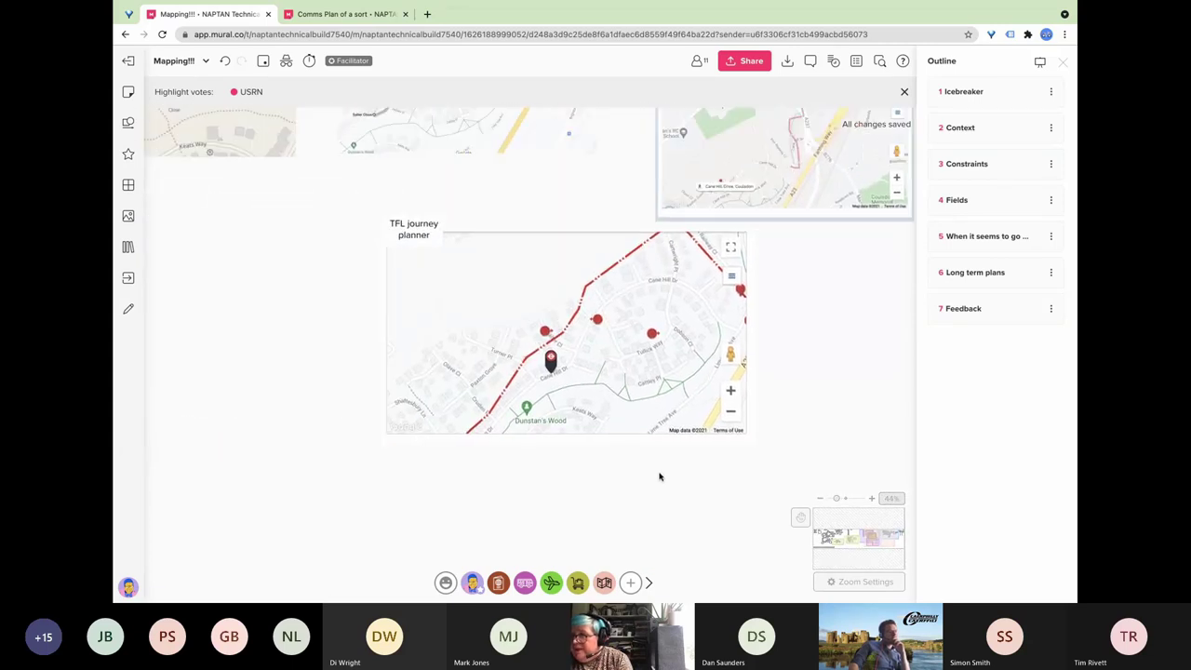
left_click(820, 498)
left_click(819, 498)
scroll(647, 460, "left", 5)
scroll(647, 460, "up", 3)
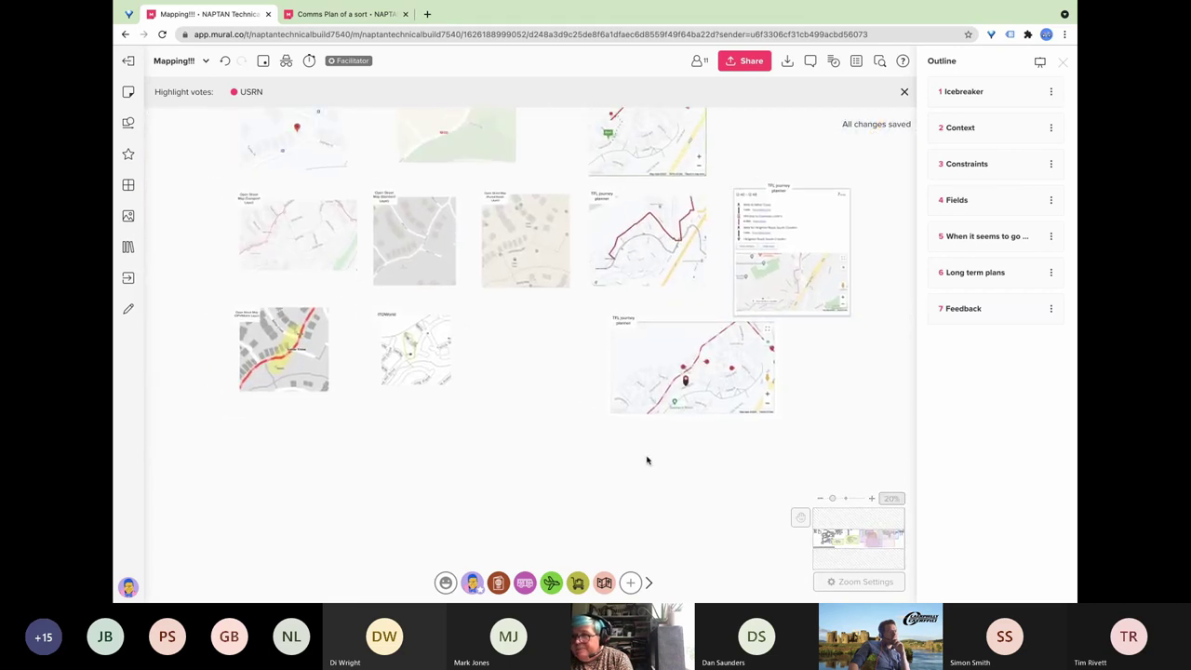
scroll(647, 459, "up", 2)
scroll(647, 460, "right", 2)
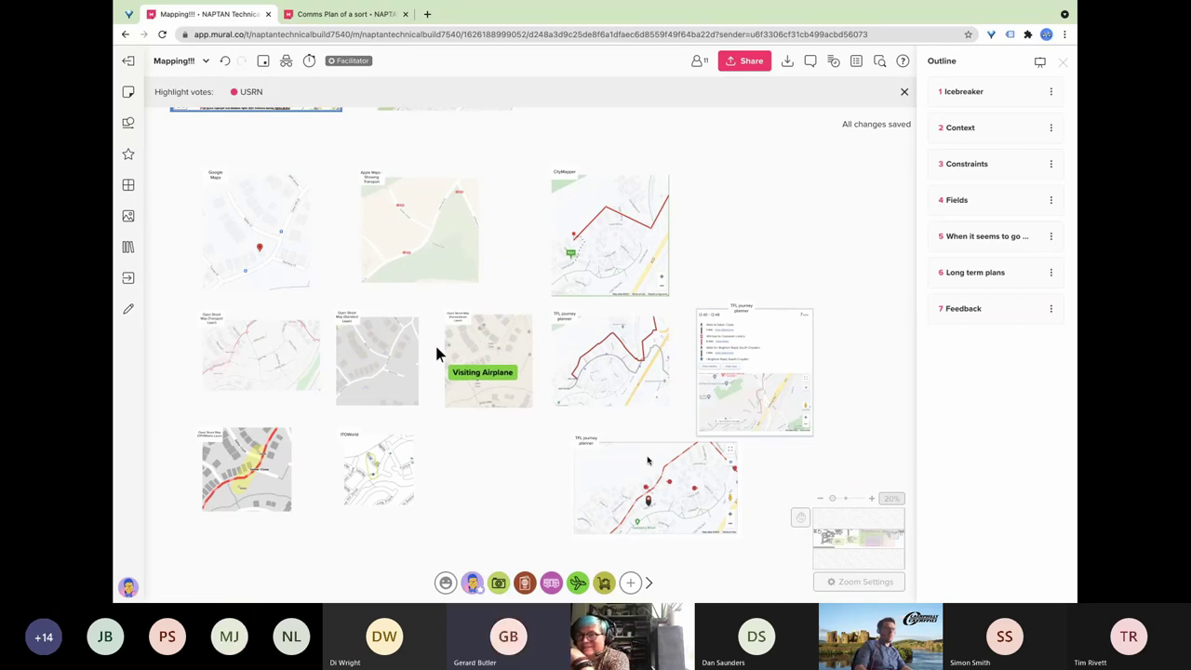
Add a yellow 5x3 sticky note beside the second Ordnance Survey map, enlarge it and close the mural outline.
scroll(647, 460, "up", 2)
scroll(650, 458, "up", 5)
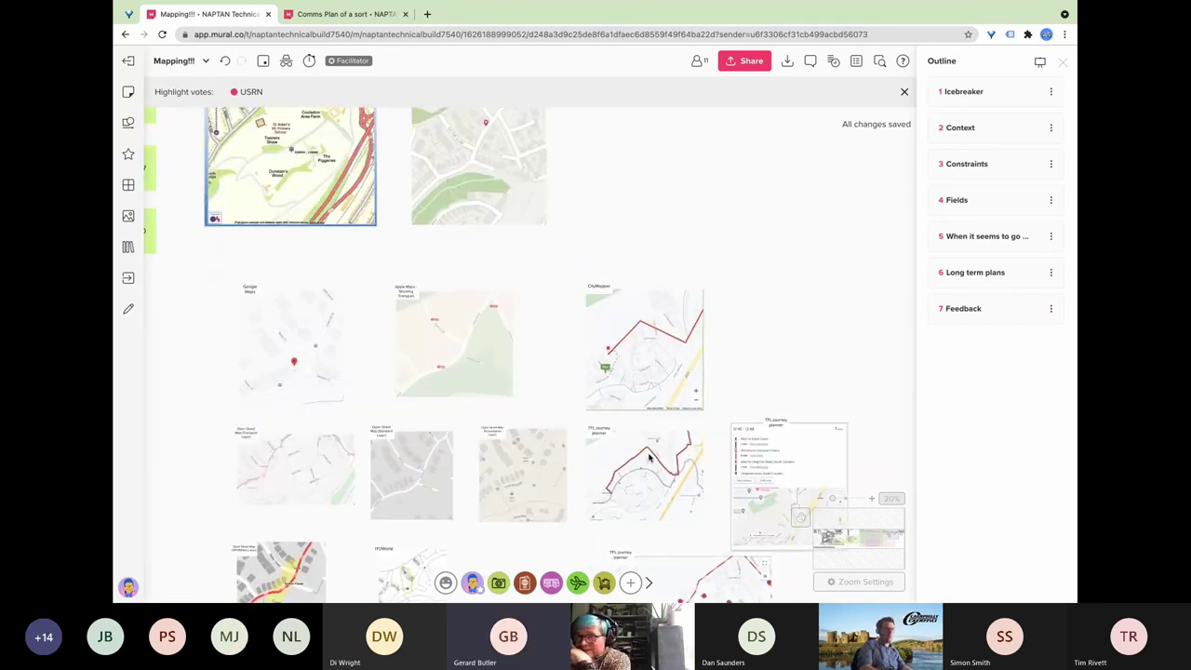
scroll(650, 458, "up", 5)
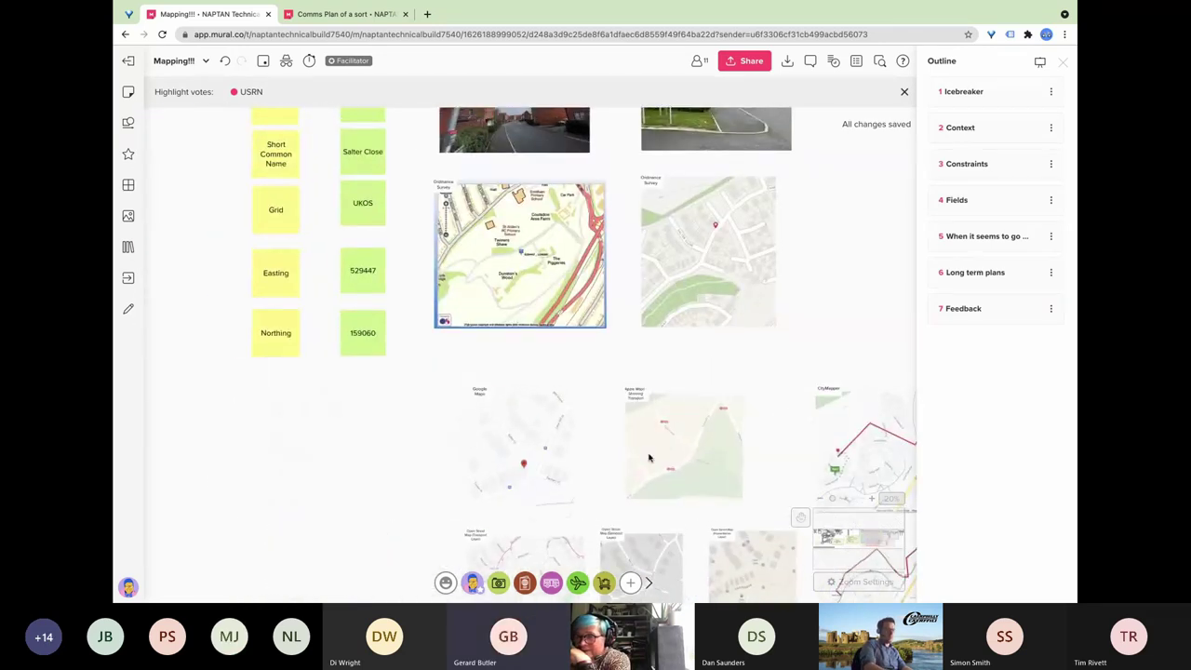
scroll(650, 458, "up", 1)
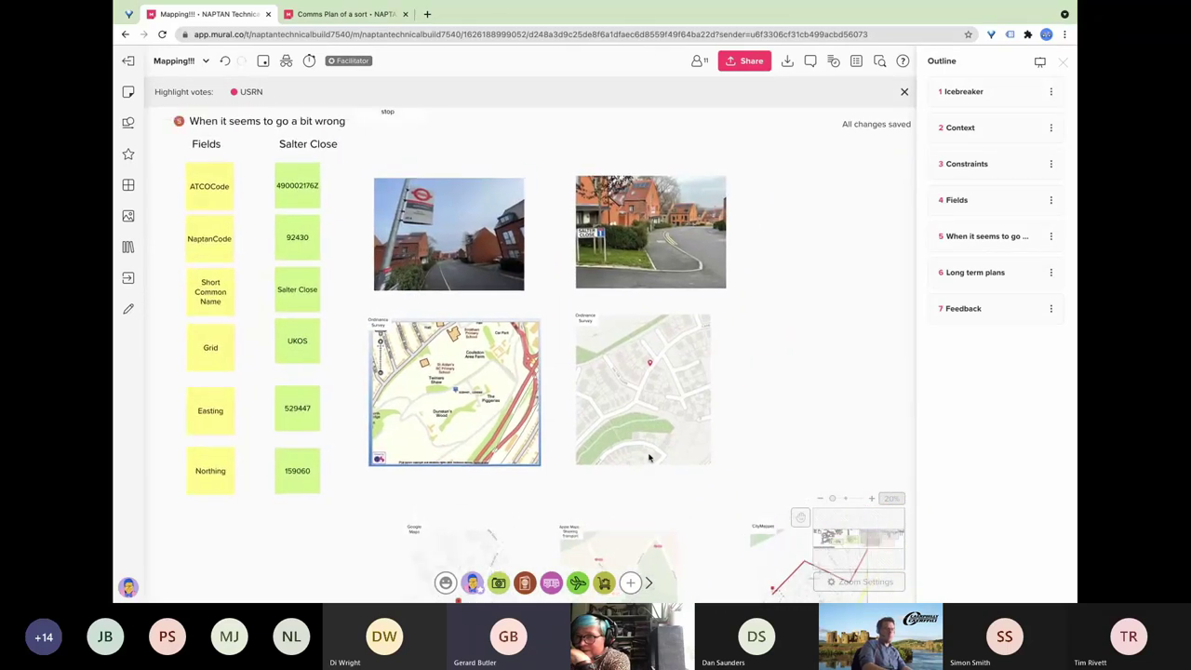
scroll(650, 458, "down", 3)
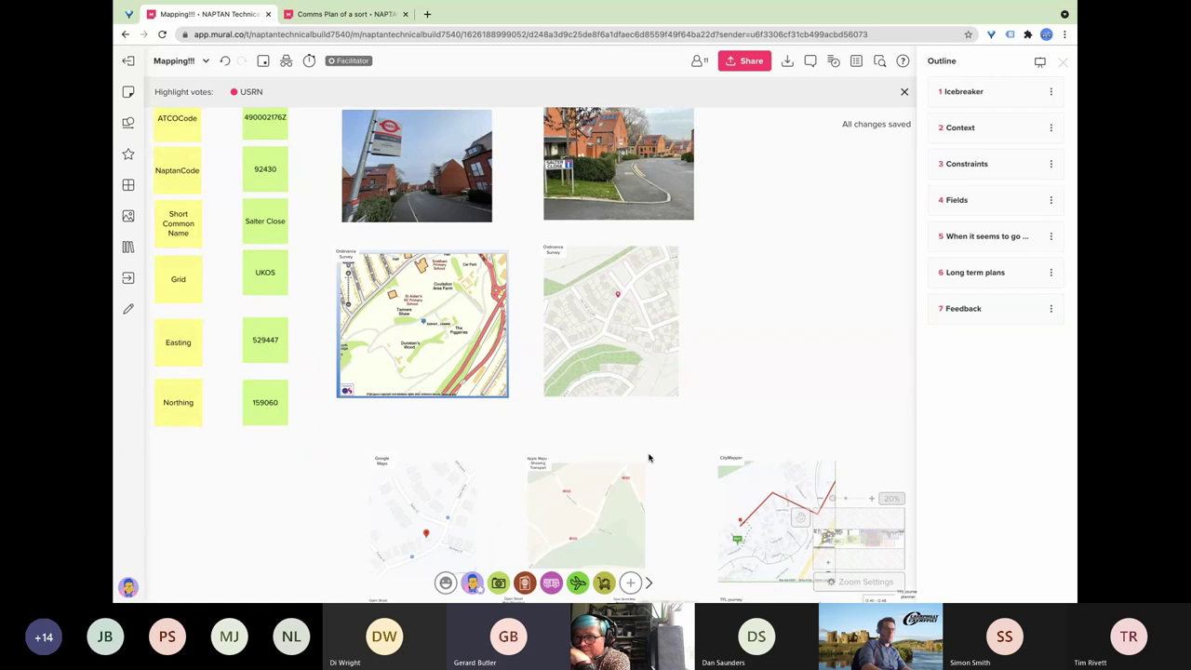
scroll(642, 453, "right", 2)
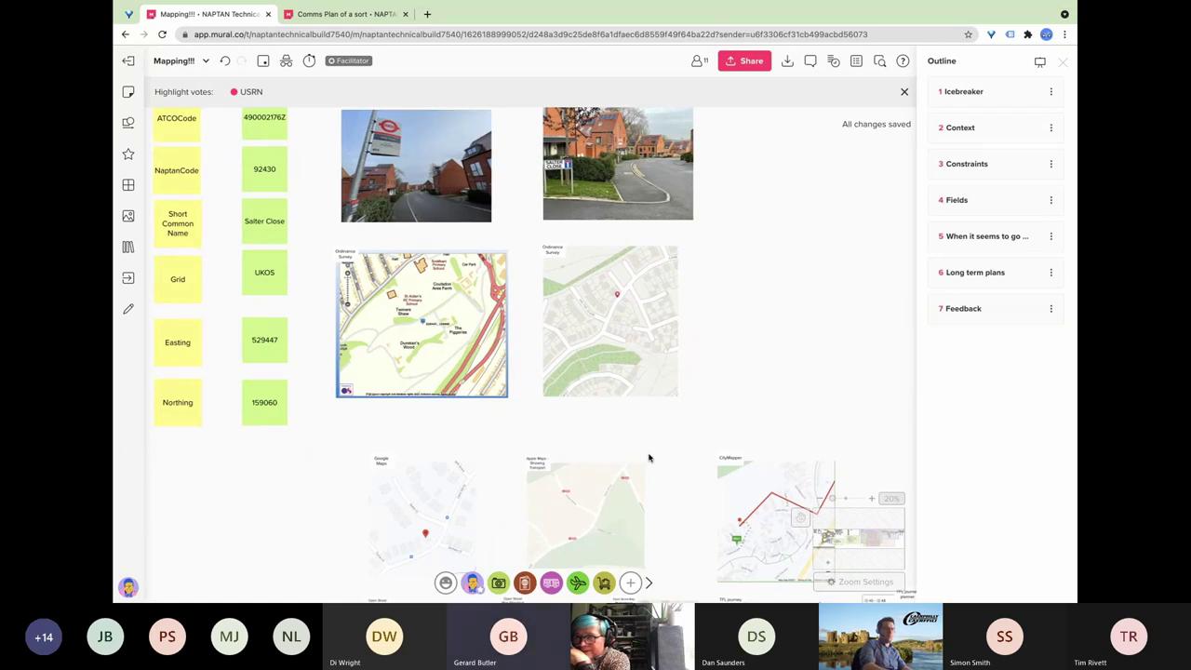
left_click(129, 124)
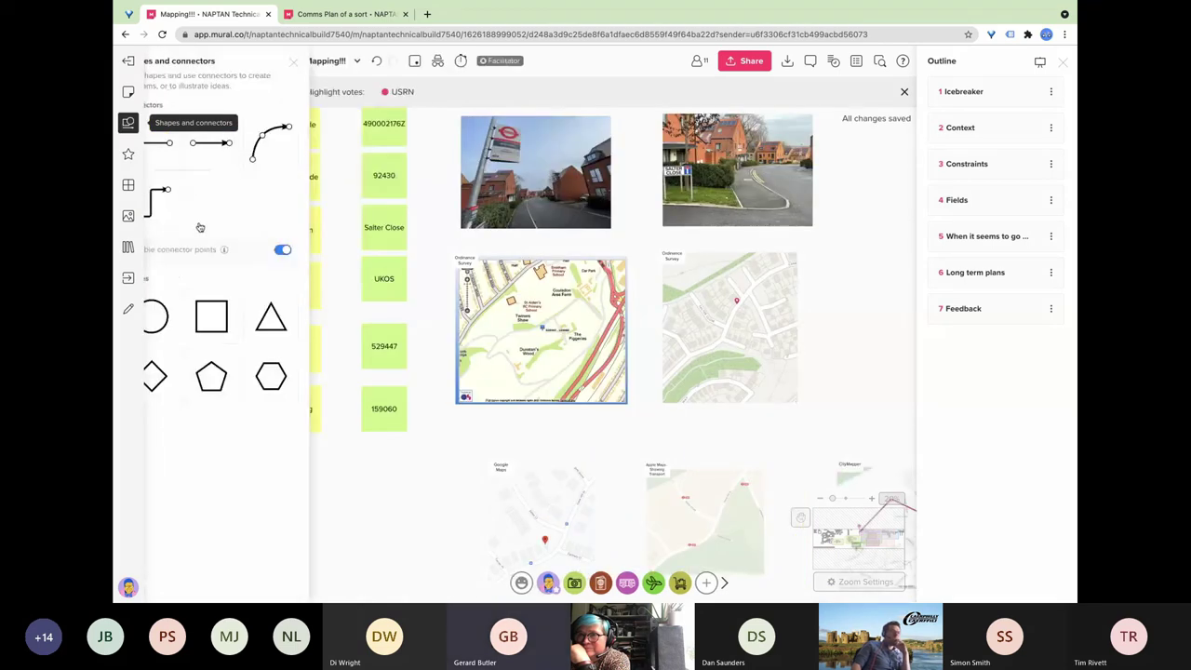
left_click(129, 124)
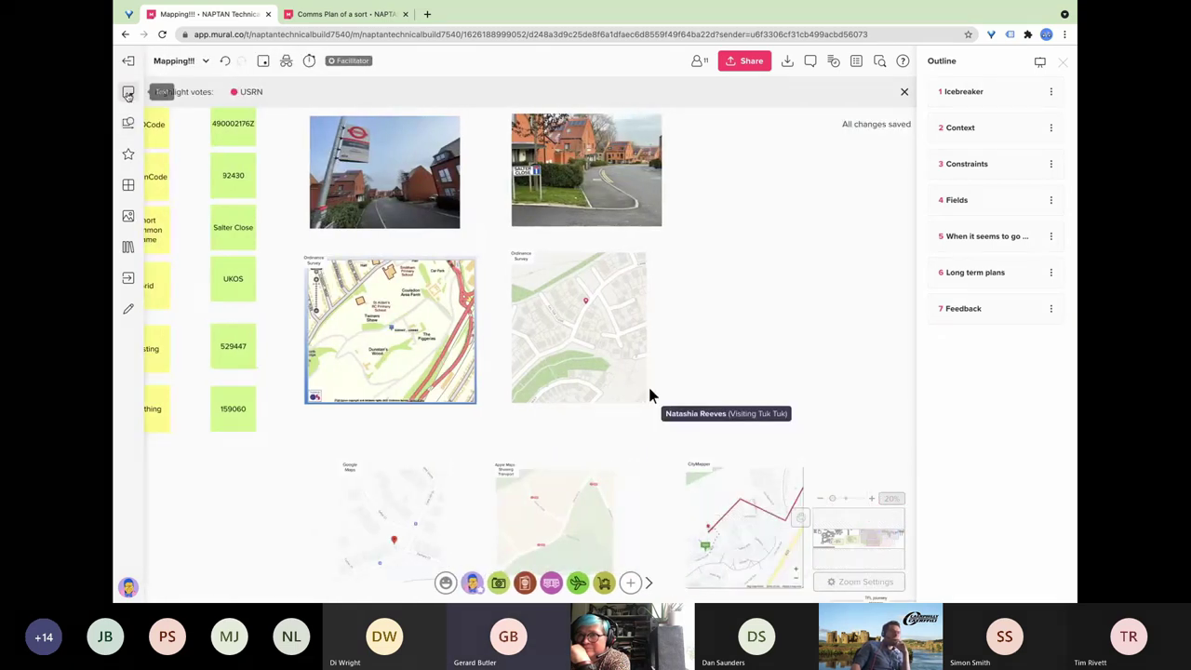
left_click(128, 93)
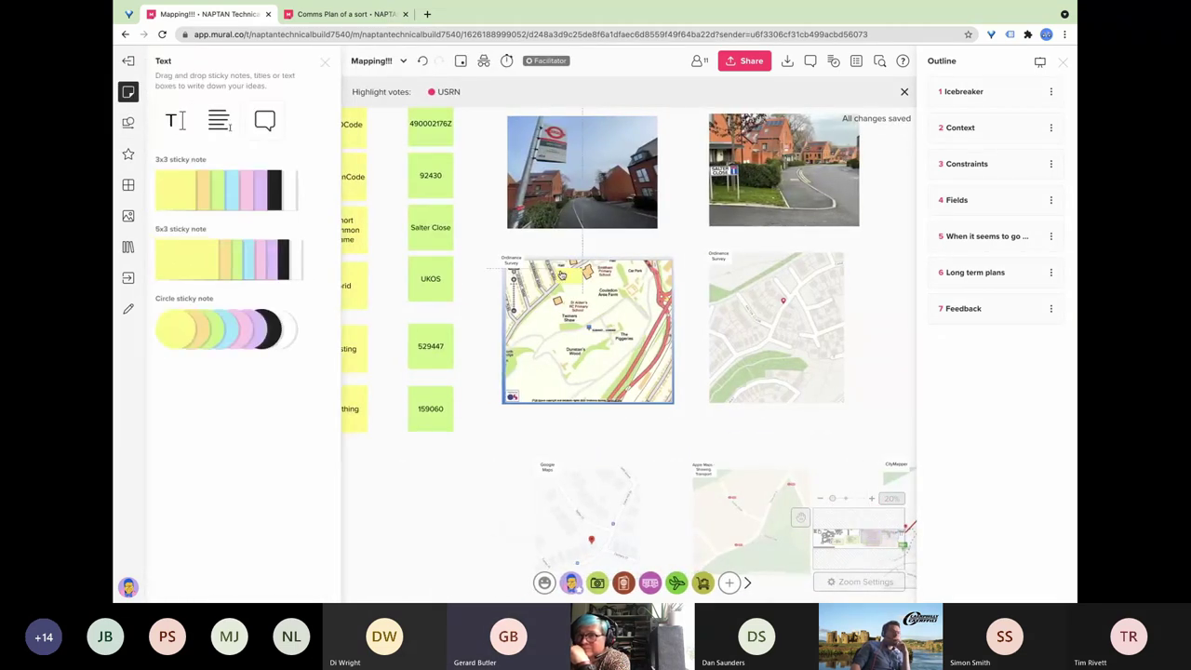
double_click(875, 285)
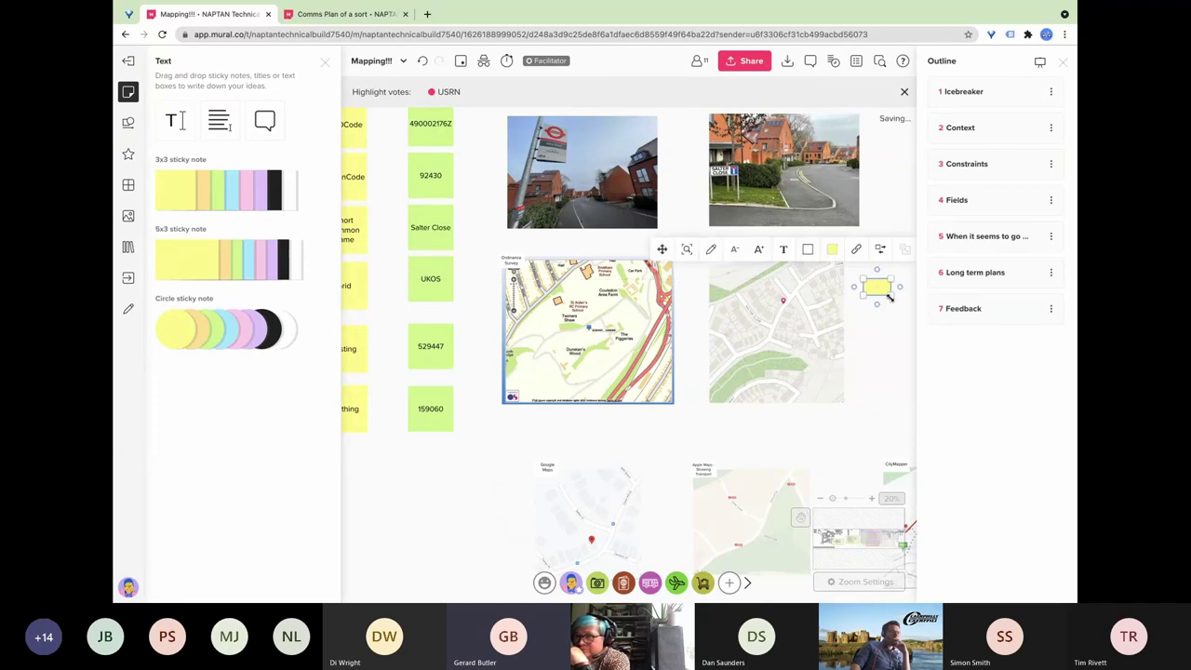
left_click(1063, 61)
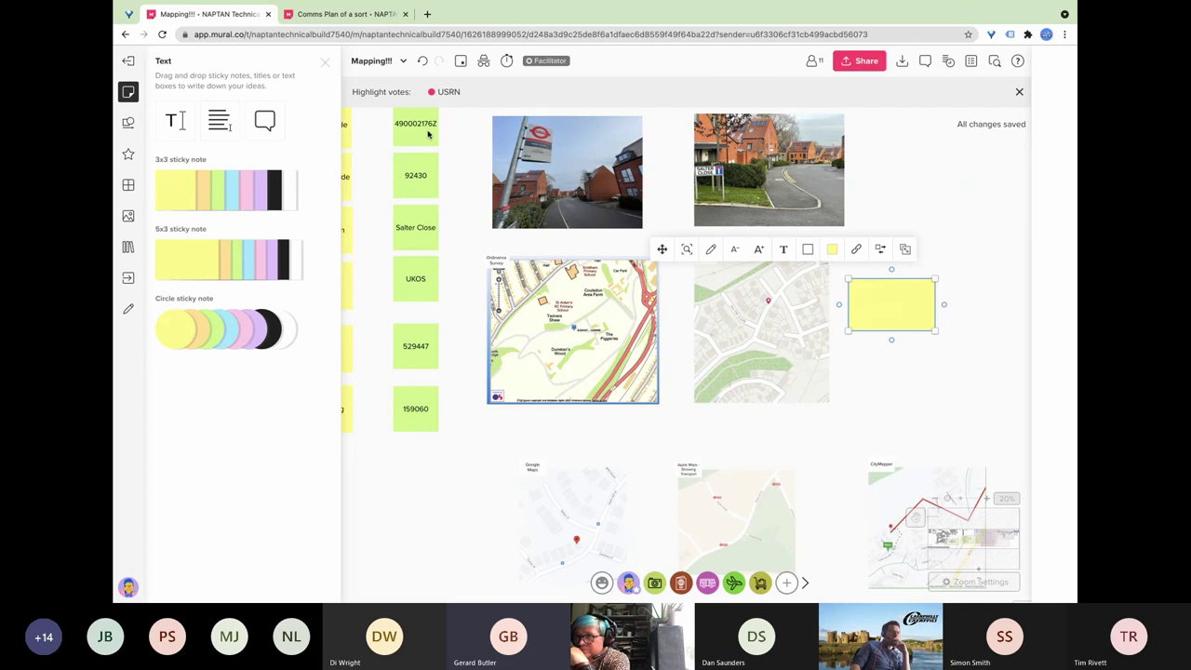
left_click(324, 64)
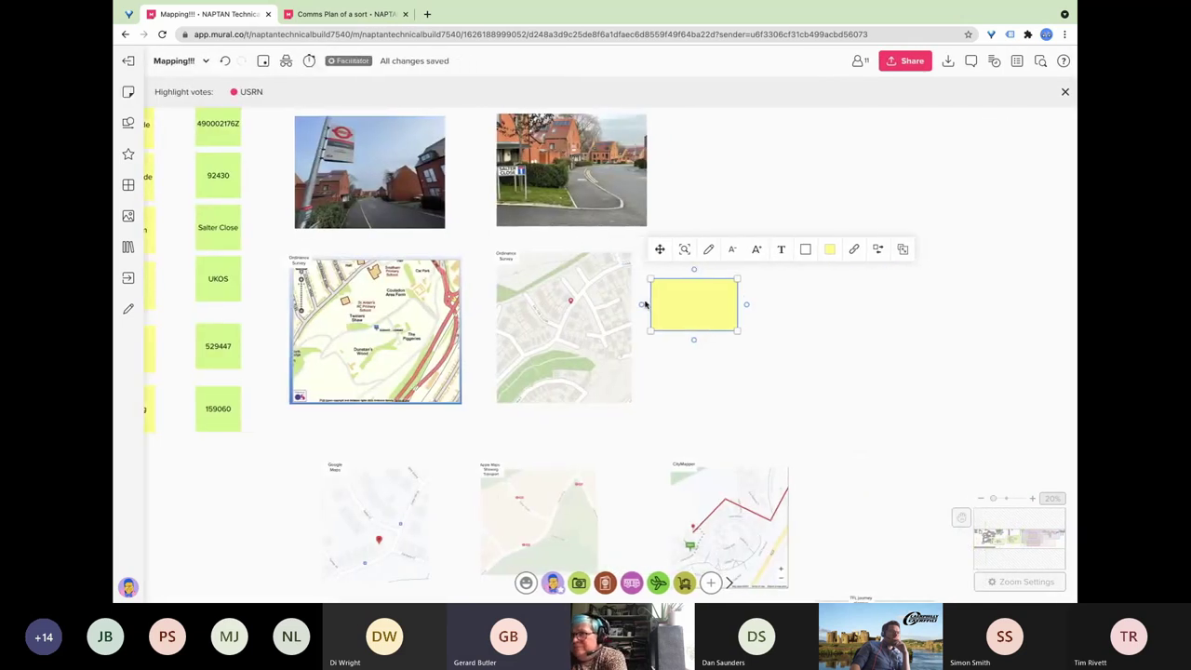
Write "Cost and Method to update mapping systems" on the new sticky note and enlarge the note further.
type("Cost")
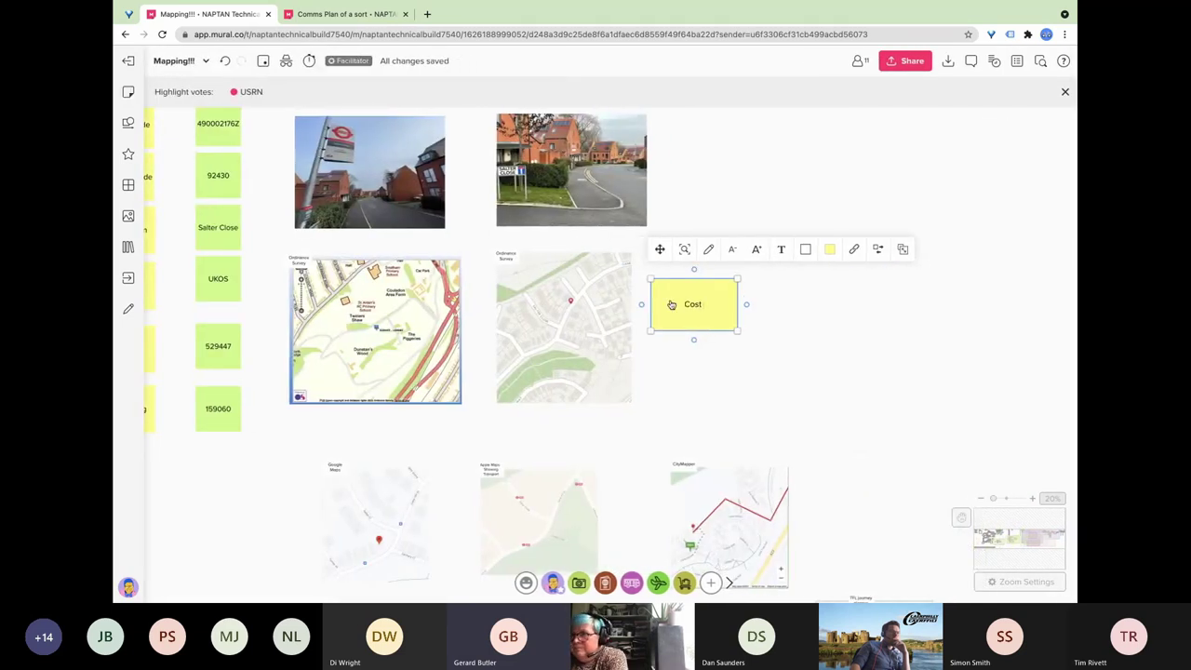
type(" and Method to")
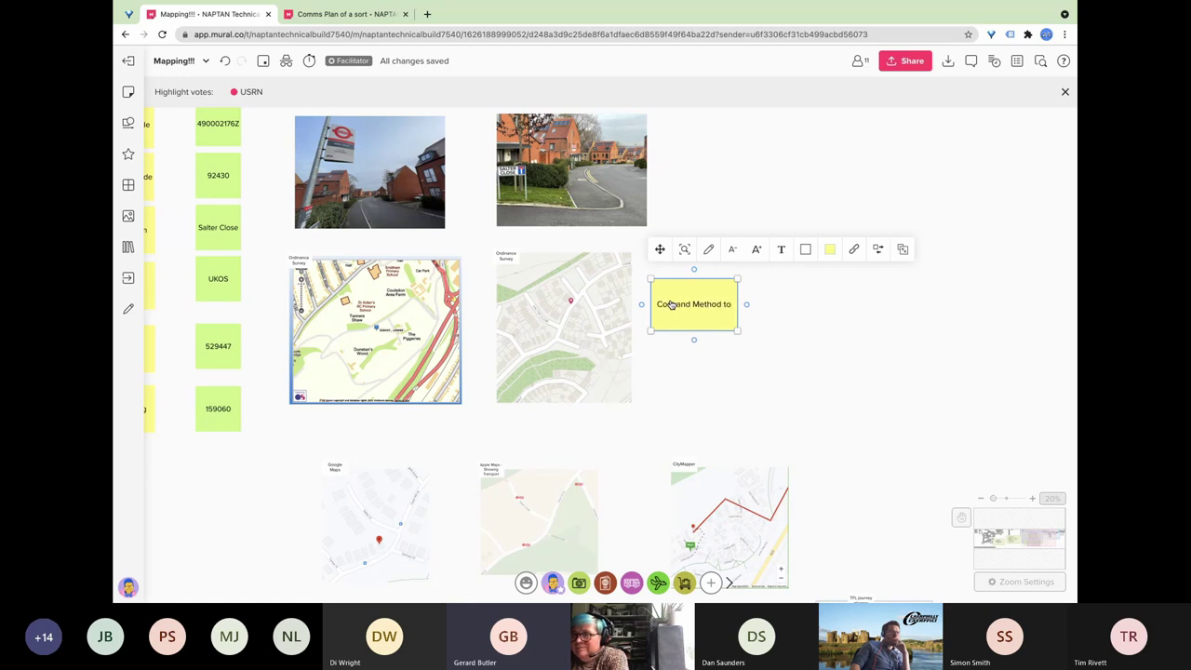
type(" update")
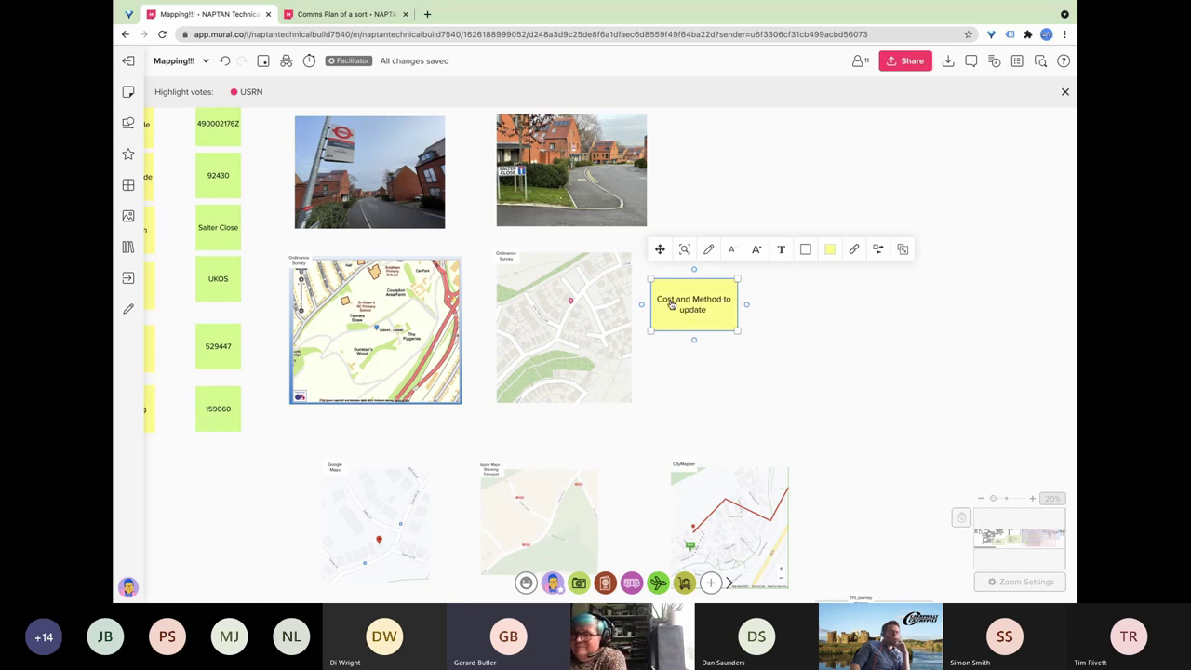
type(" mapping systems")
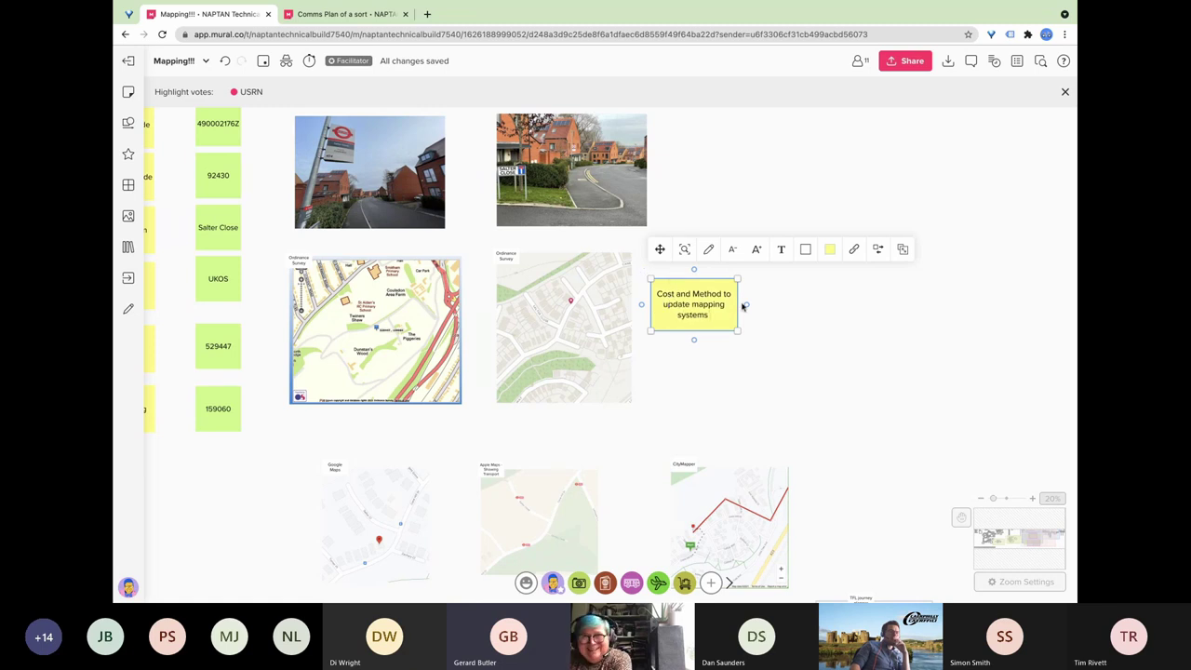
left_click_drag(737, 330, 817, 377)
Append "- Source data get a bulk download of mapping data - incremental data -" to the text on the yellow sticky note.
left_click(781, 354)
left_click(774, 355)
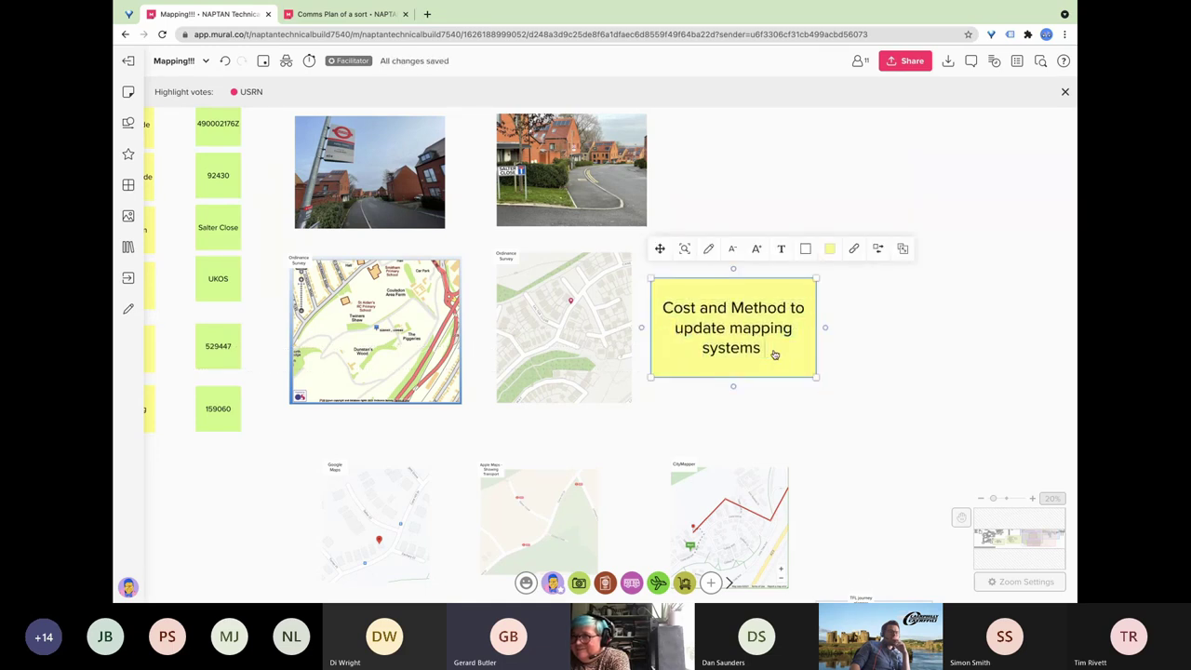
type("-")
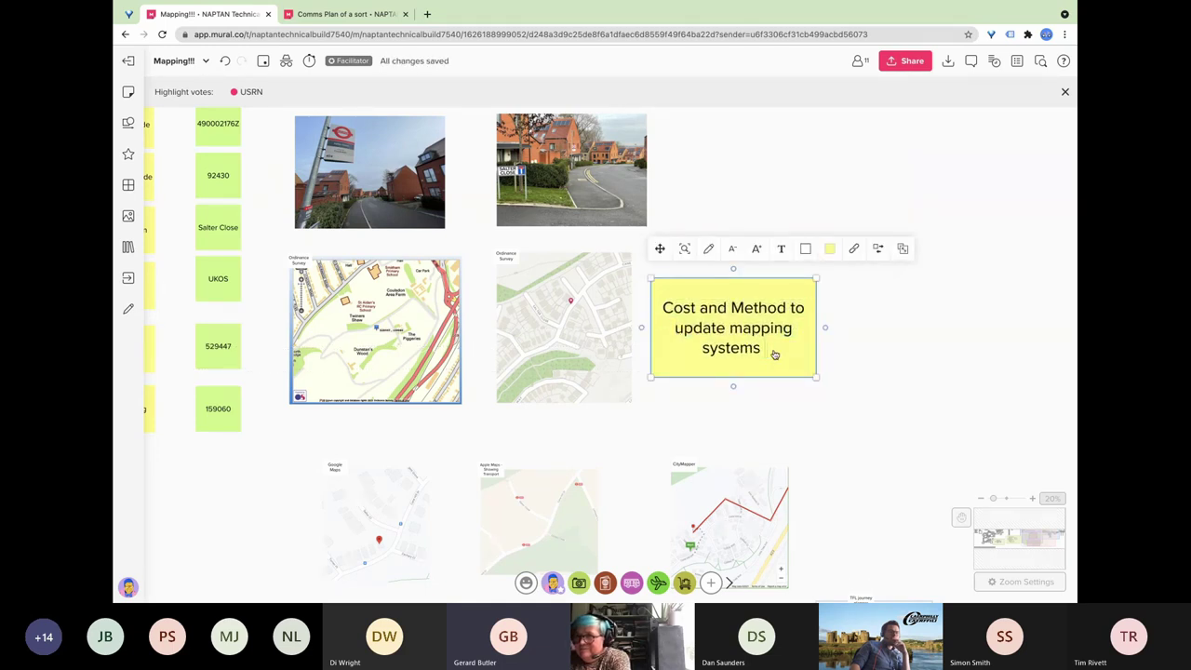
type(" Source data")
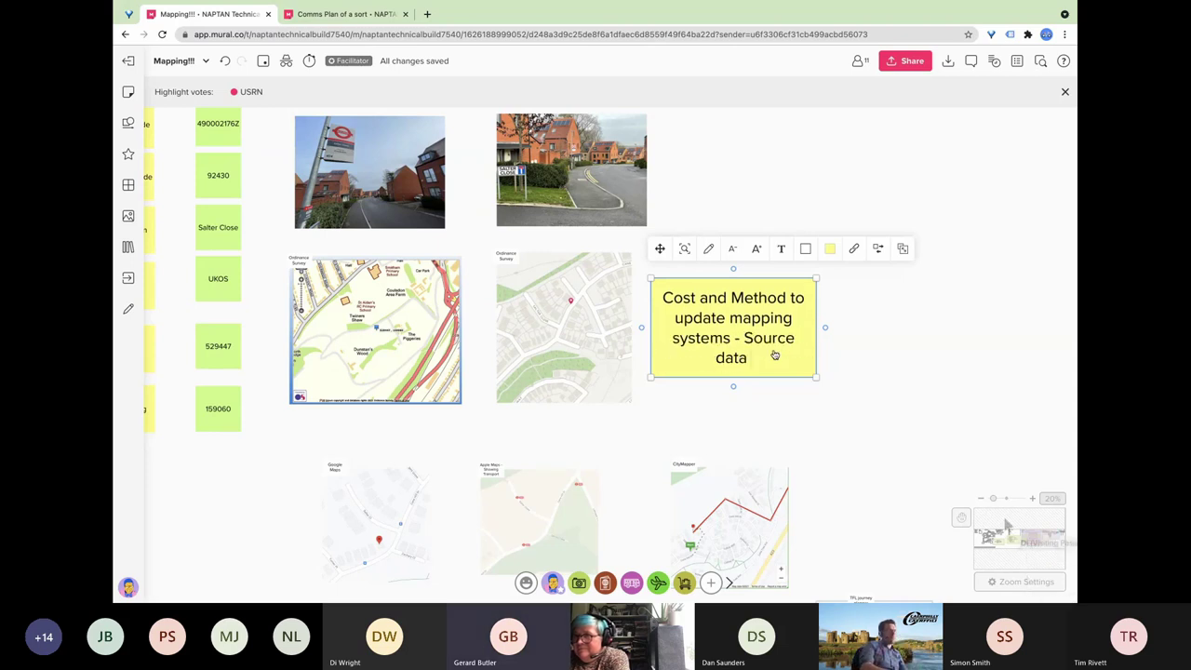
type(" get a")
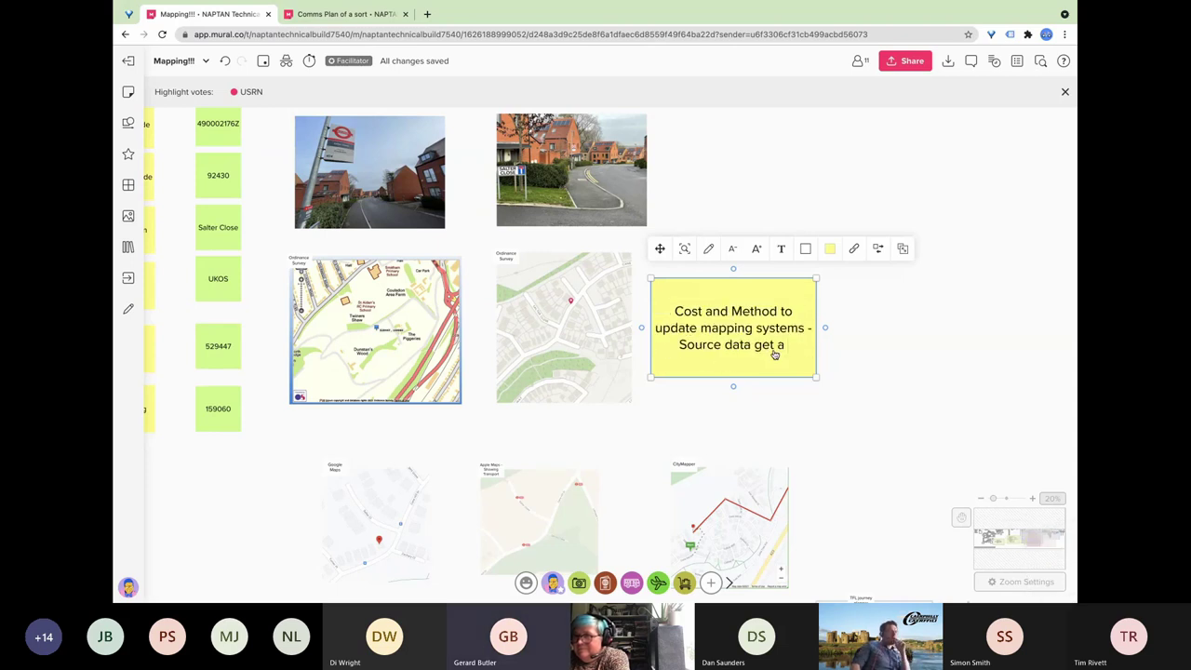
type(" bulk downl")
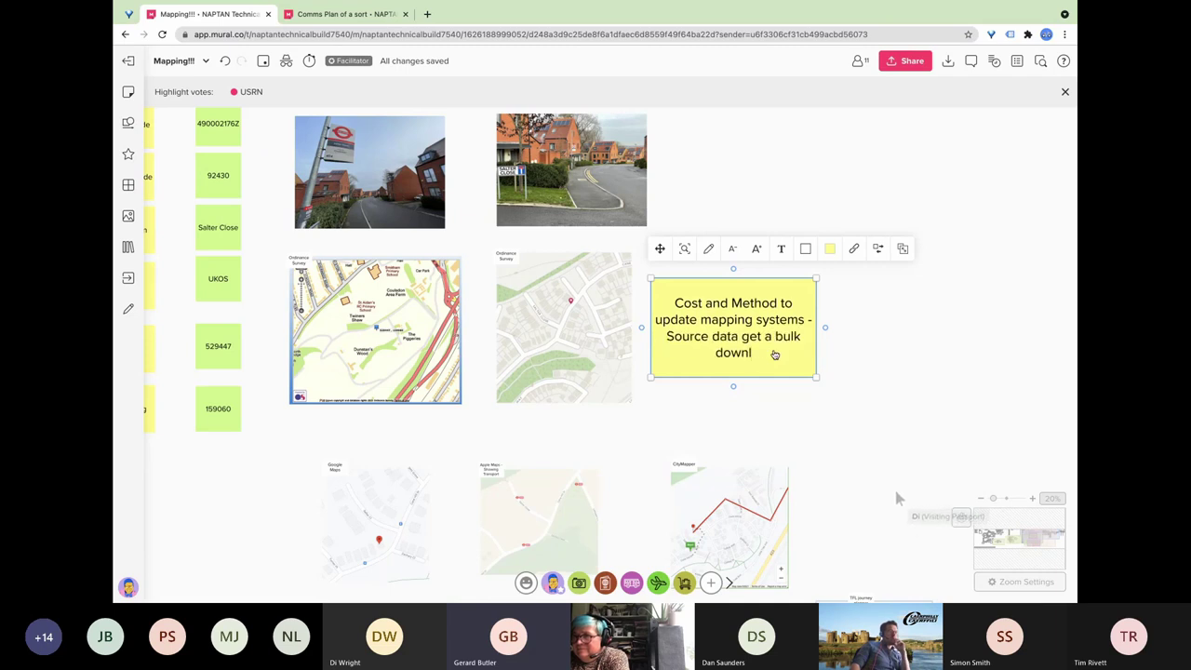
type("oad of mappi")
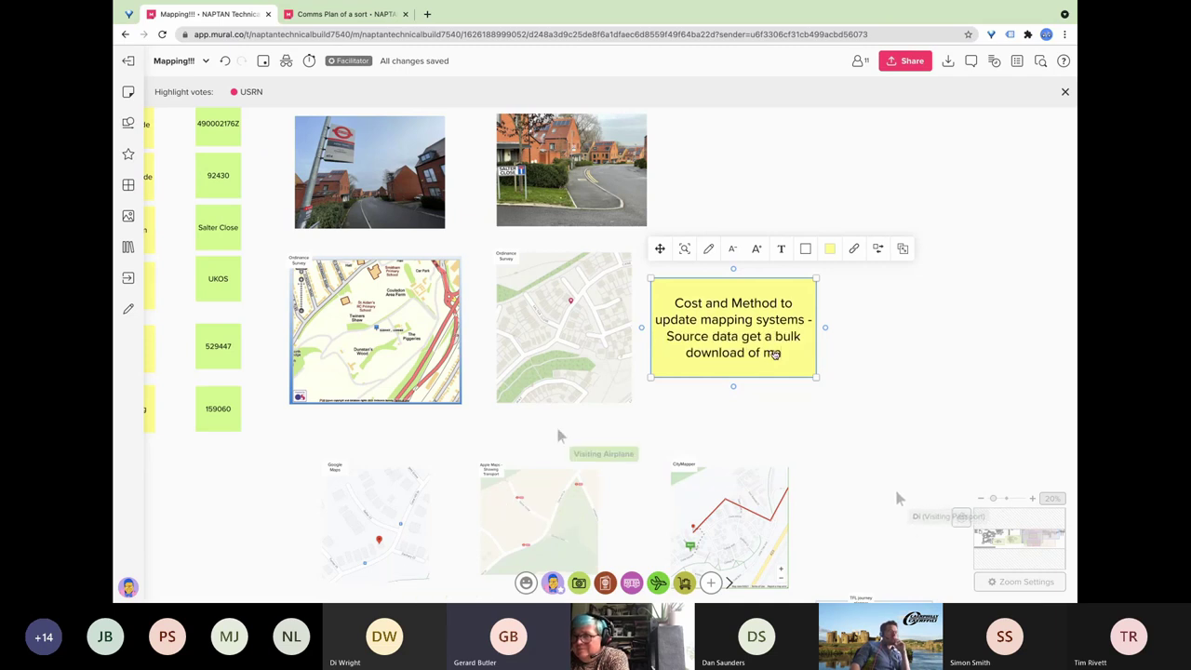
type("ng data - i")
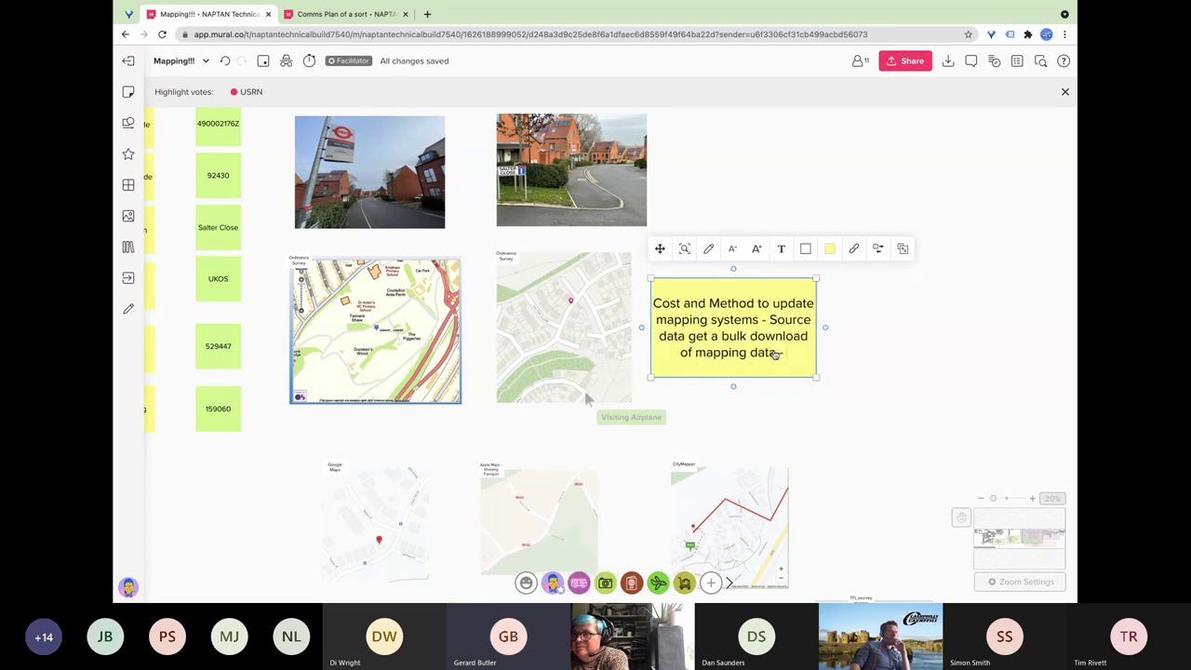
type("ncrement")
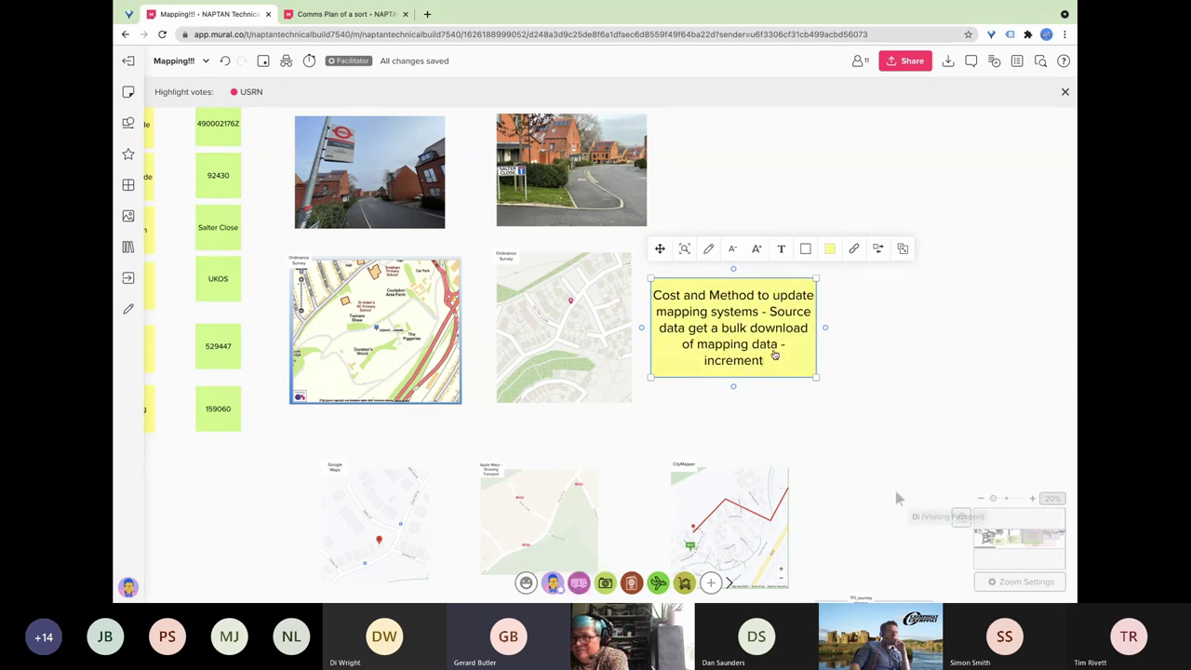
type("al data -")
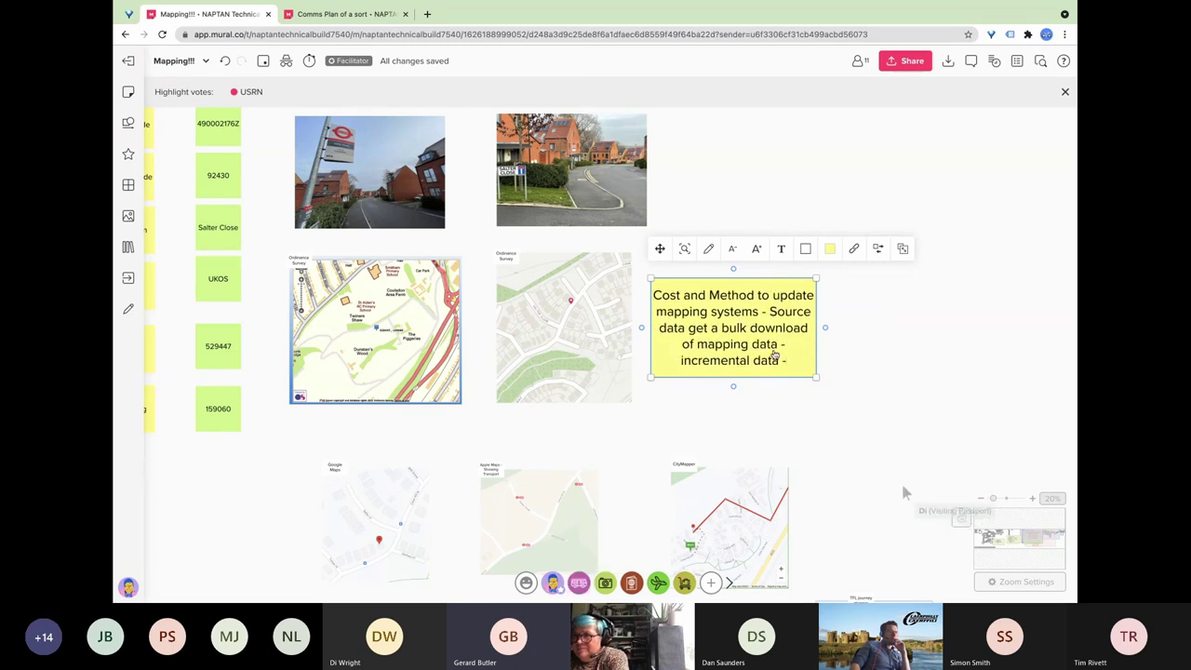
Continue the sticky note's text with "update or manually change" after the incremental data point.
type(" mnaual")
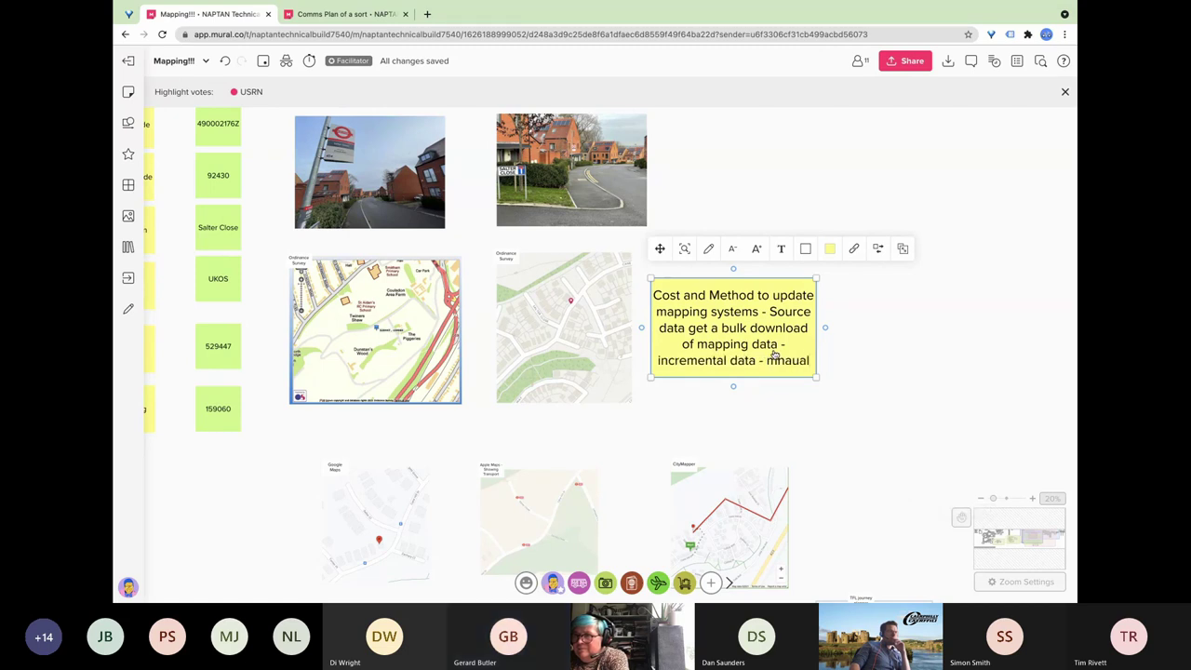
key("BackSpace")
key("BackSpace")
key("BackSpace")
key("BackSpace")
key("BackSpace")
key("BackSpace")
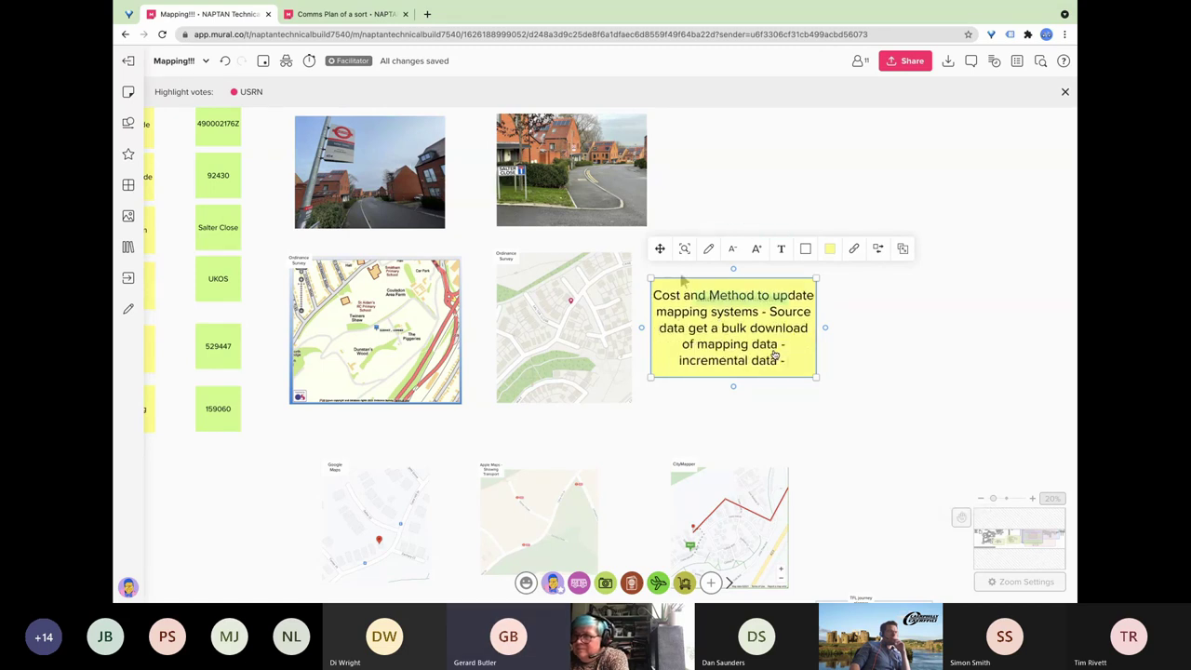
type("update or")
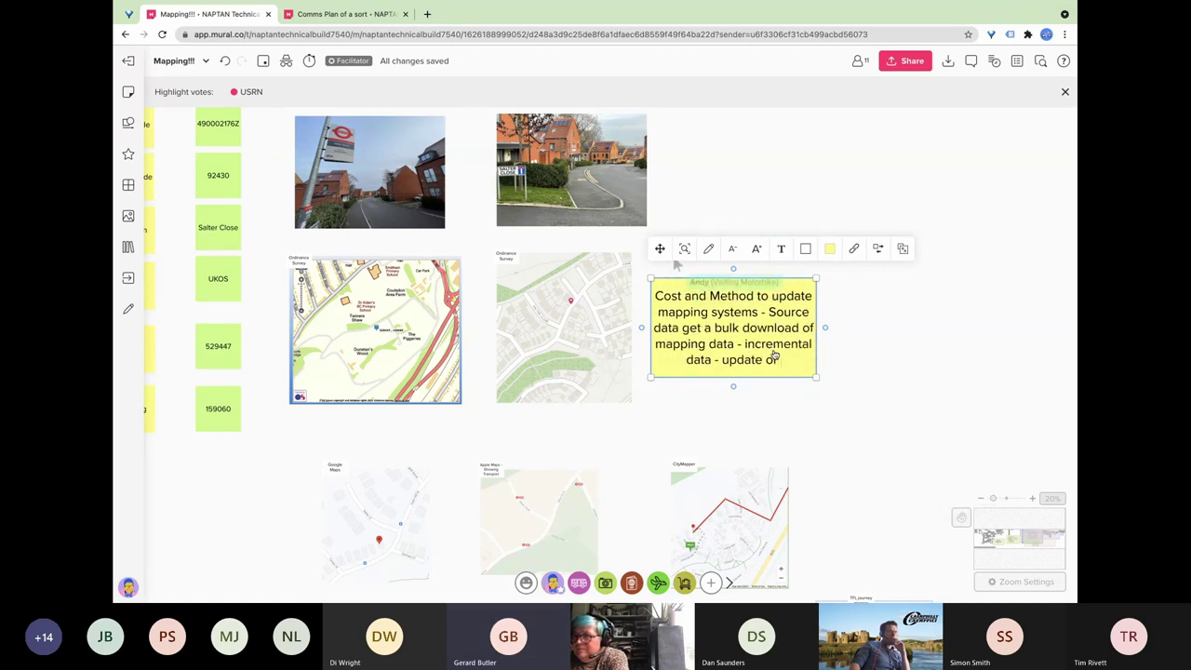
type(" manually change")
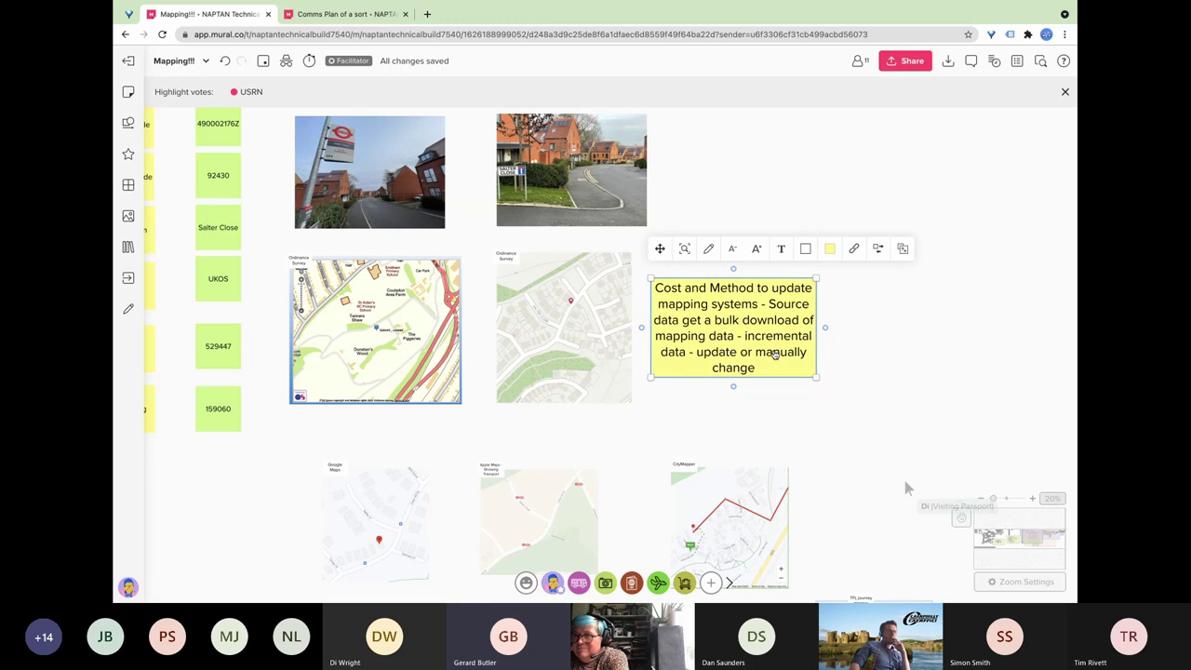
Add "- survey self - OSM can be good -" to the end of the sticky note's text.
type("-")
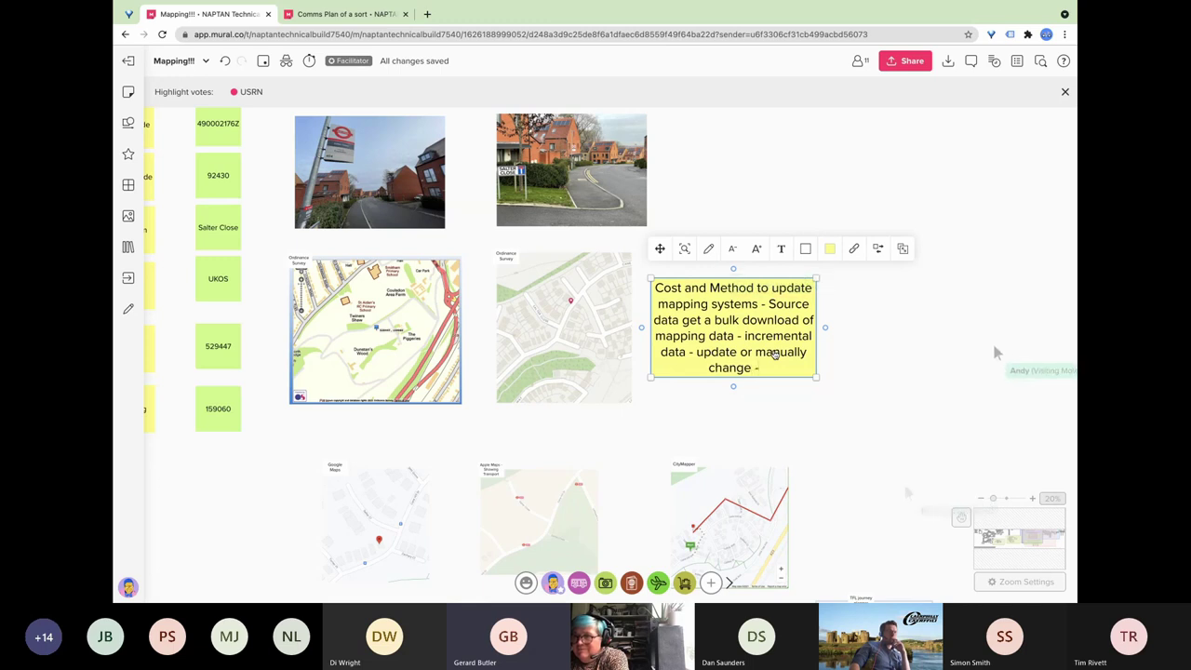
type(" survey se")
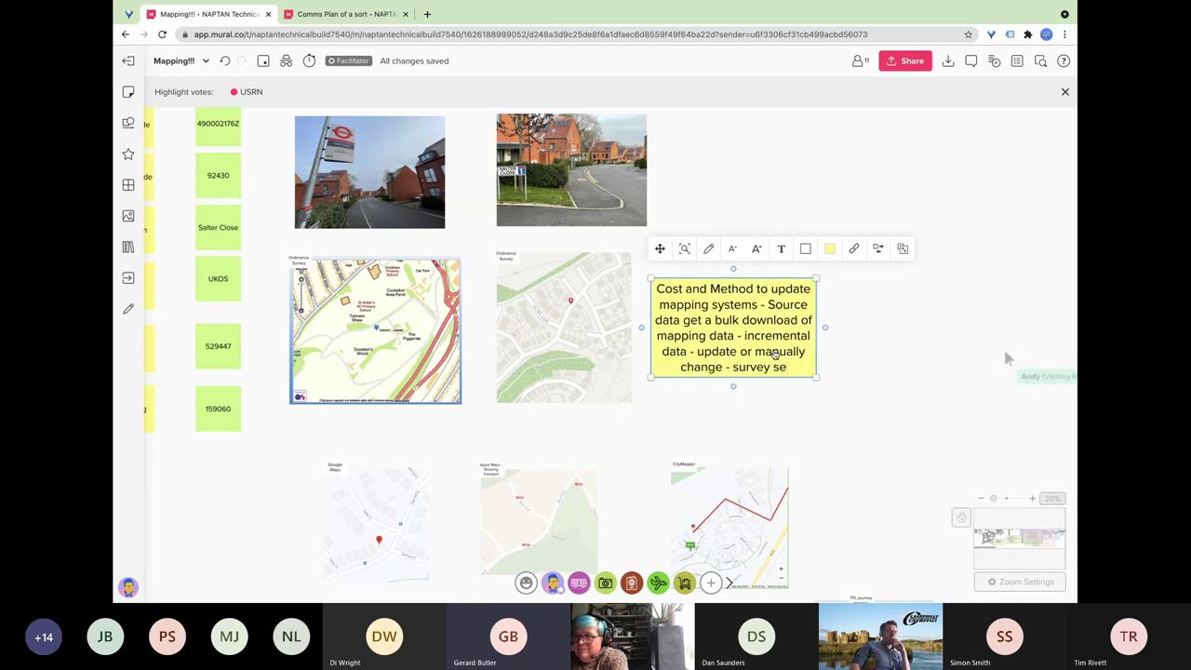
type("lf - OS")
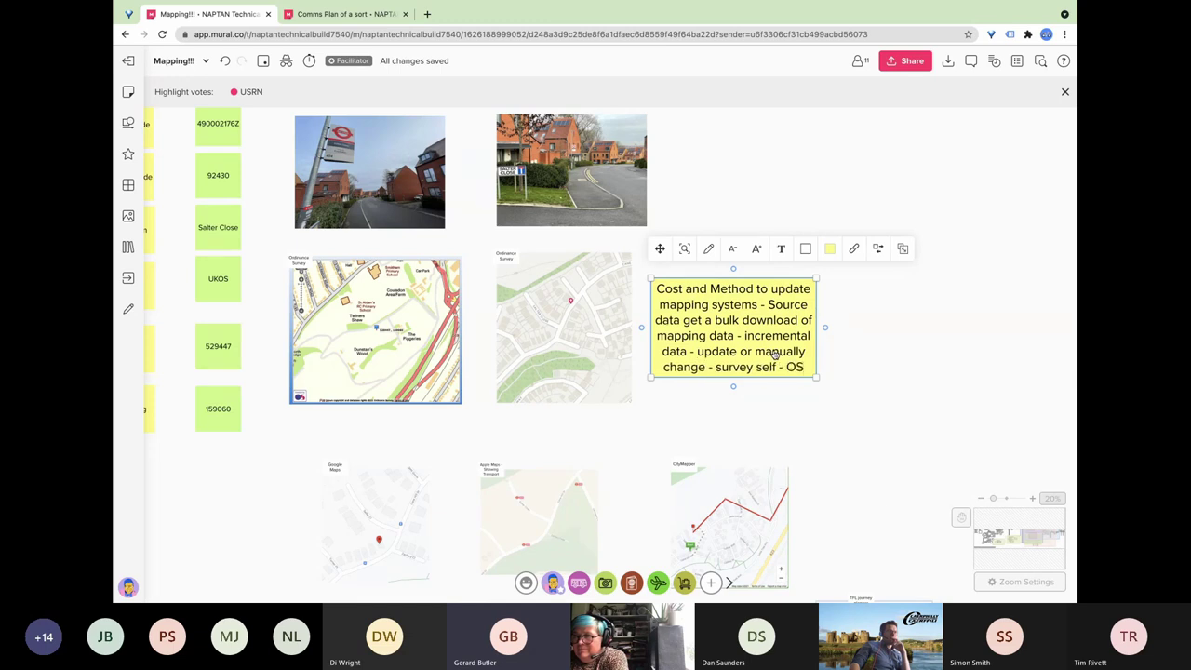
type("M can get")
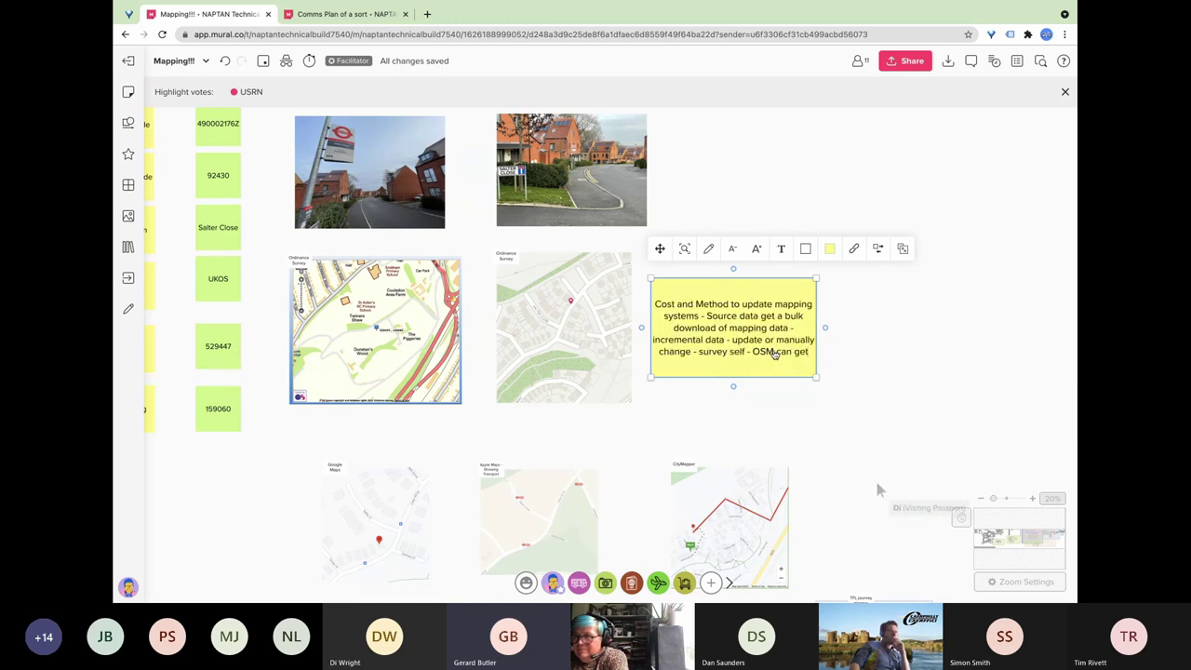
key("BackSpace")
key("BackSpace")
key("BackSpace")
type("be g")
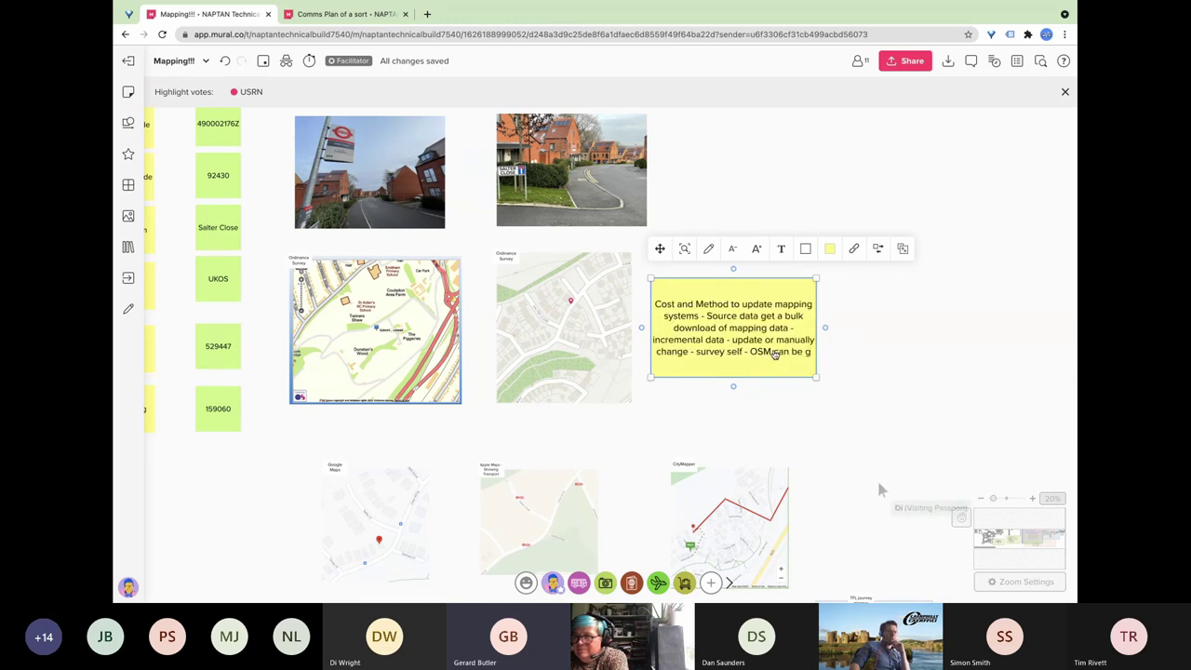
type("ood - ")
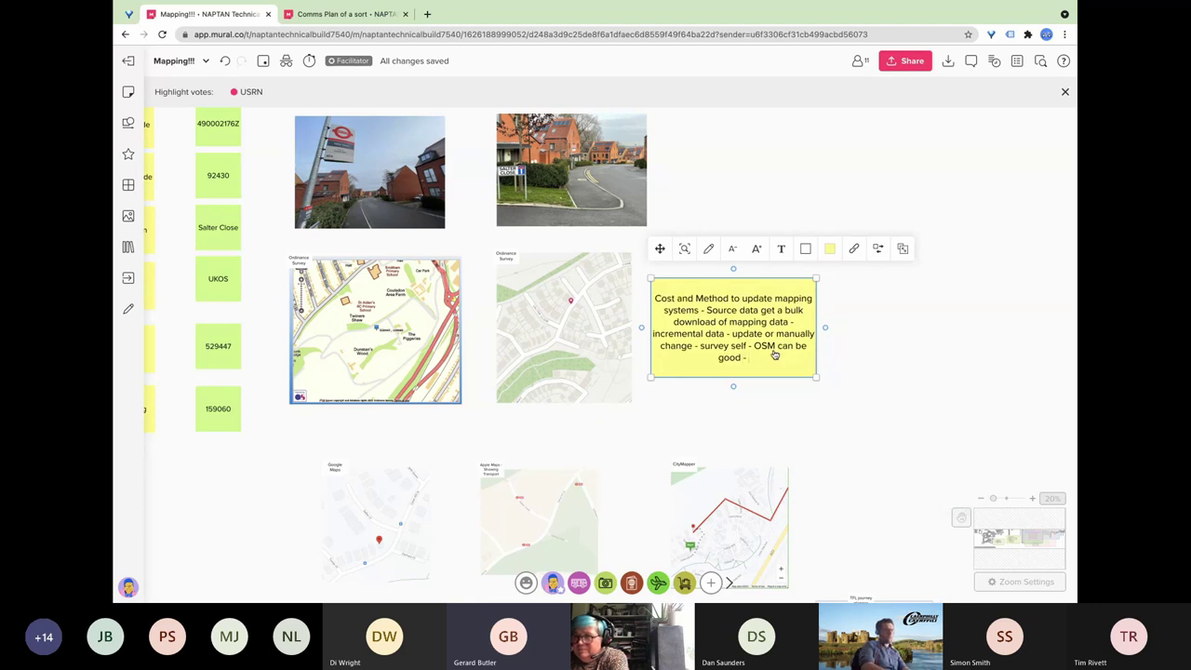
Extend the OSM remark on the sticky note with "where active user community can be great".
type("where act")
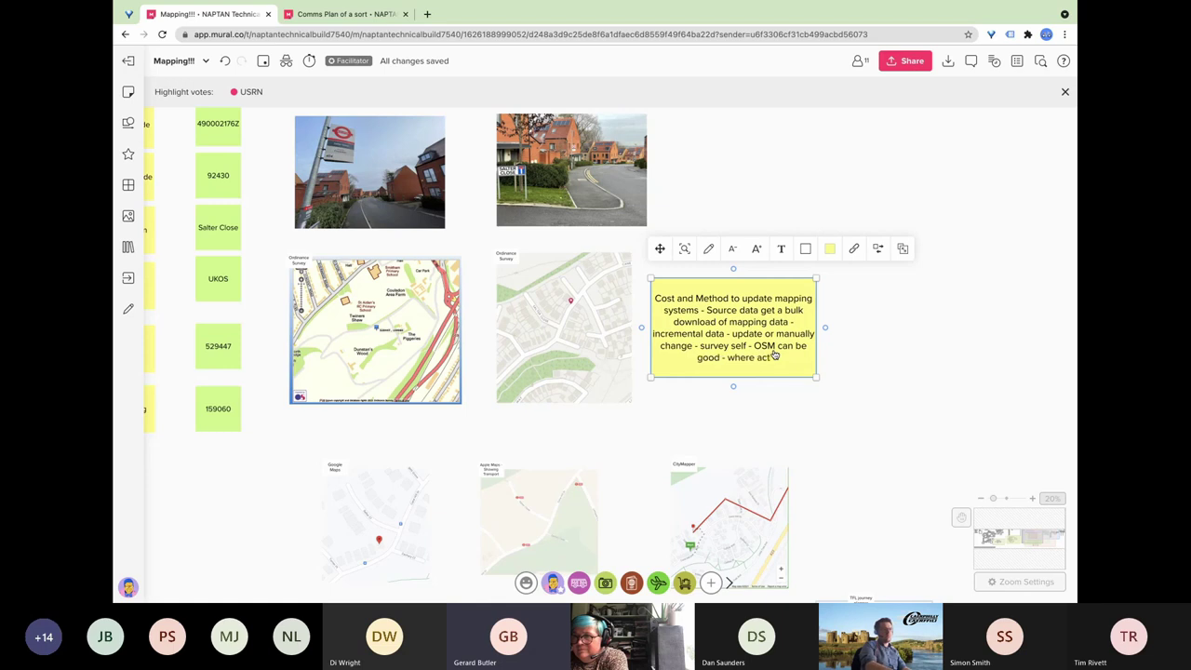
type("ive user community")
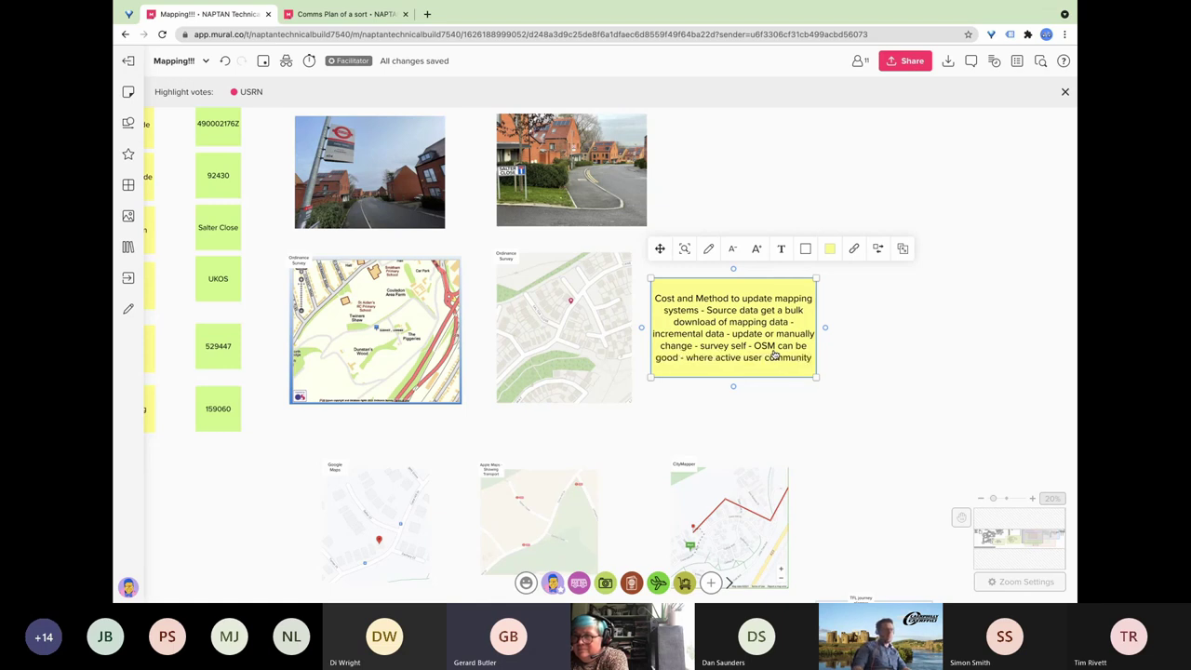
type(" can b")
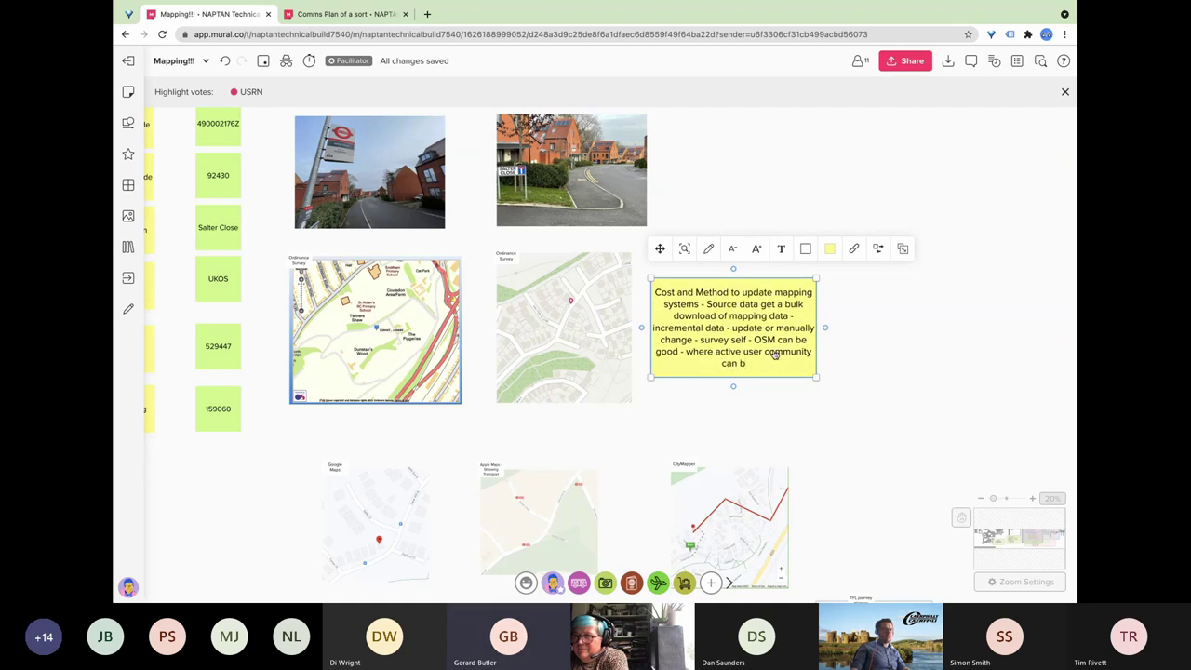
type("e great -")
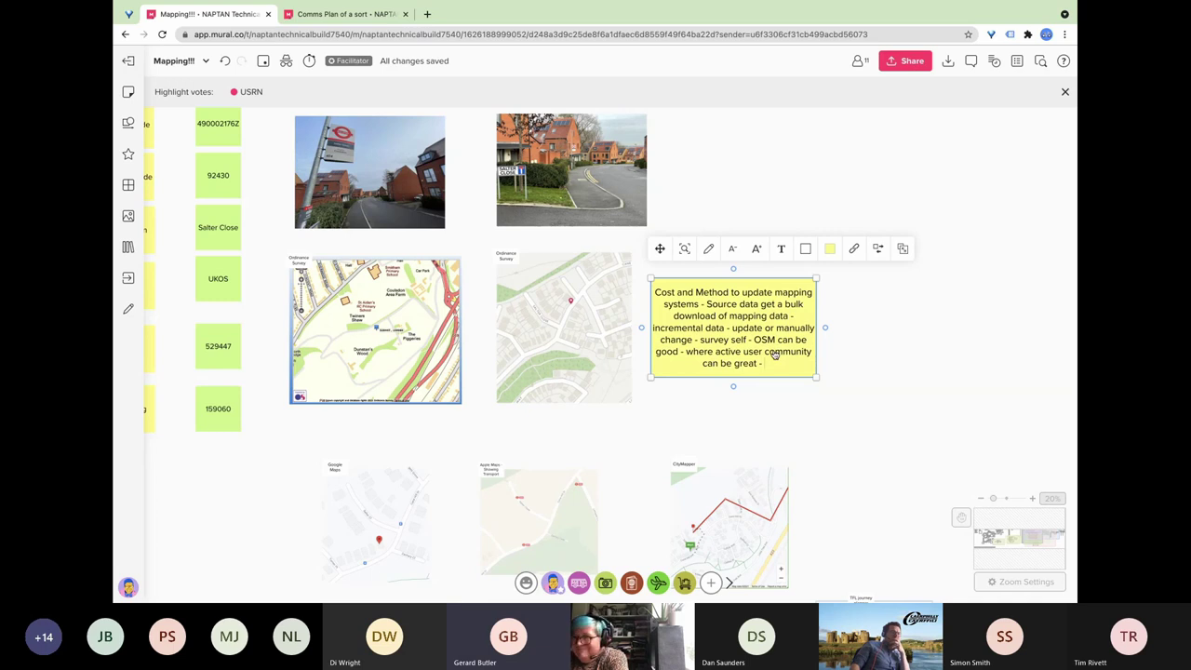
key("BackSpace")
key("BackSpace")
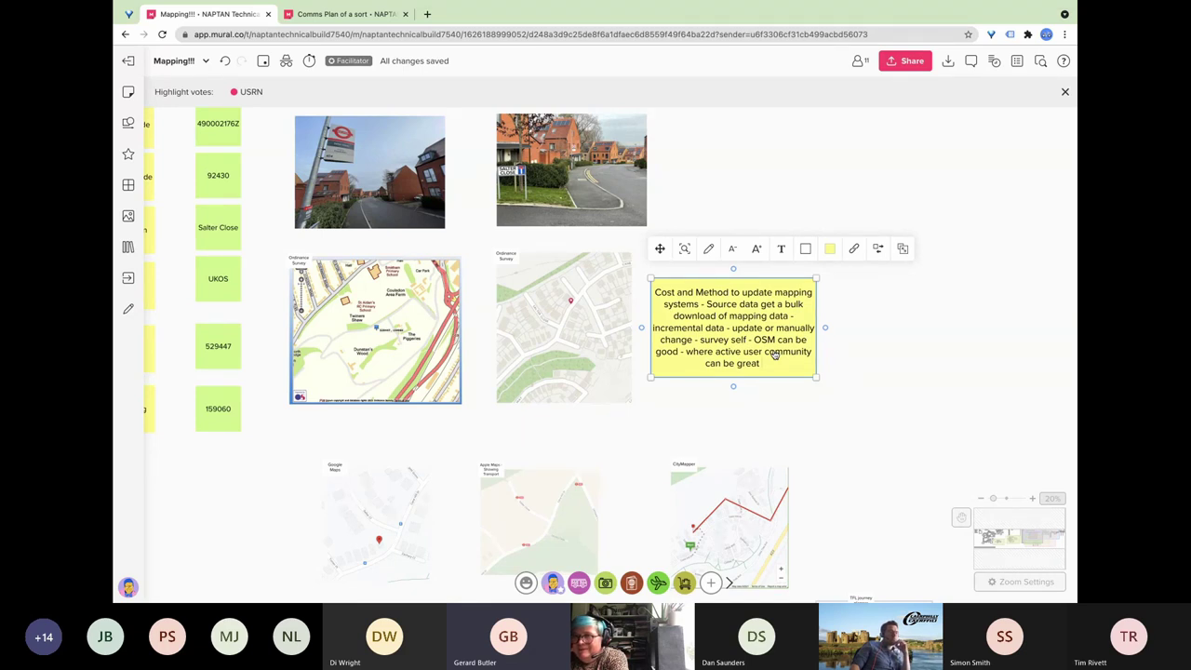
Finish the sticky note's text with "- other areas completely inaccurate - and users areas of interest" and deselect the note.
type("- oth")
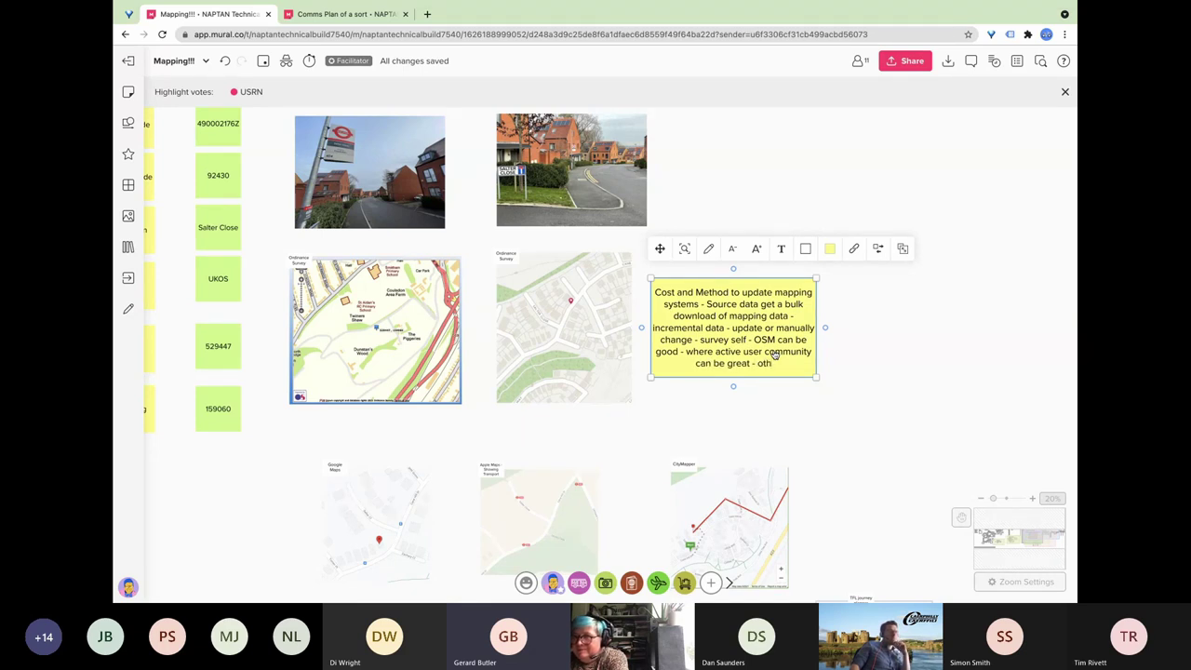
type("er are")
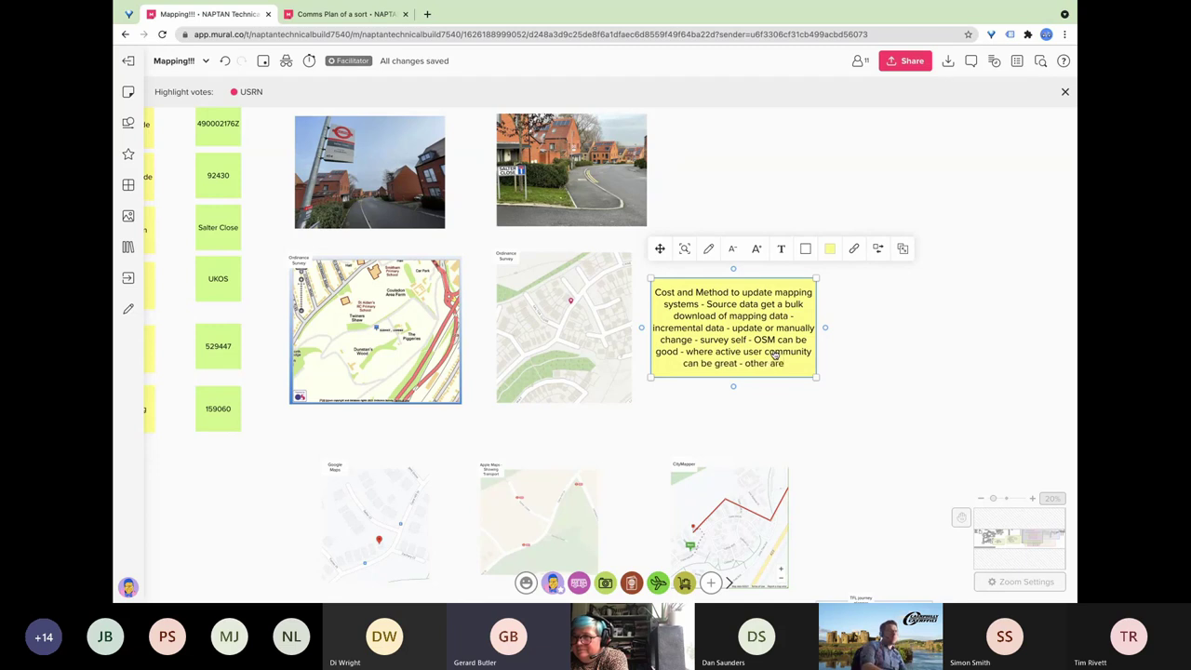
type("as completel")
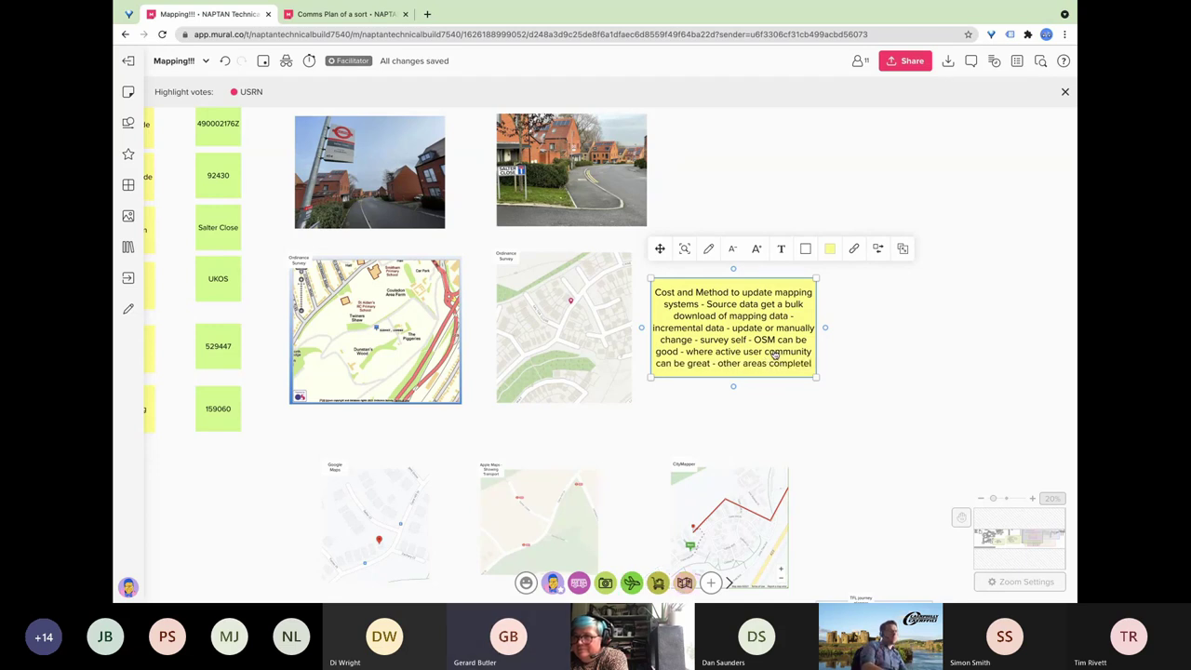
type("y inac")
key("BackSpace")
type("u")
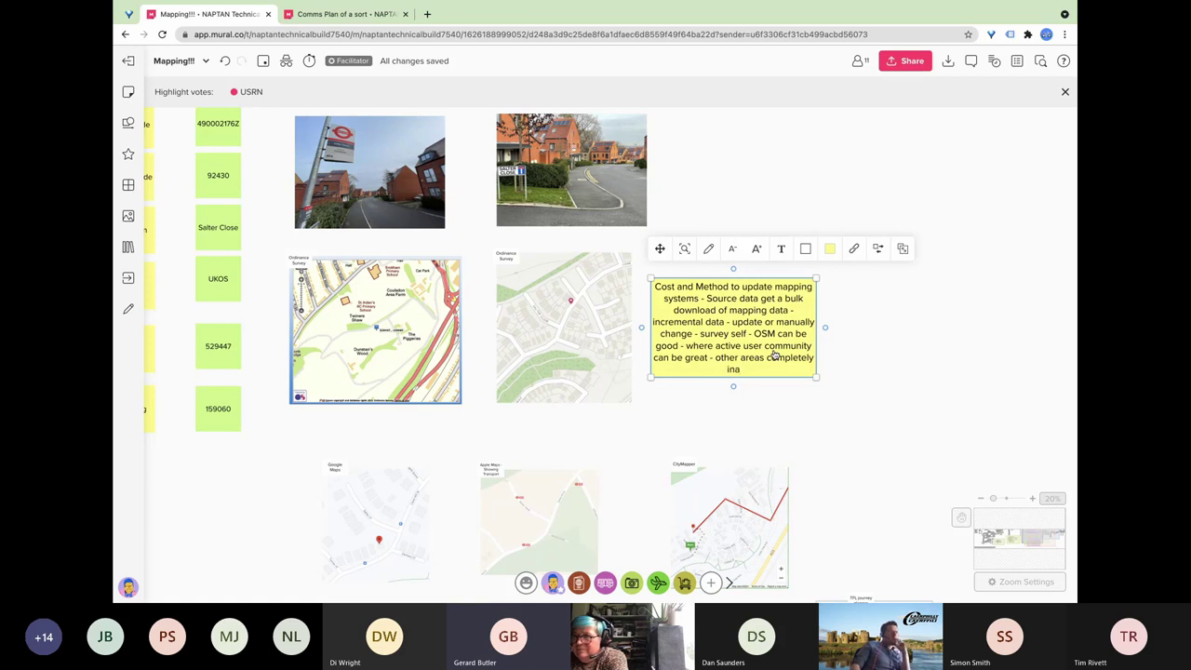
type("urate - and a")
key("BackSpace")
type("us")
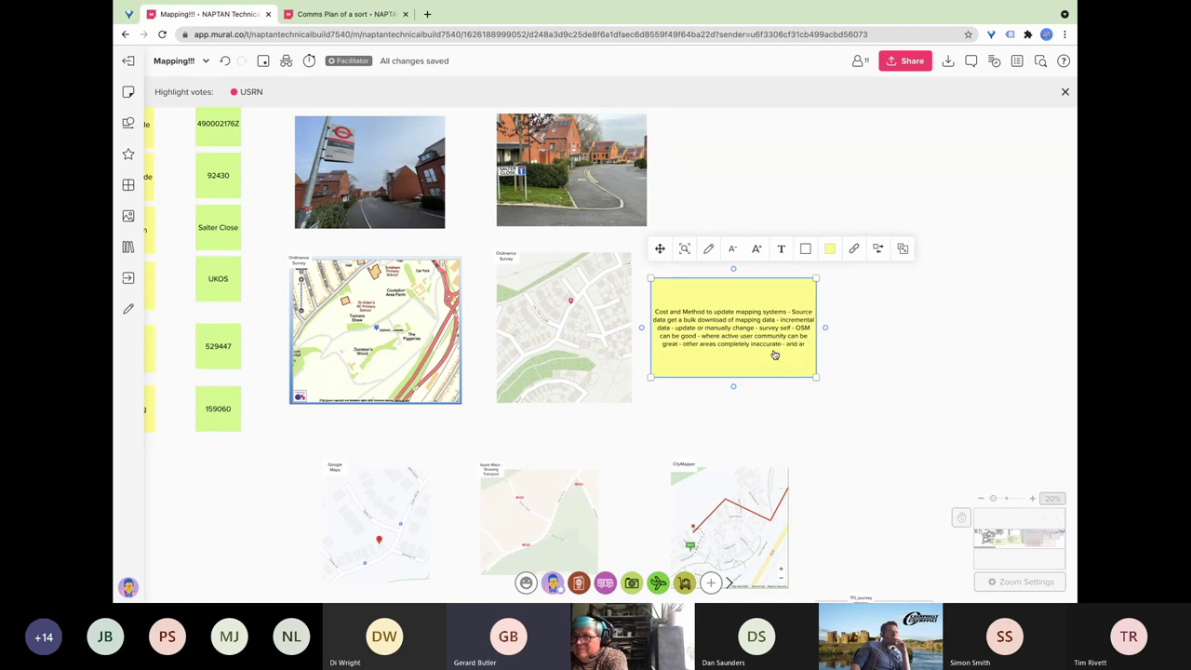
type("ers areas of interest")
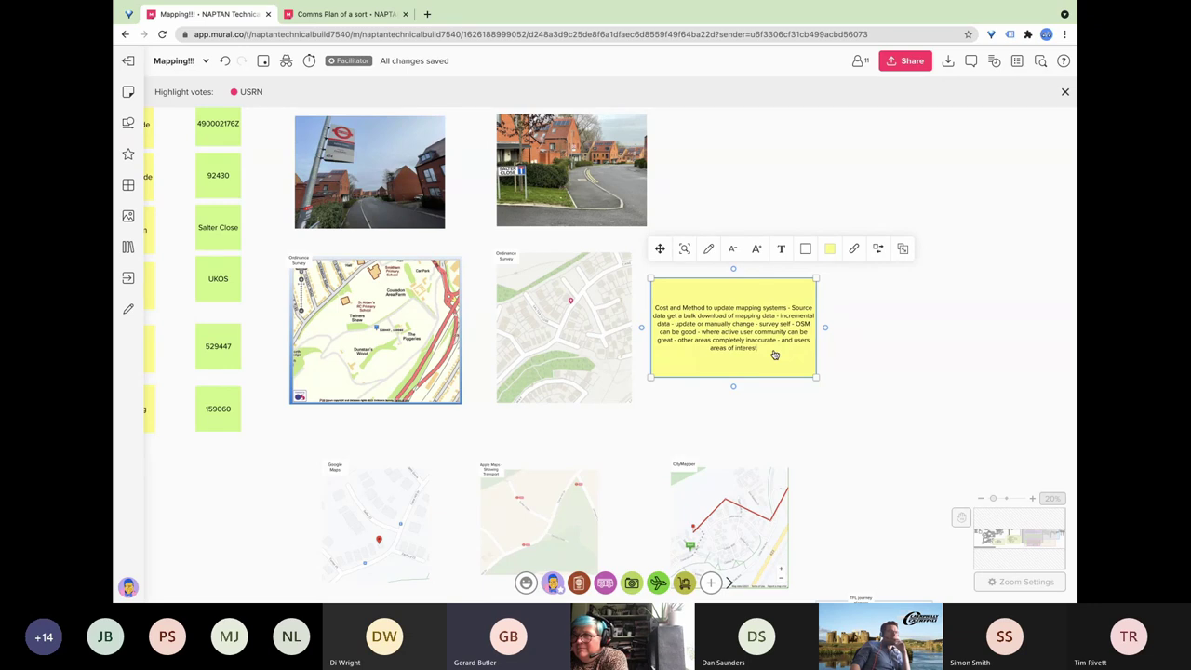
left_click(865, 381)
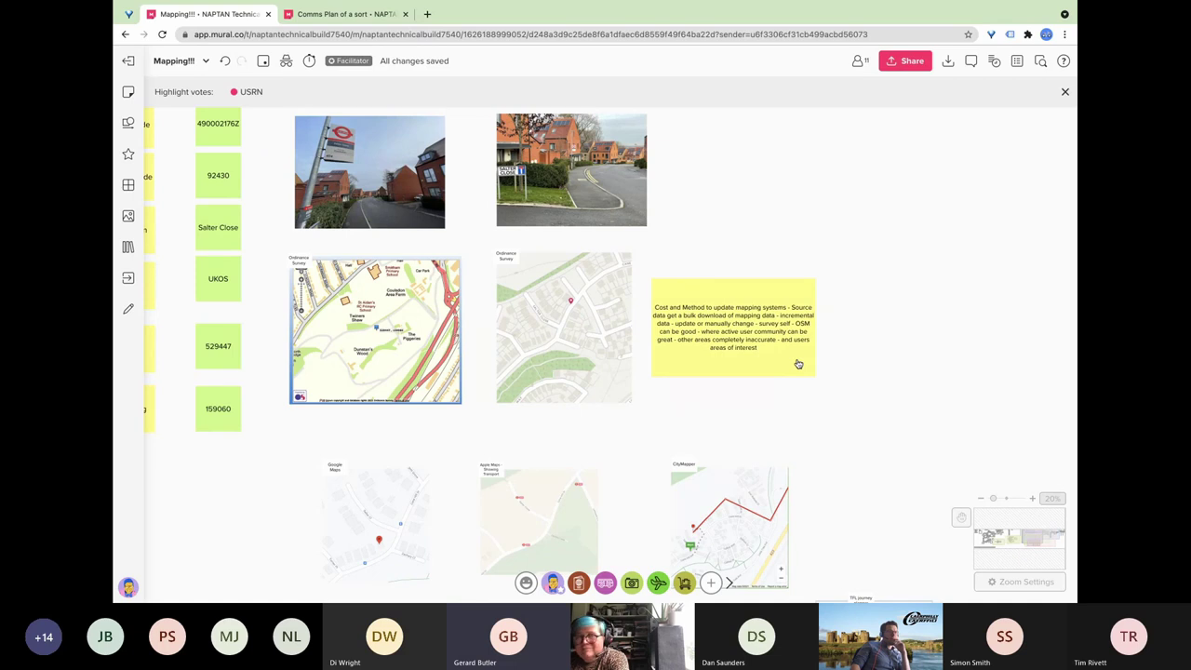
Duplicate the cost and method sticky note, stack the two notes vertically, and replace the lower one's text with "Dealing with increamental changes".
left_click_drag(799, 364, 689, 316)
key("ctrl+d")
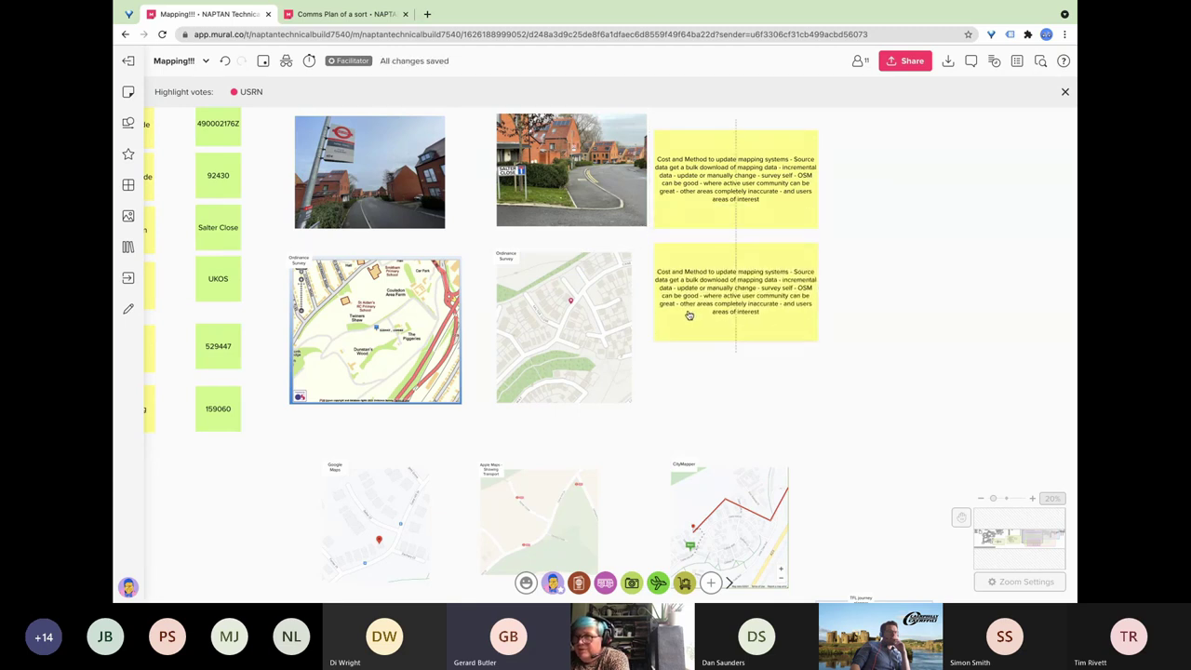
double_click(688, 317)
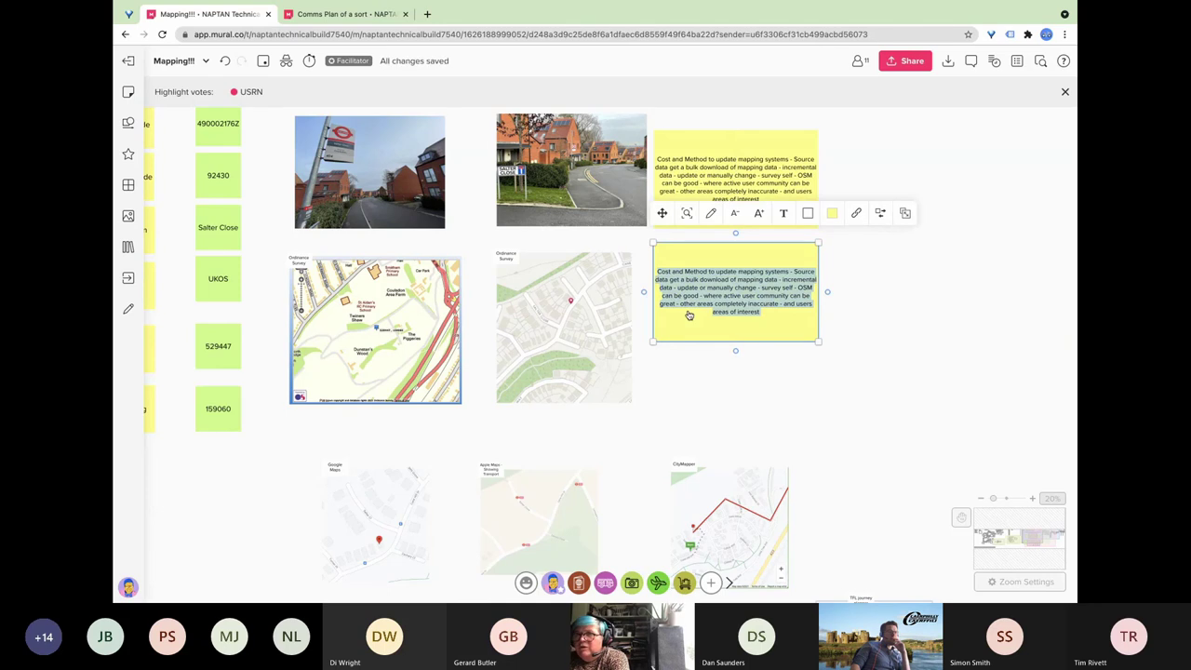
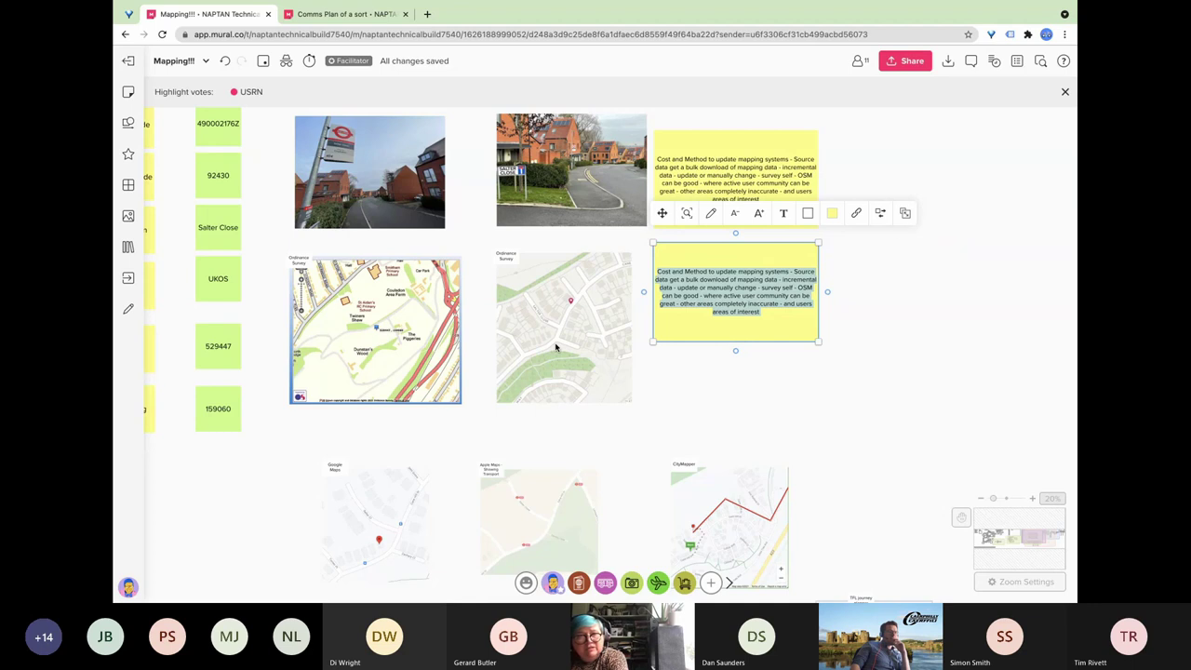
type("Dealing wht")
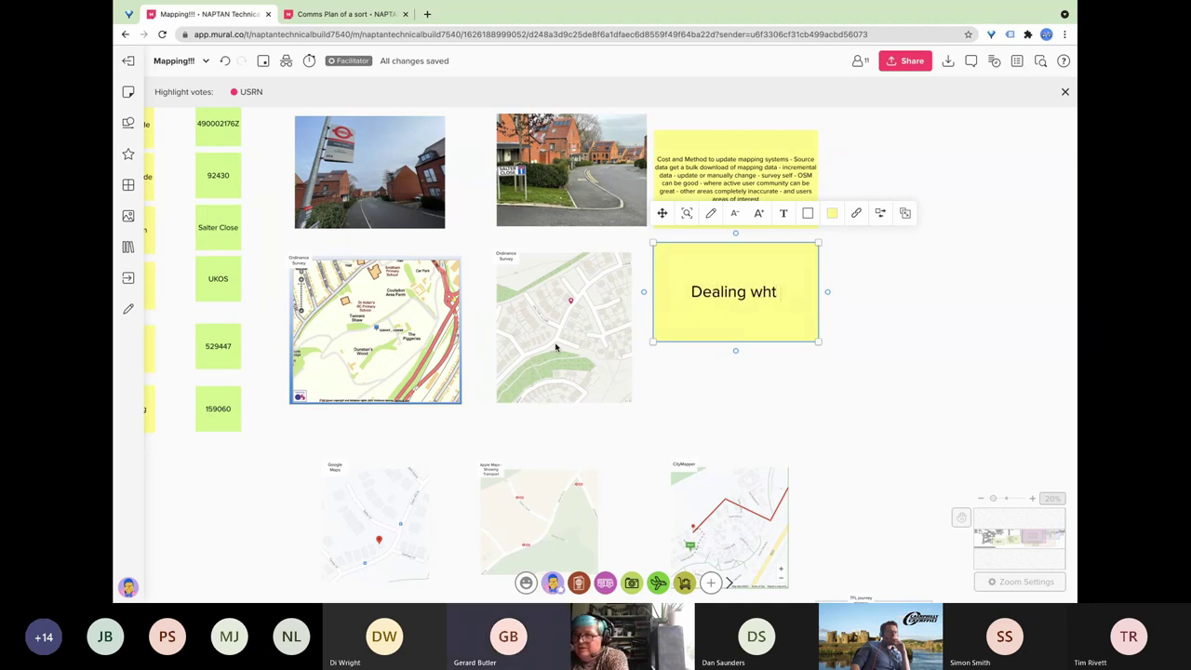
key("BackSpace")
key("BackSpace")
type("it")
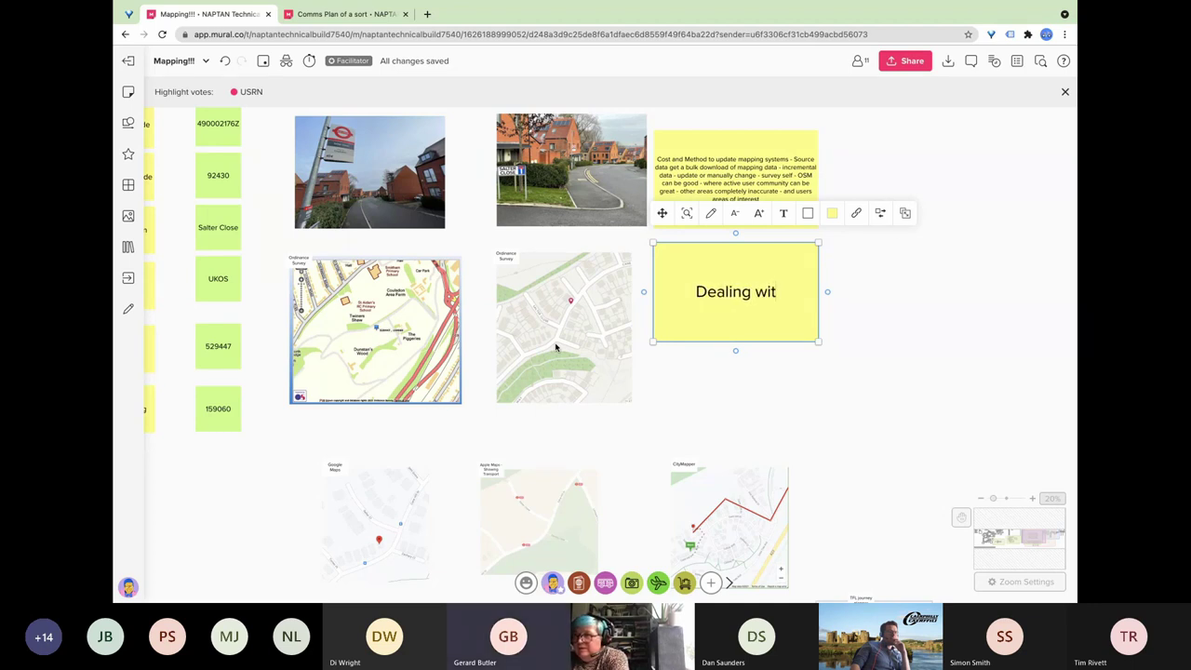
type("h incremet")
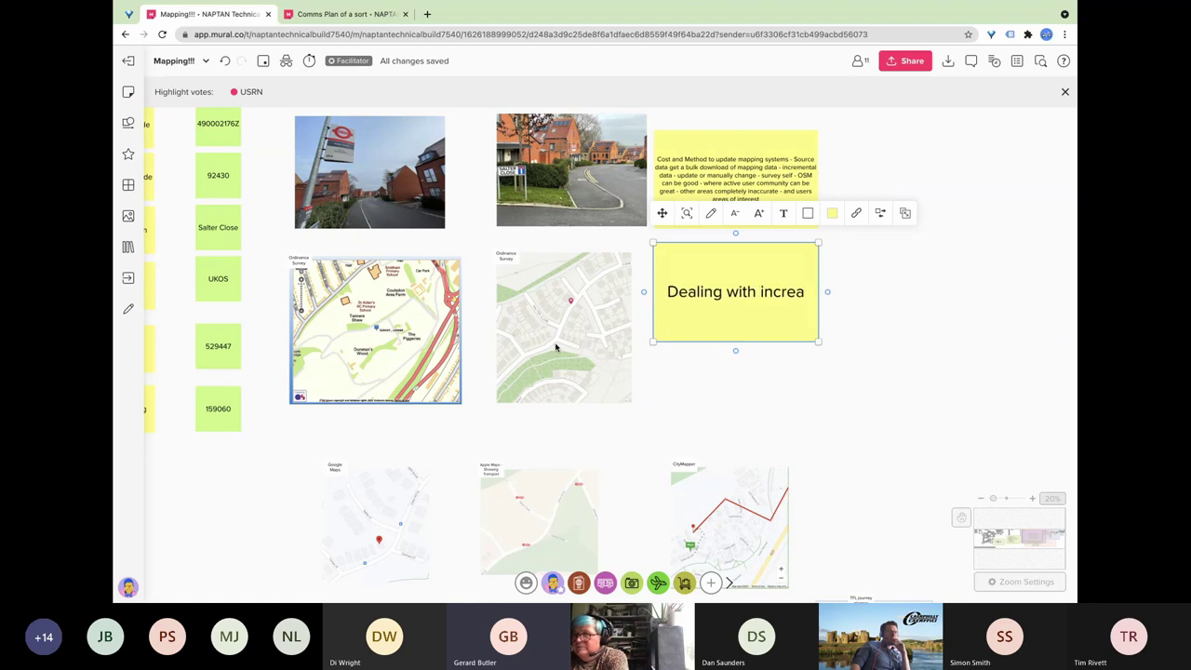
key("BackSpace")
key("BackSpace")
key("BackSpace")
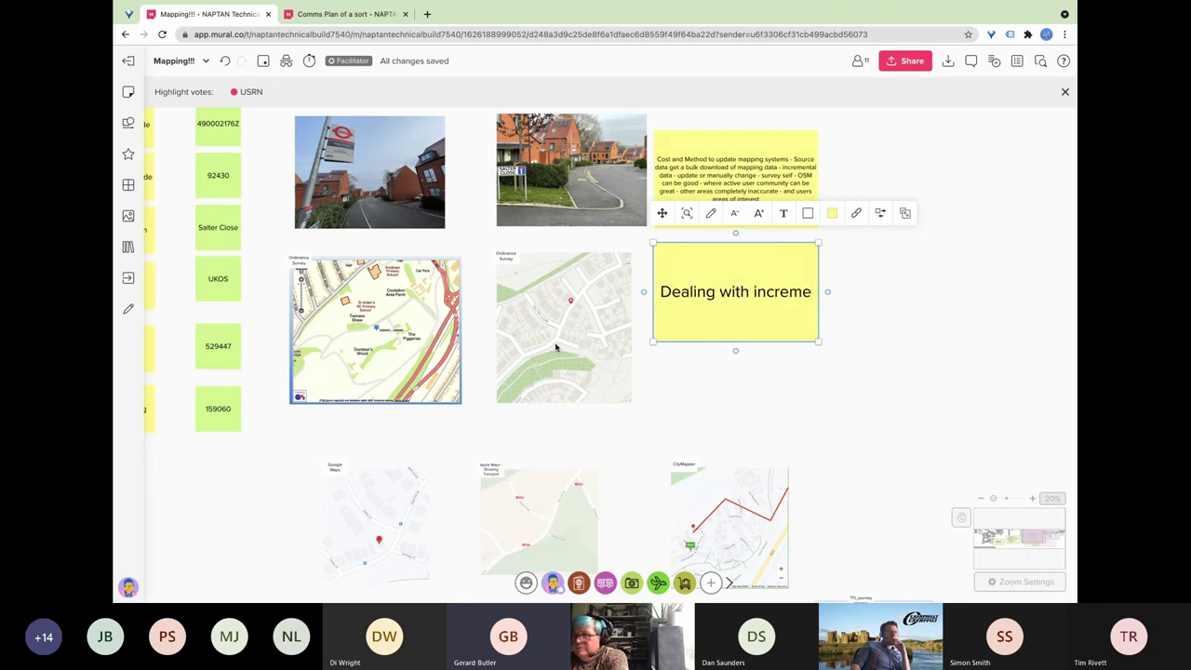
type("amental ch")
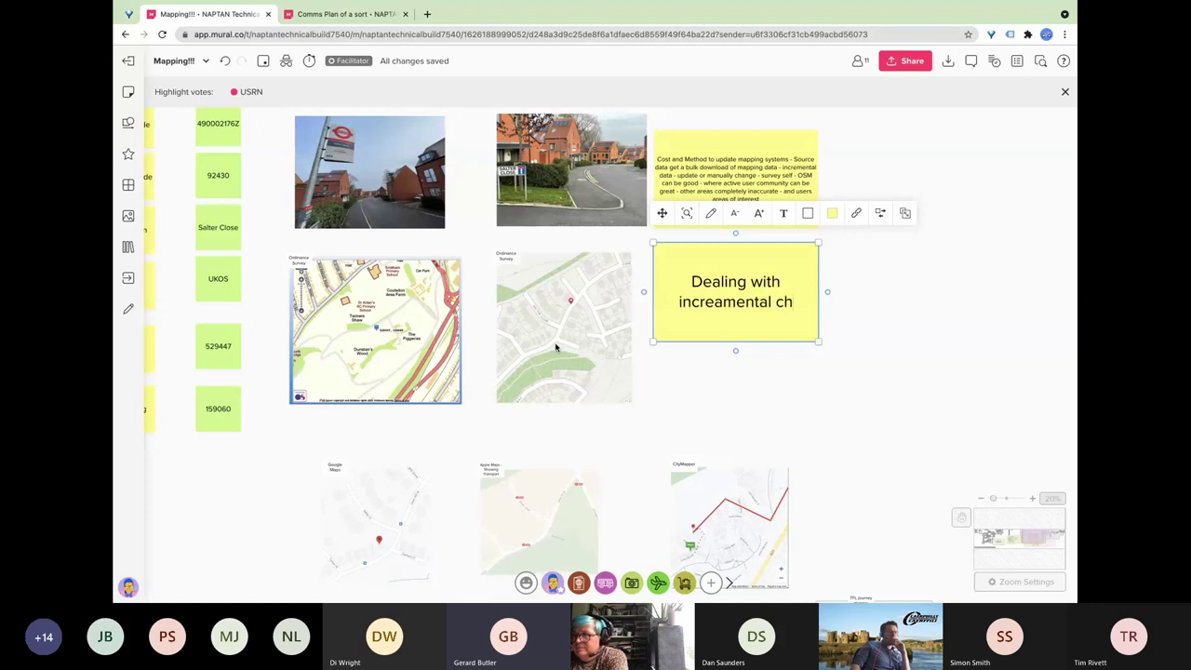
type("anges - OS")
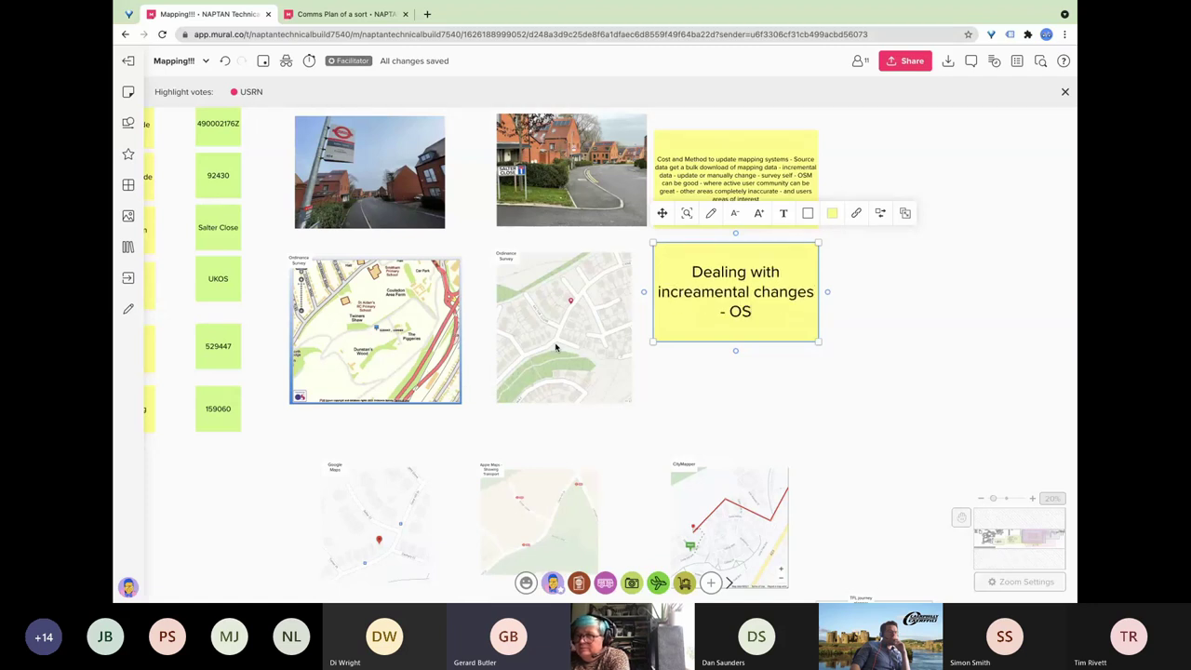
Follow the incremental changes text on the lower sticky note with "- Cost of OS updates".
key("BackSpace")
key("BackSpace")
key("BackSpace")
type("Cos")
key("BackSpace")
key("BackSpace")
key("BackSpace")
key("BackSpace")
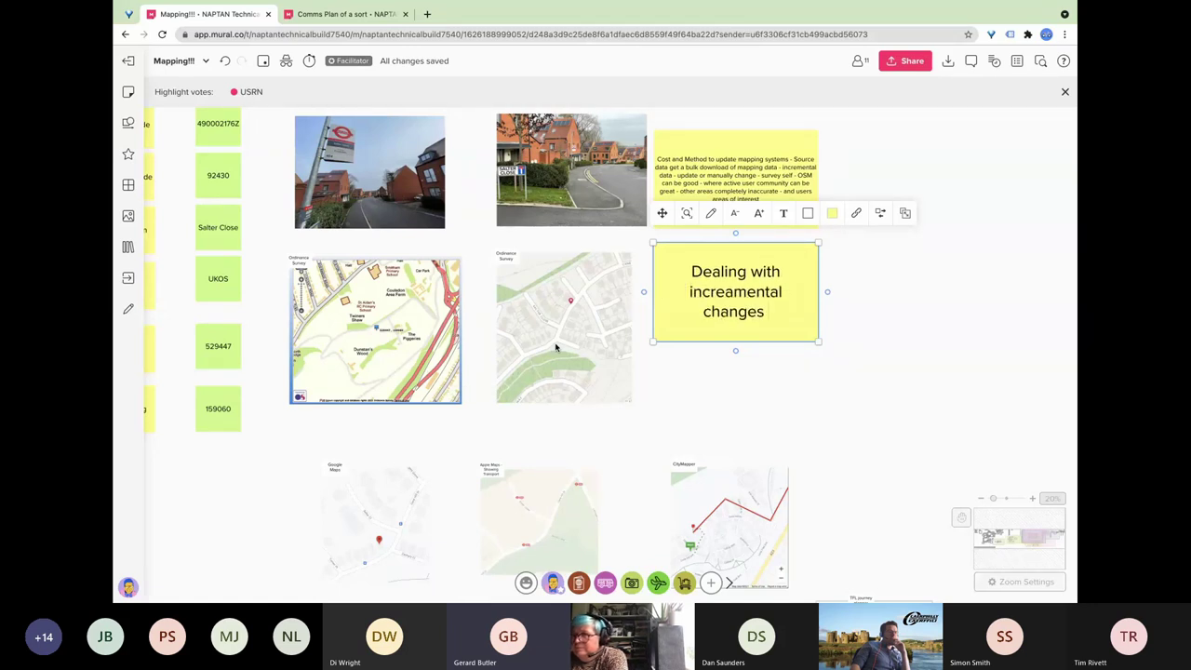
type("- Cost O")
key("BackSpace")
type("of O")
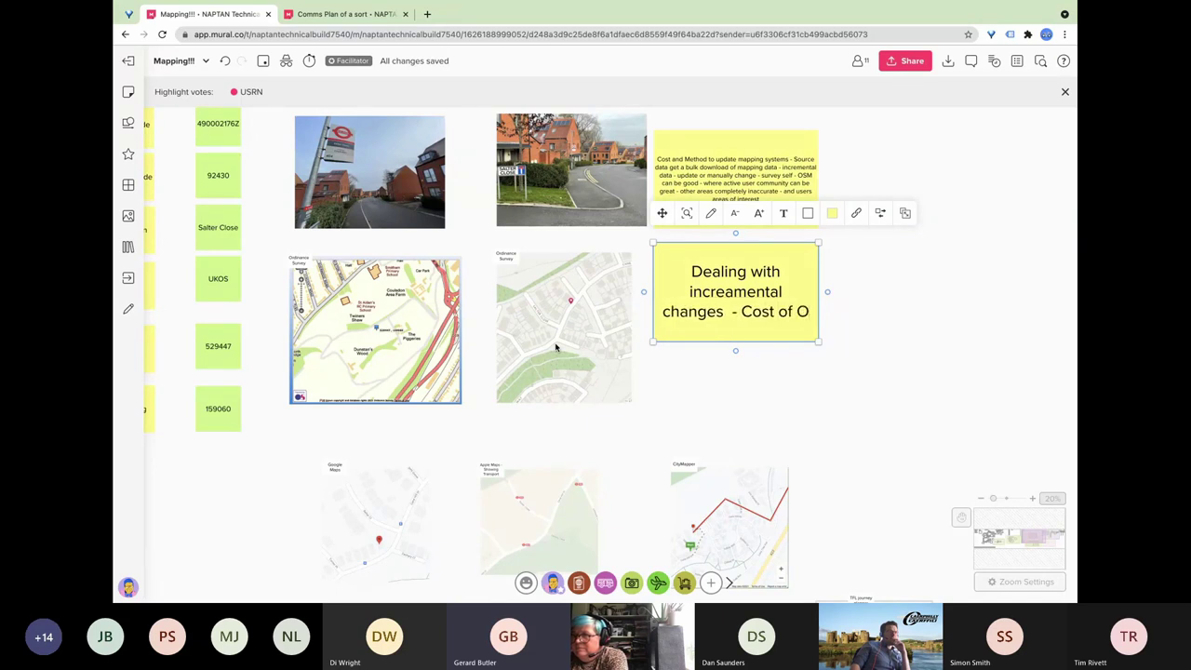
type("S upda")
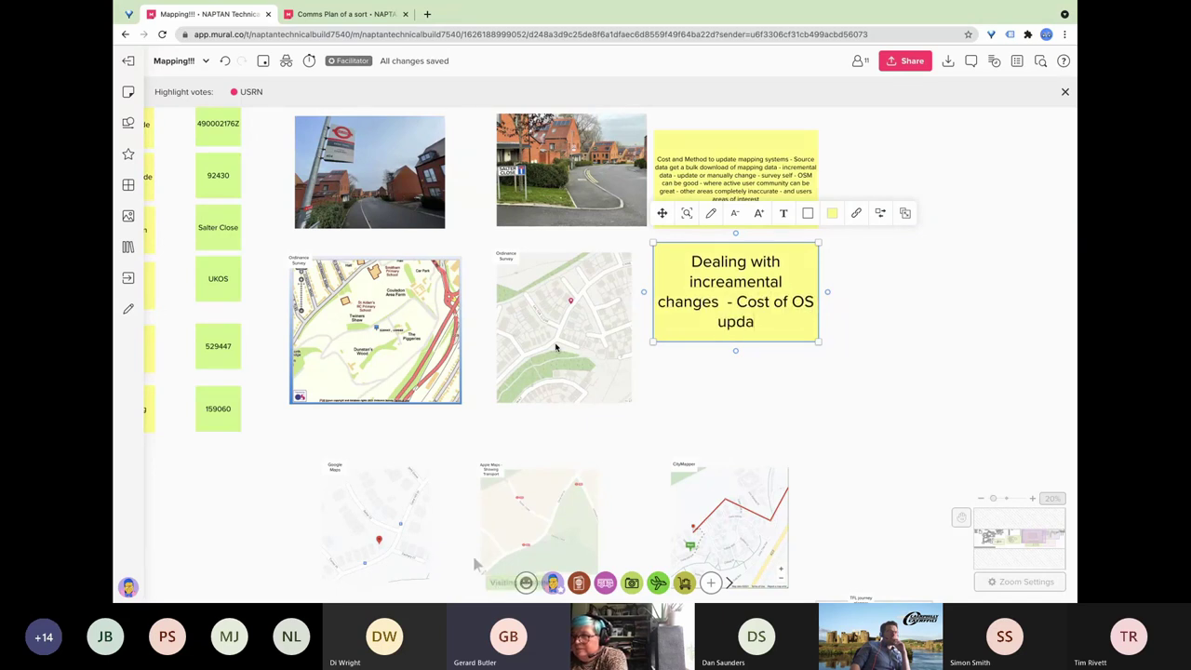
Finish the sticky note's text with "- commercially sensitive" and deselect the note.
type("tes - c")
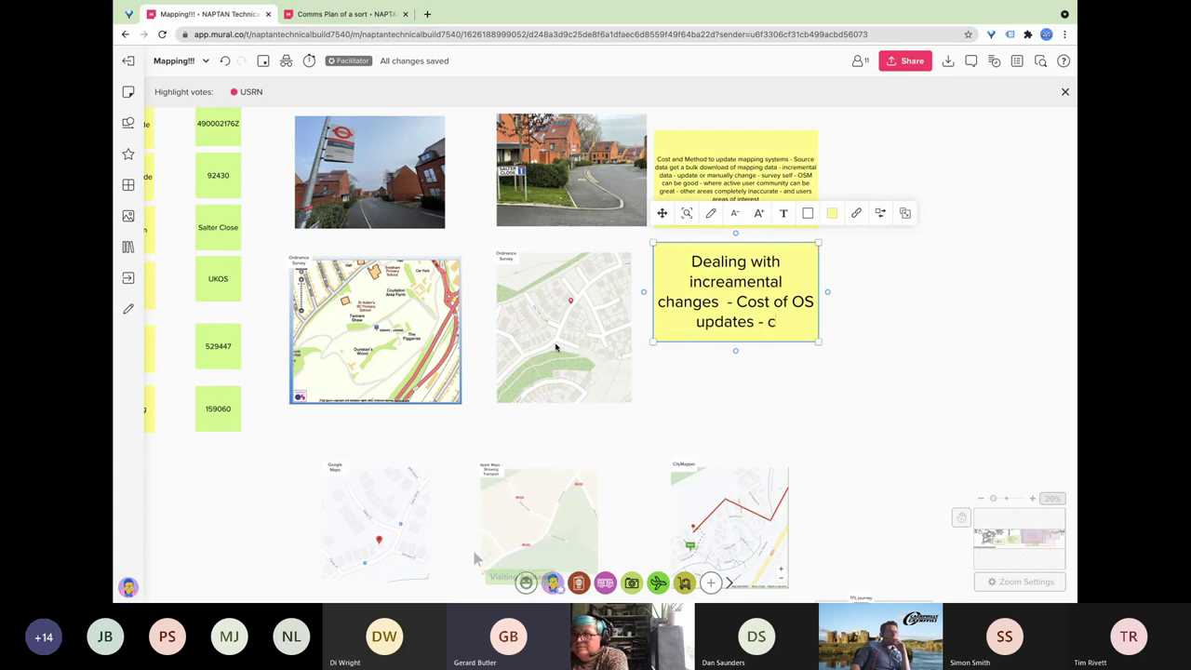
type("ommercially")
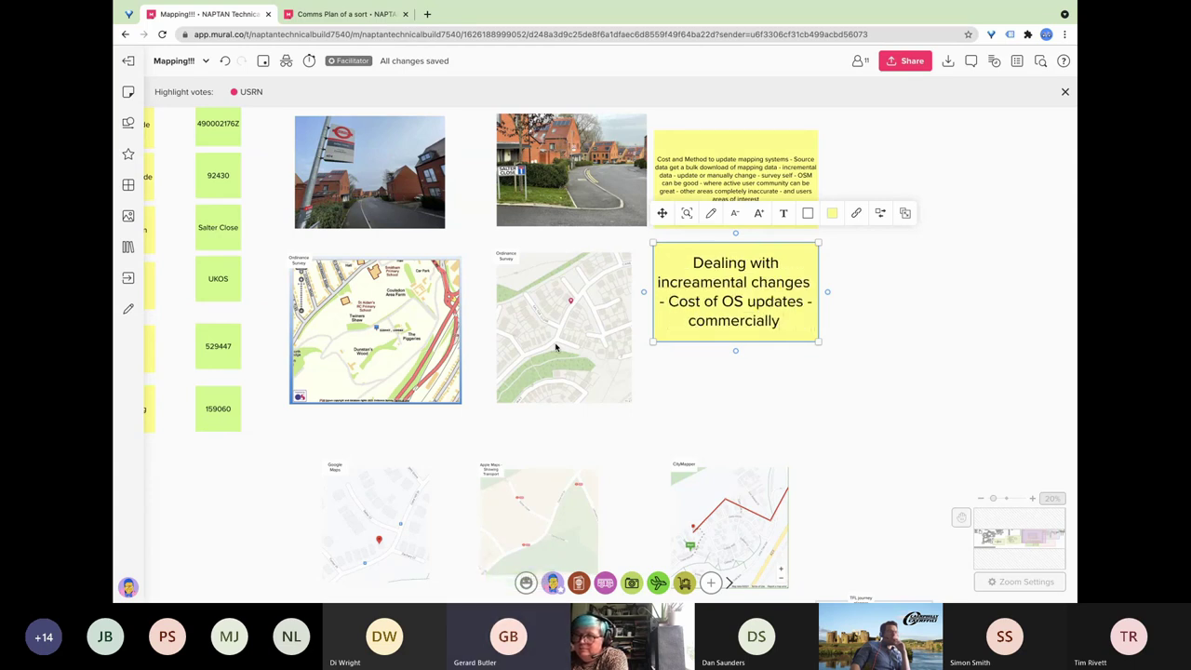
type(" sensitive")
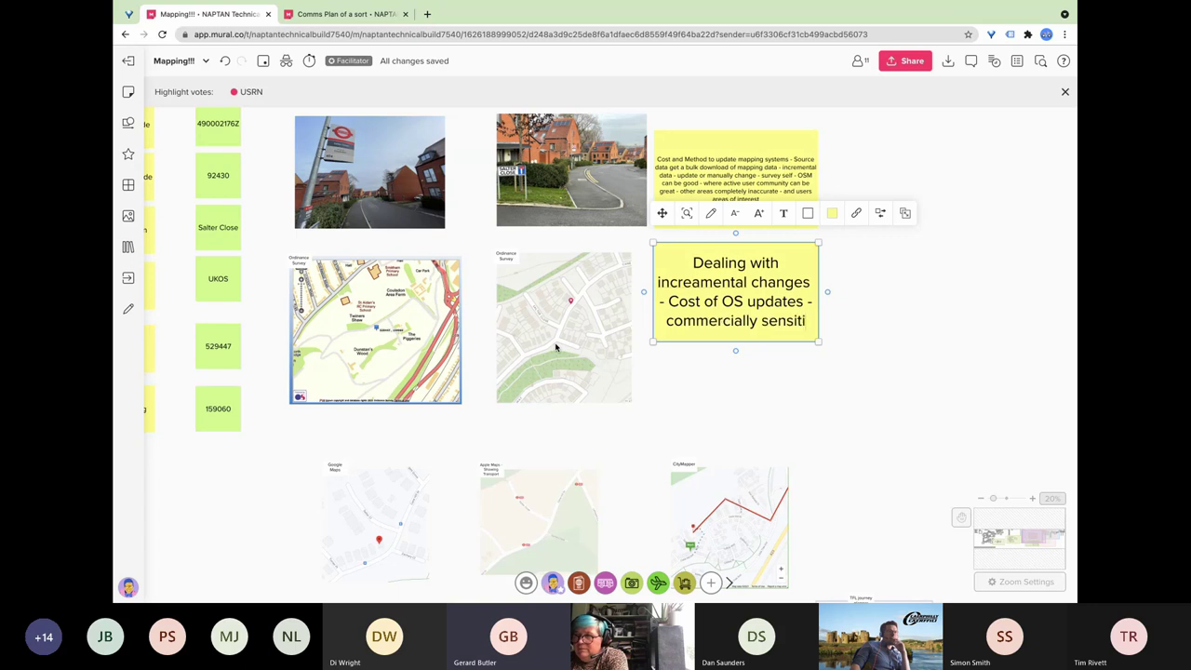
left_click(764, 366)
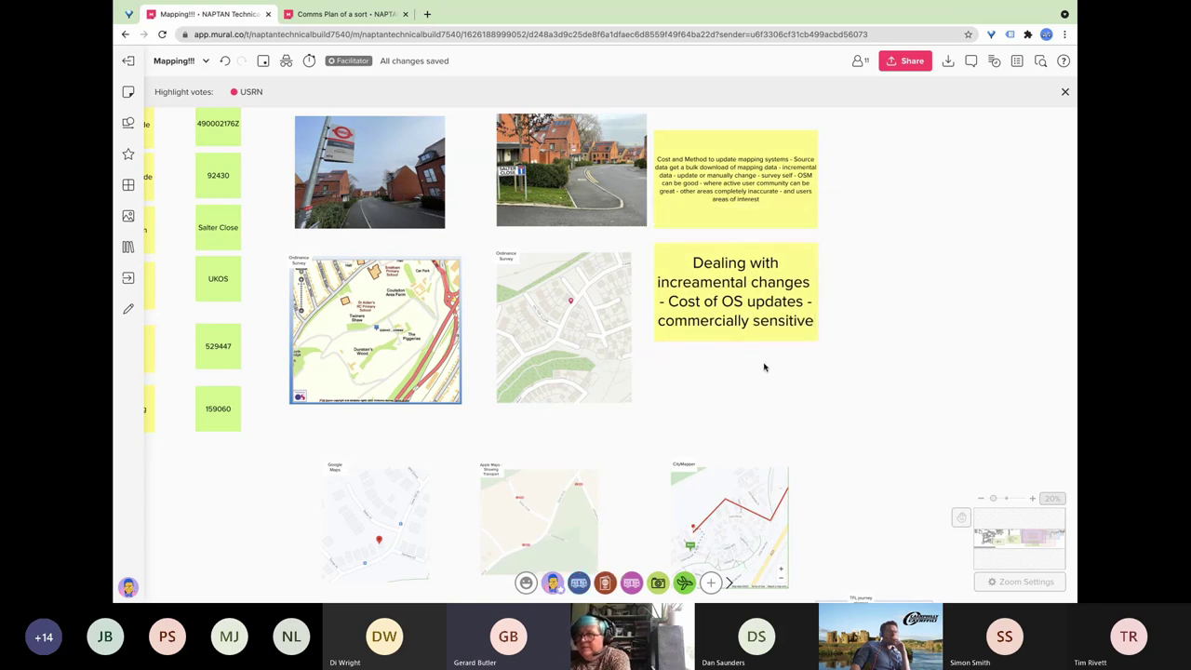
left_click(788, 341)
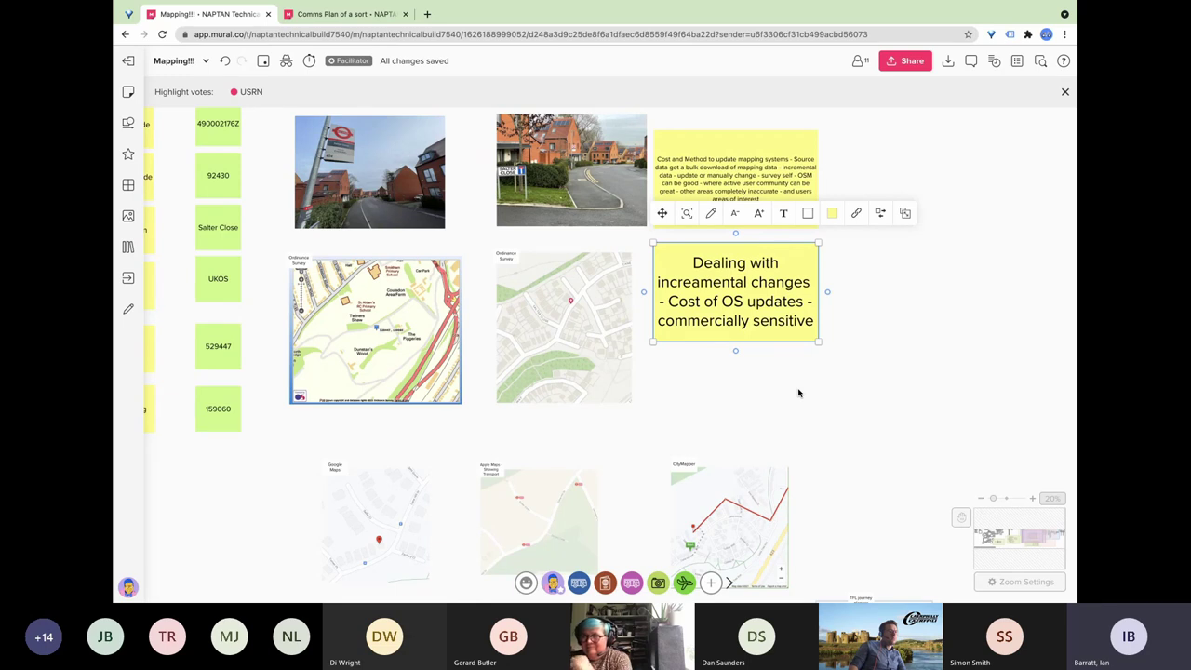
left_click(799, 393)
scroll(843, 382, "down", 3)
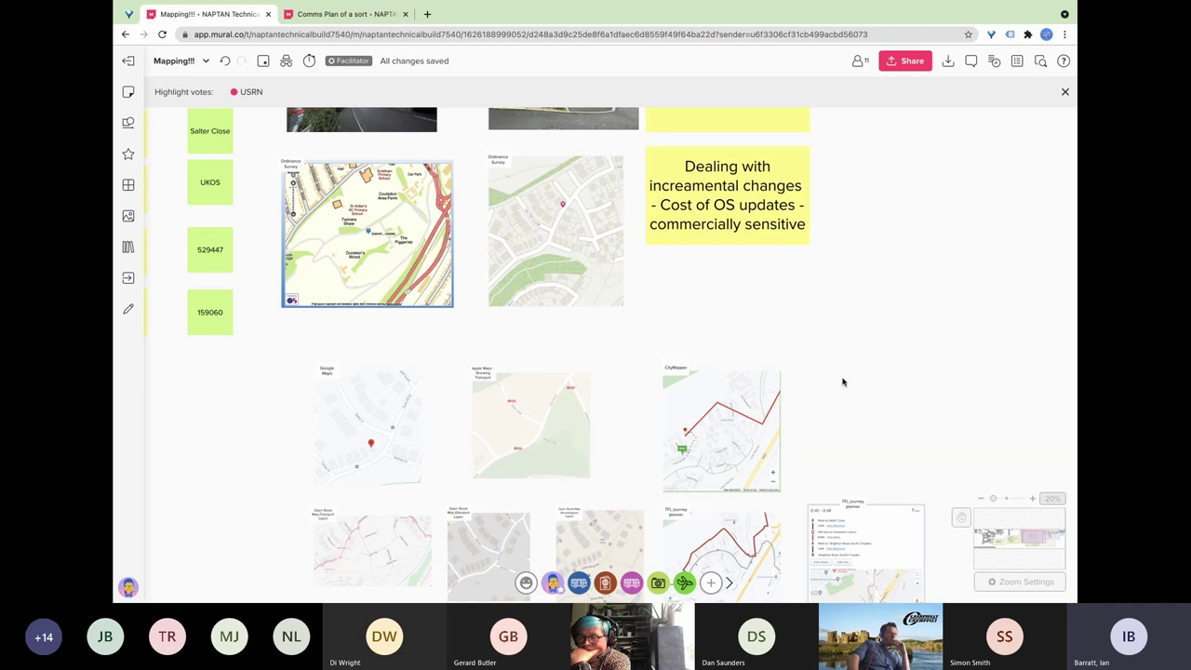
scroll(843, 382, "up", 2)
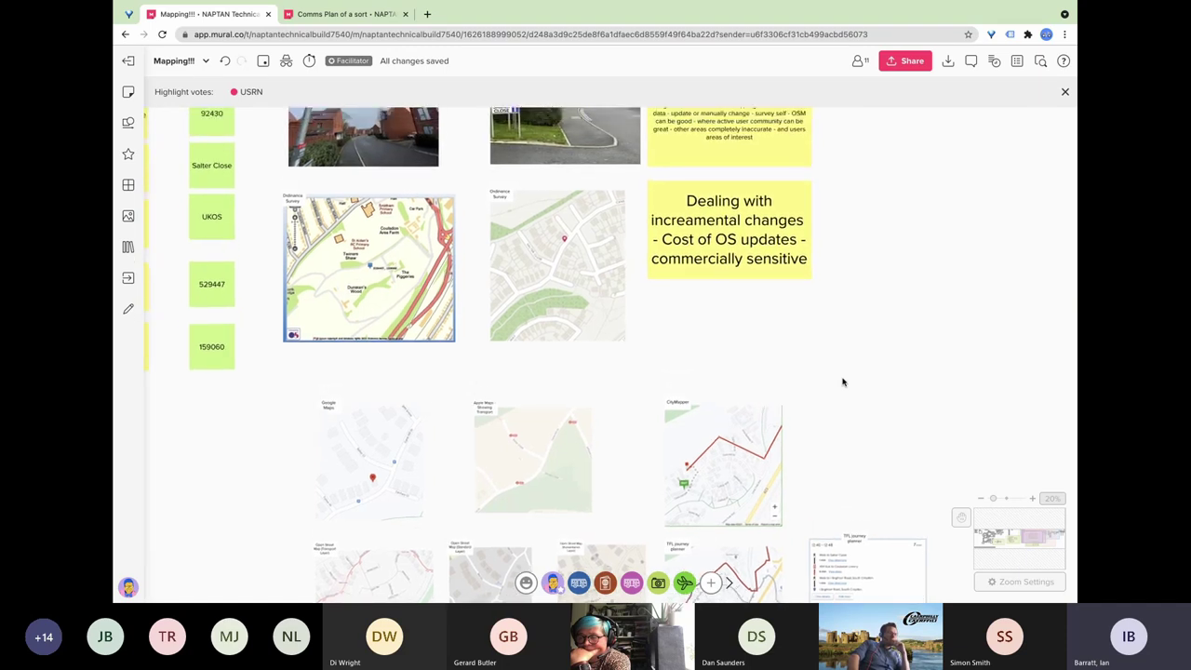
scroll(843, 382, "down", 2)
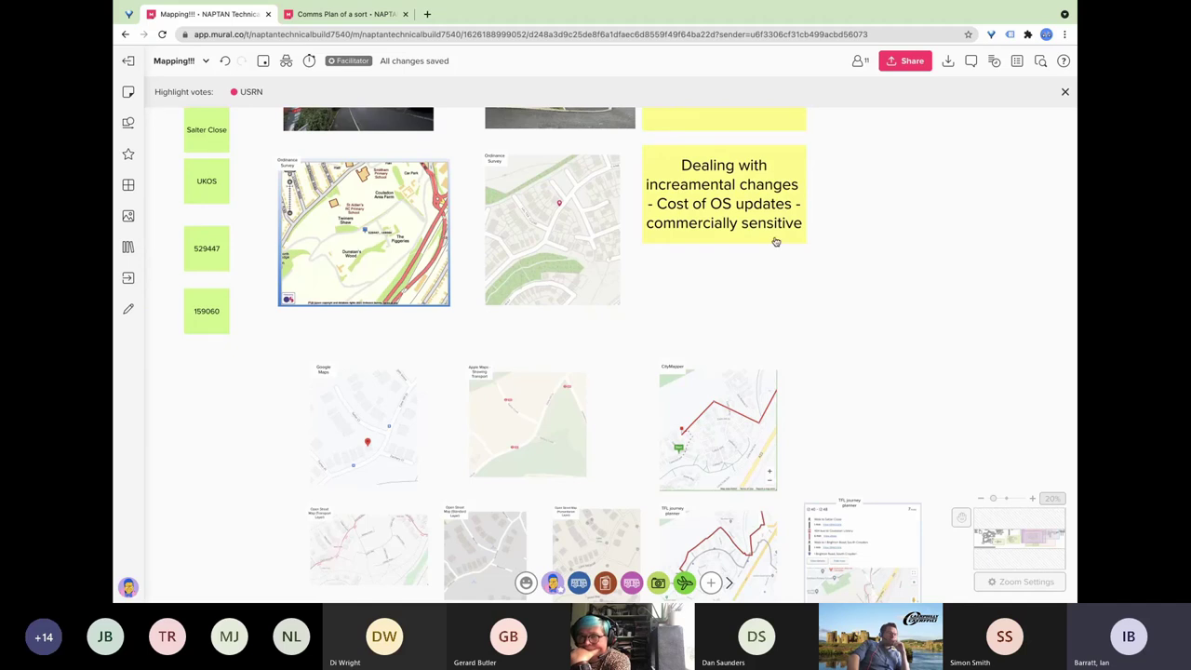
scroll(782, 254, "up", 3)
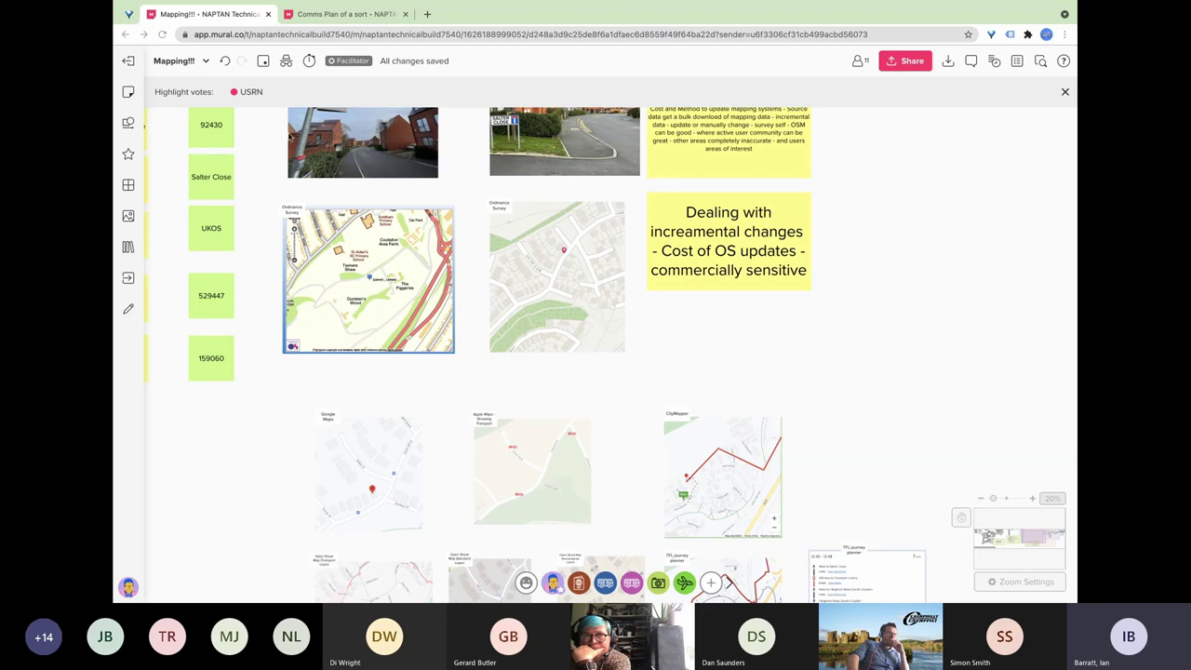
scroll(289, 136, "down", 1)
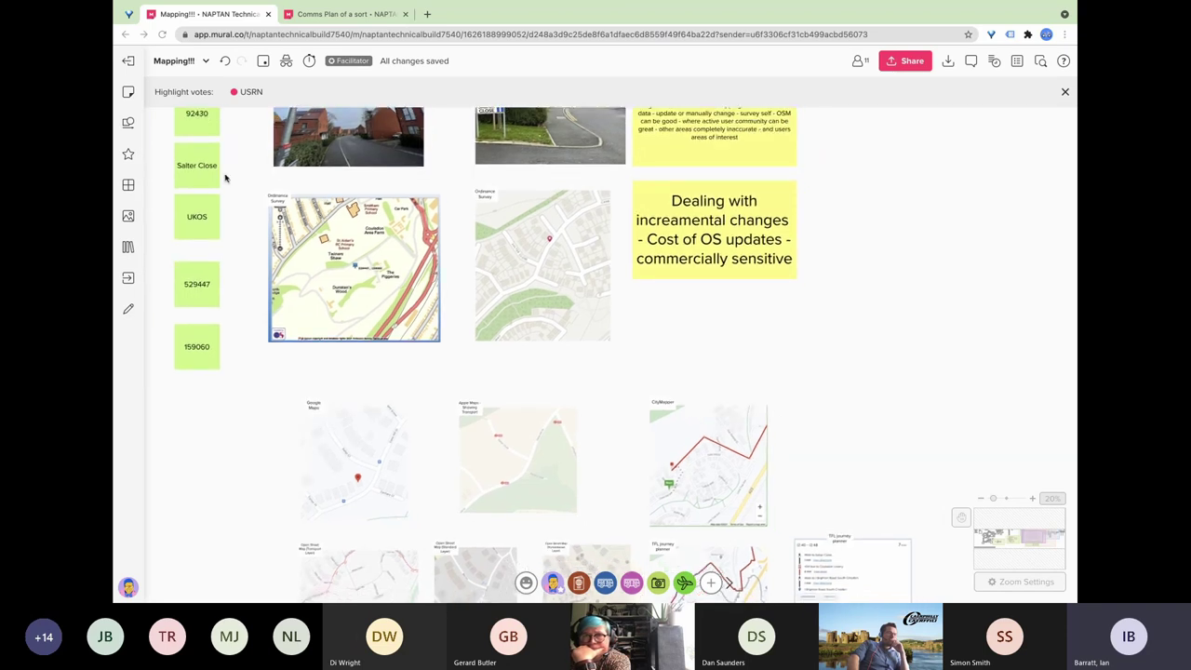
Duplicate the incremental changes sticky note and place the copy in the empty space diagonally below and right of the original.
left_click(732, 264)
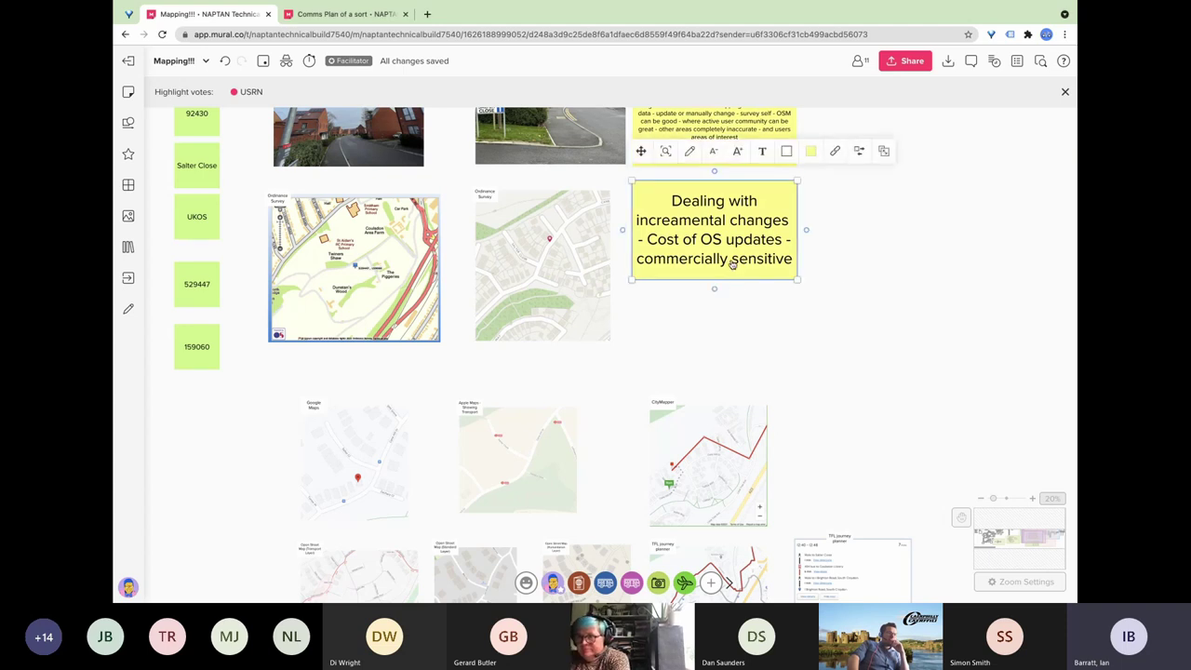
key("super+d")
left_click_drag(835, 277, 852, 341)
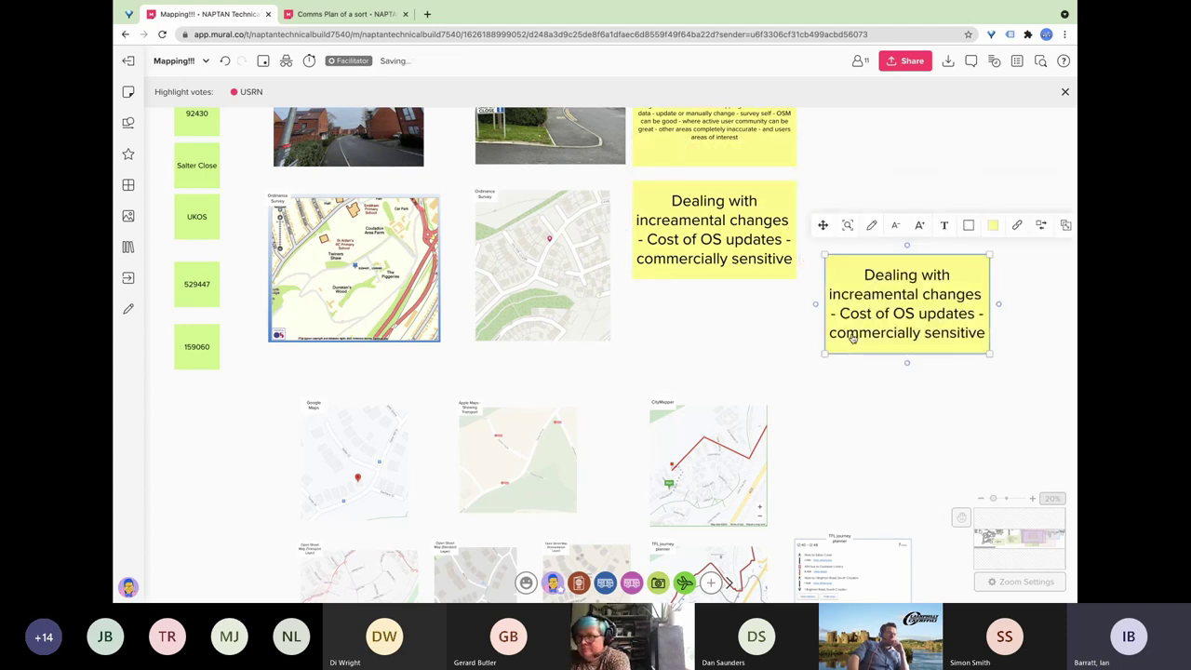
Replace the copied sticky note's text with "Data interpretation - using Data".
double_click(852, 339)
type("Data int")
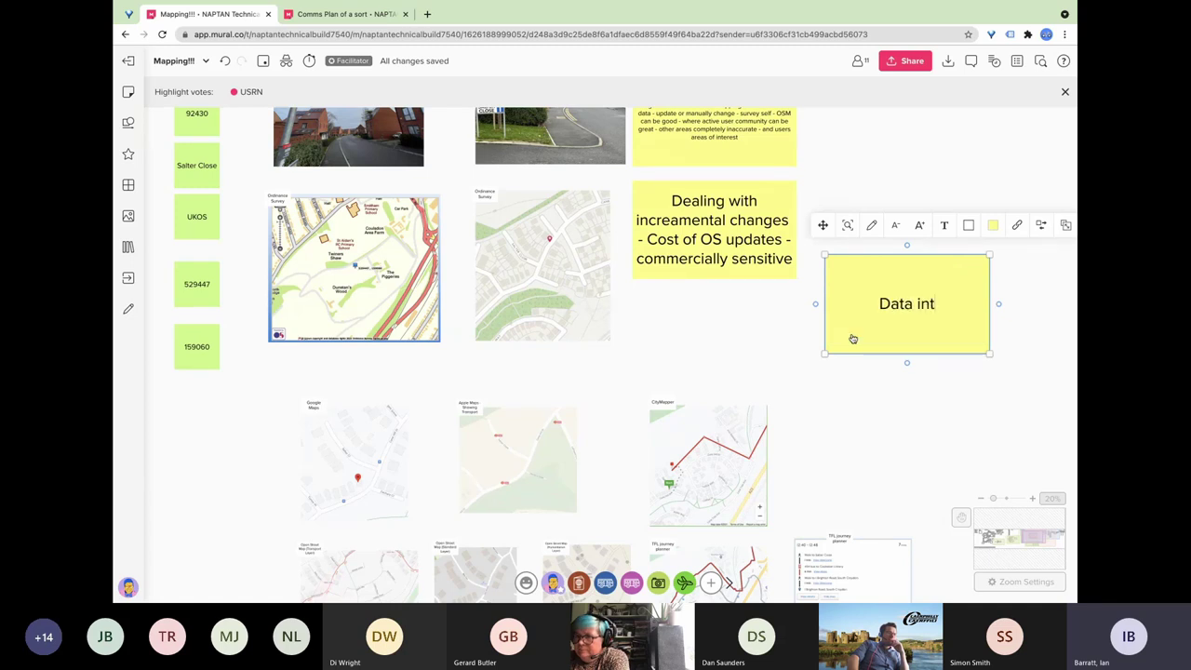
type("erpre")
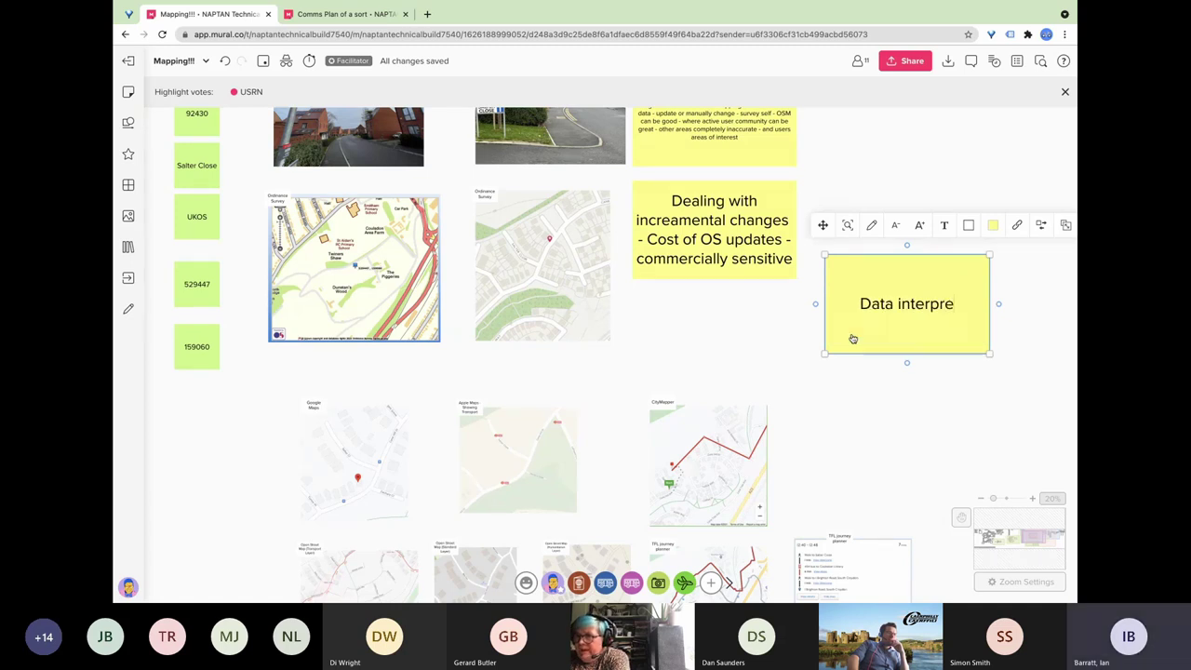
type("tation - ")
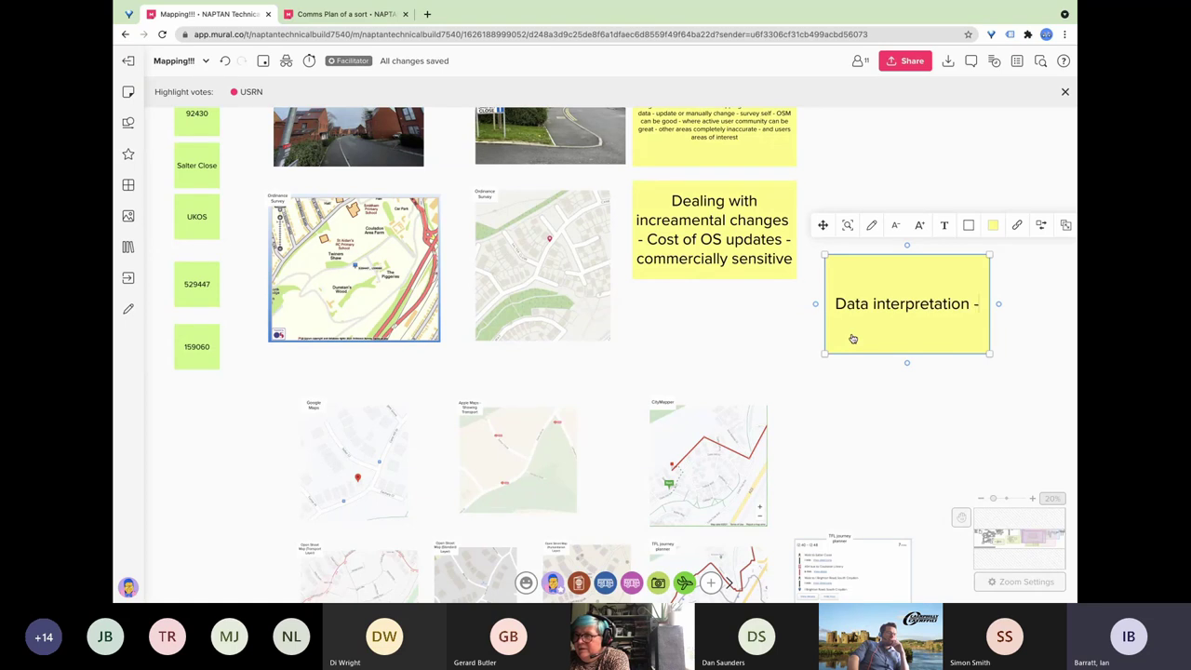
type("using ")
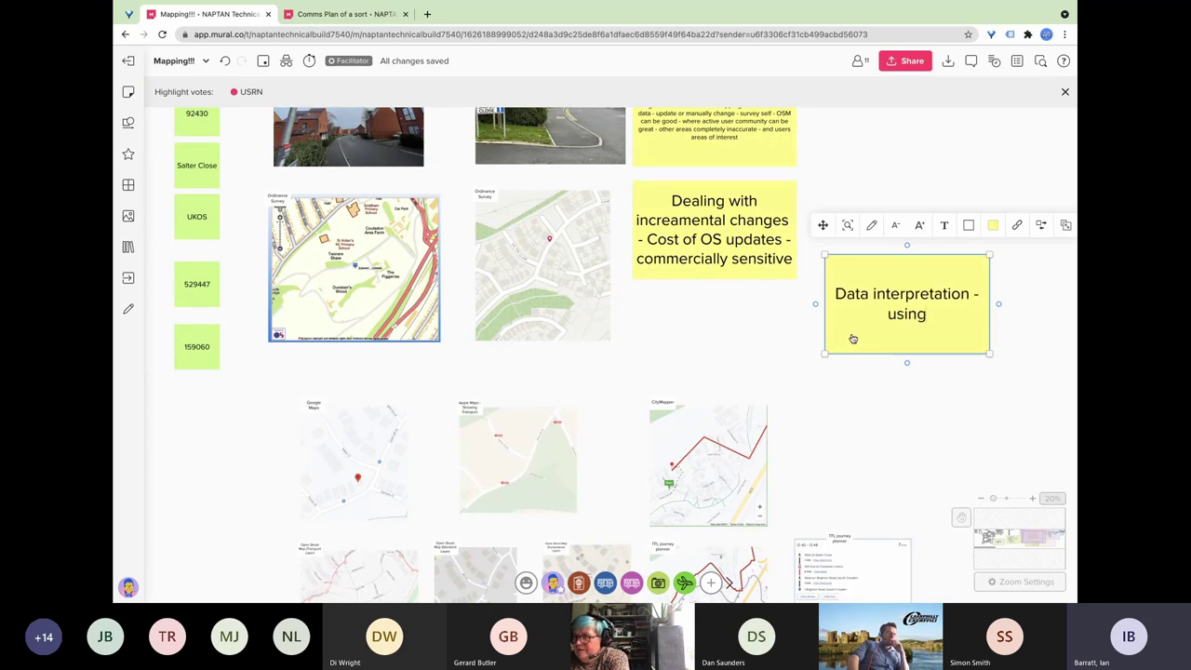
type("Data wong -")
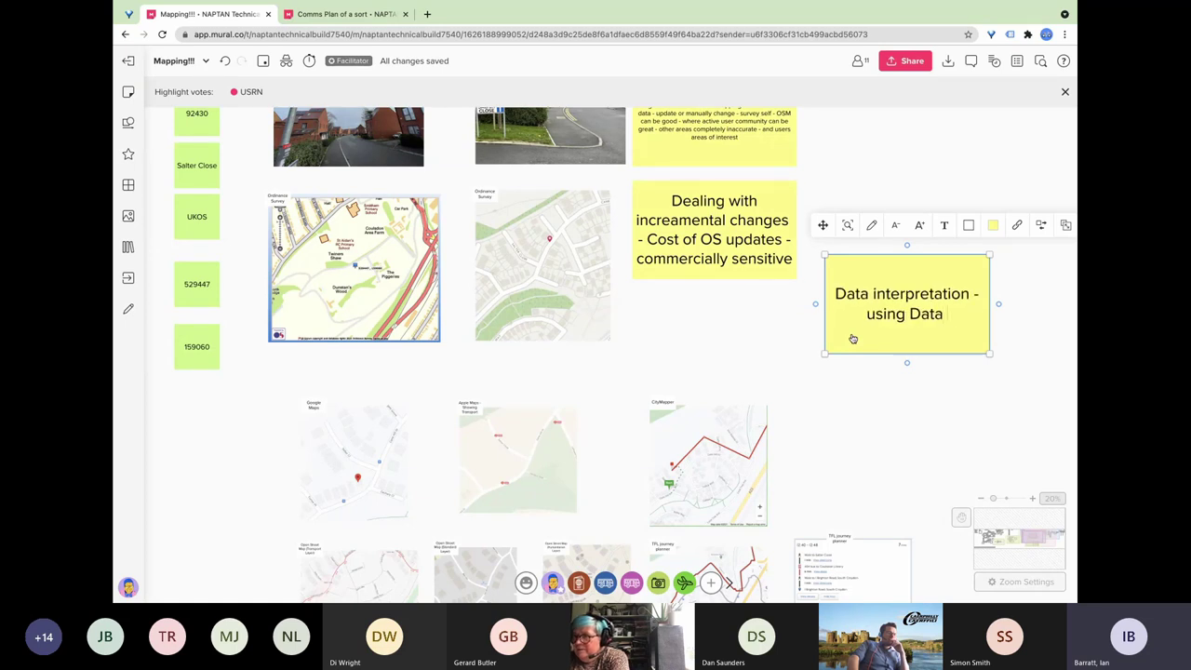
Complete the data interpretation sticky note's text with "not the right way" and deselect the note.
key("BackSpace")
key("BackSpace")
key("BackSpace")
key("BackSpace")
key("BackSpace")
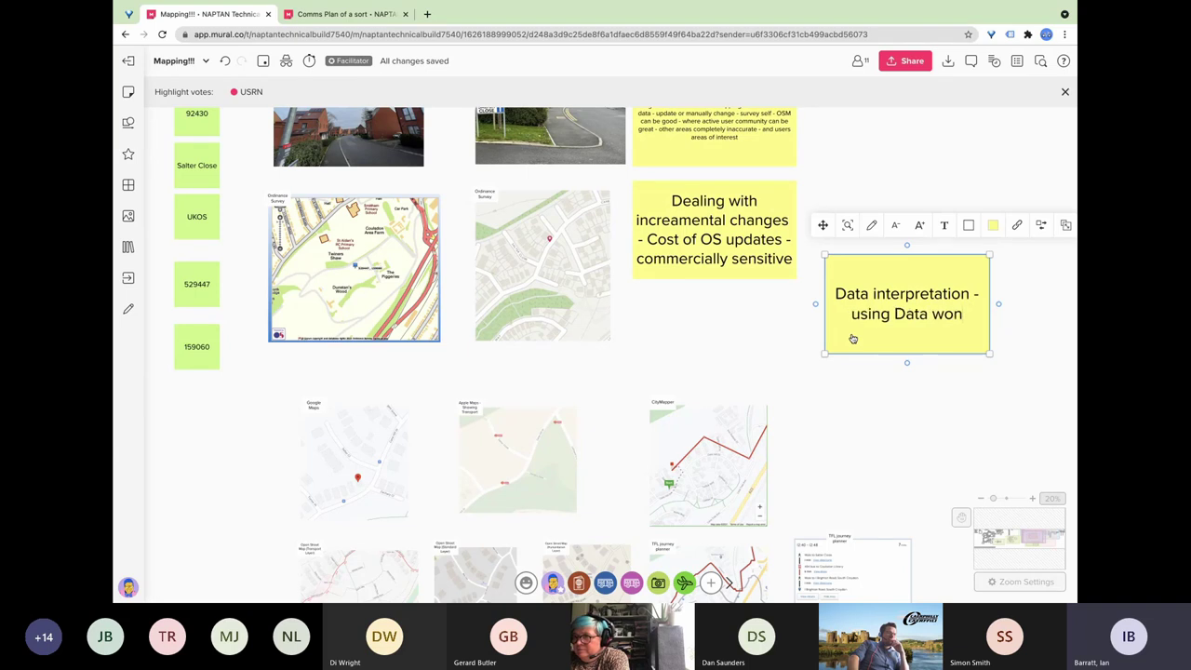
type("rong")
key("BackSpace")
key("BackSpace")
key("BackSpace")
key("BackSpace")
key("BackSpace")
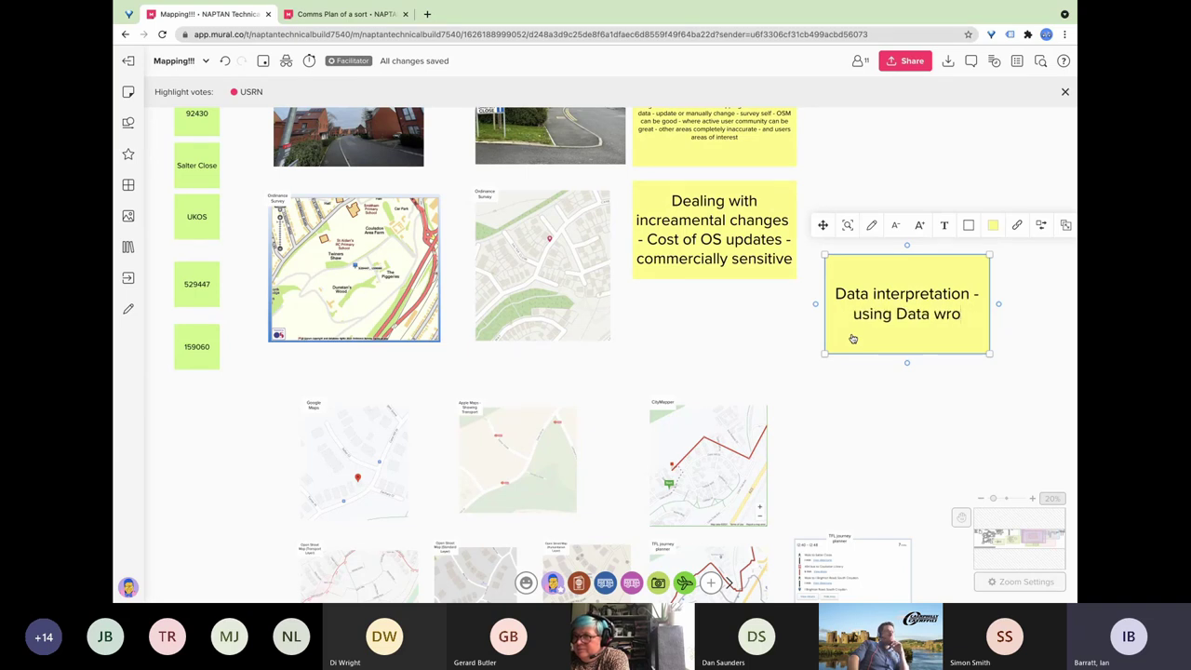
type("not")
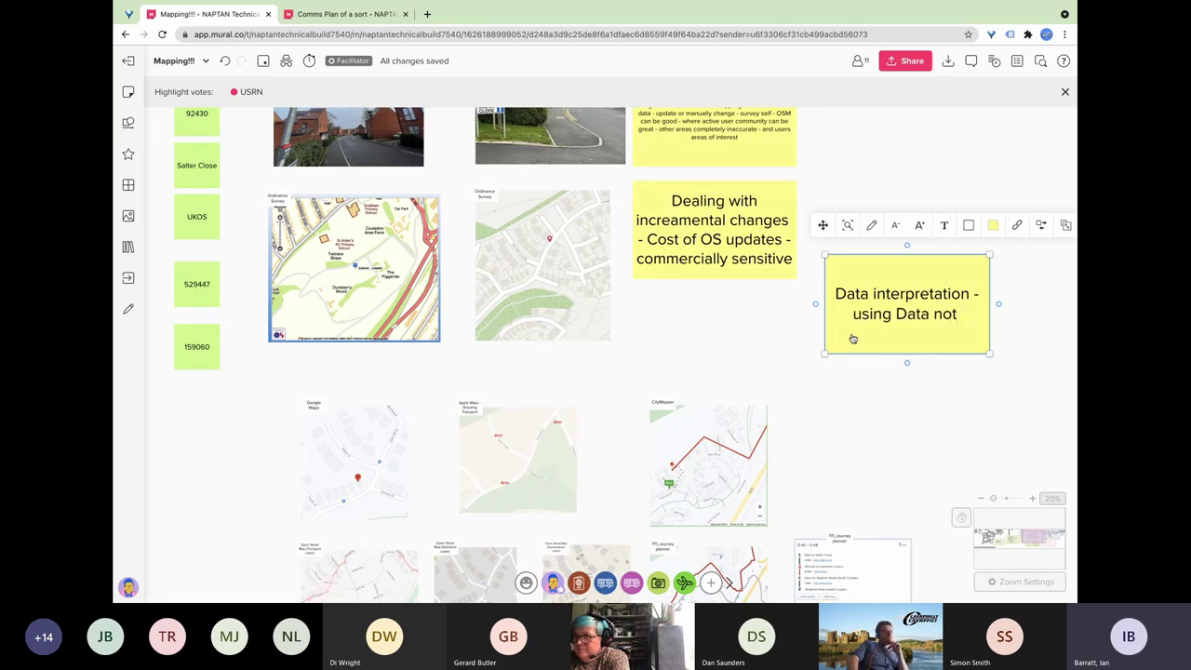
type(" the right way")
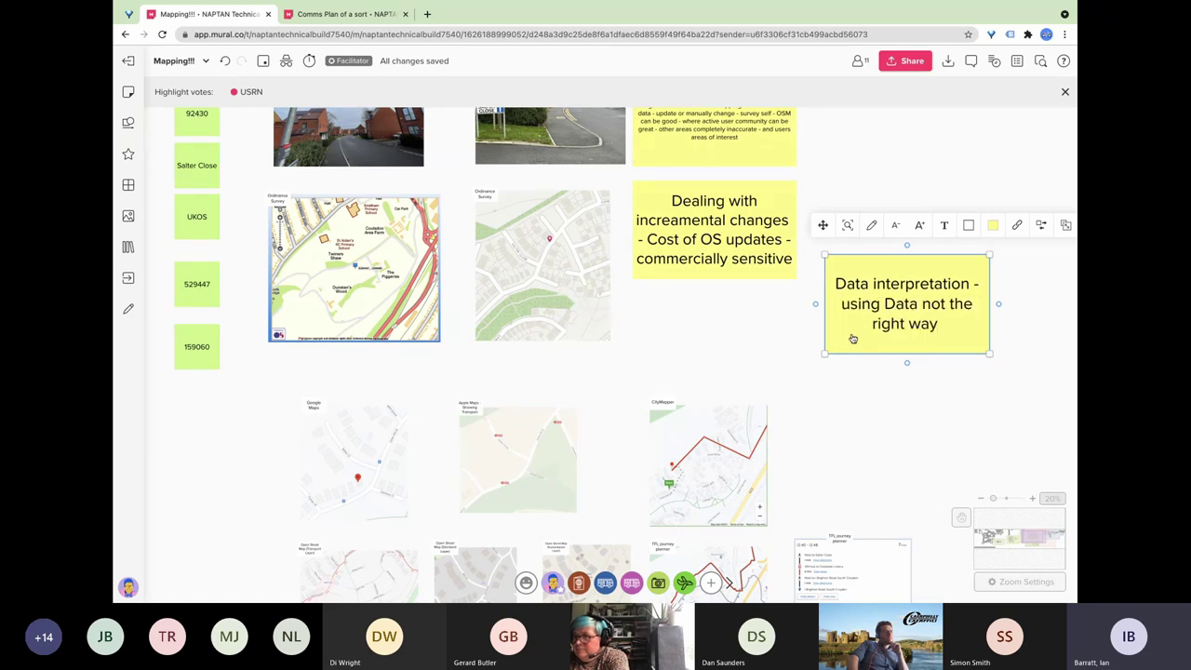
left_click(952, 381)
Duplicate the data interpretation sticky note and place the copy directly above the original.
left_click(877, 279)
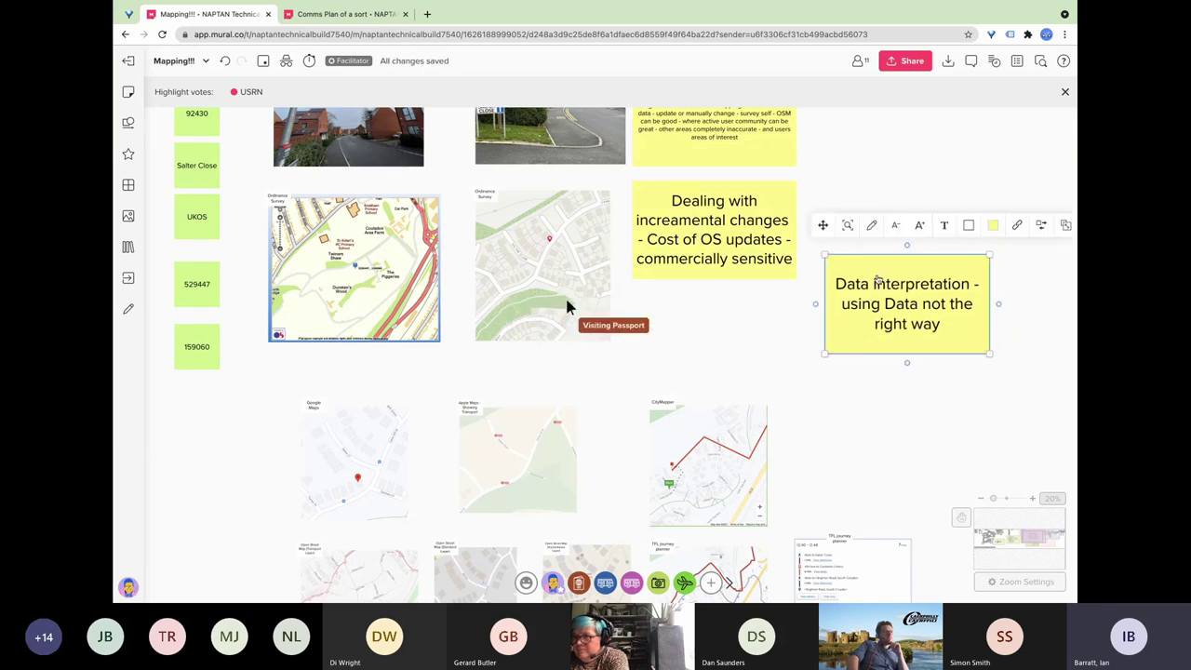
key("ctrl+d")
left_click(926, 223)
left_click_drag(1035, 293, 871, 176)
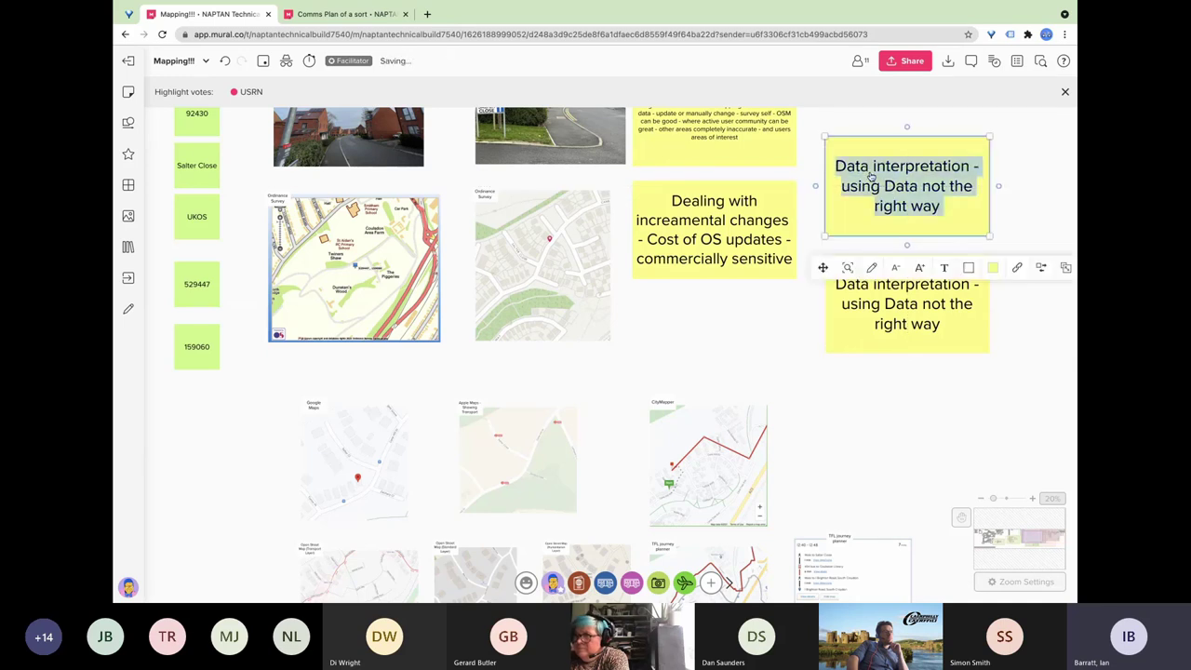
Replace the upper copied sticky note's text with "Using OSM as OS not importing to systems" and deselect the note.
type("Using OSM")
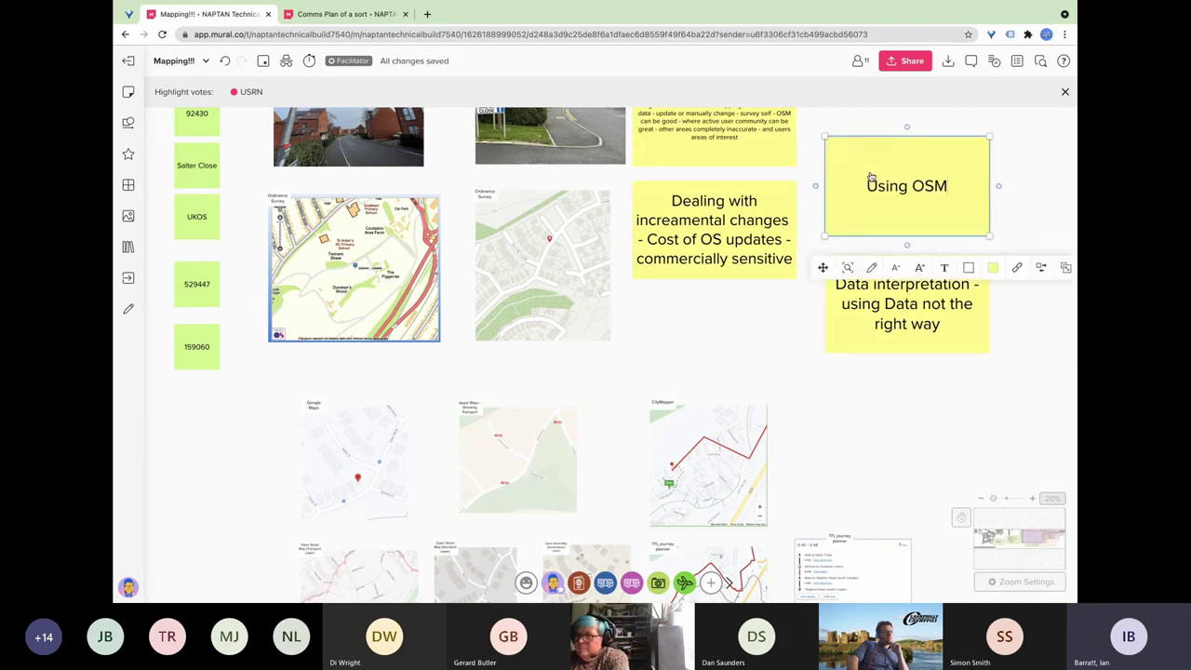
type(" as OS no")
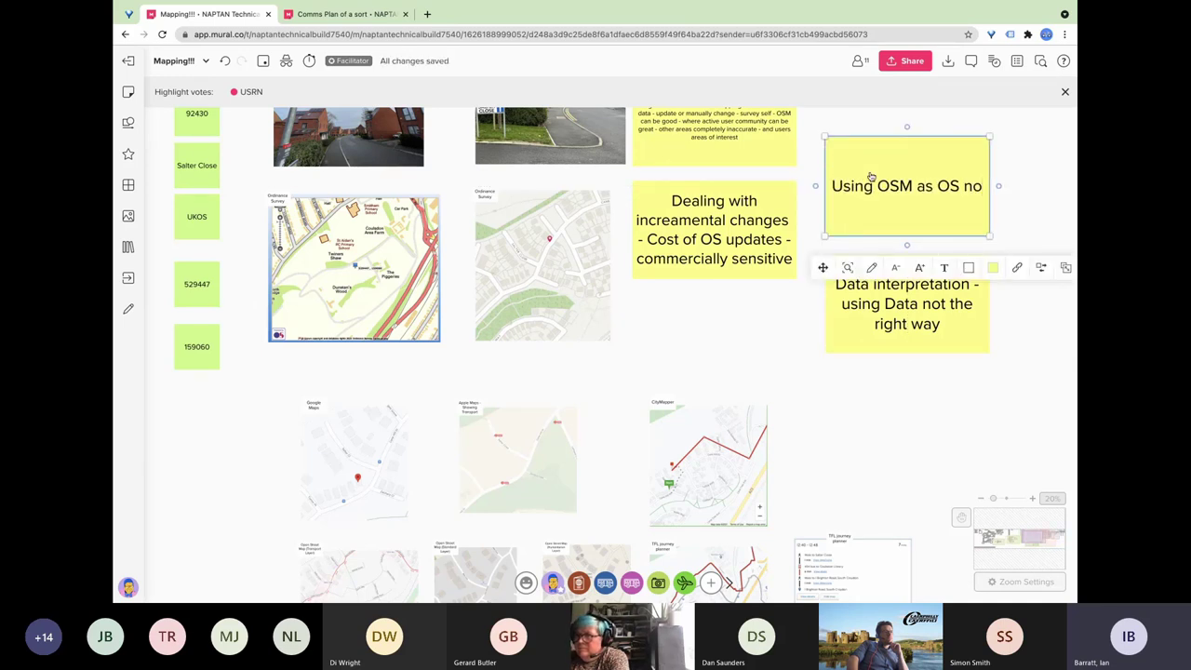
type("t importing")
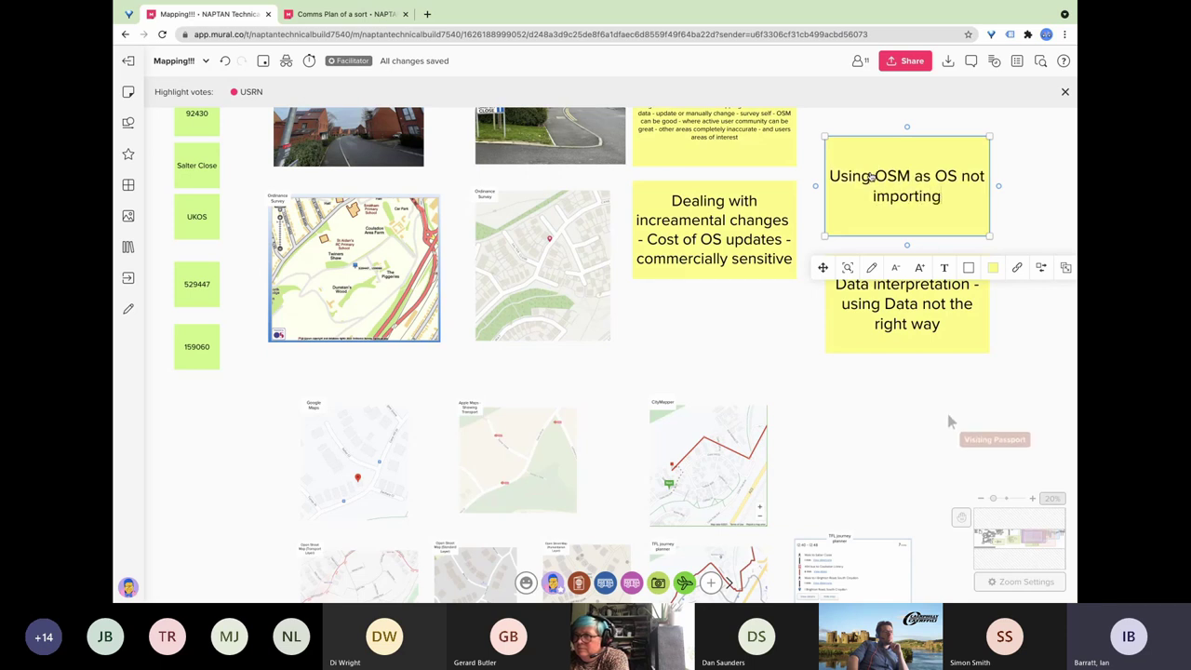
type(" to systems")
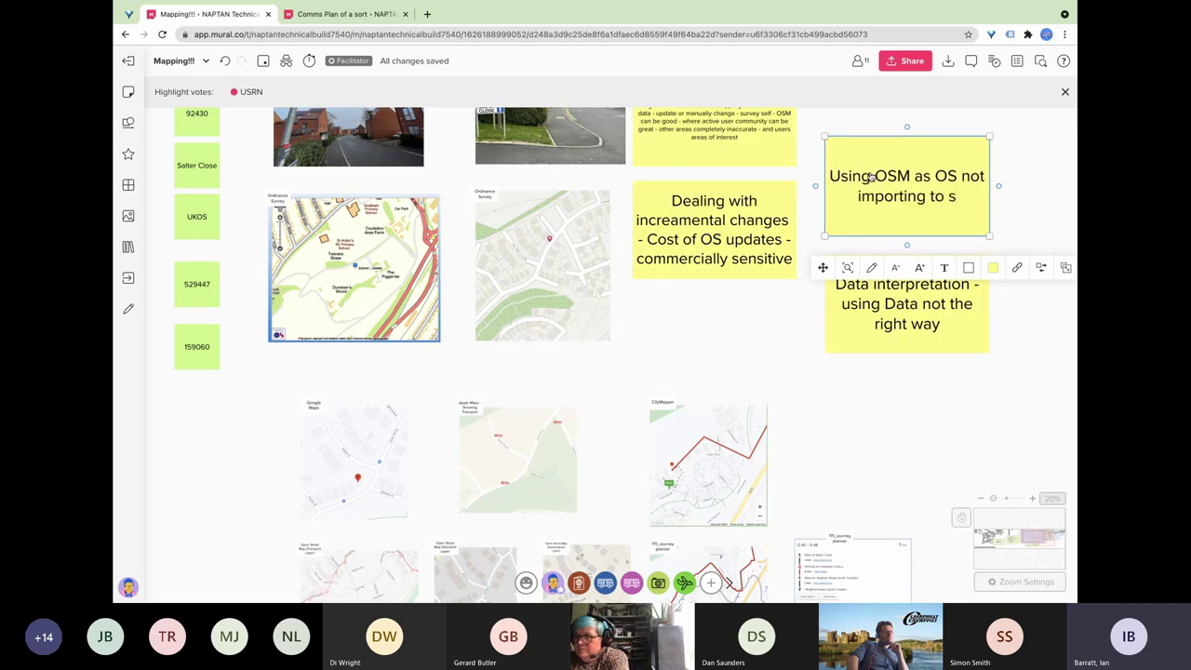
left_click(777, 325)
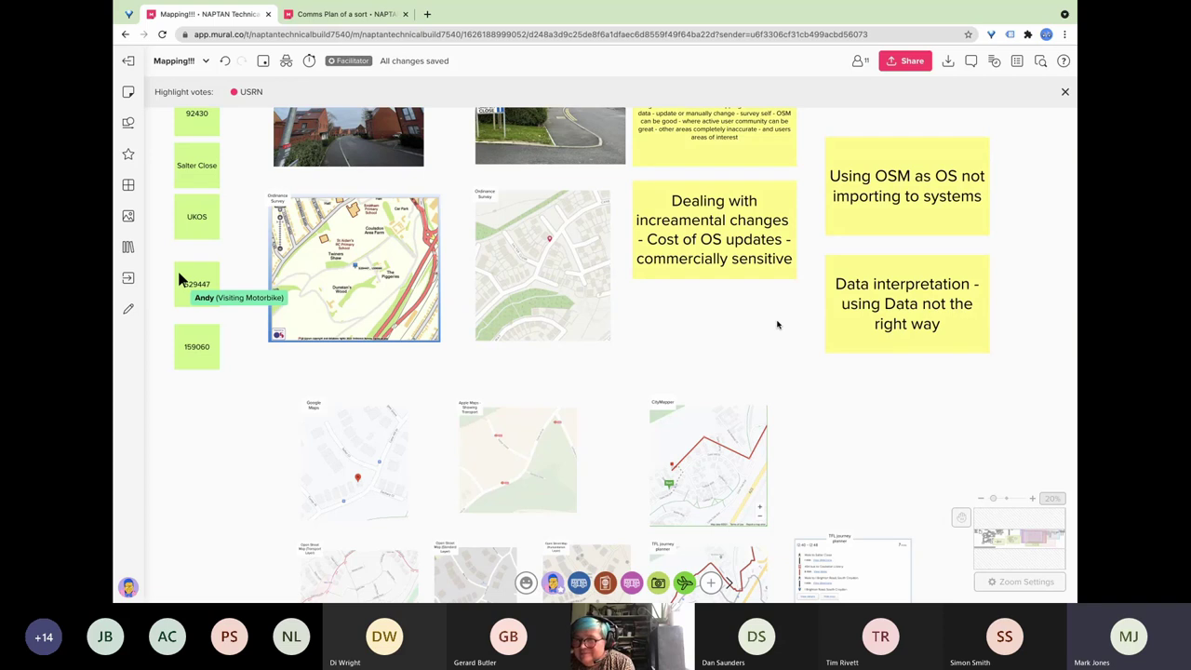
Duplicate the data interpretation sticky note and place the copy directly below the original.
left_click(887, 312)
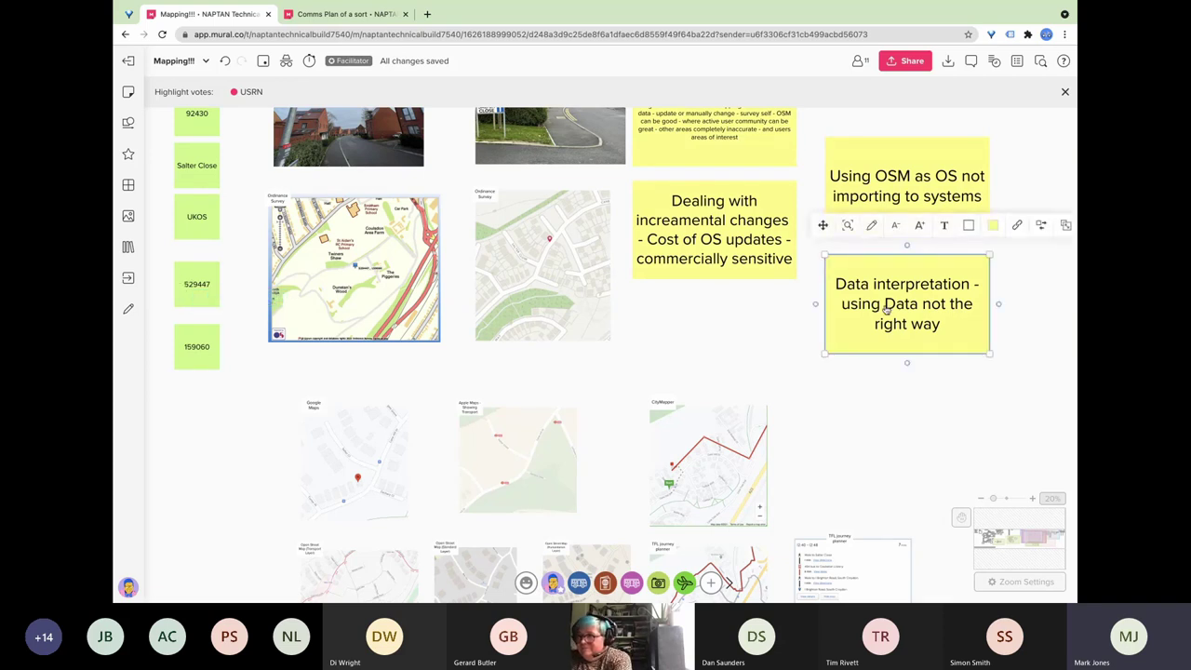
key("ctrl+d")
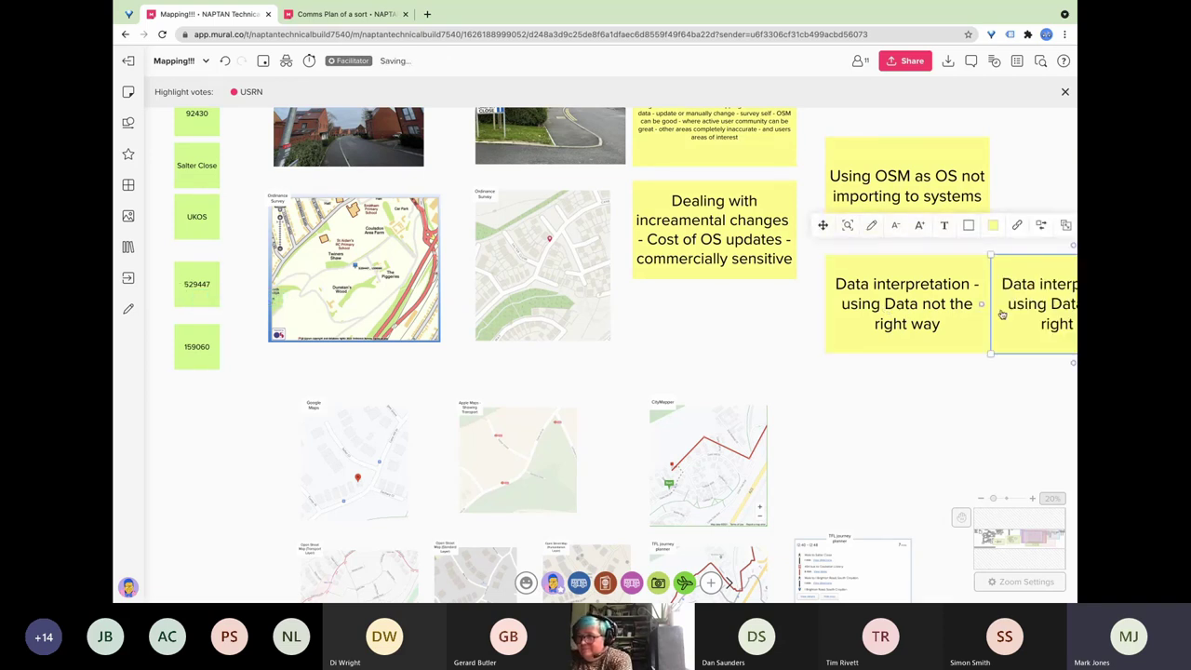
left_click_drag(993, 304, 839, 420)
Replace the new copy's text with "Downstream systems".
double_click(839, 421)
type("Dow")
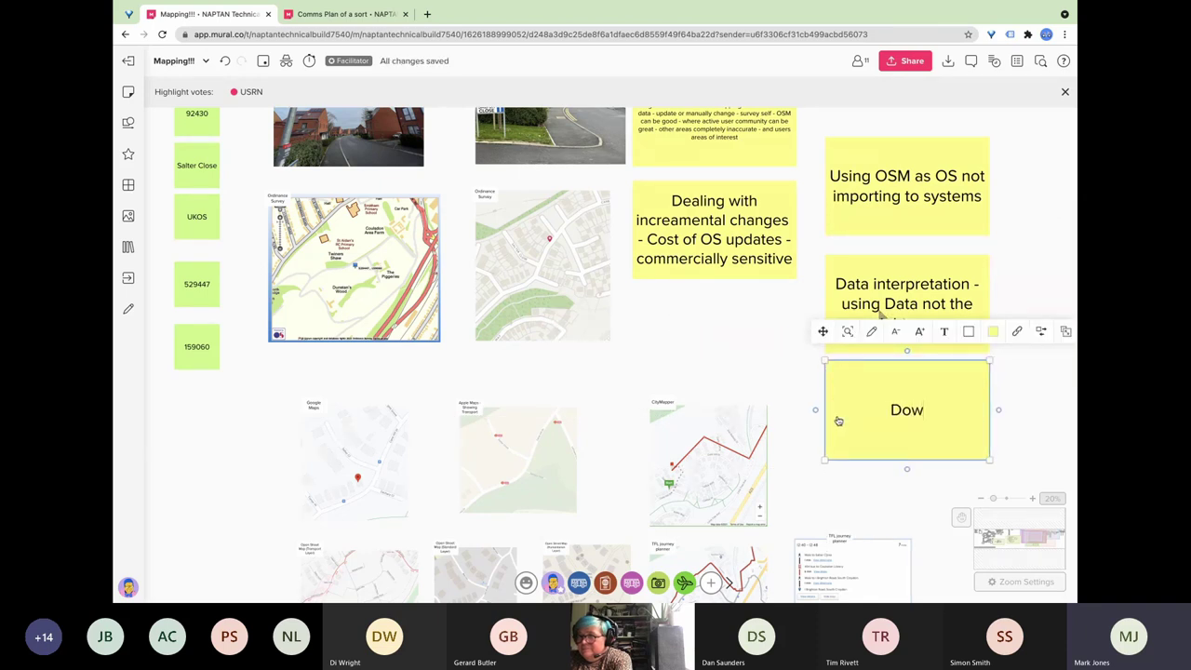
type("nstra")
key("BackSpace")
type("e")
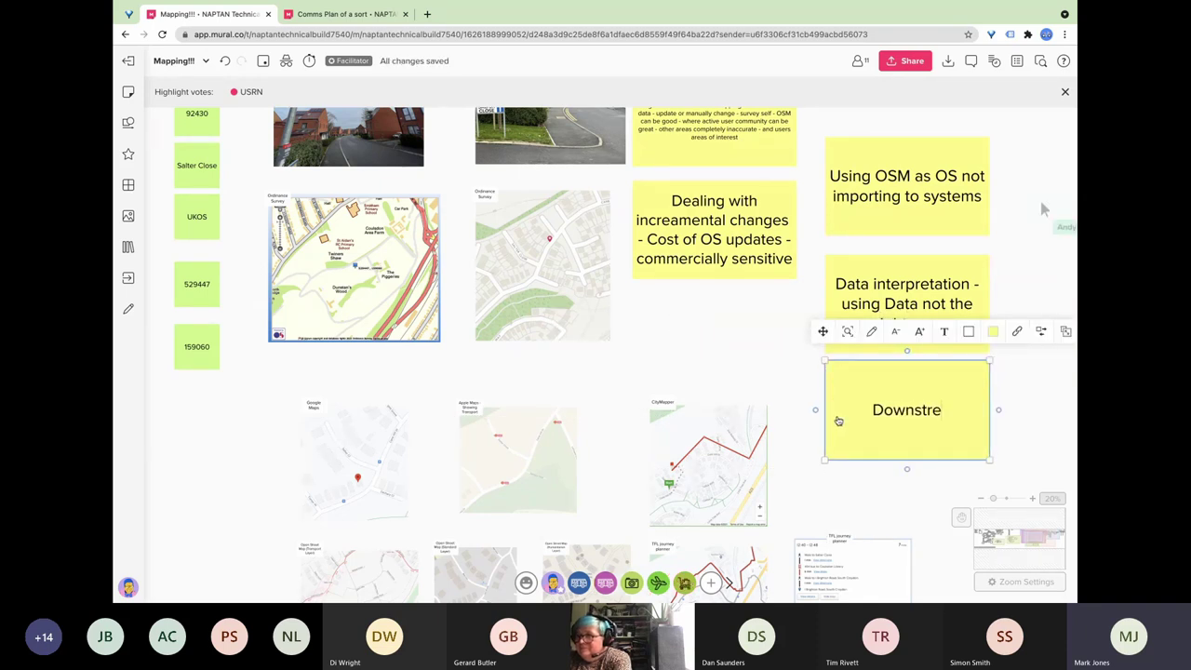
type("am syste")
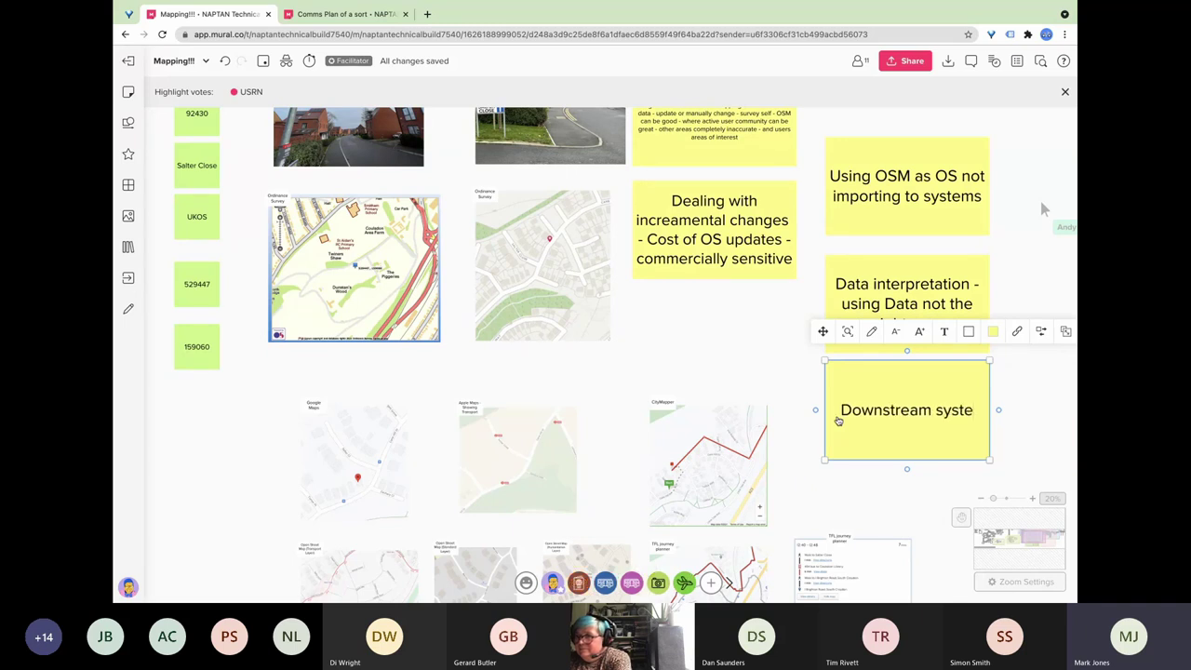
type("ms")
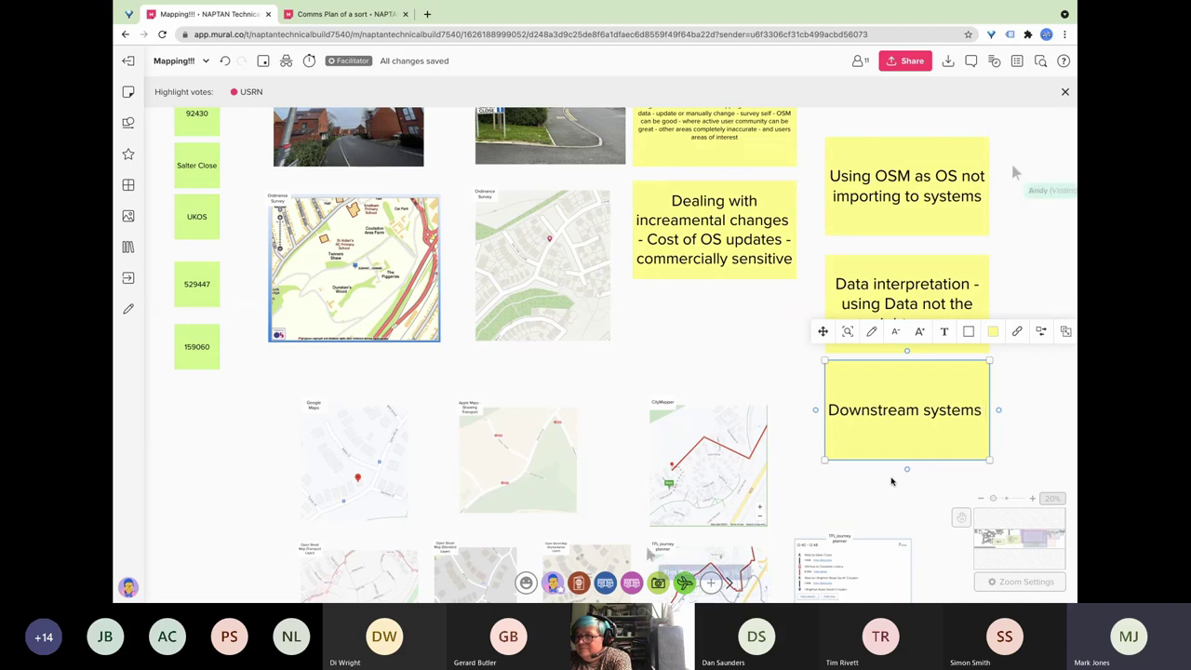
Extend the downstream systems sticky note's text with "- punctuality of bus also important".
type(" - pu")
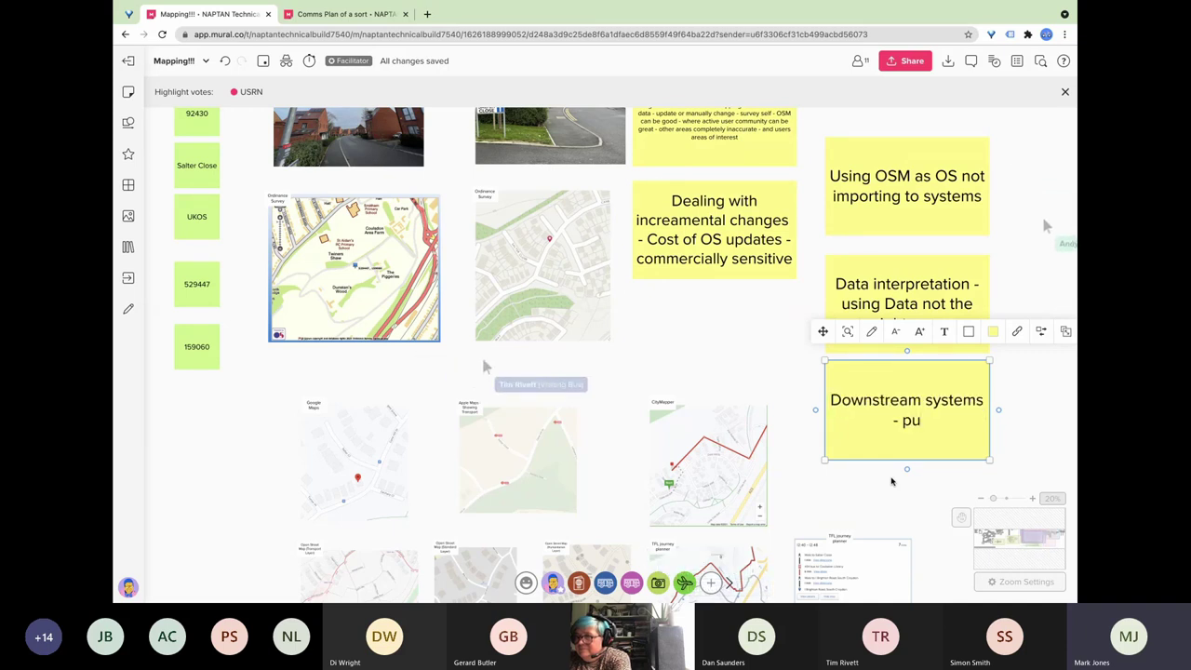
type("nctua")
key("BackSpace")
key("BackSpace")
key("BackSpace")
type("c")
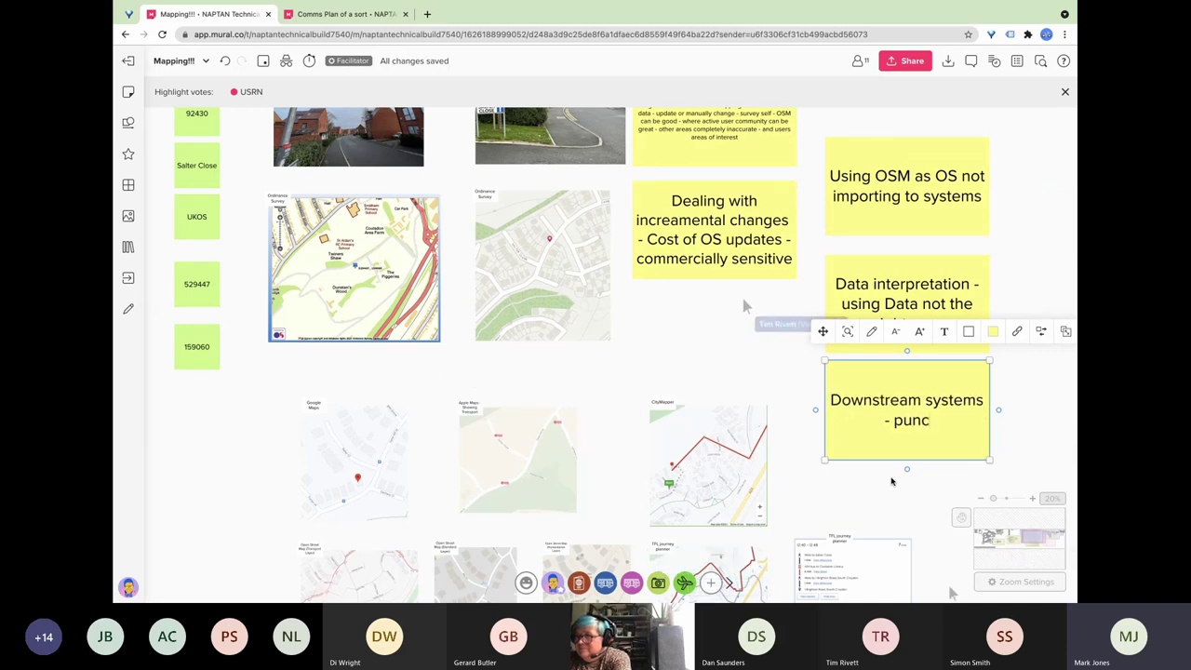
type("tuality of")
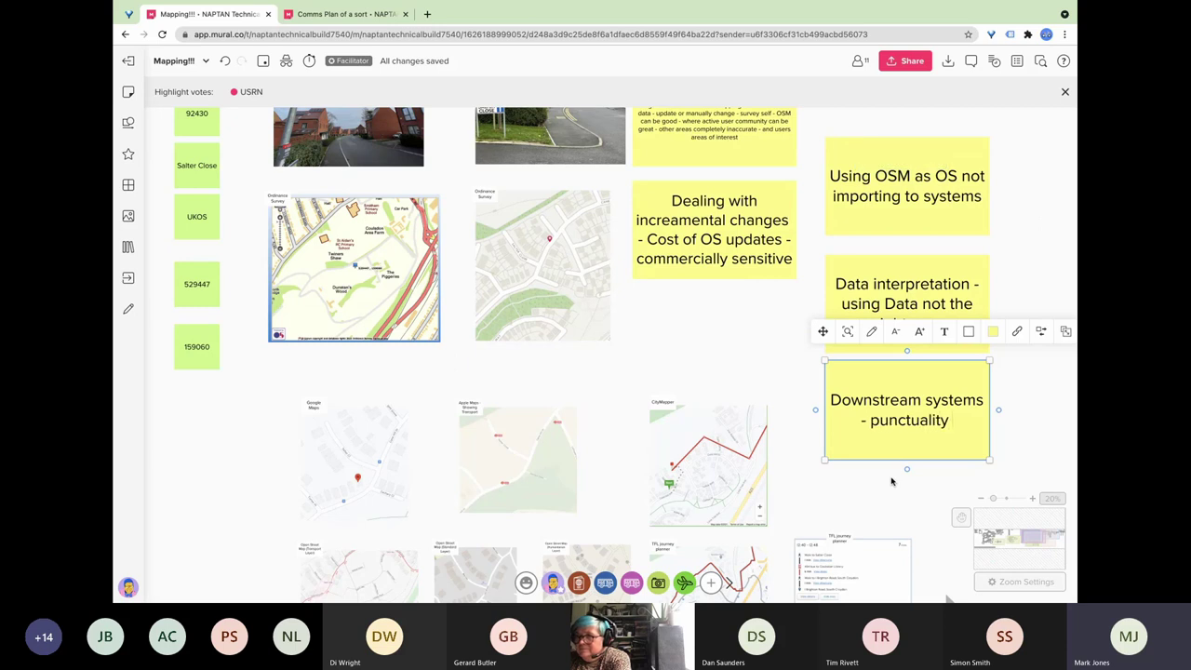
type("al")
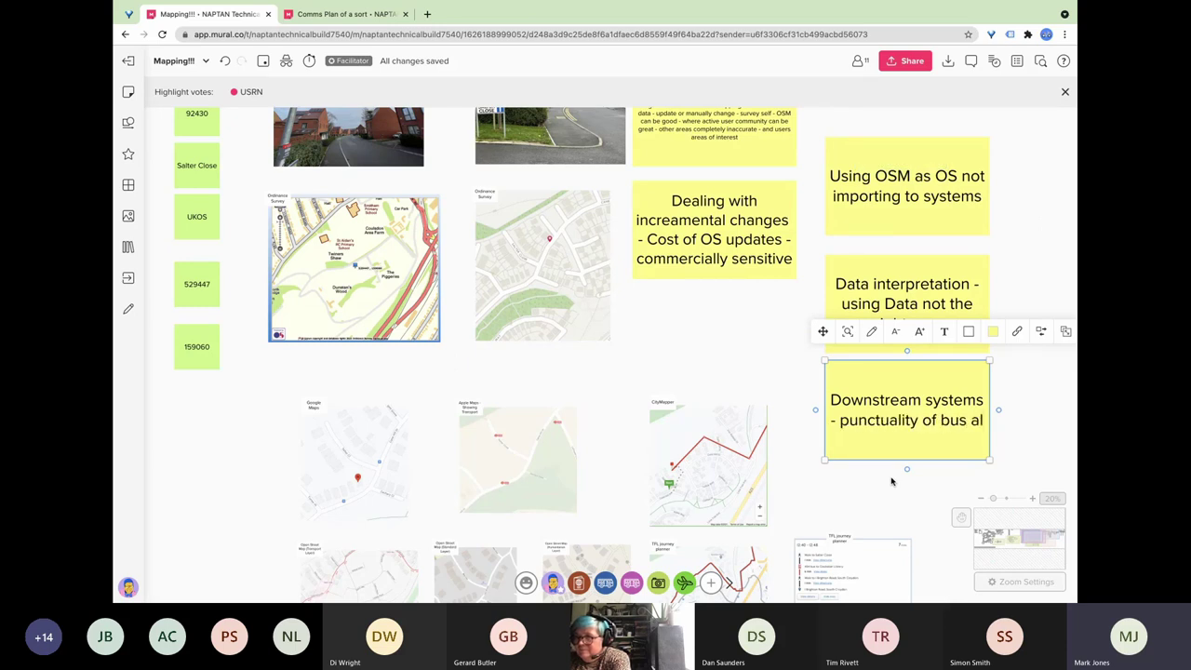
type("so important.")
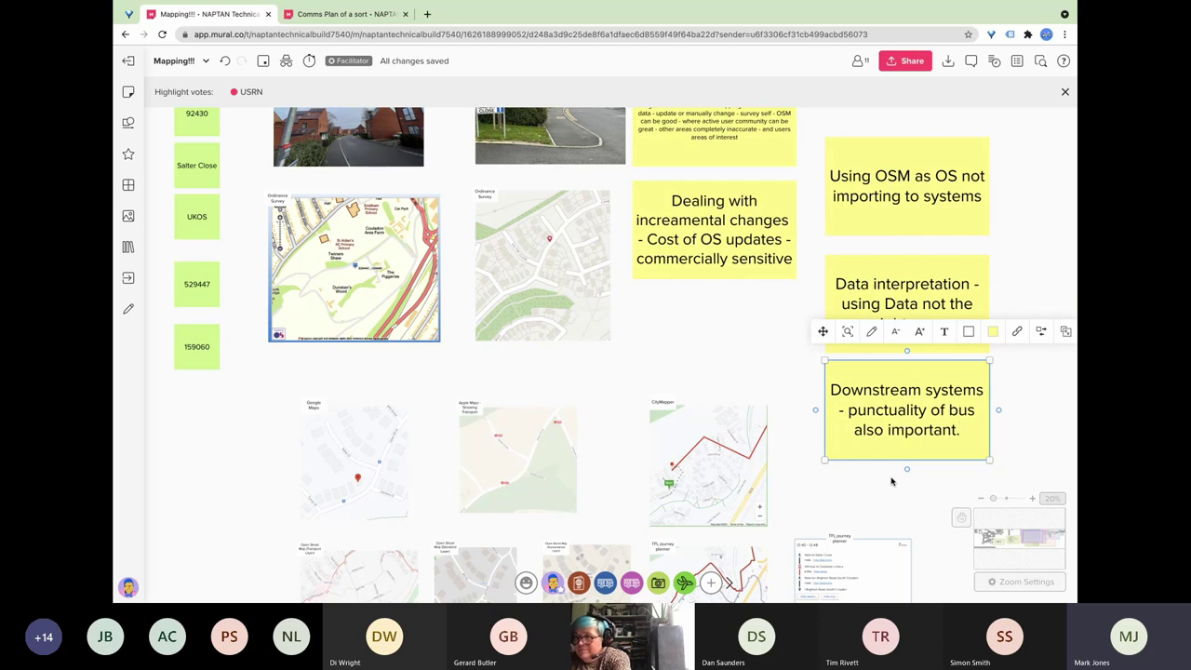
key("BackSpace")
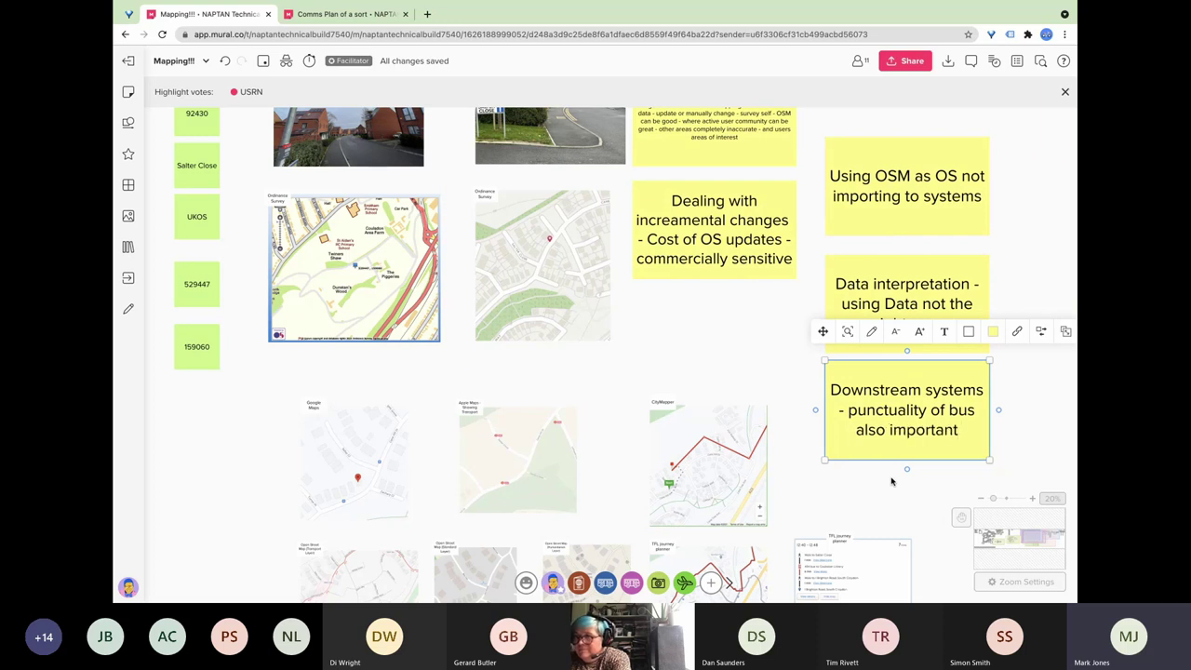
Complete the downstream systems sticky note's text with "- right place (right time)" and deselect the note.
type("- right place")
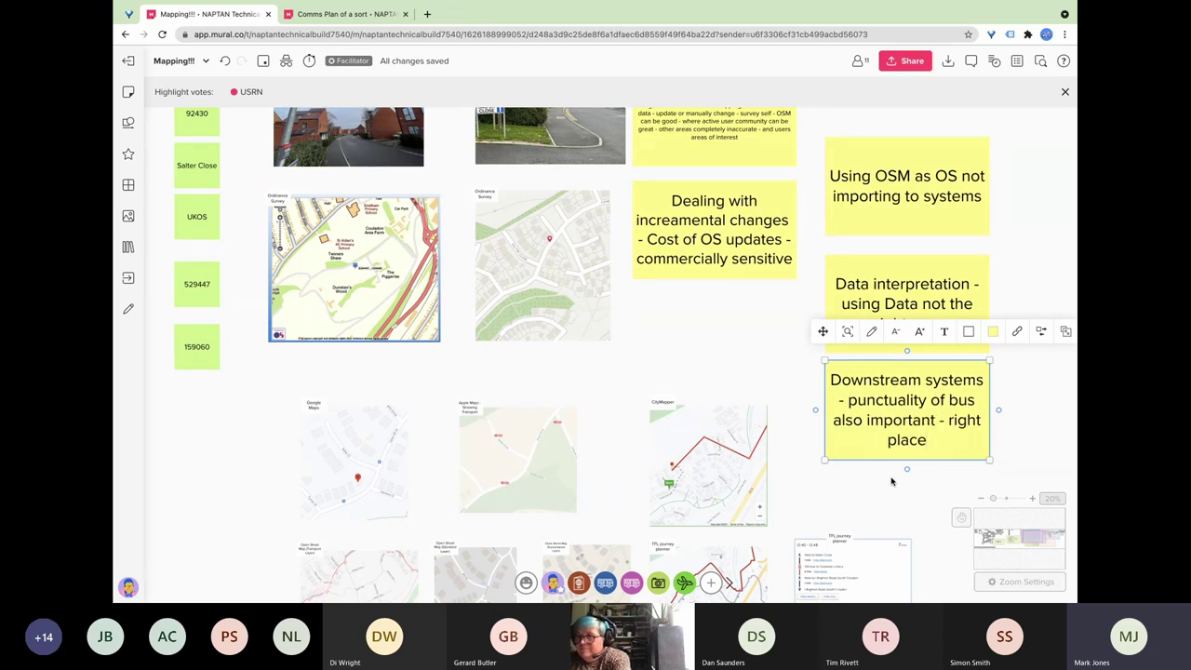
type(" (right time)")
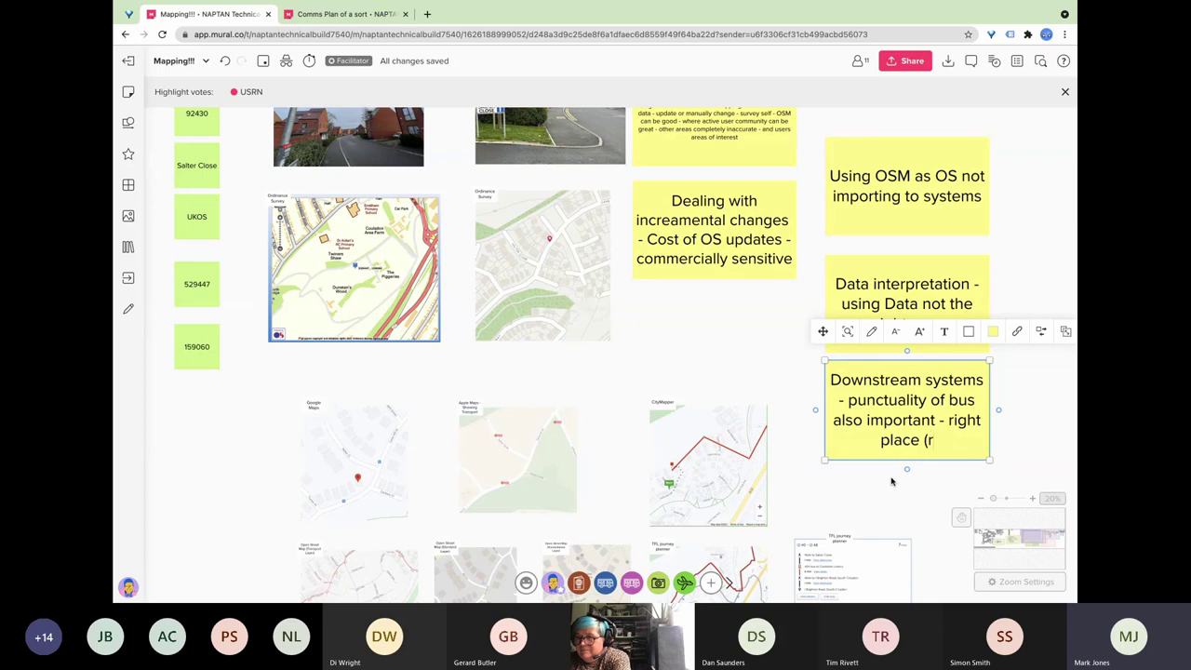
left_click(1015, 484)
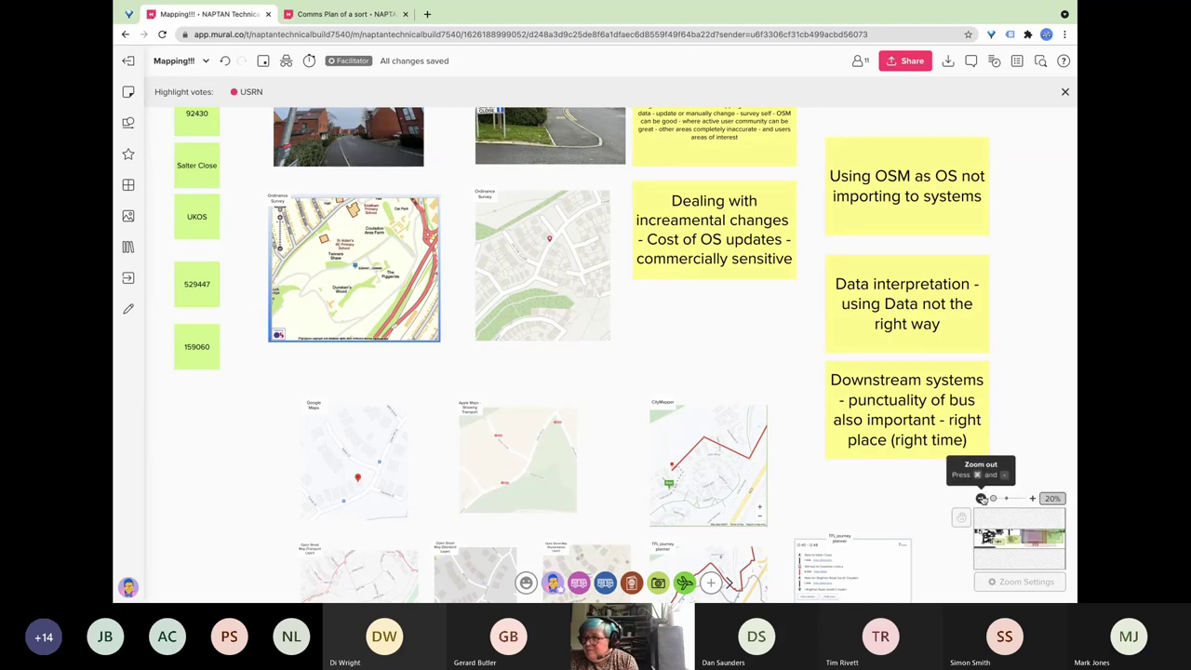
Review the whole Salter Close section, including its map examples and the yellow comment notes beside them.
left_click(982, 499)
scroll(854, 473, "right", 3)
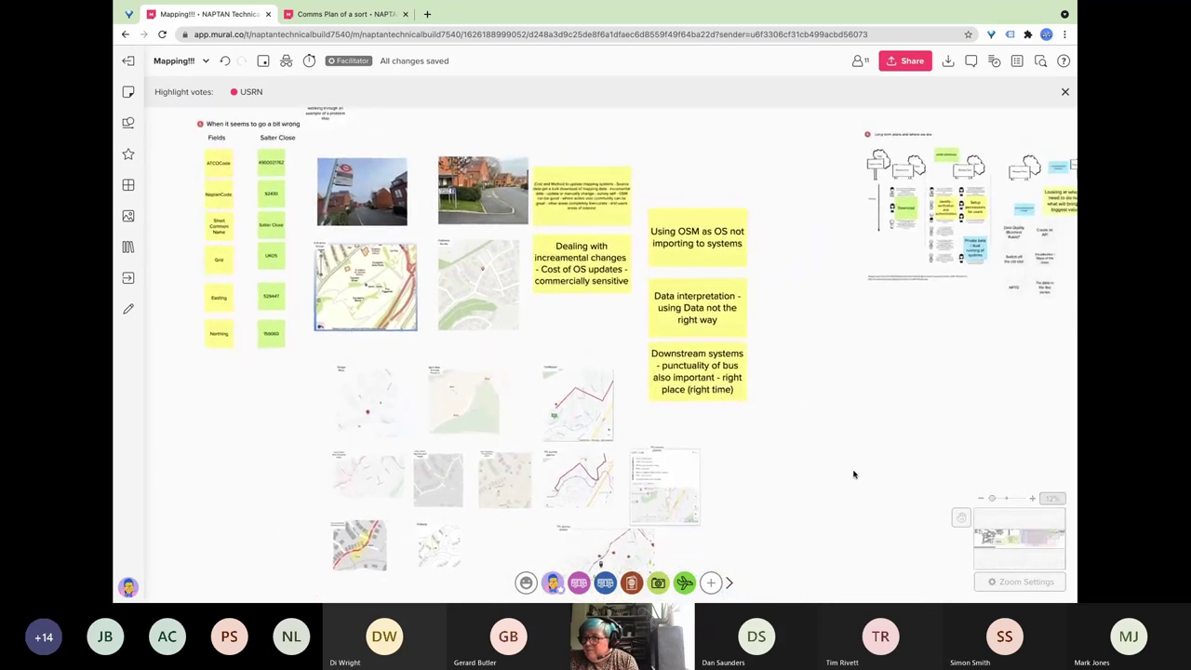
scroll(853, 474, "down", 5)
scroll(854, 474, "up", 4)
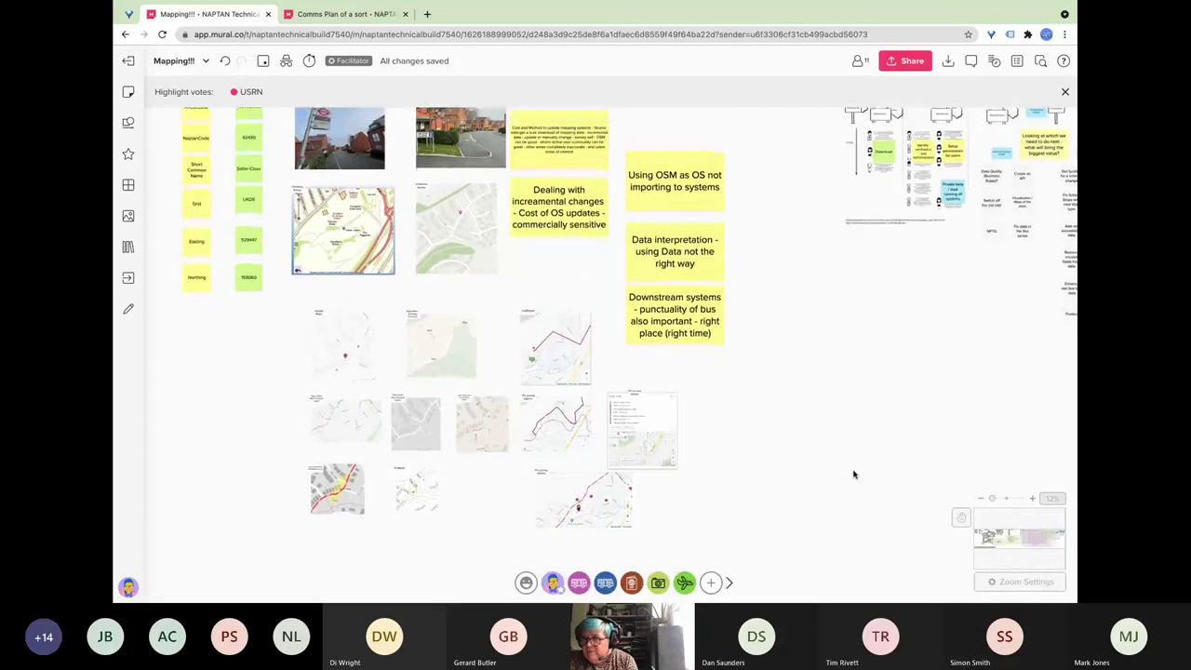
scroll(854, 474, "up", 3)
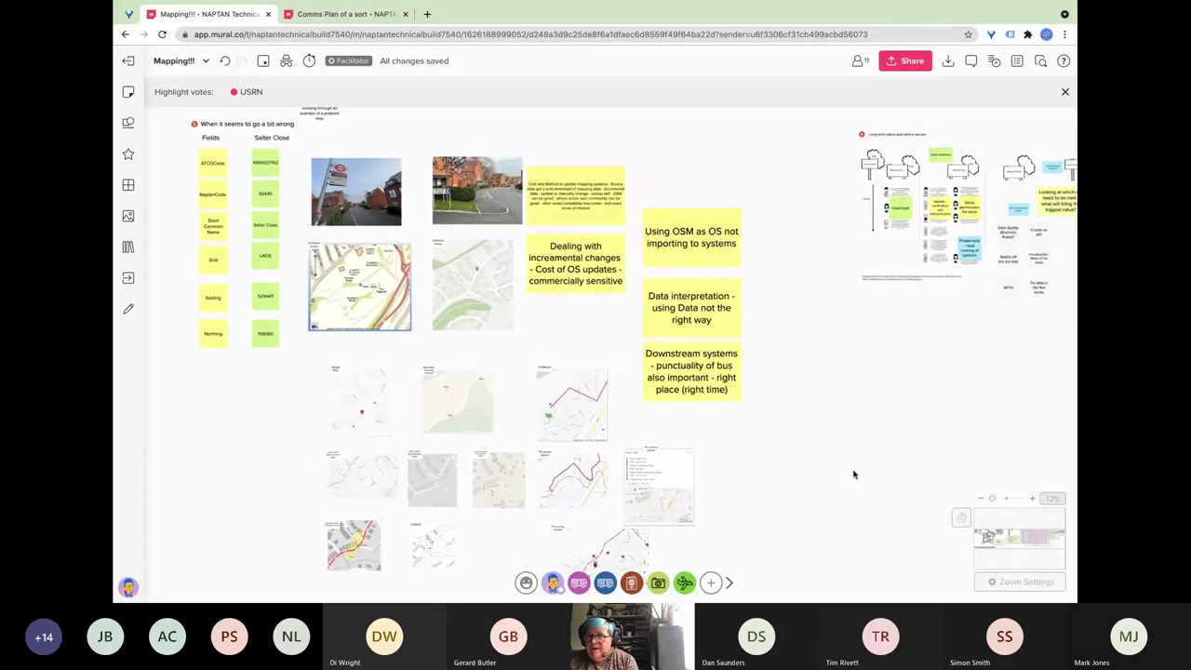
scroll(853, 474, "up", 2)
scroll(853, 474, "down", 3)
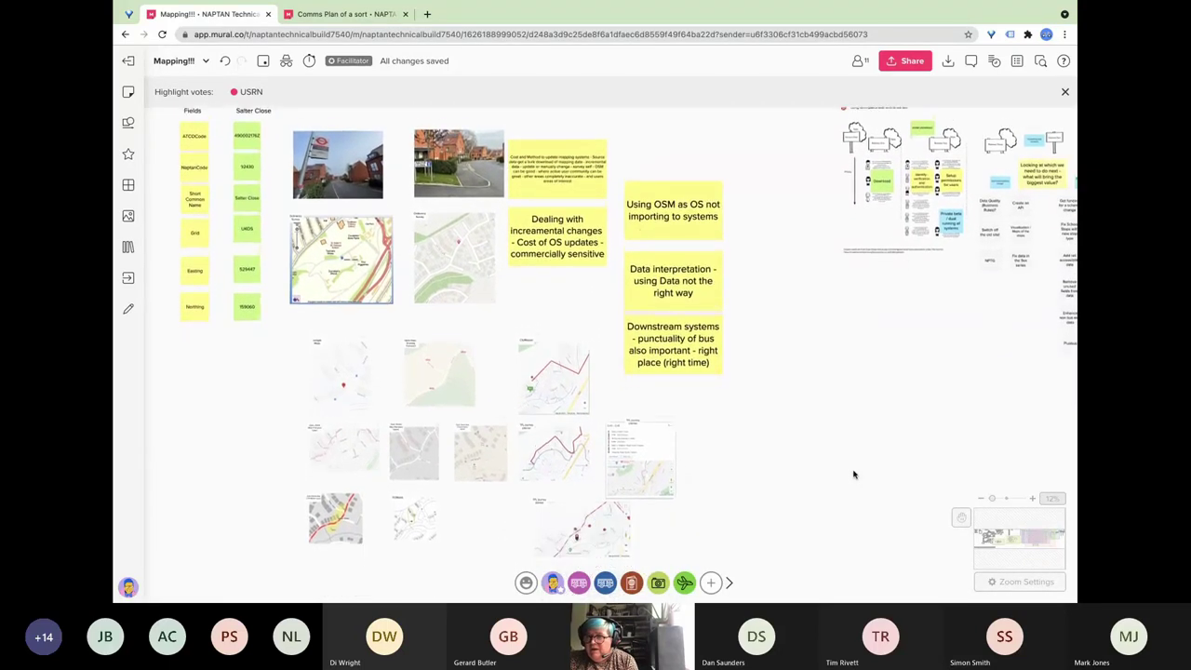
scroll(853, 474, "down", 1)
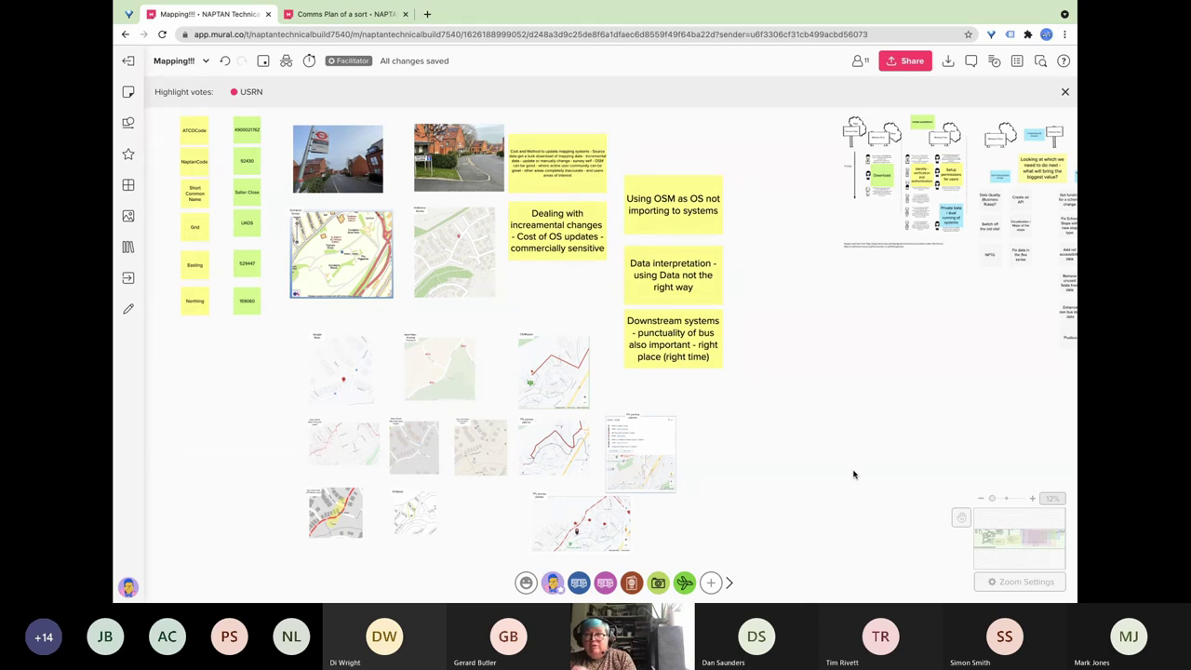
Examine the long-term plans roadmap from Horizon One to Horizon Two, including the candidate work items for what to do next.
scroll(866, 465, "right", 6)
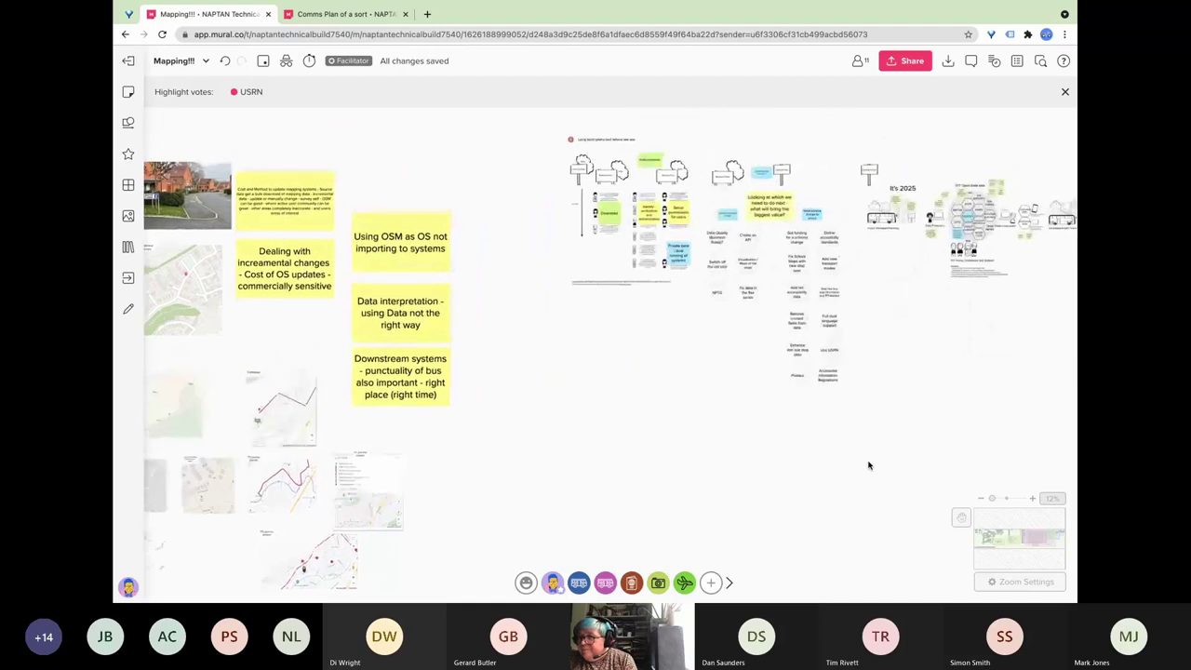
scroll(868, 466, "right", 8)
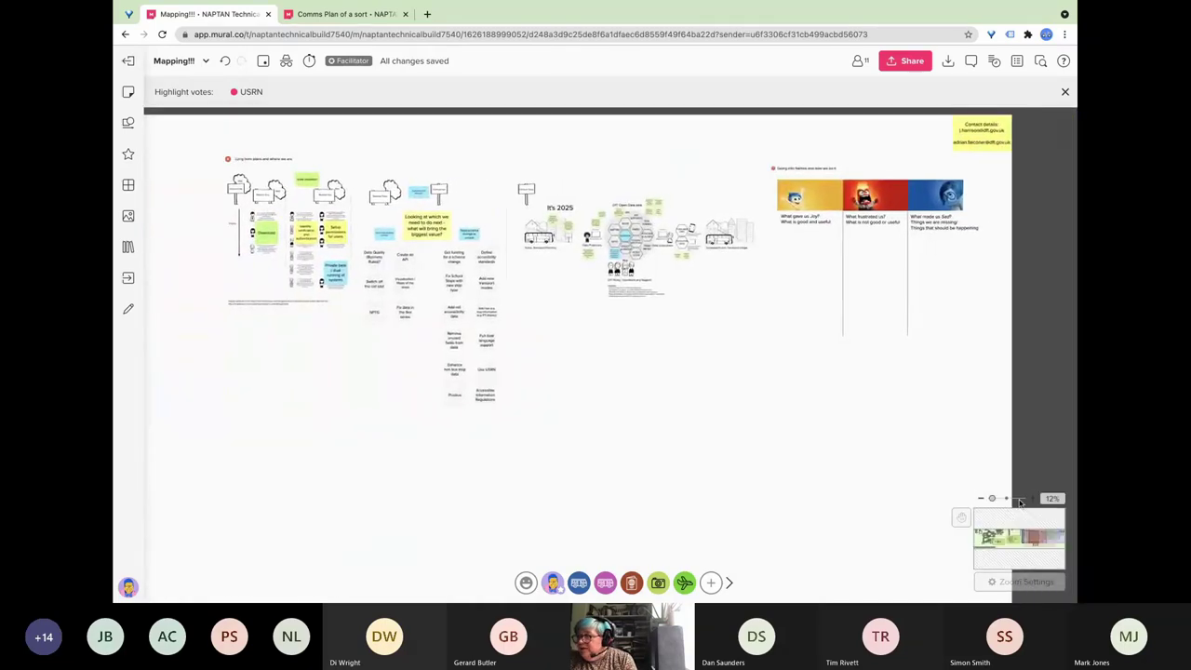
left_click(1032, 500)
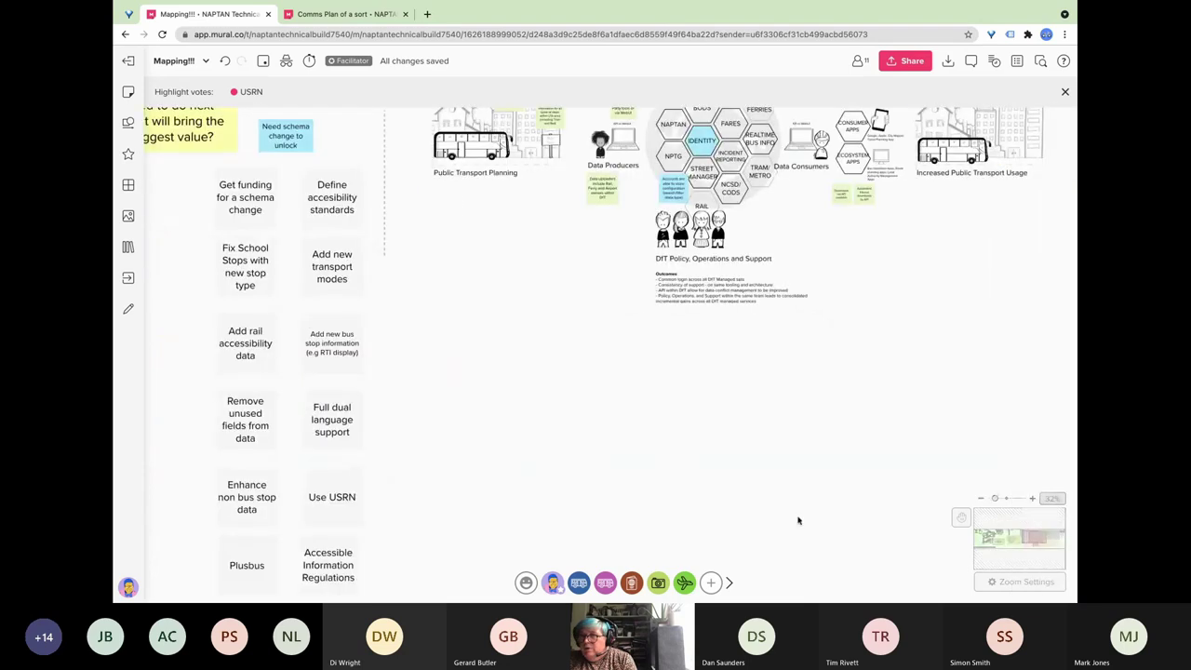
scroll(798, 521, "left", 5)
scroll(798, 521, "left", 5)
scroll(798, 521, "up", 2)
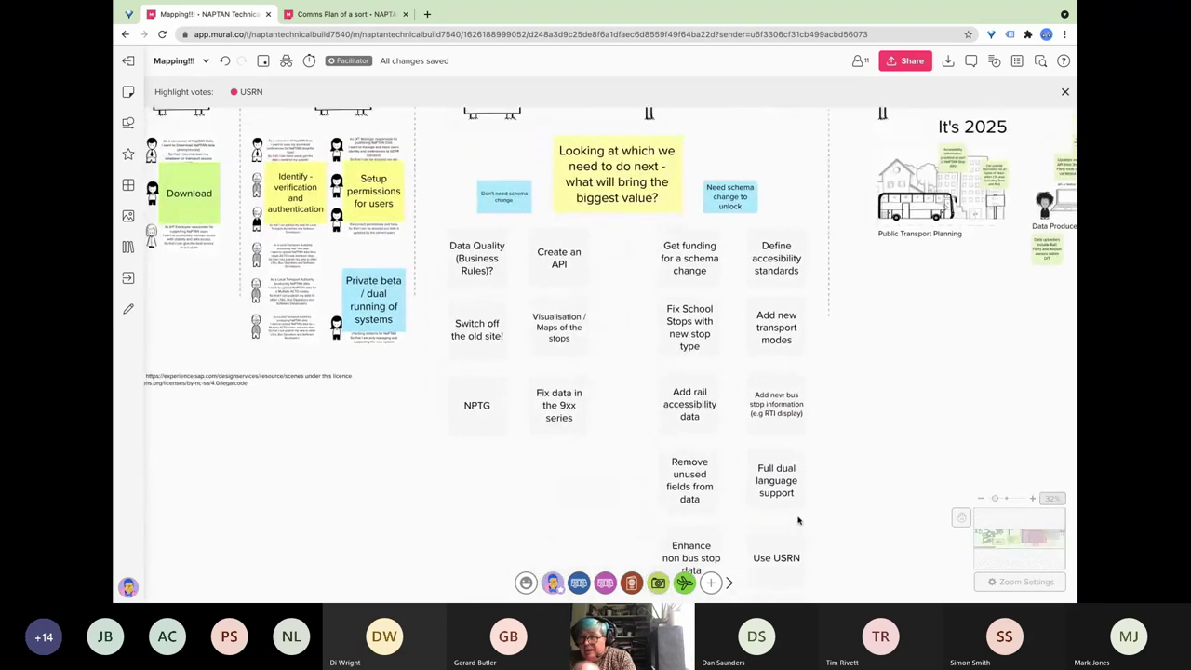
scroll(799, 522, "left", 3)
scroll(798, 521, "up", 2)
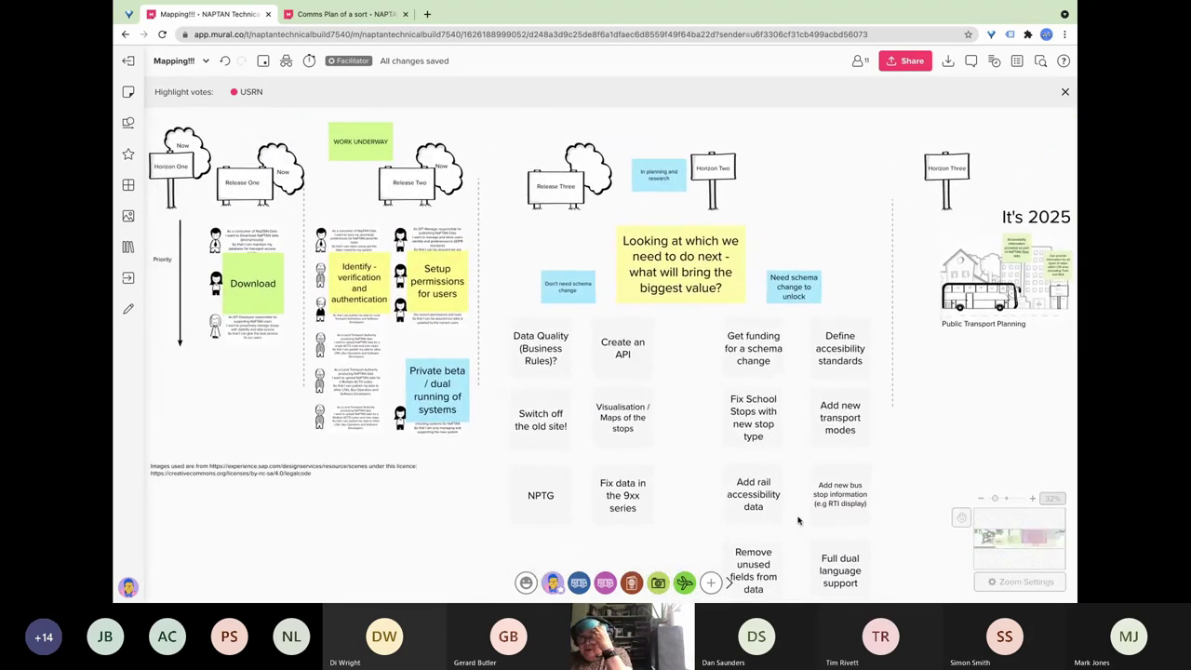
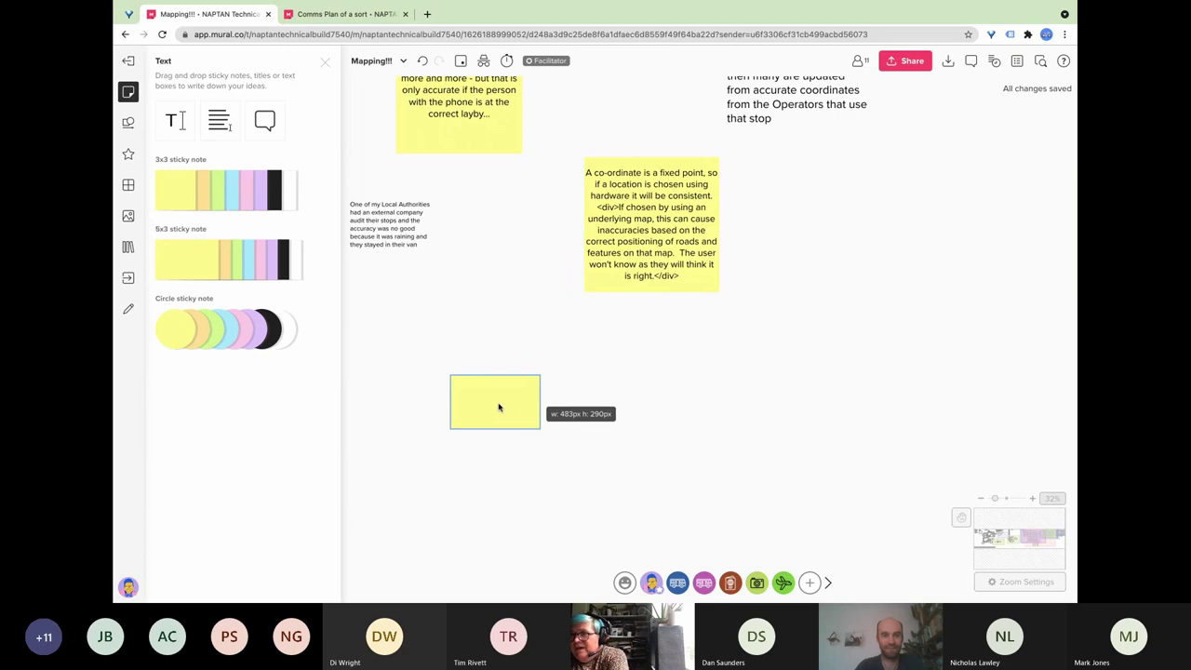
Place a yellow 5x3 sticky note below the stop accuracy comments reading "Google Maps and Apple Maps - using GPS location in the phone".
left_click(500, 408)
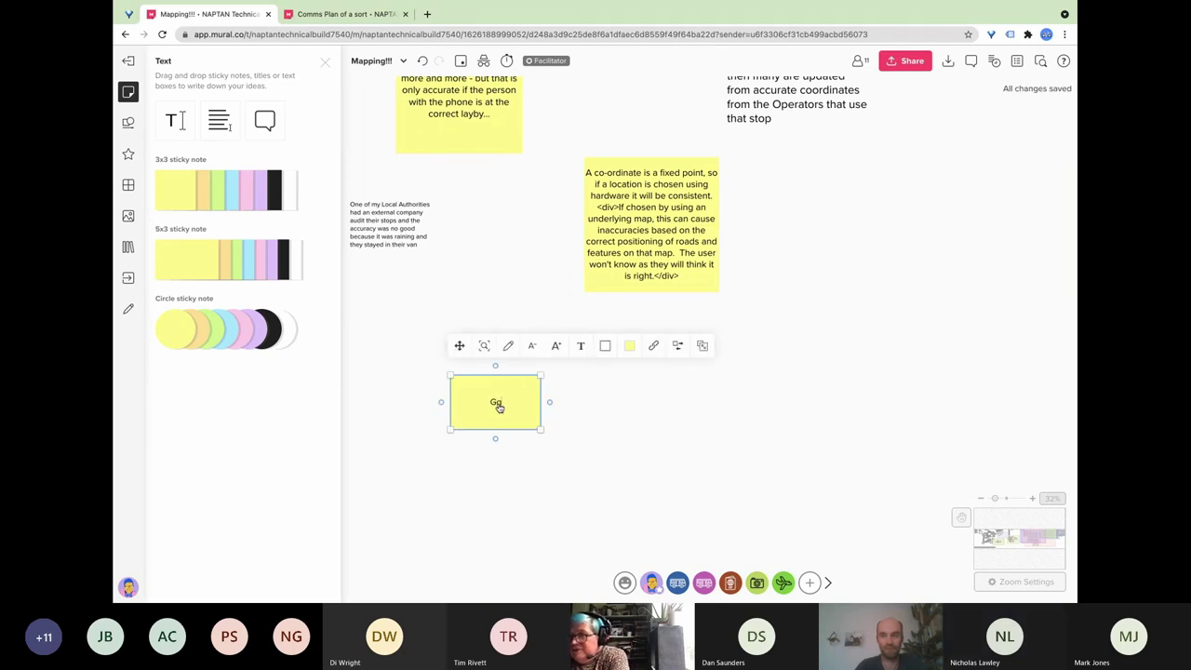
type("Google Maps")
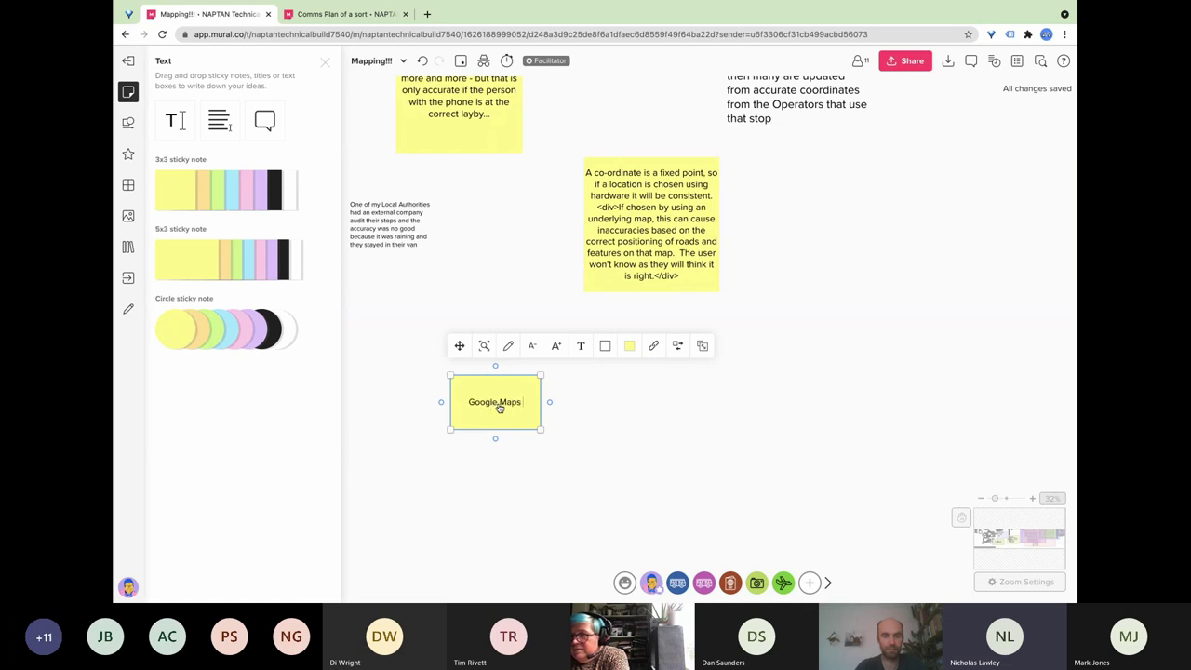
type("and Apple M")
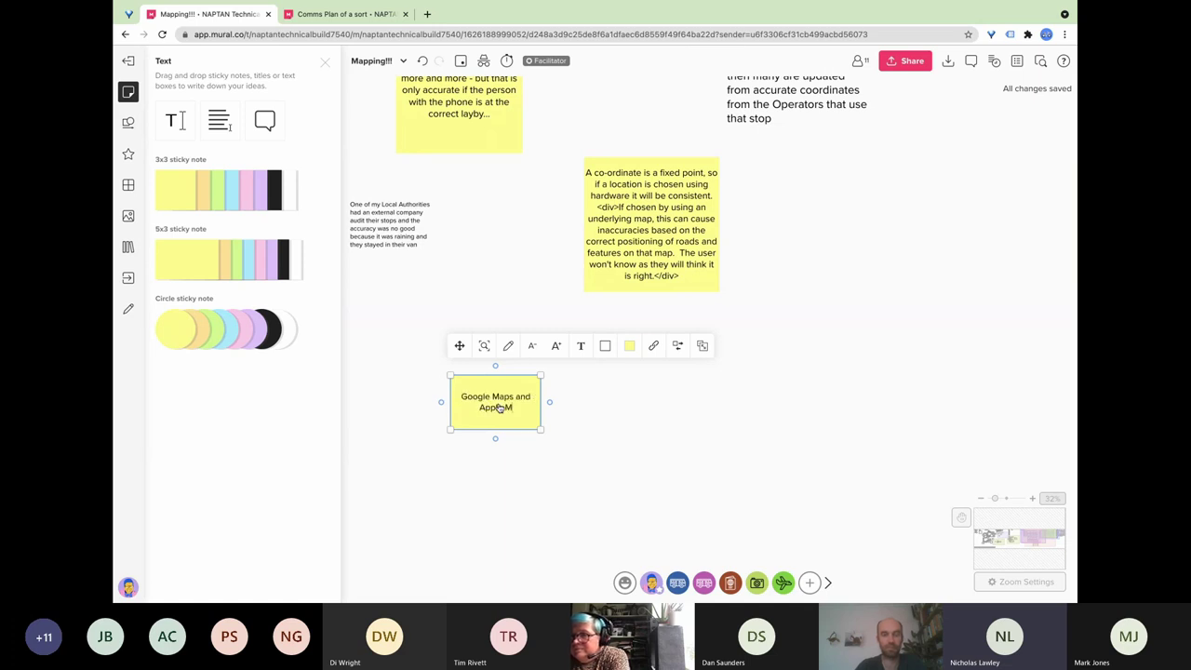
type("aps - us")
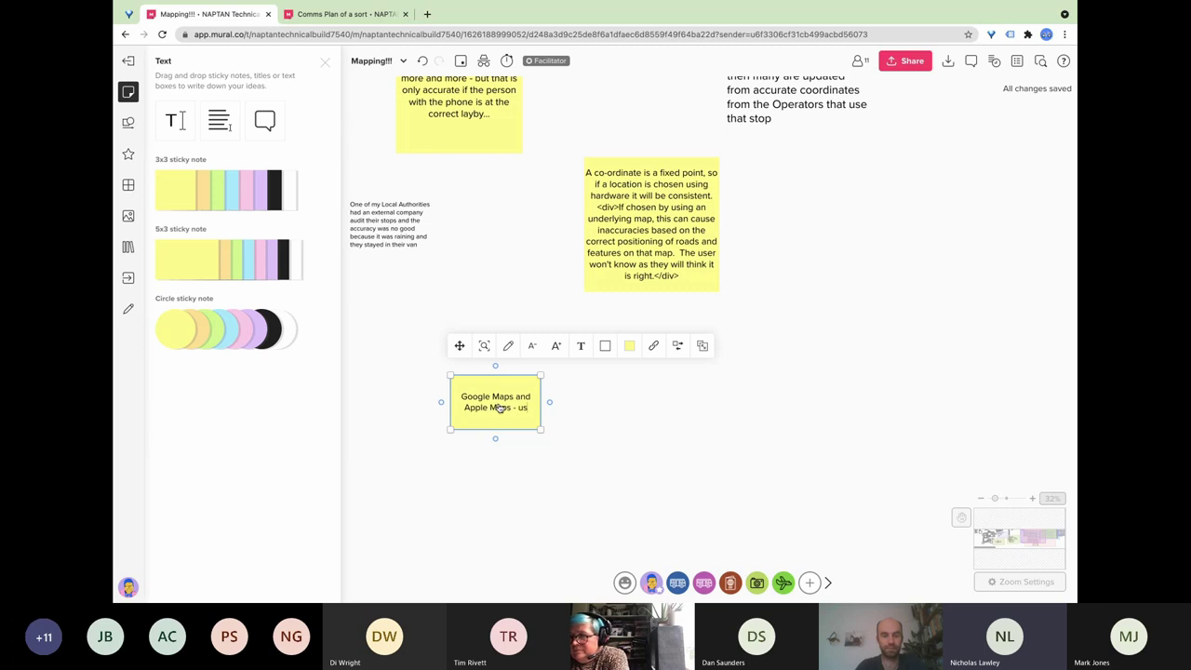
type("ing GPS")
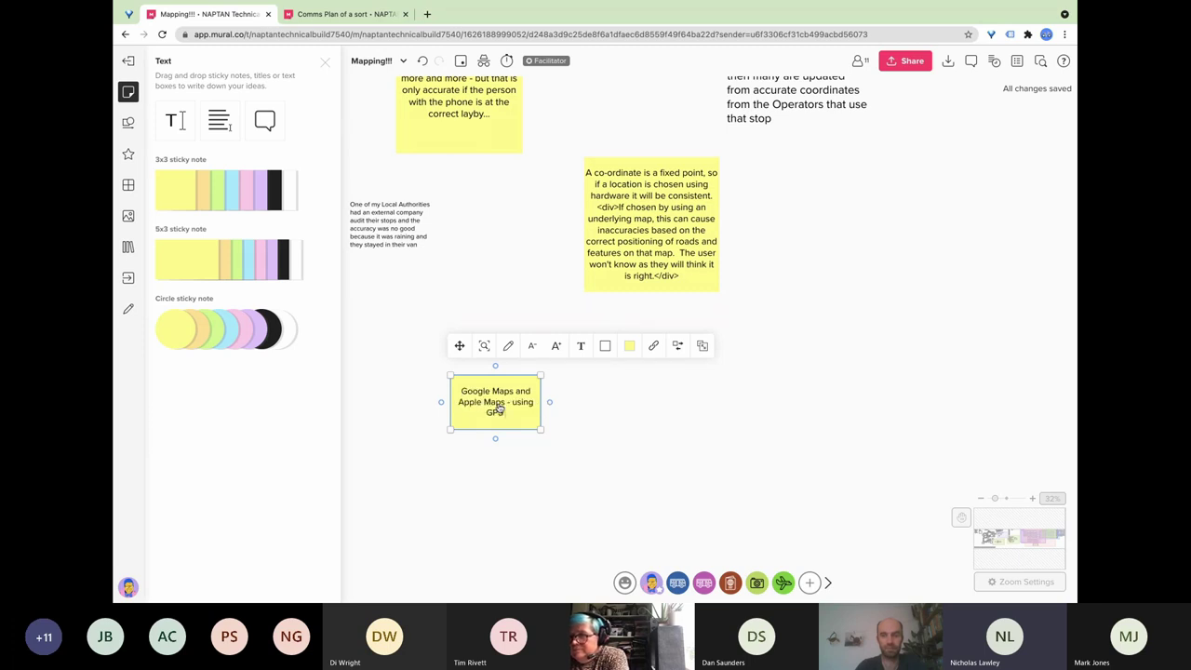
type(" location in t")
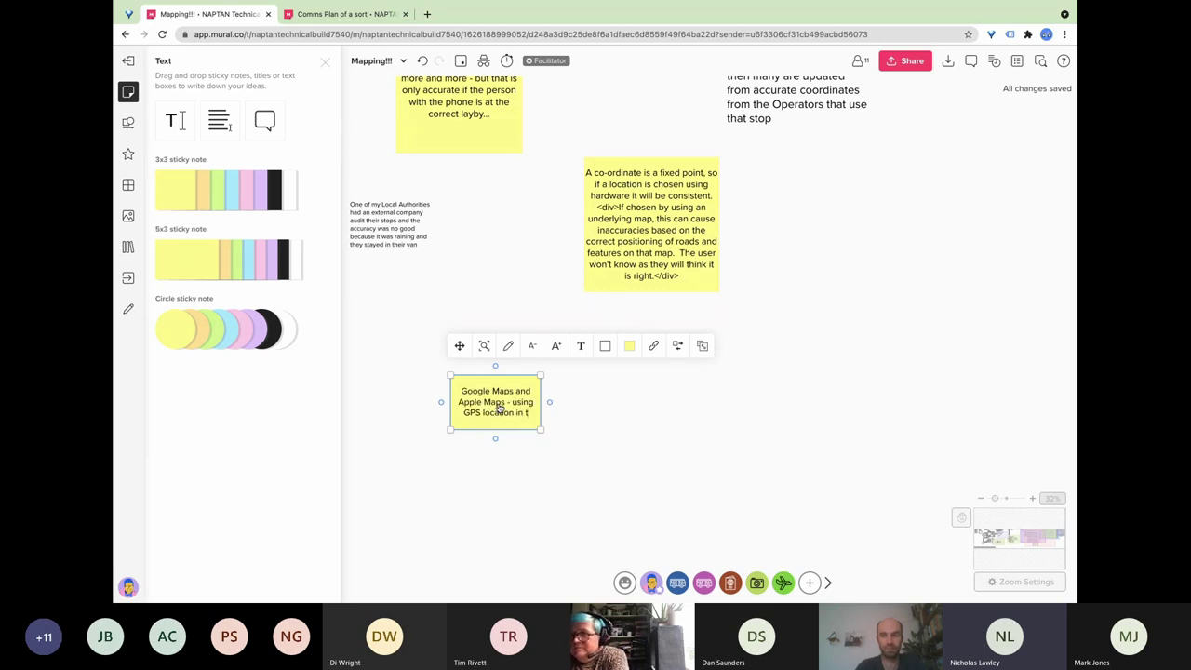
type("he phone")
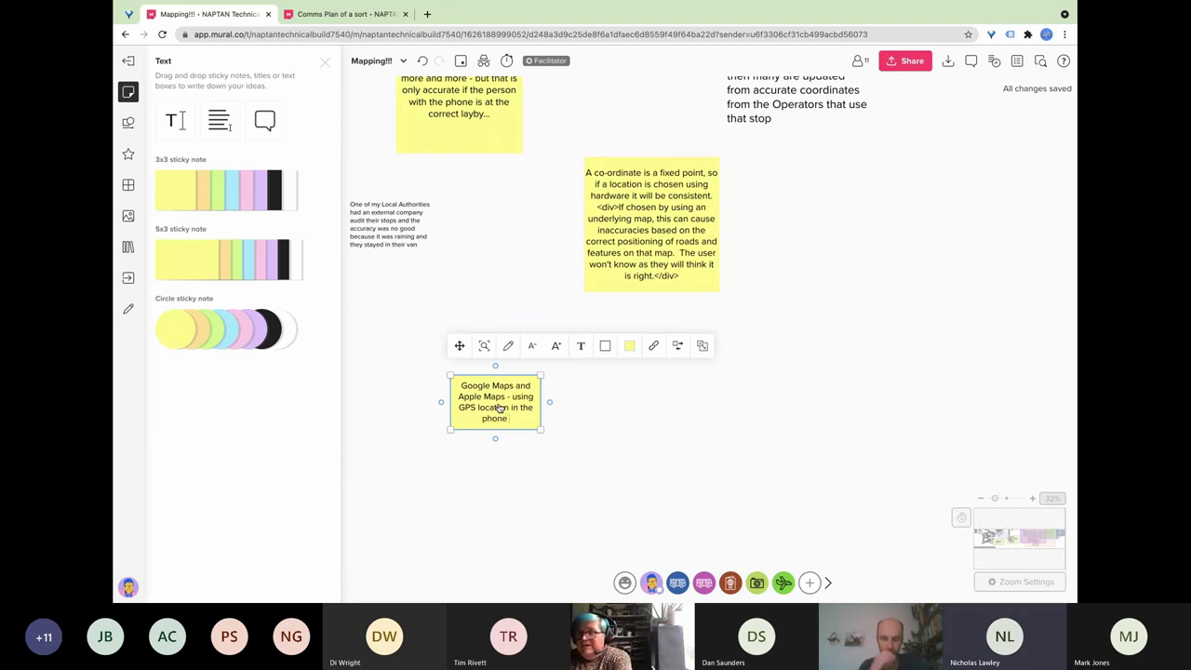
Extend the Google Maps and Apple Maps sticky note's text with "- Record Coordinates".
type(" (")
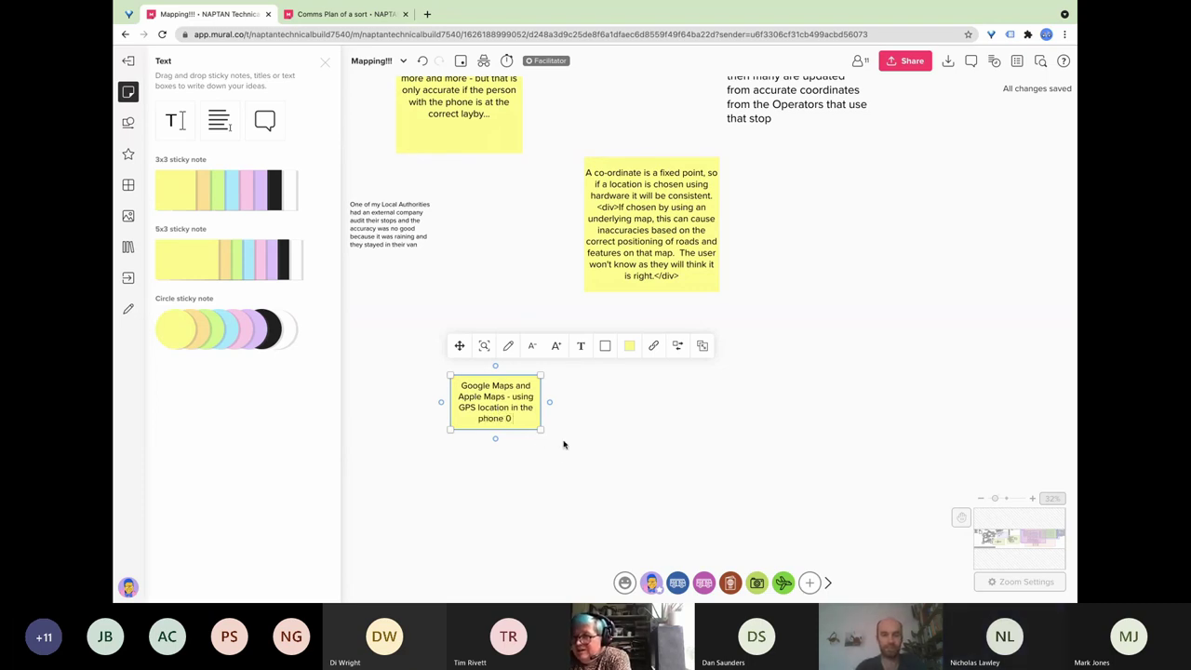
key("BackSpace")
type("- Record")
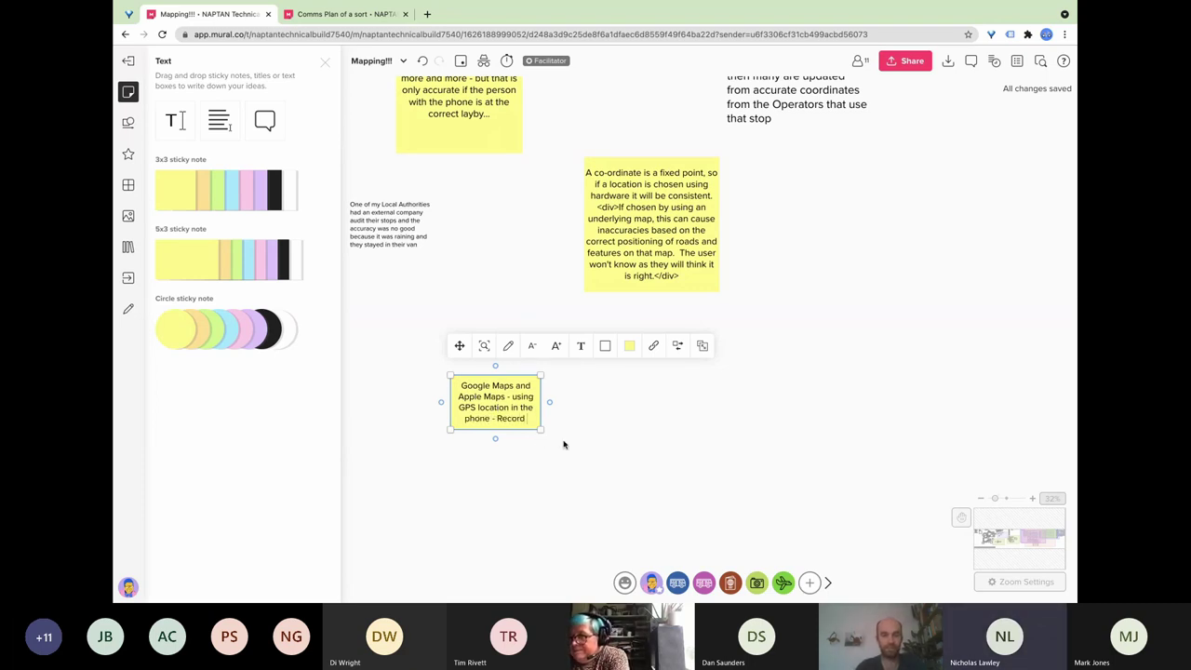
type(" Coordinga")
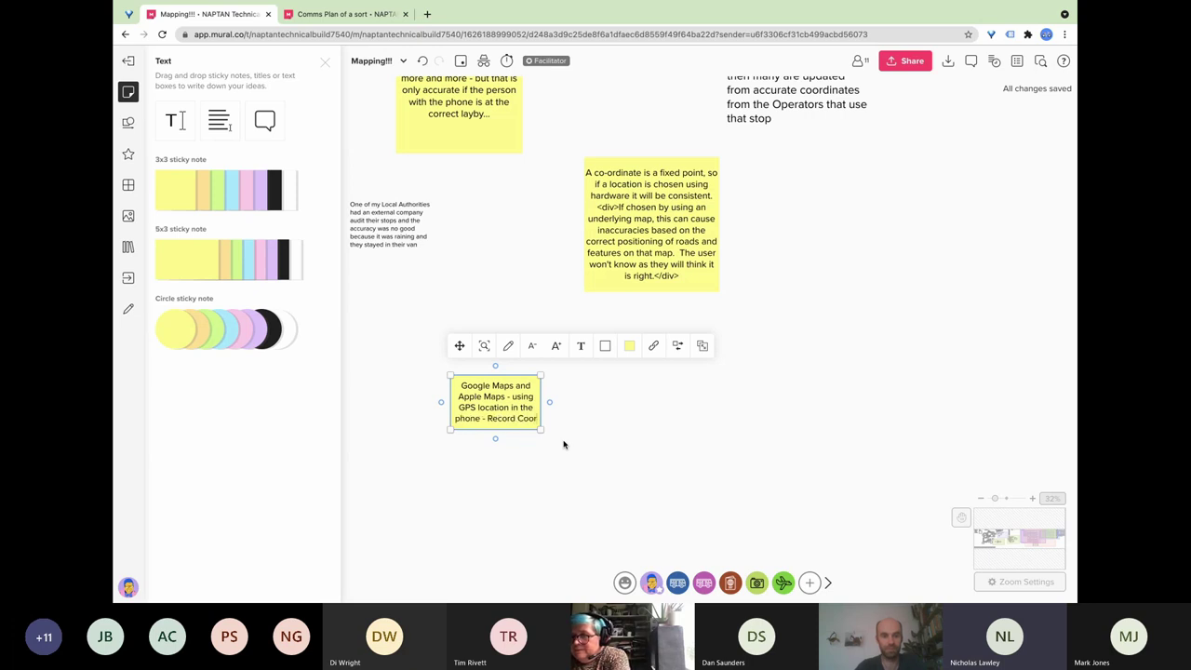
key("BackSpace")
key("BackSpace")
type("a")
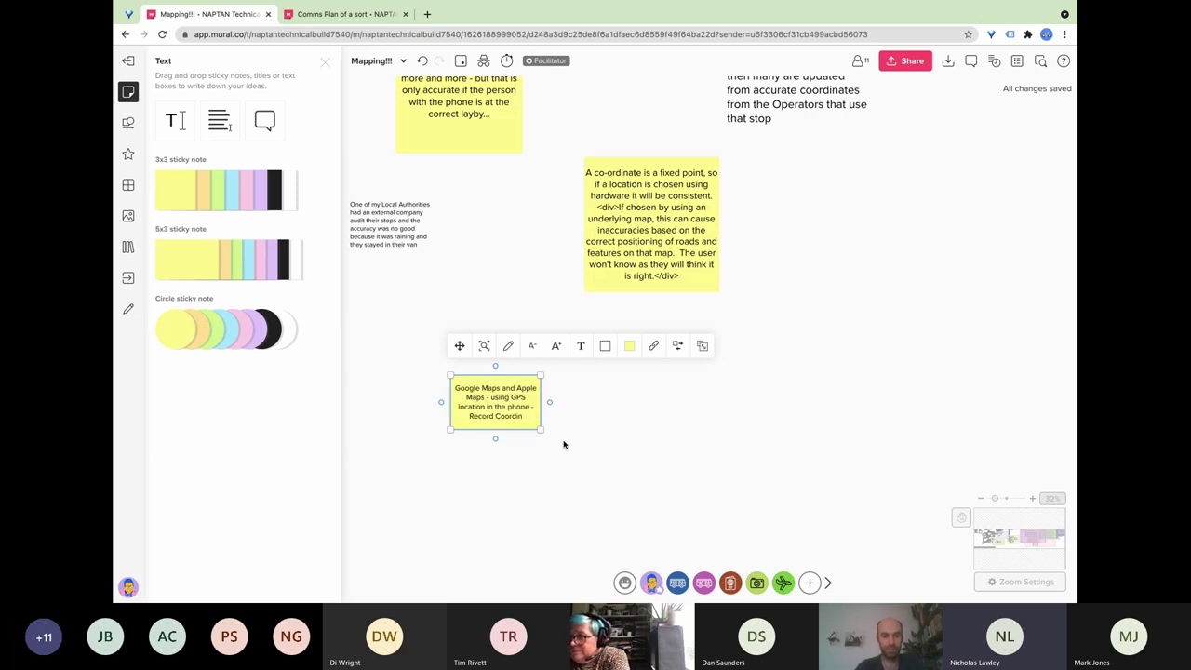
type("tes")
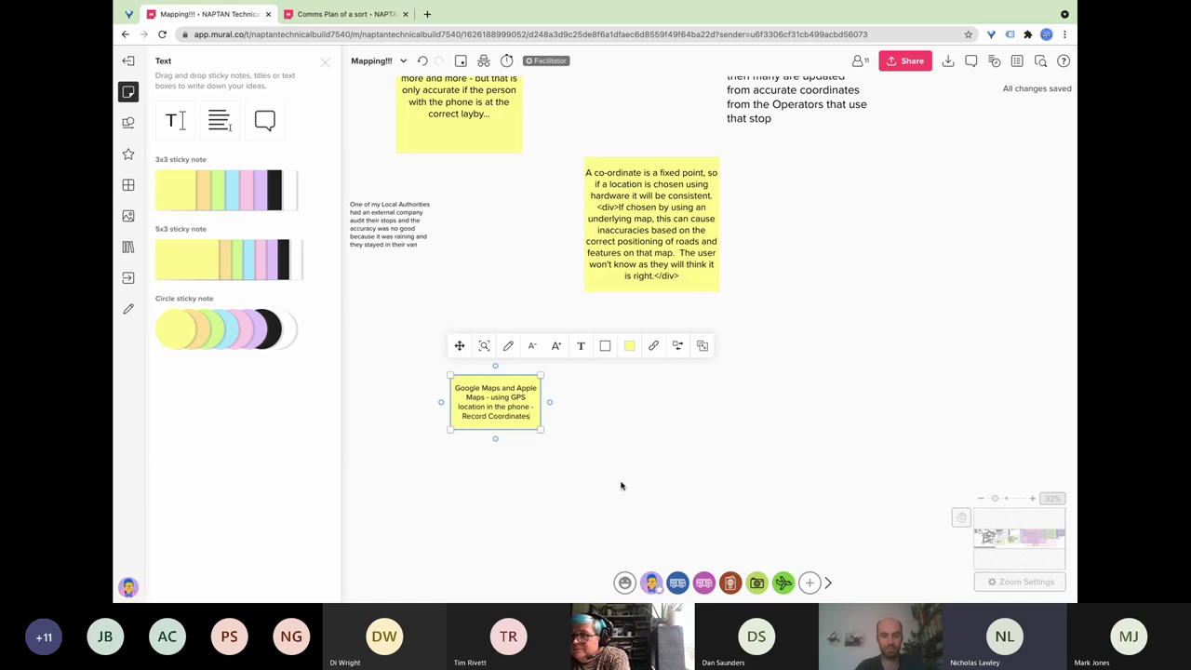
Move the Google Maps and Apple Maps note just below the Local Authorities audit comment and deselect it.
left_click_drag(507, 418, 478, 286)
left_click(493, 371)
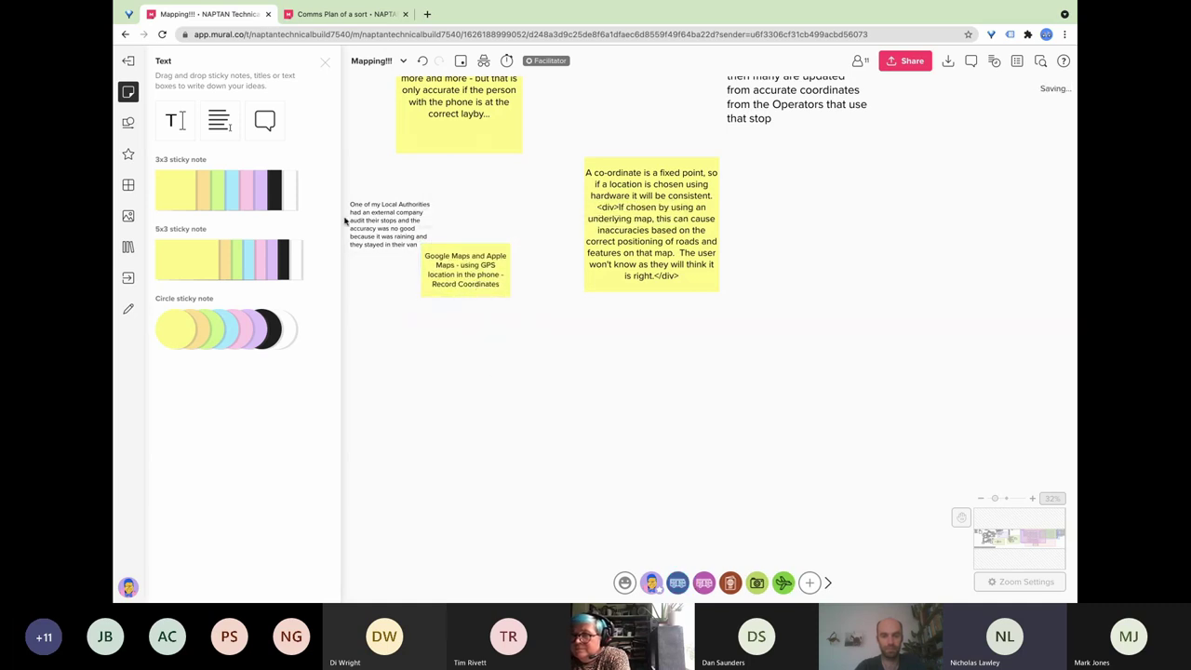
left_click(326, 65)
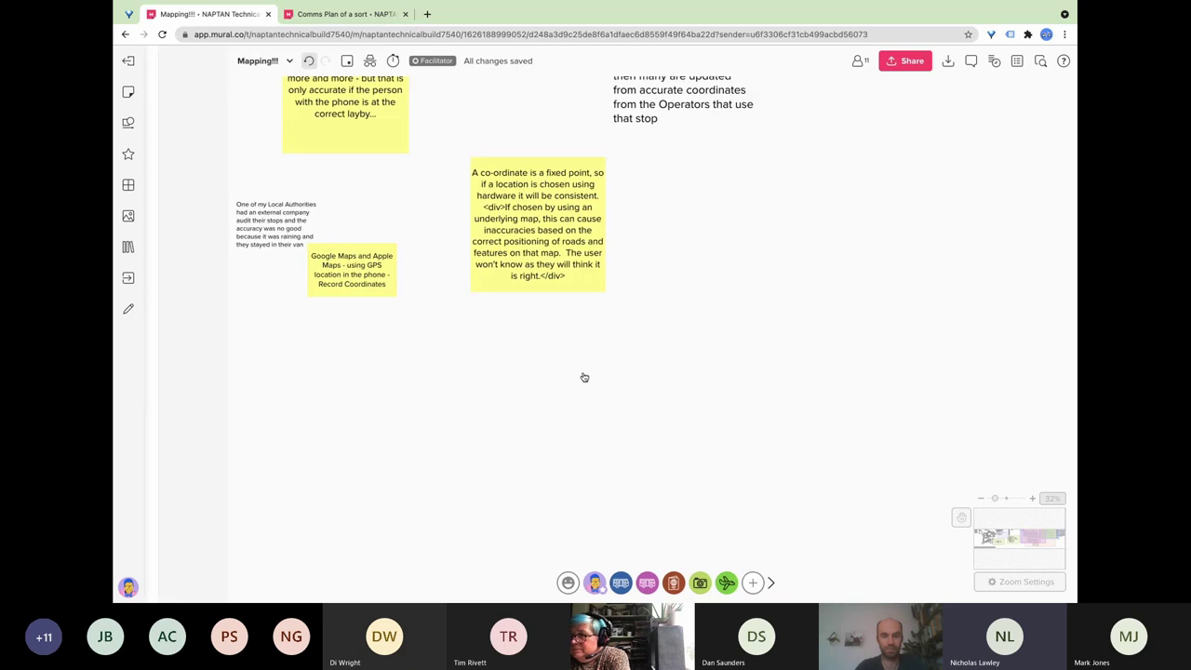
Place a blank yellow 5x3 sticky note in the empty space above the DfT Open Data sets diagram.
left_click(1050, 545)
scroll(803, 465, "right", 5)
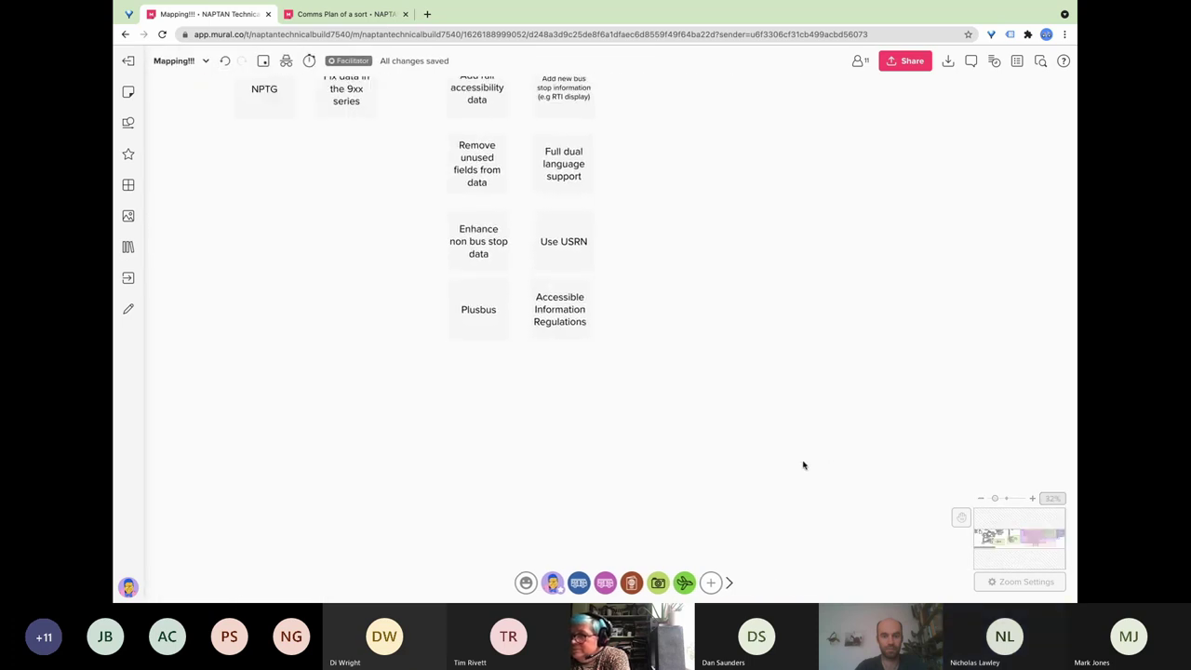
left_click(1055, 541)
scroll(709, 417, "up", 4)
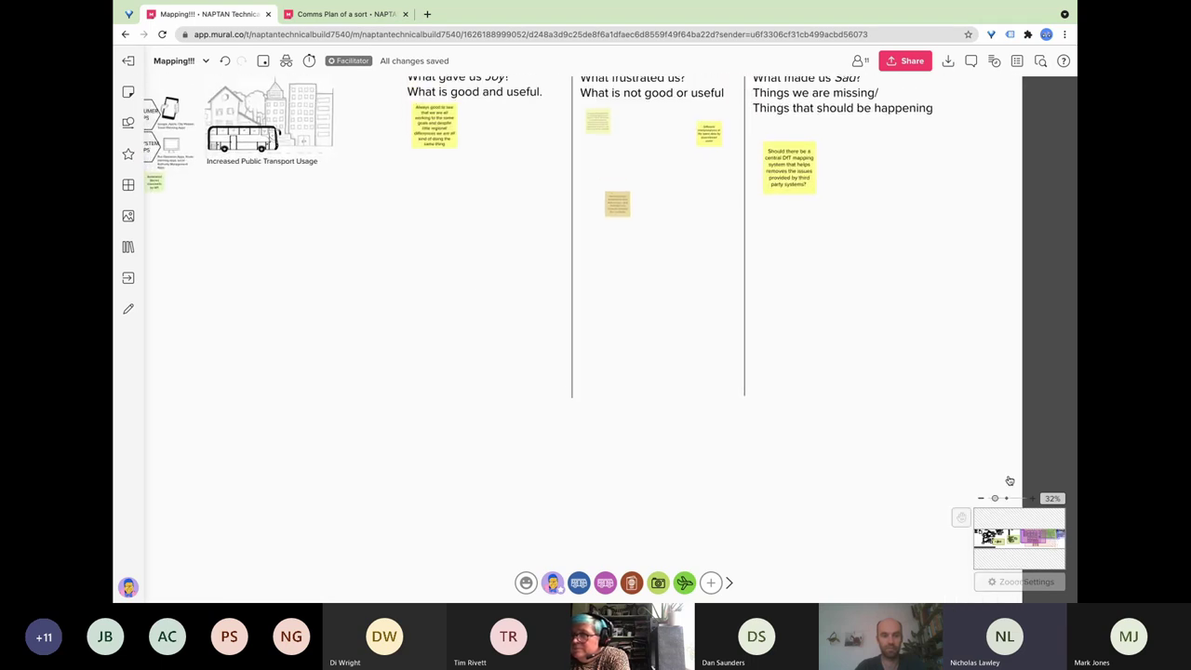
scroll(708, 417, "up", 8)
scroll(708, 417, "left", 4)
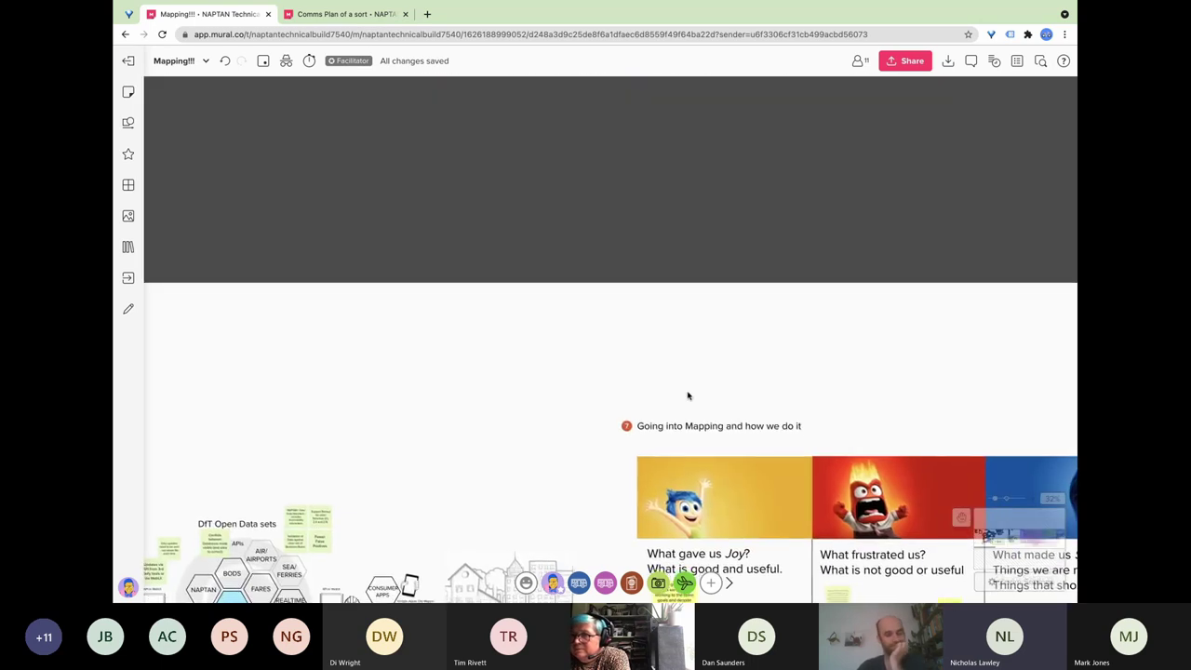
left_click(128, 94)
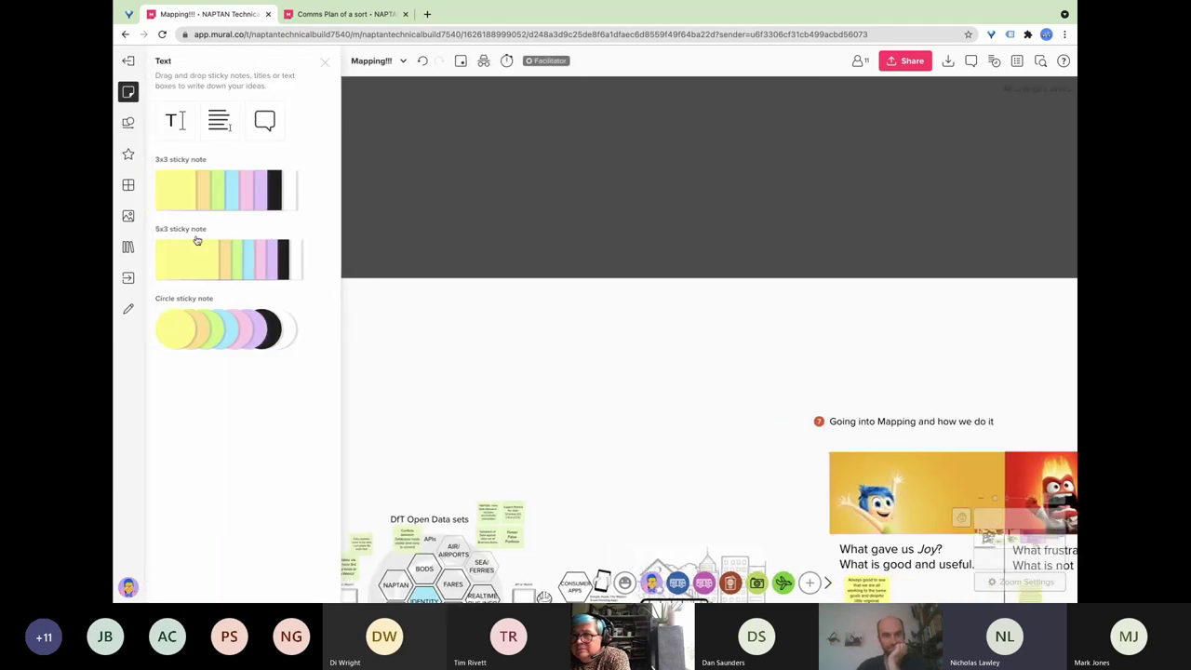
left_click_drag(358, 295, 530, 401)
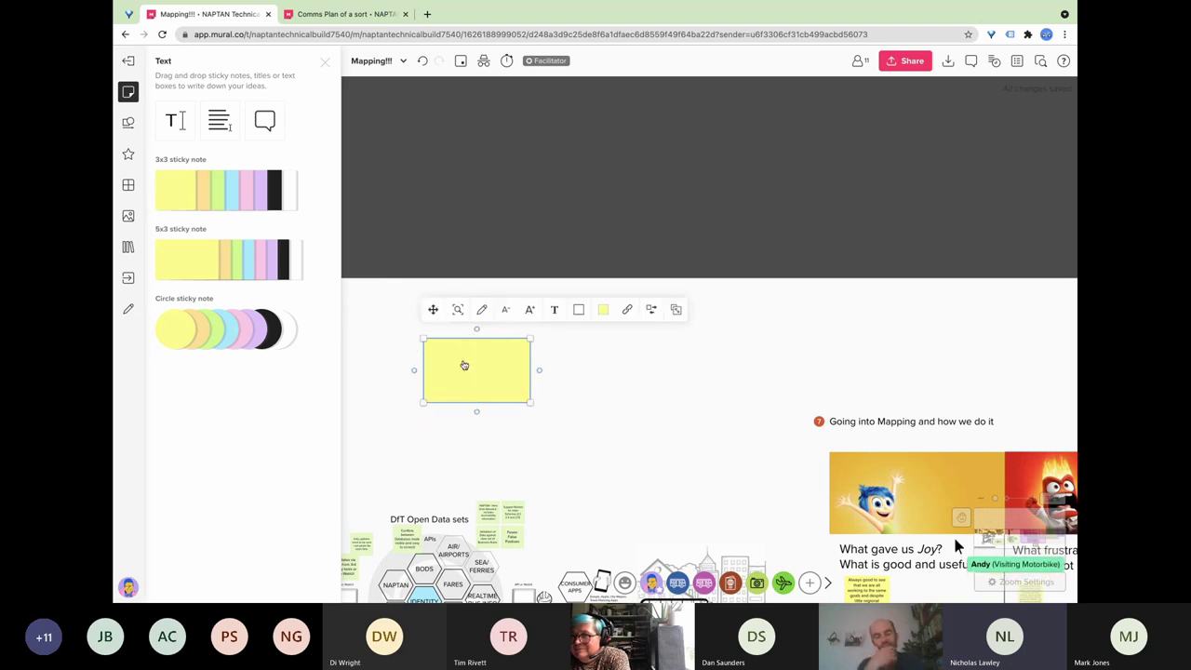
Enter "Beryl Bikes into Journey planner - says" on the new sticky note above the DfT Open Data sets diagram.
type("Beryl")
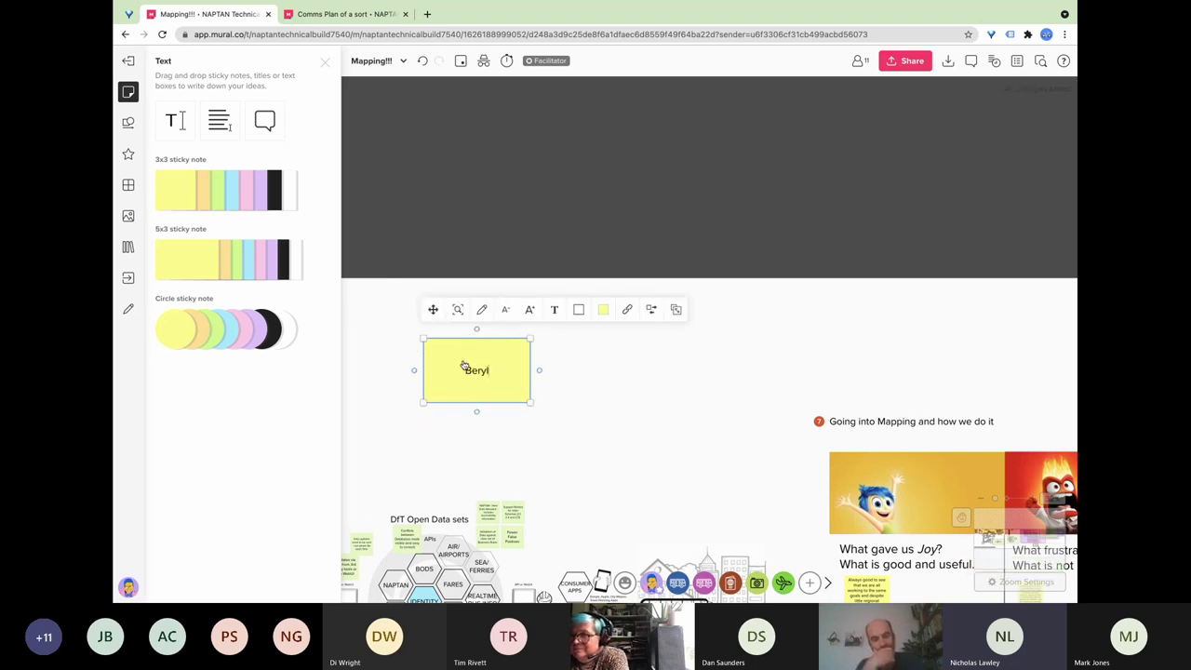
type(" Bikes int")
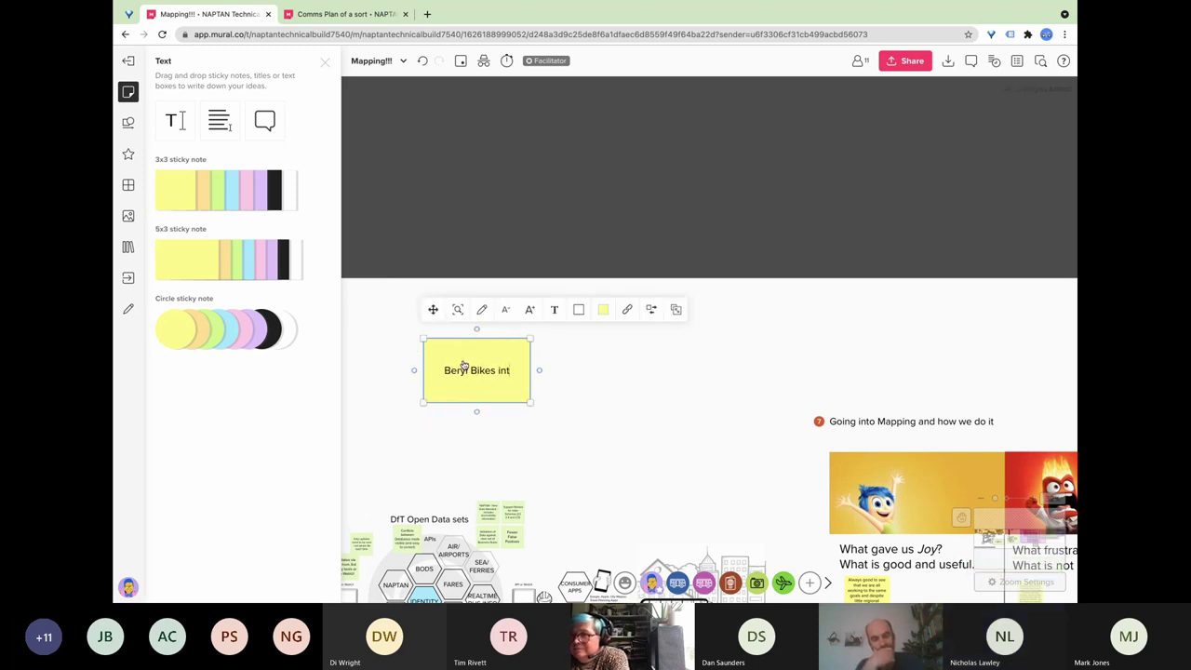
type("o HJou")
key("BackSpace")
key("BackSpace")
key("BackSpace")
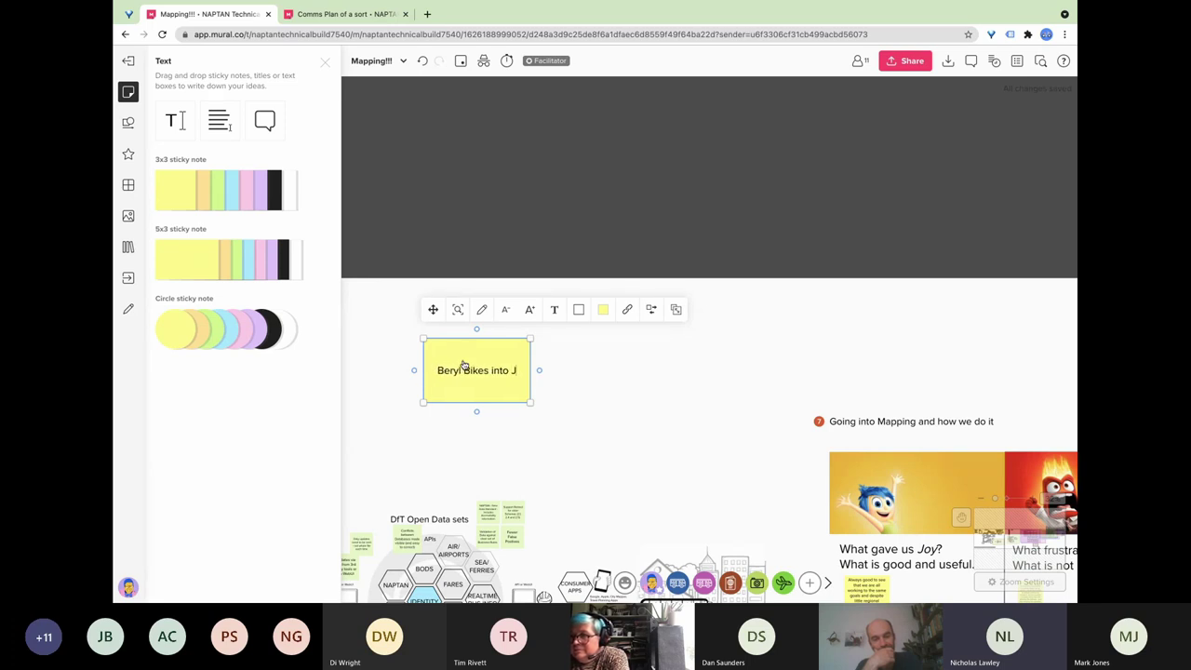
type("ournet")
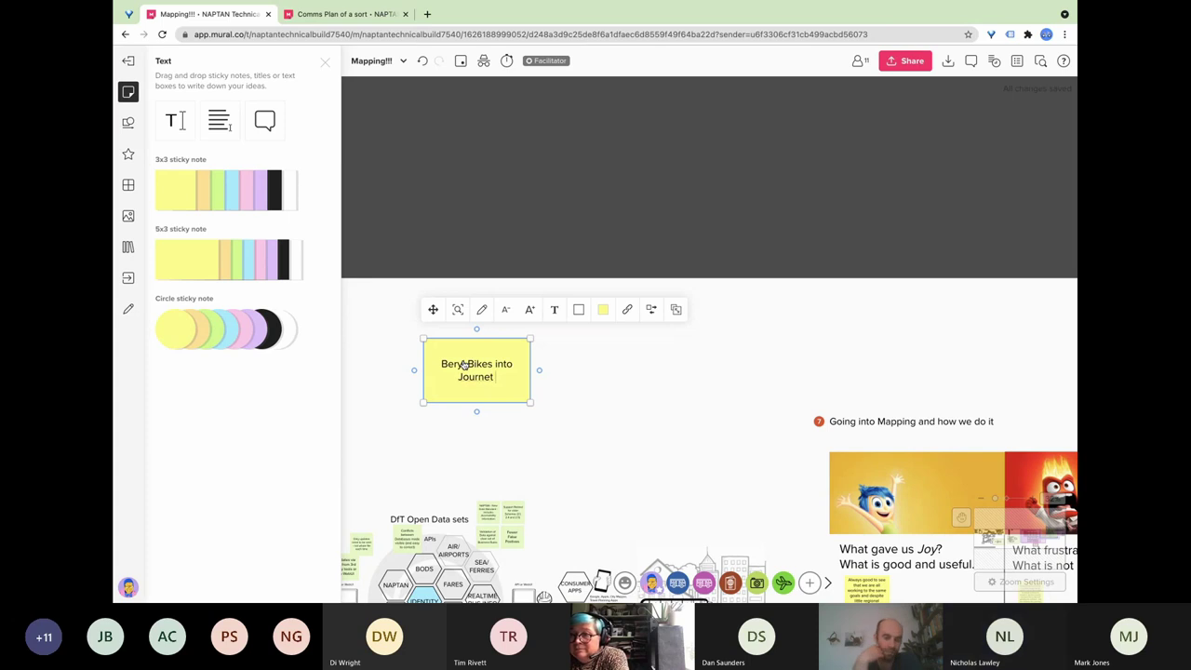
type(" a")
key("BackSpace")
key("BackSpace")
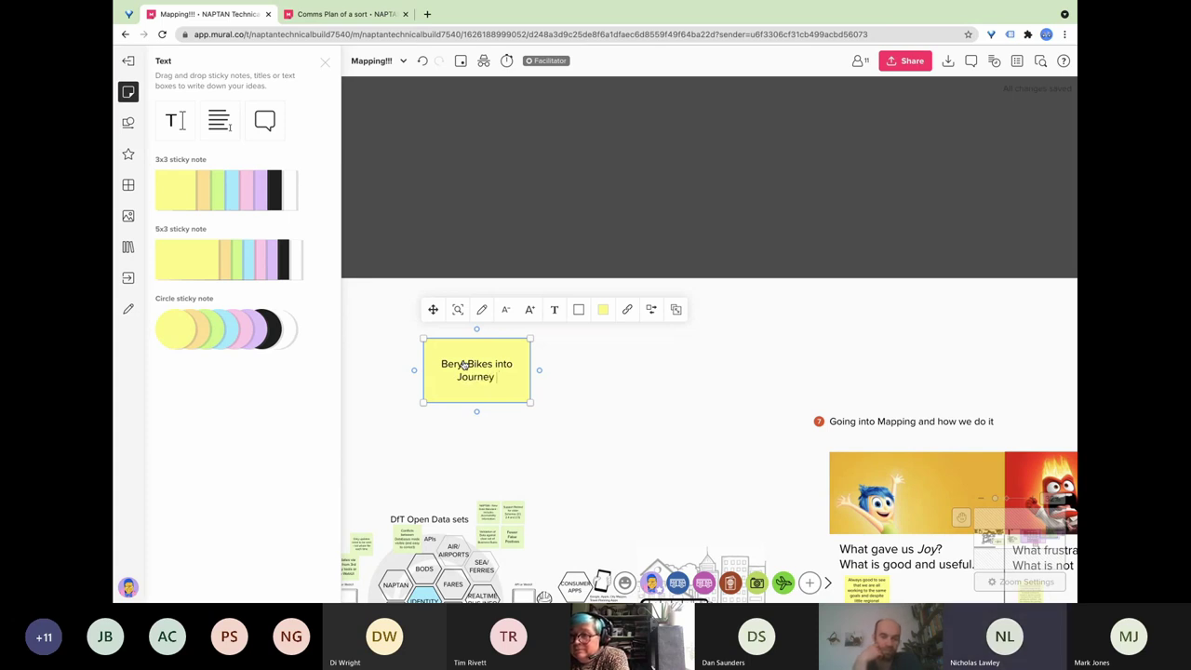
type("says")
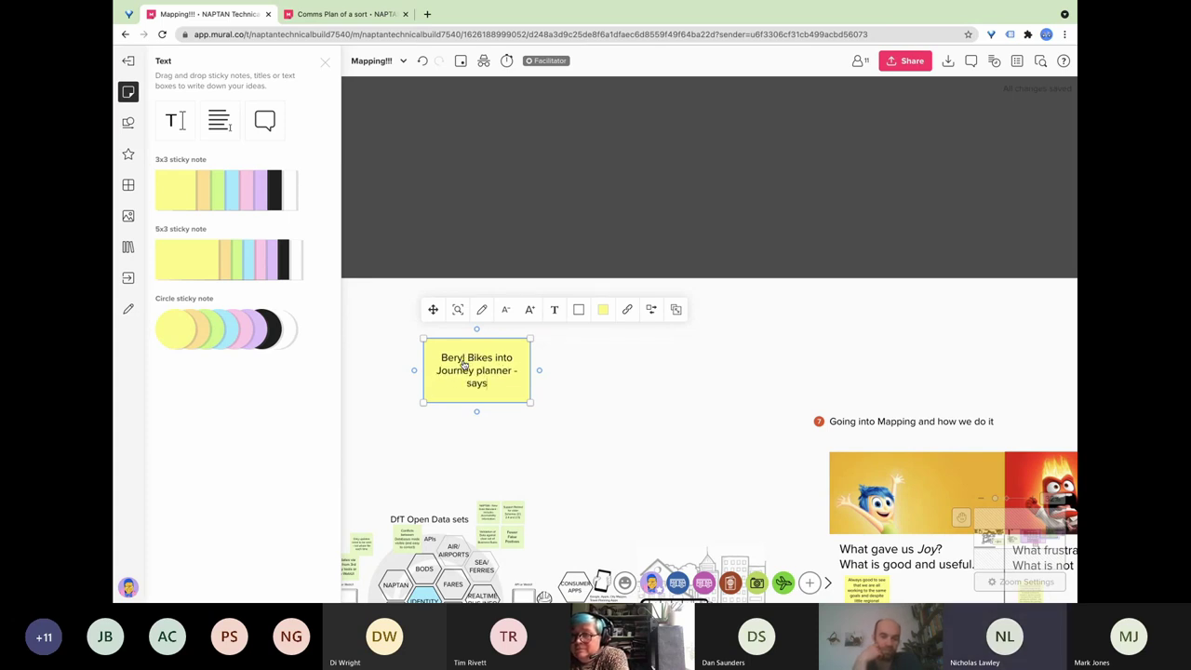
Complete the Beryl Bikes note with 'how many bikes into each "docking station"', including the quotation marks, and deselect it.
type(" how many b")
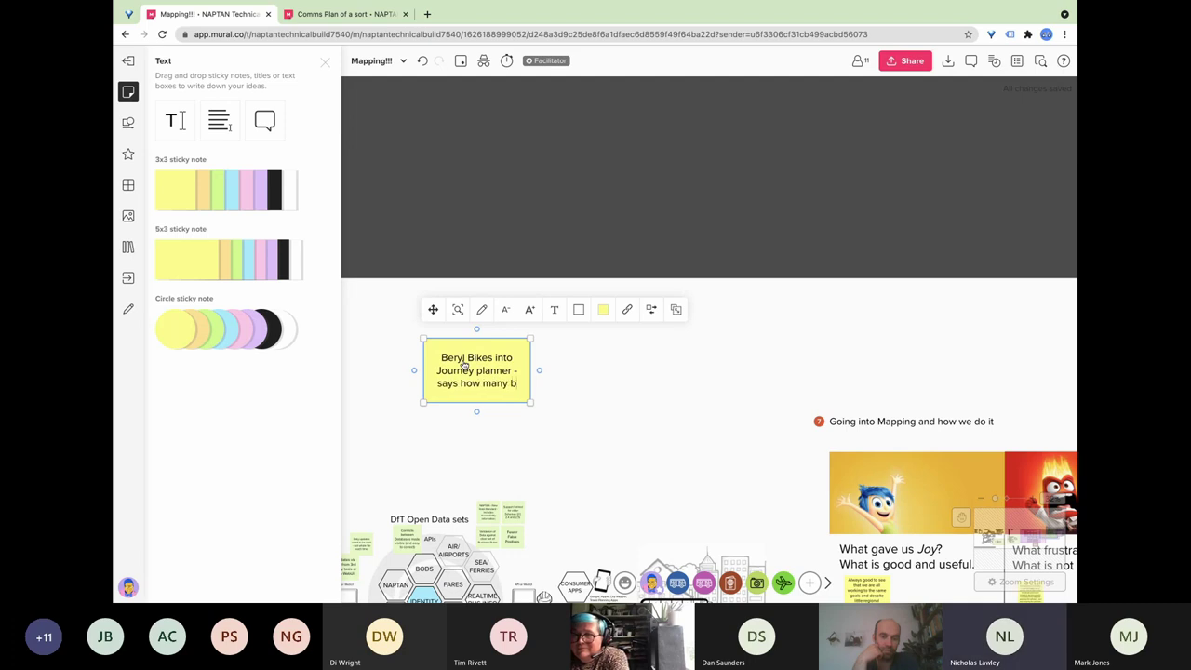
type("ikes into")
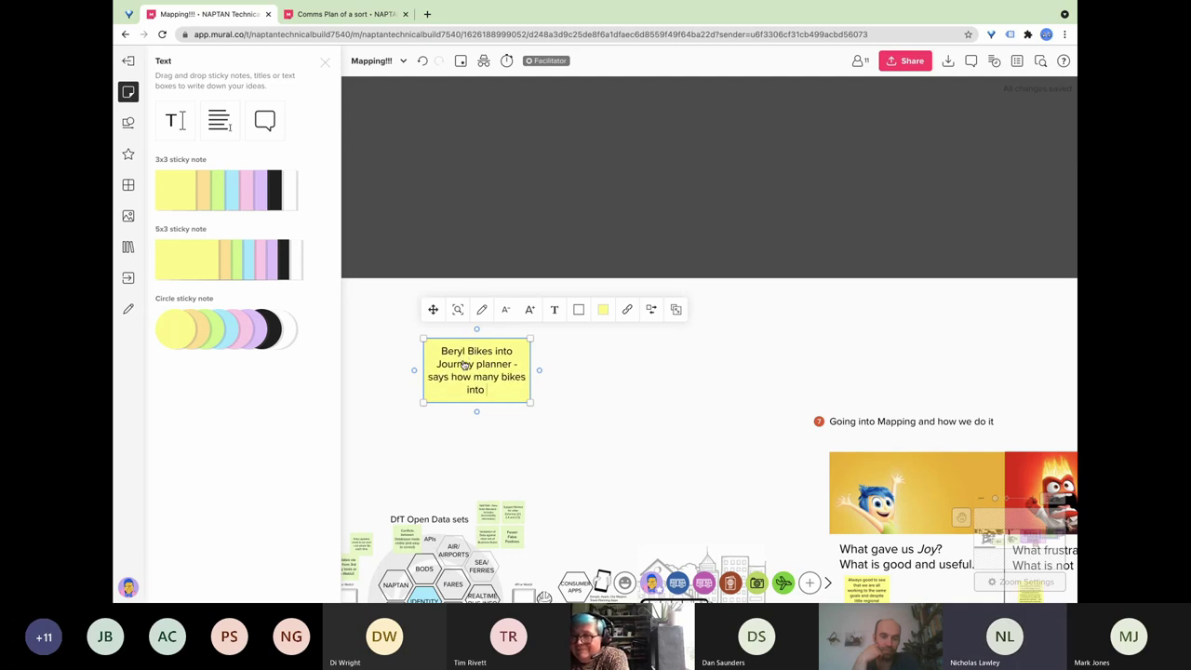
type(" each")
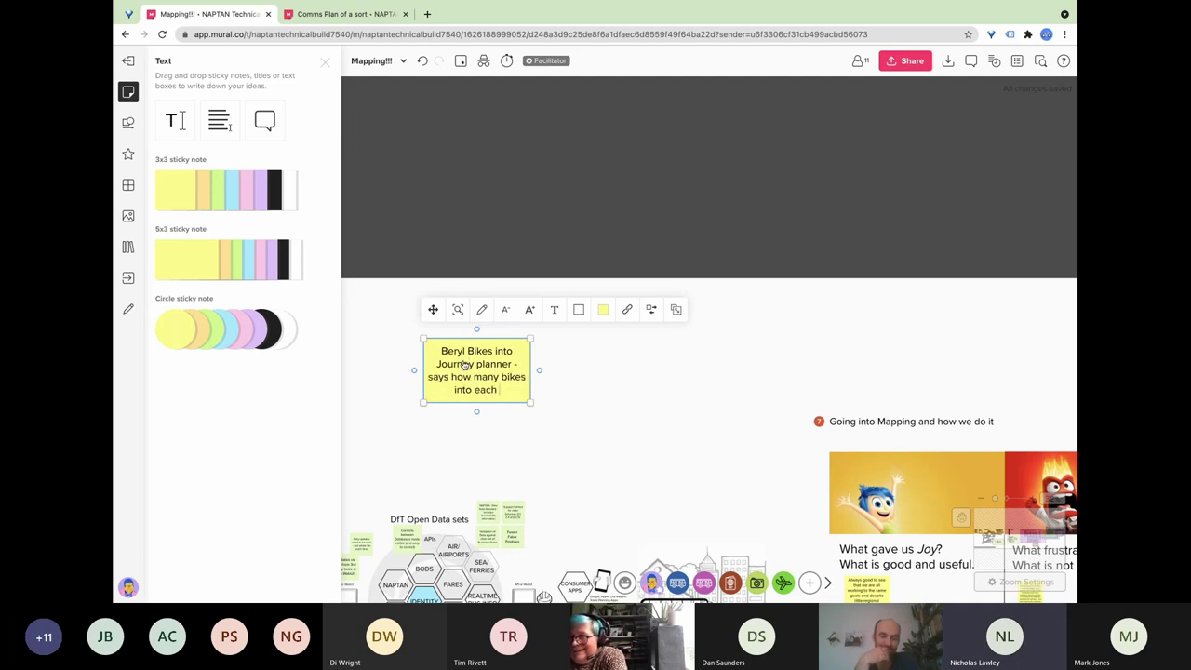
type(" d")
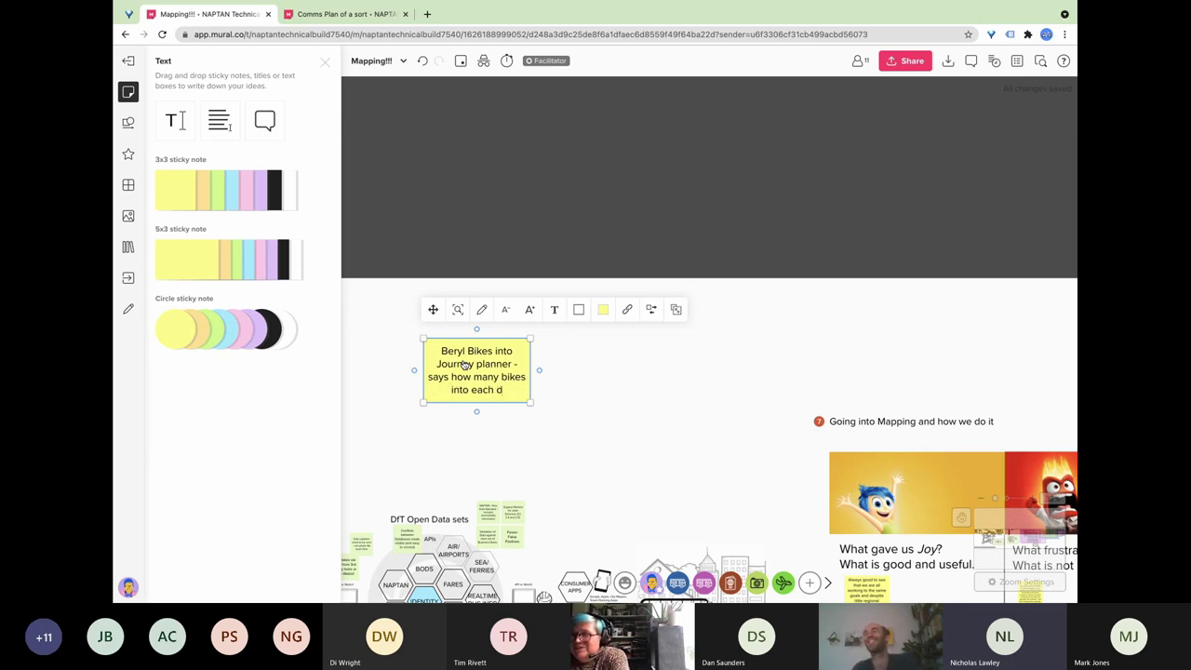
type("ocking stat")
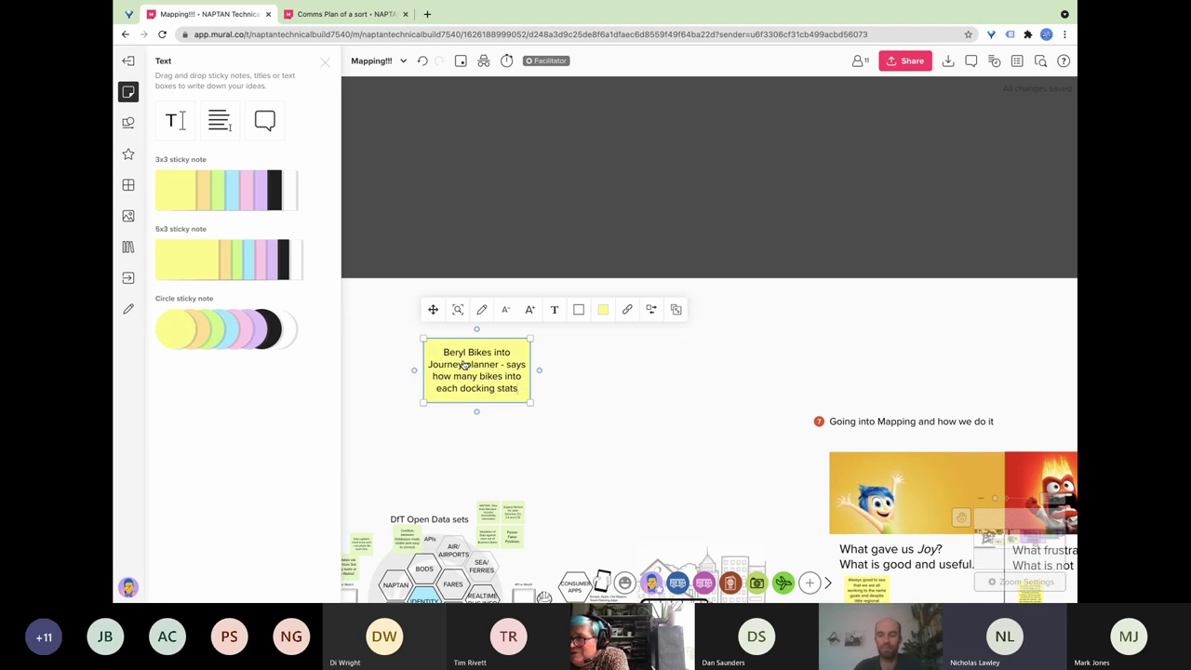
type("ion\"")
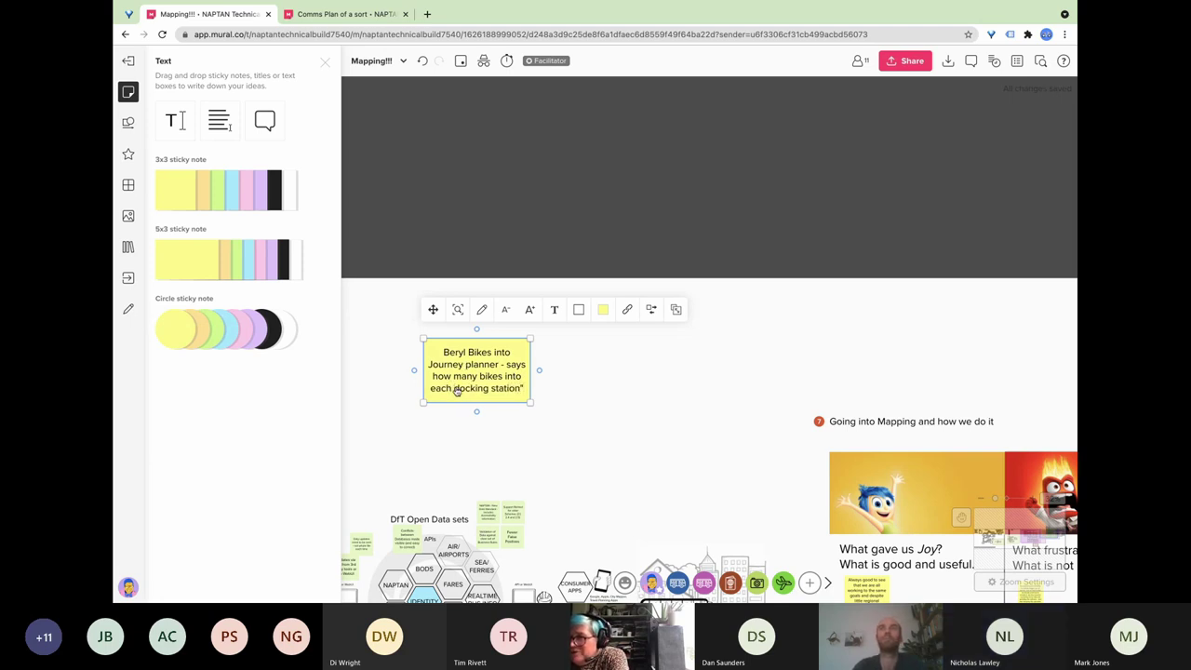
type("\"")
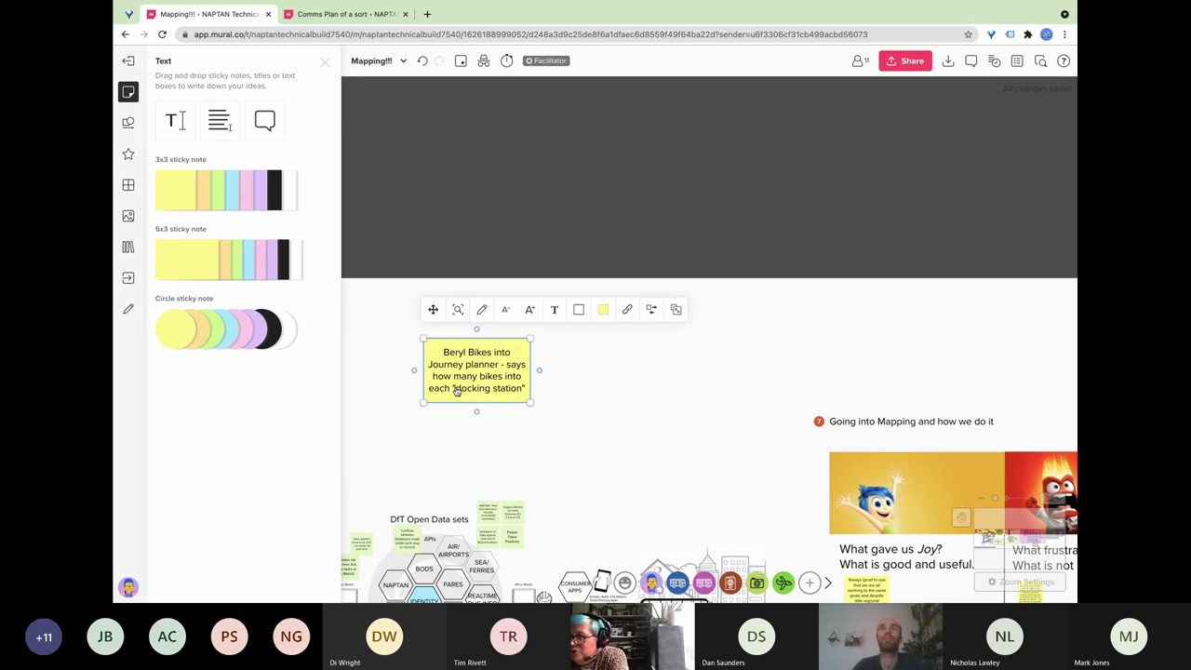
left_click(327, 67)
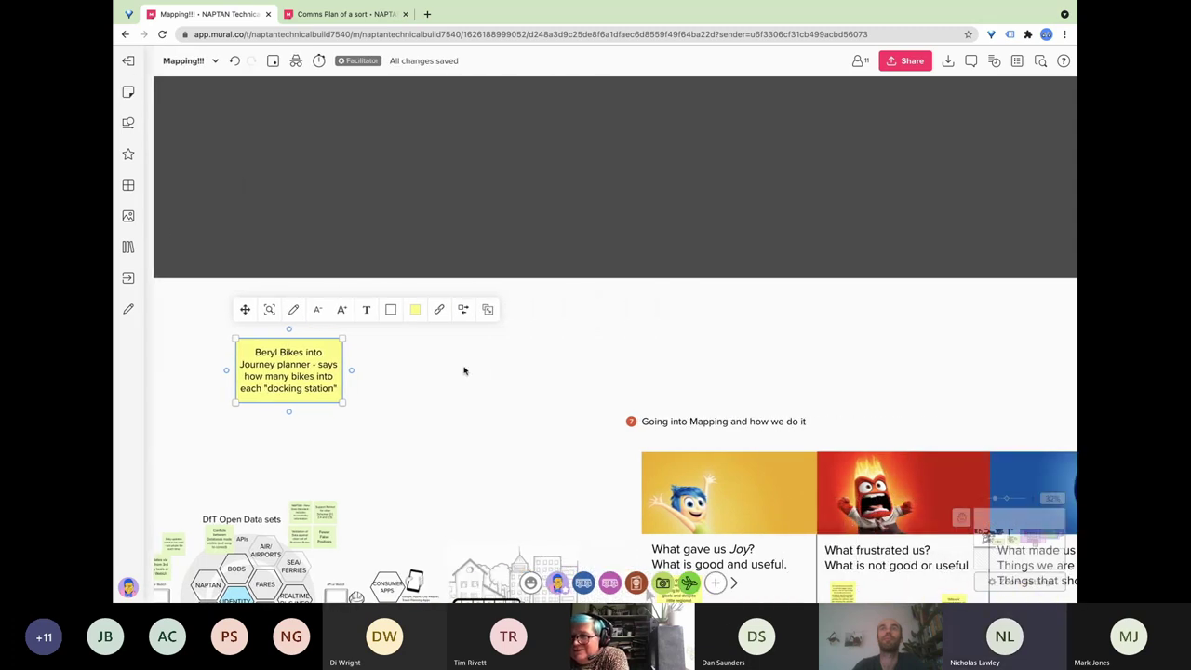
left_click(406, 384)
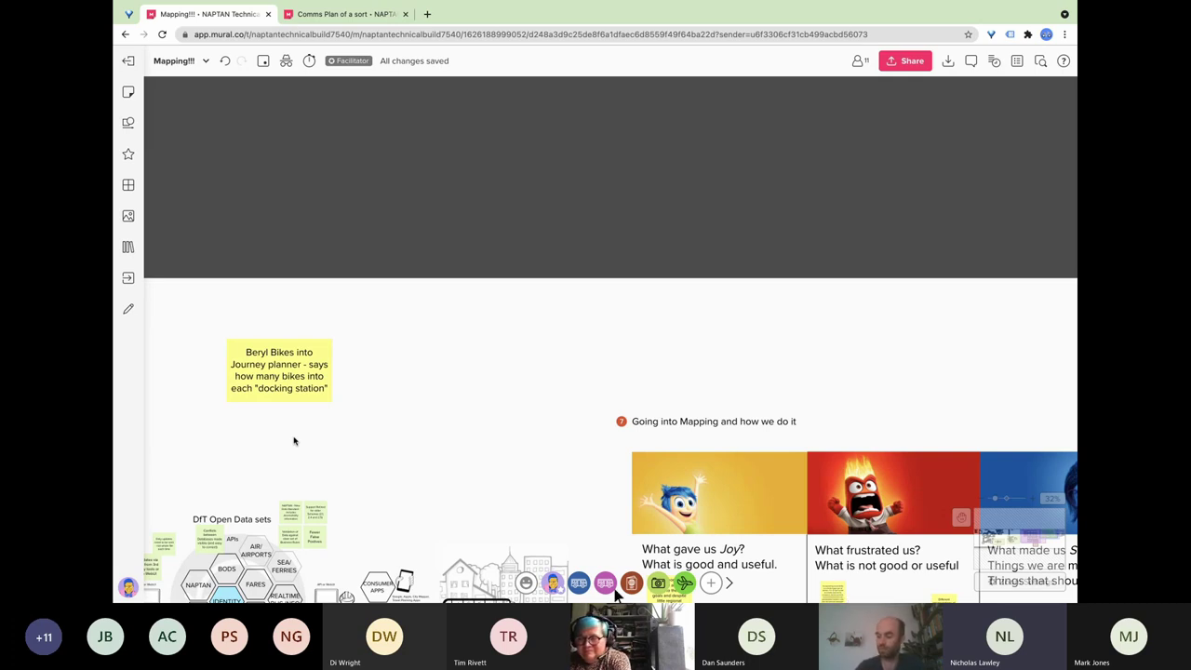
Duplicate the Beryl Bikes note and replace the copy's text with "Similar to E-Scooters - trial areal" plus the contributor's first name in parentheses.
left_click(278, 391)
key("ctrl+d")
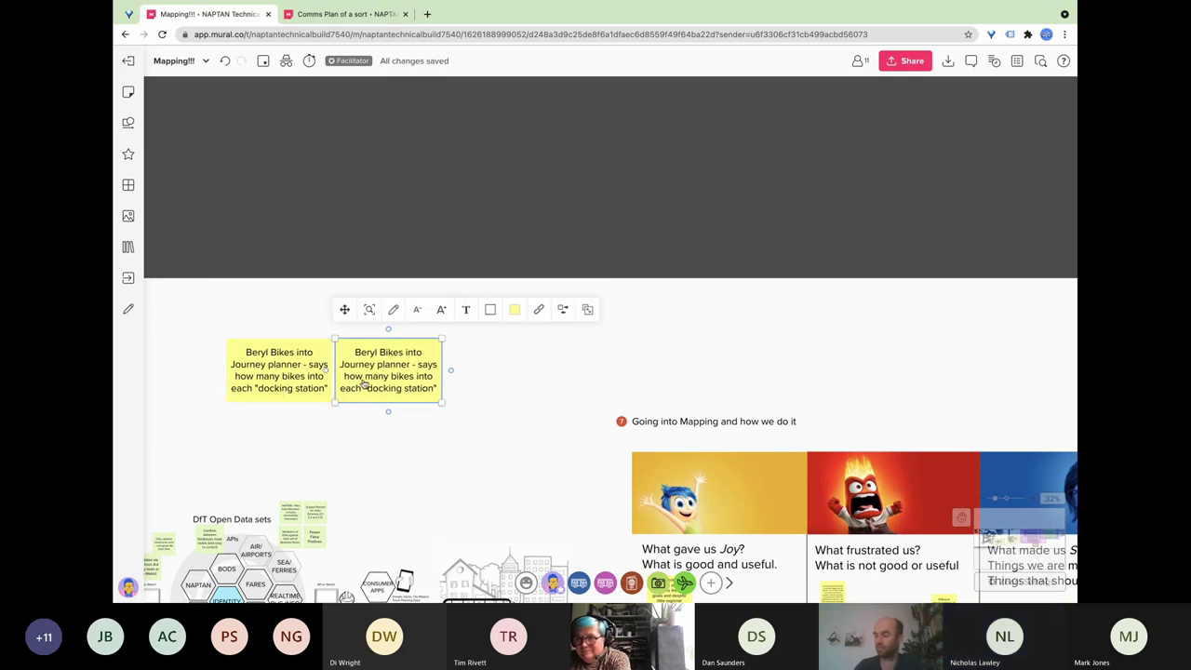
double_click(363, 383)
type("Si")
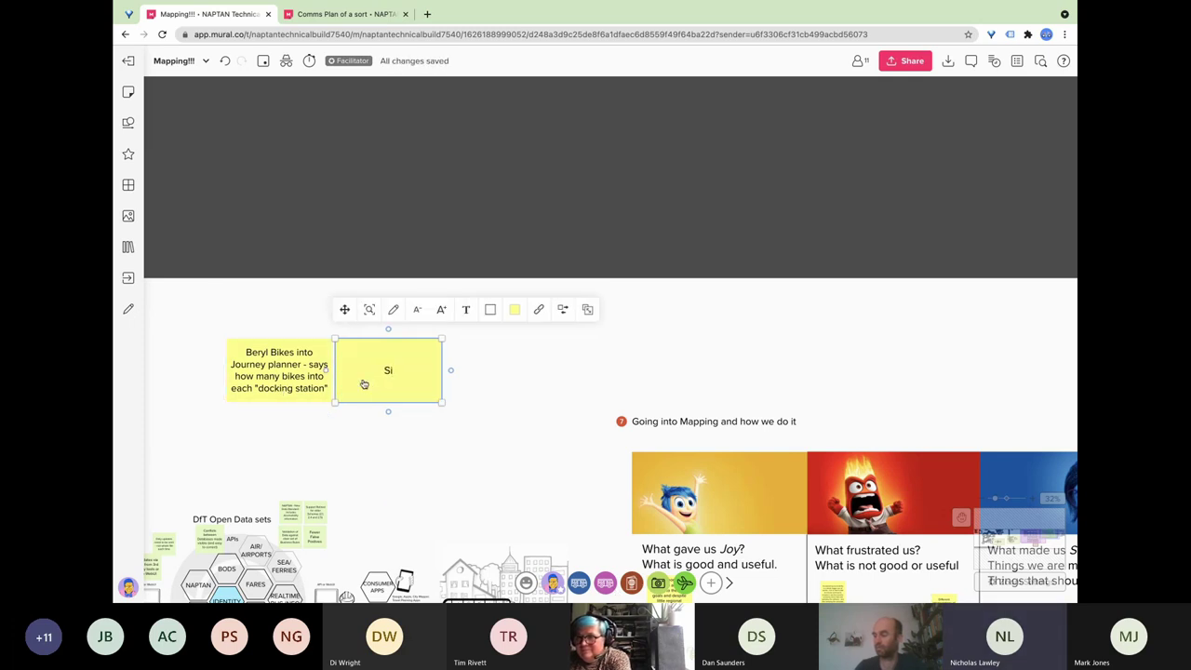
type("milar to E-")
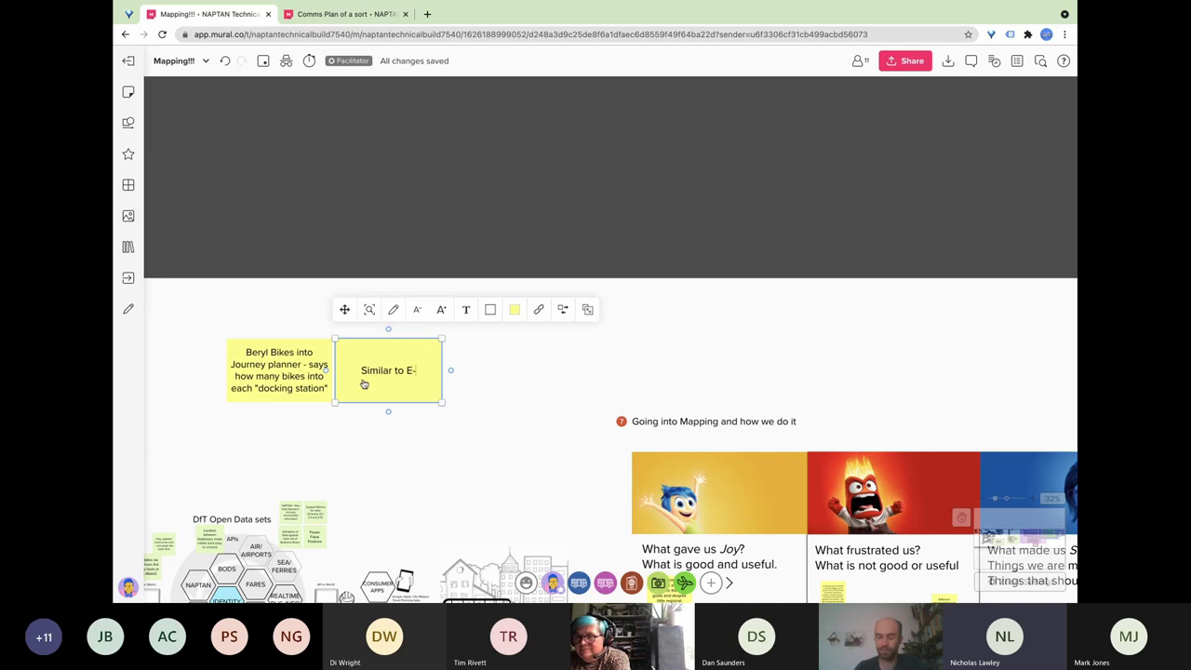
type("Scooters")
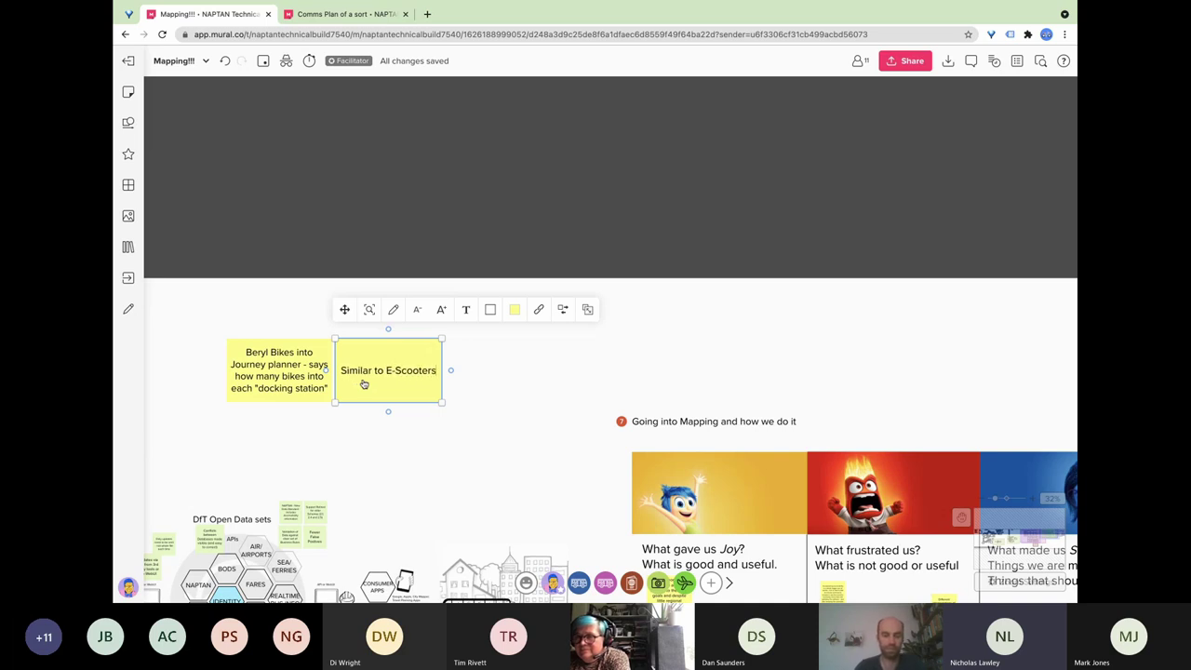
type(" - trial ")
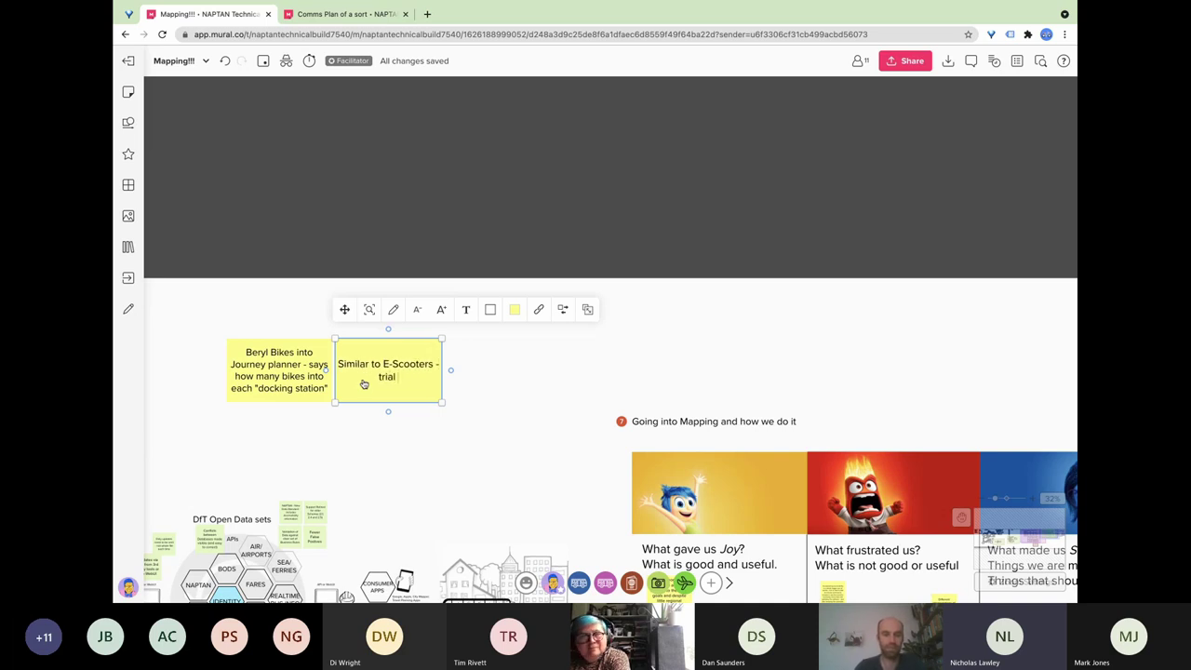
type("areal (Ni")
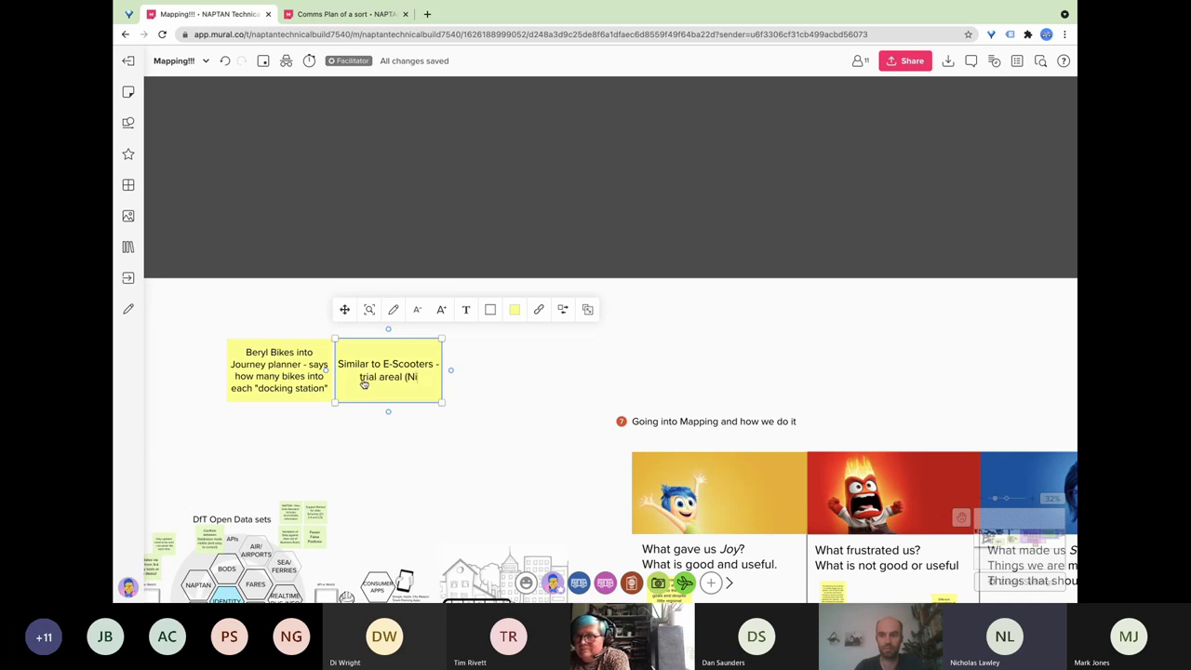
type("cholas)")
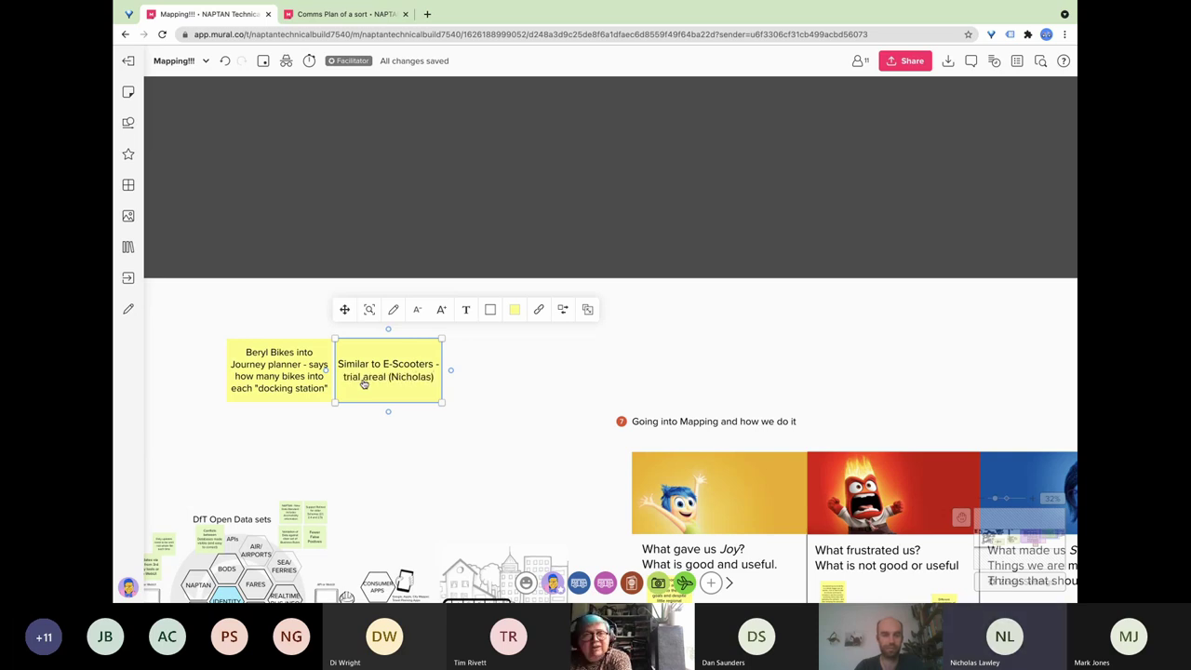
left_click(379, 433)
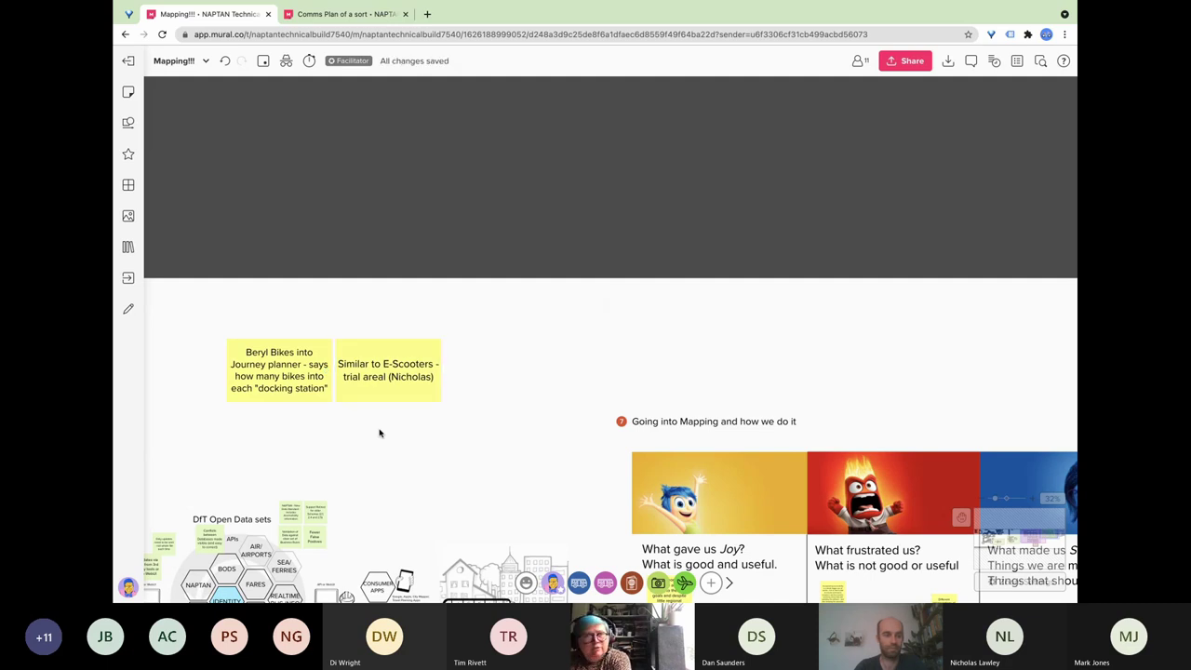
Correct "areal" to "area" in the E-Scooters note and deselect it.
left_click(387, 380)
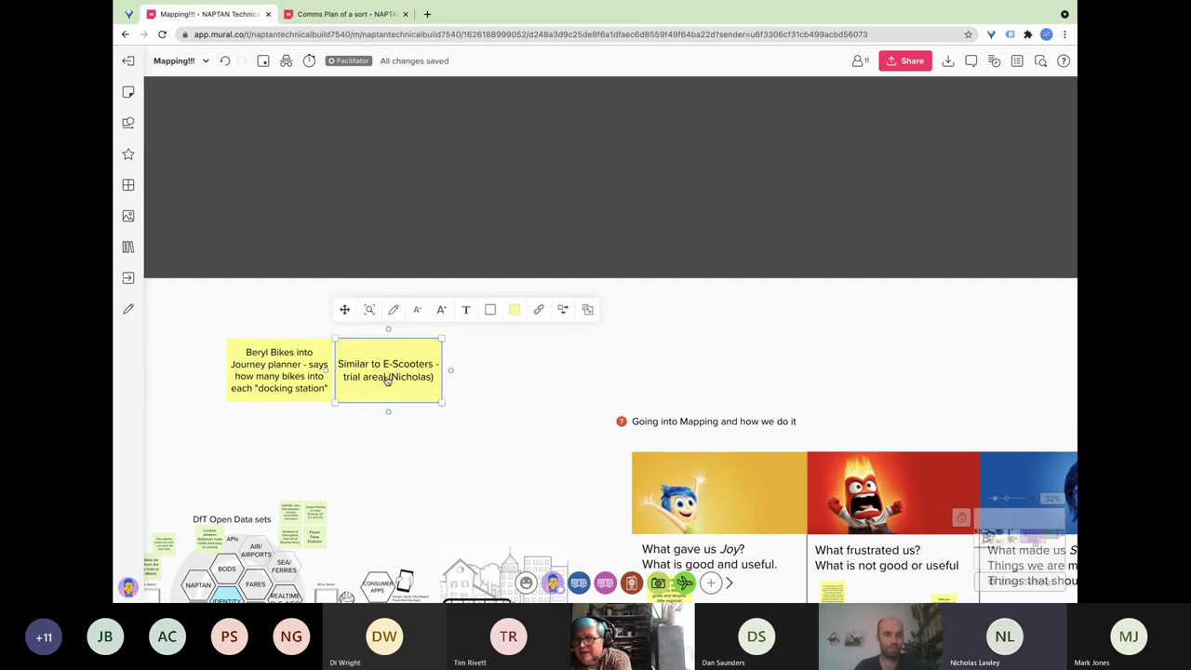
left_click(389, 378)
left_click(391, 377)
key("BackSpace")
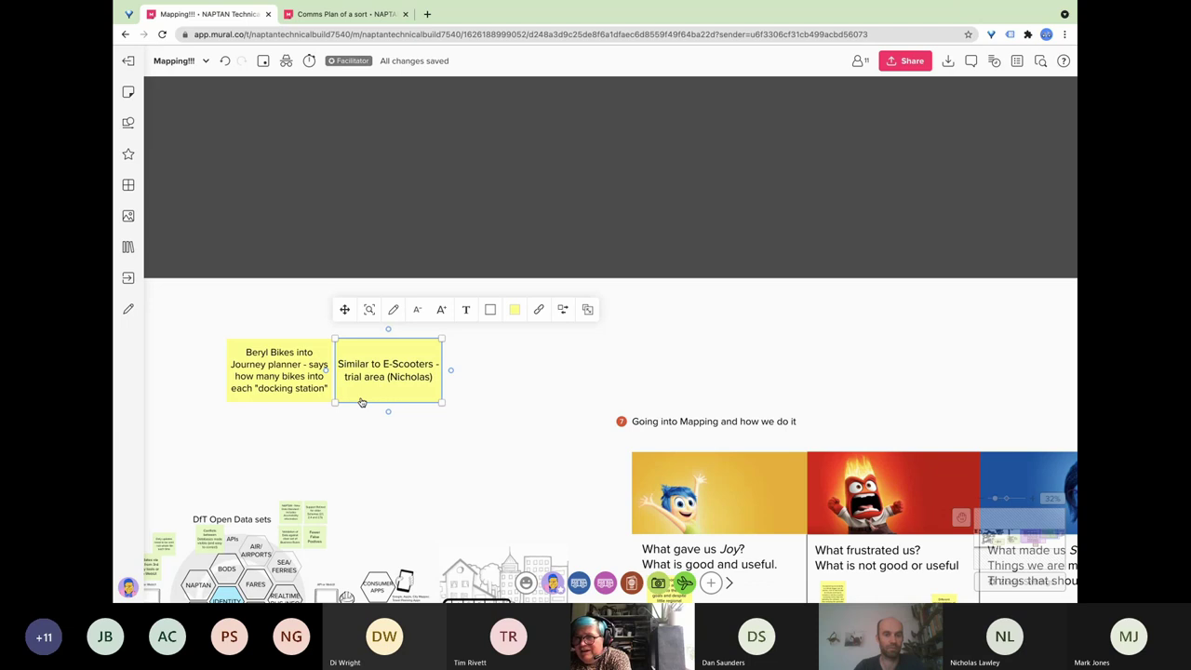
left_click(386, 444)
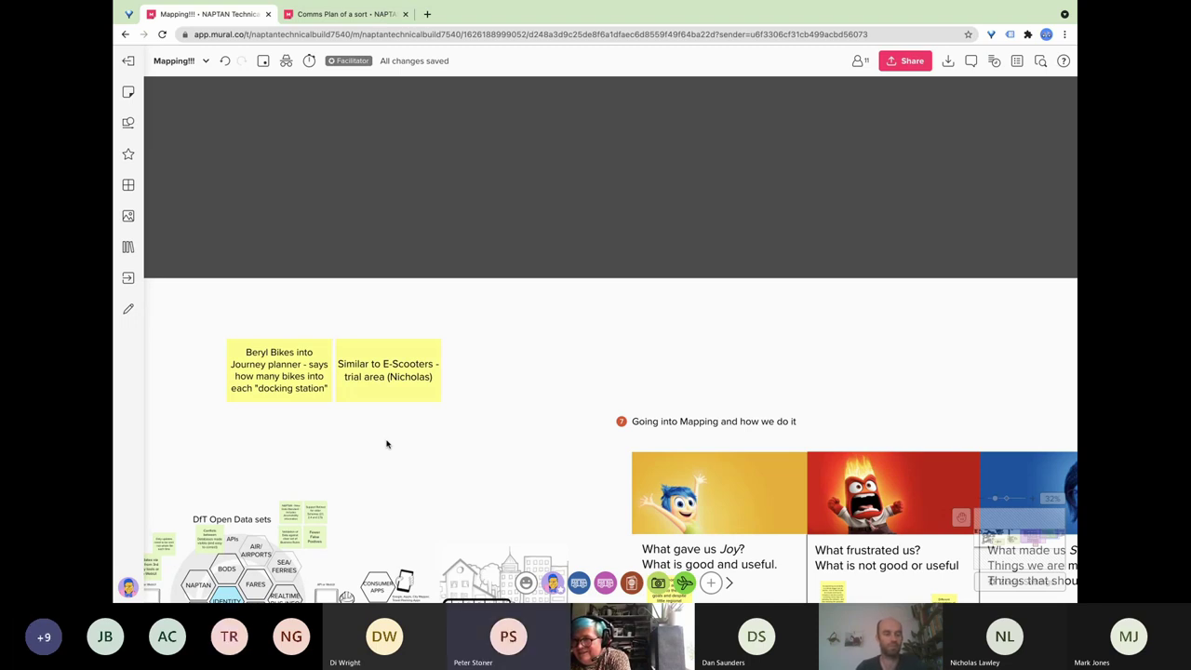
Duplicate the E-Scooters note and move the copy into the empty space above the Increased Public Transport Usage illustration.
scroll(370, 452, "down", 2)
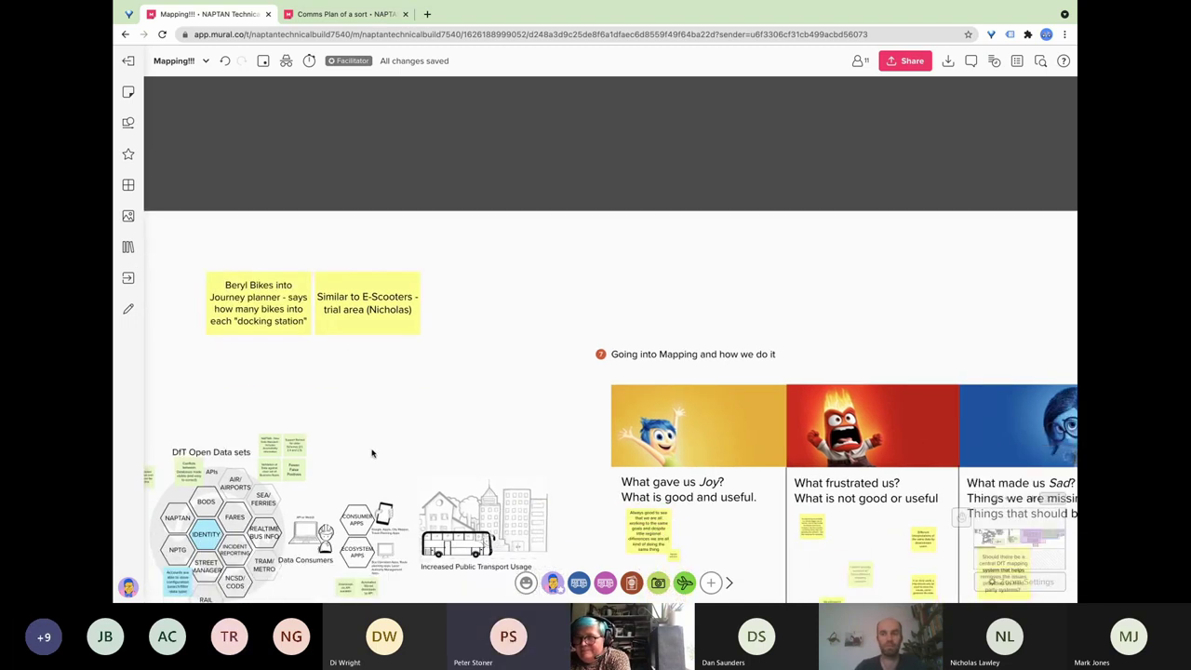
scroll(371, 453, "down", 1)
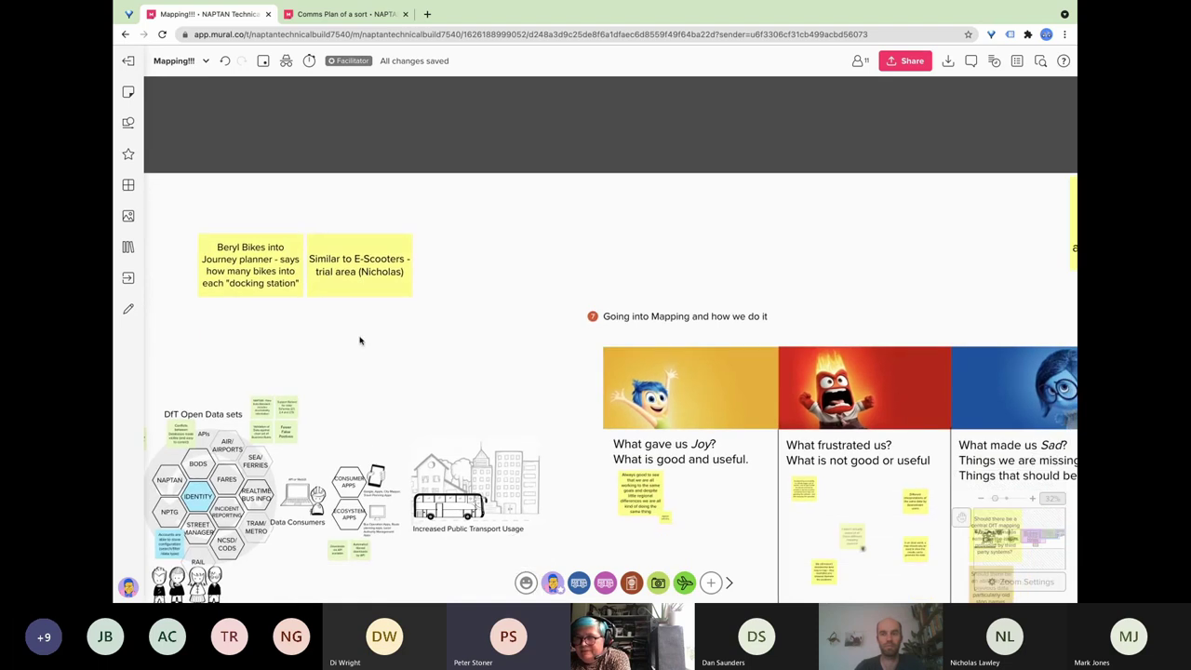
left_click(375, 290)
key("super+d")
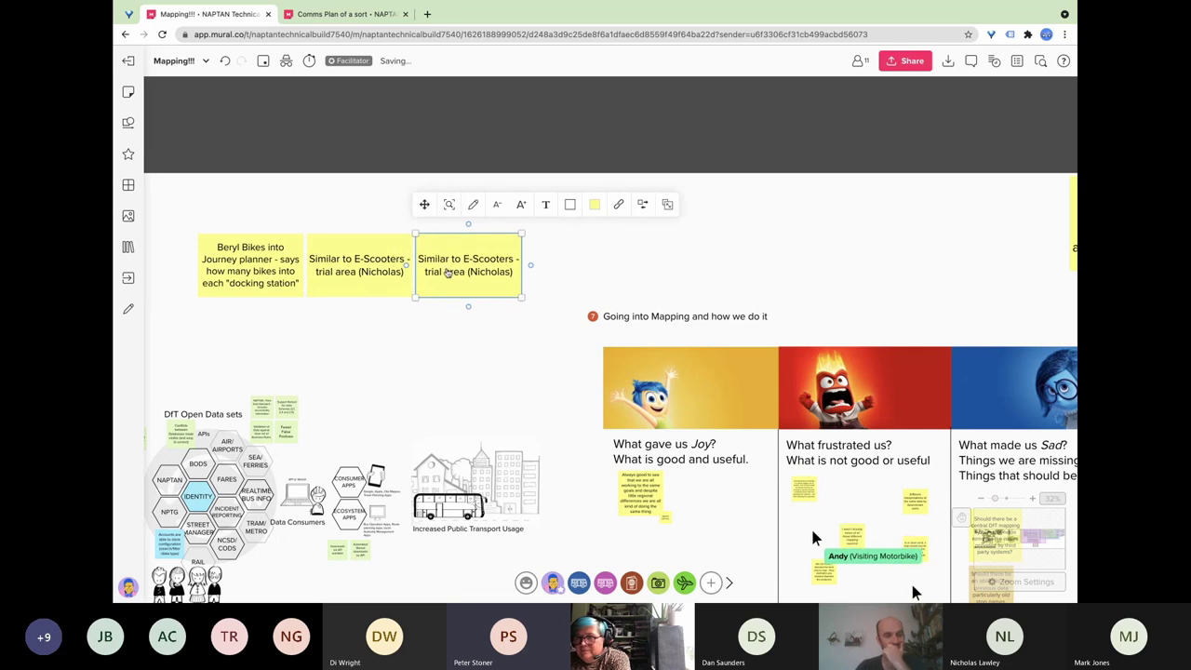
left_click(453, 341)
Replace the copied note's text with "Copyright requirements of Maps - OS licence and conditions".
double_click(454, 342)
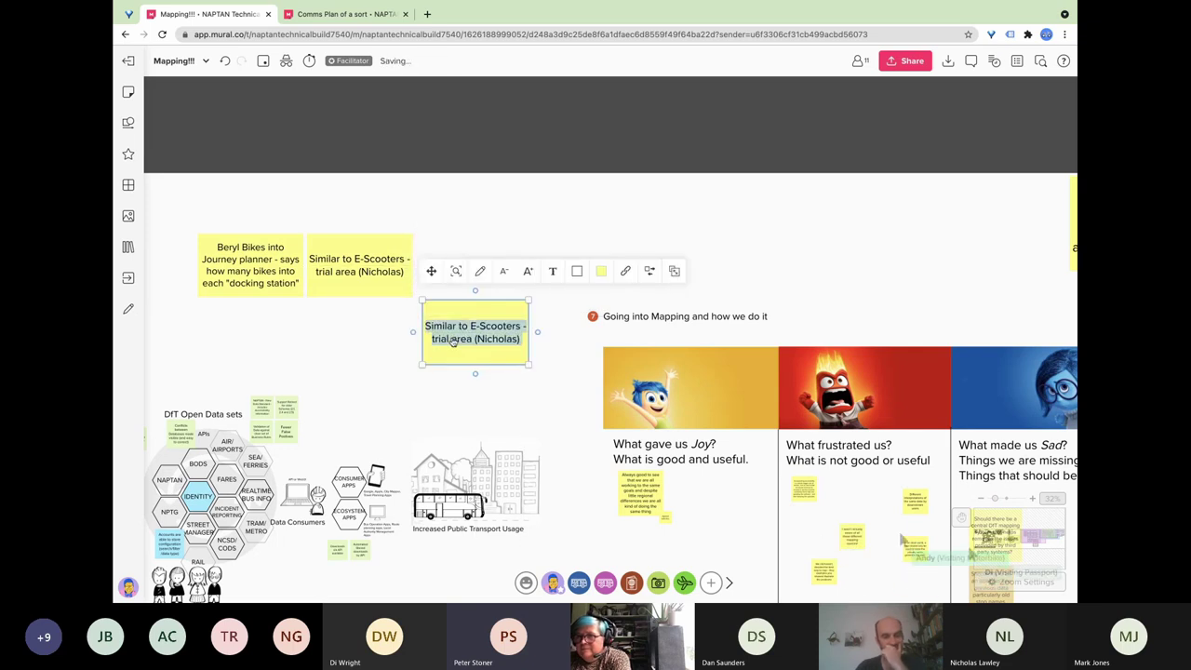
type("Copyright")
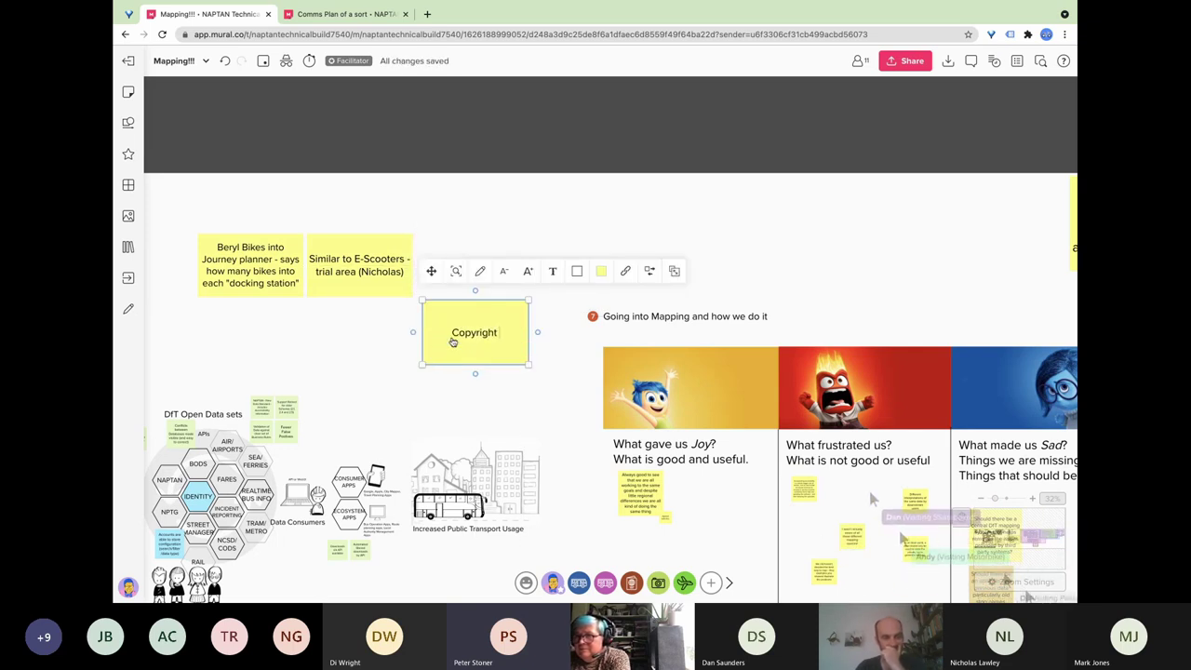
type(" requirements of")
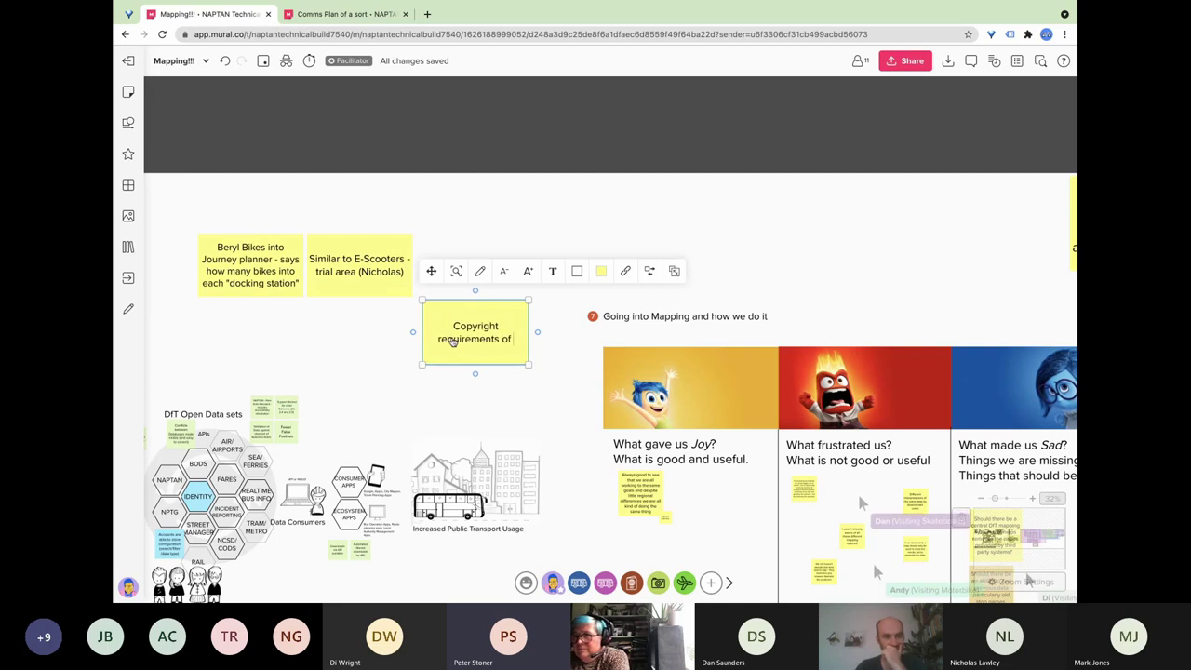
type(" Maps - OS l")
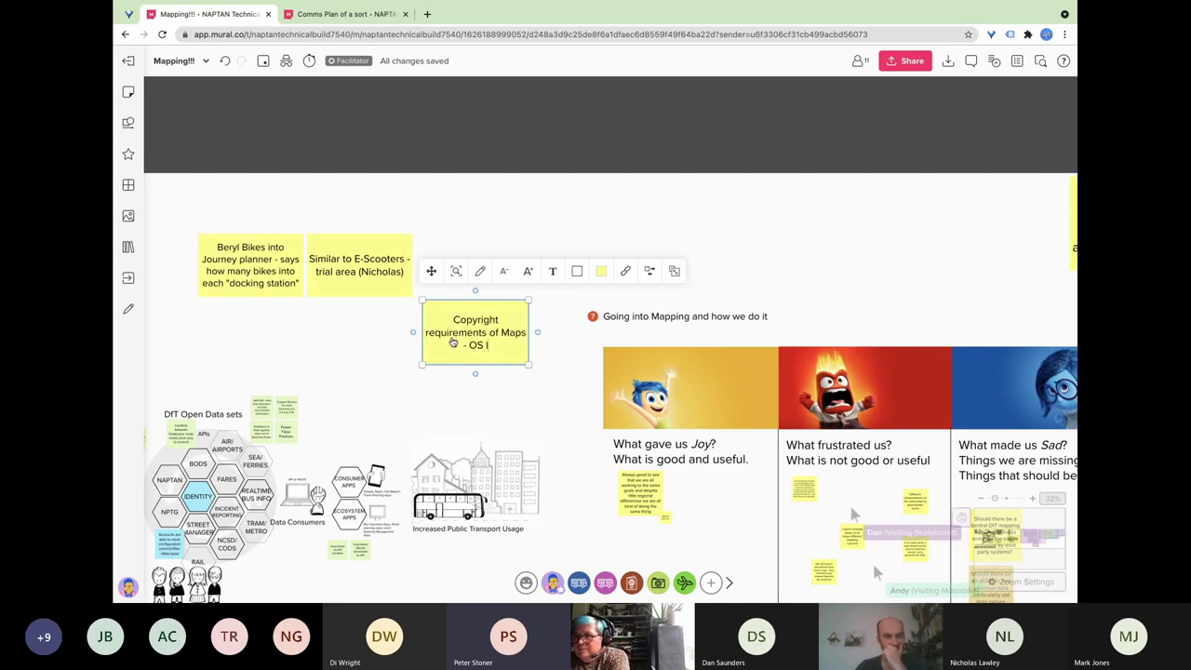
type("icence and con")
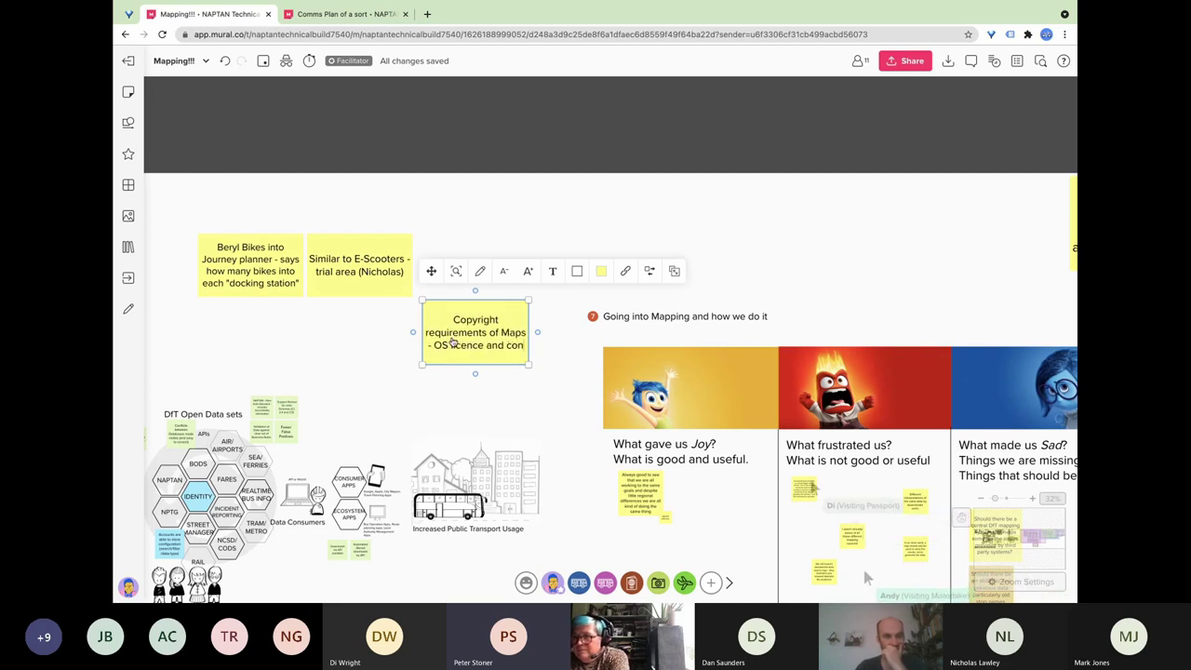
type("ditions")
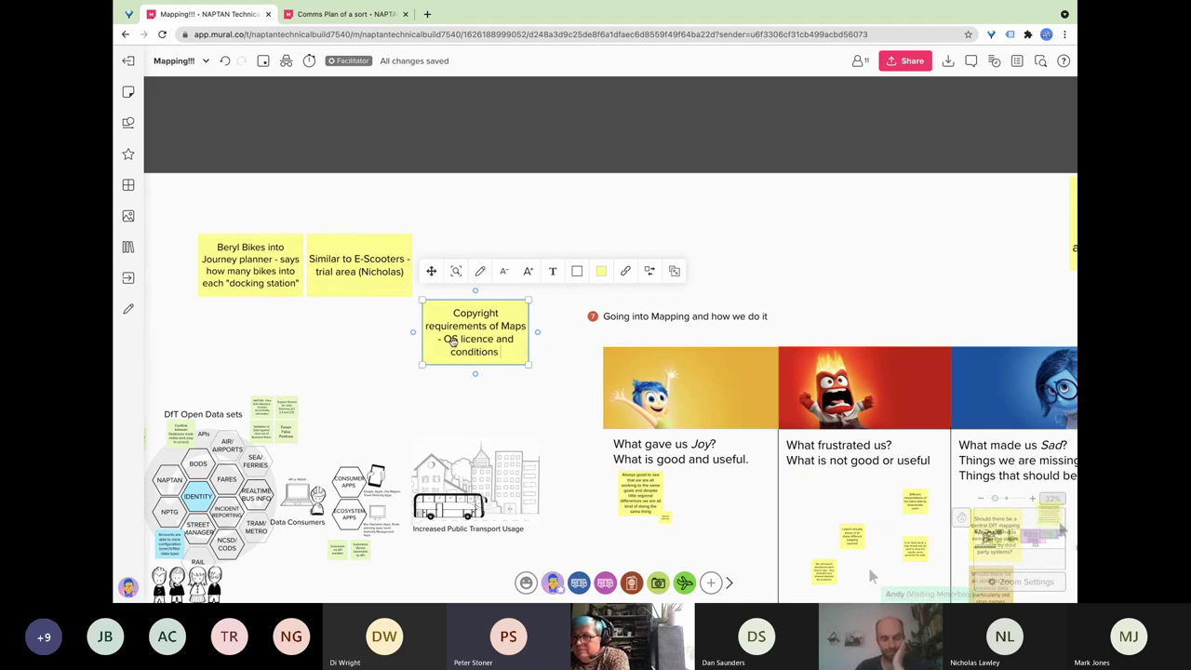
Continue the copyright note with "- local auth -" after "conditions".
type(" - c")
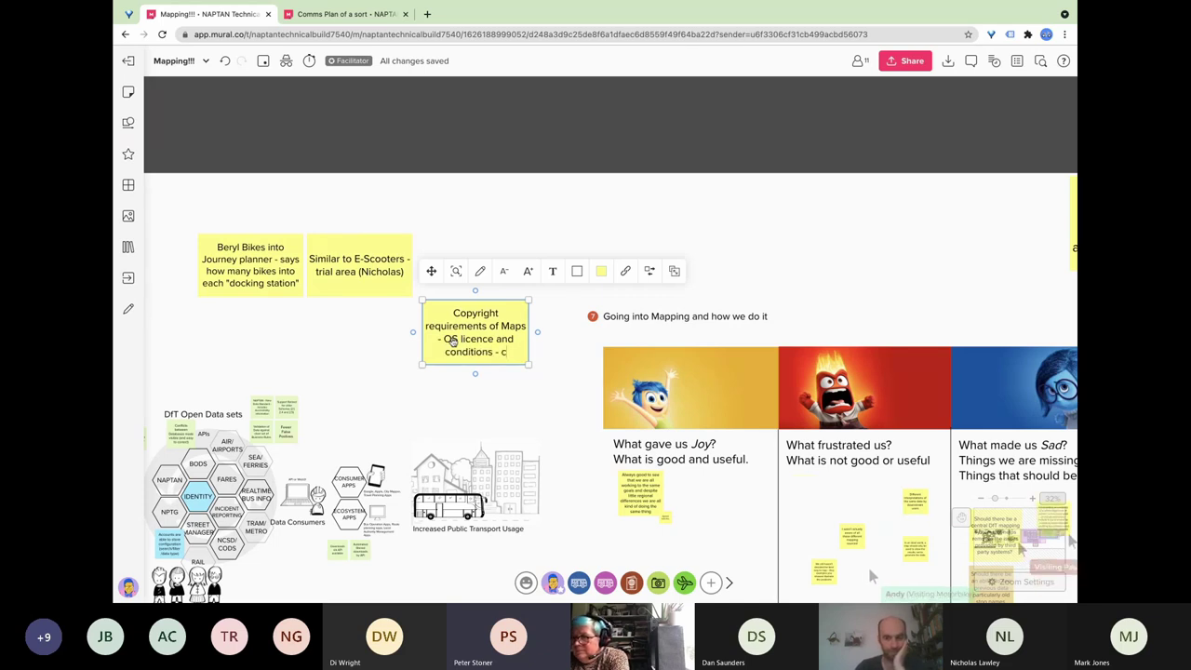
key("BackSpace")
type("location")
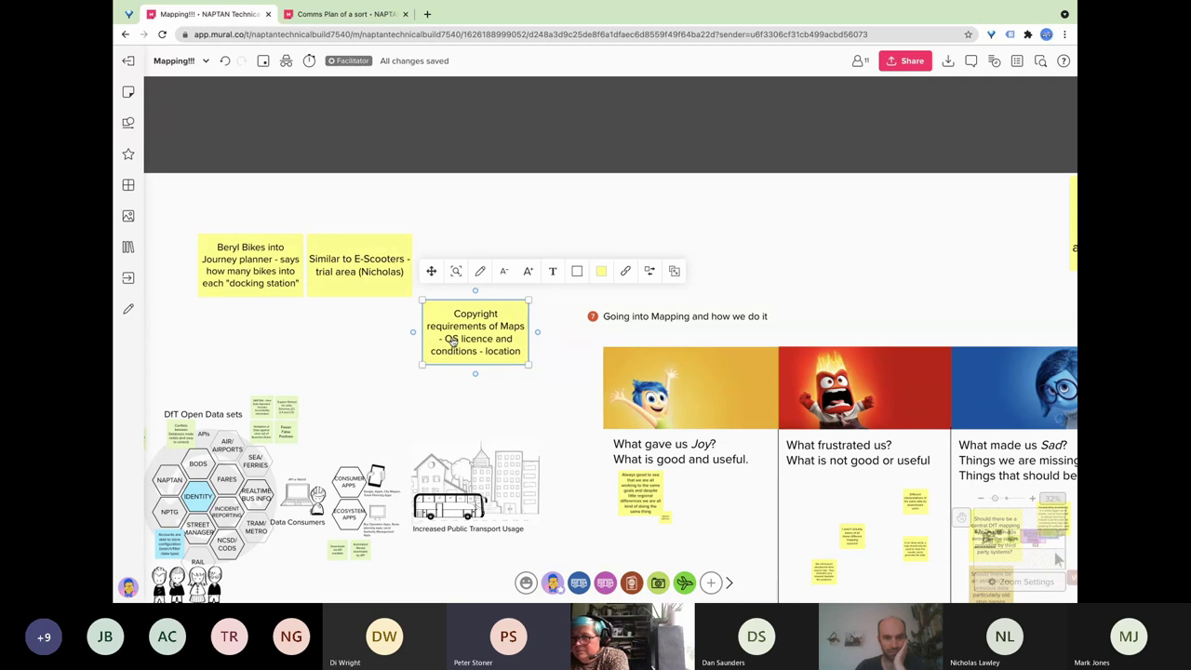
key("BackSpace")
key("BackSpace")
key("BackSpace")
key("BackSpace")
type("l a")
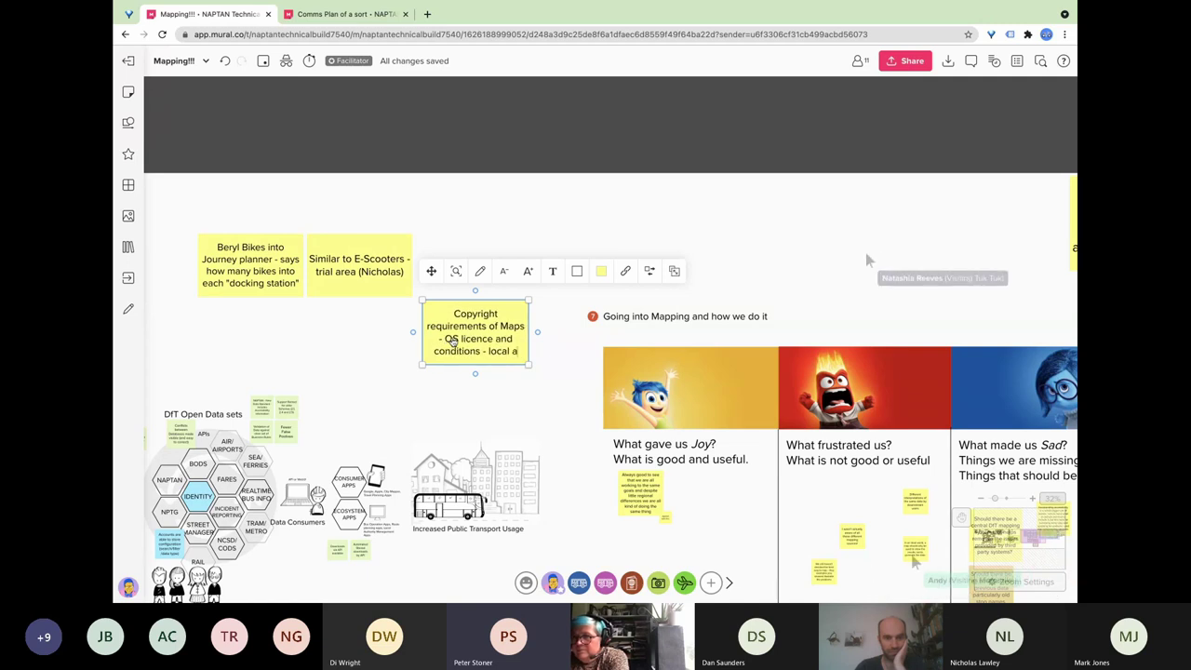
type("uth")
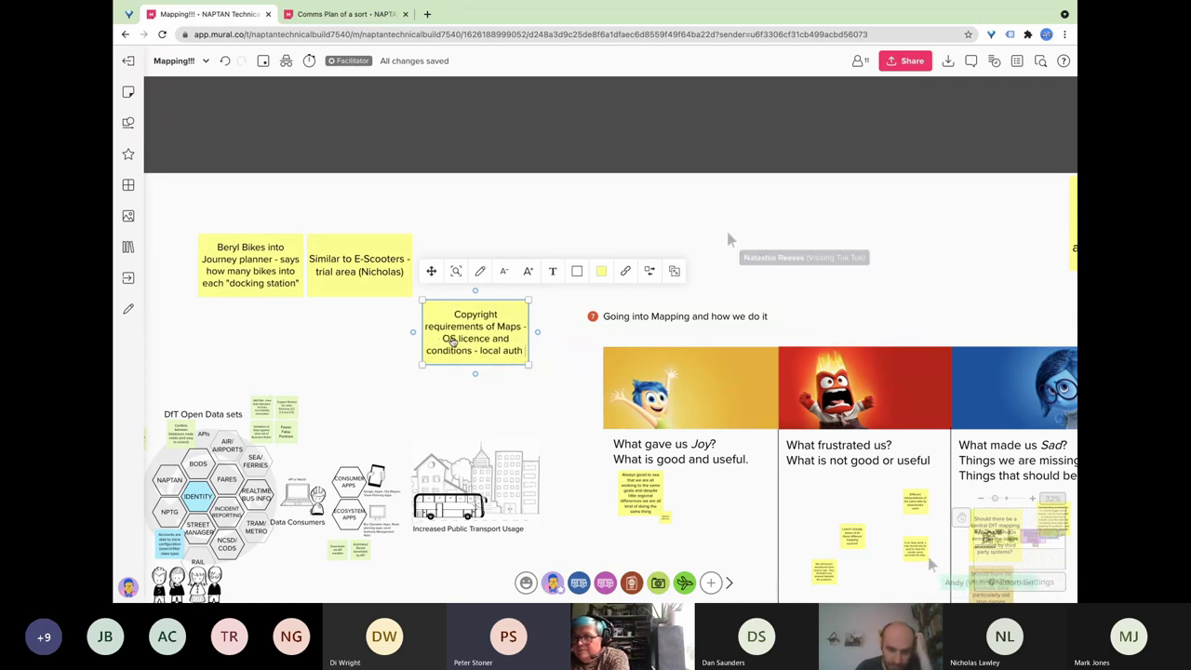
type(" -")
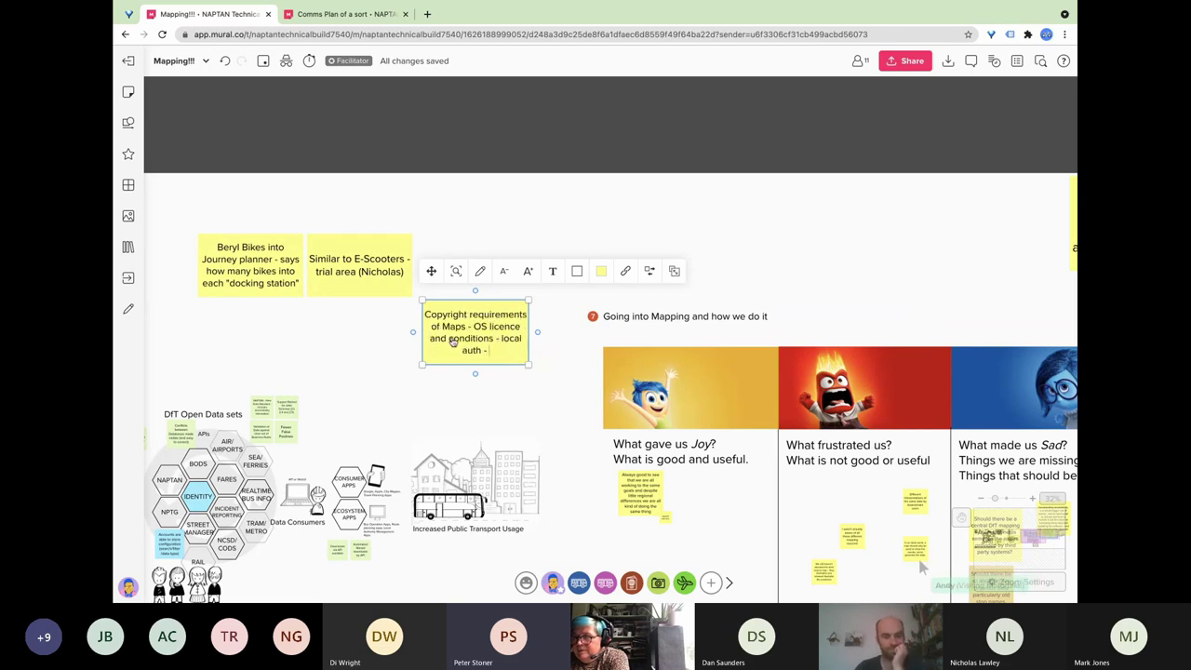
Add "what deriving from maps and do have rights to do so" after "local auth -" in the copyright note.
type(" waht")
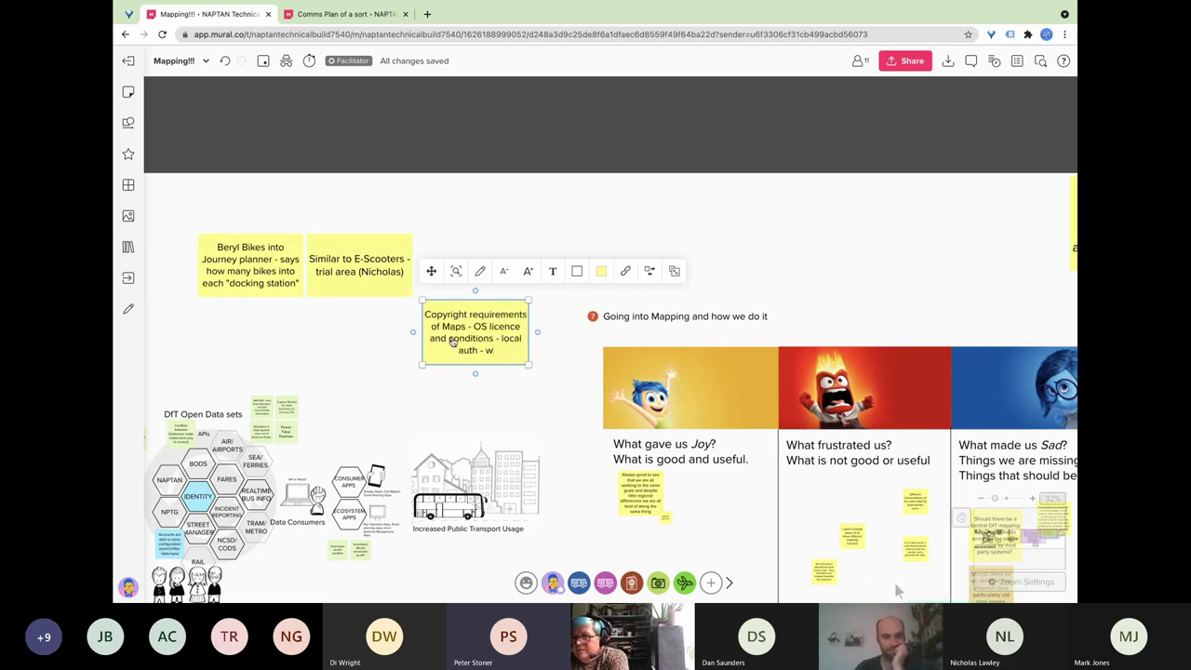
type("at eeri")
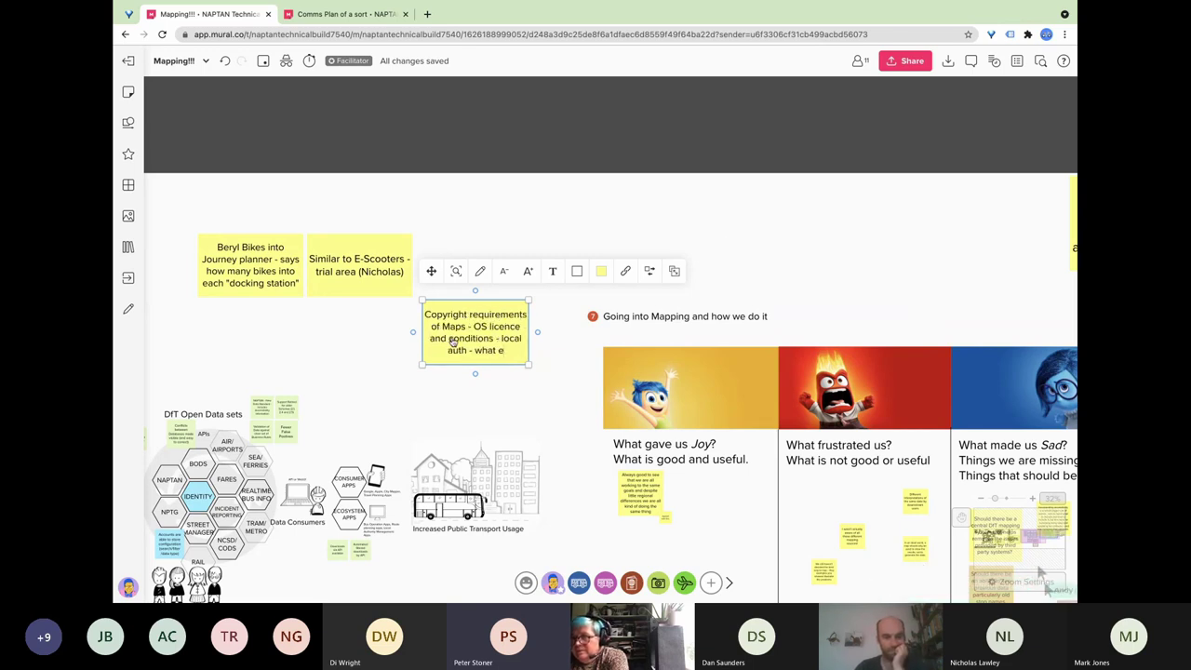
key("BackSpace")
key("BackSpace")
type("d")
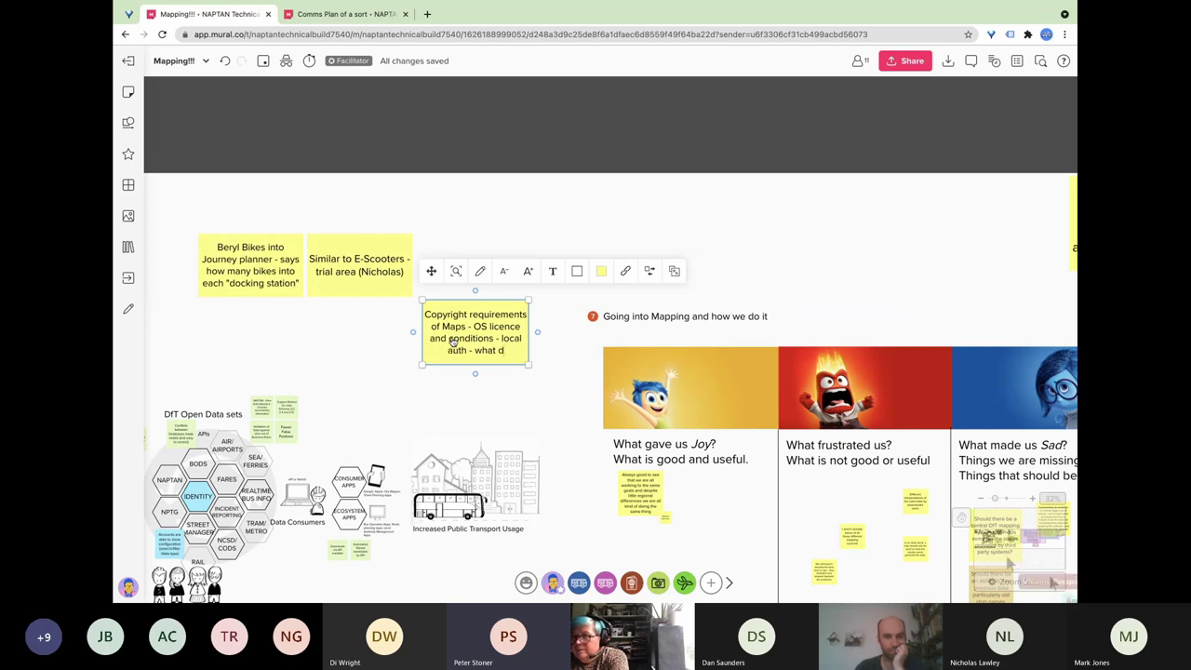
type("eriving from")
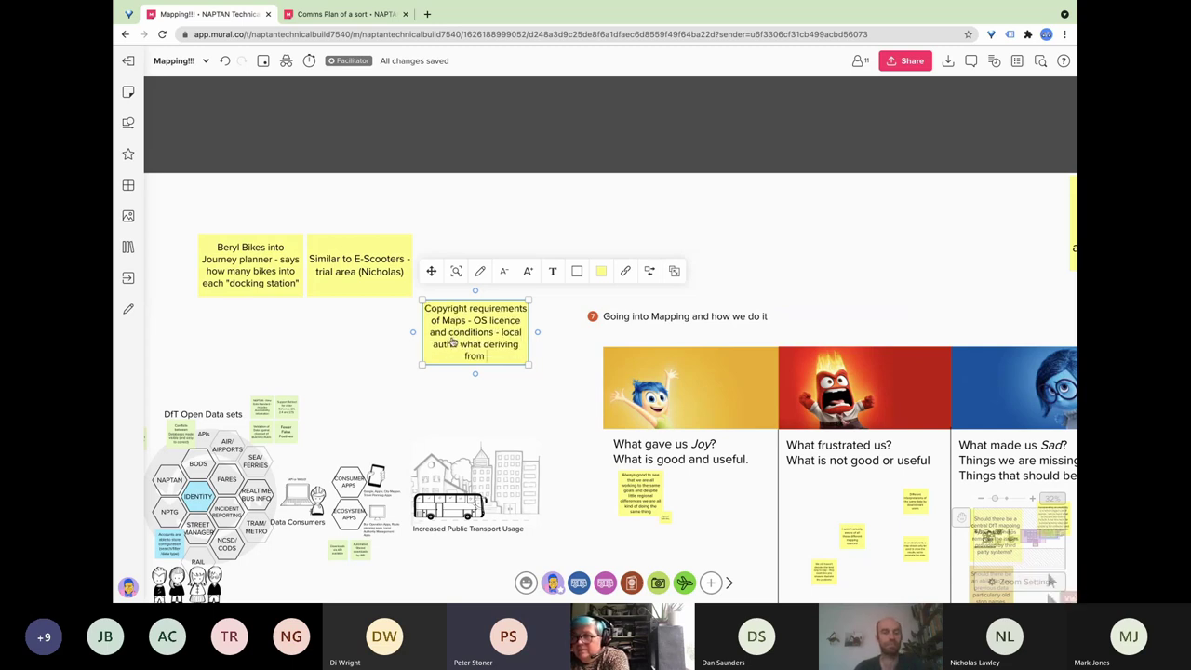
type(" maps and do")
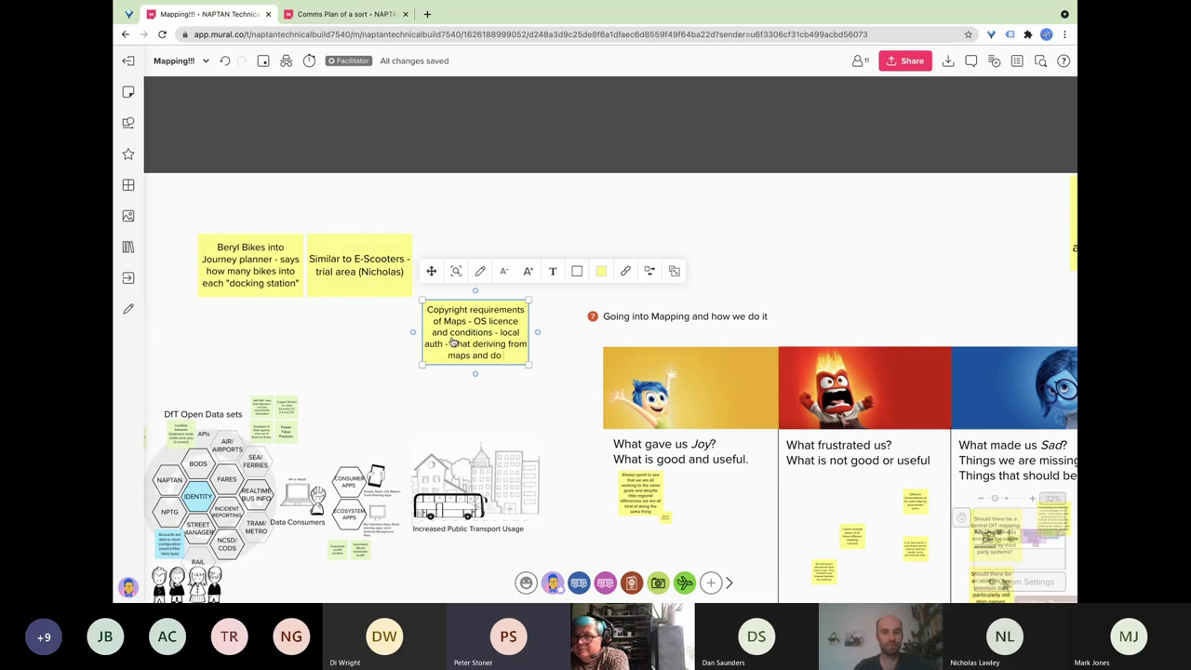
type(" have rights")
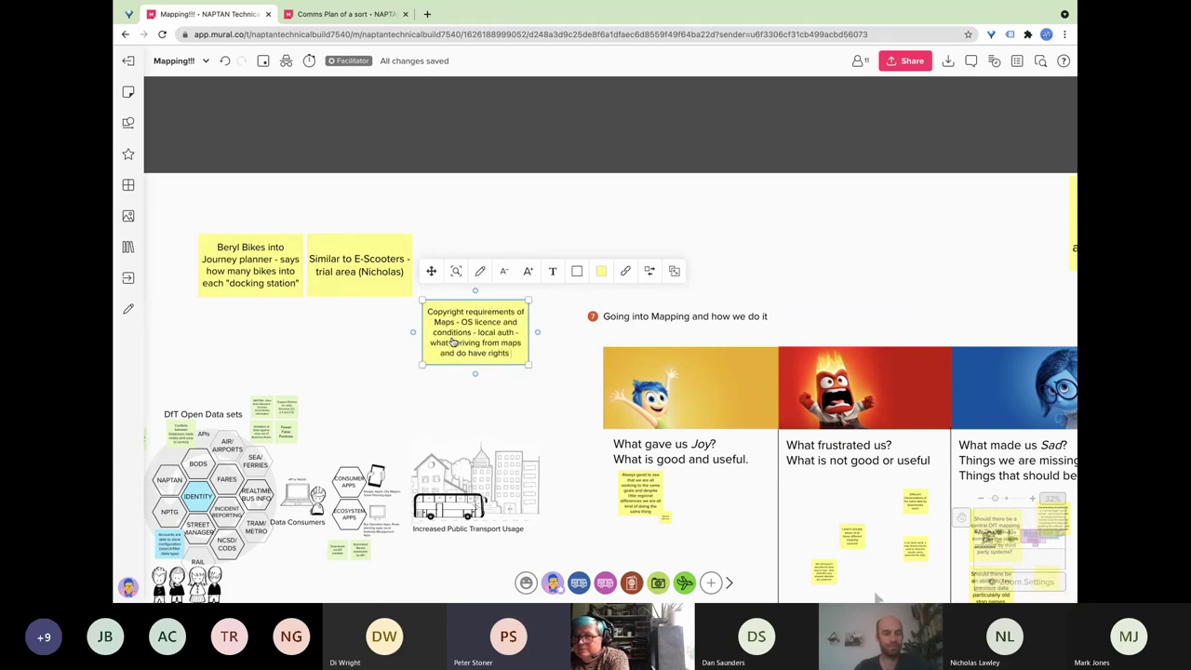
type(" to do so")
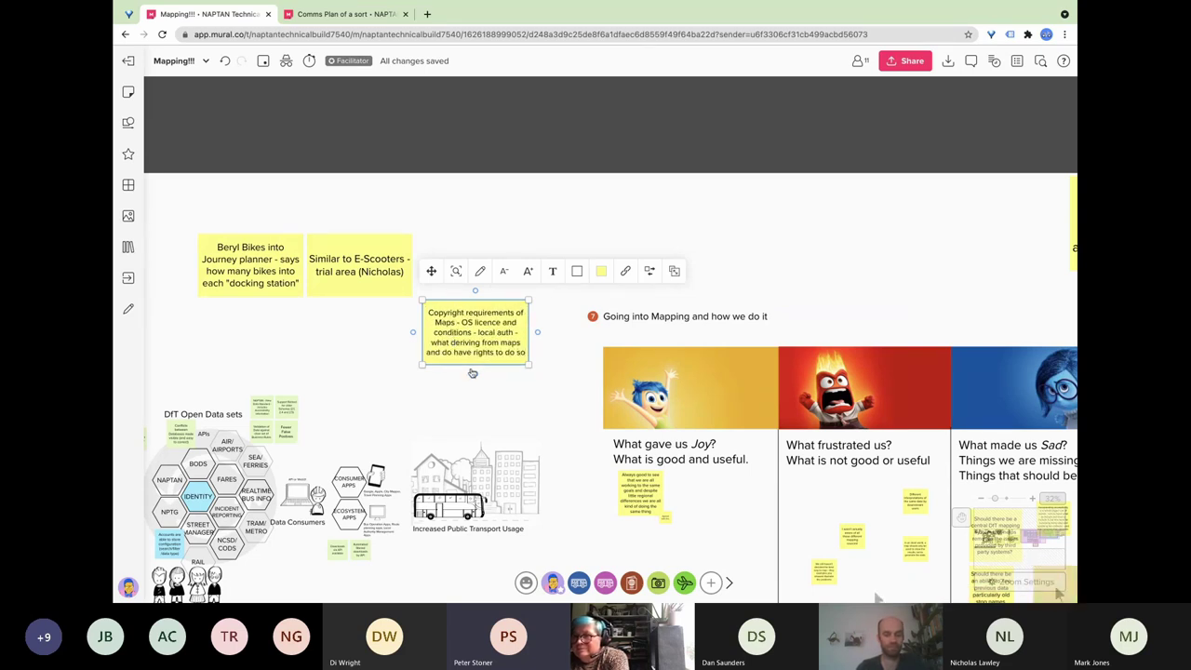
Add "(Google/Apple Maps)" on a new line at the end of the copyright note.
key("Return")
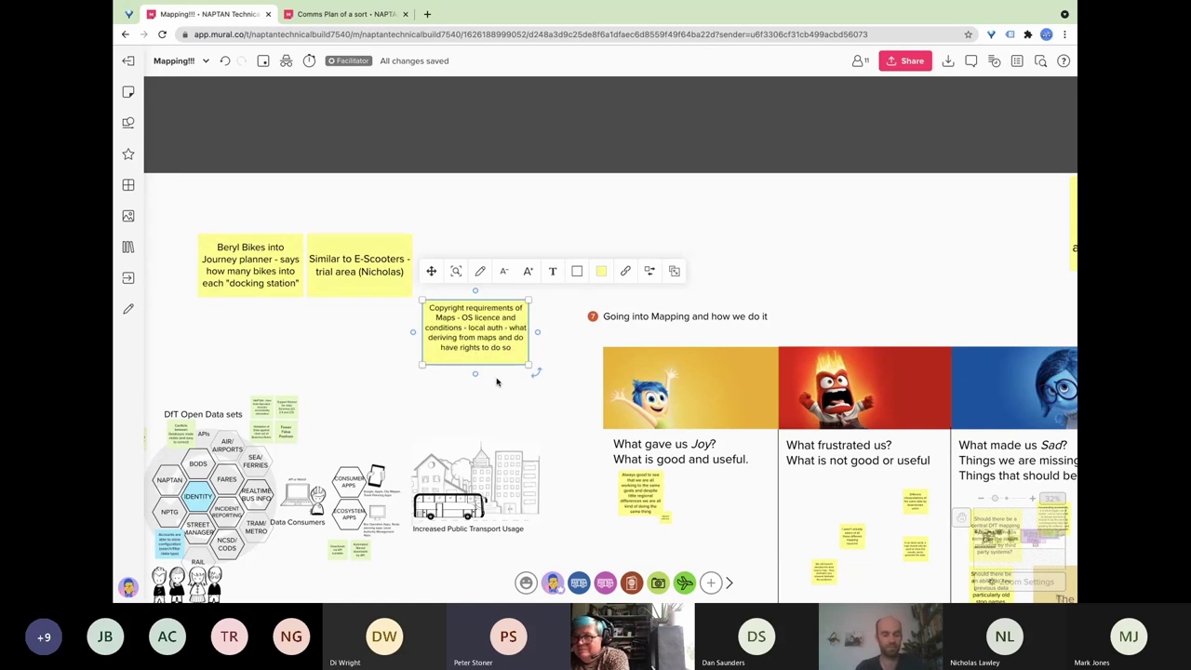
type("(Google/")
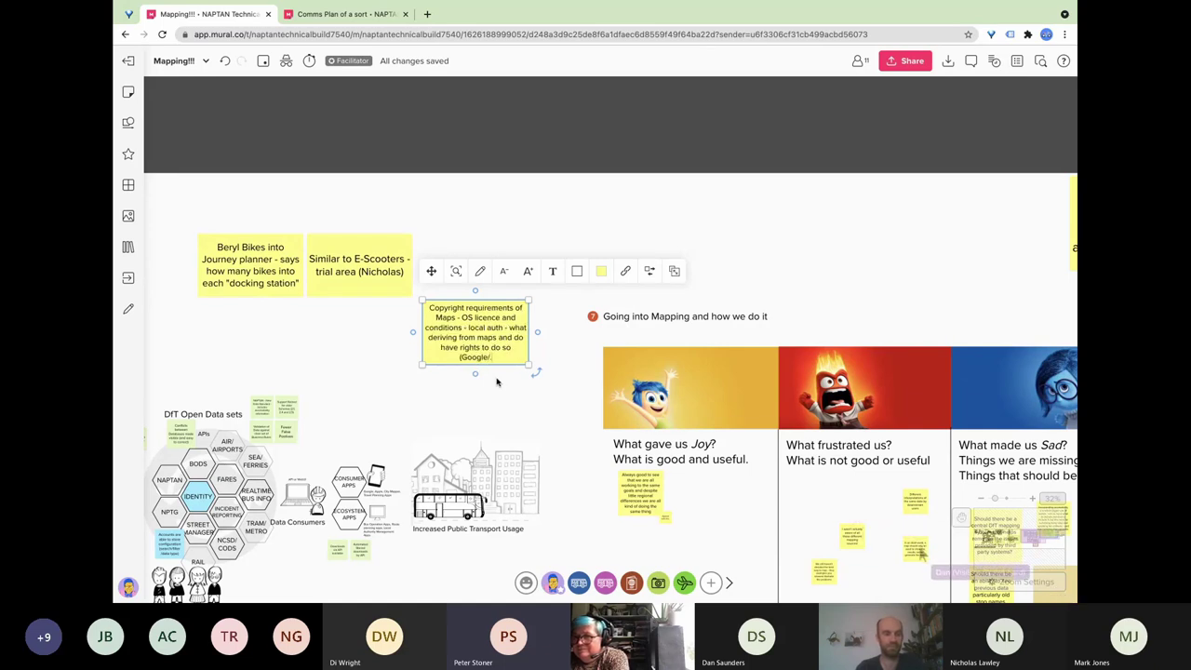
type("Apple")
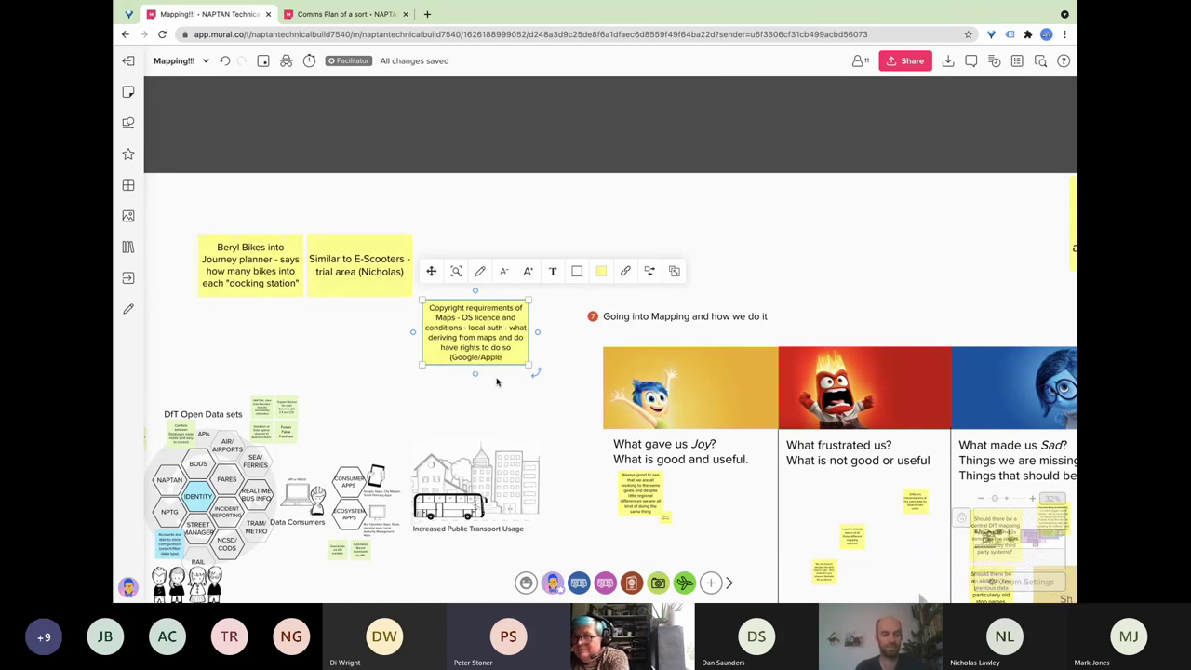
type(" Maps)")
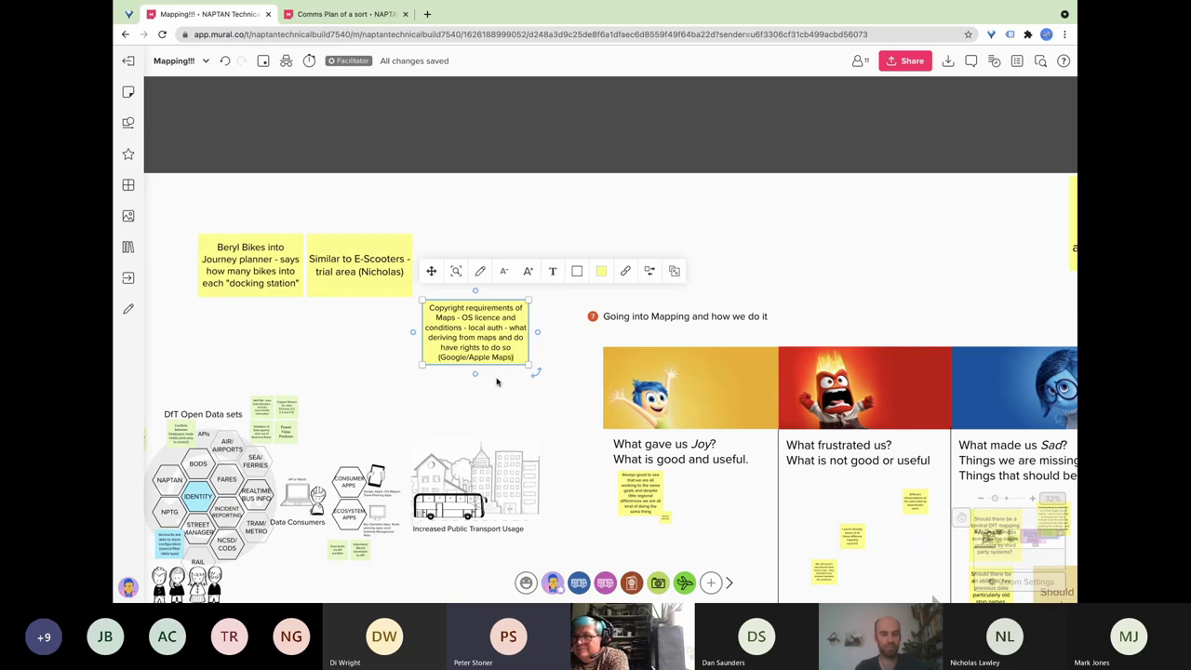
Extend the copyright note with "- can use copyright" after the Google/Apple Maps remark.
type(" -")
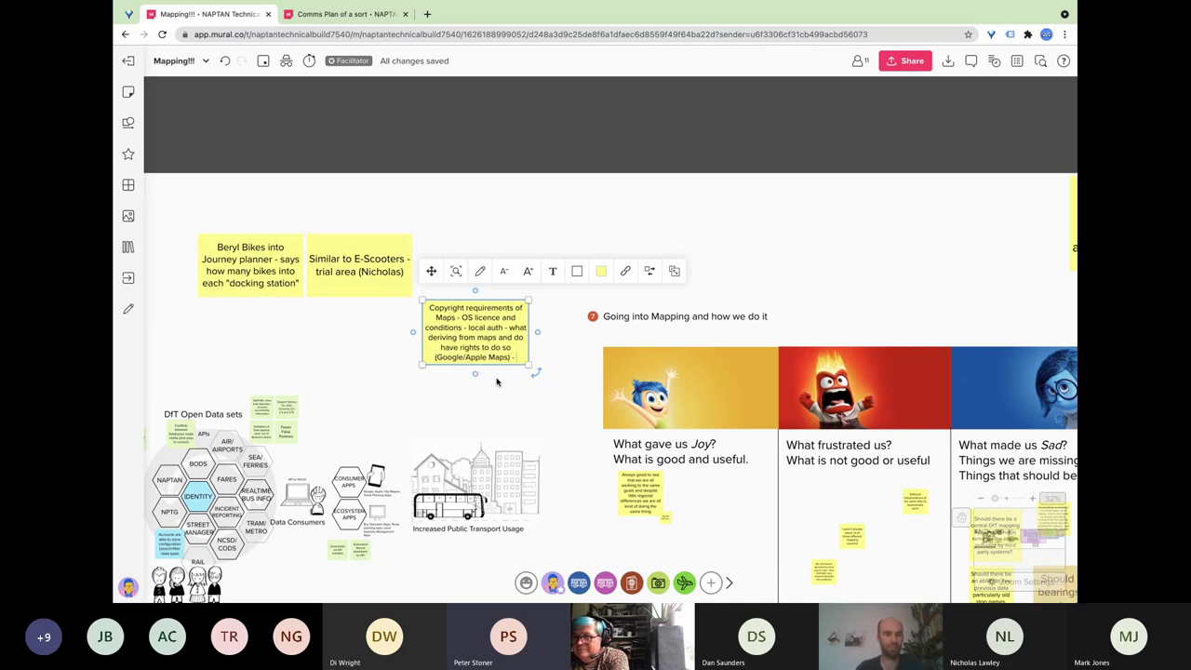
type(" can use")
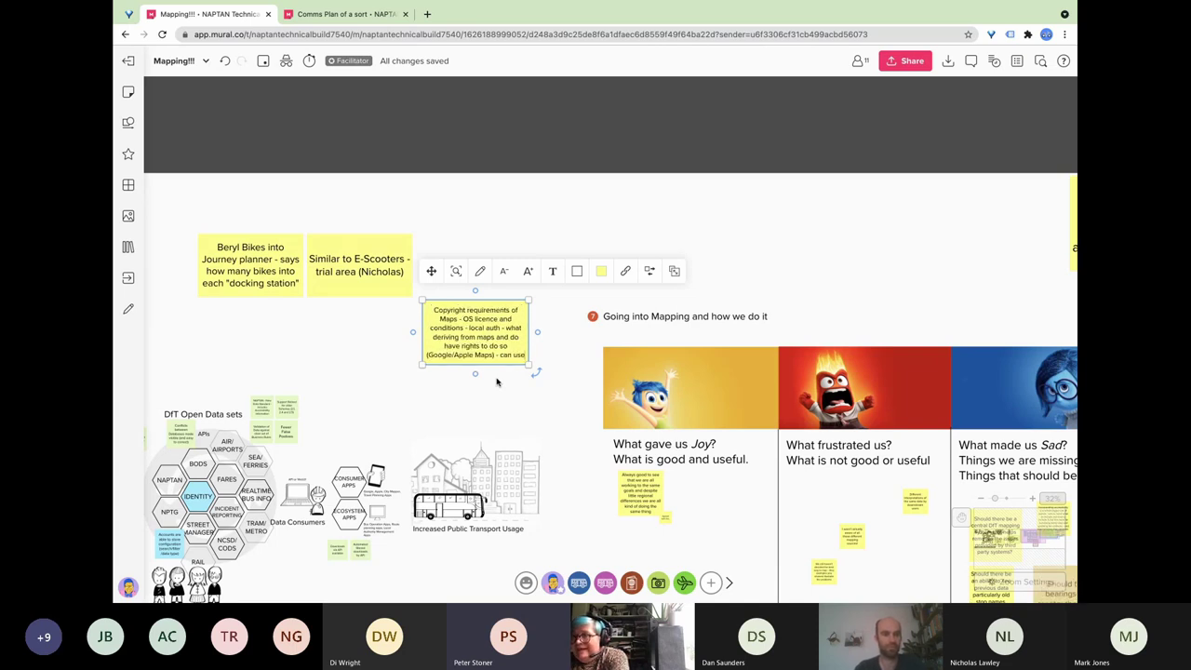
type(" copyright")
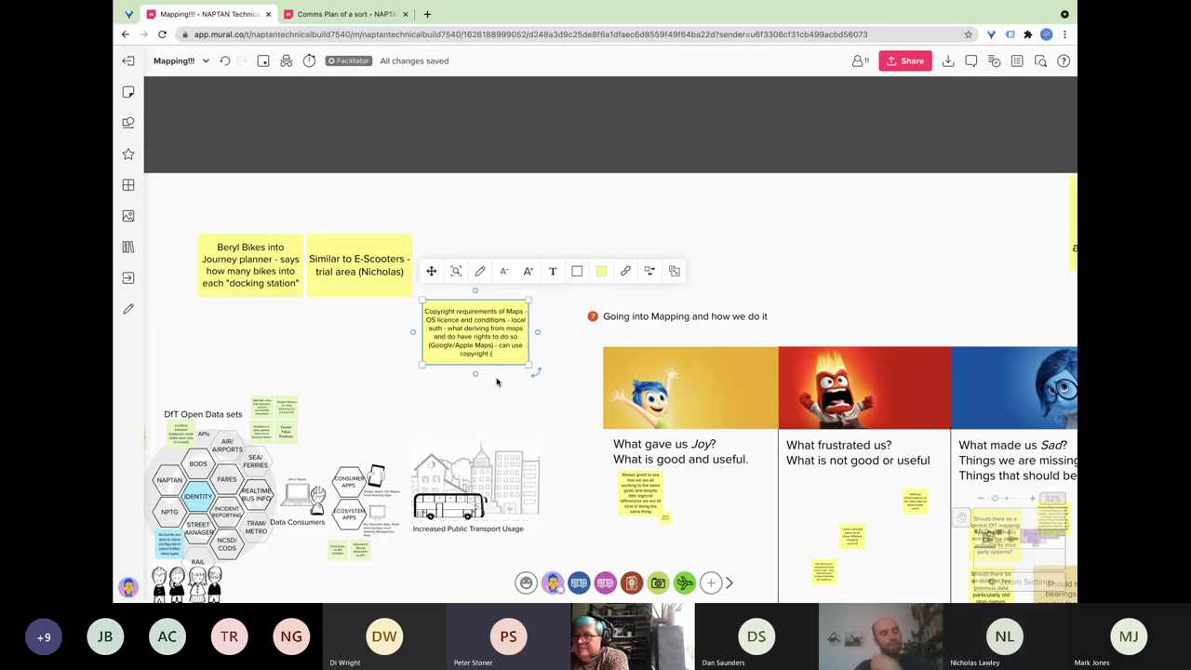
type("(A")
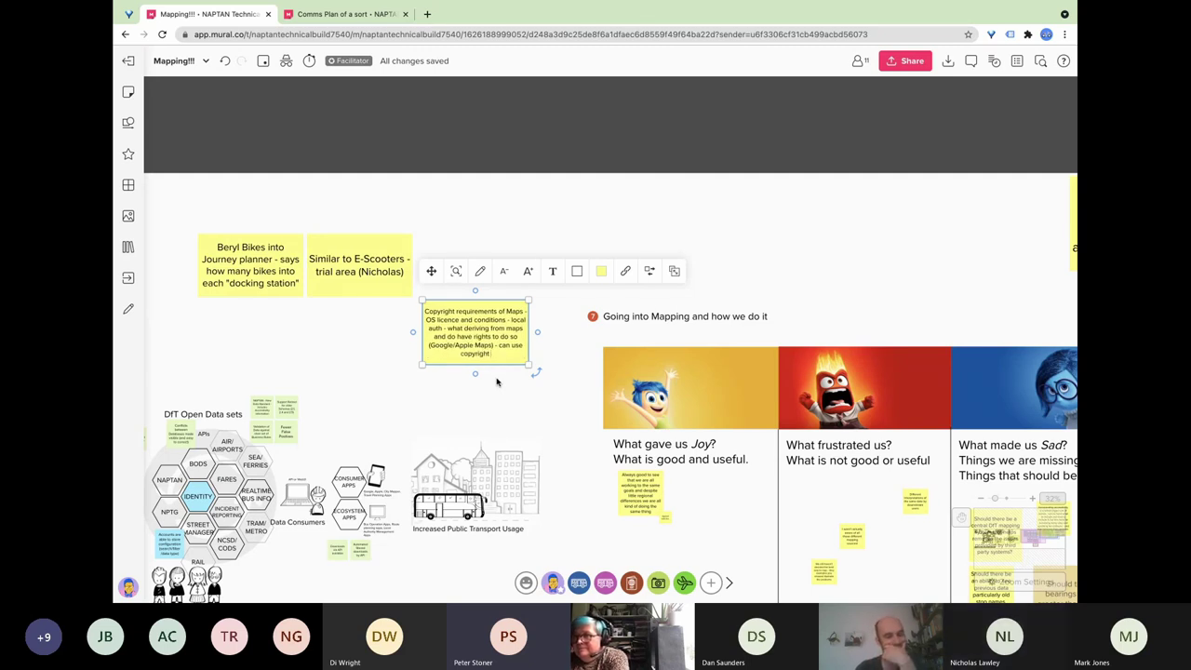